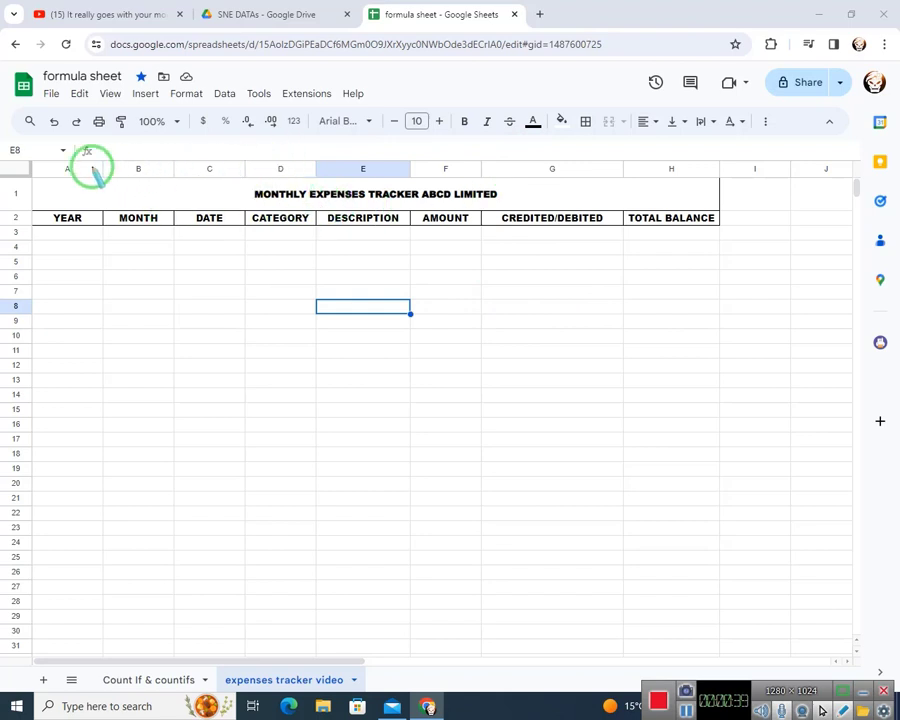
{"action": "right_click", "coordinate": [390, 146]}
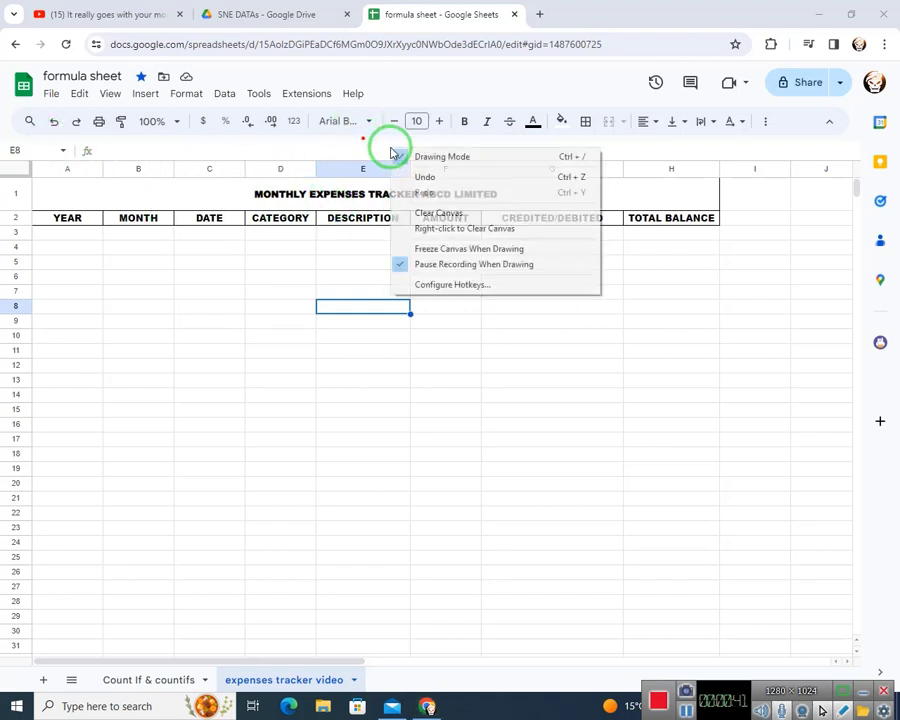
{"action": "left_click", "coordinate": [328, 186]}
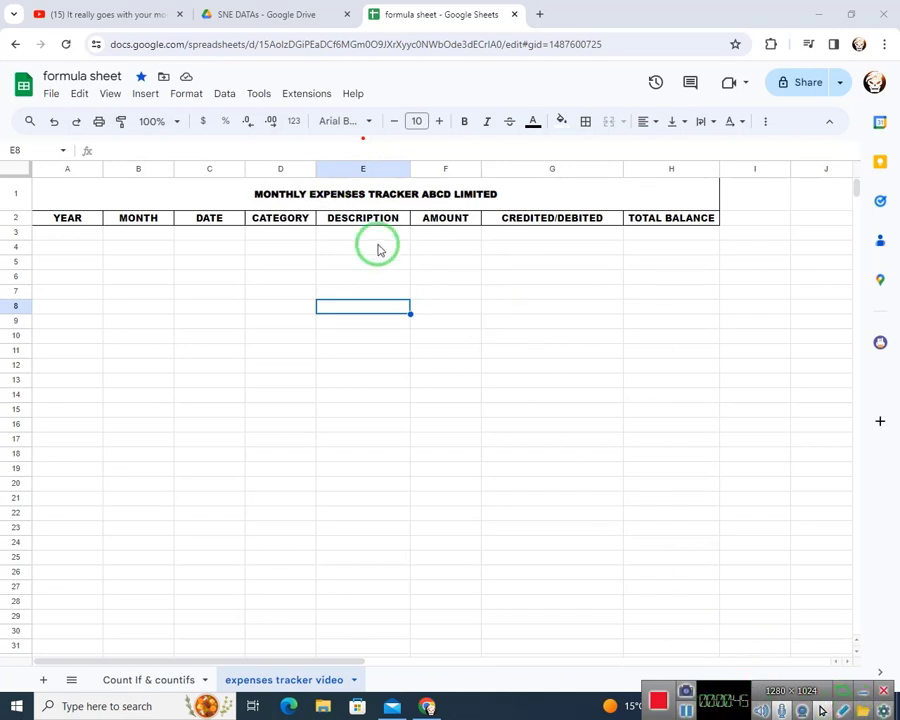
{"action": "left_click", "coordinate": [90, 221]}
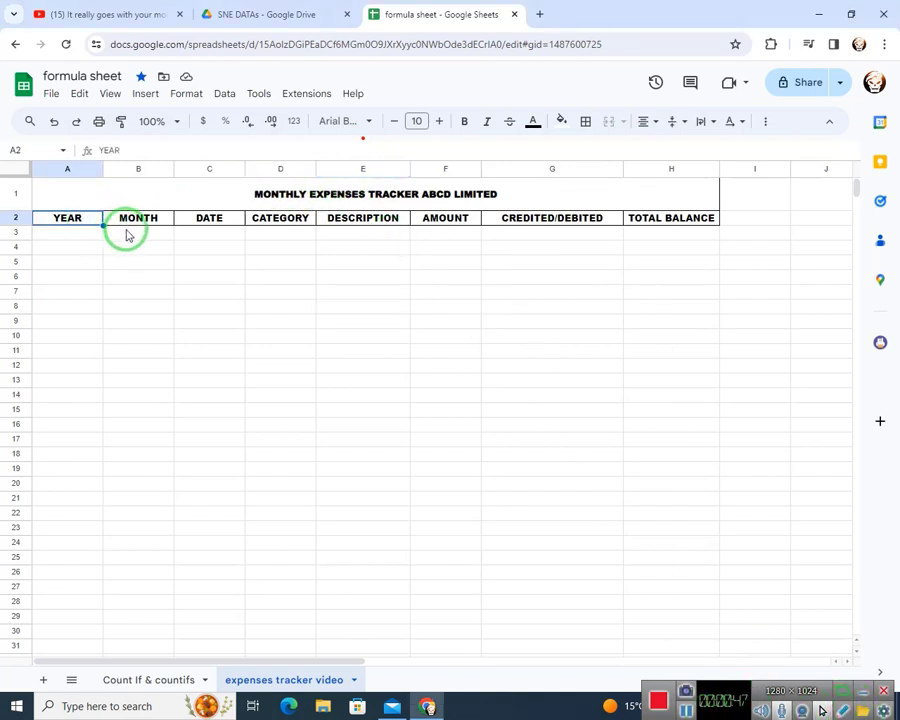
{"action": "left_click", "coordinate": [138, 222]}
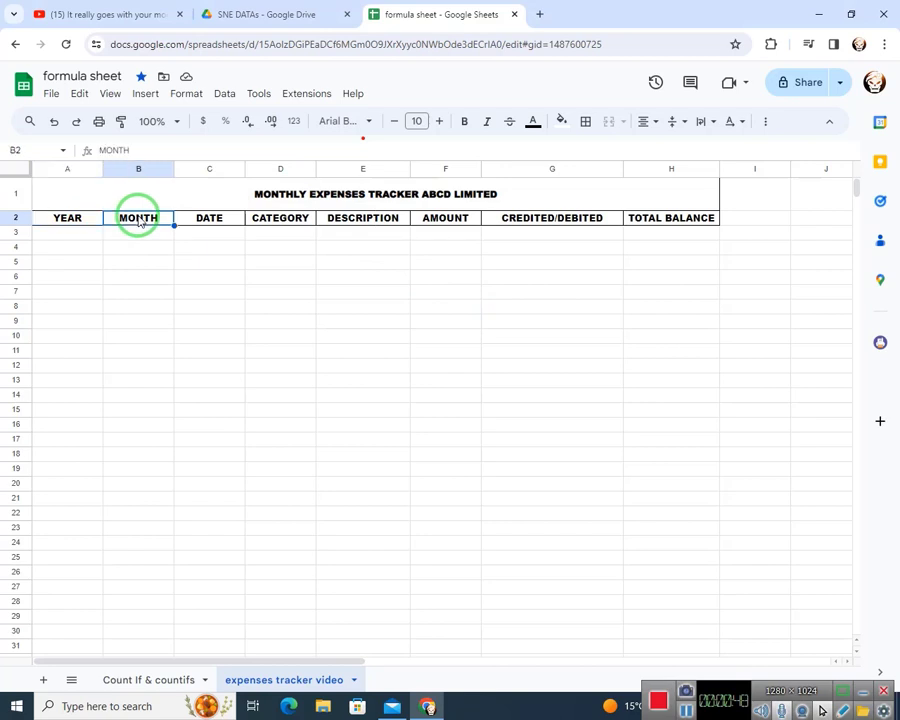
{"action": "left_click", "coordinate": [218, 222]}
Widen the CATEGORY, DESCRIPTION and AMOUNT columns (D, E and F).
{"action": "left_click", "coordinate": [284, 220]}
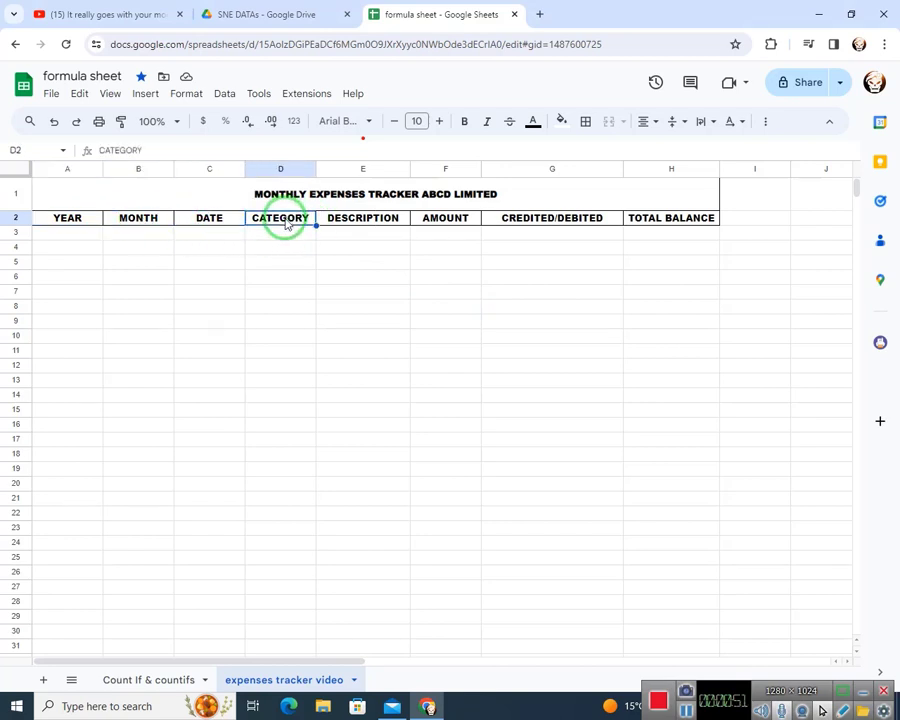
{"action": "left_click_drag", "start_coordinate": [315, 168], "coordinate": [338, 168]}
{"action": "left_click", "coordinate": [383, 224]}
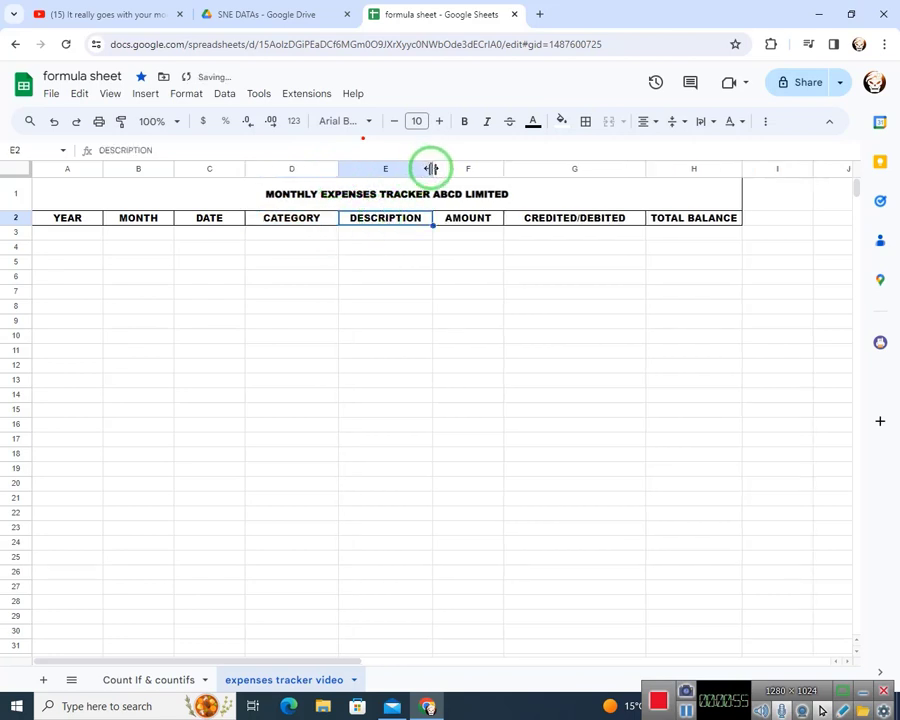
{"action": "left_click_drag", "start_coordinate": [430, 169], "coordinate": [448, 169]}
{"action": "left_click", "coordinate": [491, 235]}
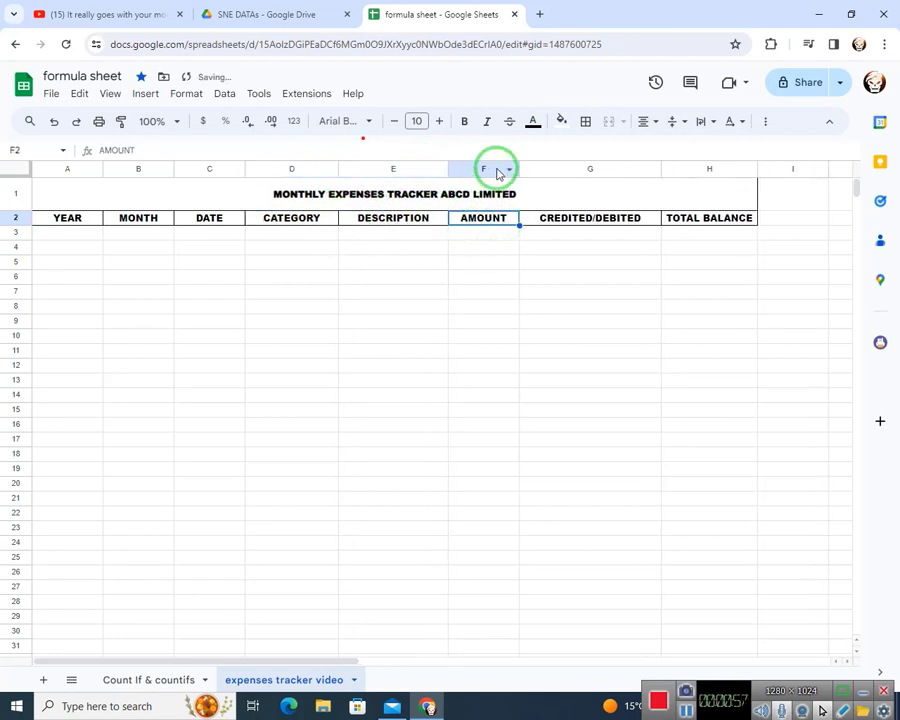
{"action": "left_click_drag", "start_coordinate": [519, 169], "coordinate": [550, 169]}
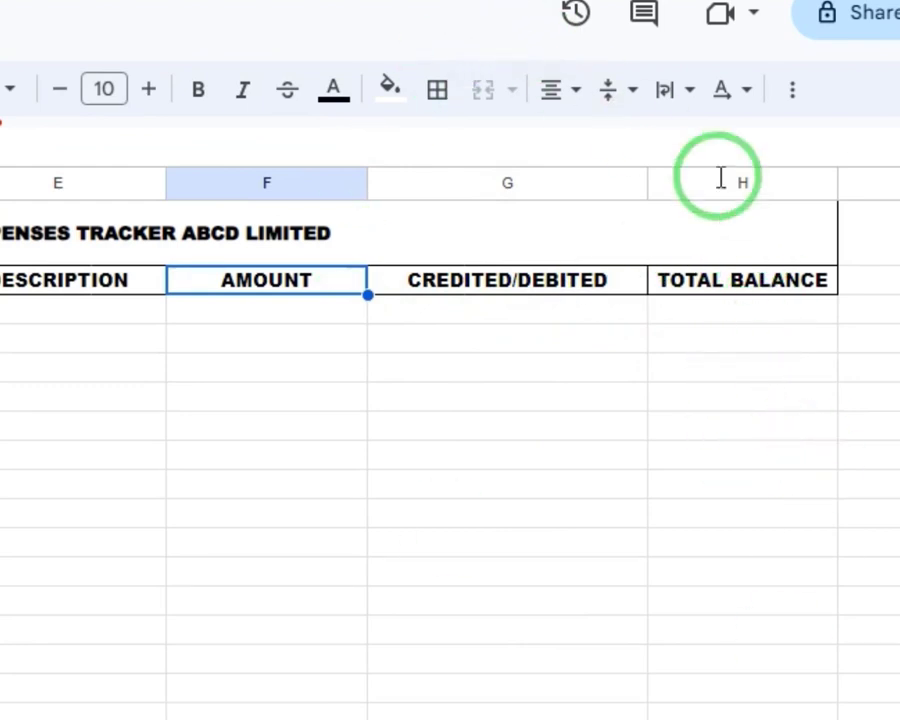
Replace the header in cell H2 with TAX CATEGORY.
{"action": "left_click", "coordinate": [727, 283]}
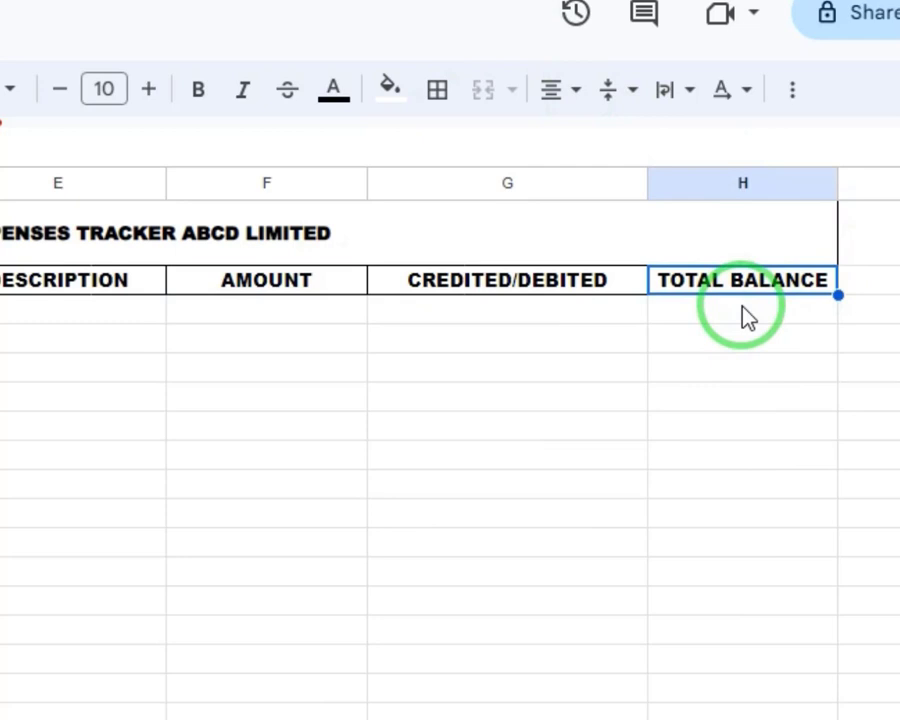
{"action": "key", "text": "Delete"}
{"action": "type", "text": "T"}
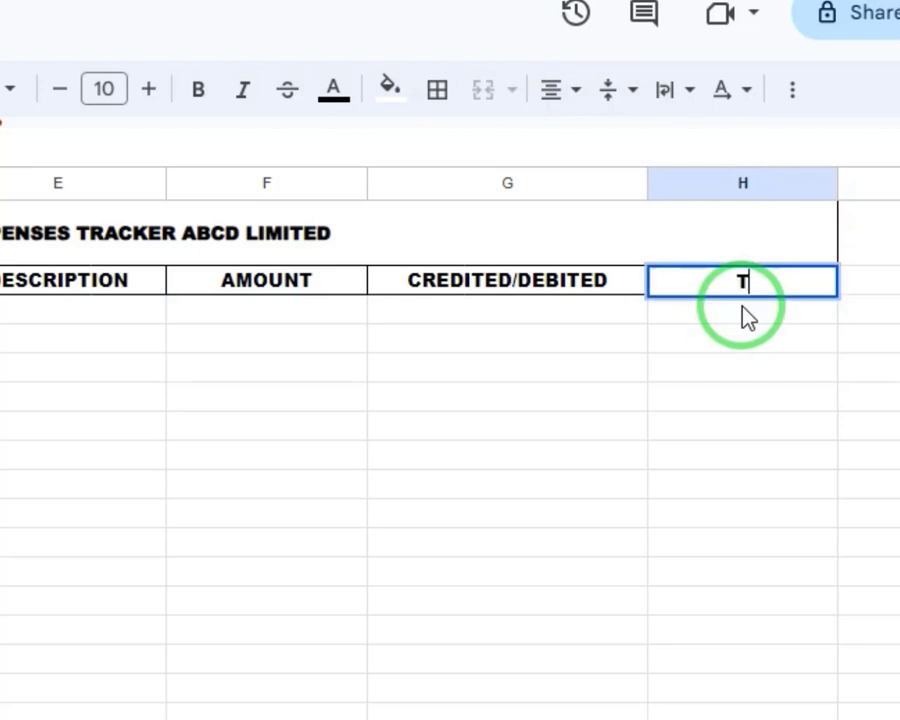
{"action": "type", "text": "AXAA"}
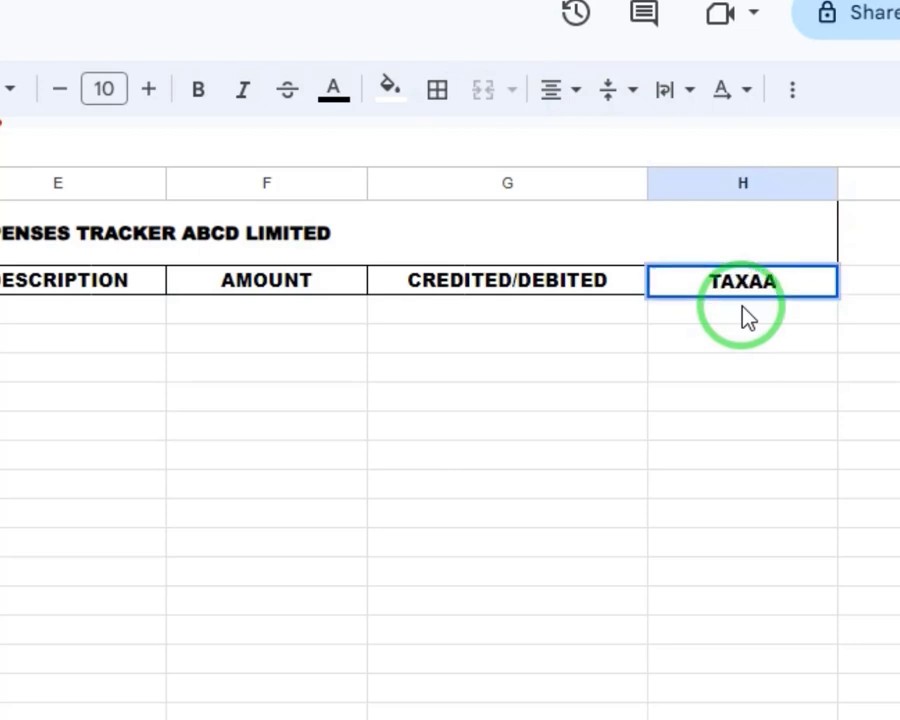
{"action": "key", "text": "BackSpace"}
{"action": "key", "text": "BackSpace"}
{"action": "type", "text": "CA"}
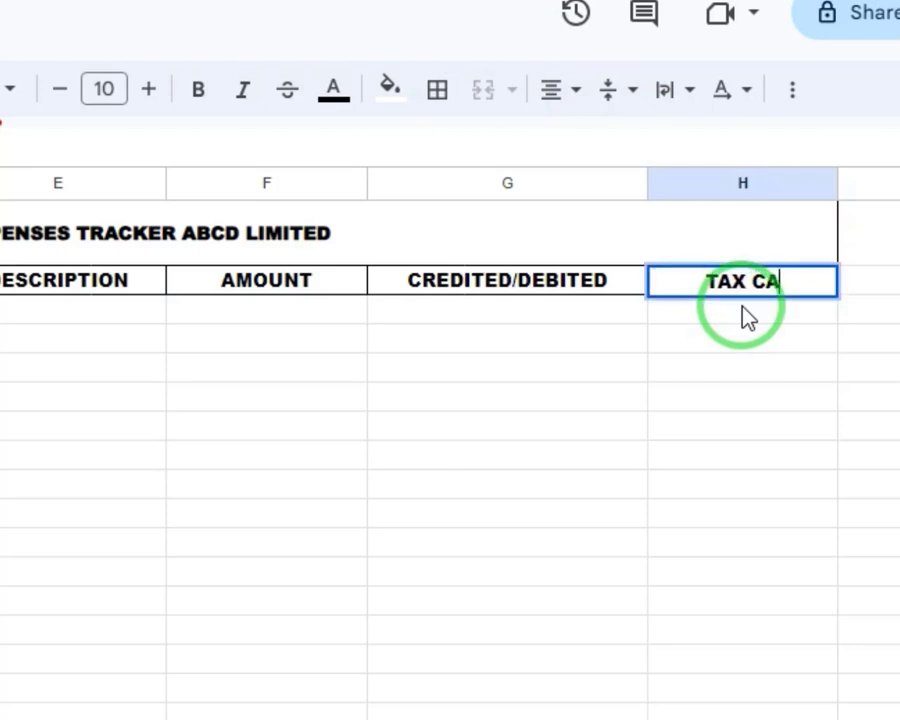
{"action": "type", "text": "TEGORY"}
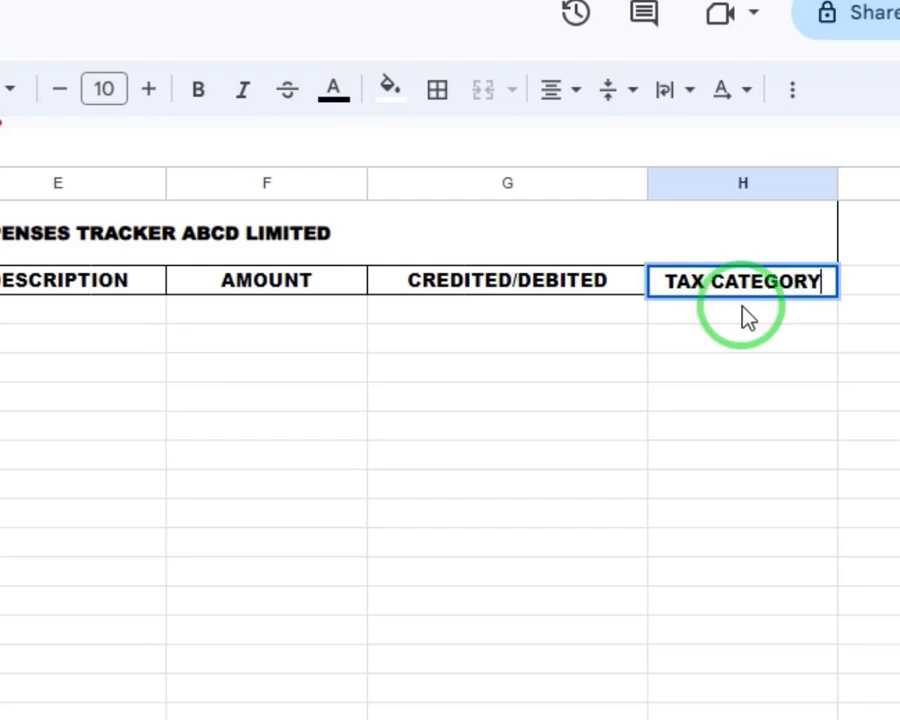
{"action": "key", "text": "Return"}
Select the cells under DATE from C3 to C1000 and add a new data validation rule for them.
{"action": "key", "text": "Up"}
{"action": "key", "text": "Left"}
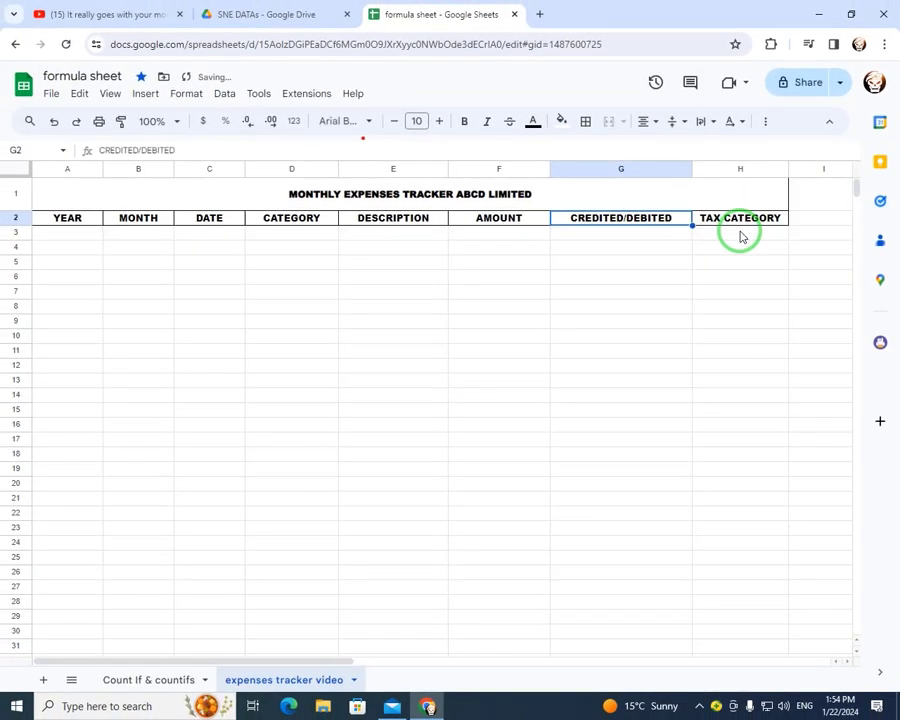
{"action": "key", "text": "Home"}
{"action": "key", "text": "Down"}
{"action": "key", "text": "Right"}
{"action": "key", "text": "Right"}
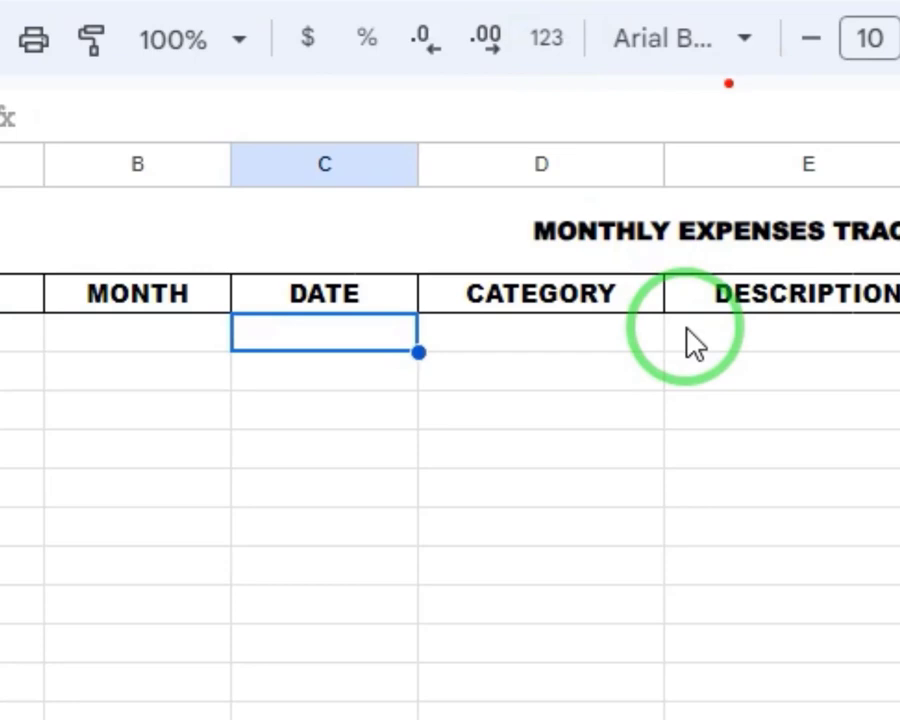
{"action": "key", "text": "ctrl+shift+Down"}
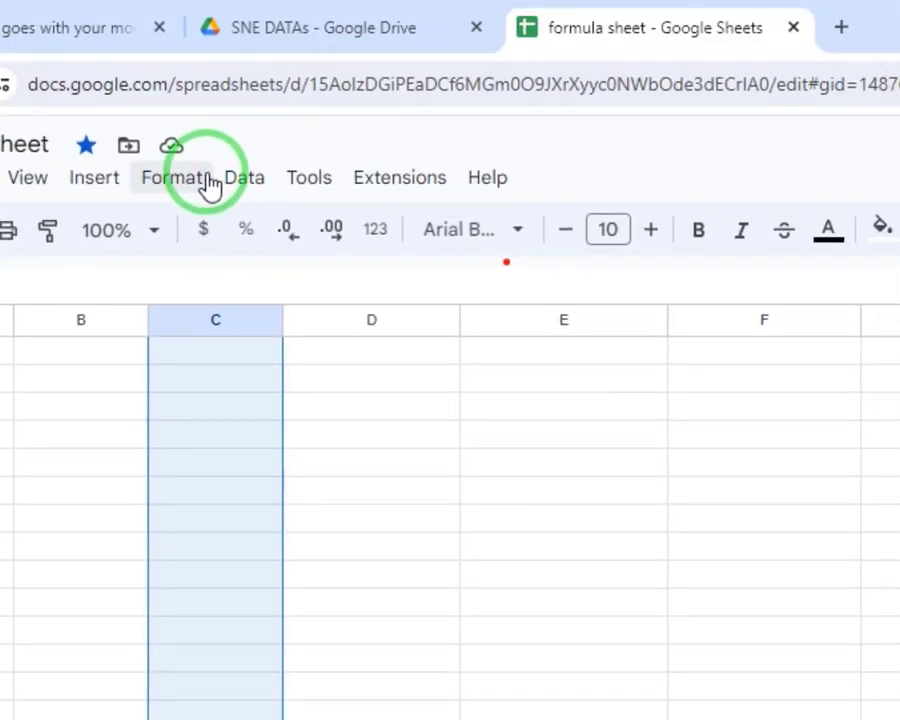
{"action": "left_click", "coordinate": [240, 180]}
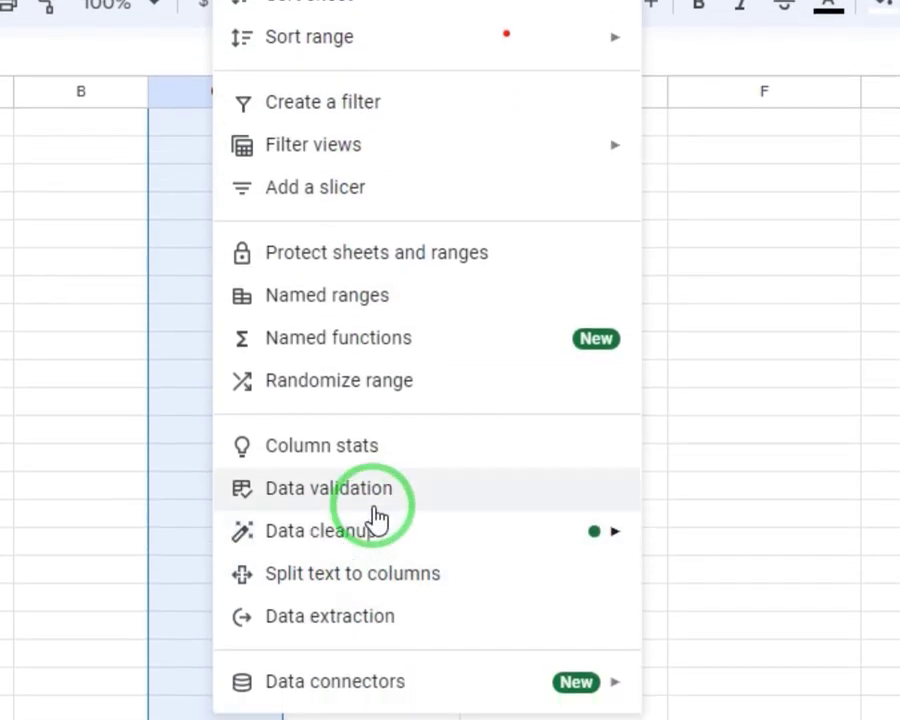
{"action": "left_click", "coordinate": [376, 714]}
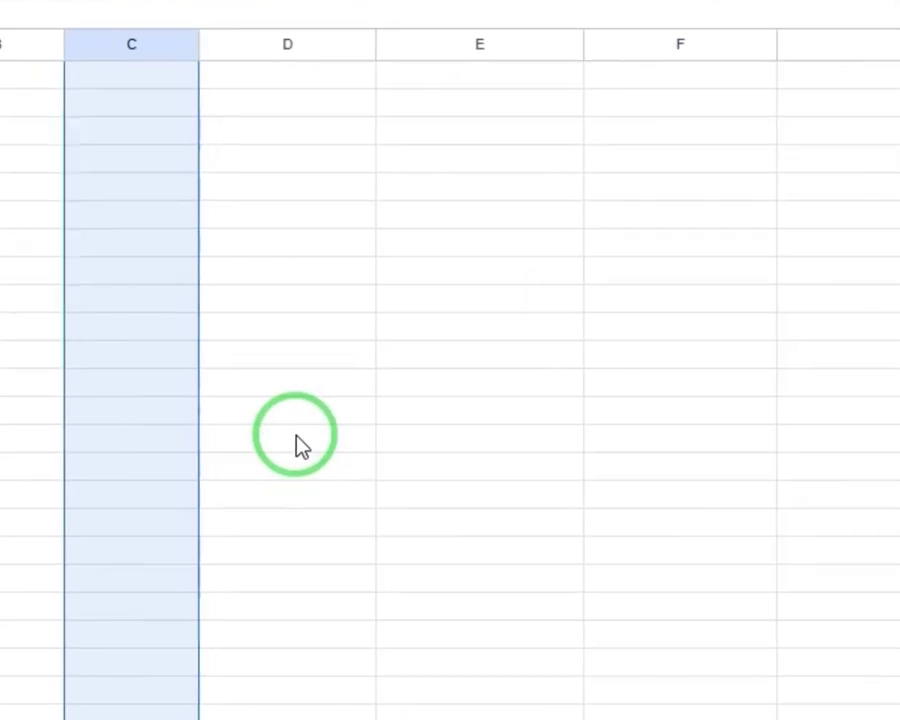
{"action": "left_click", "coordinate": [598, 80]}
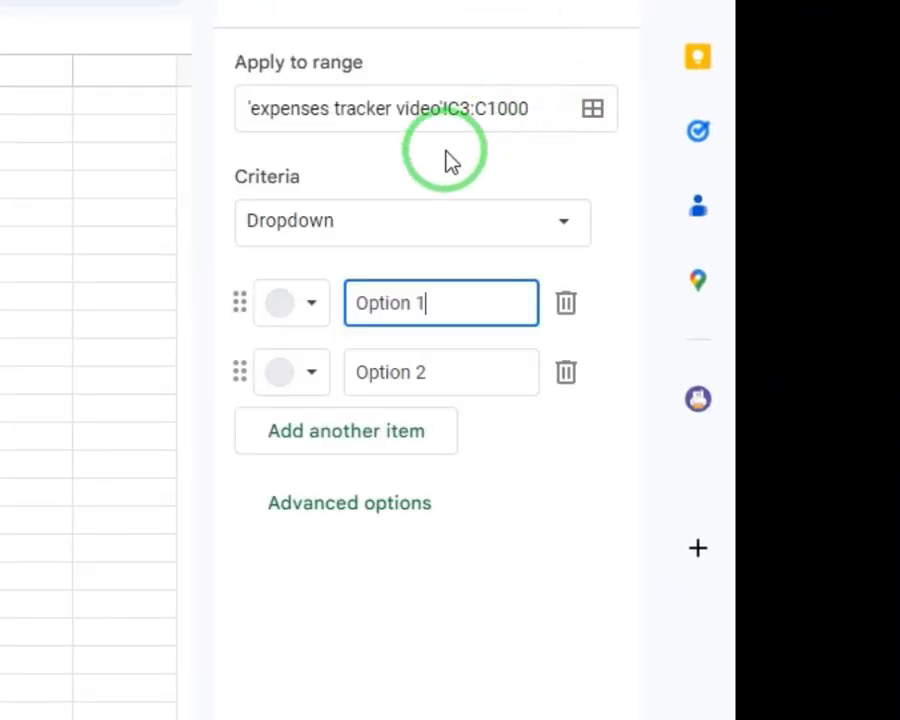
Set the rule's criteria to "Is valid date" with invalid input rejected, apply it to range C3:C, and save it.
{"action": "left_click", "coordinate": [402, 238]}
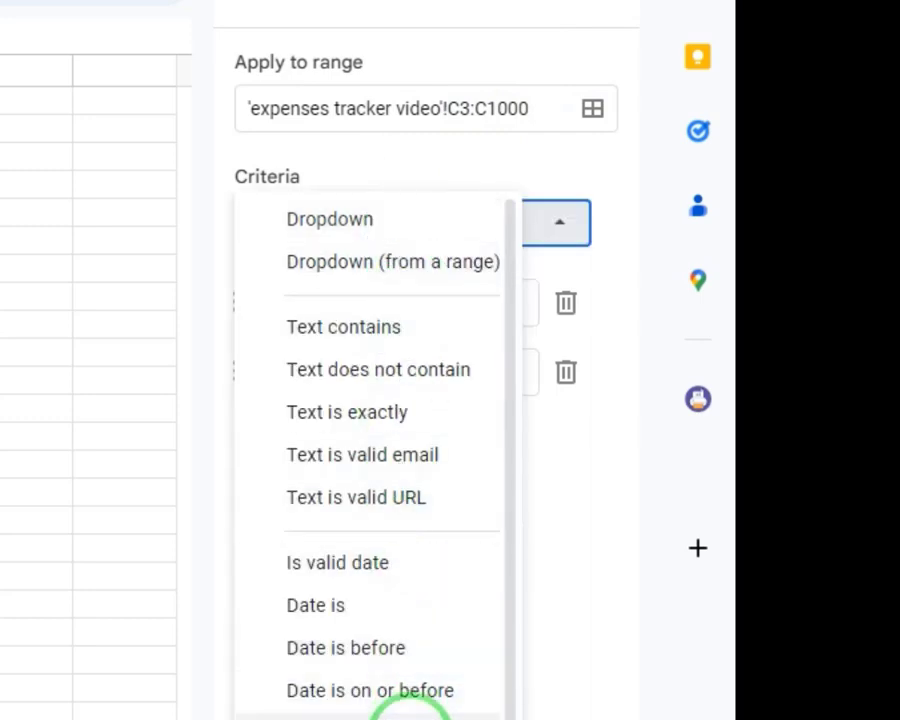
{"action": "left_click", "coordinate": [388, 573]}
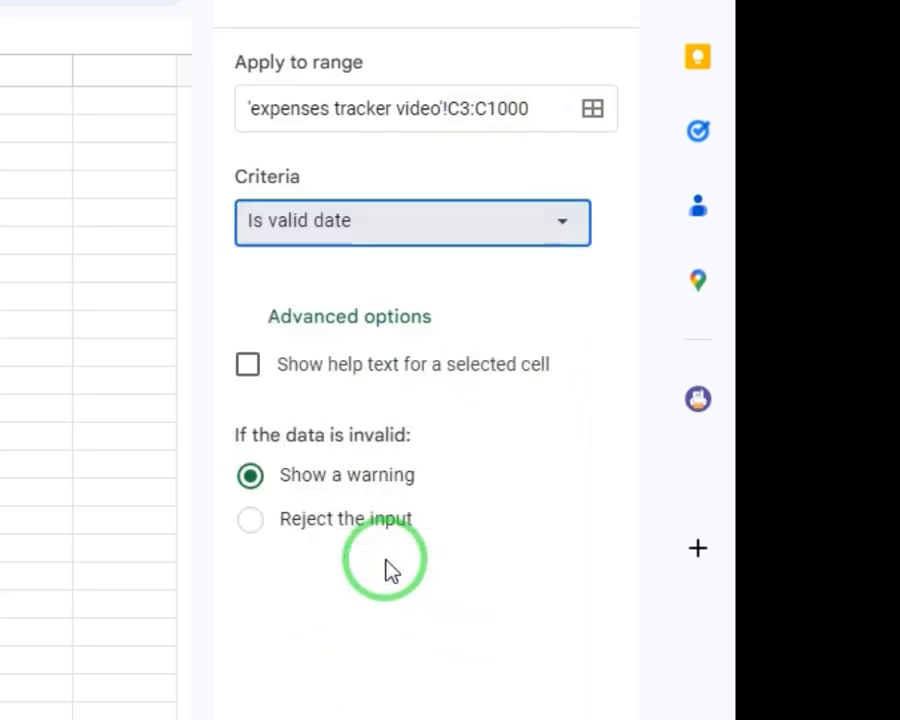
{"action": "left_click", "coordinate": [285, 523]}
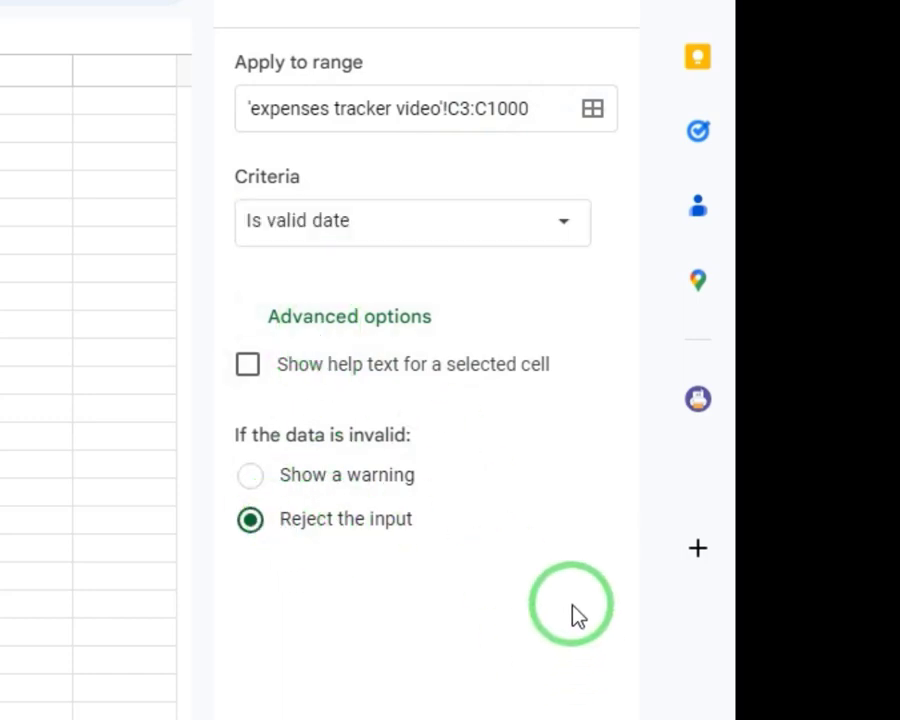
{"action": "left_click", "coordinate": [537, 107]}
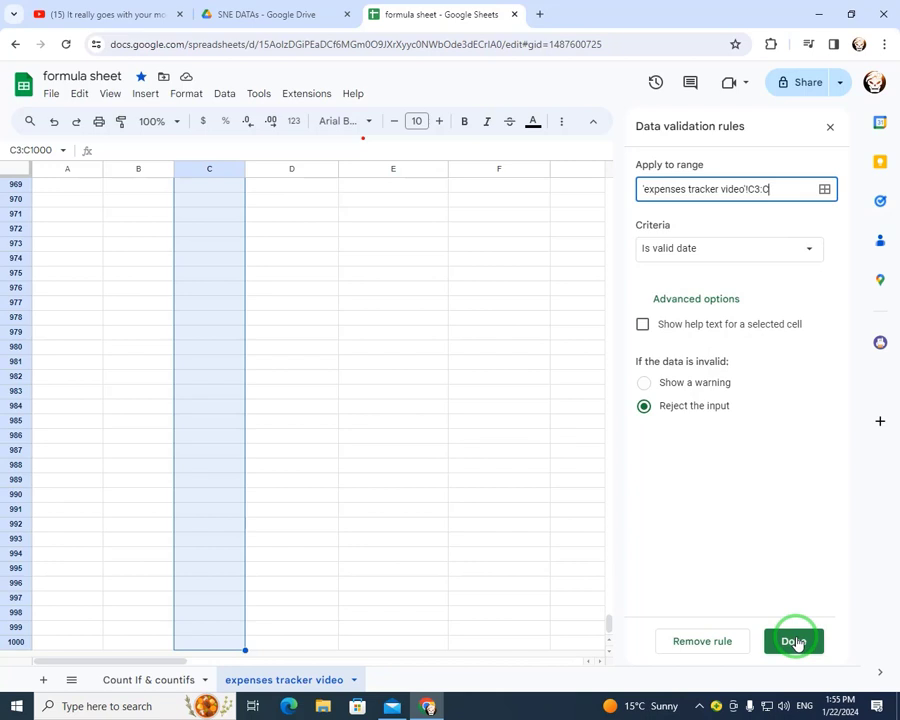
{"action": "left_click", "coordinate": [795, 643]}
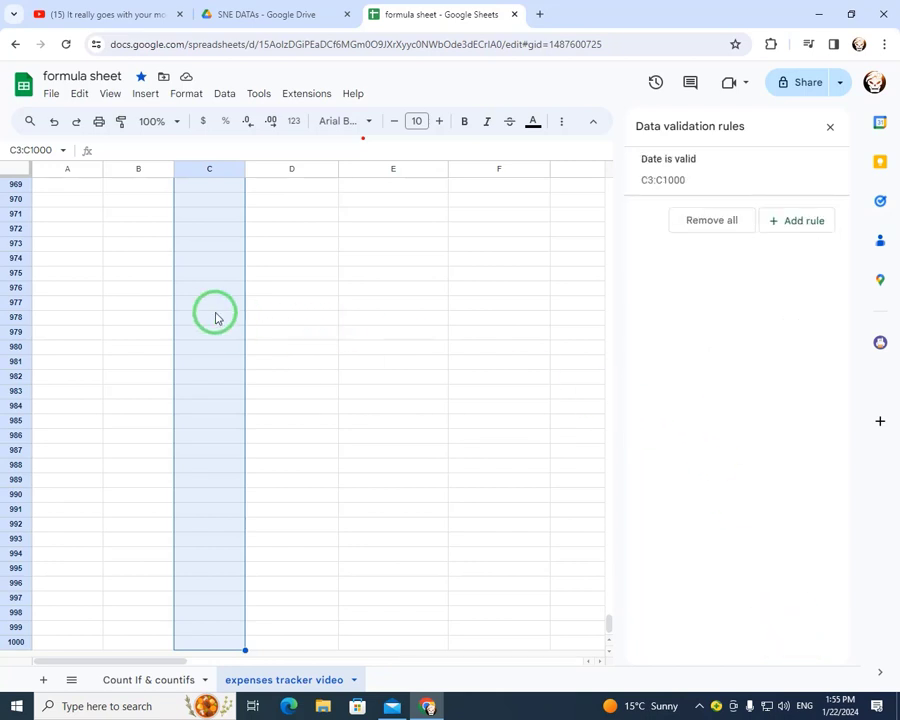
Reopen the date rule, enter its range again as C3:C, save it, and close the validation rules.
{"action": "left_click", "coordinate": [719, 179]}
{"action": "left_click", "coordinate": [795, 190]}
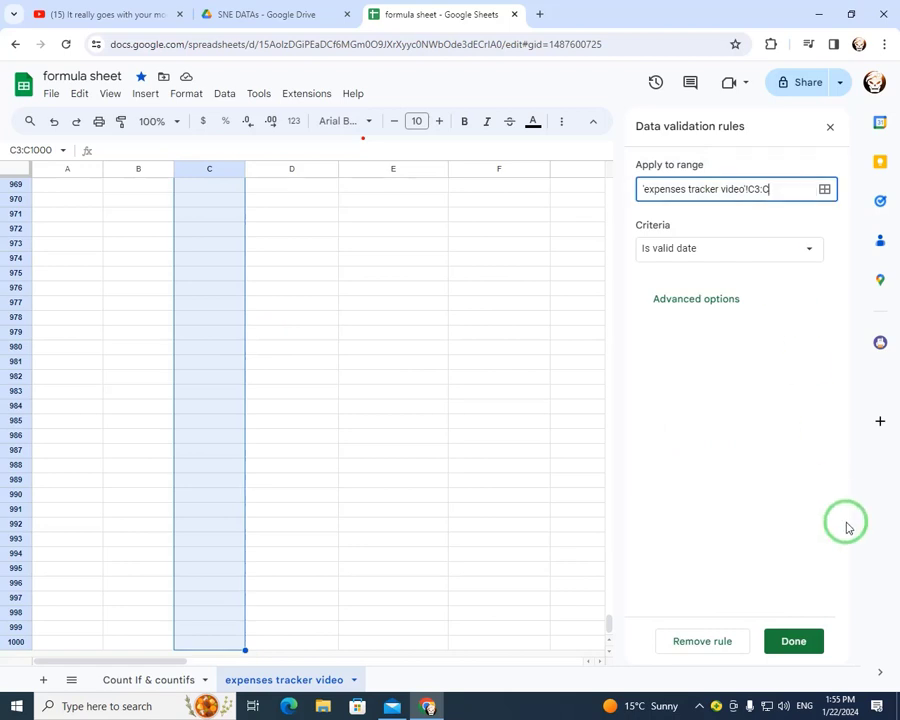
{"action": "left_click", "coordinate": [797, 637]}
{"action": "left_click", "coordinate": [209, 259]}
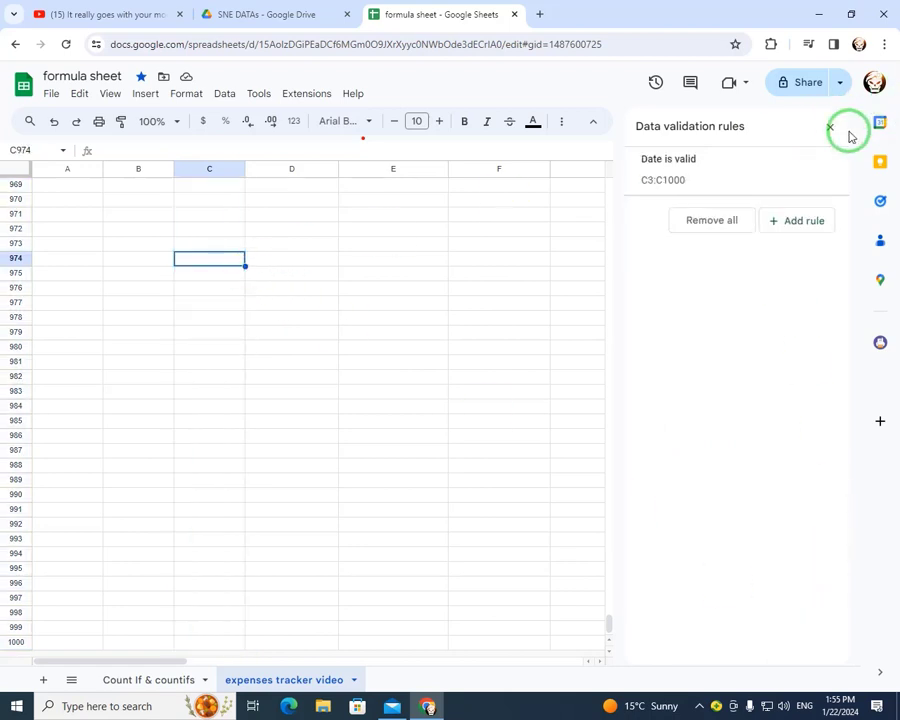
{"action": "left_click", "coordinate": [830, 127]}
Return to cell C3 below the DATE header and pick January 23, 2024 from its calendar.
{"action": "left_click", "coordinate": [229, 237]}
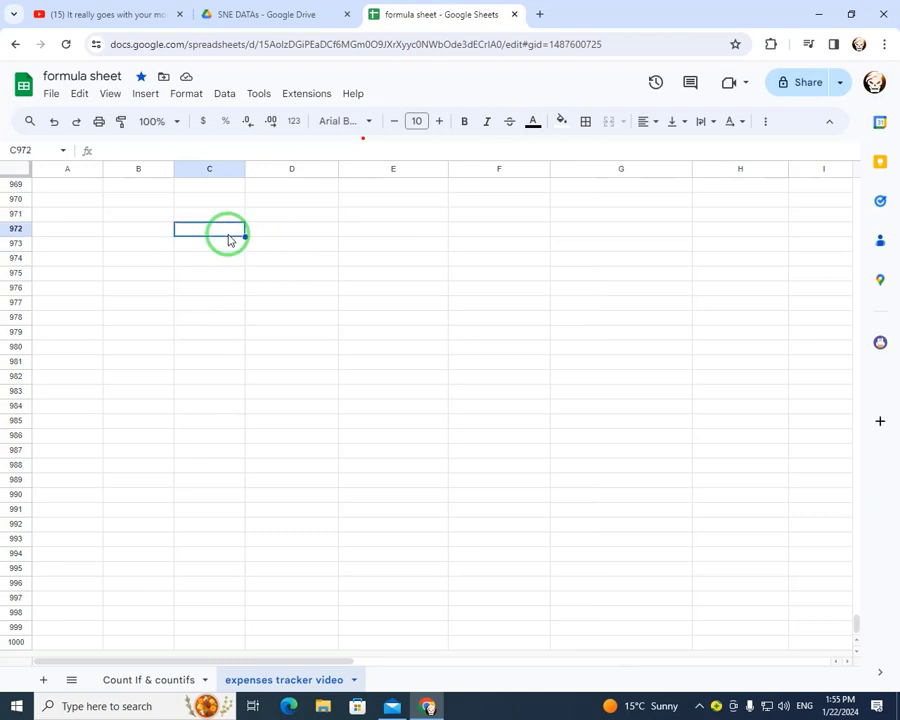
{"action": "key", "text": "ctrl+Up"}
{"action": "key", "text": "ctrl+Up"}
{"action": "left_click", "coordinate": [228, 240]}
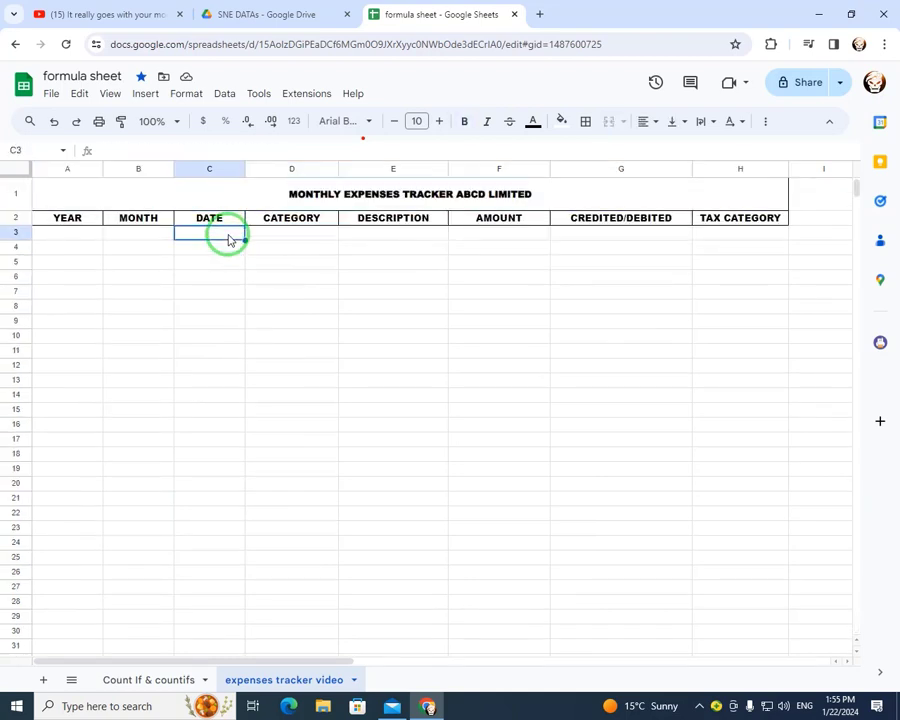
{"action": "double_click", "coordinate": [229, 237]}
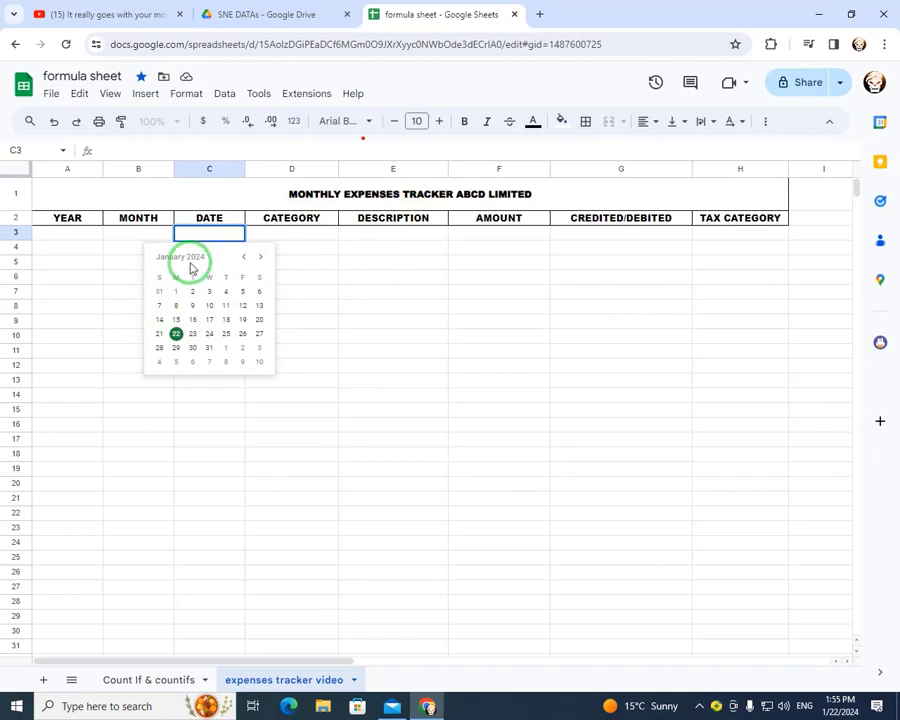
{"action": "left_click", "coordinate": [192, 333]}
{"action": "left_click", "coordinate": [229, 326]}
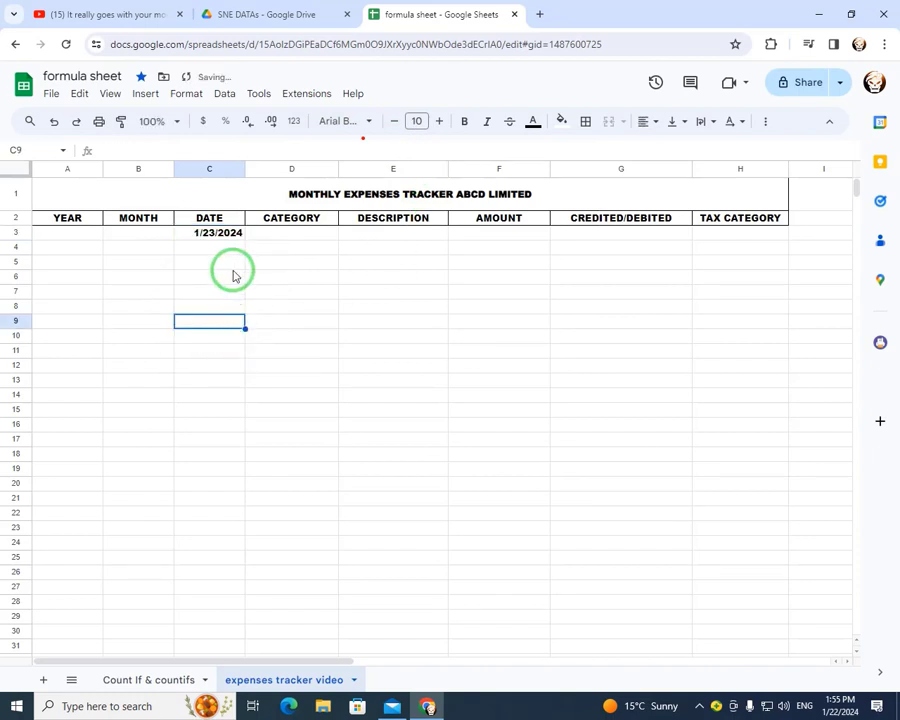
{"action": "left_click", "coordinate": [221, 236]}
{"action": "left_click", "coordinate": [222, 265]}
{"action": "left_click", "coordinate": [212, 308]}
{"action": "left_click", "coordinate": [211, 233]}
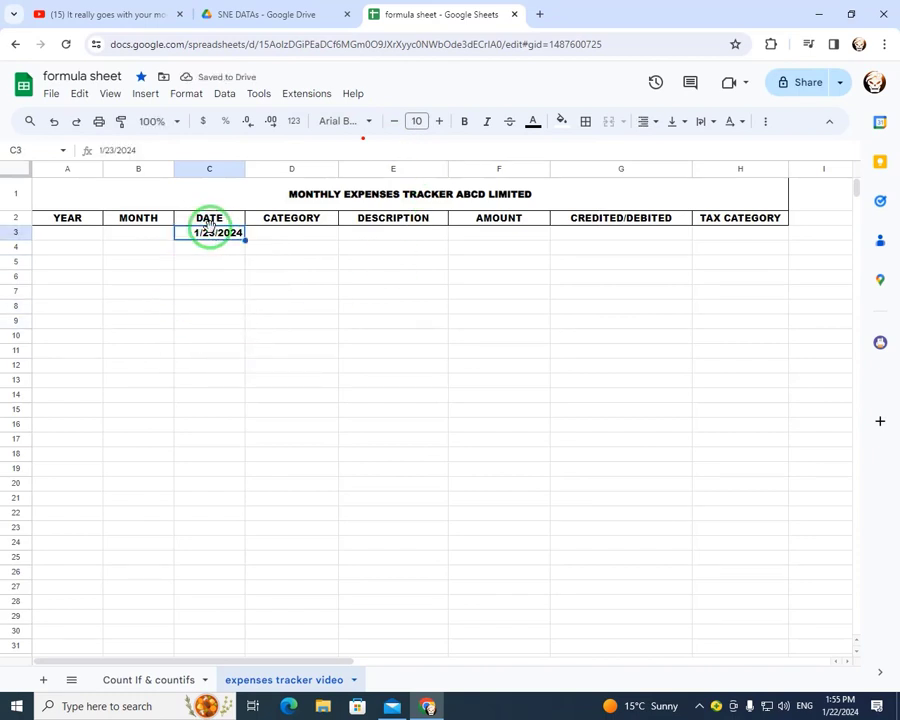
{"action": "left_click", "coordinate": [207, 264]}
{"action": "left_click", "coordinate": [208, 170]}
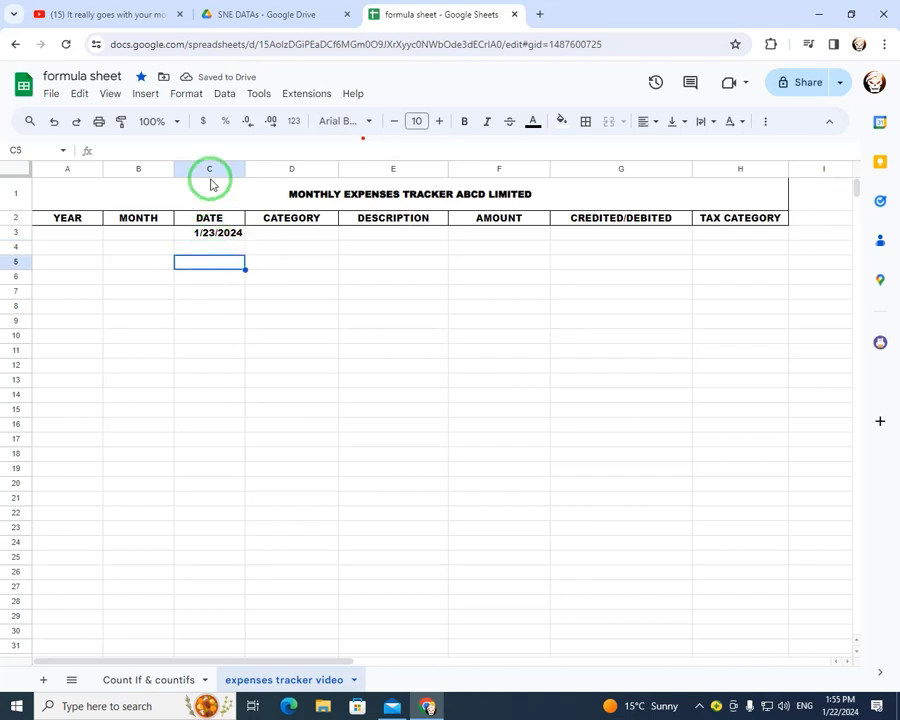
{"action": "left_click", "coordinate": [201, 290]}
Format the DATE cells C3 to C1000 with the 26-Sep-2008 date style and widen column C slightly.
{"action": "left_click", "coordinate": [213, 231]}
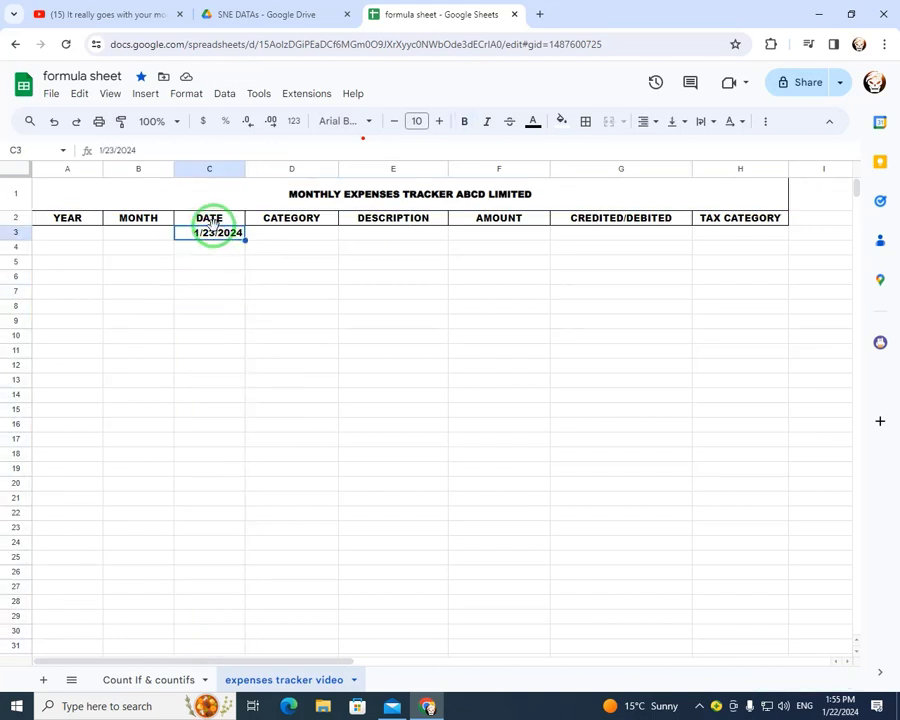
{"action": "key", "text": "ctrl+shift+Down"}
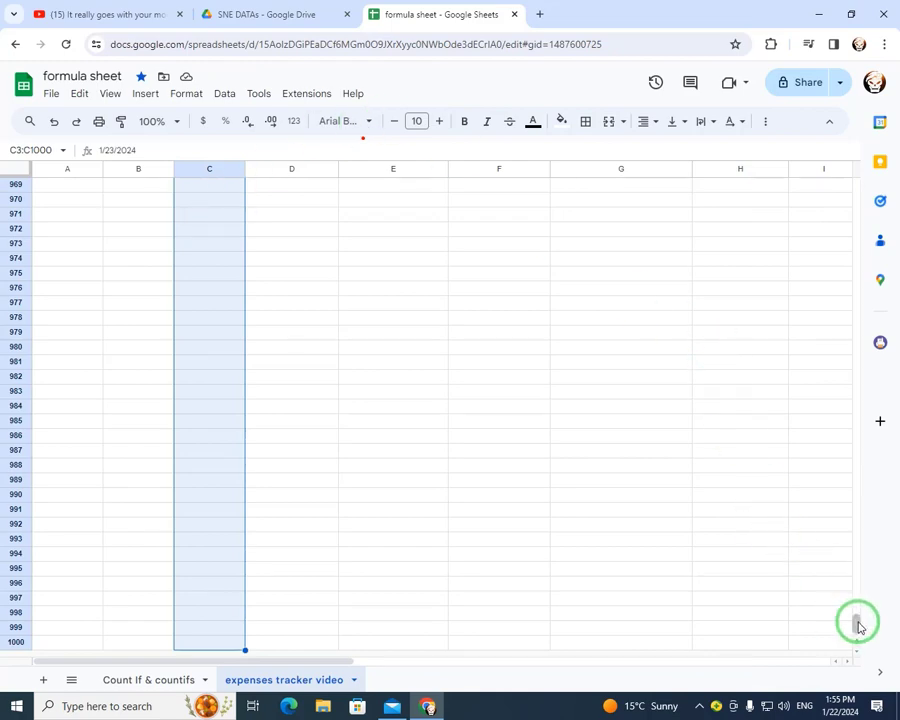
{"action": "left_click_drag", "start_coordinate": [857, 622], "coordinate": [873, 158]}
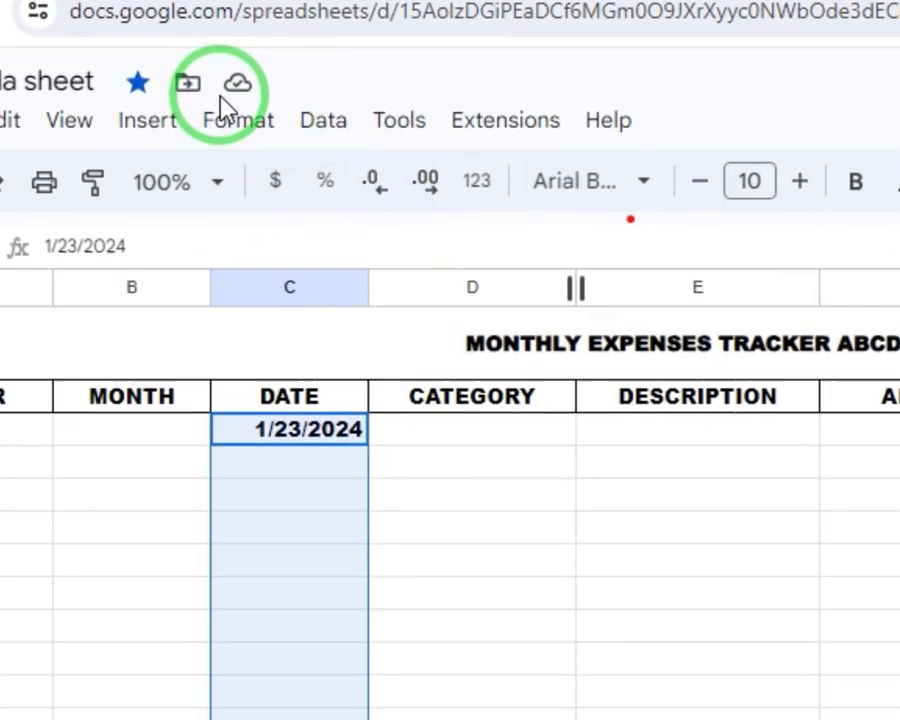
{"action": "left_click", "coordinate": [236, 119]}
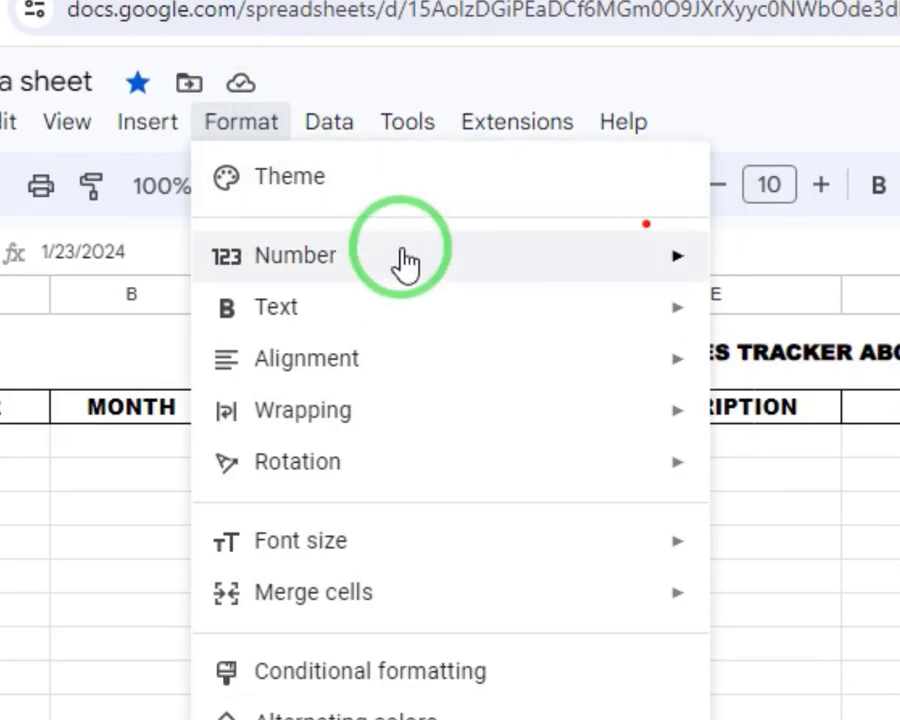
{"action": "mouse_move", "coordinate": [643, 258]}
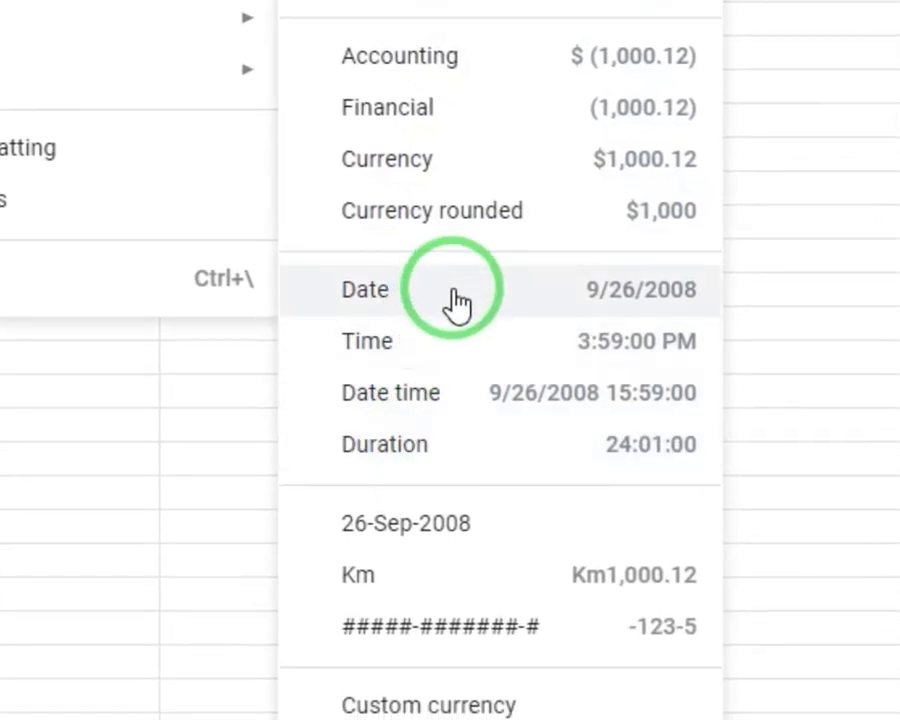
{"action": "left_click", "coordinate": [474, 522]}
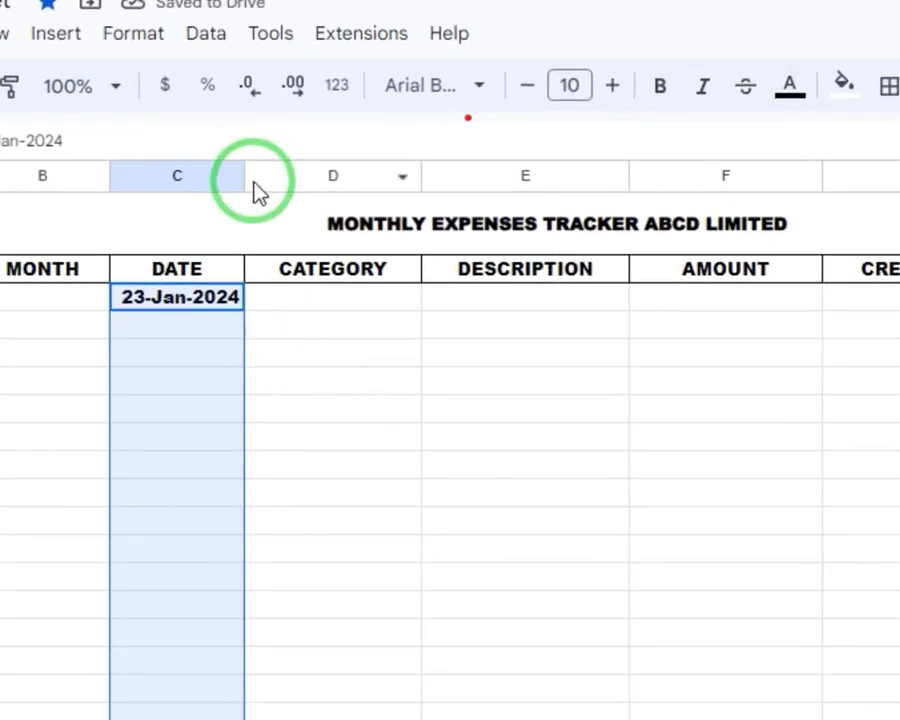
{"action": "left_click_drag", "start_coordinate": [242, 175], "coordinate": [272, 178]}
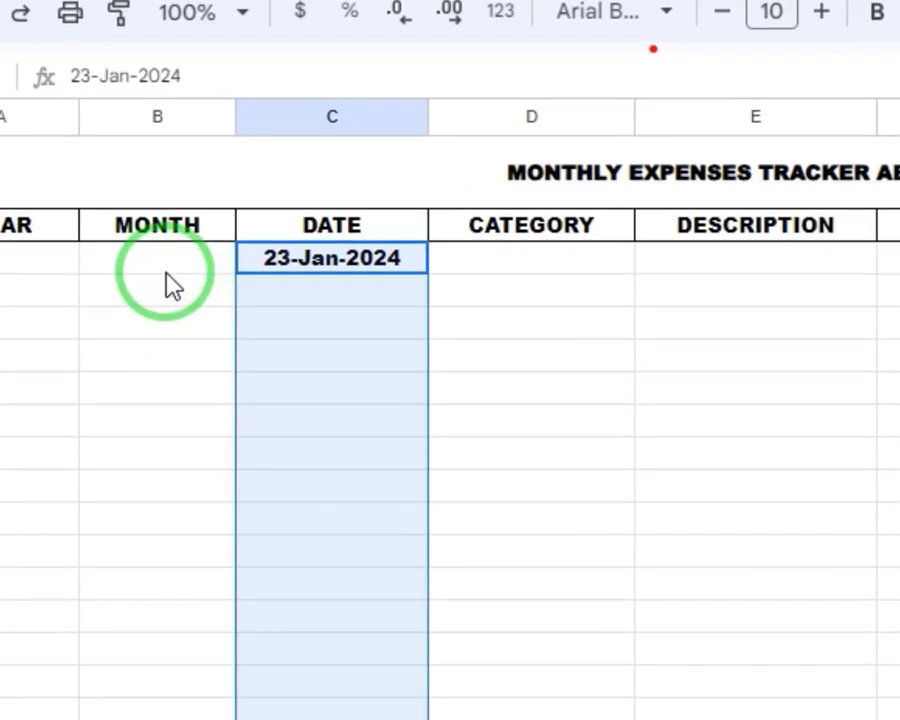
Enter the formula =MONTH(C3) in cell B3 below the MONTH header.
{"action": "left_click", "coordinate": [88, 305]}
{"action": "left_click", "coordinate": [372, 226]}
{"action": "left_click", "coordinate": [310, 238]}
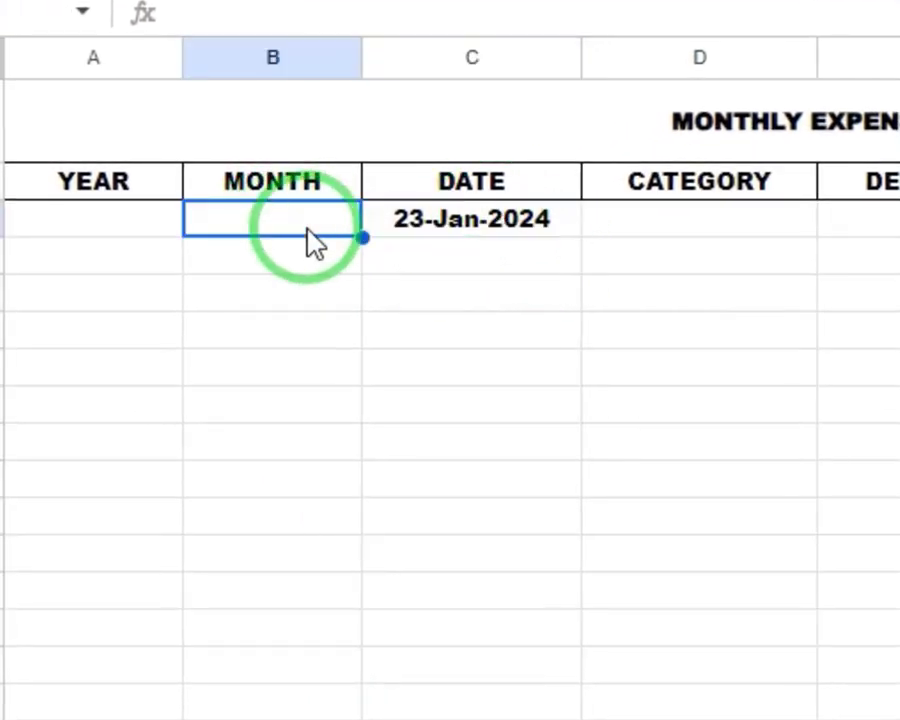
{"action": "type", "text": "=M"}
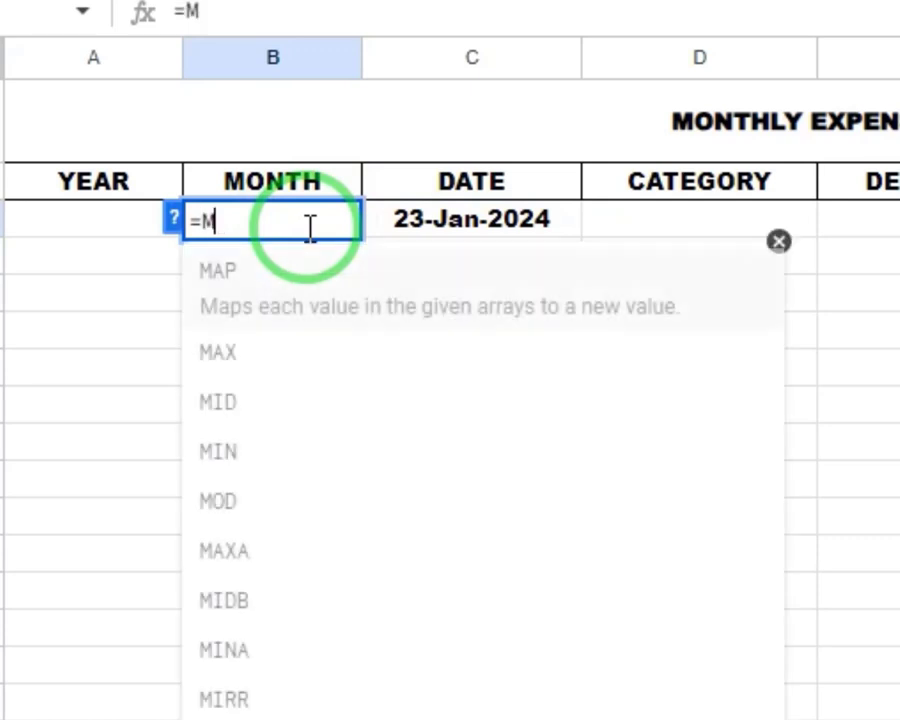
{"action": "type", "text": "ONTH("}
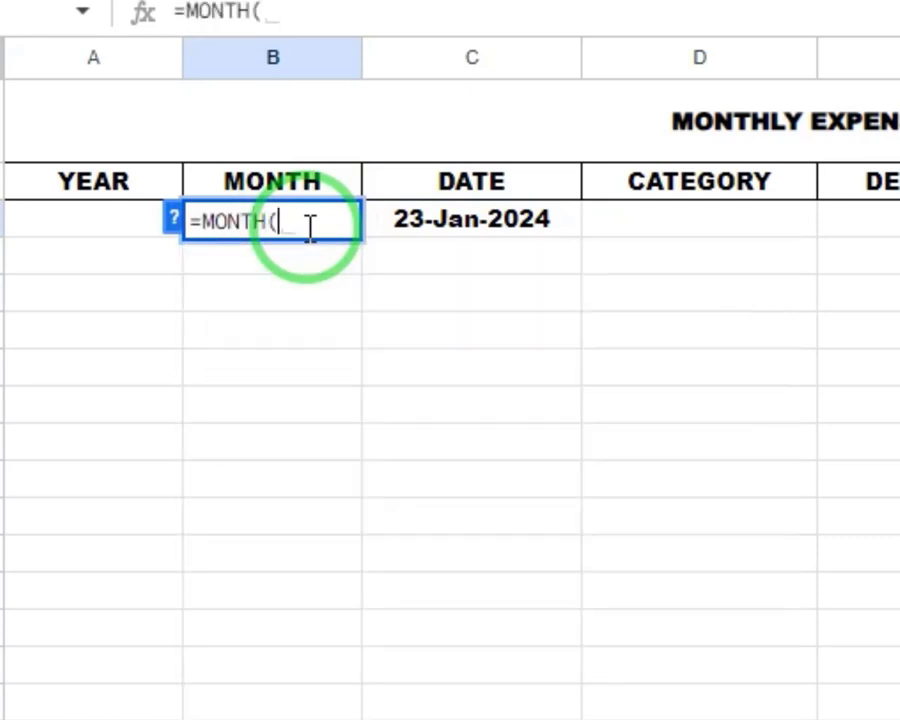
{"action": "left_click", "coordinate": [392, 230]}
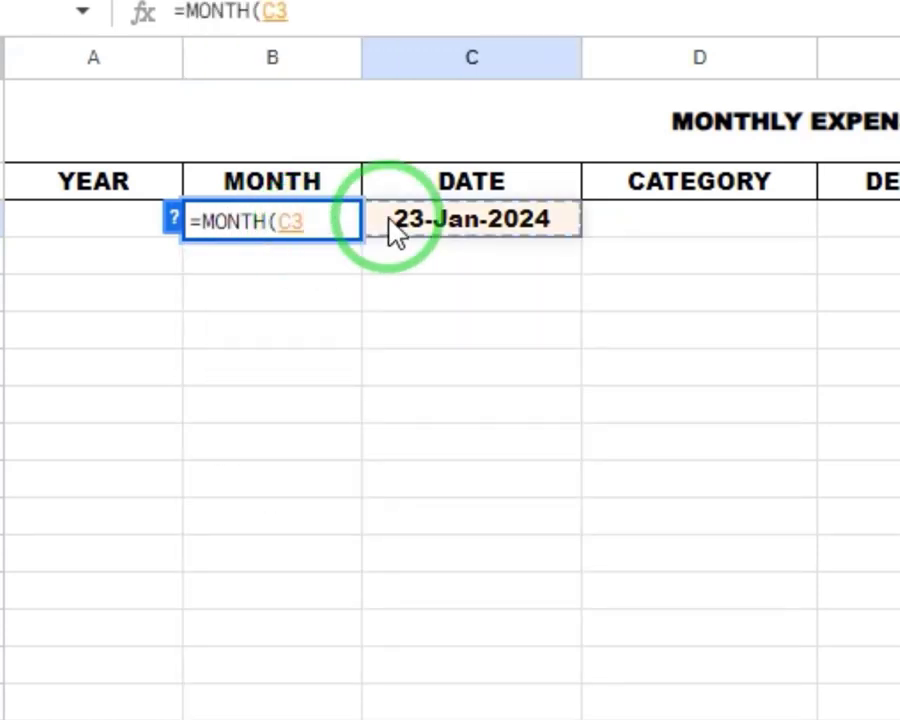
{"action": "key", "text": "Return"}
{"action": "key", "text": "Up"}
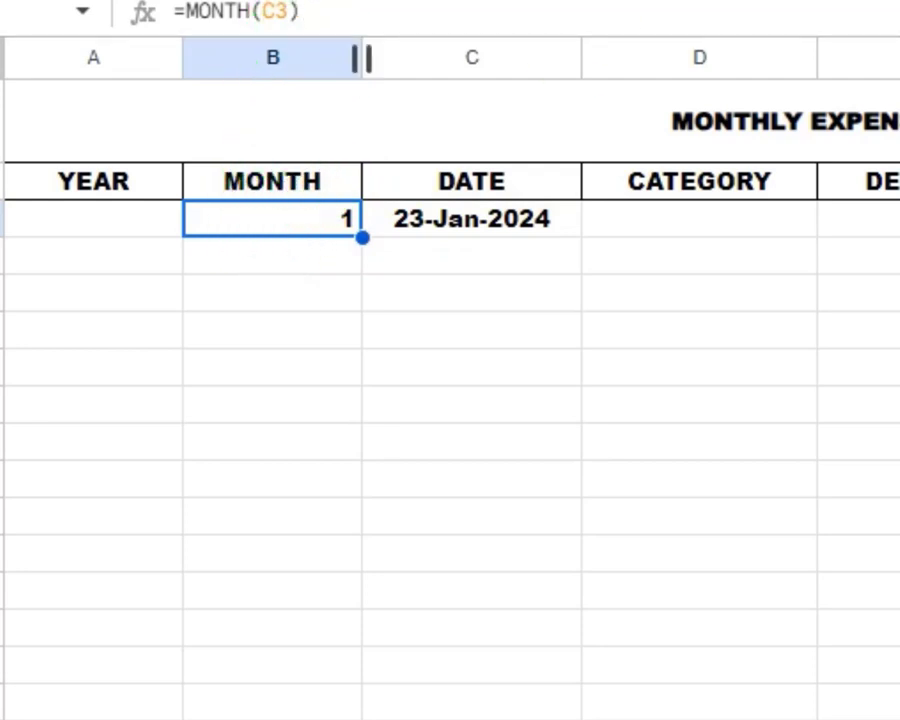
Enter the formula =YEAR(C3) in cell A3 below the YEAR header.
{"action": "left_click", "coordinate": [162, 228]}
{"action": "type", "text": "=YE"}
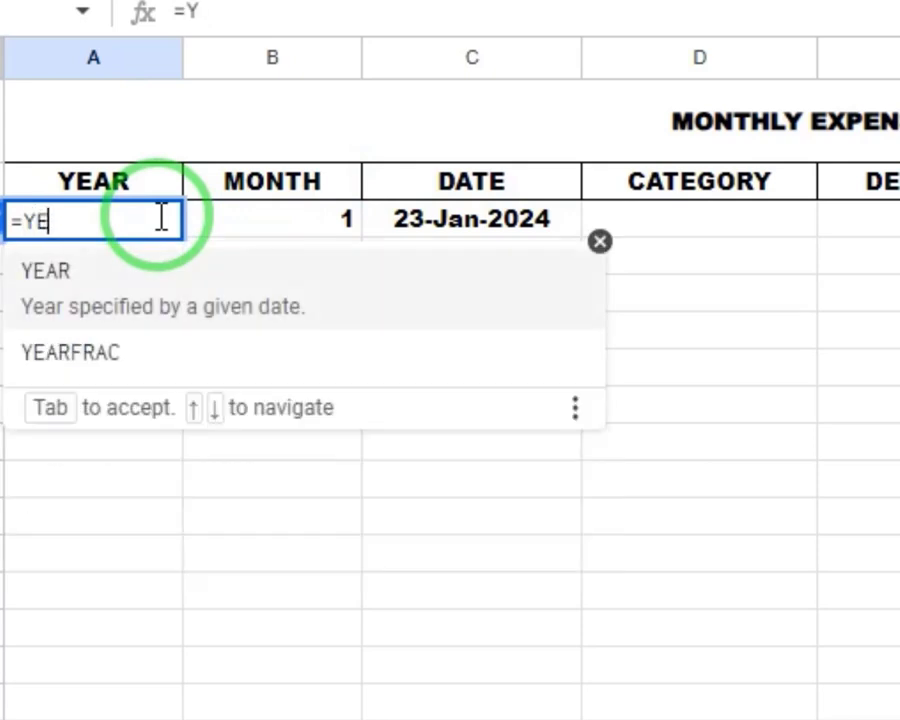
{"action": "type", "text": "AR("}
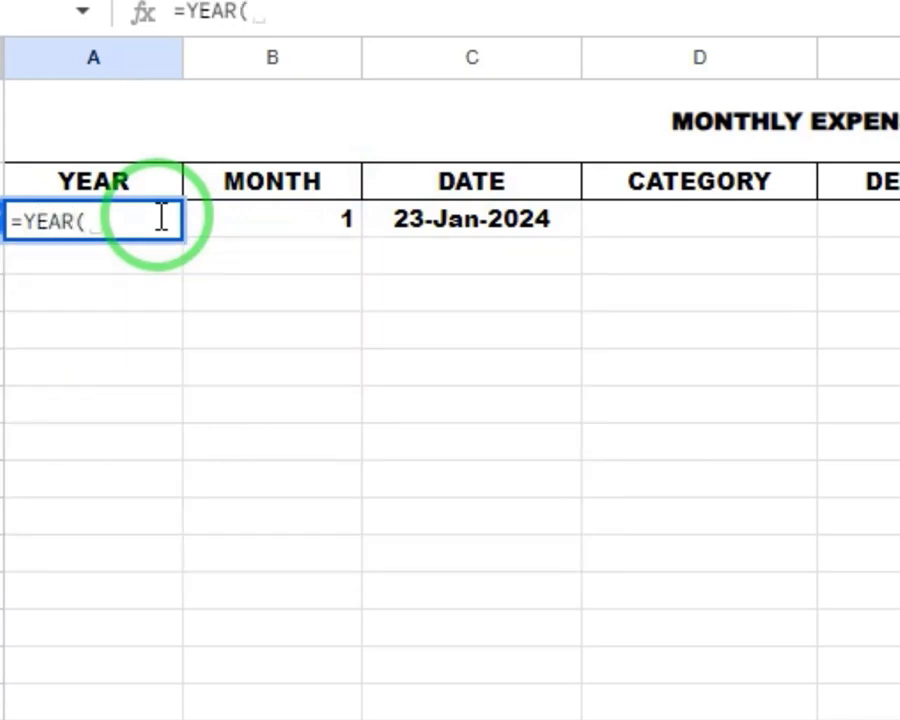
{"action": "left_click", "coordinate": [462, 226]}
{"action": "key", "text": "Return"}
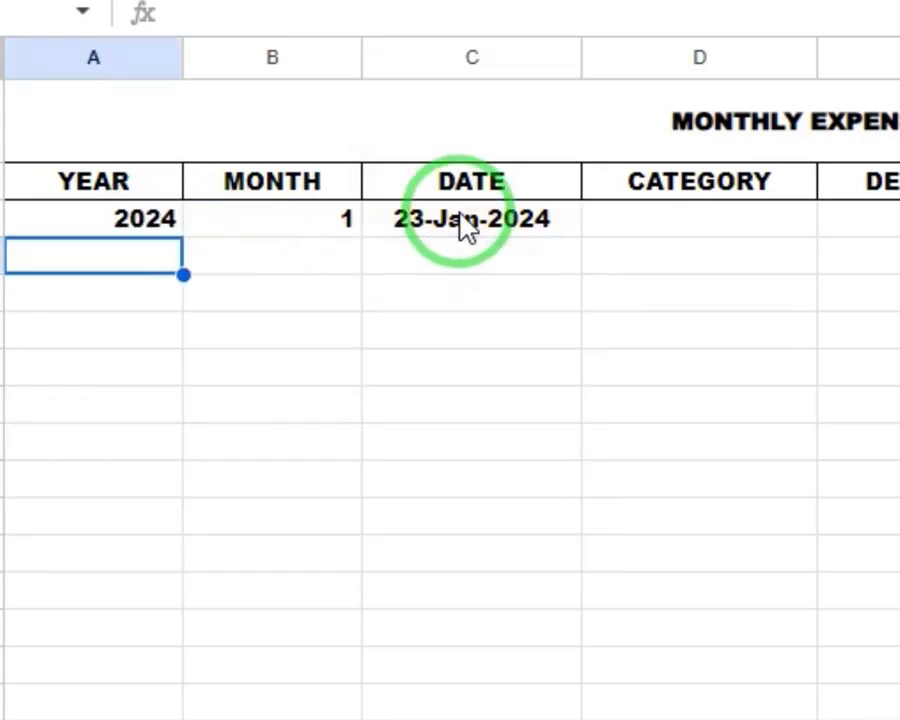
Copy the year and month formulas from A3:B3 and paste them down through row 1000.
{"action": "key", "text": "Up"}
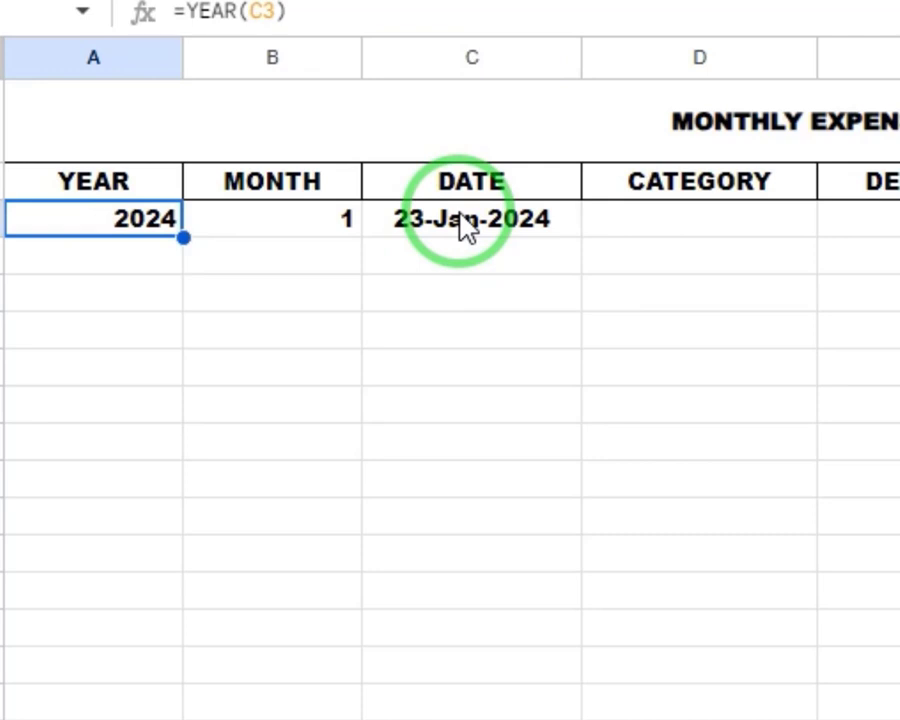
{"action": "key", "text": "shift+Right"}
{"action": "key", "text": "ctrl+c"}
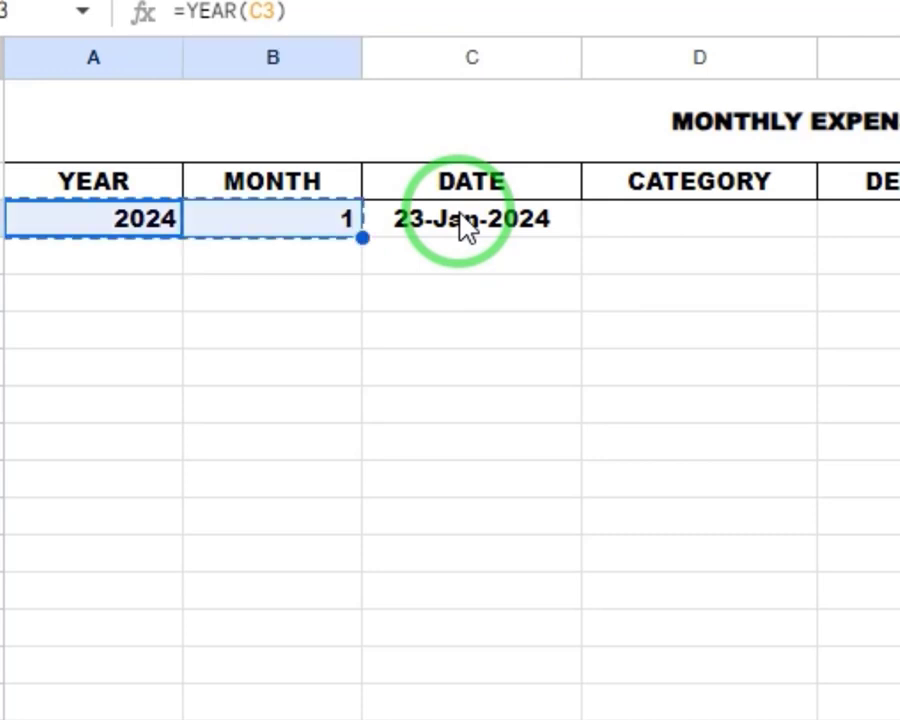
{"action": "key", "text": "ctrl+shift+Down"}
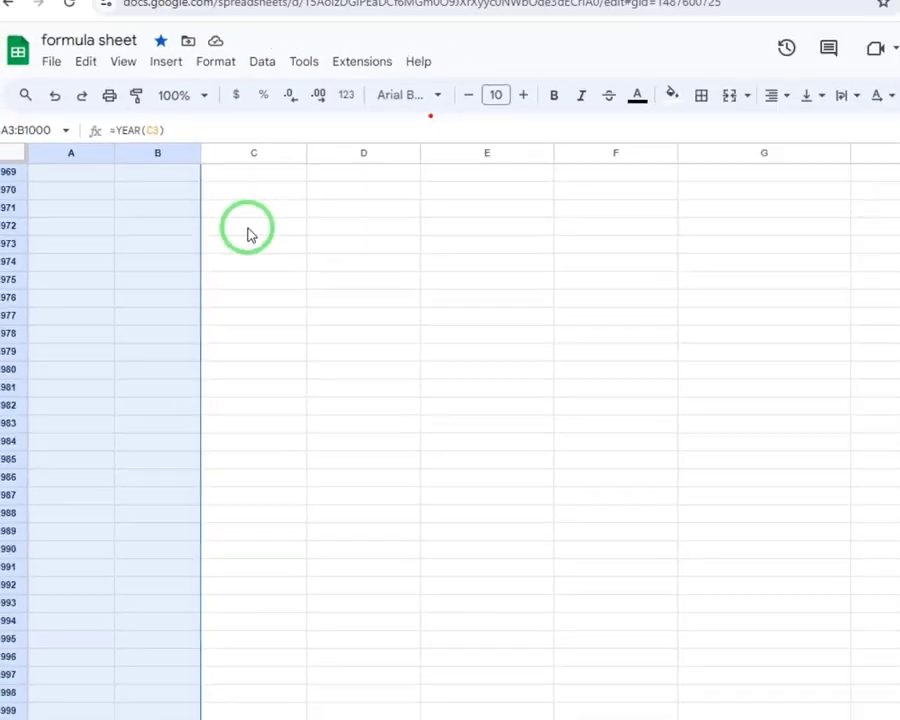
{"action": "key", "text": "ctrl+v"}
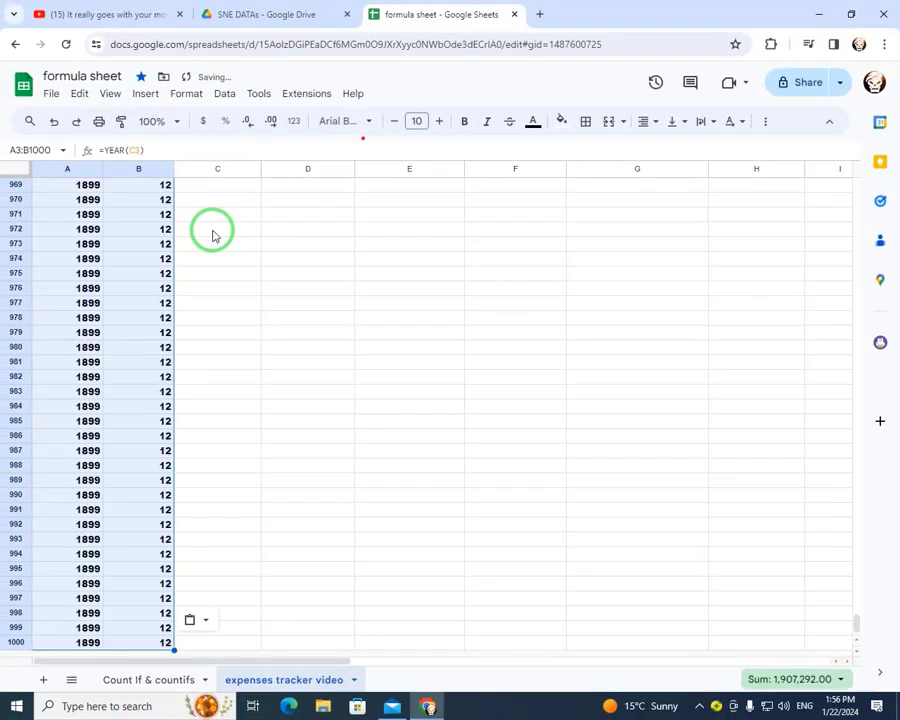
Return to the start of the table and pick January 24, 2024 from the calendar in cell C4.
{"action": "key", "text": "ctrl+Up"}
{"action": "key", "text": "Down"}
{"action": "key", "text": "Down"}
{"action": "key", "text": "Right"}
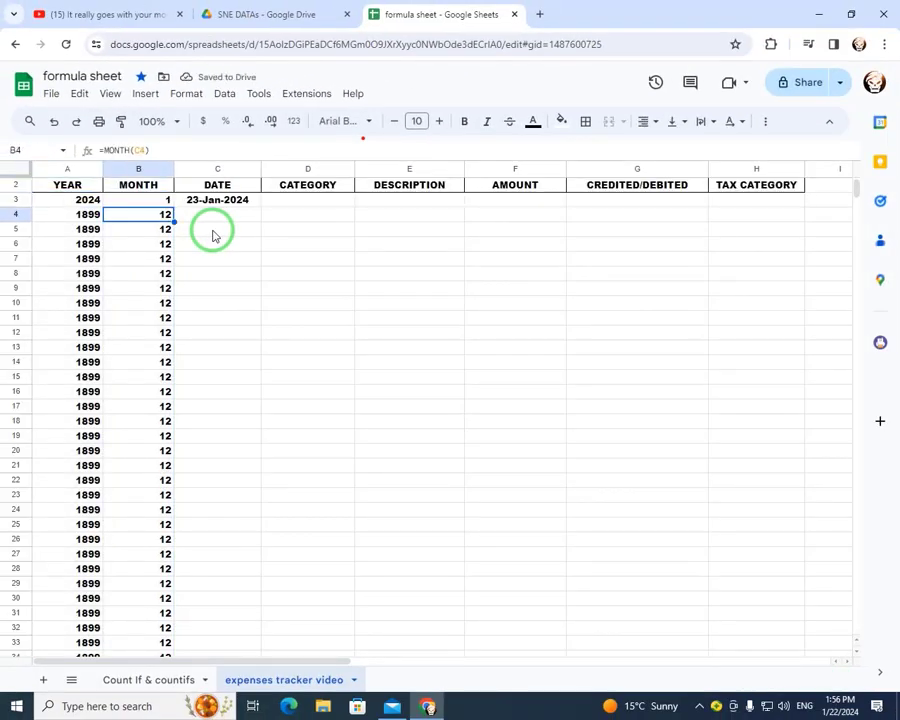
{"action": "key", "text": "Left"}
{"action": "key", "text": "Right"}
{"action": "key", "text": "Right"}
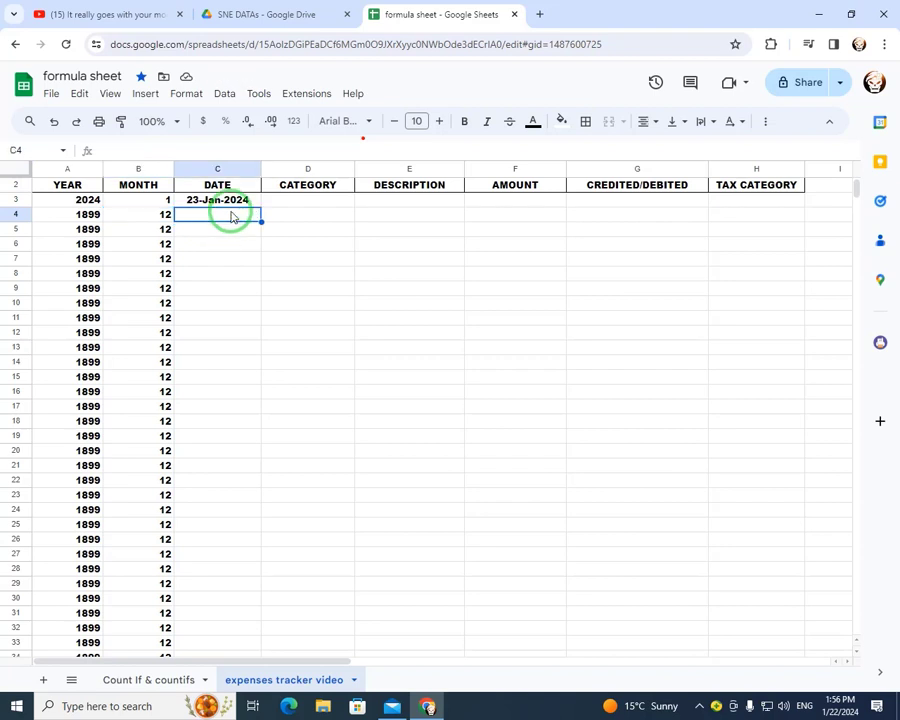
{"action": "double_click", "coordinate": [230, 214]}
{"action": "left_click", "coordinate": [218, 316]}
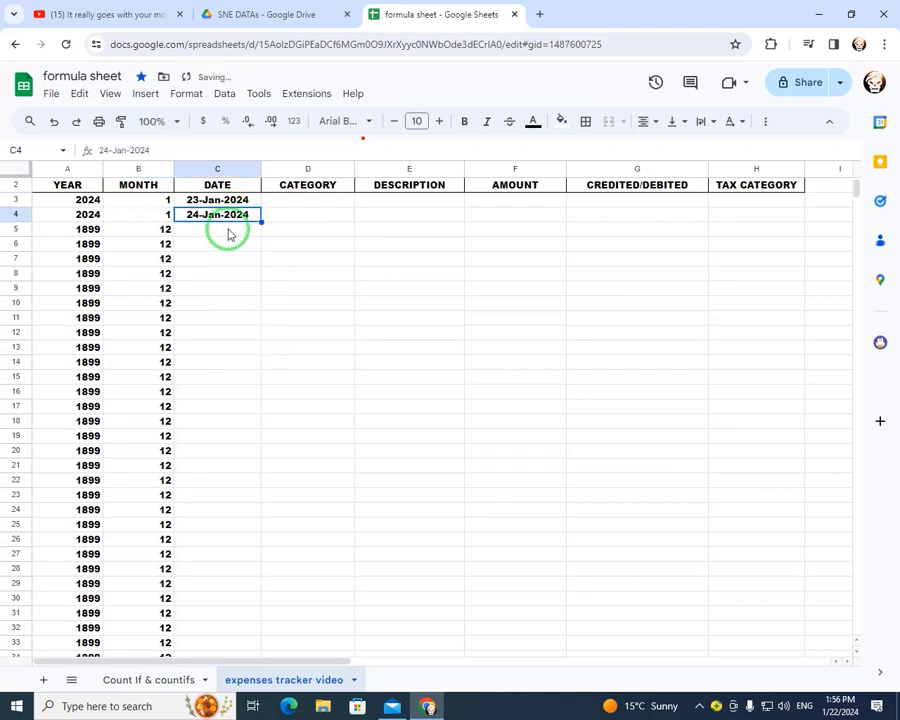
Pick January 20, 2024 for cell C5 and November 10, 2023 for cell C6, then inspect the year formula in A6.
{"action": "left_click", "coordinate": [227, 232]}
{"action": "double_click", "coordinate": [227, 232]}
{"action": "left_click", "coordinate": [266, 317]}
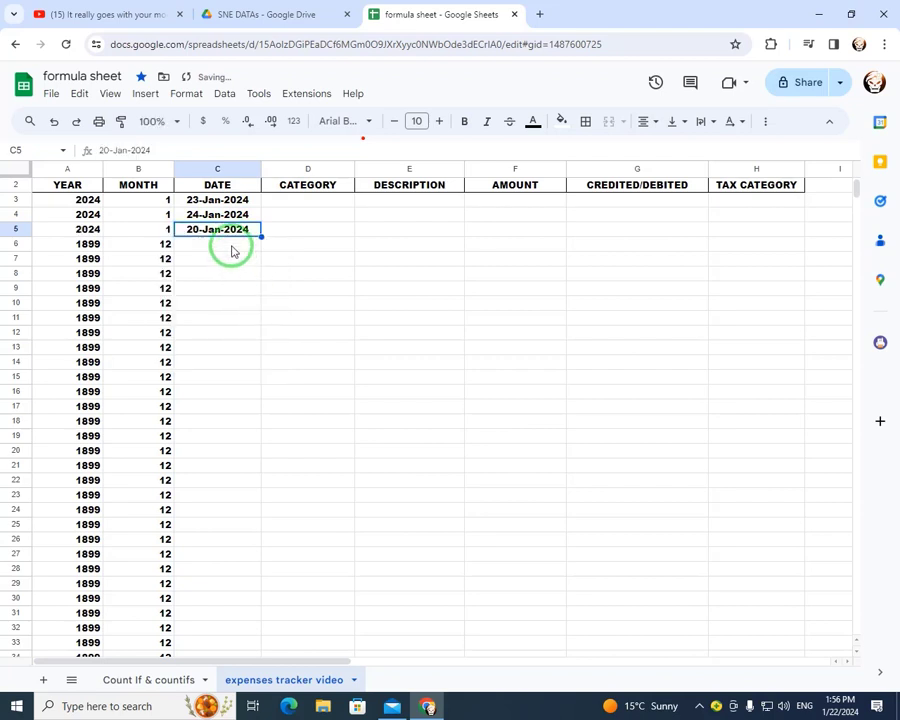
{"action": "double_click", "coordinate": [230, 244]}
{"action": "left_click", "coordinate": [254, 270]}
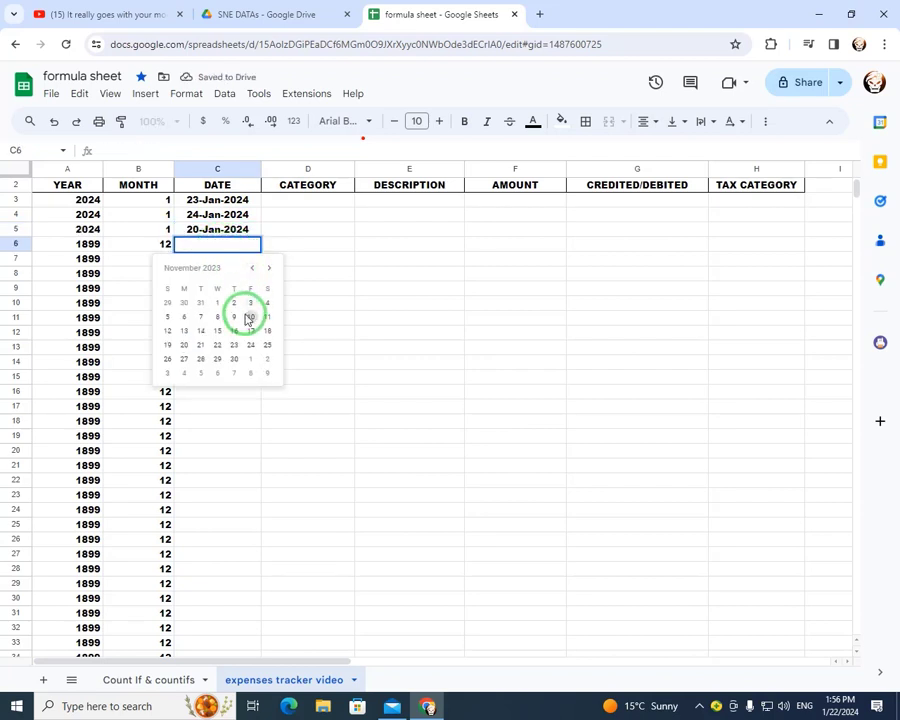
{"action": "left_click", "coordinate": [248, 314]}
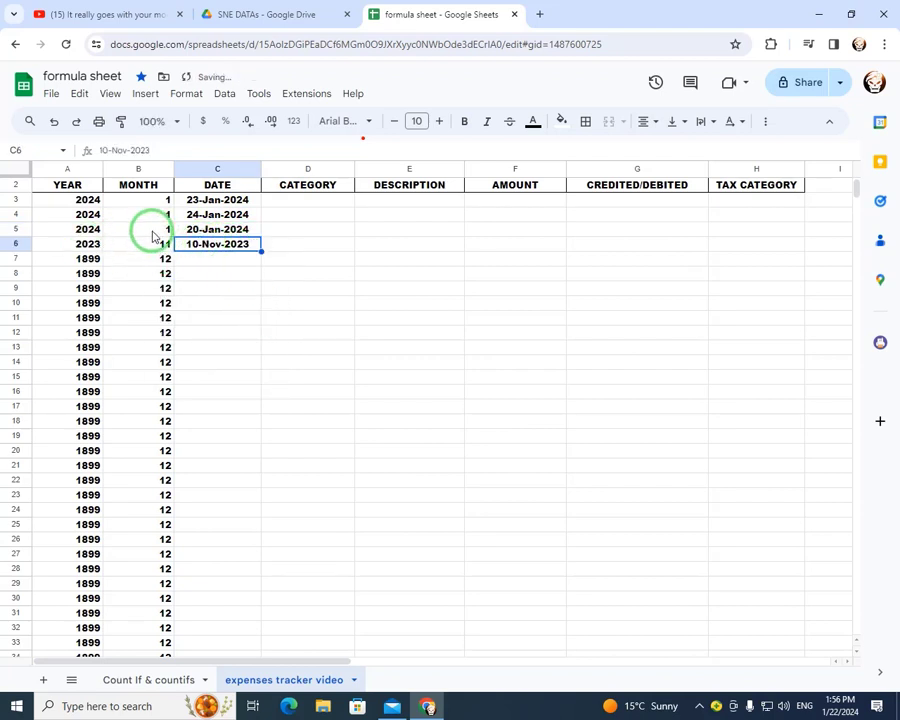
{"action": "scroll", "coordinate": [148, 248], "scroll_direction": "up", "scroll_amount": 1}
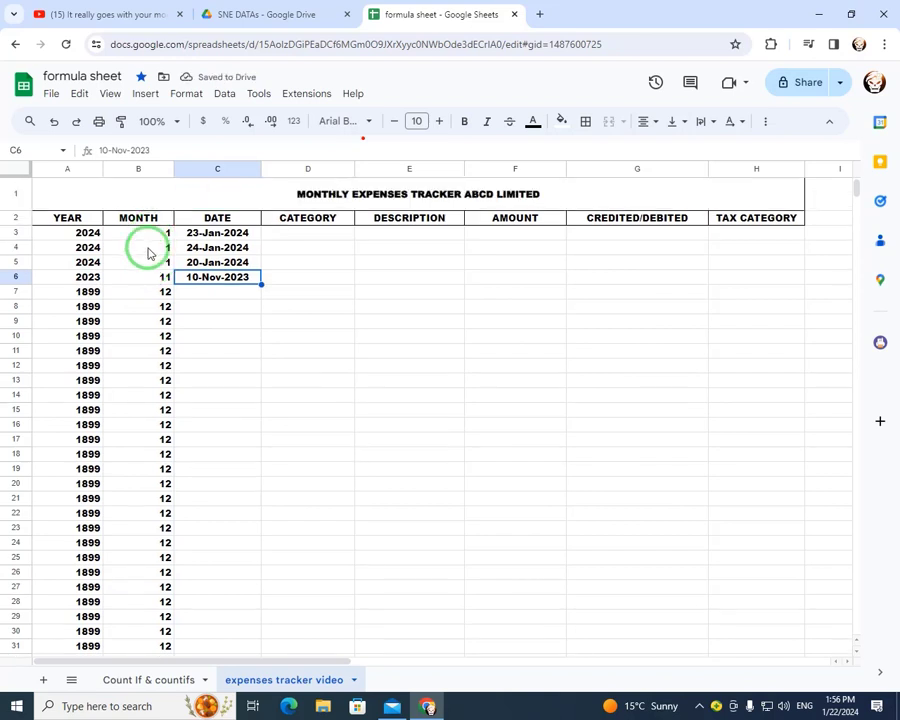
{"action": "left_click", "coordinate": [92, 277]}
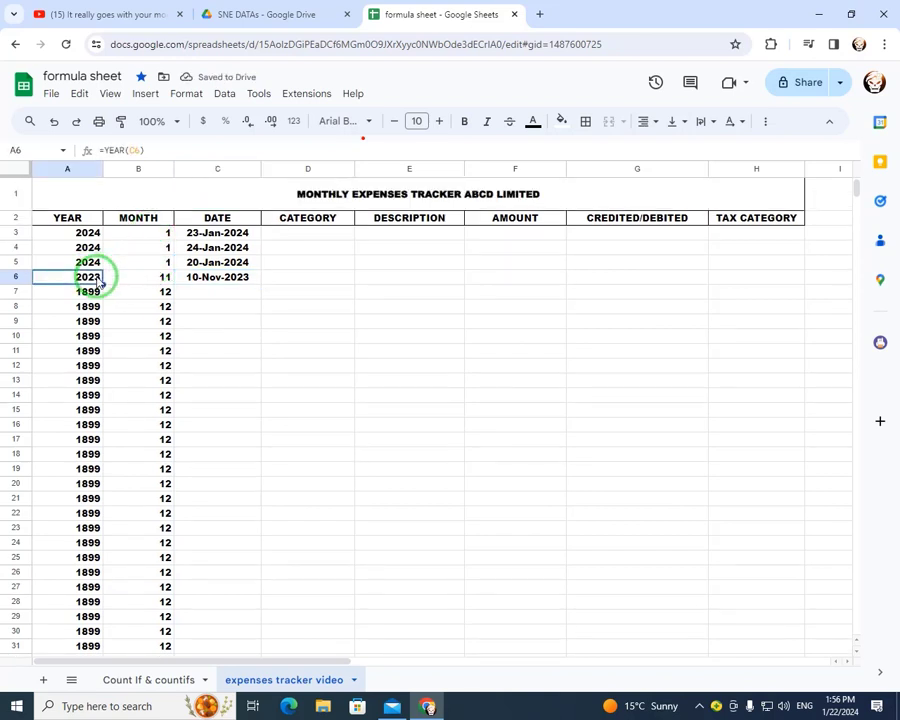
Wrap the month formula in B3 in a TEXT function so it reads =TEXT(MONTH(C3),"MMM").
{"action": "left_click", "coordinate": [136, 236]}
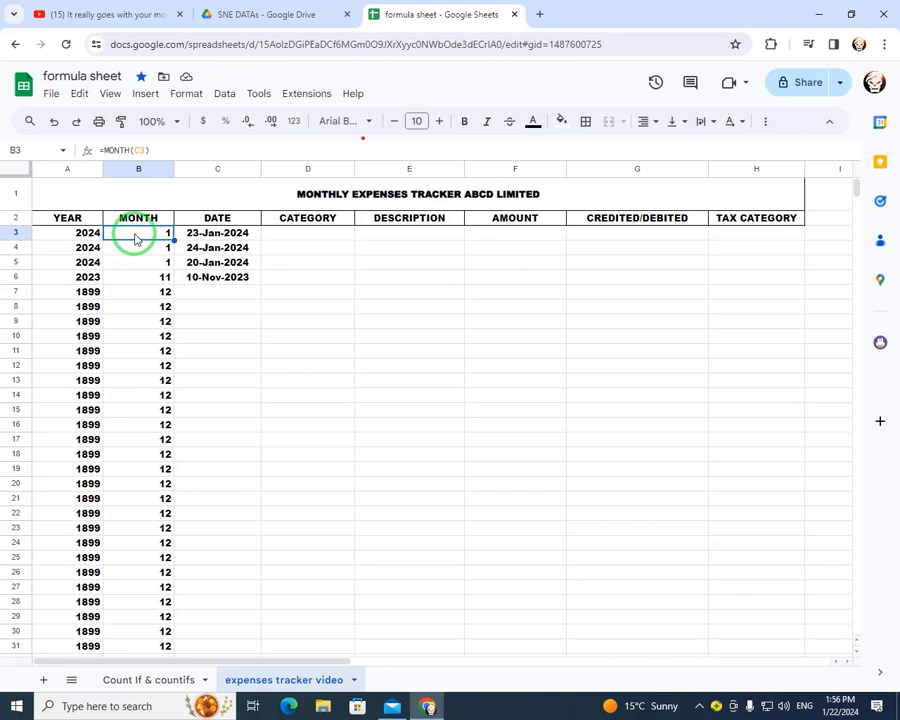
{"action": "double_click", "coordinate": [135, 237]}
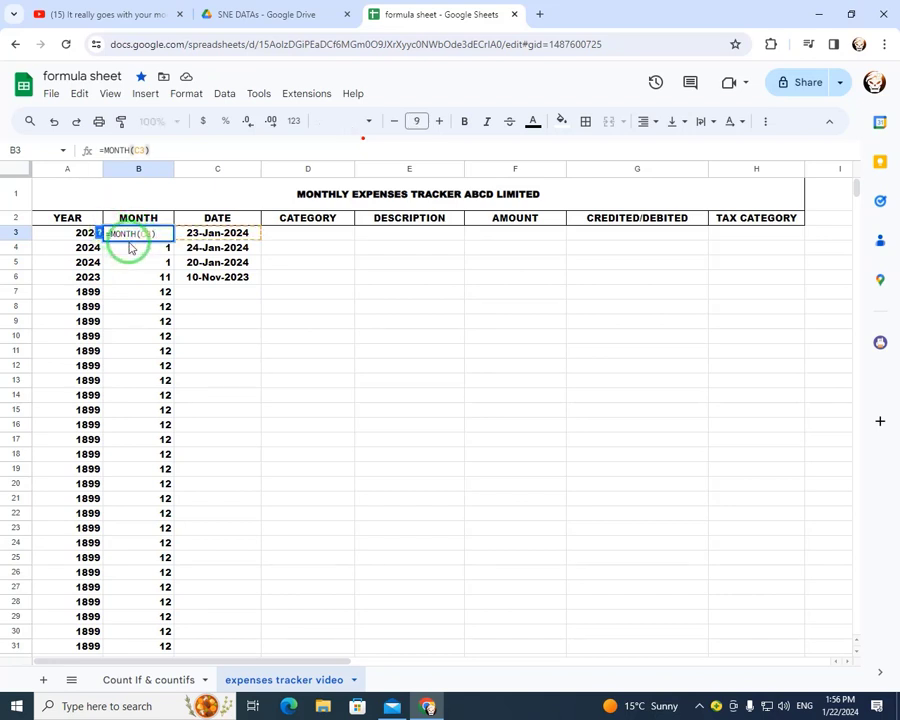
{"action": "type", "text": "TEXT"}
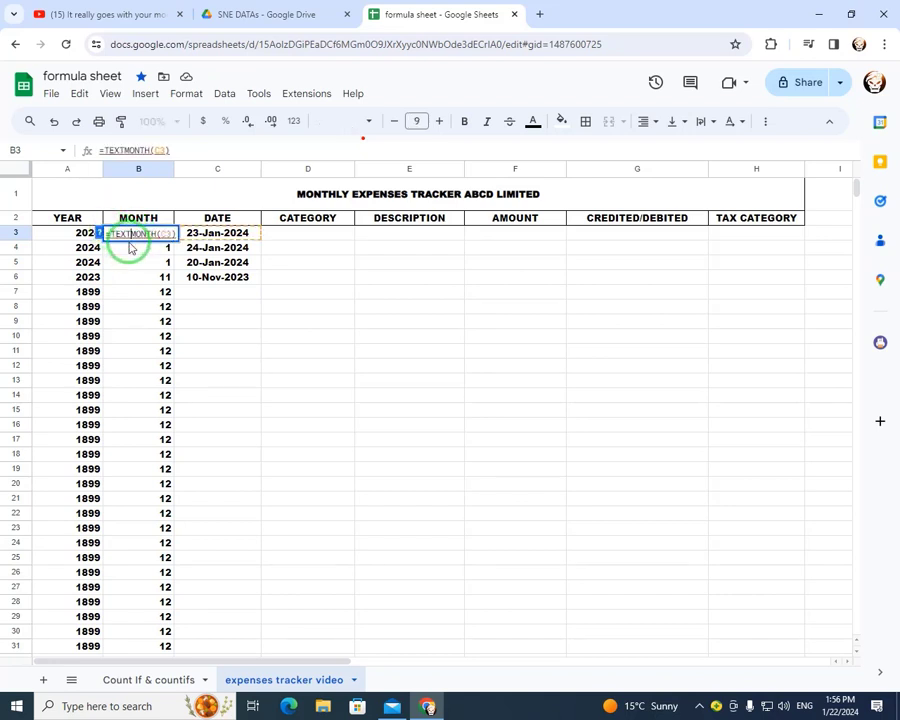
{"action": "type", "text": "("}
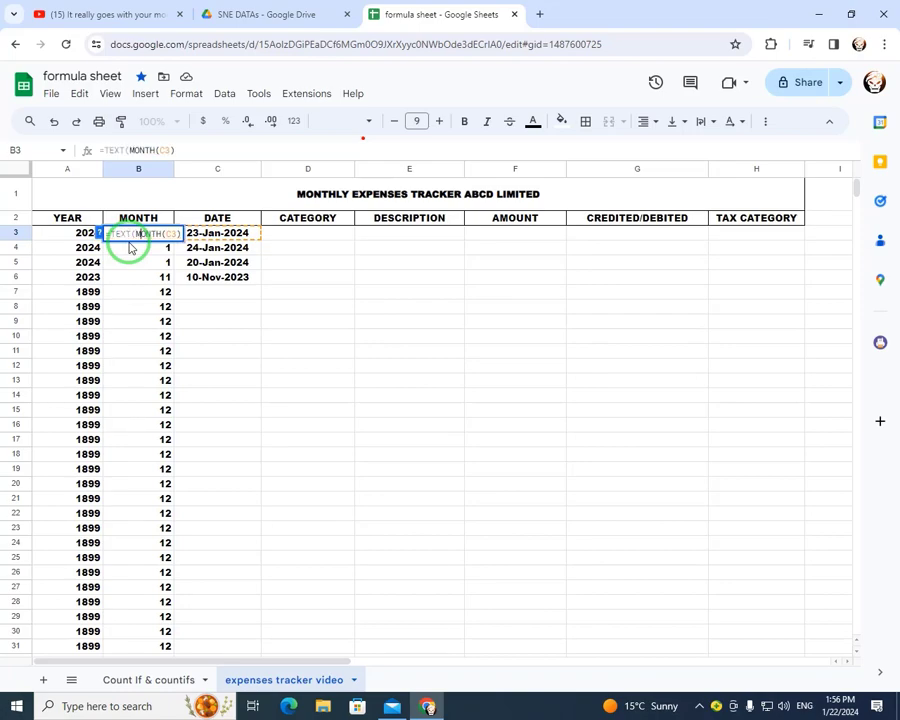
{"action": "key", "text": "Right"}
{"action": "key", "text": "Right"}
{"action": "key", "text": "Right"}
{"action": "key", "text": "Right"}
{"action": "key", "text": "Right"}
{"action": "type", "text": ",\""}
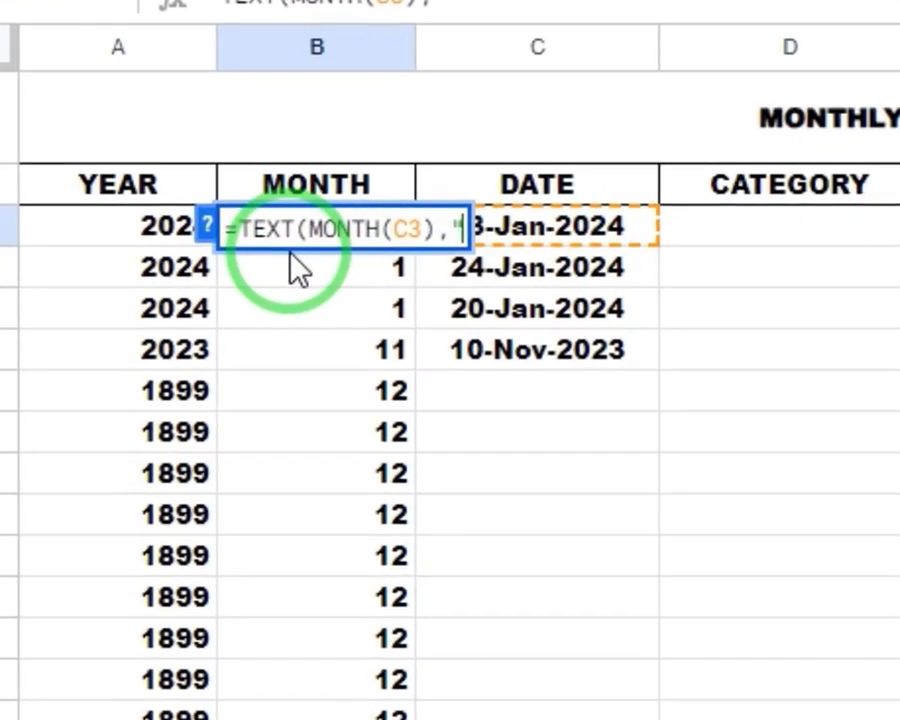
{"action": "type", "text": "MM"}
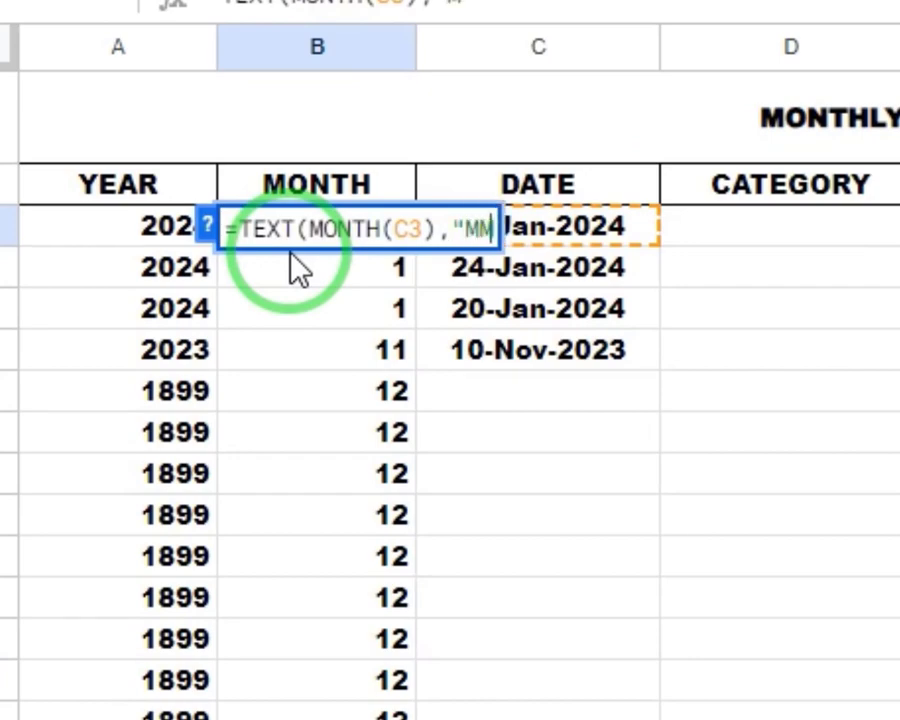
{"action": "type", "text": "M\""}
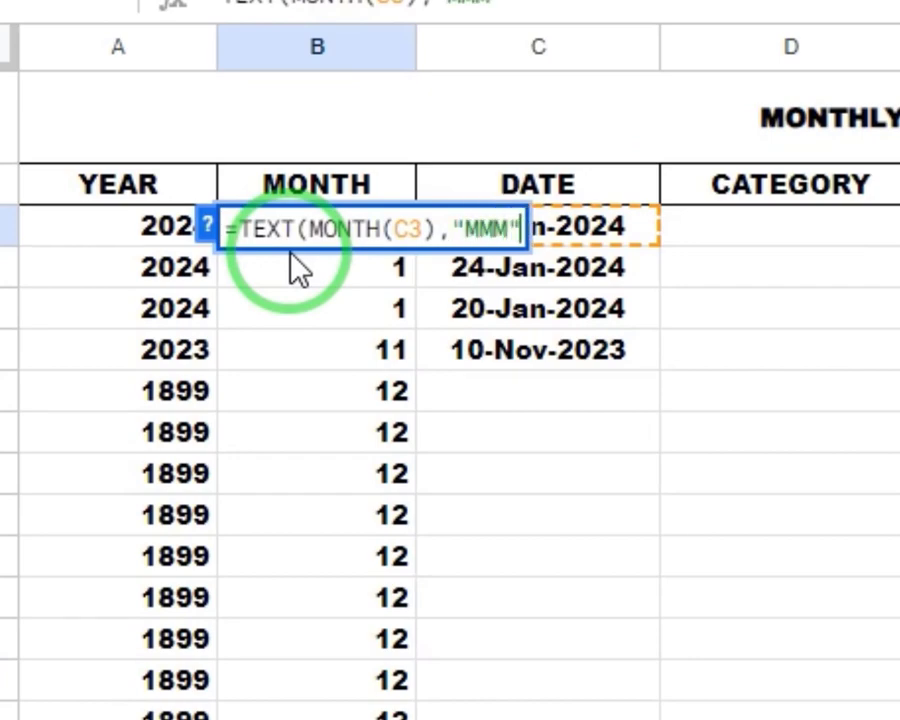
{"action": "type", "text": ")"}
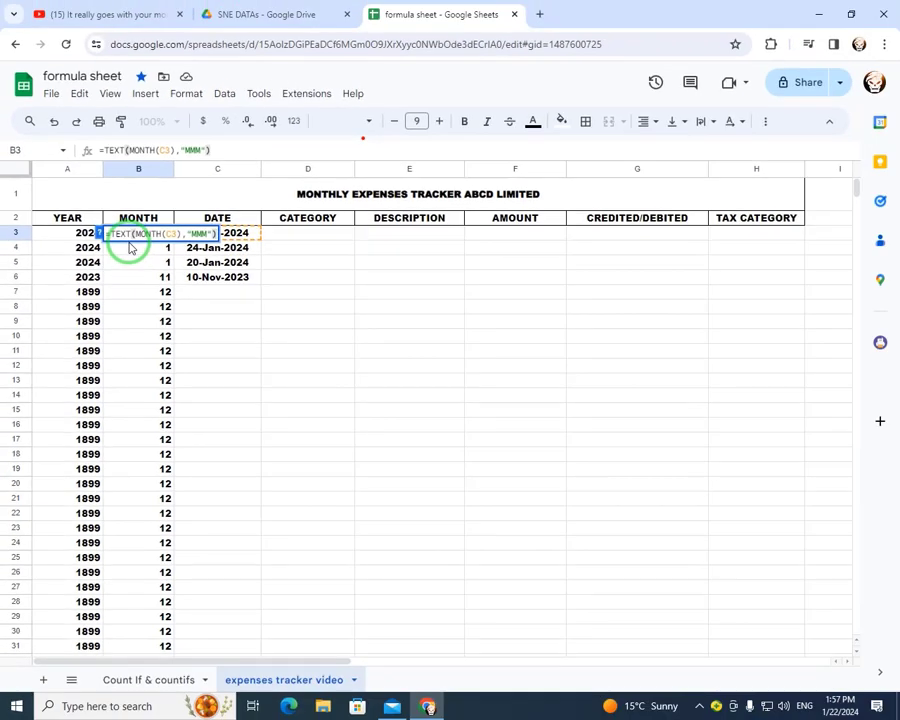
{"action": "key", "text": "Return"}
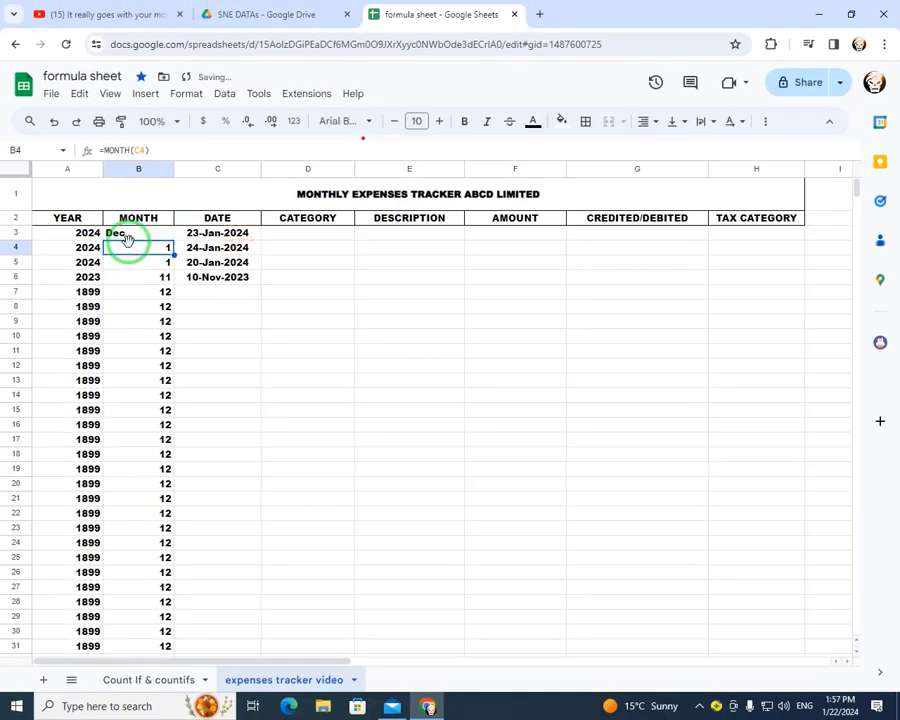
Copy the month formula from B3 and paste it down column B through row 1000.
{"action": "key", "text": "Up"}
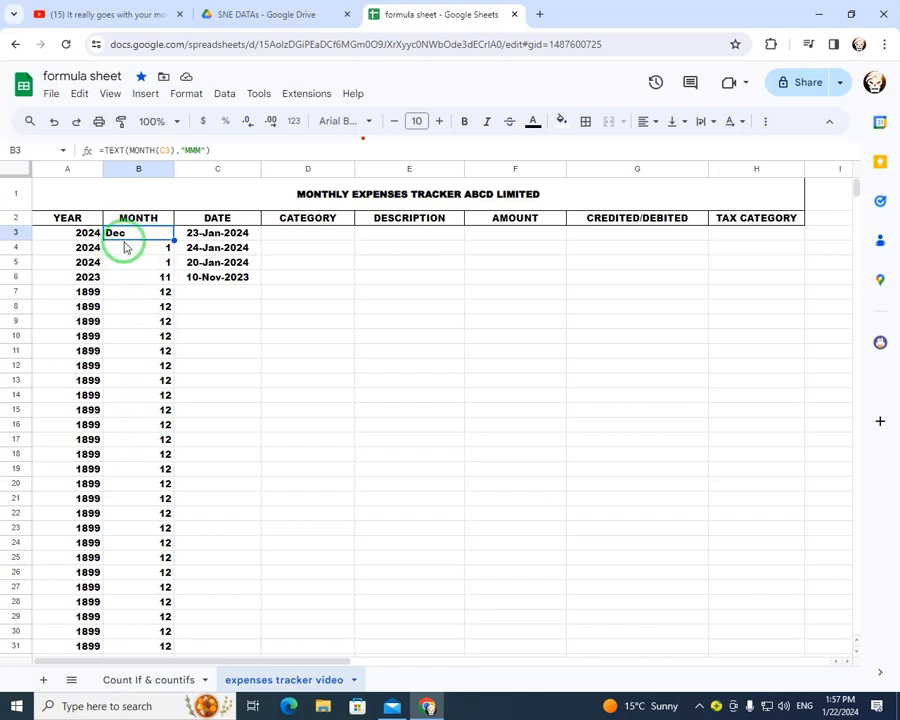
{"action": "key", "text": "ctrl+c"}
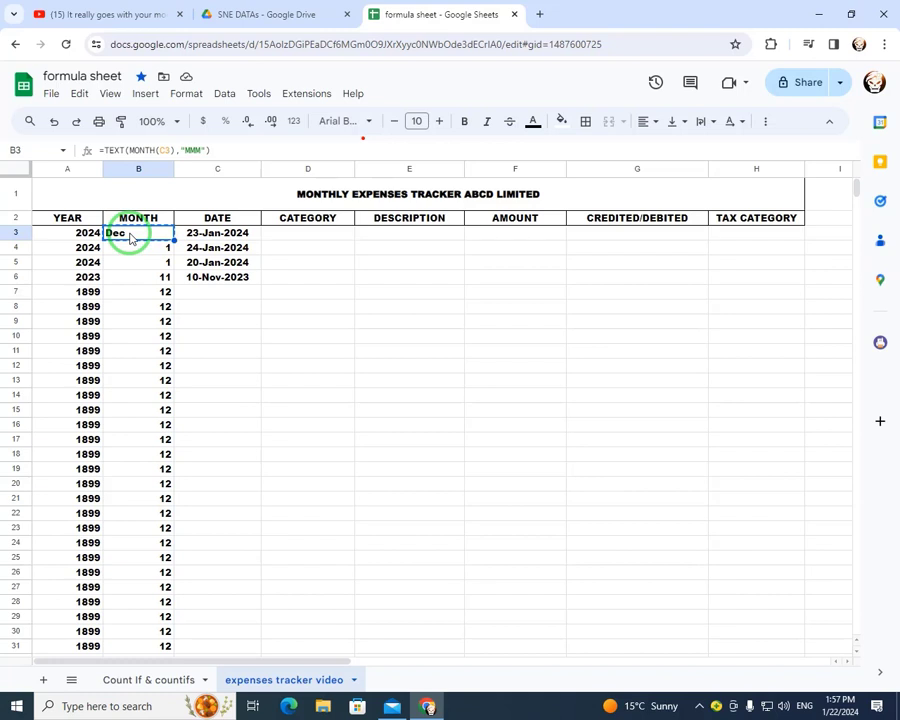
{"action": "key", "text": "ctrl+shift+Down"}
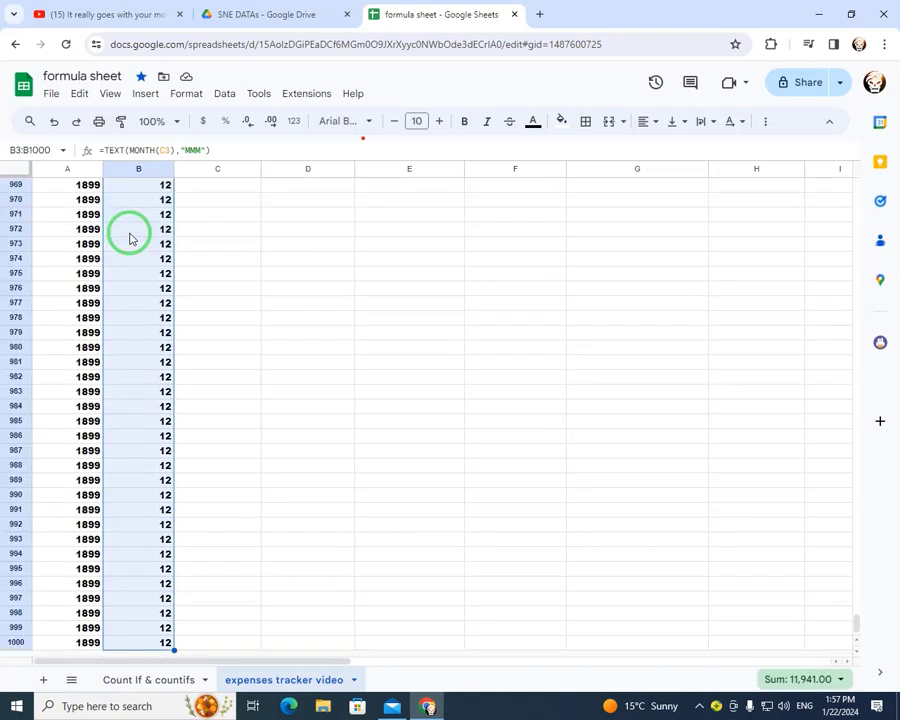
{"action": "key", "text": "ctrl+v"}
{"action": "key", "text": "ctrl+Up"}
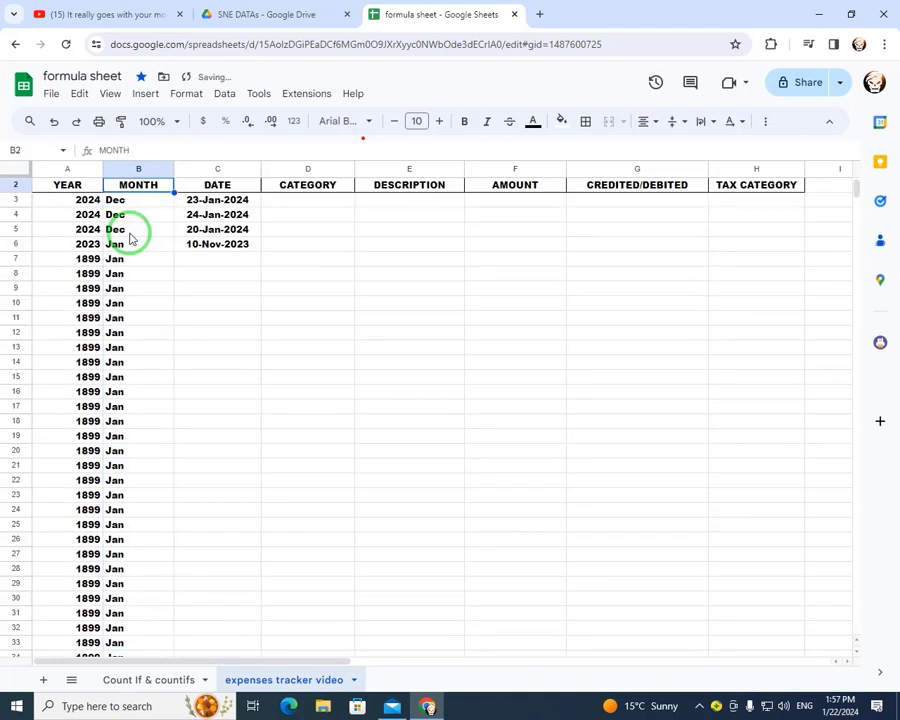
Check the pasted month formulas in several MONTH cells against the dates in column C.
{"action": "scroll", "coordinate": [130, 238], "scroll_direction": "up", "scroll_amount": 1}
{"action": "left_click", "coordinate": [133, 265]}
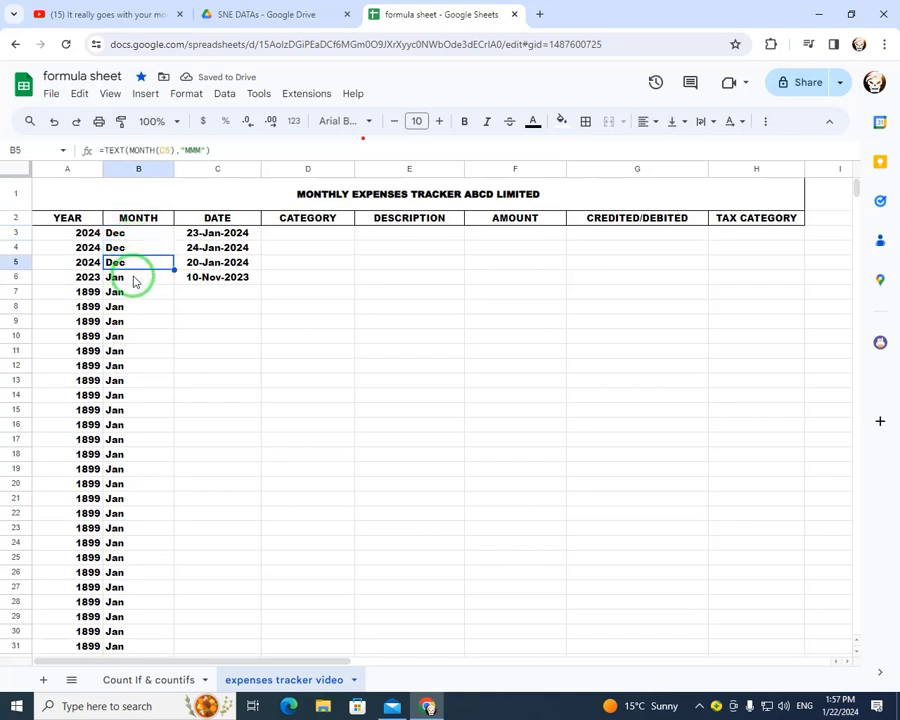
{"action": "left_click", "coordinate": [135, 292]}
{"action": "left_click", "coordinate": [143, 381]}
{"action": "left_click", "coordinate": [137, 306]}
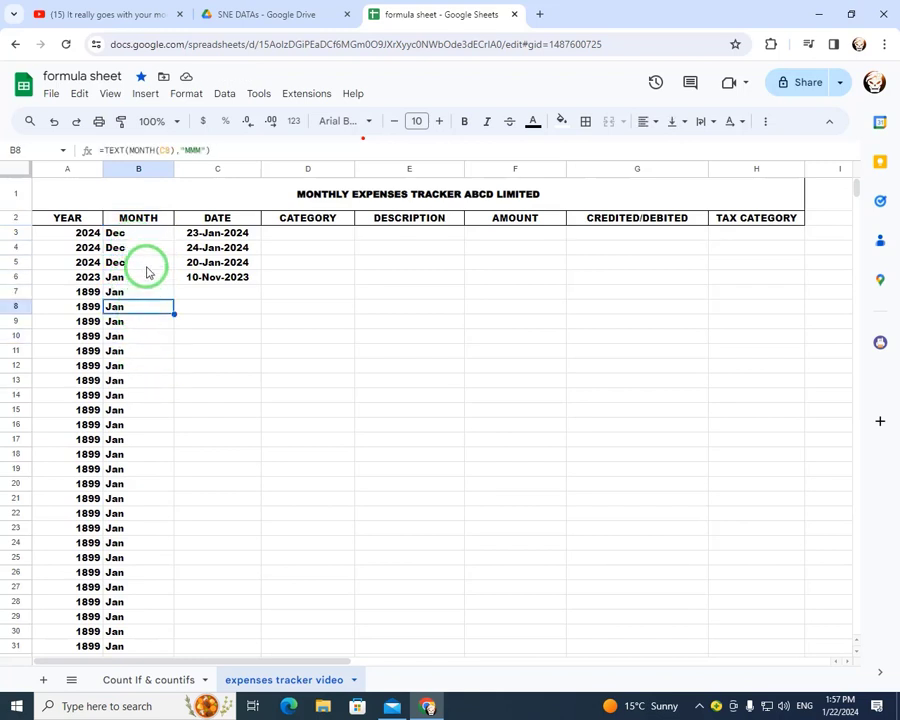
{"action": "left_click", "coordinate": [133, 278]}
{"action": "left_click", "coordinate": [145, 248]}
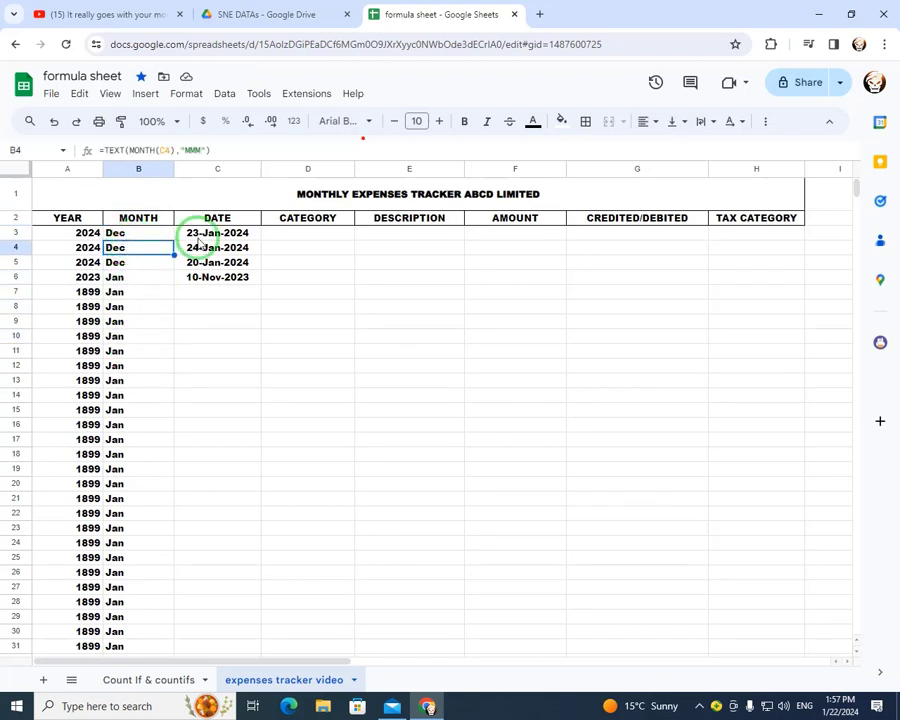
{"action": "left_click", "coordinate": [200, 236]}
Widen the CATEGORY column slightly and increase the height of rows 3 through 1000.
{"action": "left_click", "coordinate": [277, 237]}
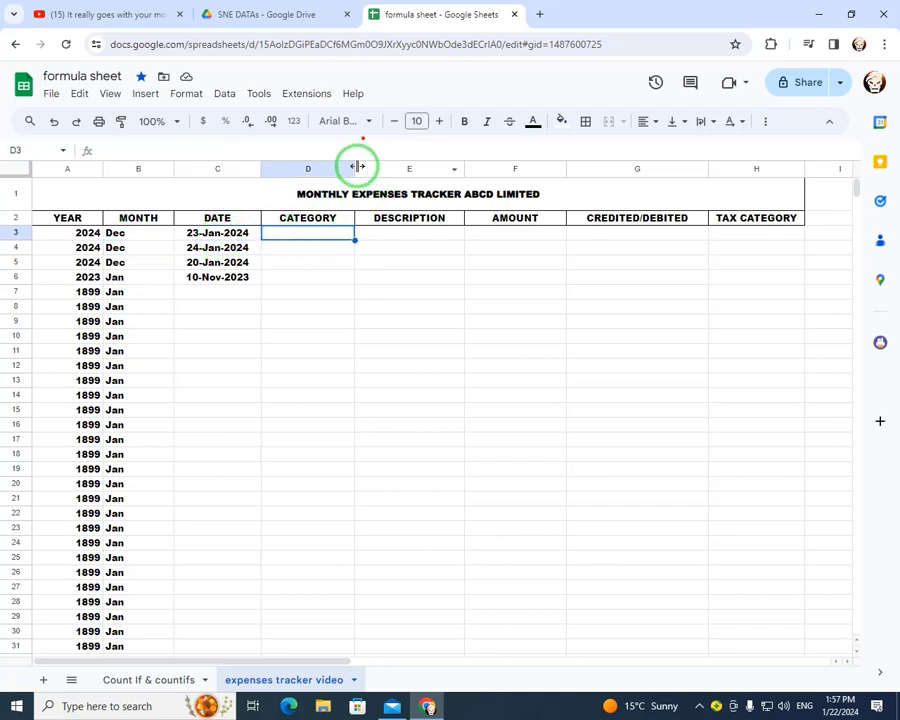
{"action": "left_click_drag", "start_coordinate": [357, 166], "coordinate": [373, 166]}
{"action": "left_click", "coordinate": [5, 232]}
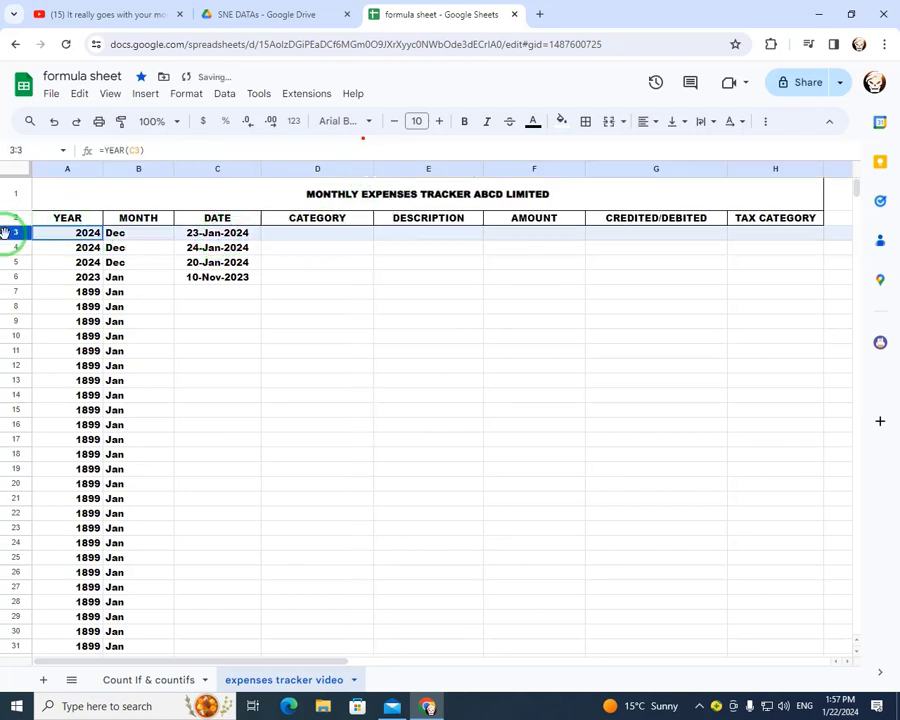
{"action": "key", "text": "ctrl+shift+Down"}
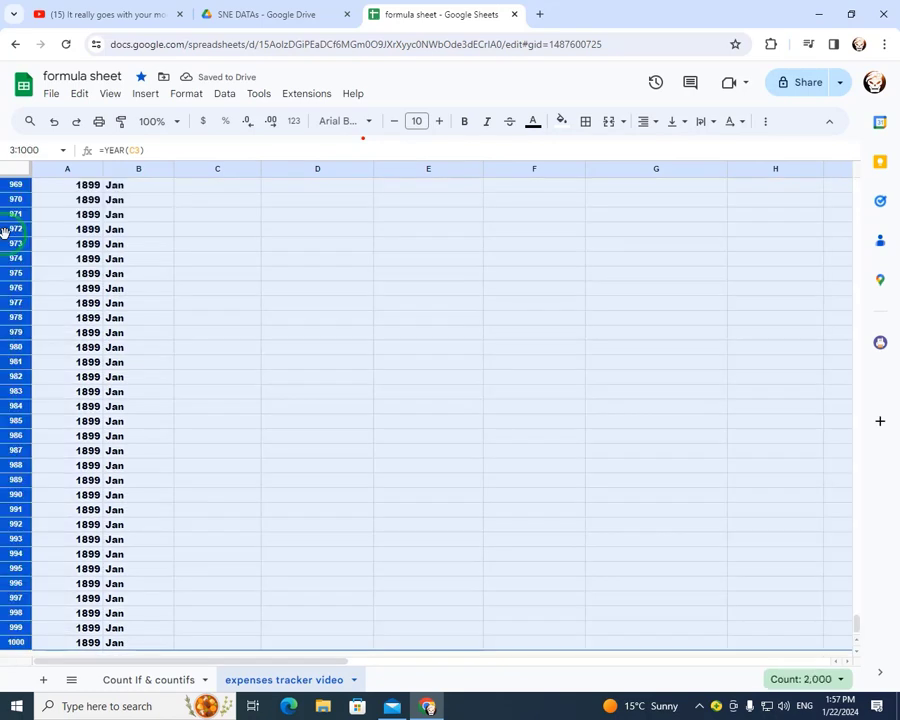
{"action": "left_click_drag", "start_coordinate": [19, 325], "coordinate": [19, 345]}
{"action": "left_click", "coordinate": [309, 327]}
Add a data validation rule to cell D3 with the criteria Dropdown (from a range) and open its source range selection.
{"action": "key", "text": "ctrl+Up"}
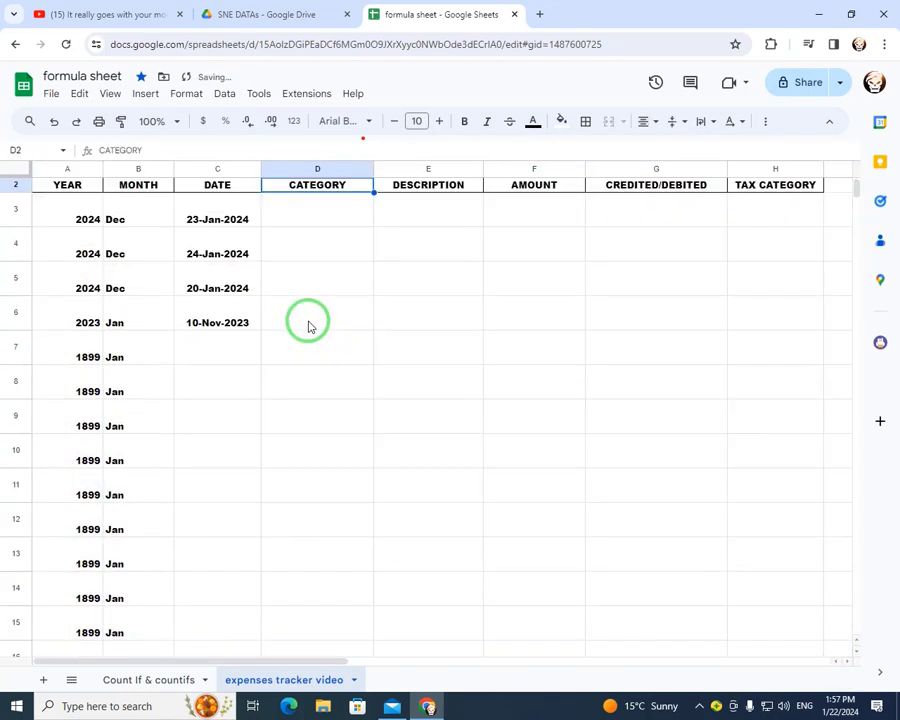
{"action": "key", "text": "Up"}
{"action": "key", "text": "Down"}
{"action": "key", "text": "Down"}
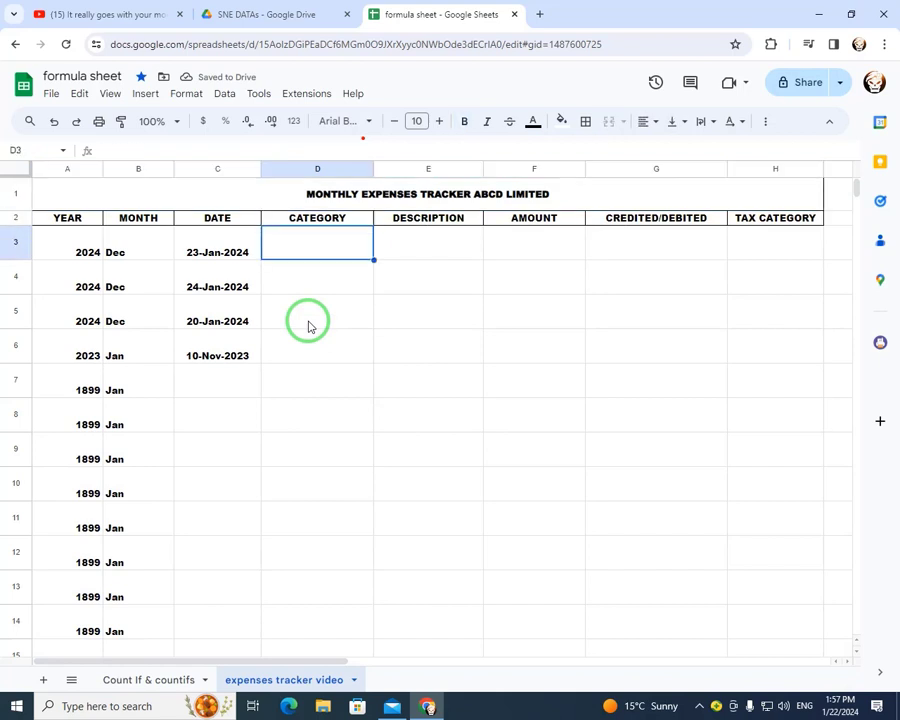
{"action": "left_click", "coordinate": [225, 100]}
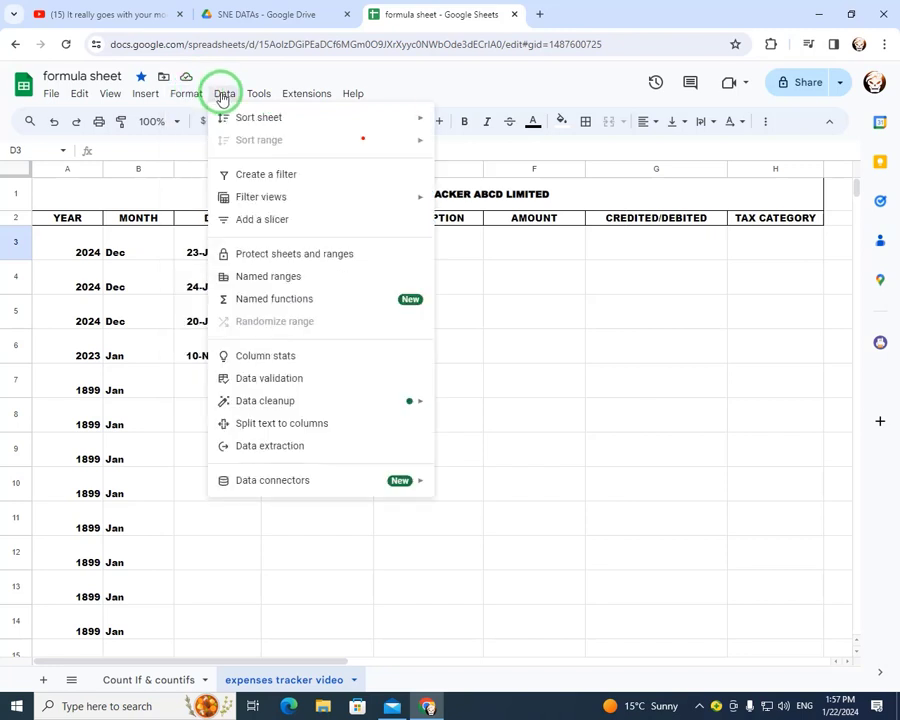
{"action": "left_click", "coordinate": [241, 378]}
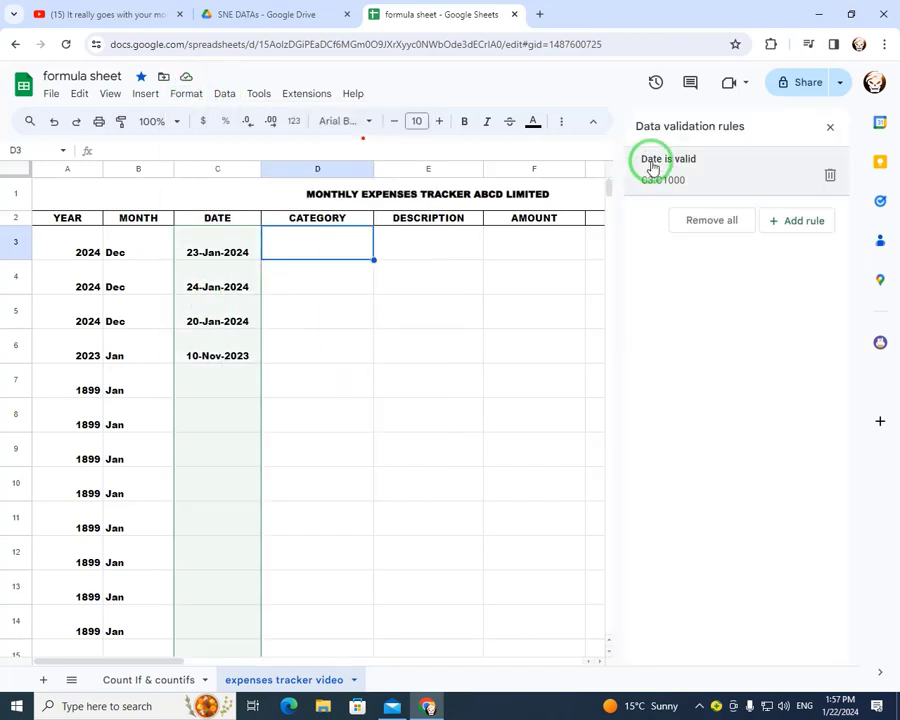
{"action": "left_click", "coordinate": [784, 219]}
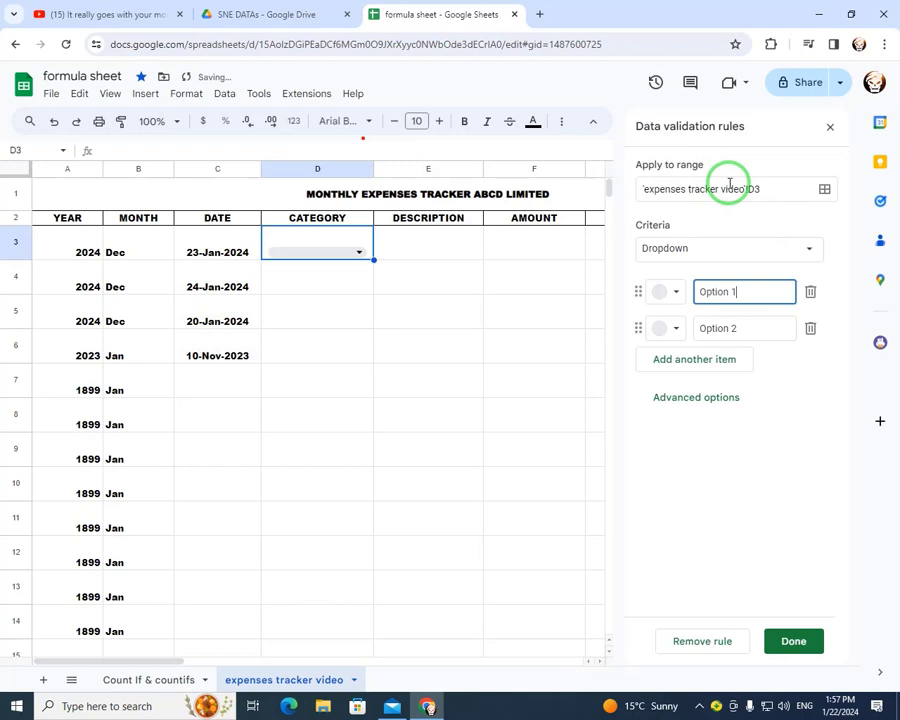
{"action": "left_click", "coordinate": [726, 252]}
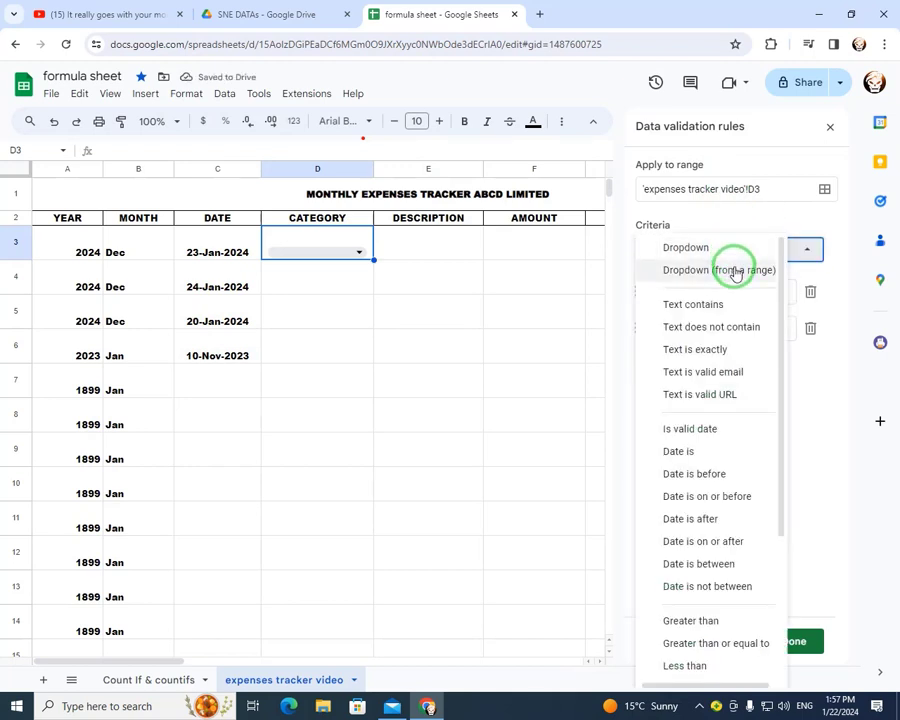
{"action": "left_click", "coordinate": [736, 271]}
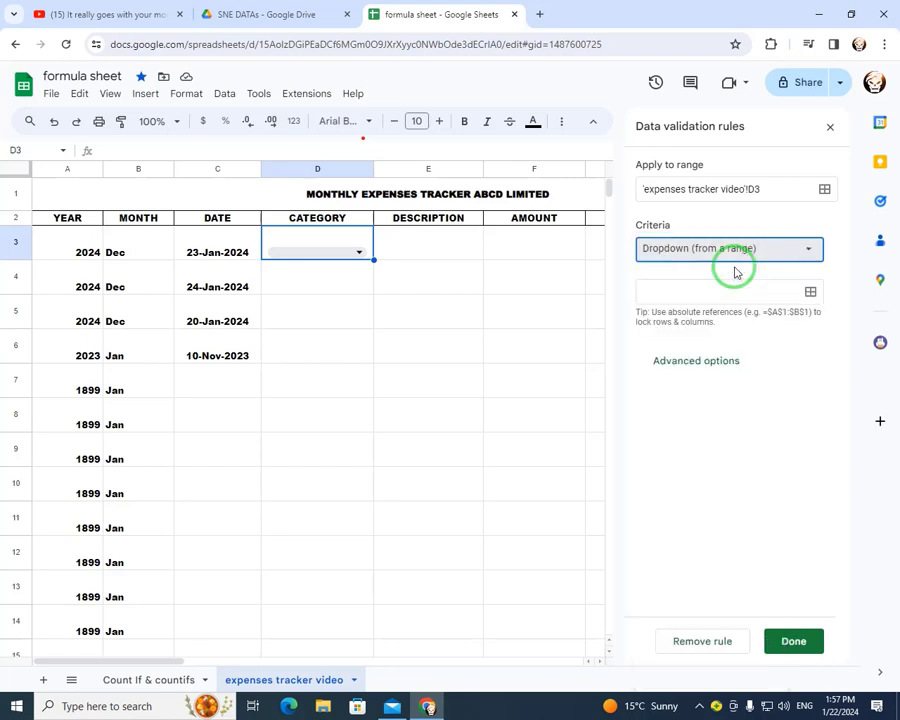
{"action": "left_click", "coordinate": [810, 291]}
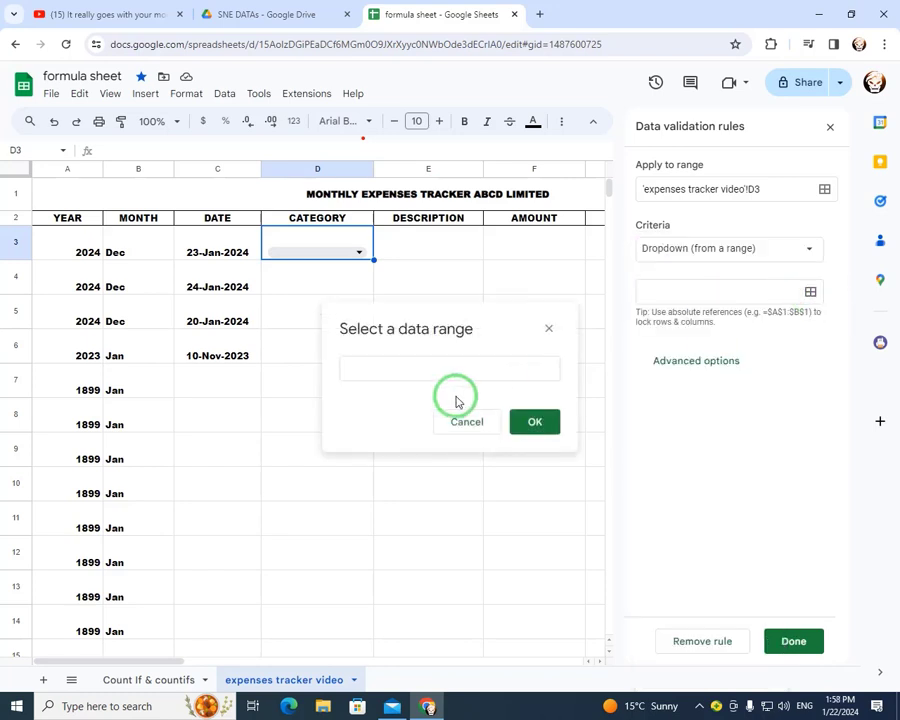
{"action": "left_click", "coordinate": [379, 364]}
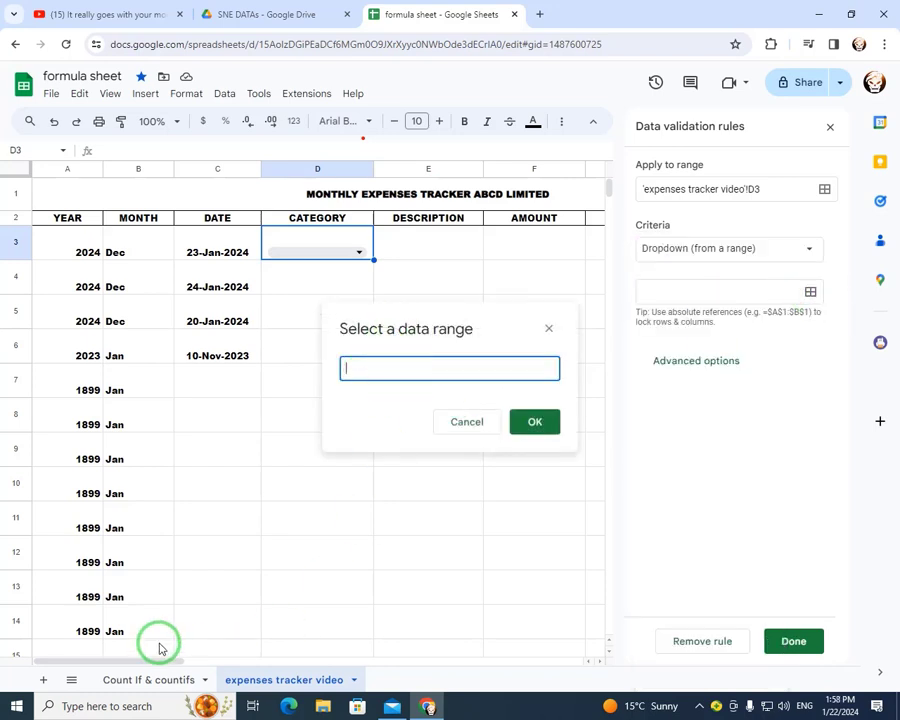
Add a new sheet to the spreadsheet and name it Raw Data.
{"action": "left_click", "coordinate": [43, 679]}
{"action": "double_click", "coordinate": [388, 680]}
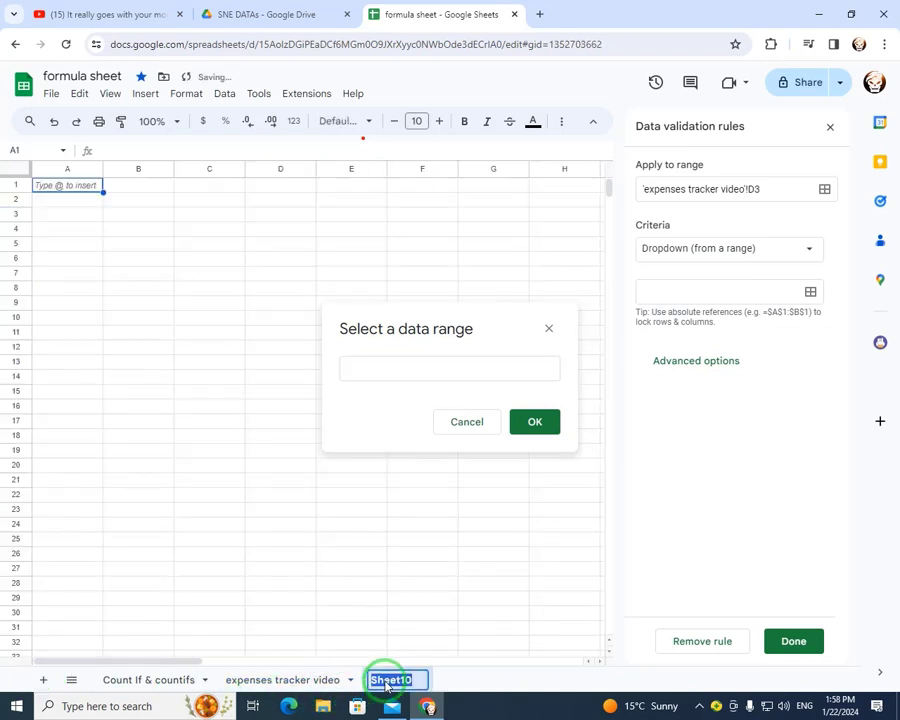
{"action": "type", "text": "rAW V"}
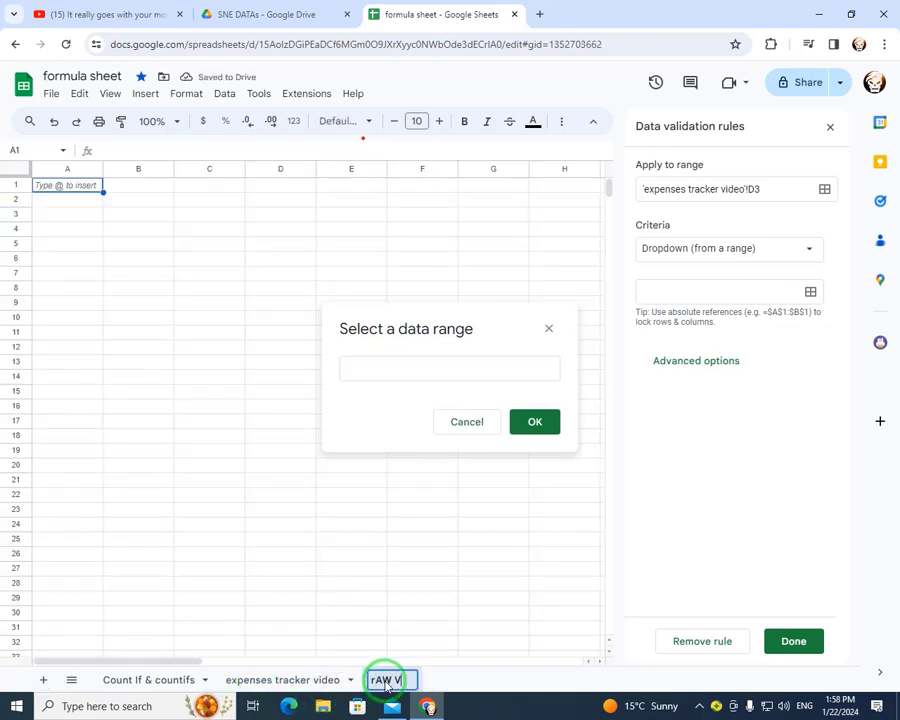
{"action": "key", "text": "BackSpace"}
{"action": "key", "text": "BackSpace"}
{"action": "key", "text": "BackSpace"}
{"action": "key", "text": "BackSpace"}
{"action": "key", "text": "BackSpace"}
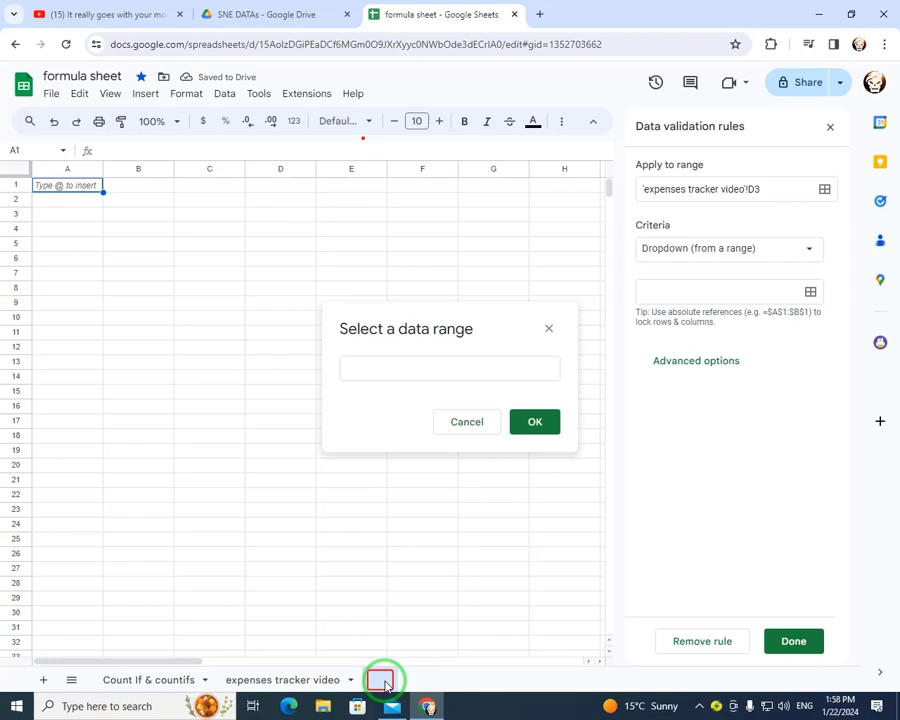
{"action": "type", "text": "Raw "}
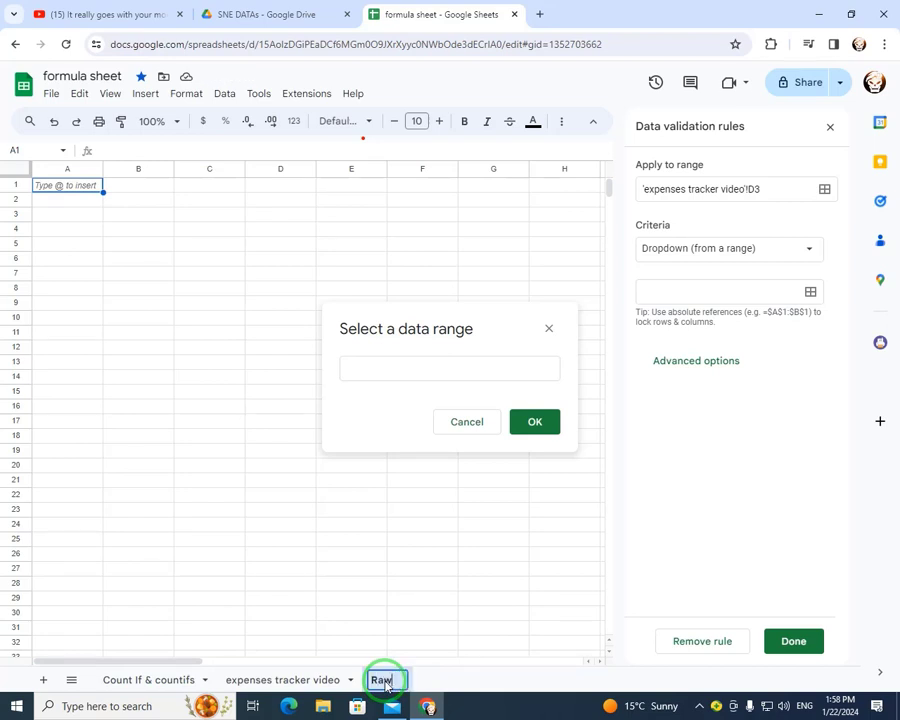
{"action": "type", "text": "Data"}
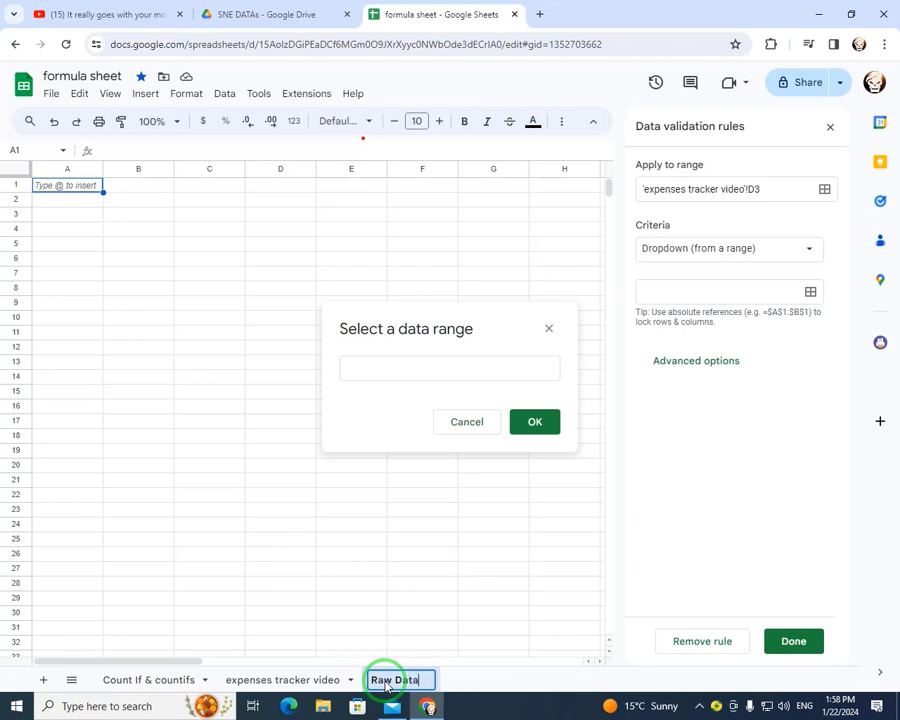
{"action": "key", "text": "Return"}
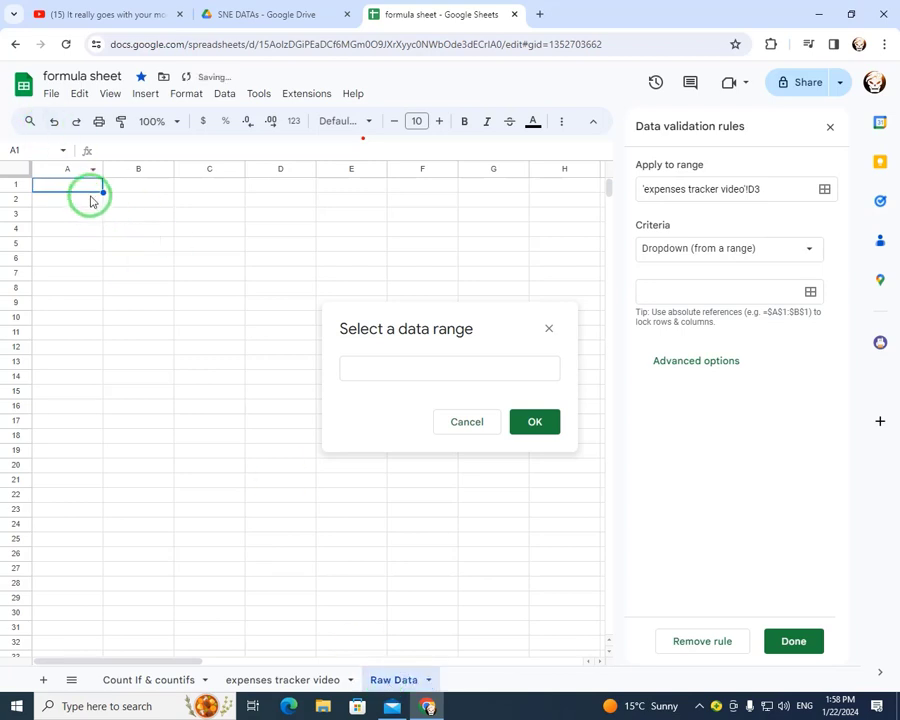
Cancel the source range selection for the dropdown rule without assigning a range.
{"action": "left_click_drag", "start_coordinate": [94, 190], "coordinate": [144, 176]}
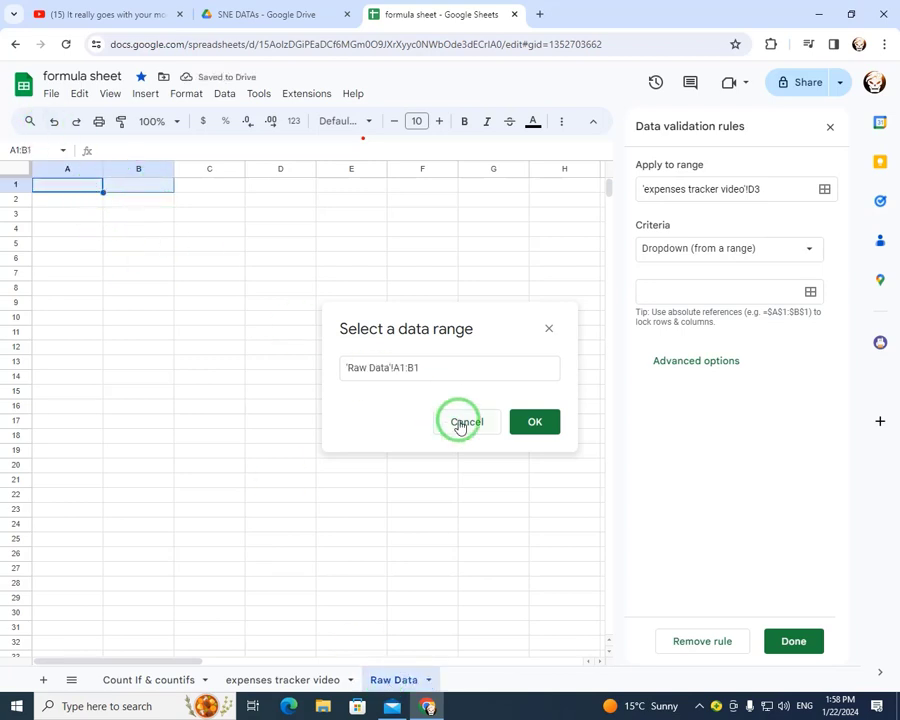
{"action": "left_click", "coordinate": [460, 421]}
{"action": "left_click", "coordinate": [107, 206]}
{"action": "left_click_drag", "start_coordinate": [88, 190], "coordinate": [158, 190]}
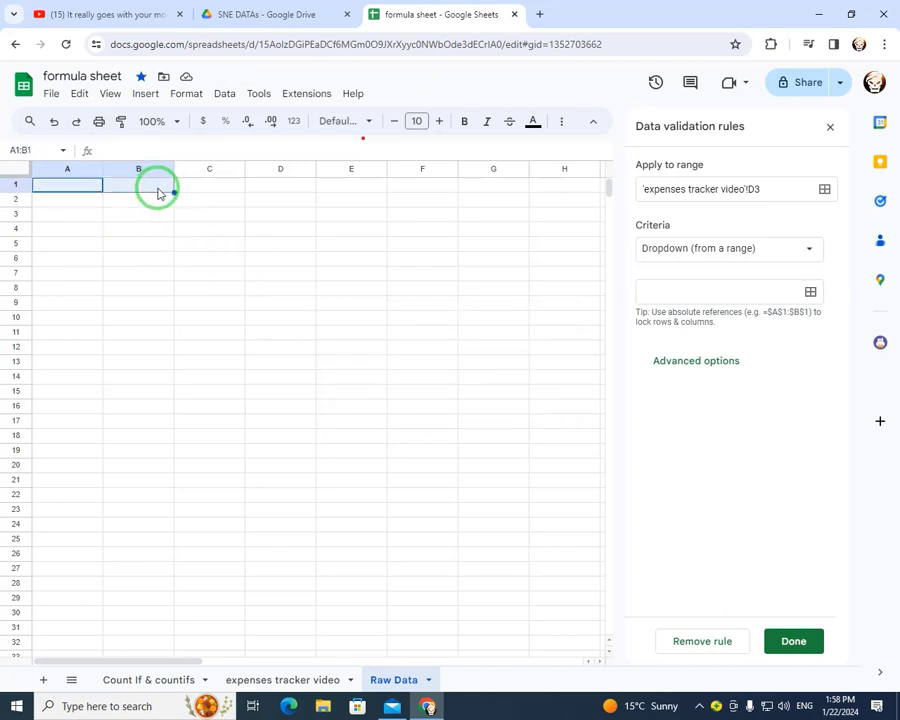
{"action": "left_click", "coordinate": [135, 235]}
Enter the header CATEGORY in cell A1 and the first category, INCOME, in A2 of the Raw Data sheet.
{"action": "left_click", "coordinate": [86, 189]}
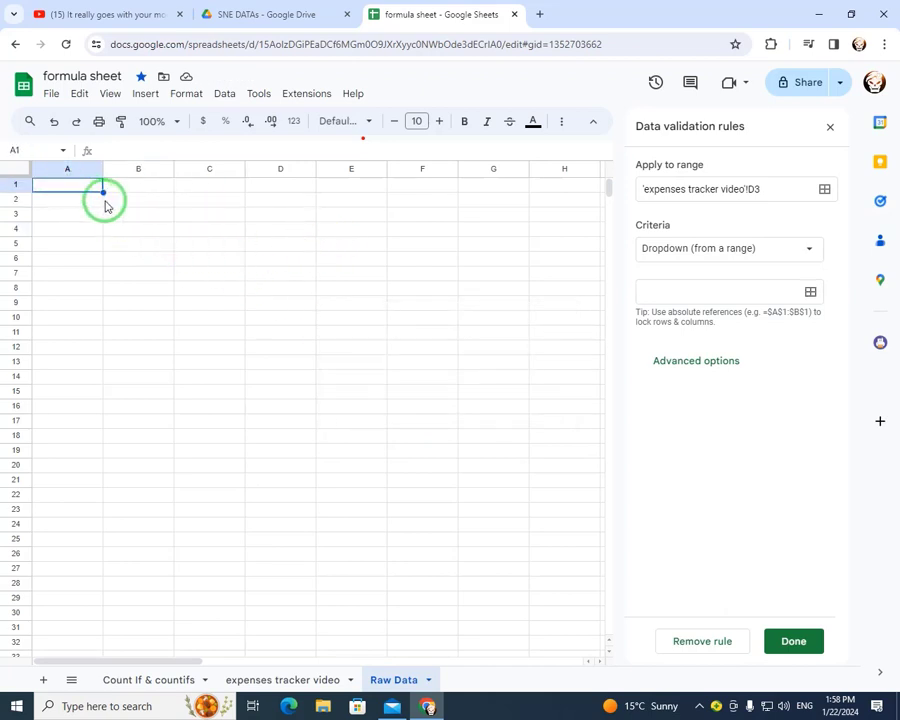
{"action": "type", "text": "c"}
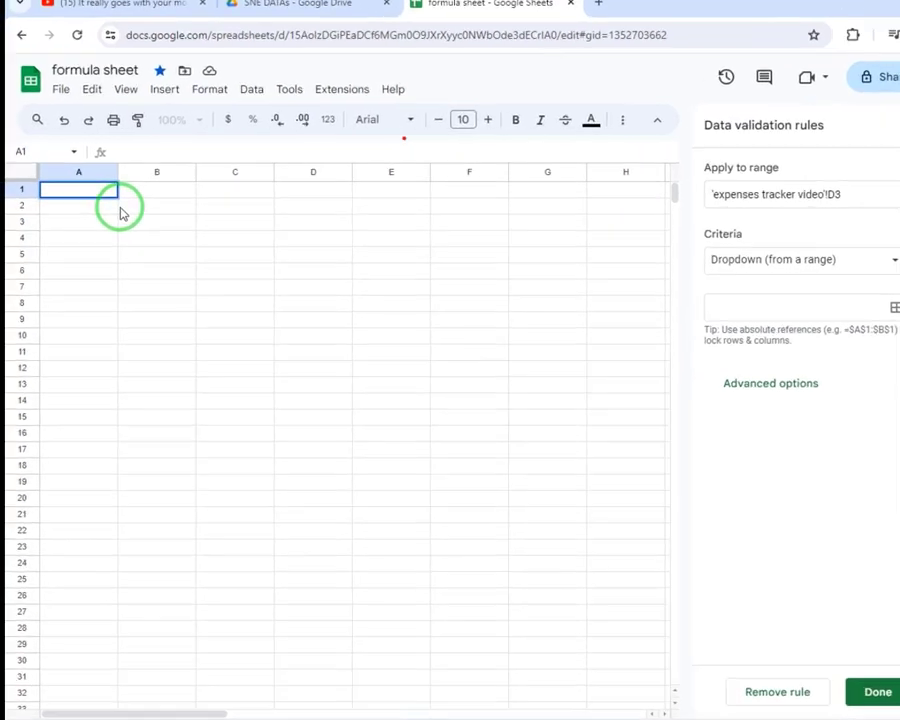
{"action": "type", "text": "ATEGORY"}
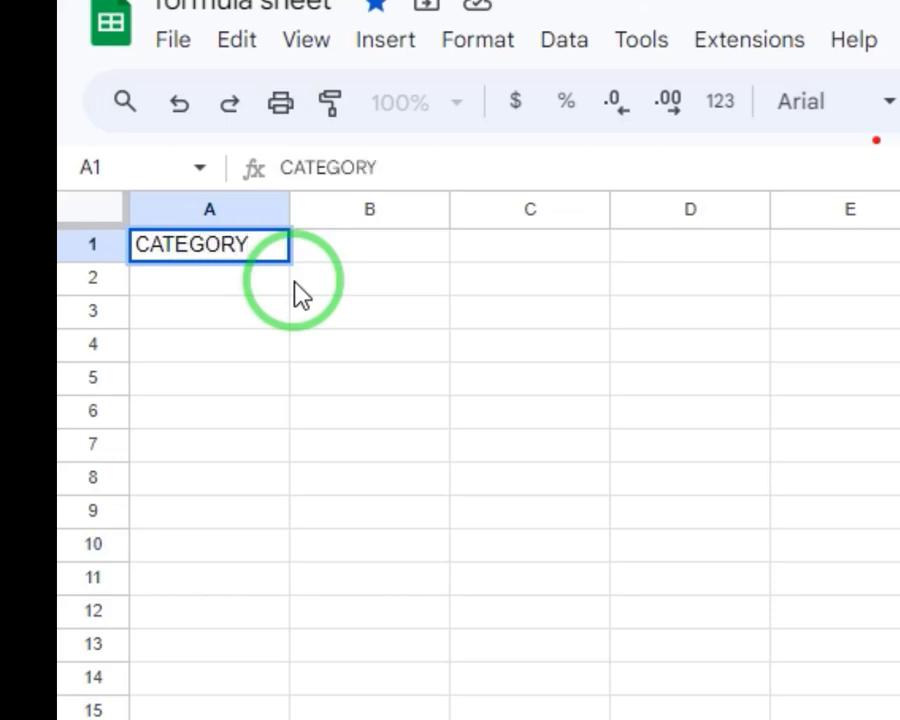
{"action": "key", "text": "Return"}
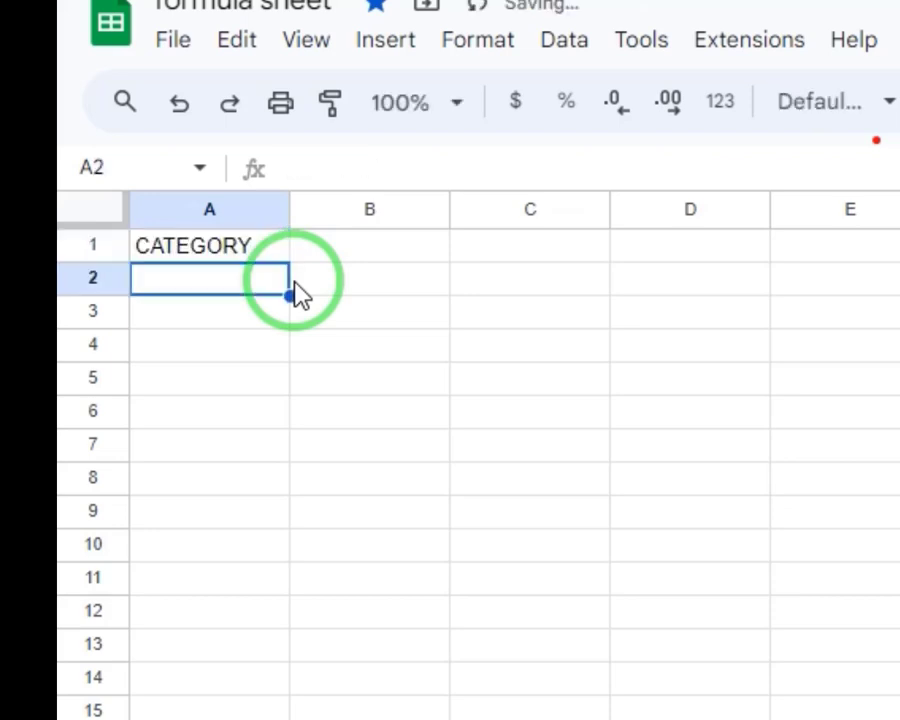
{"action": "type", "text": "INCOME"}
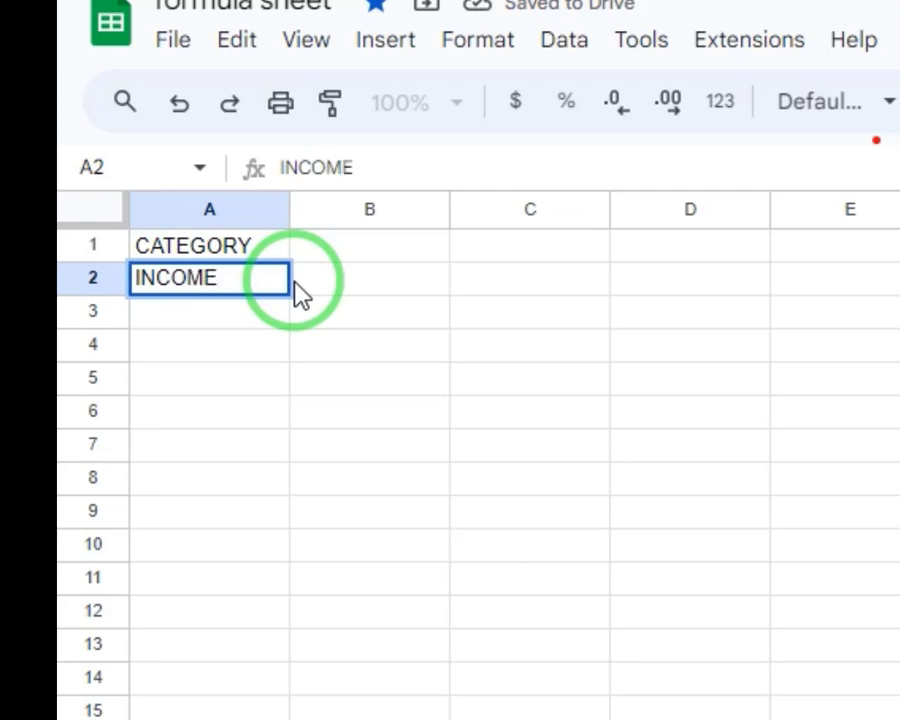
{"action": "left_click", "coordinate": [298, 293]}
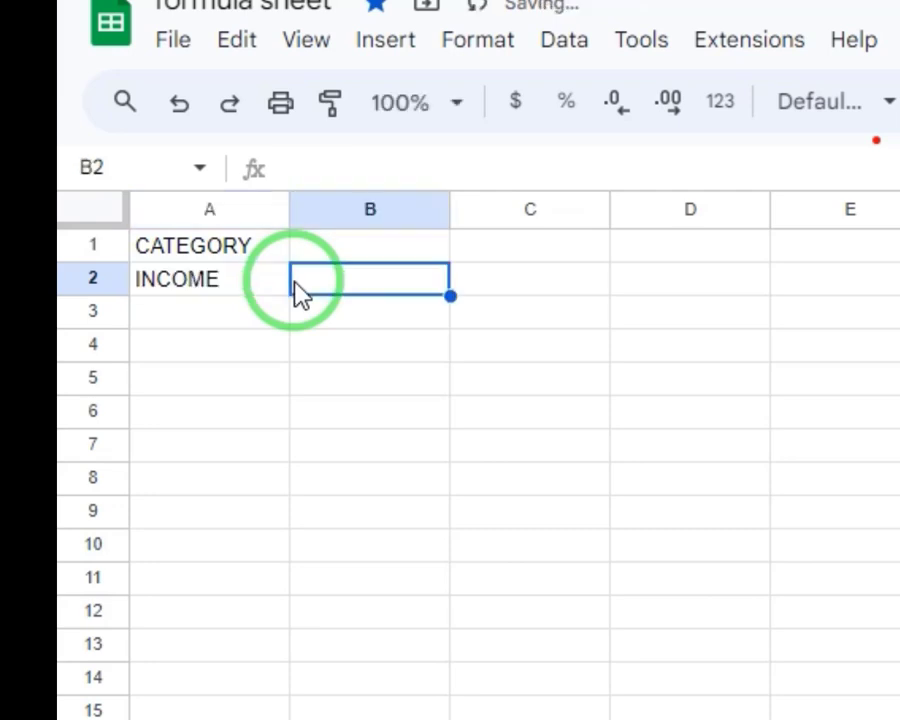
{"action": "key", "text": "Down"}
{"action": "key", "text": "Left"}
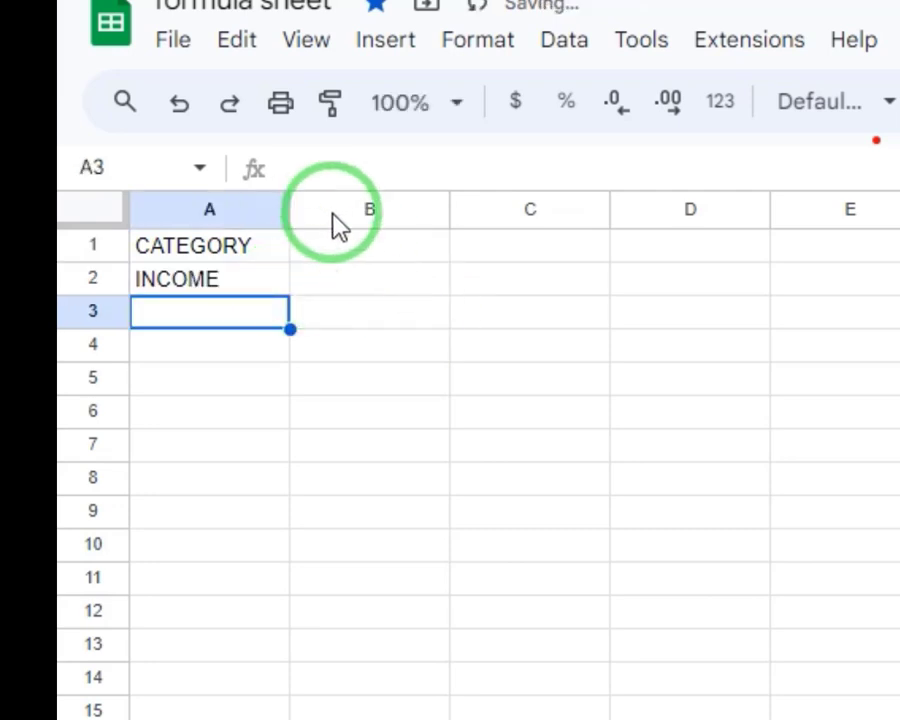
Move the CATEGORY and INCOME entries from A1:A2 to B1:B2.
{"action": "left_click_drag", "start_coordinate": [245, 258], "coordinate": [253, 279]}
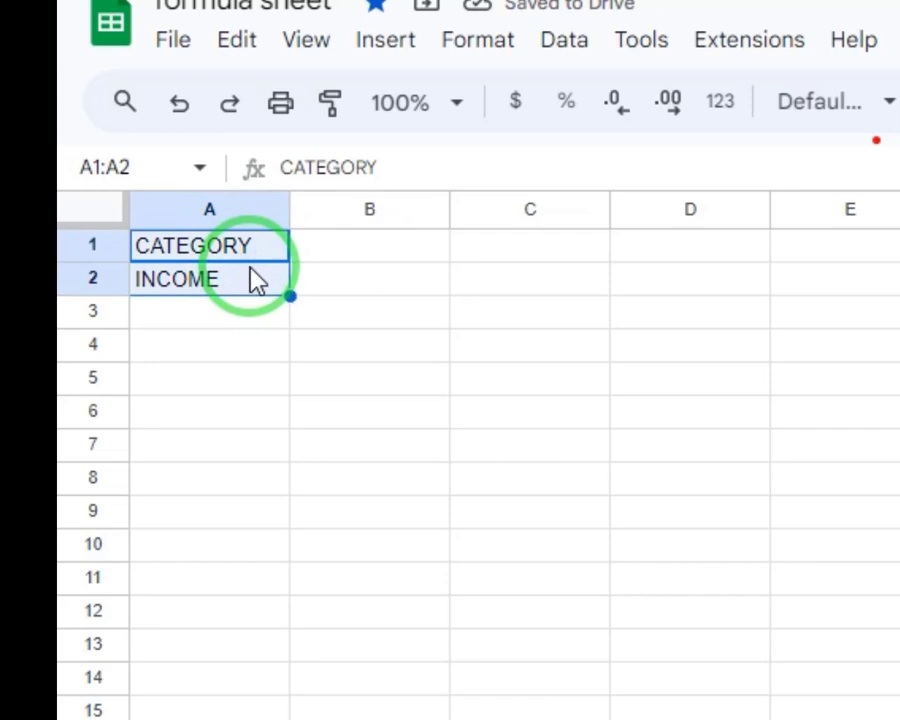
{"action": "key", "text": "ctrl+c"}
{"action": "key", "text": "Right"}
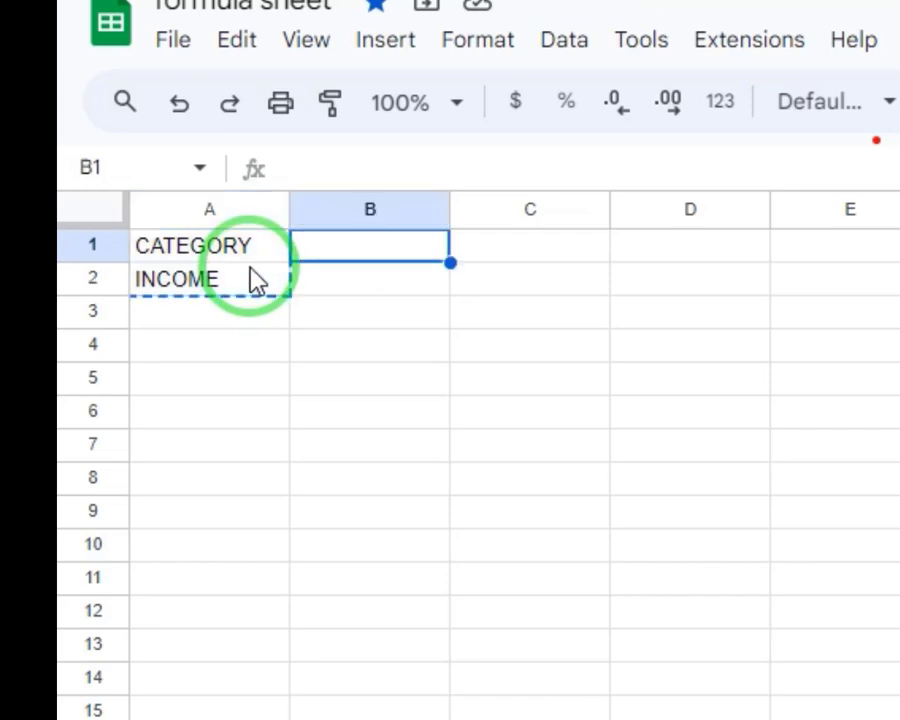
{"action": "key", "text": "ctrl+v"}
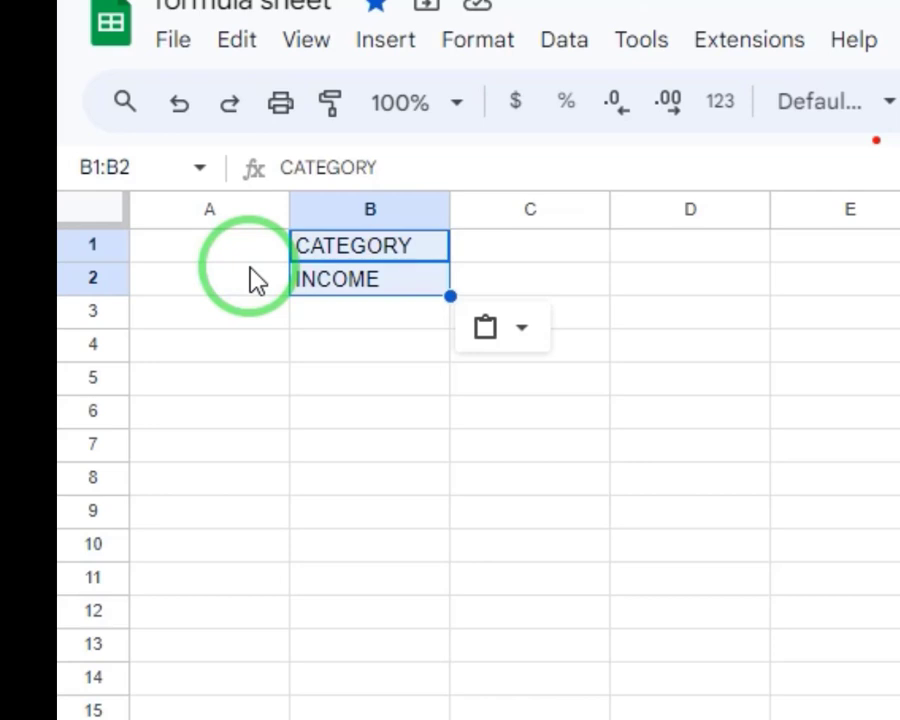
Add the category ELECTRICITY BILL in cell B3 and widen column B to fit it.
{"action": "key", "text": "Down"}
{"action": "key", "text": "Down"}
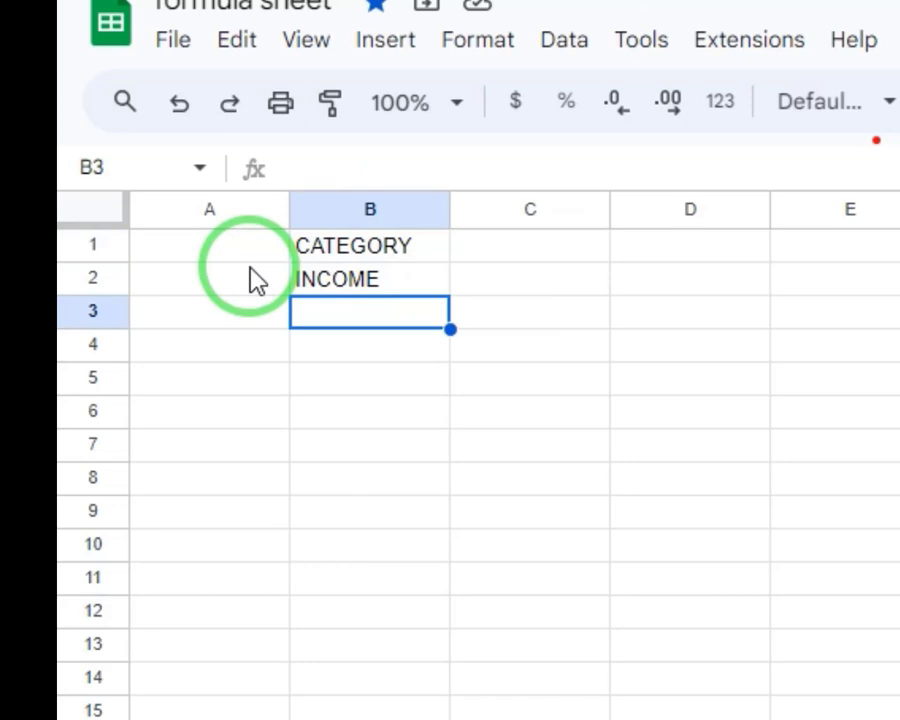
{"action": "type", "text": "ELECTR"}
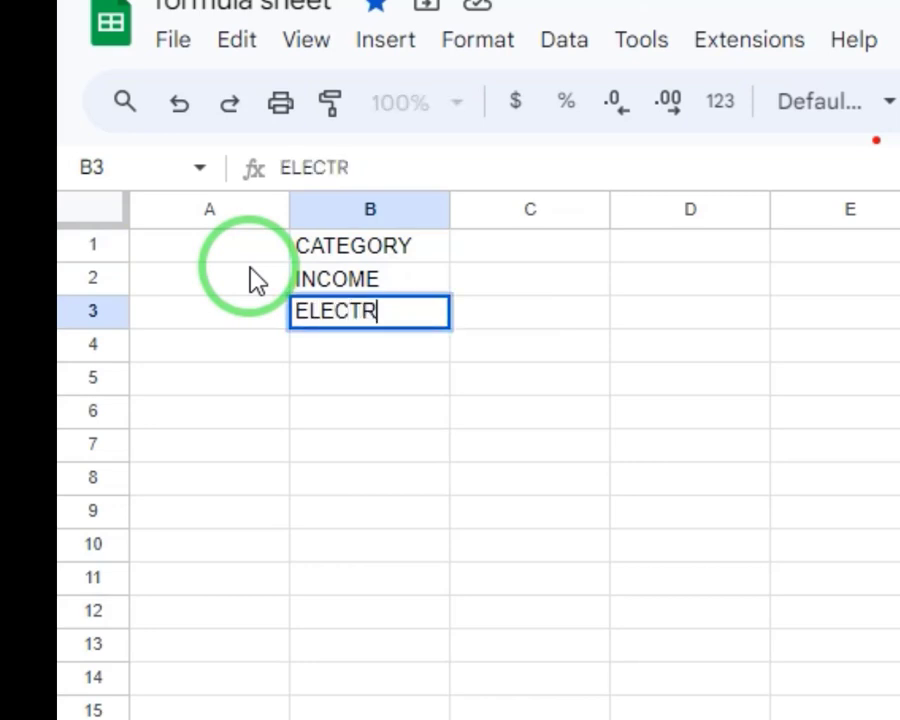
{"action": "type", "text": "ICITY"}
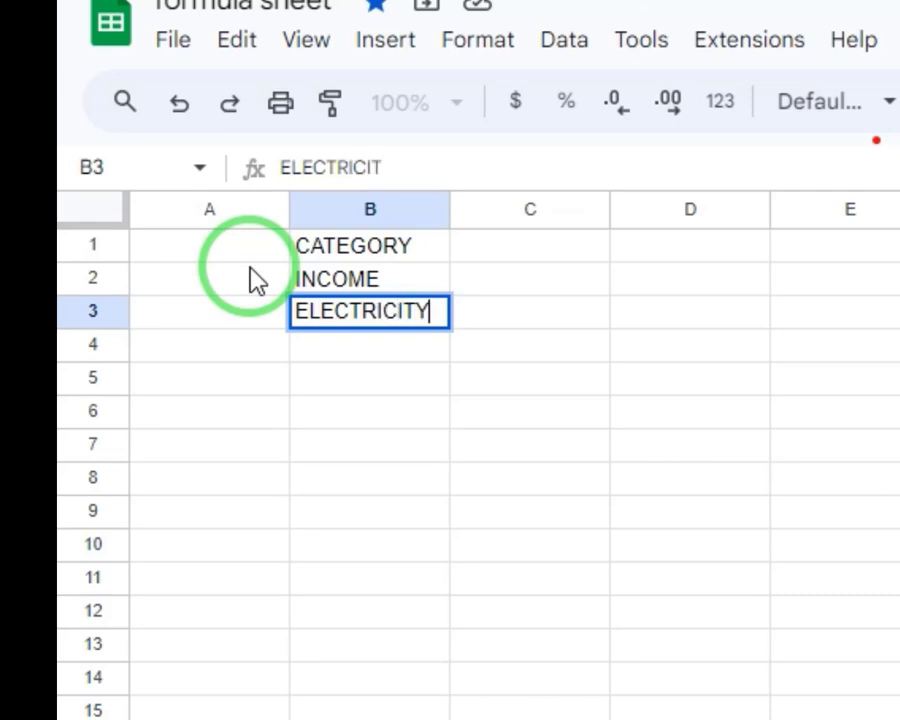
{"action": "type", "text": " BILL"}
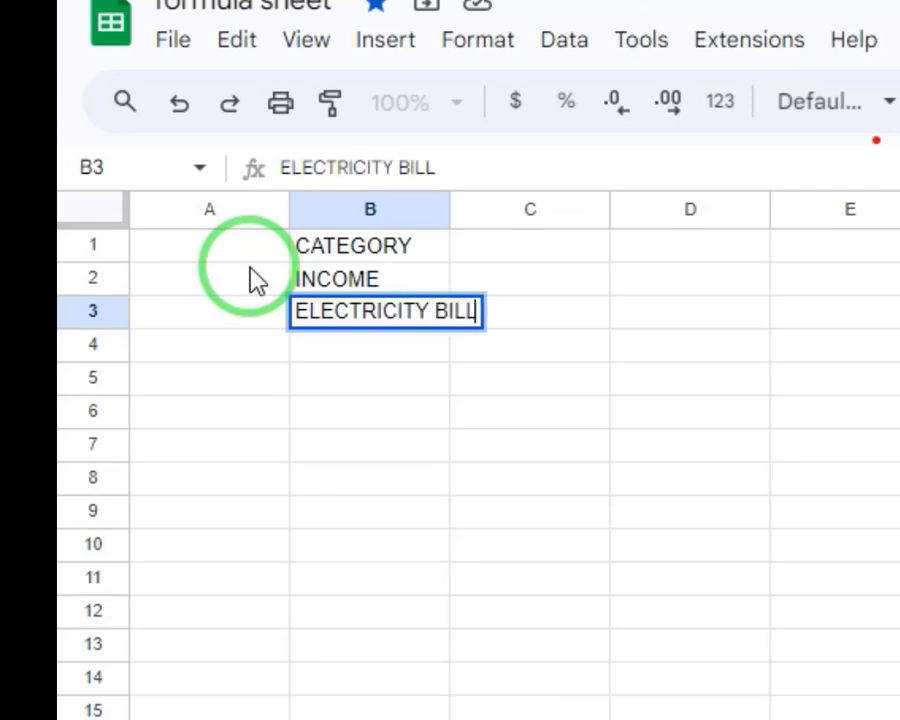
{"action": "key", "text": "Return"}
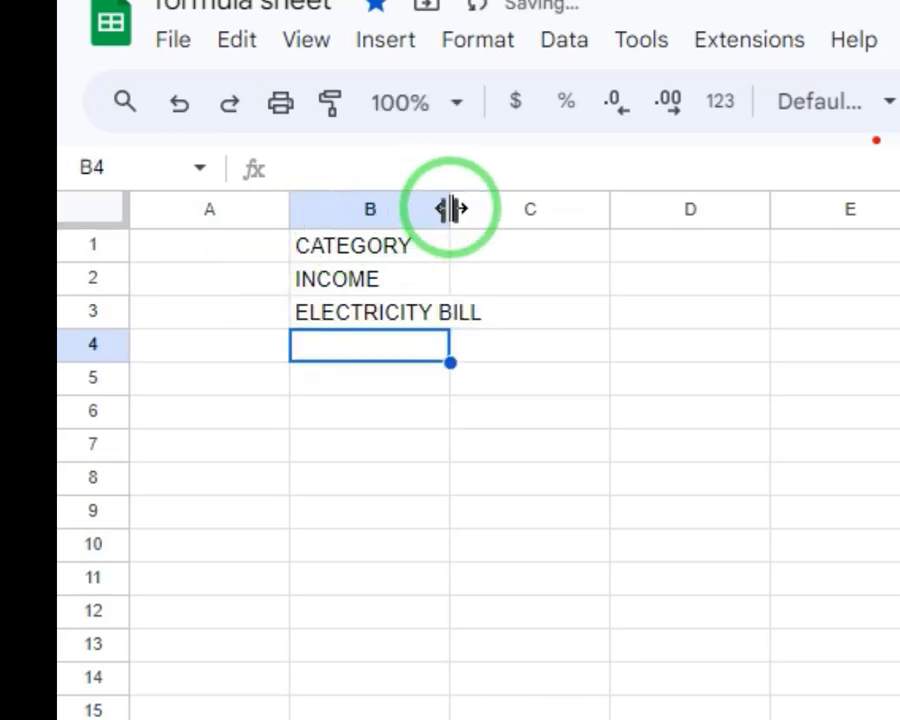
{"action": "left_click_drag", "start_coordinate": [449, 209], "coordinate": [519, 213]}
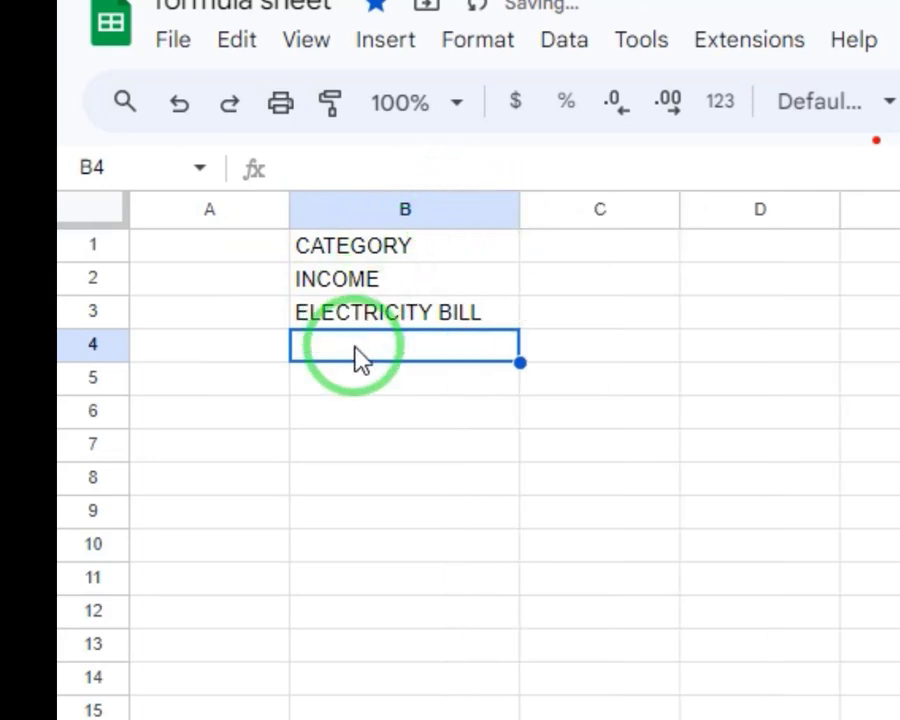
Add the category SALARIES in cell B4.
{"action": "type", "text": "SALA"}
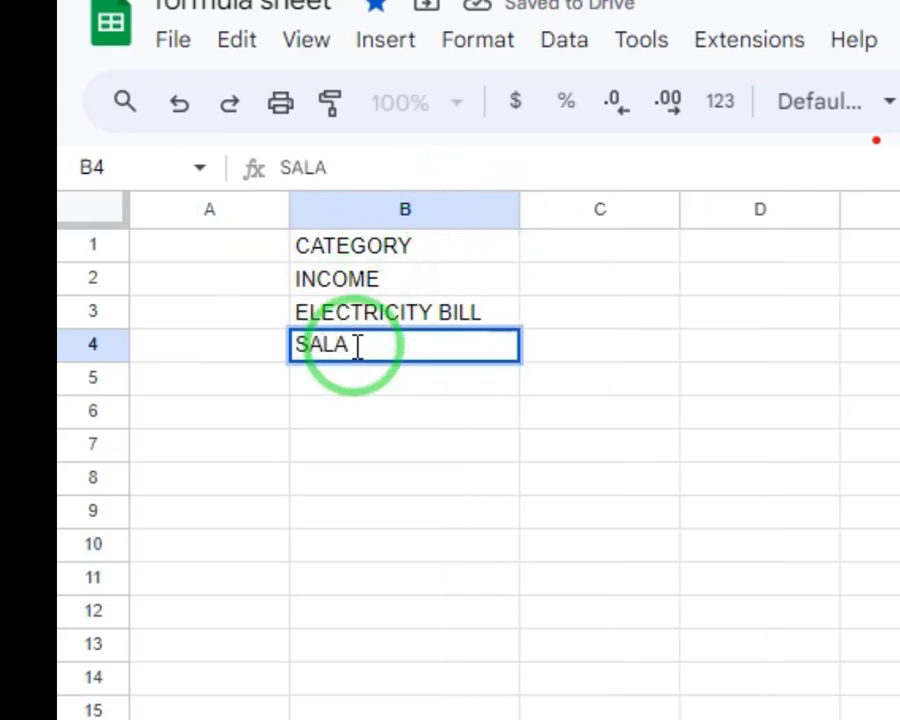
{"action": "type", "text": "RIES"}
{"action": "key", "text": "Return"}
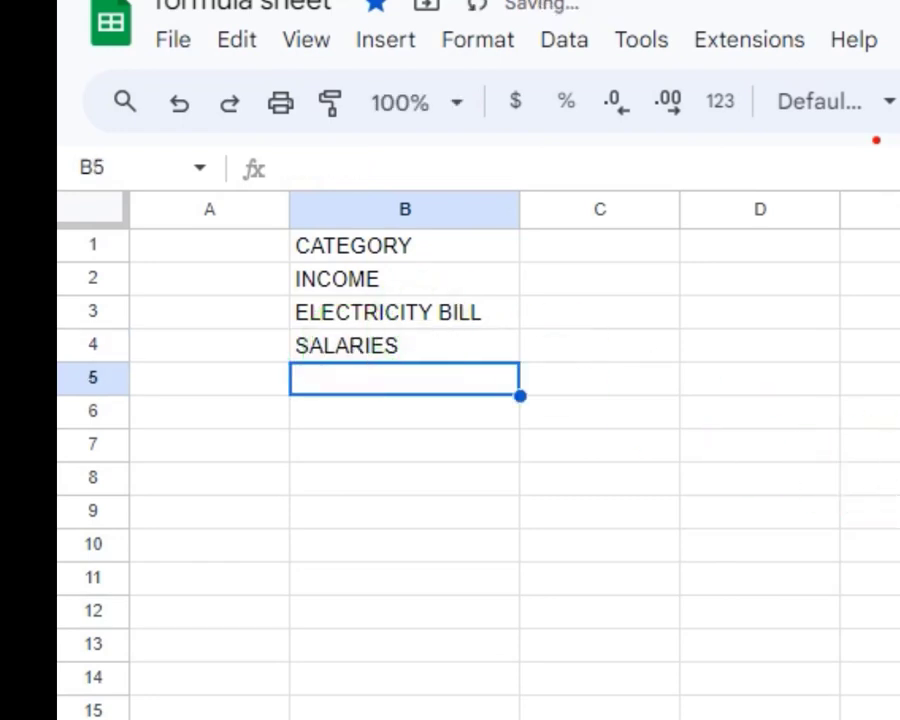
Add the category REPAIR WORK/CONSTRUCTION in cell B5 and widen column B to fit the full text.
{"action": "type", "text": "RE"}
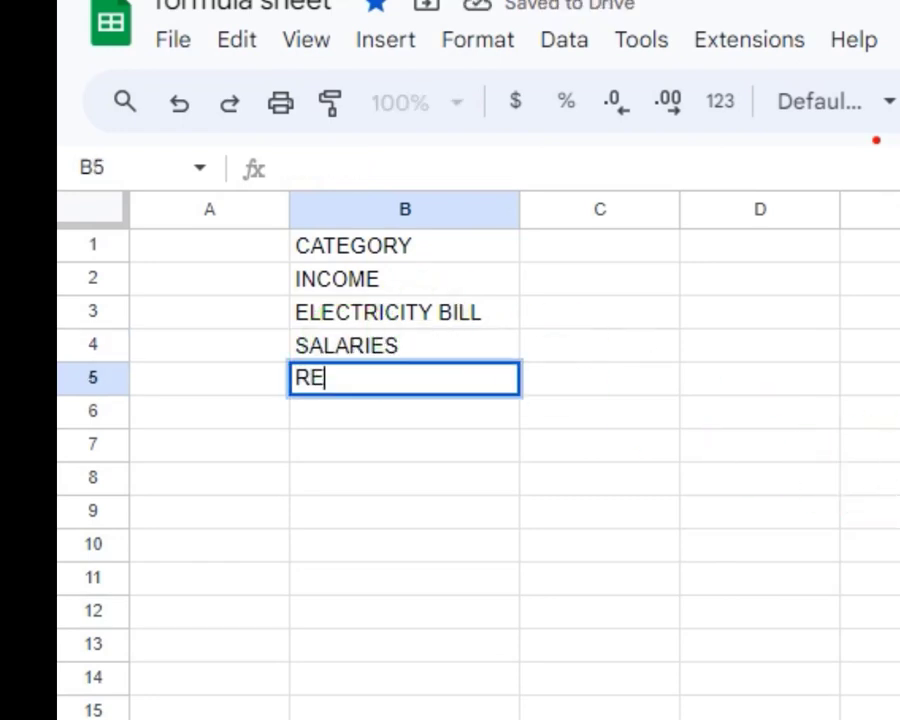
{"action": "type", "text": "PAIR"}
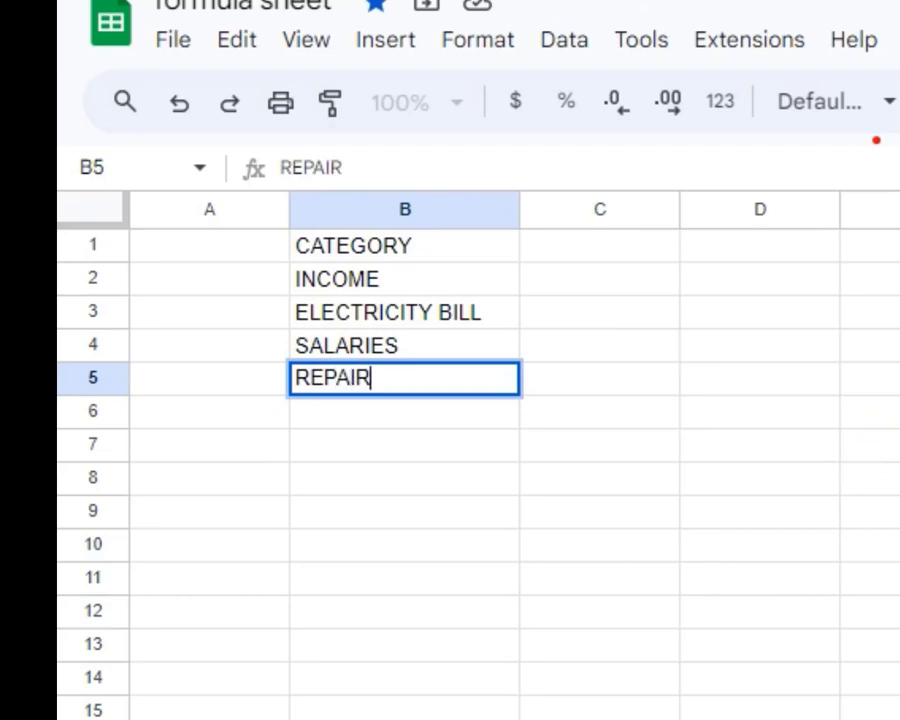
{"action": "type", "text": " WORK"}
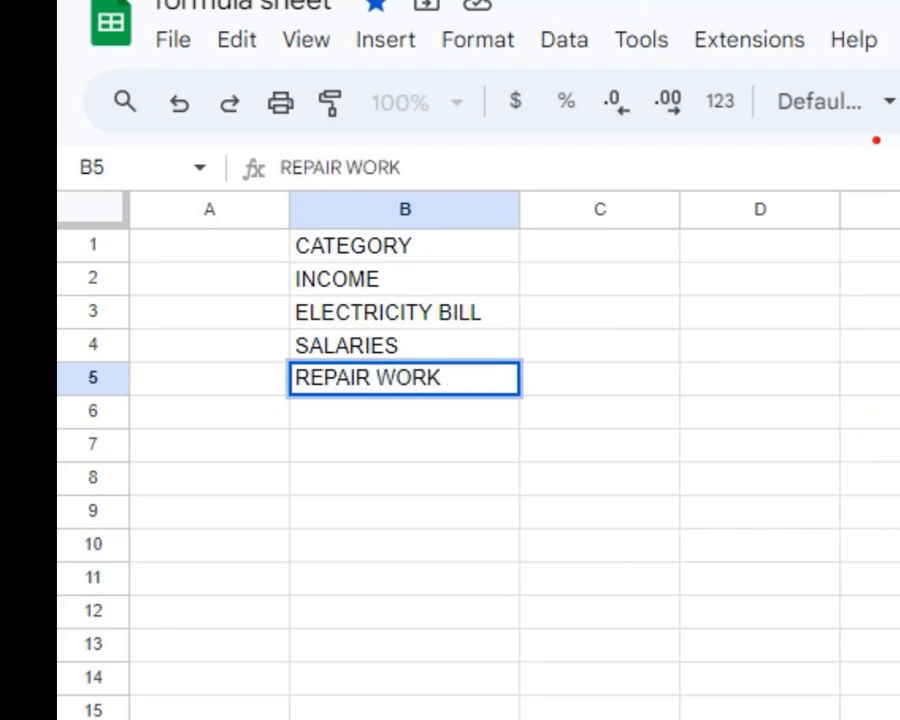
{"action": "type", "text": "/CO"}
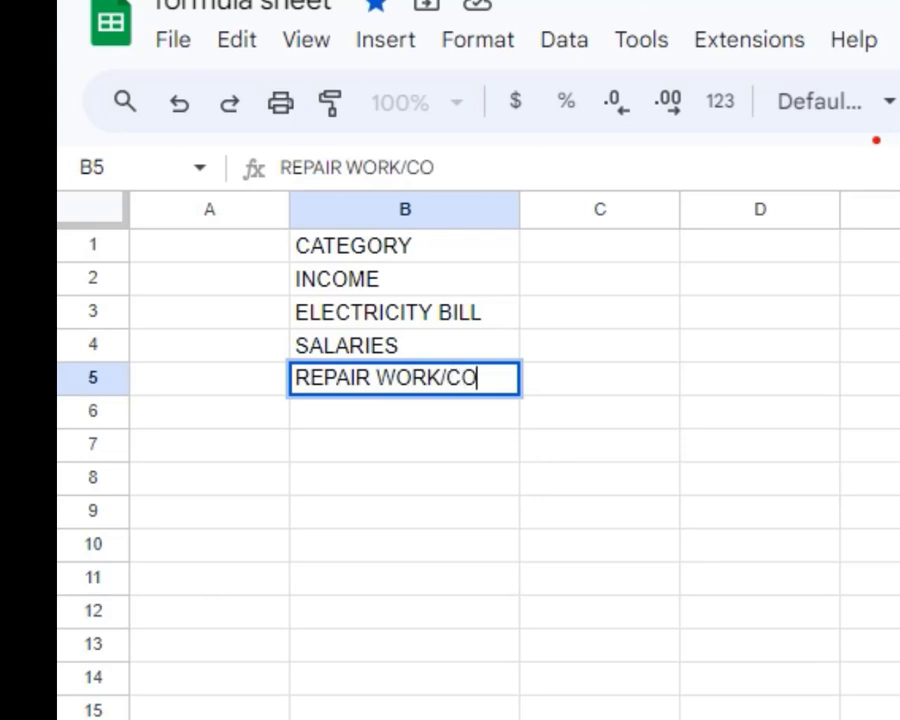
{"action": "type", "text": "NSTRU"}
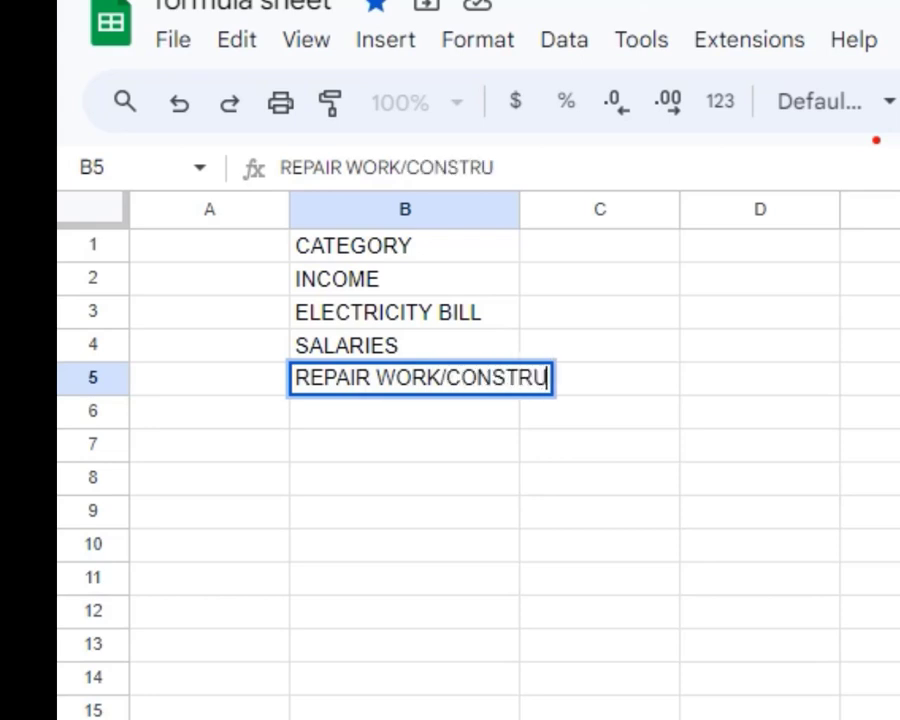
{"action": "type", "text": "CTION"}
{"action": "key", "text": "Return"}
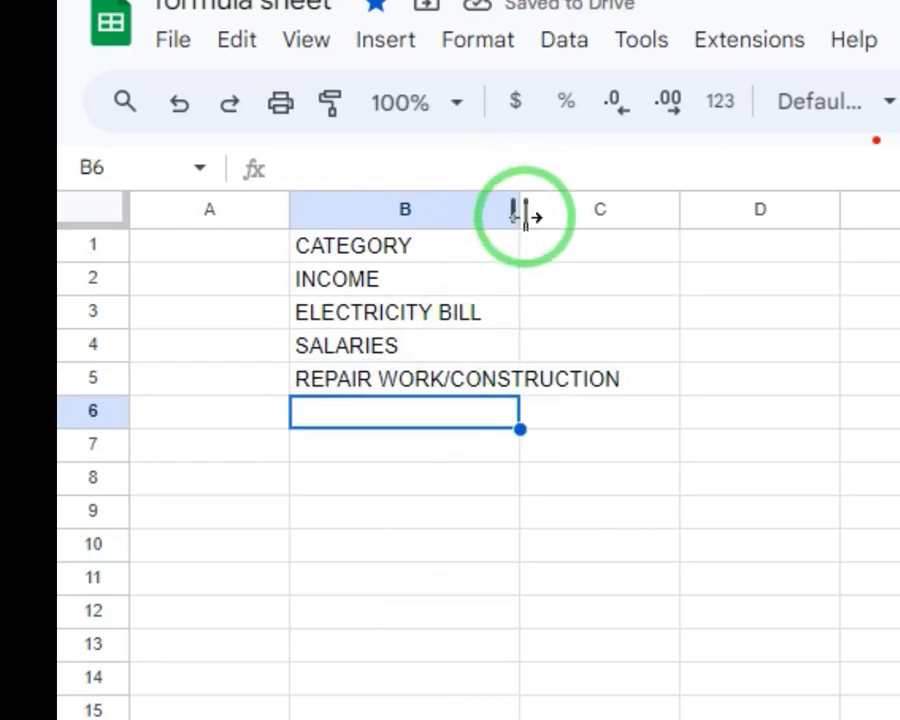
{"action": "left_click_drag", "start_coordinate": [519, 210], "coordinate": [624, 221]}
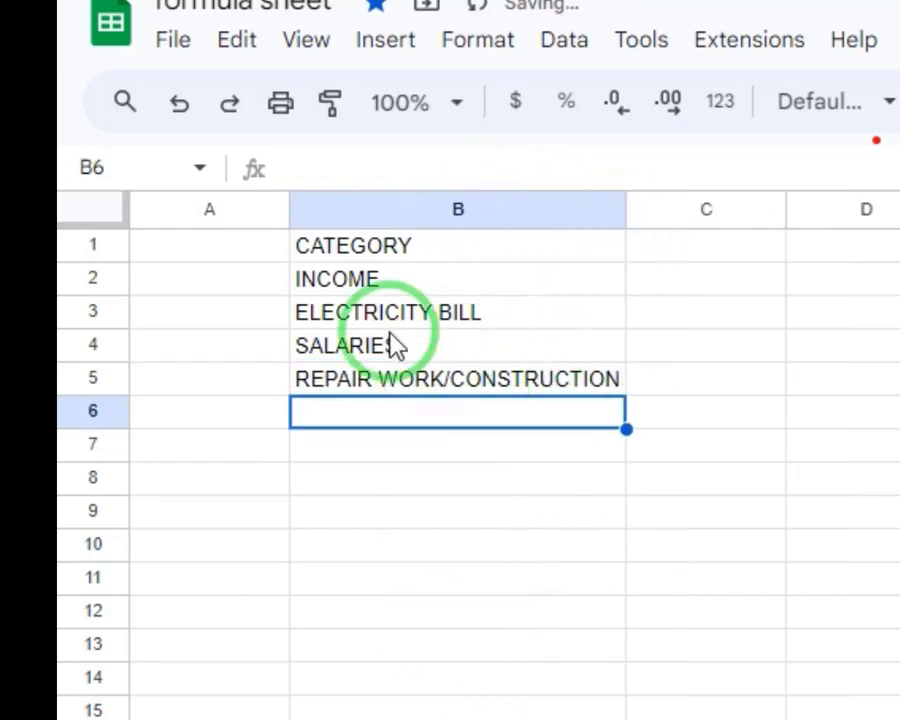
Add the category STATIONERY in cell B6.
{"action": "left_click", "coordinate": [366, 267]}
{"action": "left_click", "coordinate": [382, 414]}
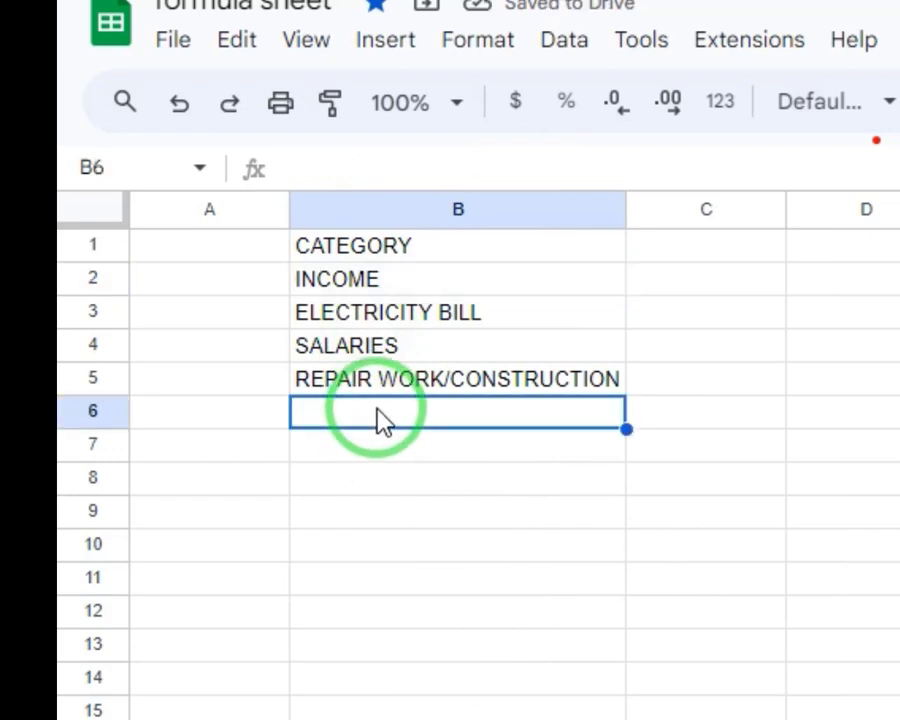
{"action": "type", "text": "STATIO"}
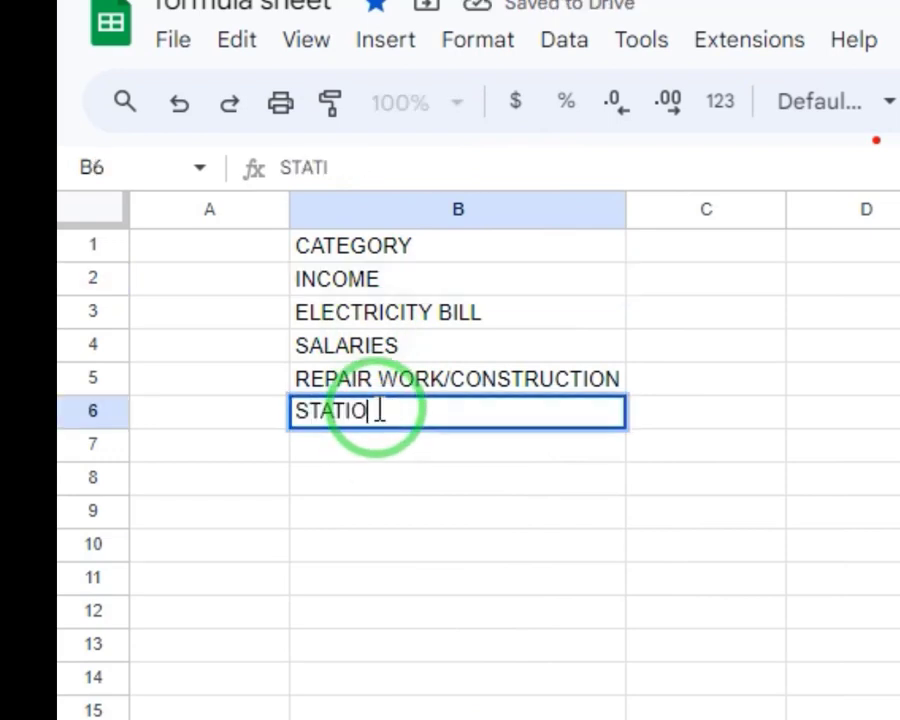
{"action": "type", "text": "NER"}
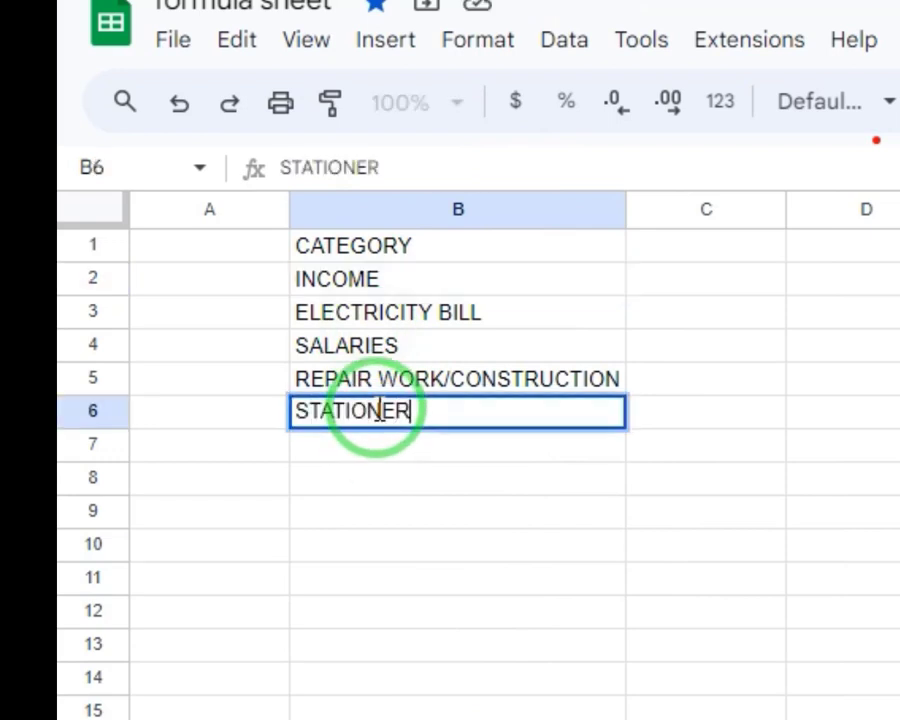
{"action": "type", "text": "Y"}
{"action": "key", "text": "Return"}
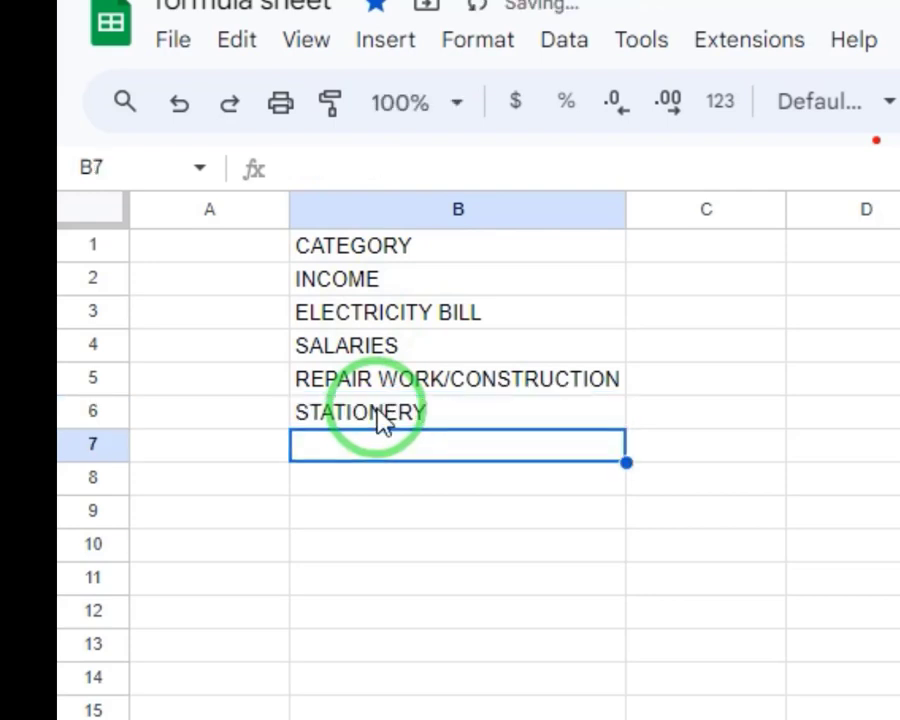
Number the categories 1 to 5 in cells A2 through A6, beside the category names.
{"action": "left_click", "coordinate": [245, 284]}
{"action": "type", "text": "1"}
{"action": "key", "text": "Return"}
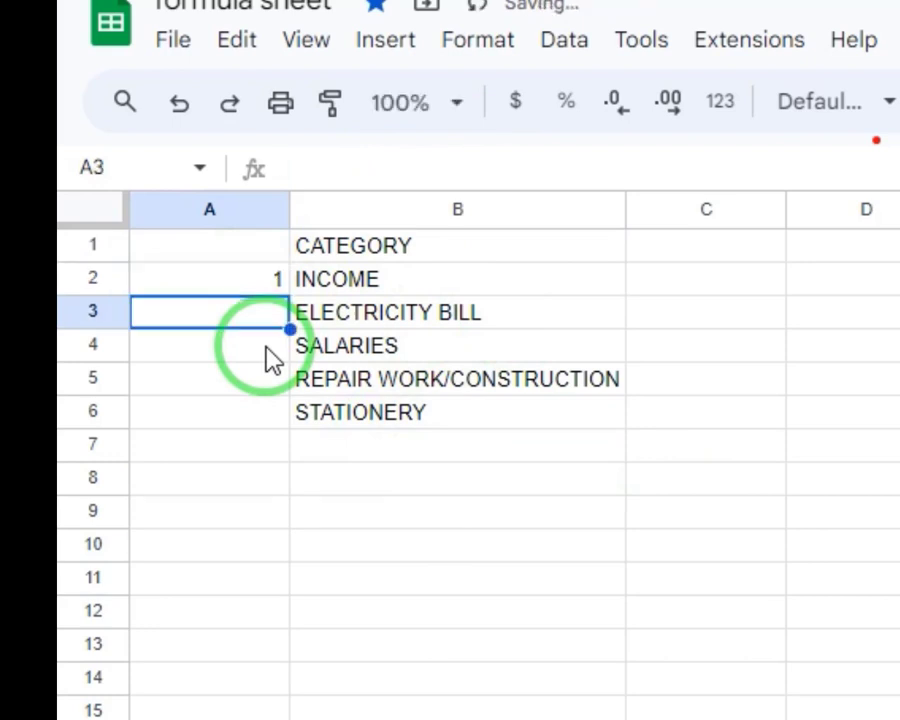
{"action": "type", "text": "2"}
{"action": "key", "text": "Return"}
{"action": "type", "text": "3"}
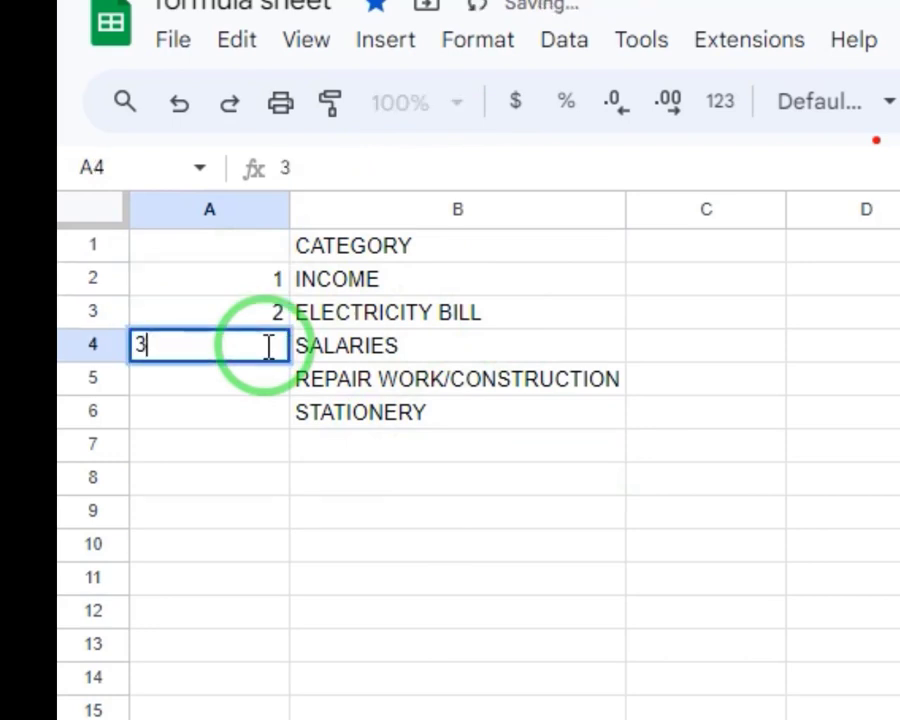
{"action": "key", "text": "Return"}
{"action": "type", "text": "4"}
{"action": "key", "text": "Return"}
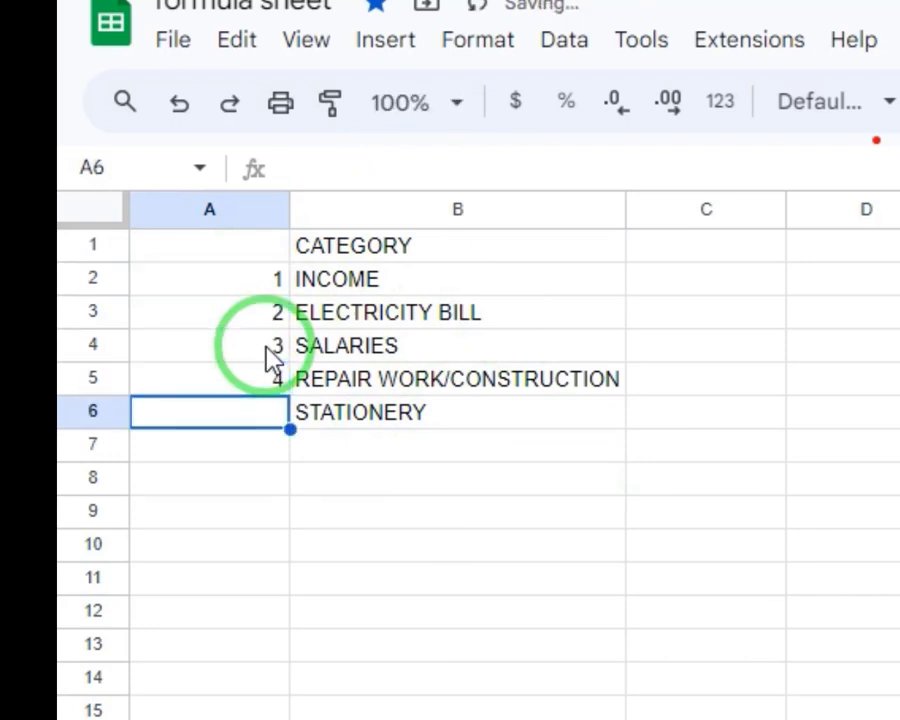
{"action": "type", "text": "5"}
{"action": "key", "text": "Tab"}
{"action": "key", "text": "Up"}
{"action": "key", "text": "Up"}
{"action": "key", "text": "Up"}
{"action": "key", "text": "Up"}
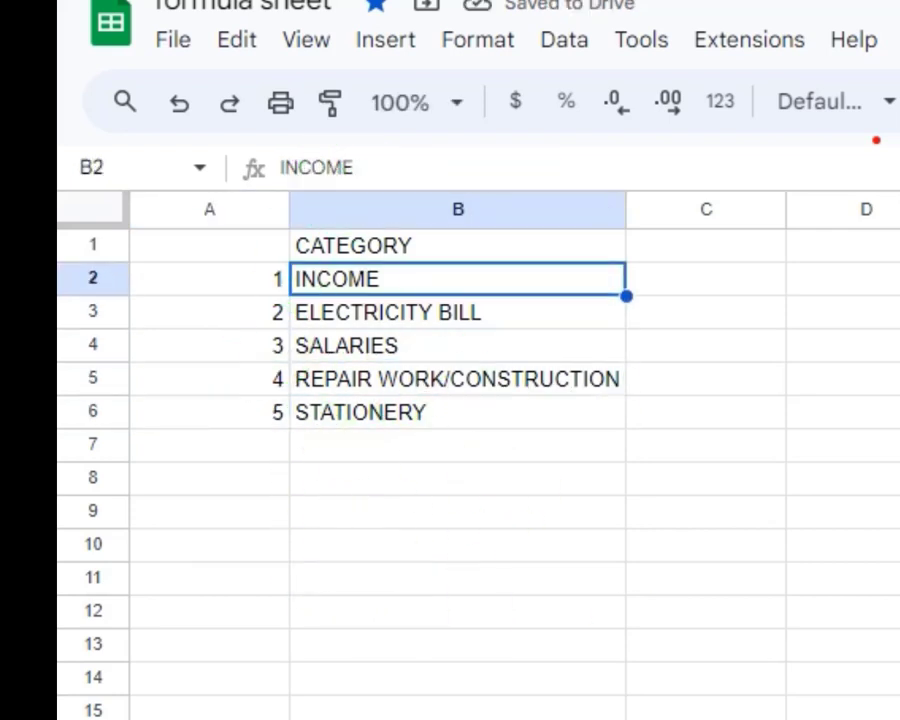
{"action": "left_click", "coordinate": [215, 450]}
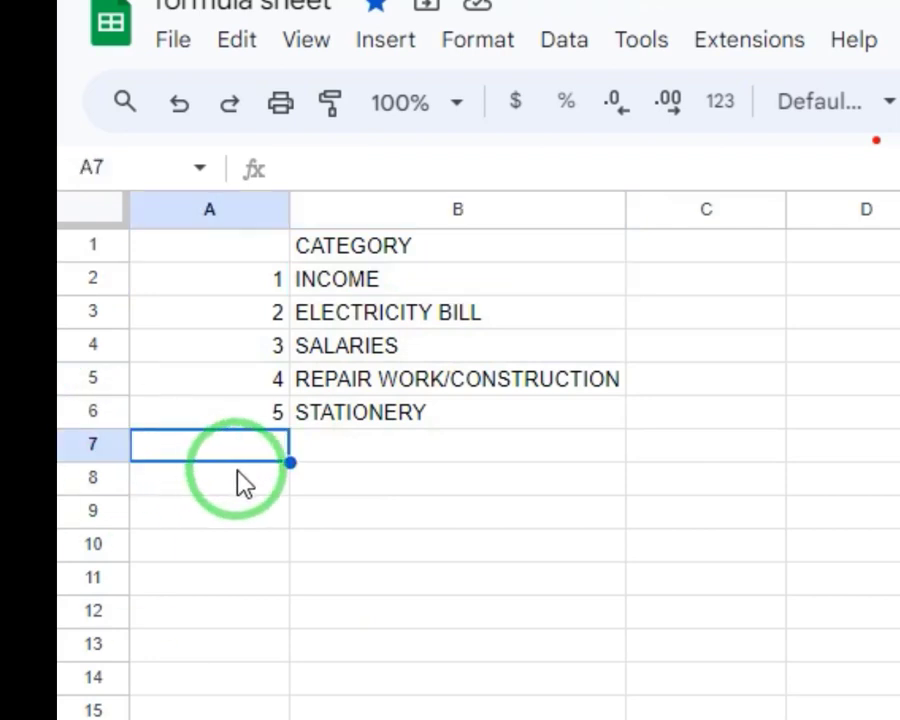
{"action": "type", "text": "6"}
{"action": "key", "text": "Tab"}
{"action": "key", "text": "Left"}
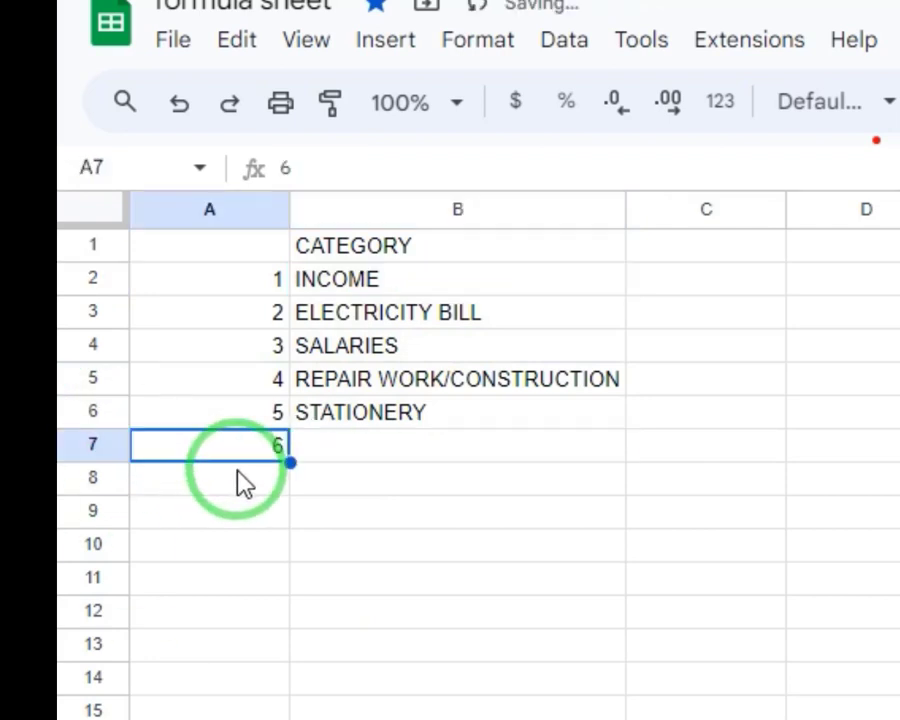
{"action": "key", "text": "Delete"}
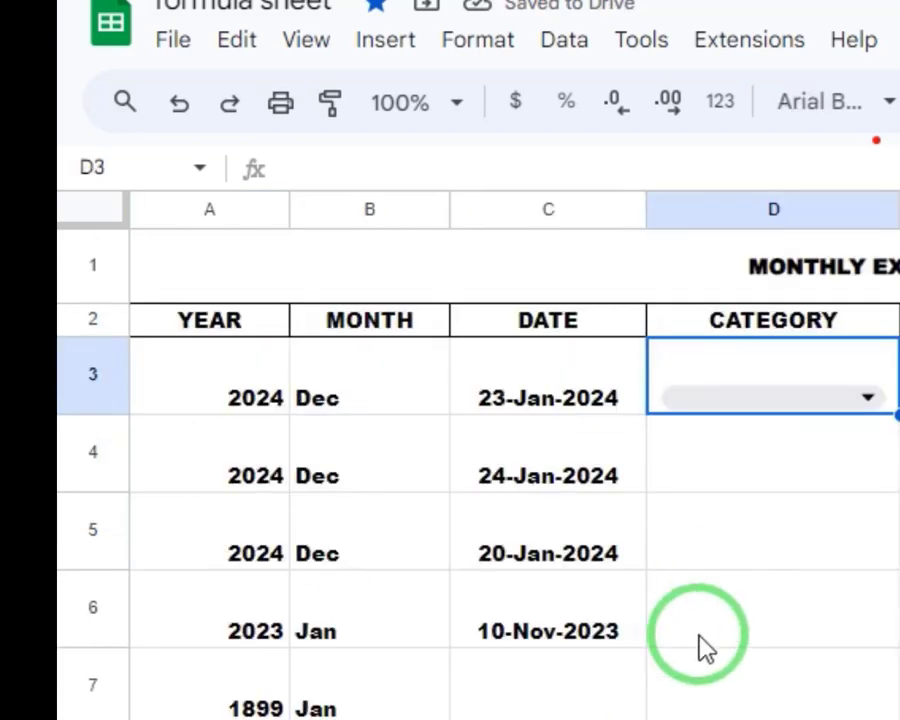
Set the source range of cell D3's category dropdown to 'Raw Data'!B2:B16.
{"action": "left_click", "coordinate": [770, 412]}
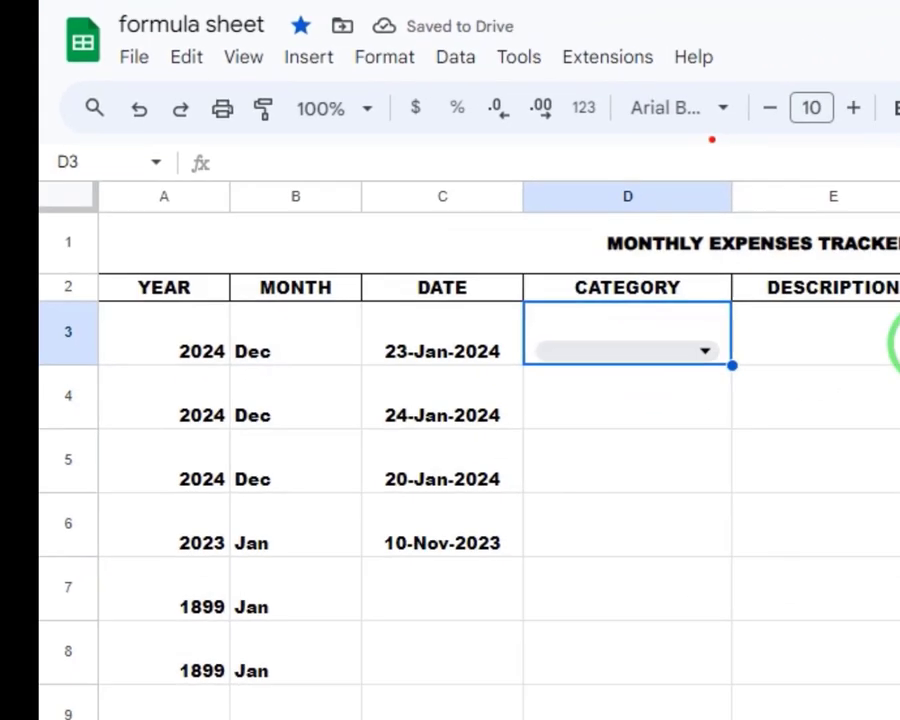
{"action": "left_click", "coordinate": [812, 285]}
{"action": "left_click", "coordinate": [832, 295]}
{"action": "left_click", "coordinate": [479, 371]}
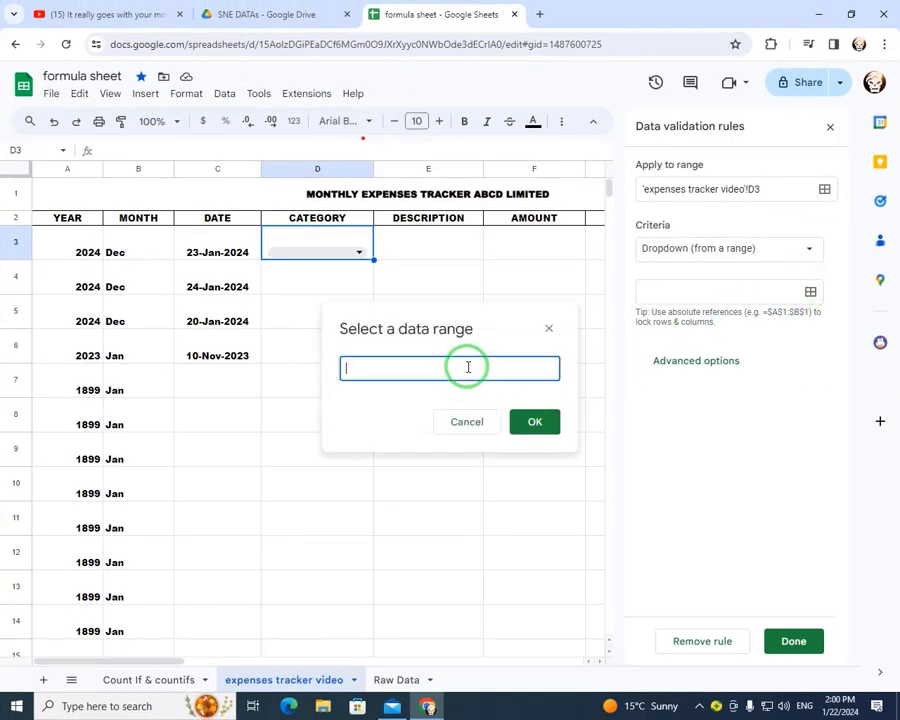
{"action": "left_click", "coordinate": [394, 679]}
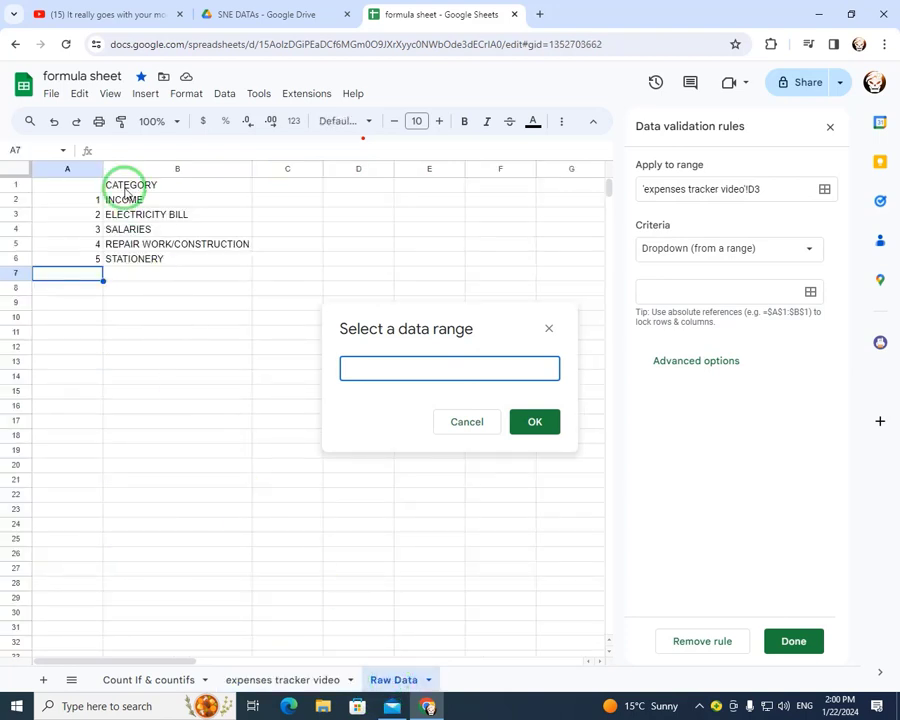
{"action": "left_click_drag", "start_coordinate": [124, 198], "coordinate": [137, 407]}
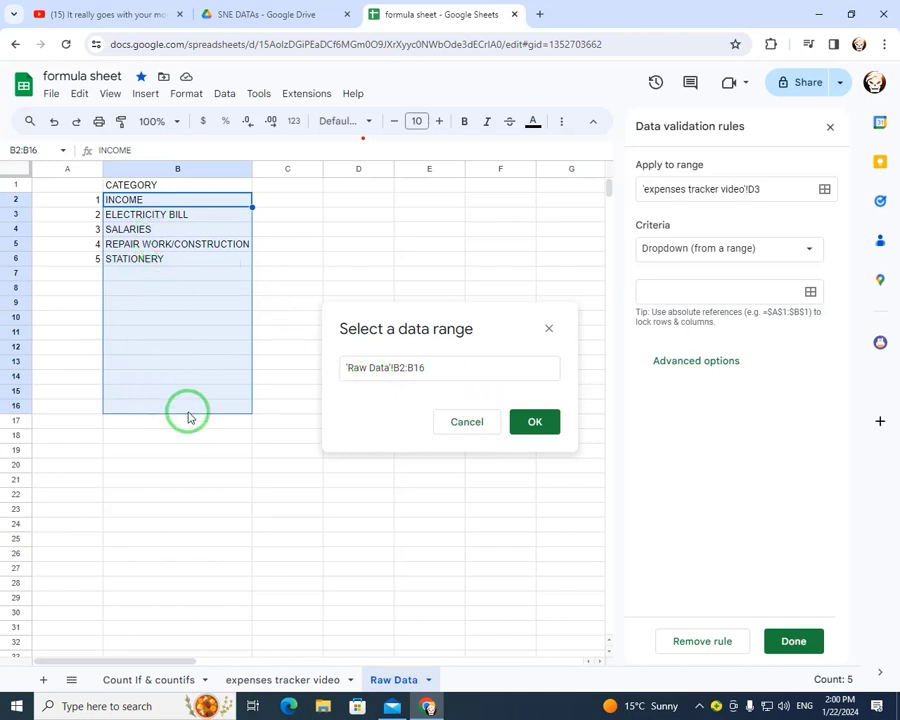
{"action": "left_click", "coordinate": [532, 430]}
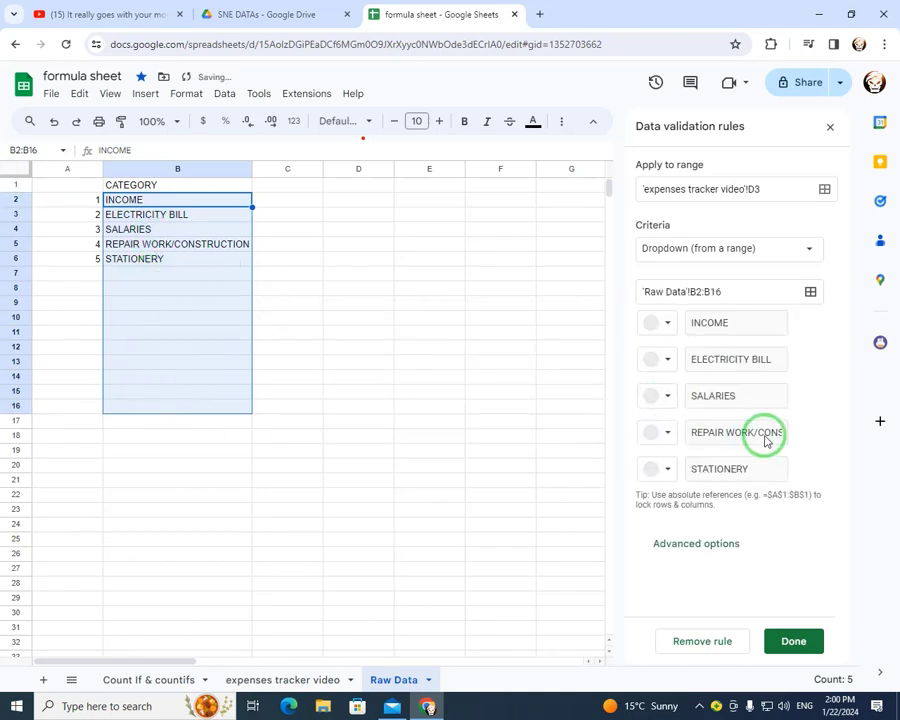
Set the category dropdown's display style to Arrow and save the rule.
{"action": "left_click", "coordinate": [673, 543]}
{"action": "scroll", "coordinate": [823, 504], "scroll_direction": "down", "scroll_amount": 2}
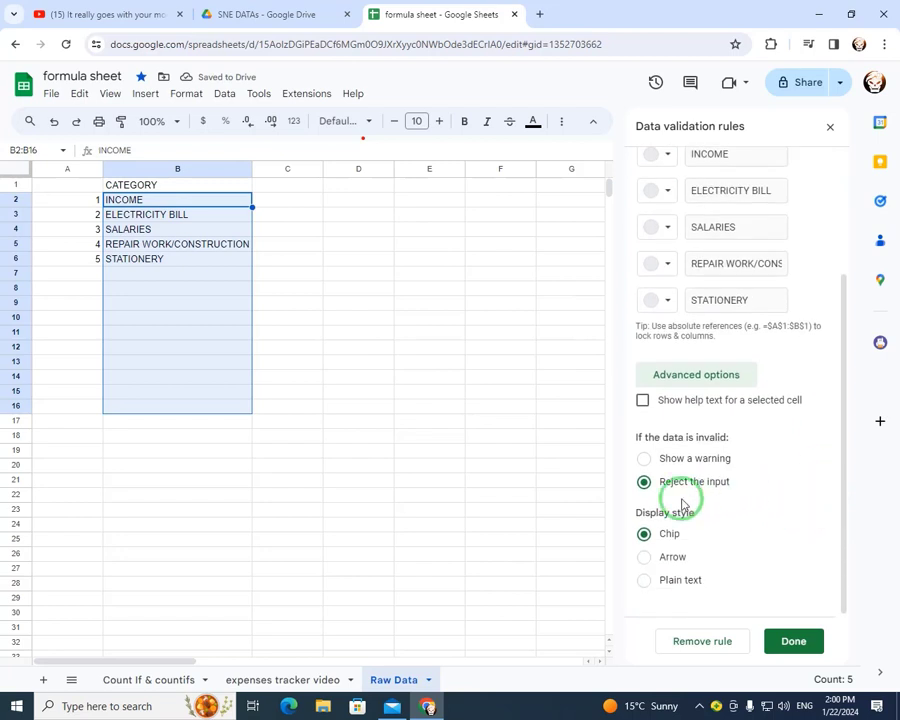
{"action": "left_click", "coordinate": [657, 564]}
{"action": "left_click", "coordinate": [820, 649]}
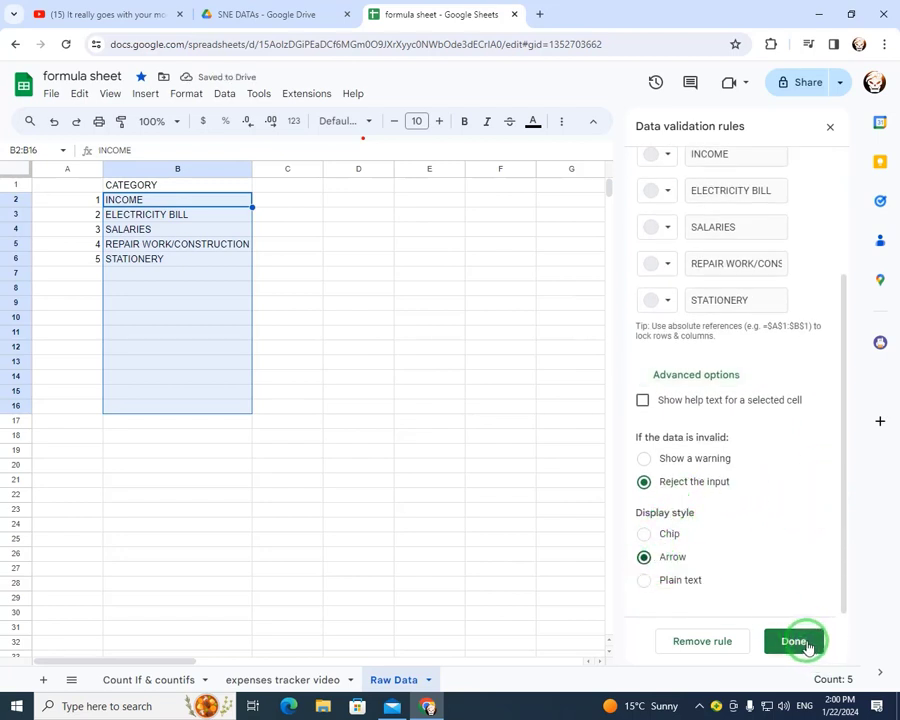
Extend the category dropdown rule on the expenses tracker video sheet to the range D3:D1000.
{"action": "left_click", "coordinate": [306, 672]}
{"action": "left_click", "coordinate": [364, 253]}
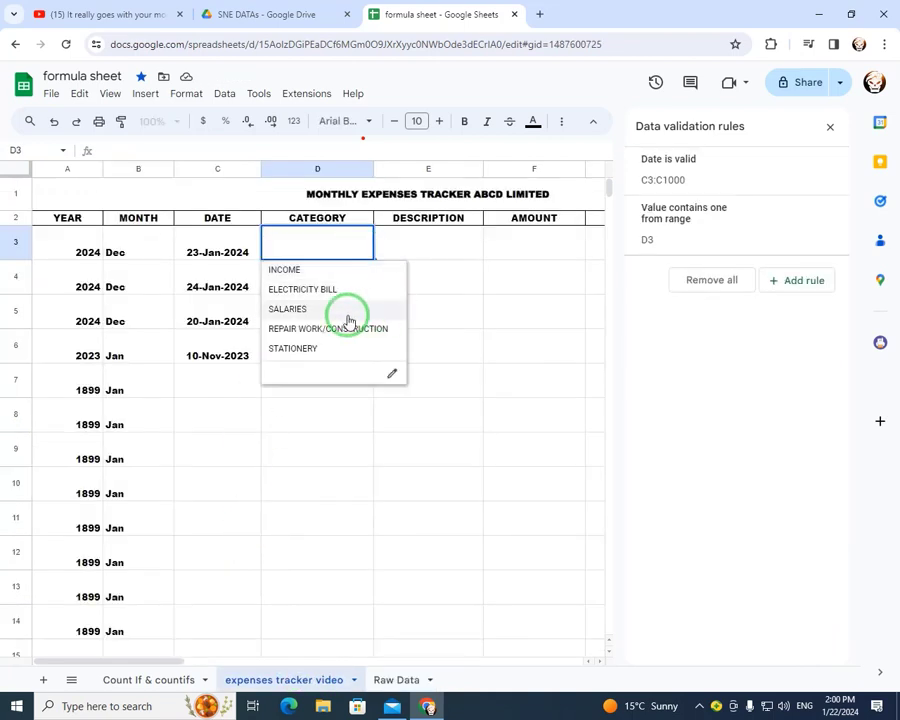
{"action": "left_click", "coordinate": [415, 287]}
{"action": "left_click", "coordinate": [316, 248]}
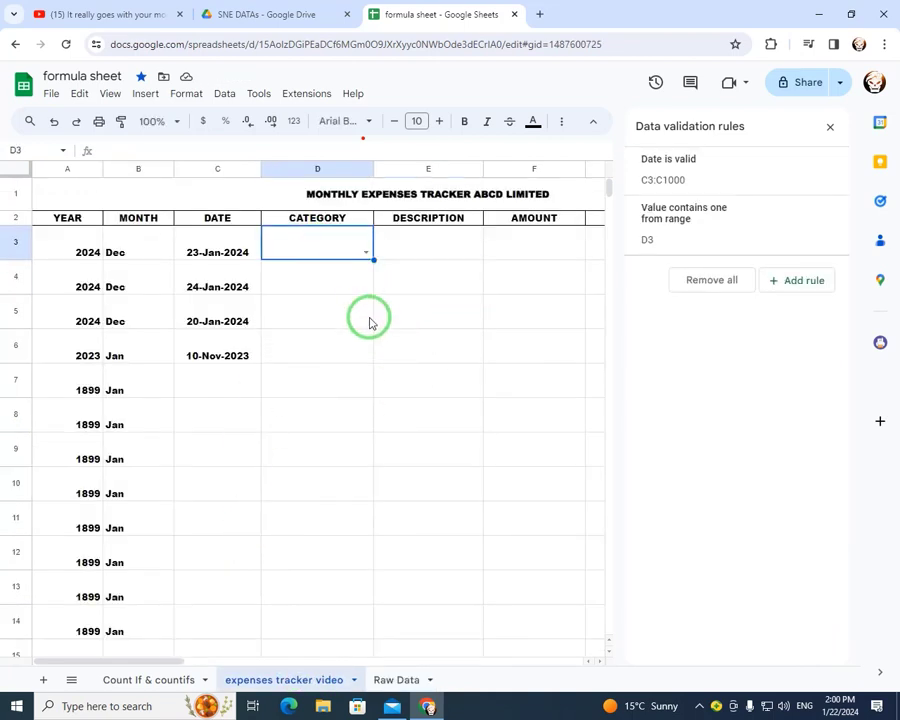
{"action": "left_click", "coordinate": [743, 221]}
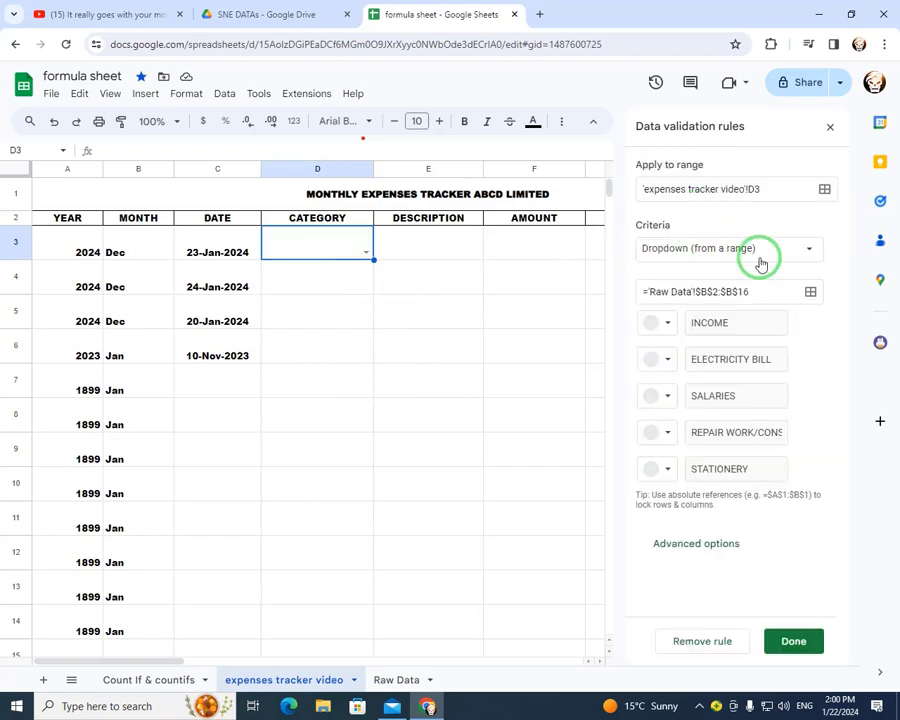
{"action": "left_click", "coordinate": [770, 187]}
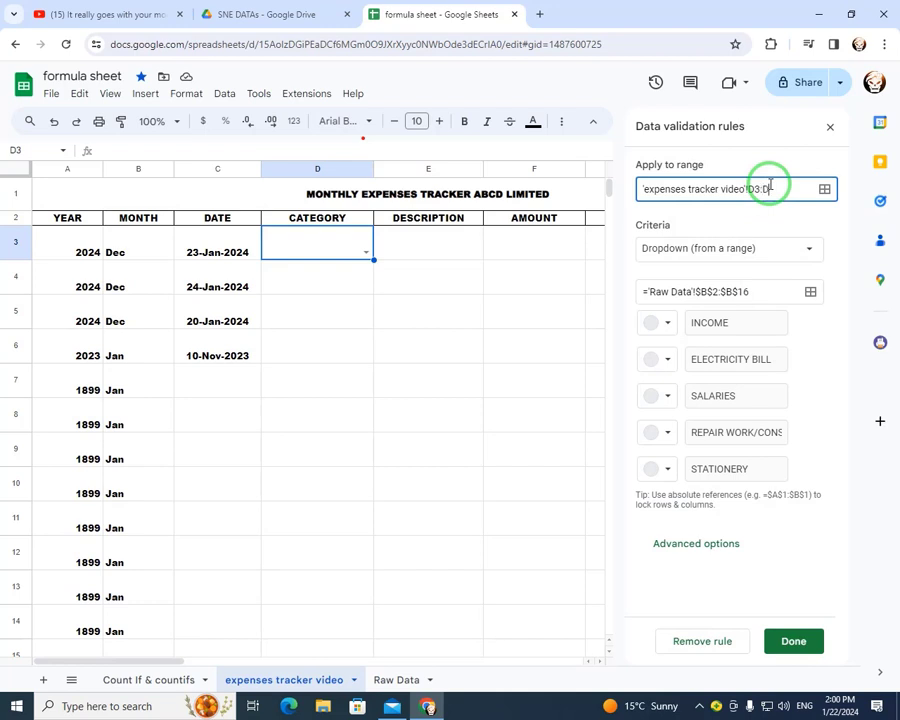
{"action": "left_click", "coordinate": [785, 638]}
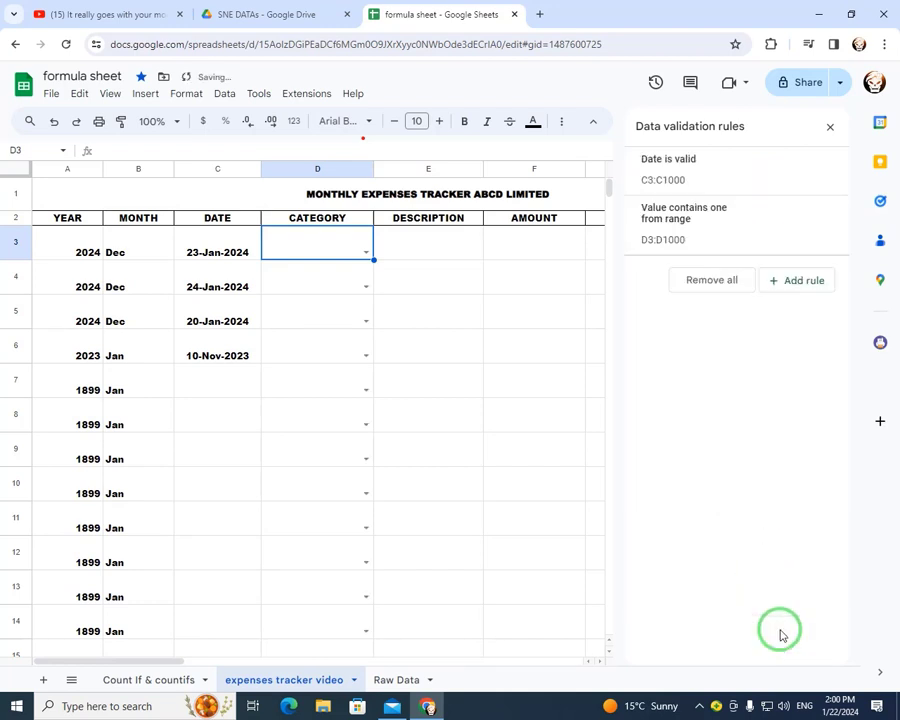
Check the category dropdown cells down column D.
{"action": "left_click", "coordinate": [321, 318]}
{"action": "left_click", "coordinate": [324, 358]}
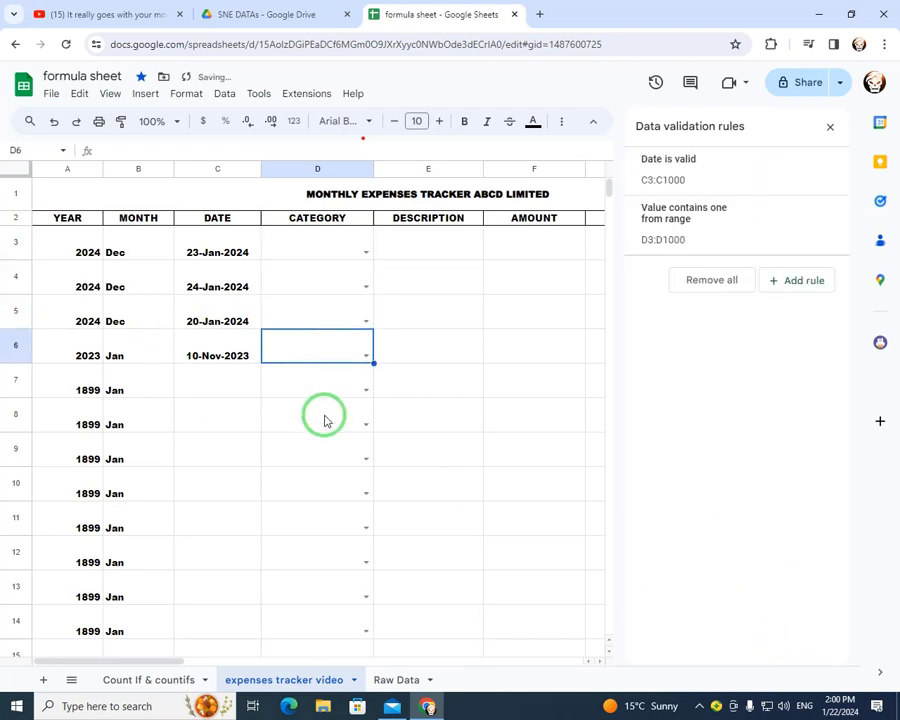
{"action": "left_click", "coordinate": [325, 419]}
{"action": "left_click", "coordinate": [320, 527]}
{"action": "left_click", "coordinate": [360, 552]}
{"action": "left_click", "coordinate": [385, 345]}
Widen column D slightly and choose INCOME as the category in cell D3.
{"action": "left_click", "coordinate": [336, 240]}
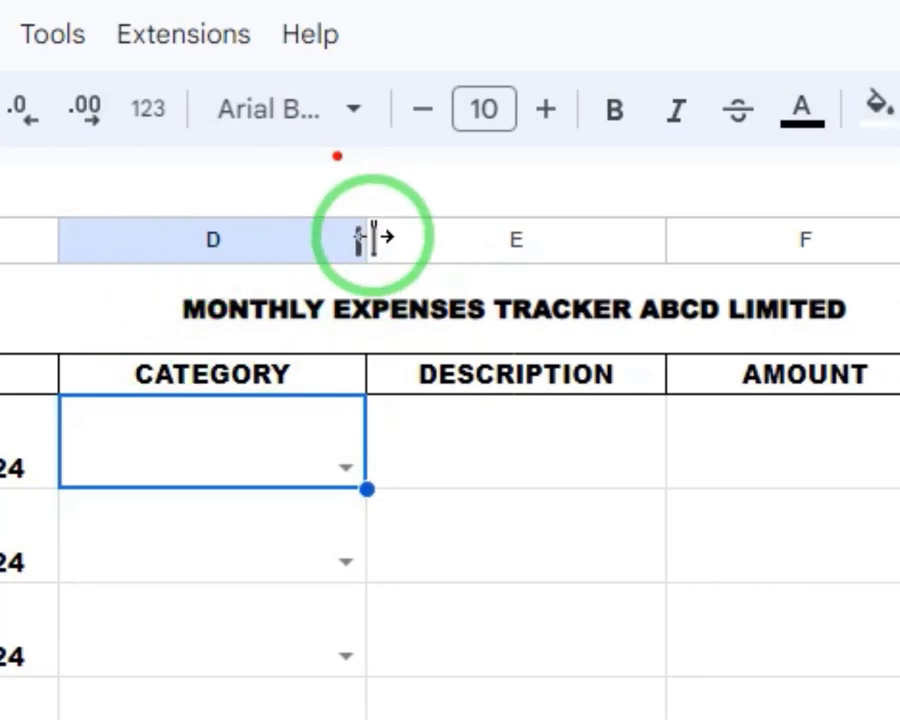
{"action": "left_click_drag", "start_coordinate": [366, 241], "coordinate": [399, 243]}
{"action": "left_click", "coordinate": [372, 465]}
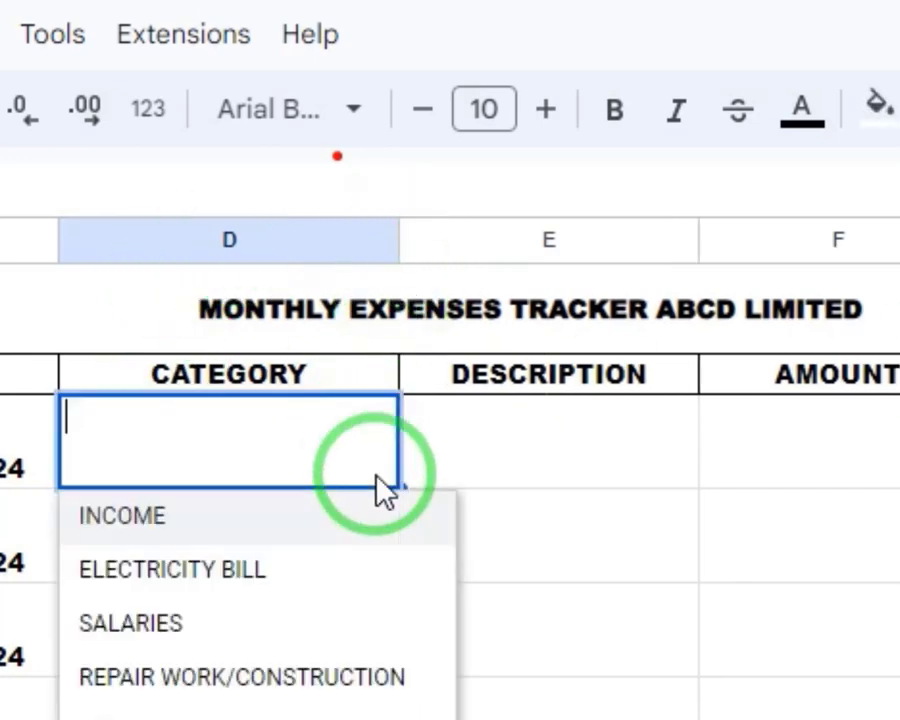
{"action": "left_click", "coordinate": [270, 520]}
Enter the description FEES in cell E3 and the amount 15000 in cell F3.
{"action": "left_click", "coordinate": [631, 468]}
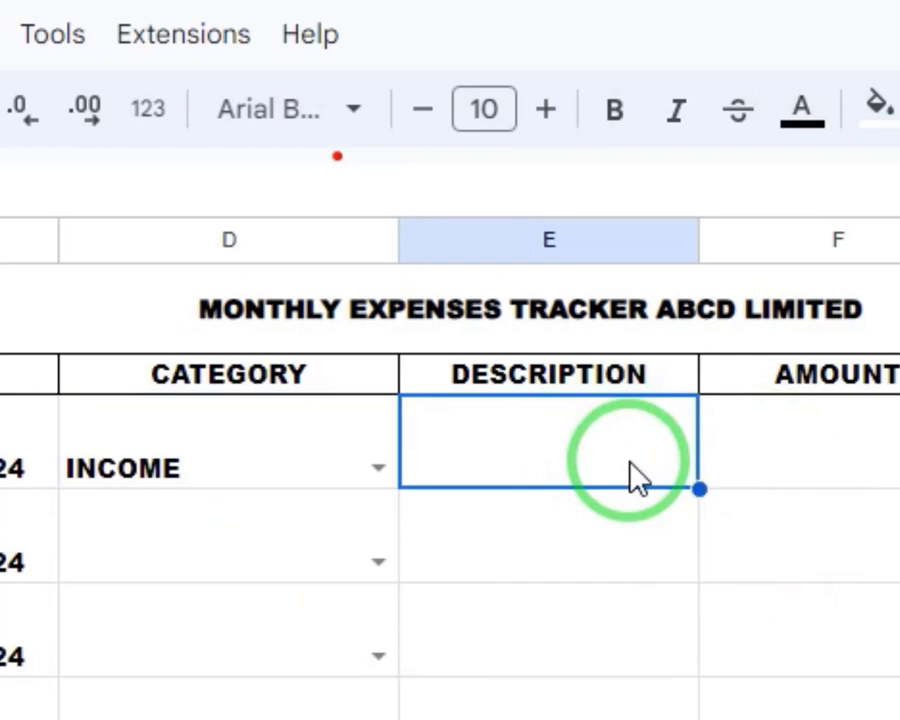
{"action": "type", "text": "FEES"}
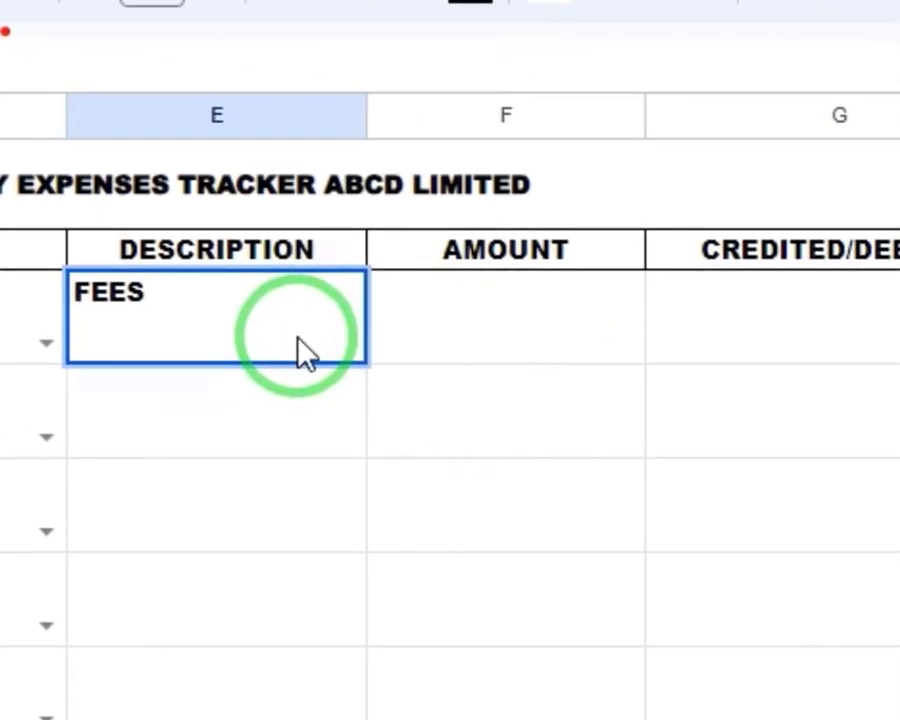
{"action": "key", "text": "Tab"}
{"action": "type", "text": "150000"}
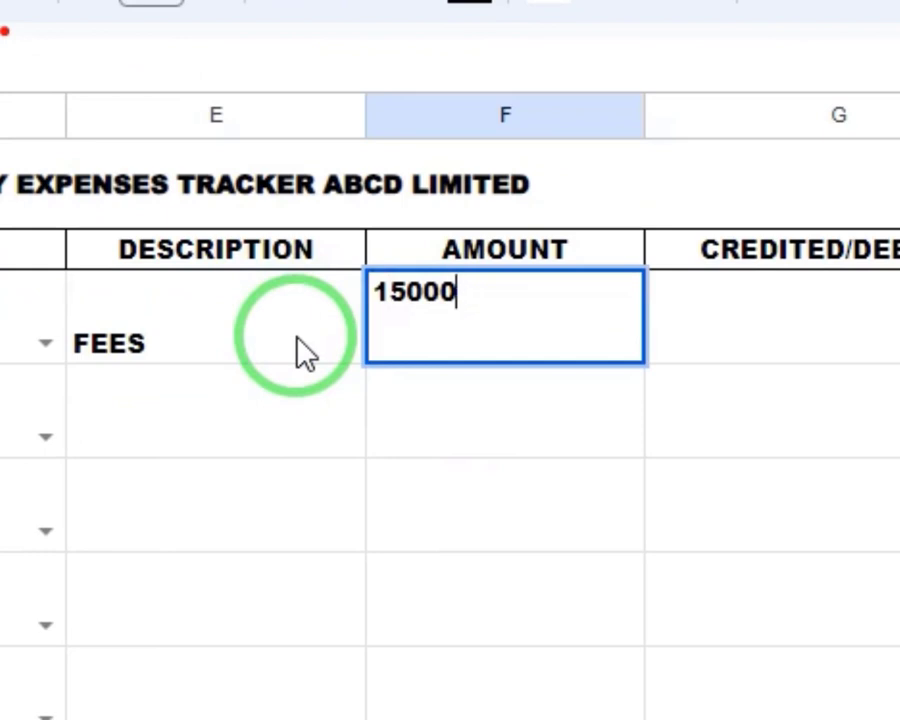
{"action": "key", "text": "Return"}
{"action": "key", "text": "Up"}
{"action": "key", "text": "Right"}
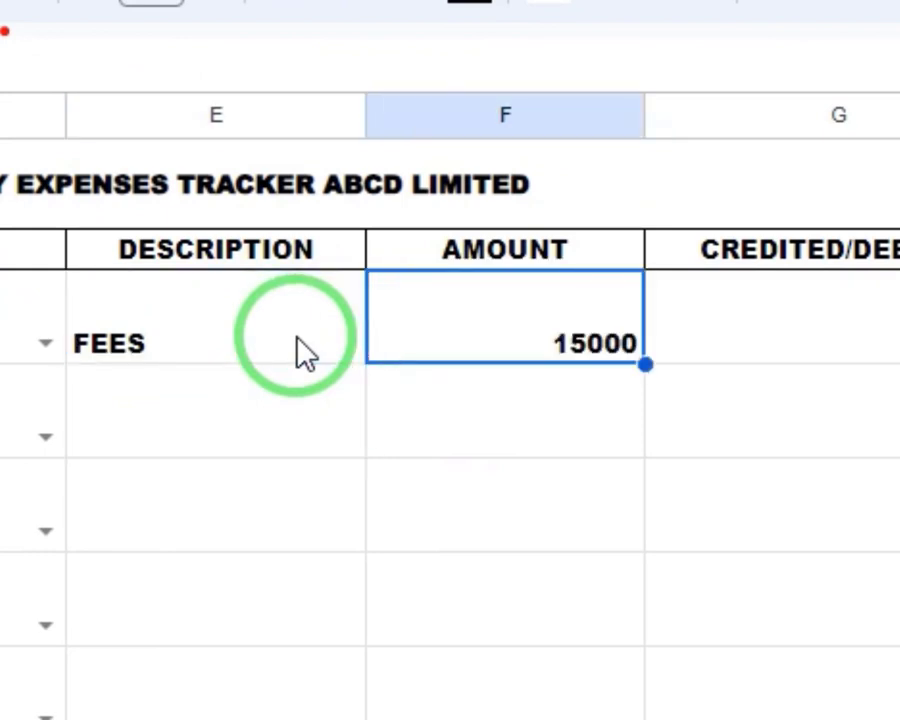
{"action": "key", "text": "Right"}
{"action": "key", "text": "Right"}
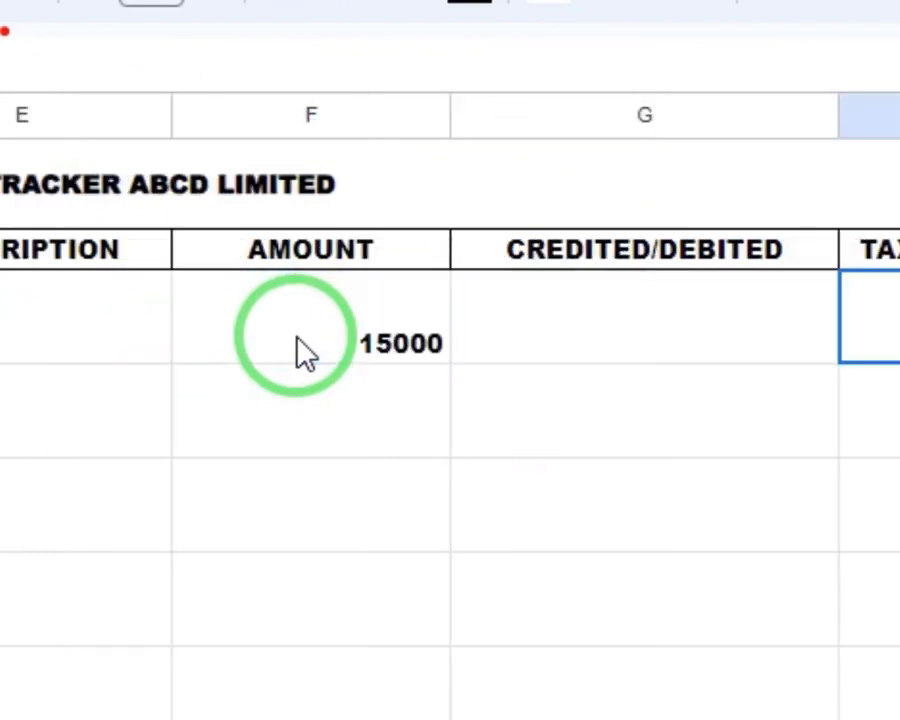
{"action": "key", "text": "Left"}
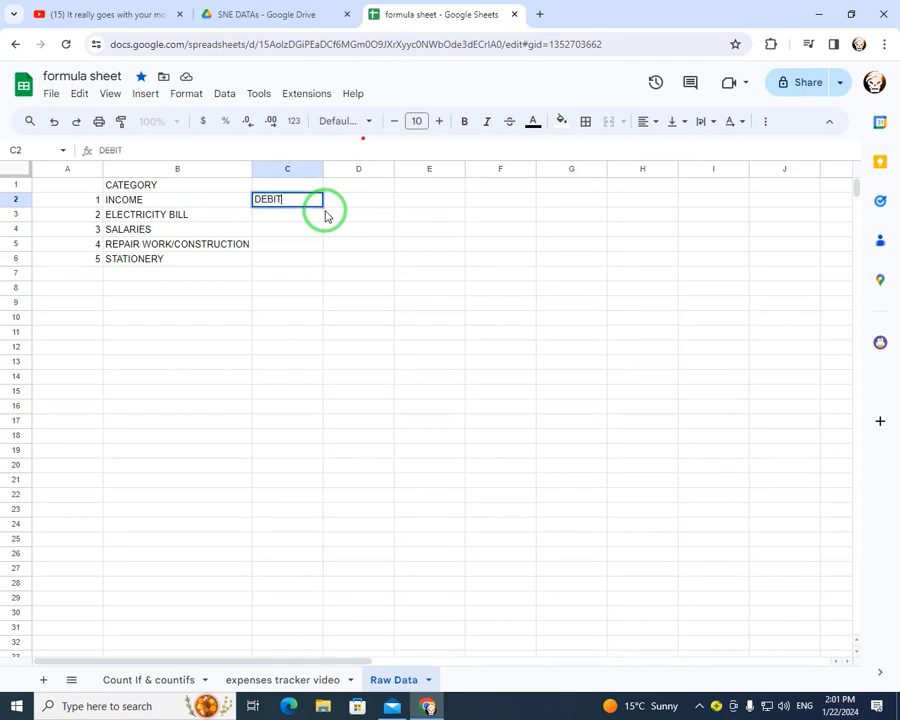
Enter DEBIT in cell C2 and CREDIT in cell C3 of the Raw Data sheet.
{"action": "key", "text": "Return"}
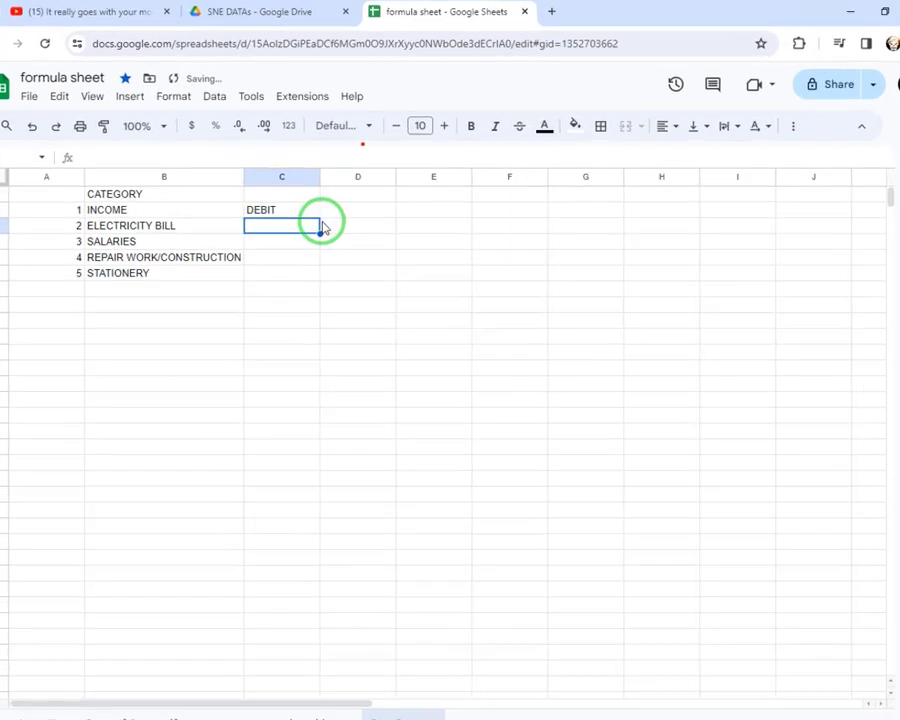
{"action": "type", "text": "CREDIT"}
{"action": "key", "text": "Return"}
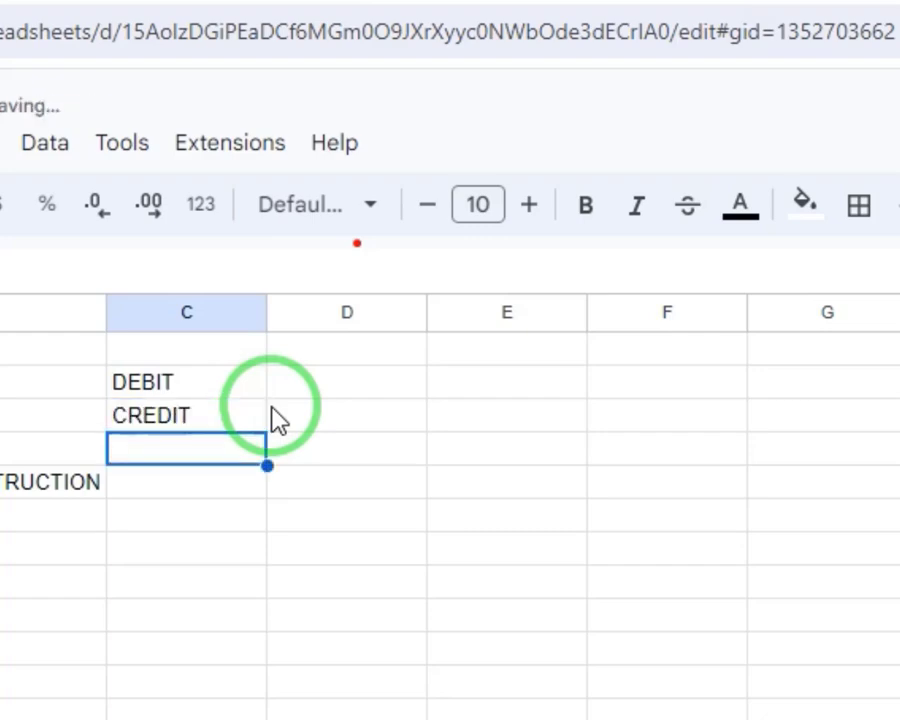
{"action": "key", "text": "Up"}
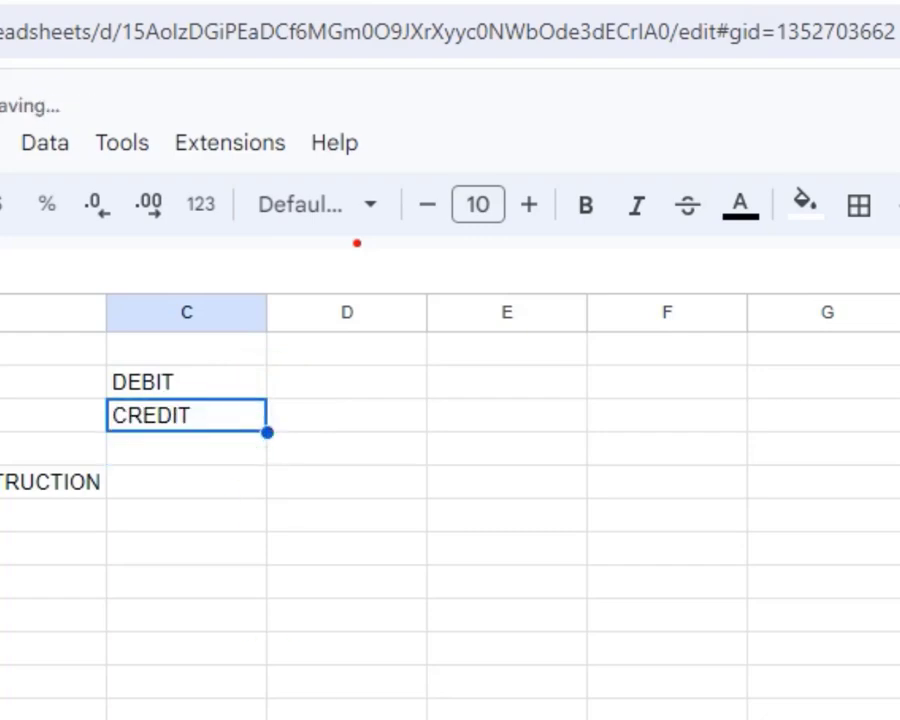
Add a data validation rule to cell G3 in the CREDITED/DEBITED column with the Dropdown (from a range) criterion.
{"action": "left_click", "coordinate": [272, 715]}
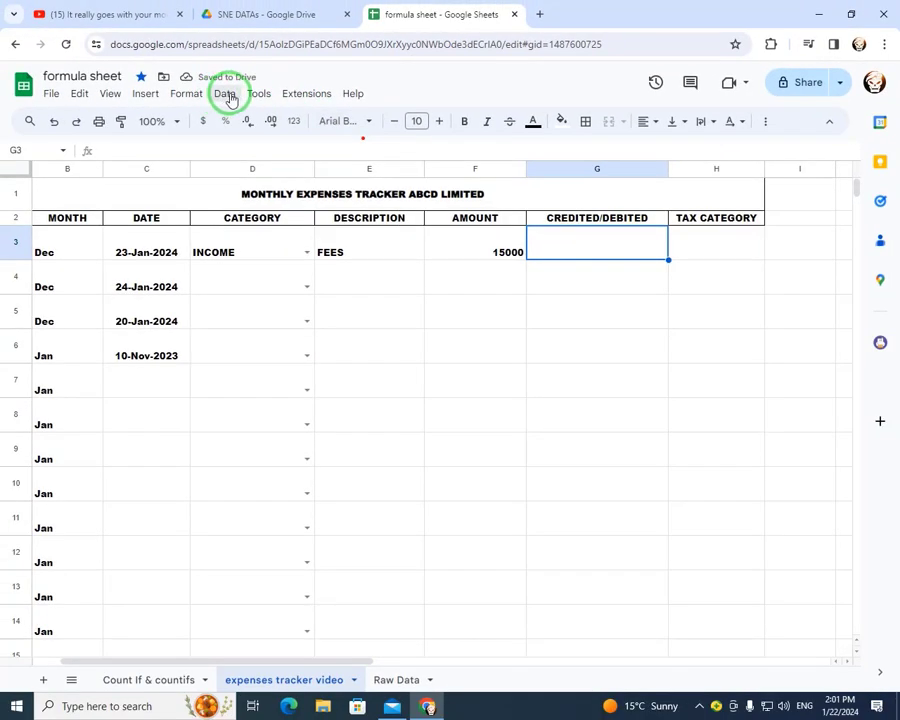
{"action": "left_click", "coordinate": [93, 129]}
{"action": "left_click", "coordinate": [284, 383]}
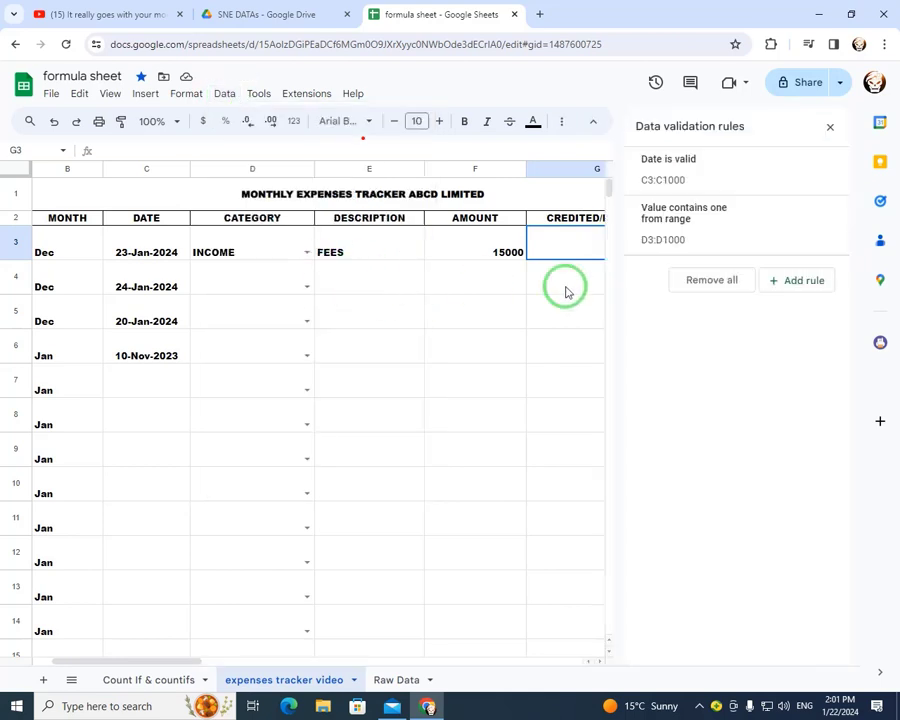
{"action": "left_click", "coordinate": [796, 282]}
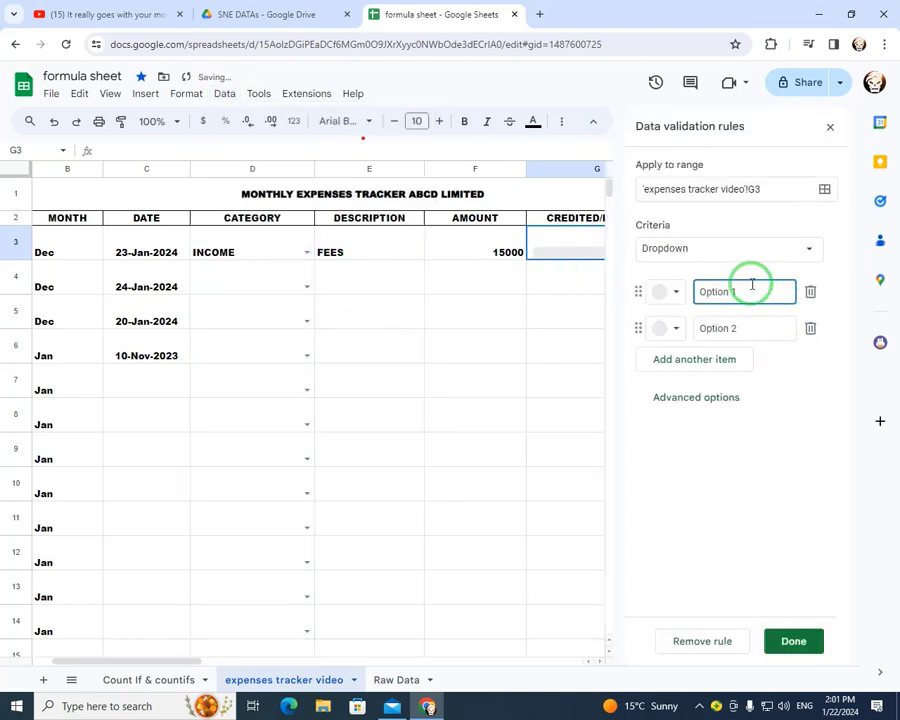
{"action": "left_click", "coordinate": [721, 250]}
{"action": "left_click", "coordinate": [701, 267]}
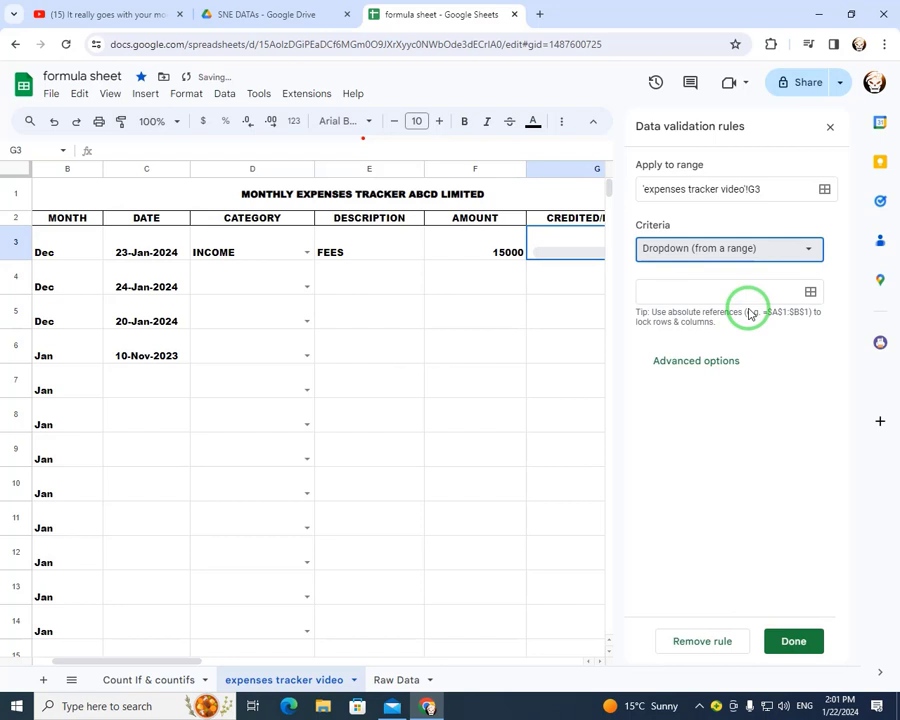
Set the source range of G3's dropdown rule to cells C2:C3 of the Raw Data sheet.
{"action": "left_click", "coordinate": [810, 292]}
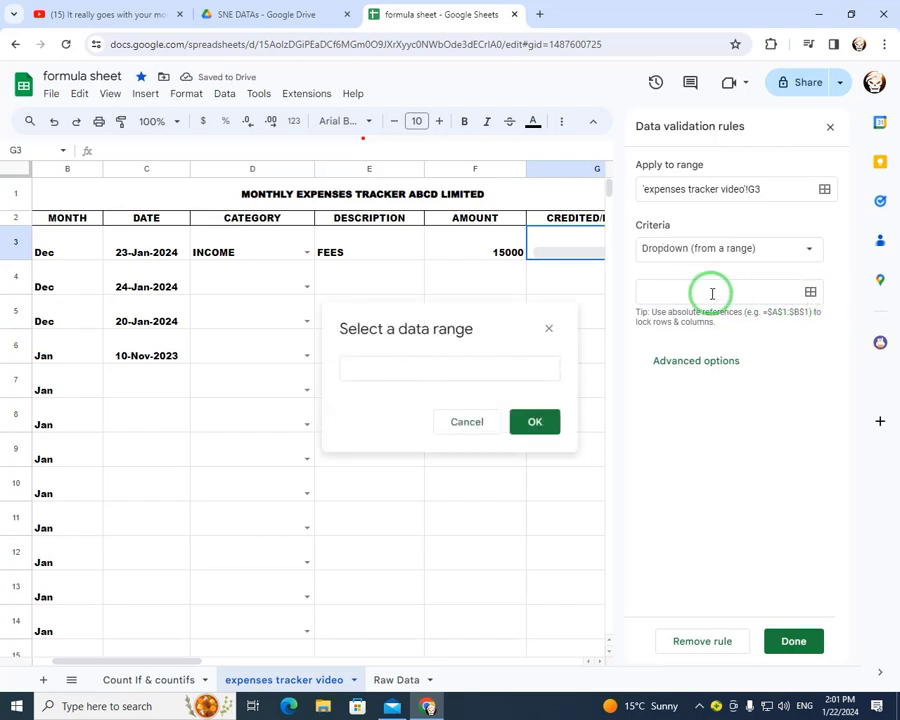
{"action": "left_click", "coordinate": [390, 677]}
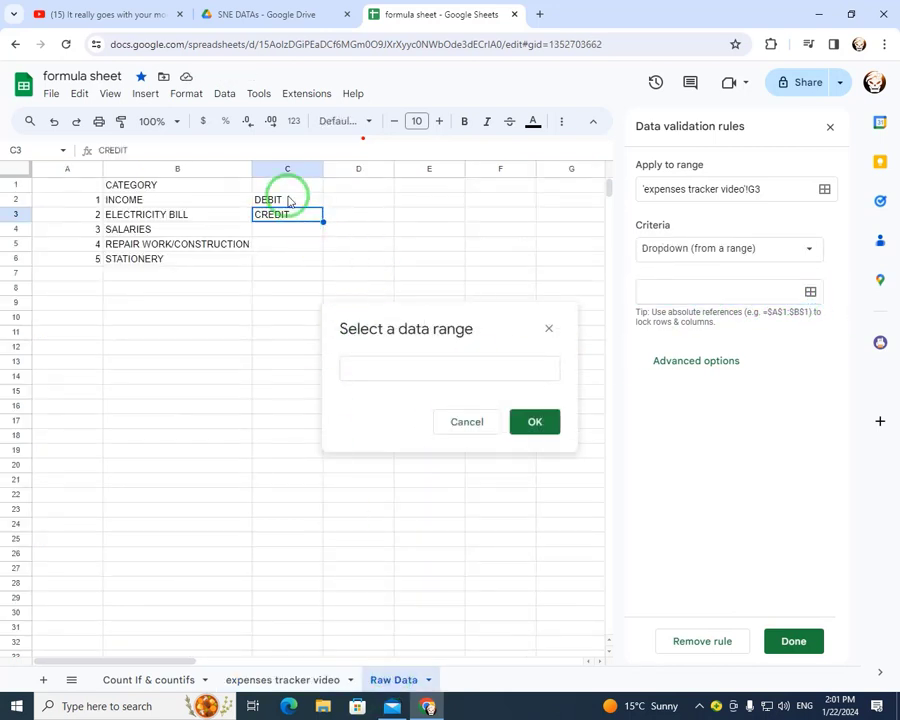
{"action": "left_click_drag", "start_coordinate": [288, 201], "coordinate": [297, 355]}
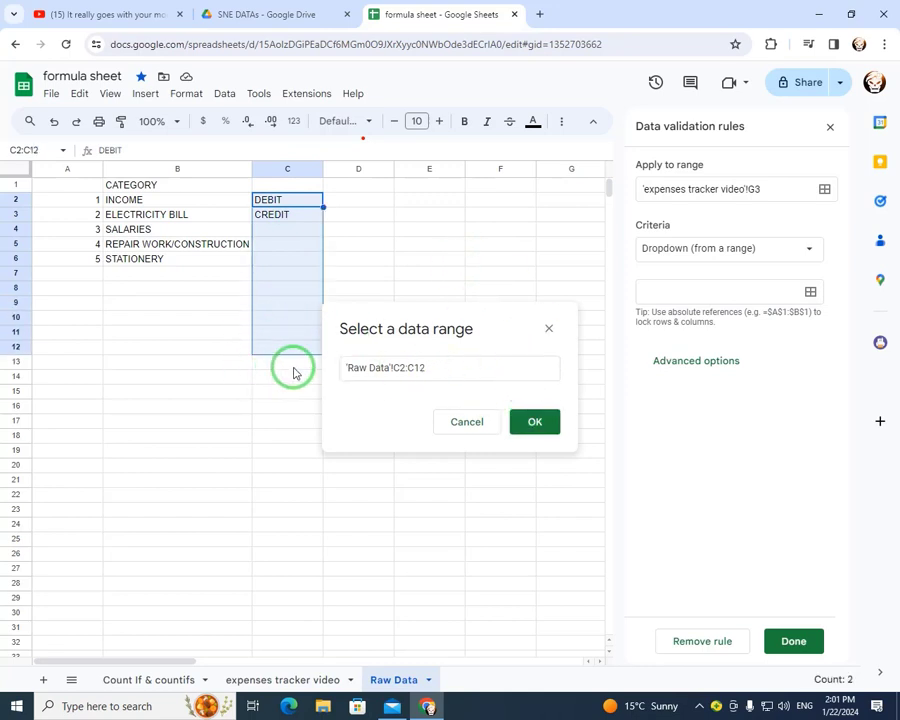
{"action": "left_click", "coordinate": [430, 369]}
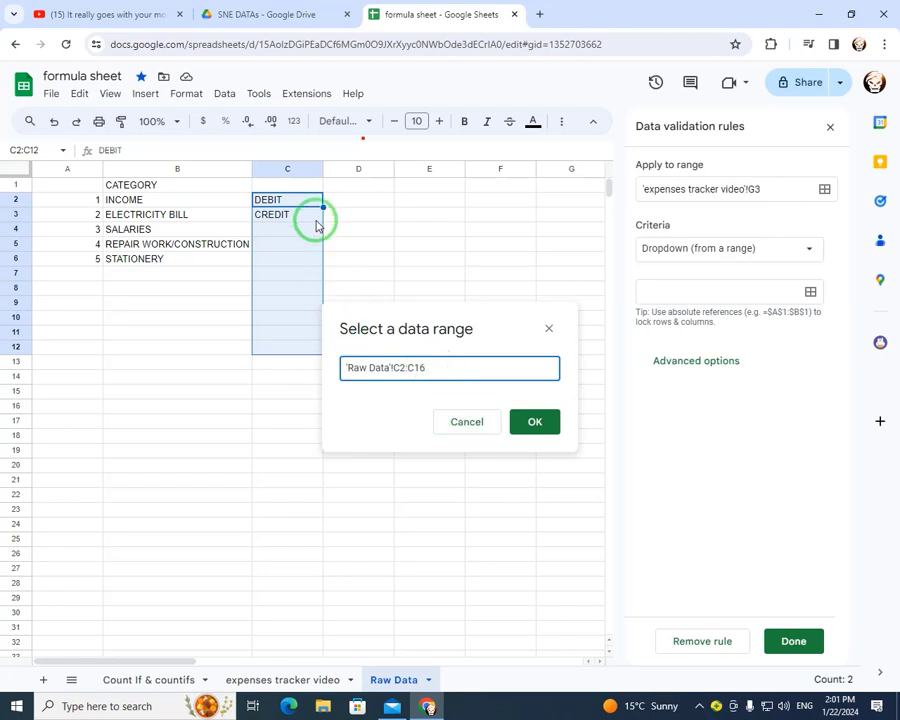
{"action": "left_click_drag", "start_coordinate": [300, 203], "coordinate": [303, 225]}
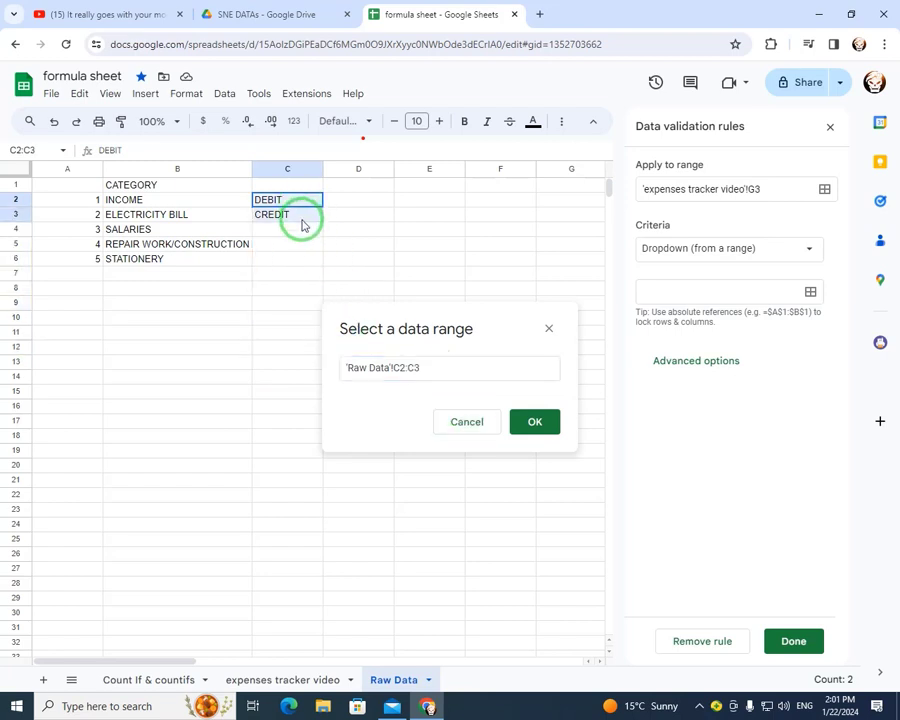
{"action": "left_click", "coordinate": [530, 425]}
Set the credit/debit dropdown's display style to Arrow in the advanced options and save the rule.
{"action": "left_click", "coordinate": [738, 440]}
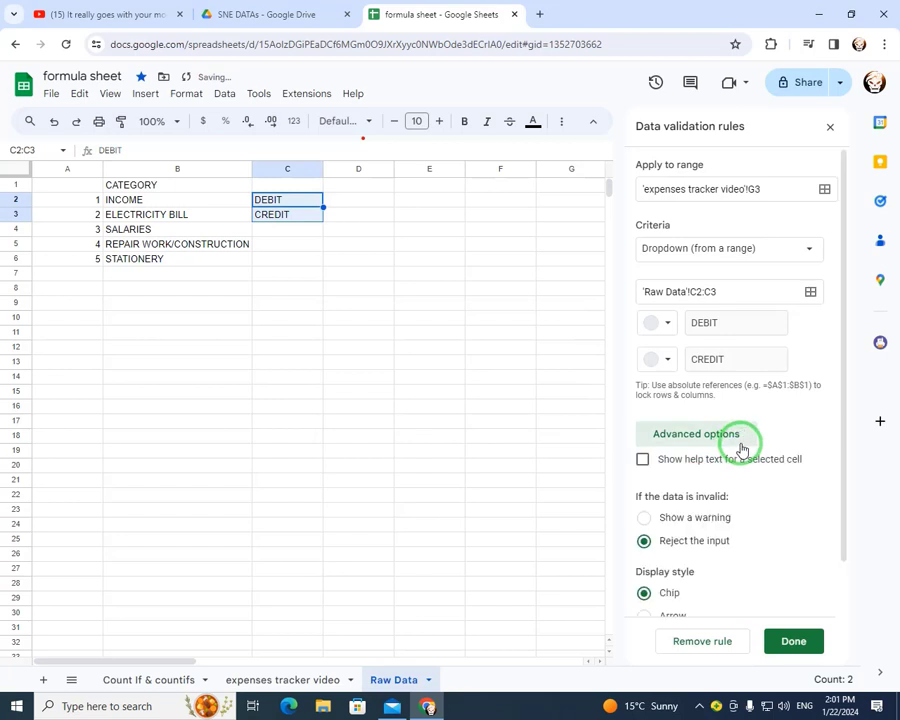
{"action": "scroll", "coordinate": [690, 550], "scroll_direction": "down", "scroll_amount": 1}
{"action": "left_click", "coordinate": [668, 559]}
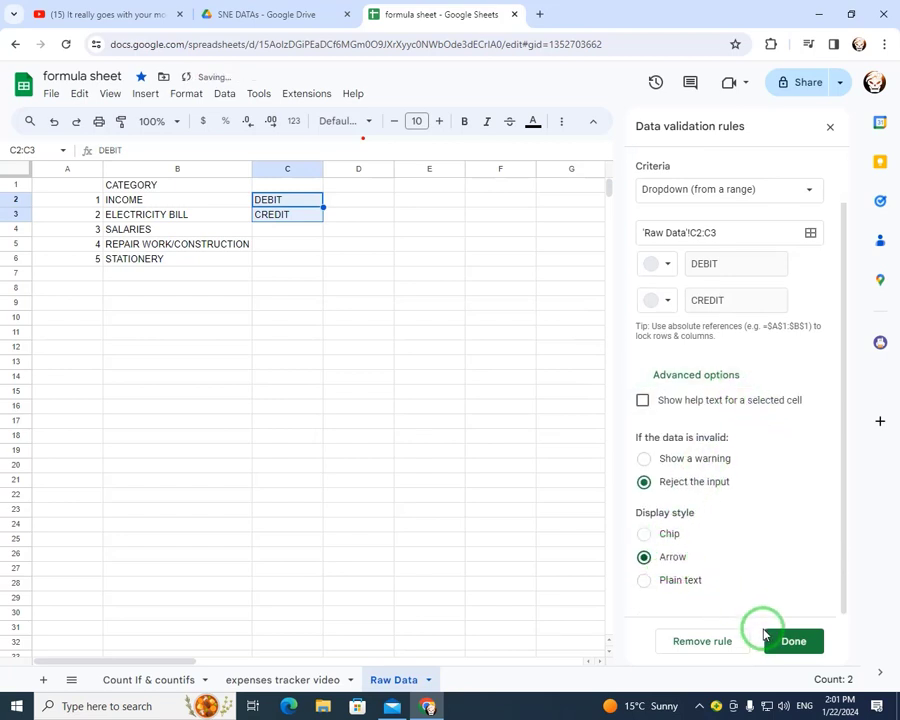
{"action": "left_click", "coordinate": [775, 641]}
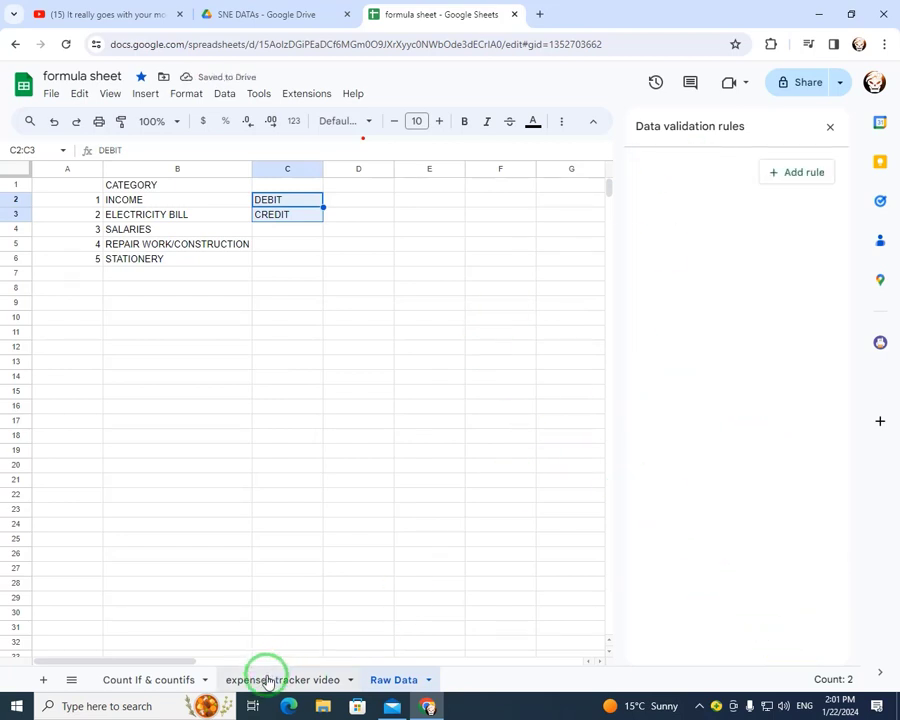
Reopen the G3 dropdown rule on the expenses tracker video sheet, extend its range to G3:G and save it.
{"action": "left_click", "coordinate": [262, 679]}
{"action": "left_click", "coordinate": [711, 300]}
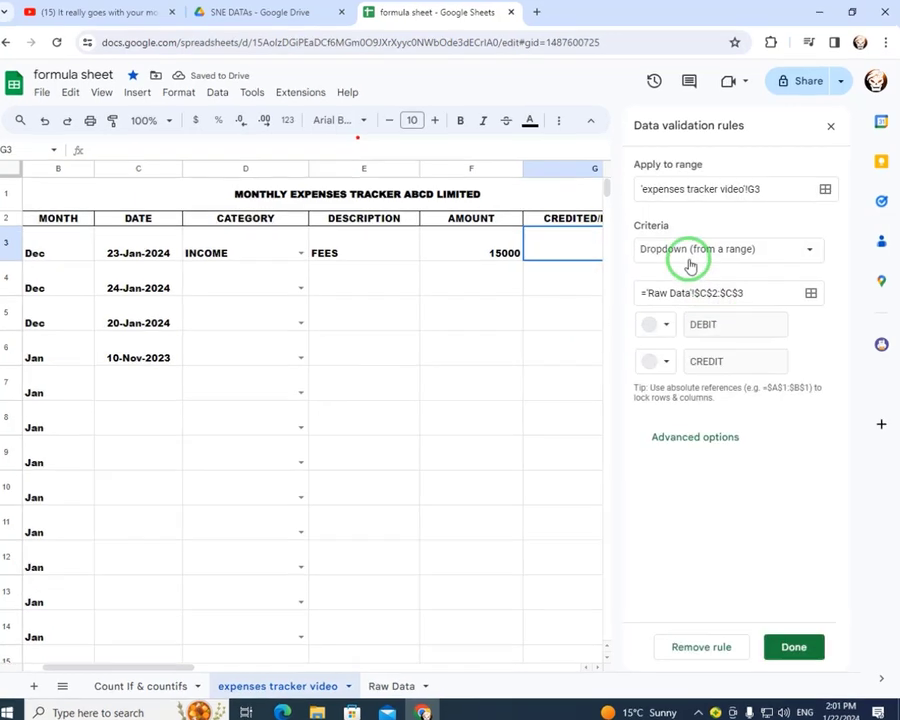
{"action": "left_click", "coordinate": [778, 182]}
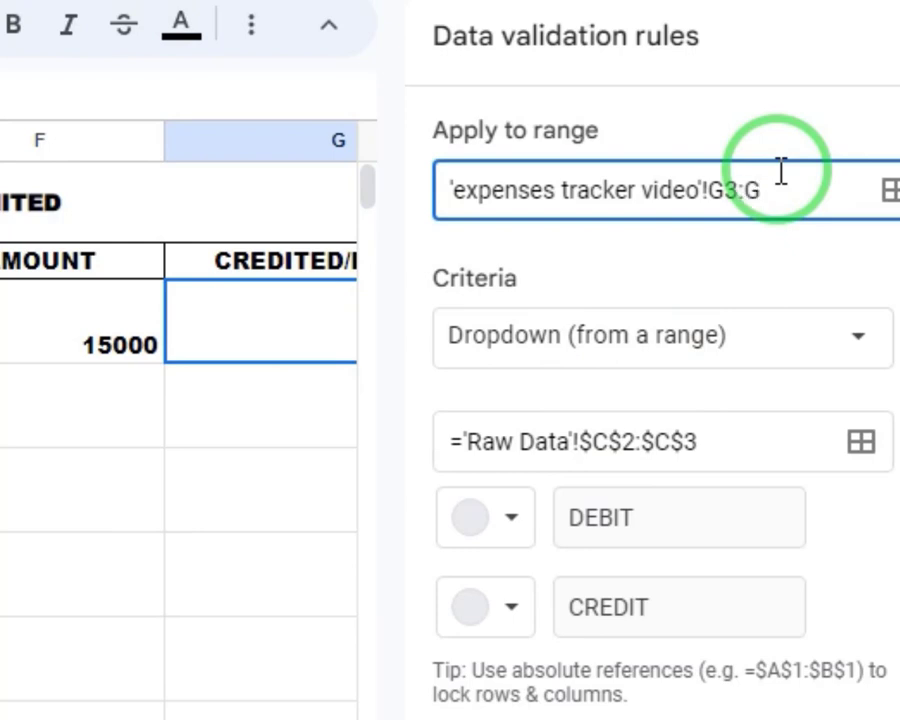
{"action": "left_click", "coordinate": [850, 715]}
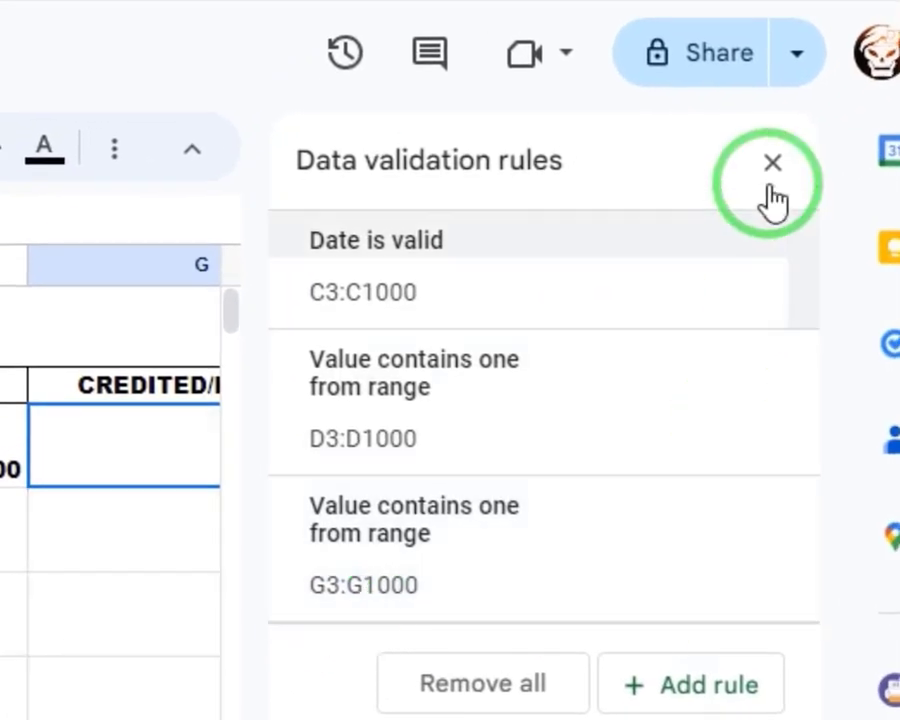
Choose CREDIT from the dropdown in cell G3 of the CREDITED/DEBITED column.
{"action": "left_click", "coordinate": [117, 560]}
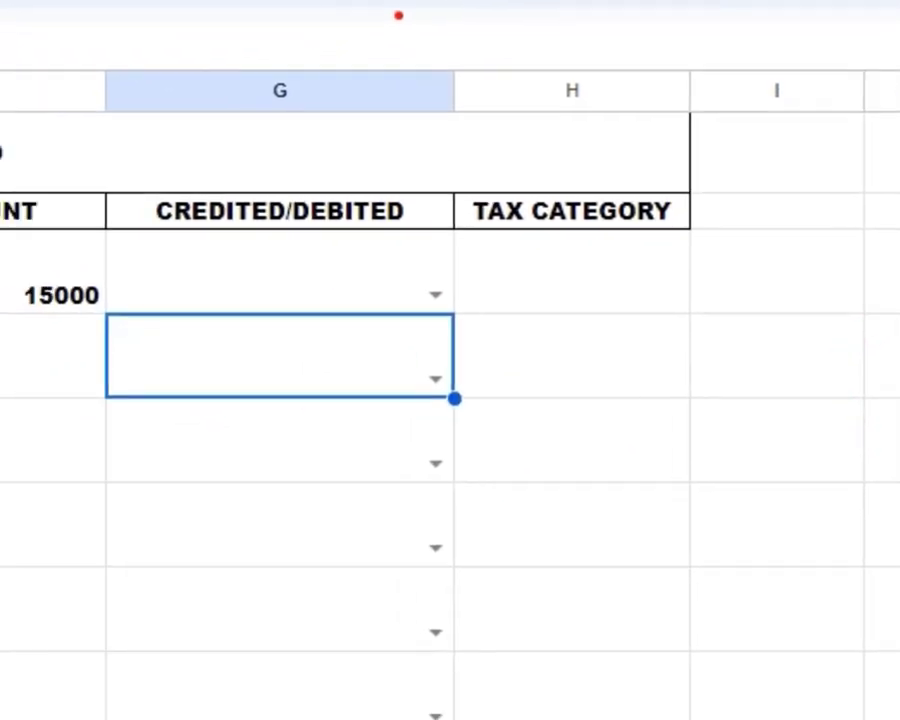
{"action": "left_click", "coordinate": [283, 300]}
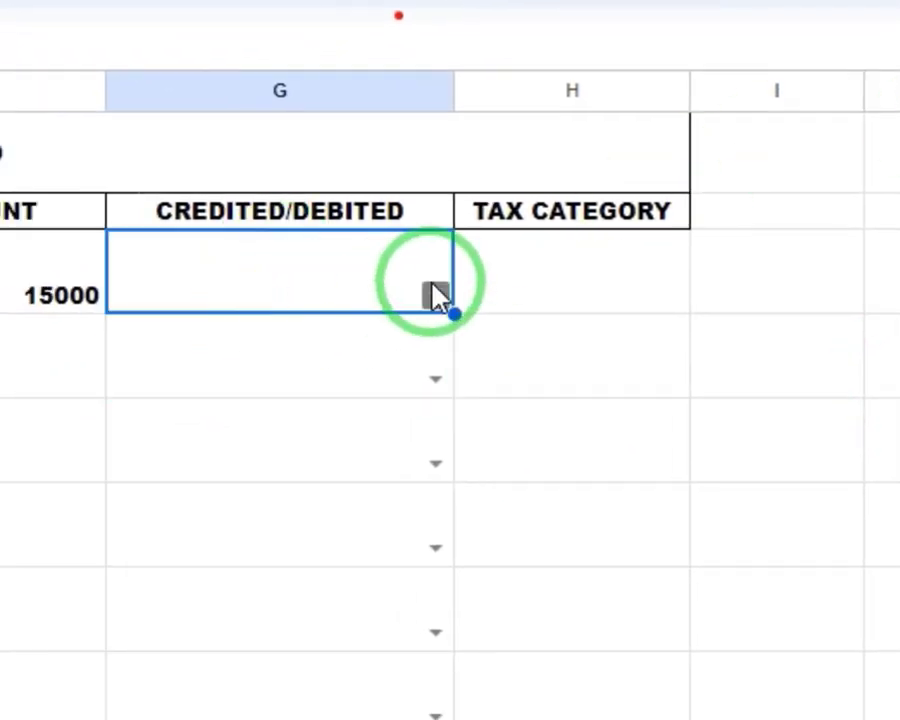
{"action": "left_click", "coordinate": [436, 296]}
{"action": "left_click", "coordinate": [241, 402]}
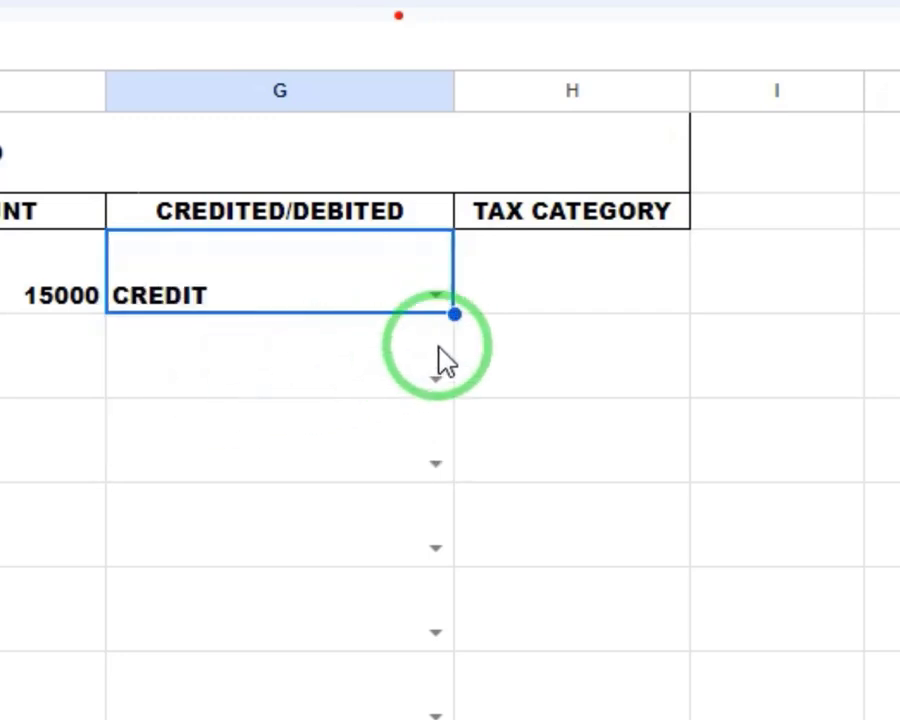
Enter SERVICES TAX, INCOME TAX, GST and PST in cells D2 to D5 of the Raw Data sheet.
{"action": "left_click", "coordinate": [547, 309]}
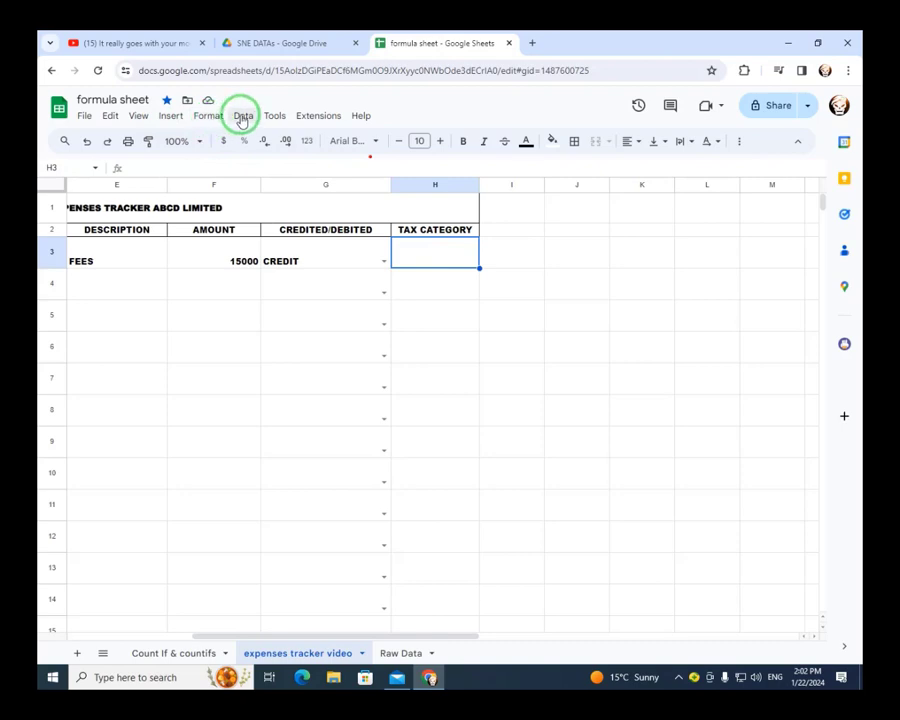
{"action": "left_click", "coordinate": [416, 655]}
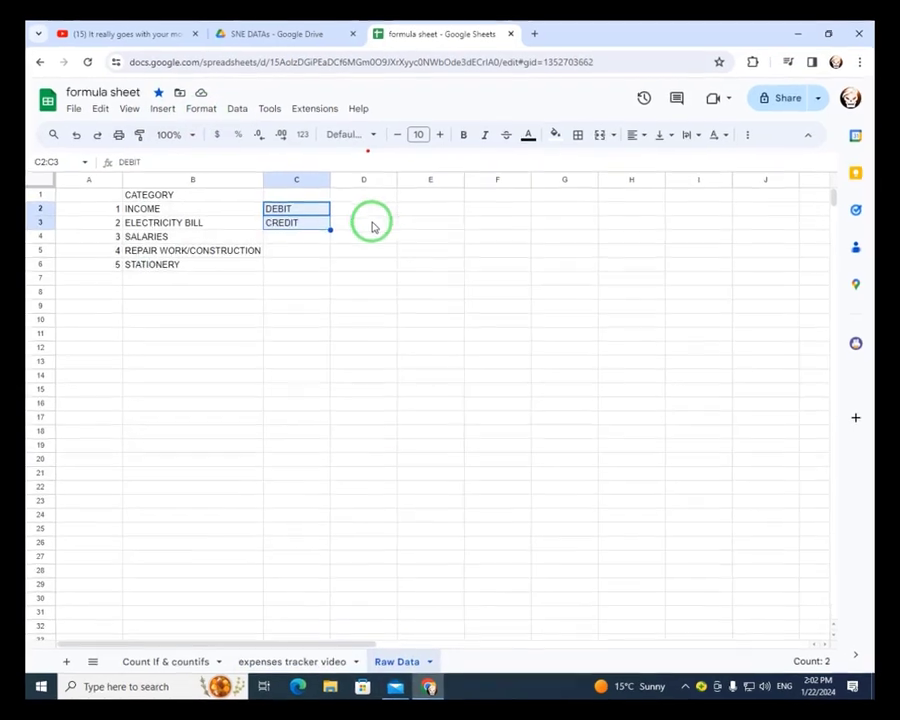
{"action": "left_click", "coordinate": [380, 213]}
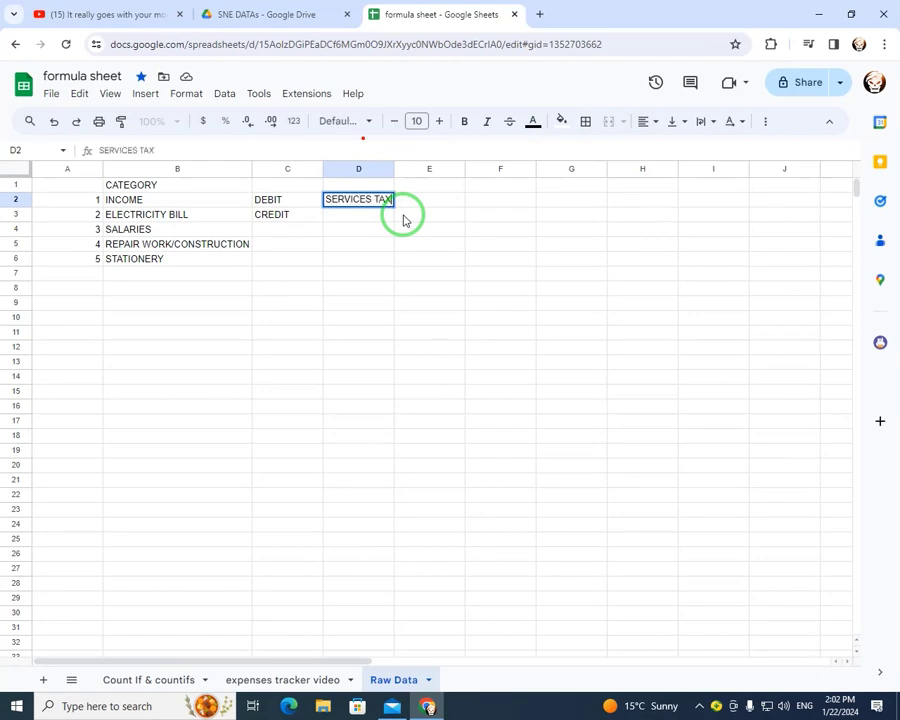
{"action": "key", "text": "Return"}
{"action": "type", "text": "IN"}
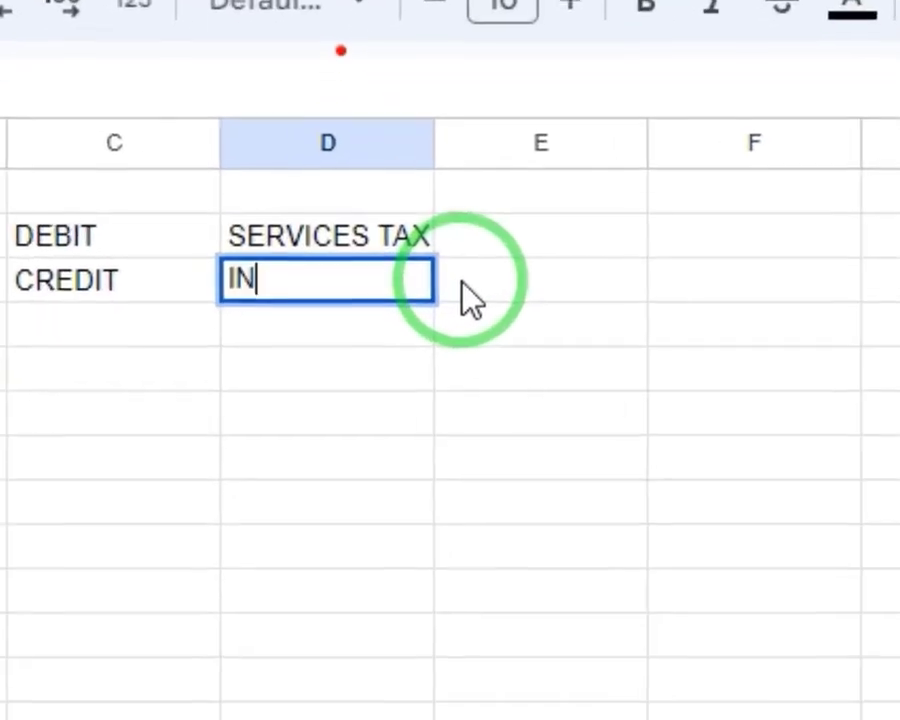
{"action": "type", "text": "COME TAX"}
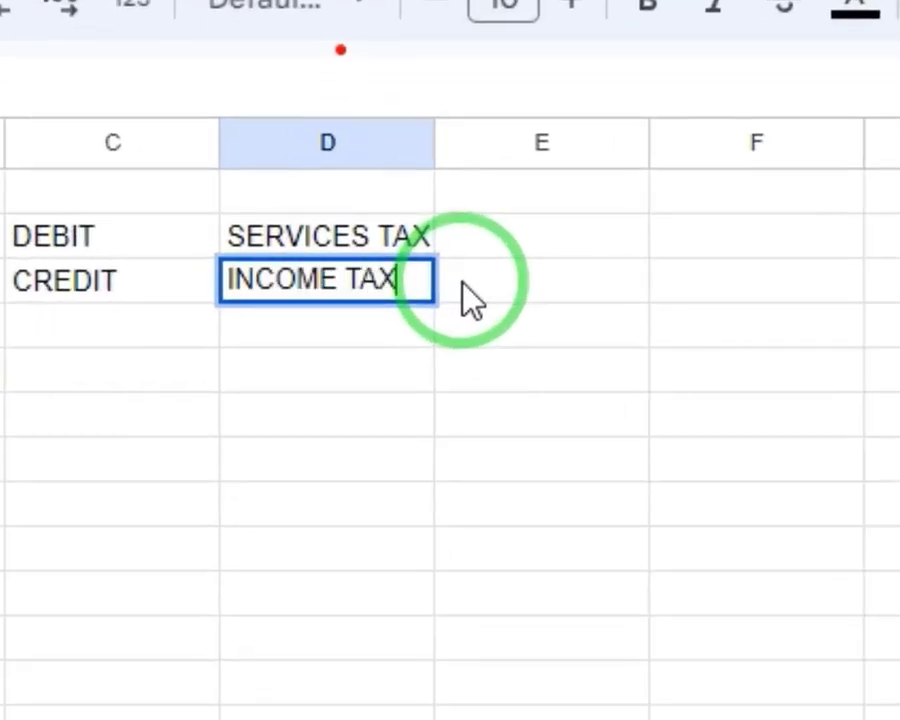
{"action": "key", "text": "Return"}
{"action": "type", "text": "G"}
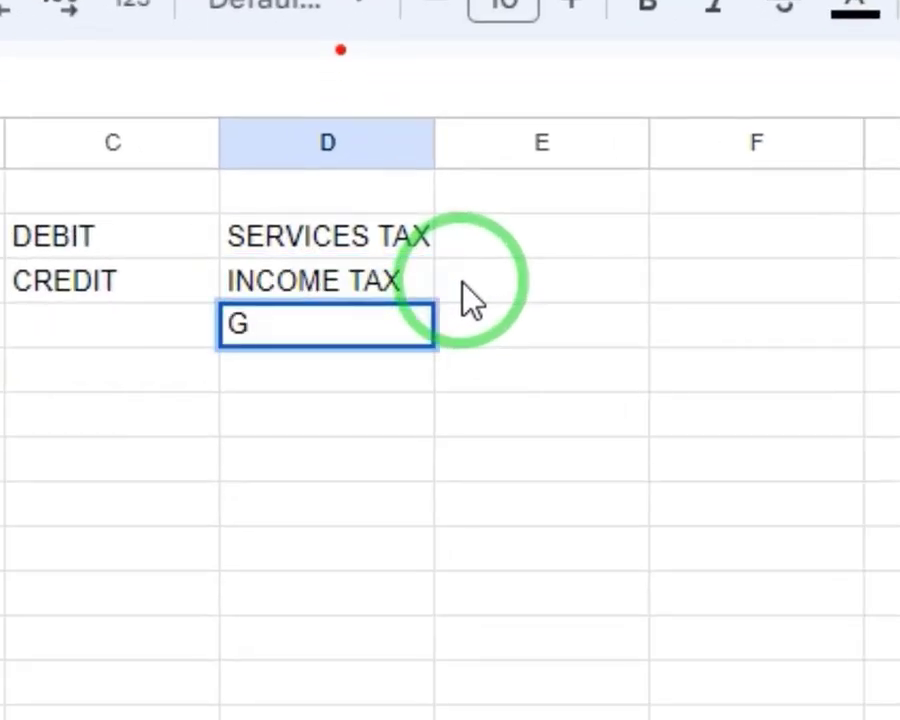
{"action": "type", "text": "ST"}
{"action": "key", "text": "Return"}
{"action": "type", "text": "P"}
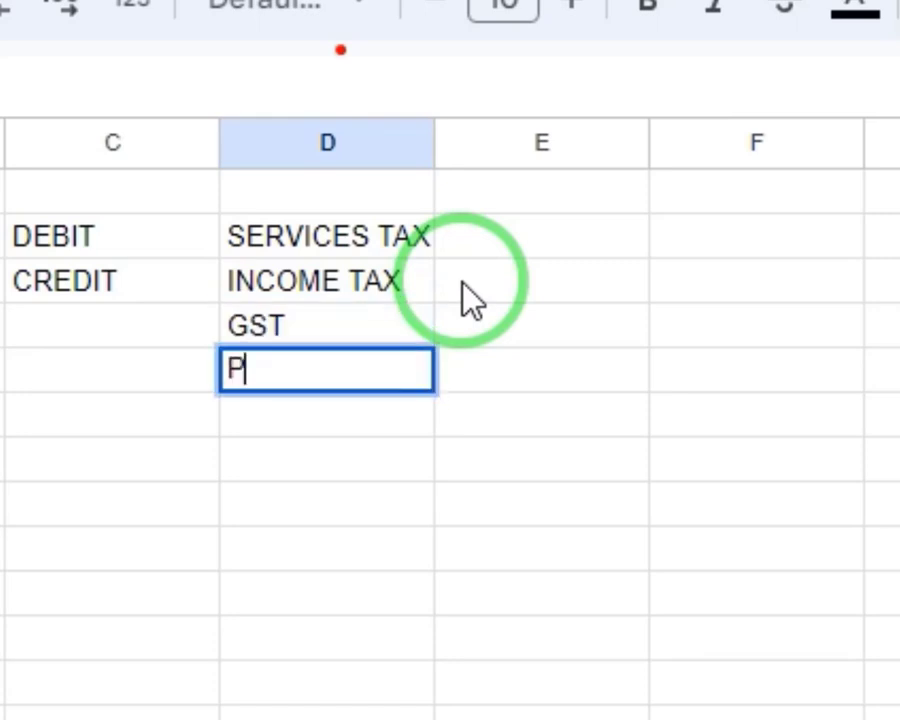
{"action": "type", "text": "ST"}
{"action": "key", "text": "Return"}
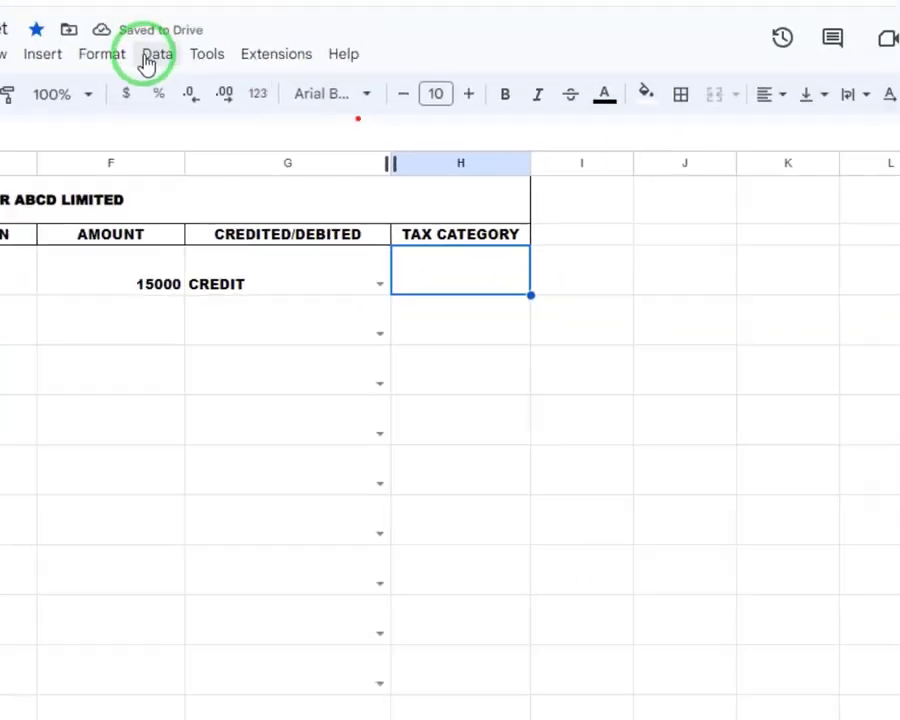
Add a data validation rule to cell H3 in the TAX CATEGORY column with the Dropdown (from a range) criterion.
{"action": "left_click", "coordinate": [147, 62]}
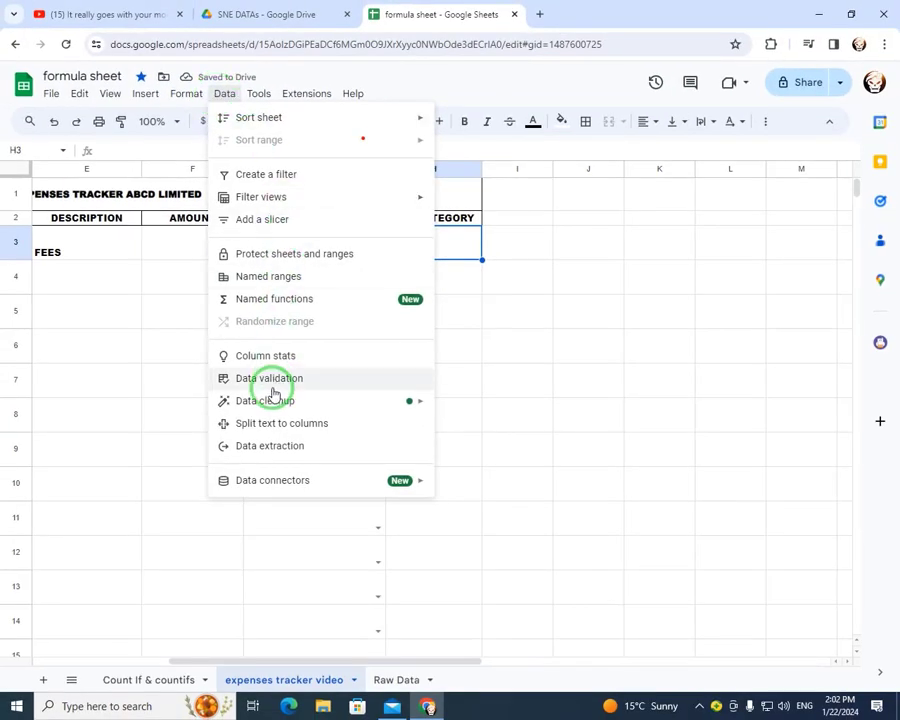
{"action": "left_click", "coordinate": [386, 460]}
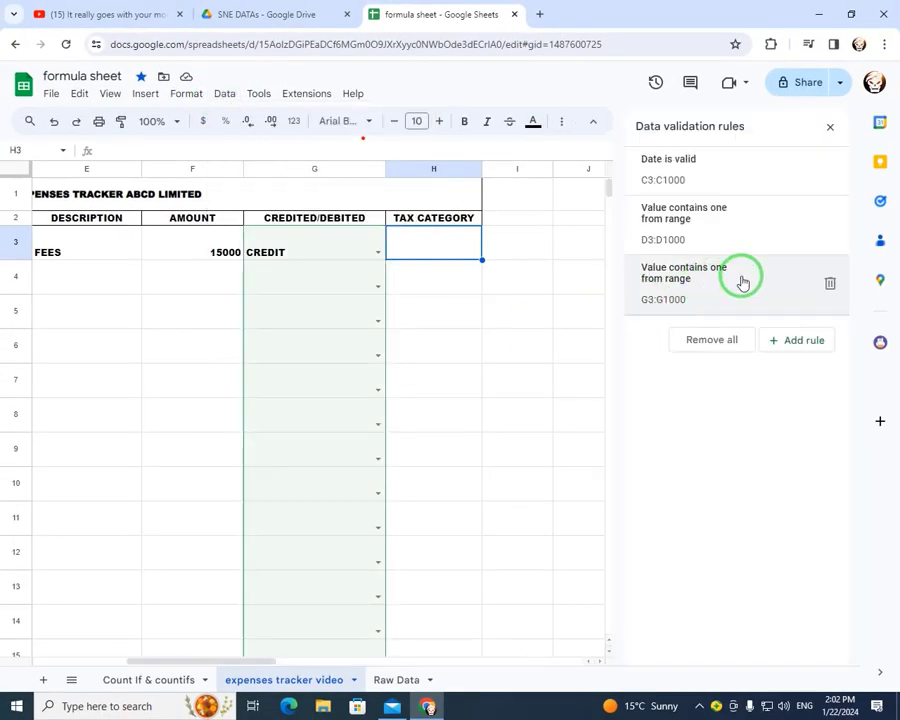
{"action": "left_click", "coordinate": [803, 336]}
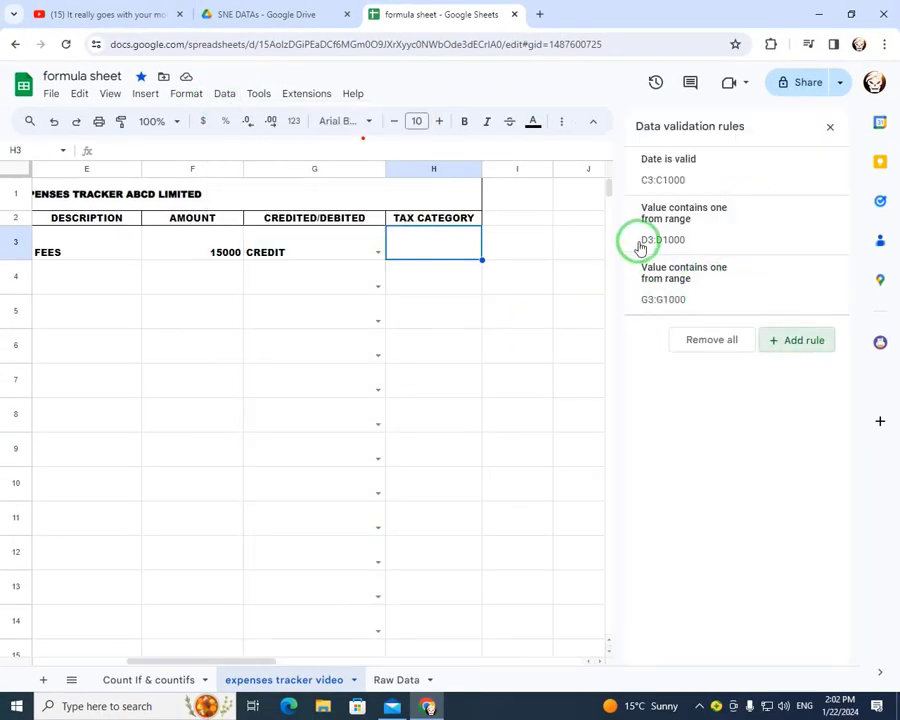
{"action": "left_click", "coordinate": [717, 252]}
{"action": "left_click", "coordinate": [708, 275]}
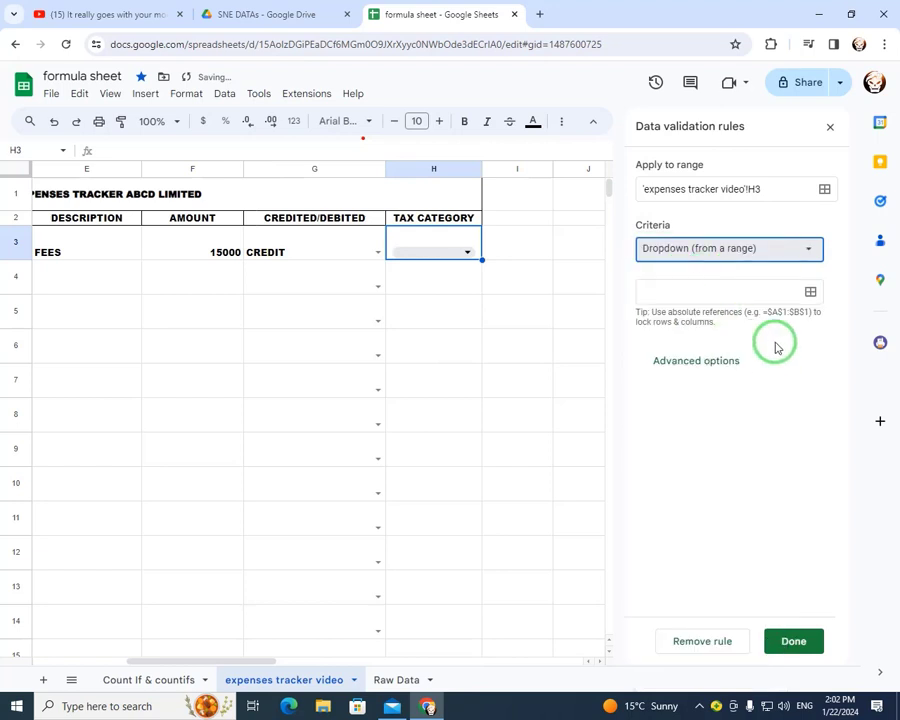
Set the source range of H3's dropdown rule to cells D2:D7 of the Raw Data sheet.
{"action": "left_click", "coordinate": [810, 291]}
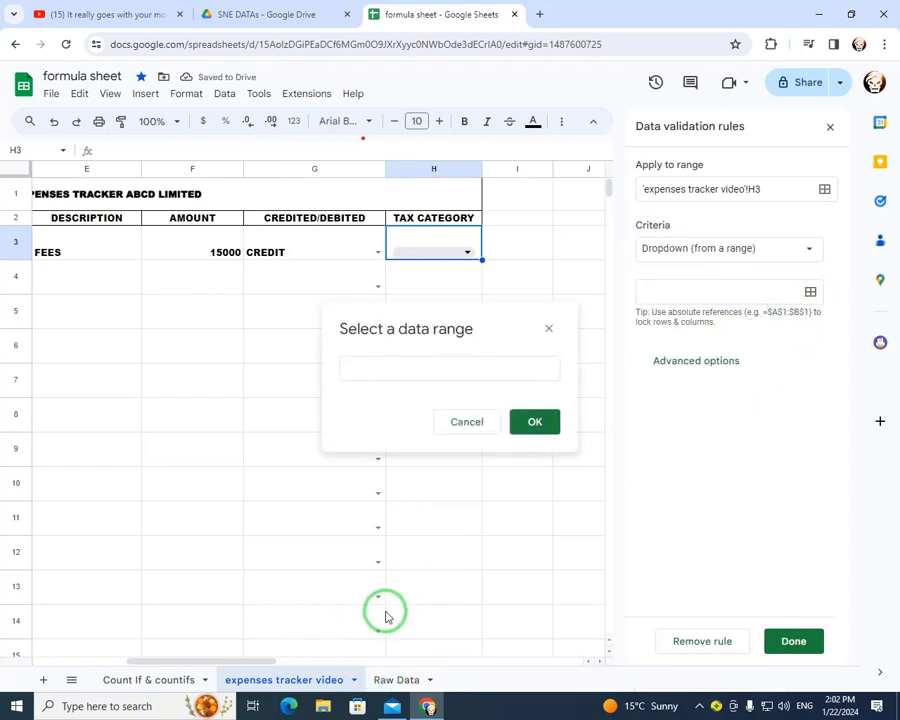
{"action": "left_click", "coordinate": [403, 367]}
{"action": "left_click", "coordinate": [396, 679]}
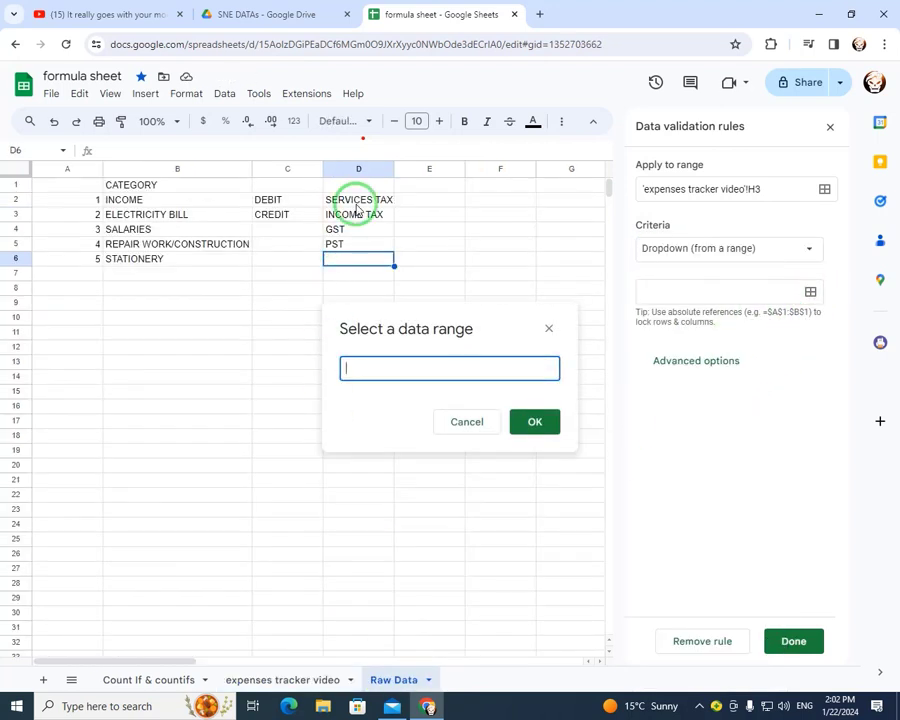
{"action": "left_click_drag", "start_coordinate": [357, 209], "coordinate": [364, 274]}
{"action": "left_click", "coordinate": [534, 421]}
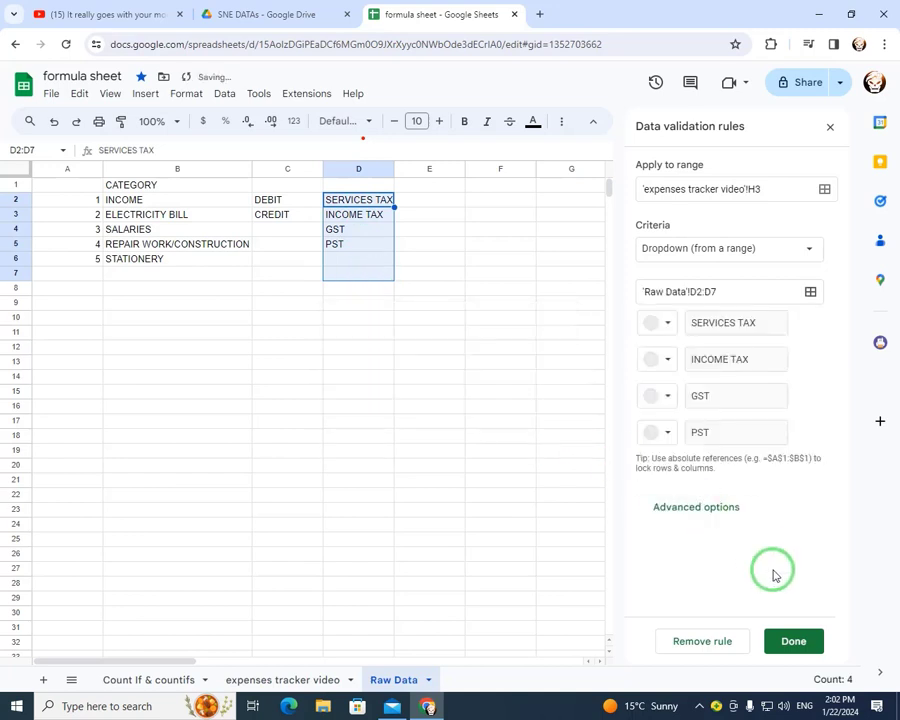
Set the tax category dropdown's display style to Arrow in the advanced options and save the rule.
{"action": "left_click", "coordinate": [694, 510]}
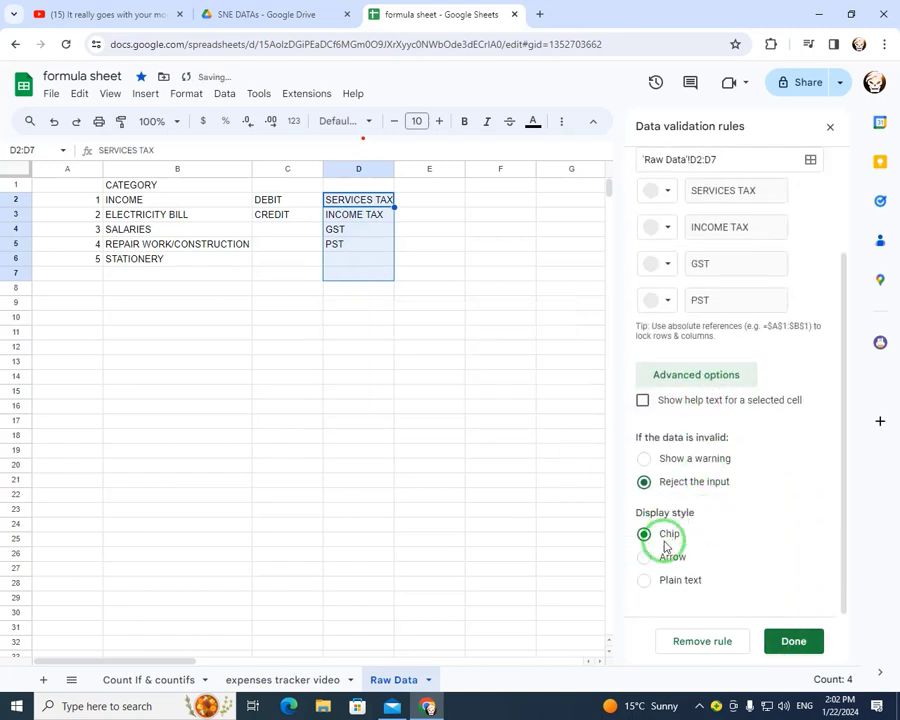
{"action": "left_click", "coordinate": [675, 559]}
{"action": "left_click", "coordinate": [780, 640]}
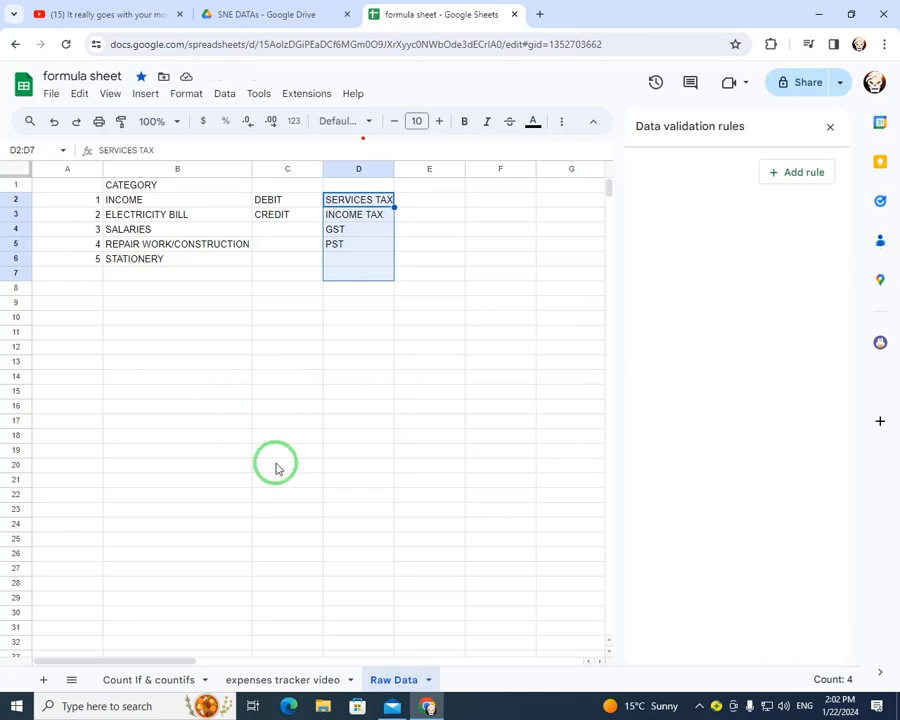
Reopen the H3 dropdown rule on the expenses tracker video sheet, extend its range to H3:H and save it.
{"action": "left_click", "coordinate": [258, 679]}
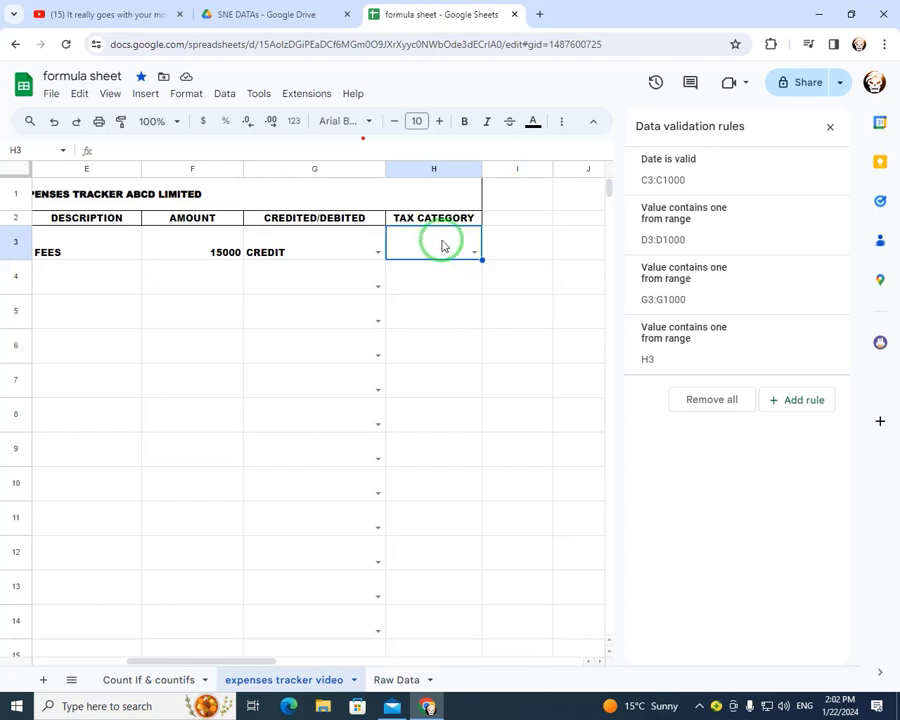
{"action": "left_click", "coordinate": [727, 341]}
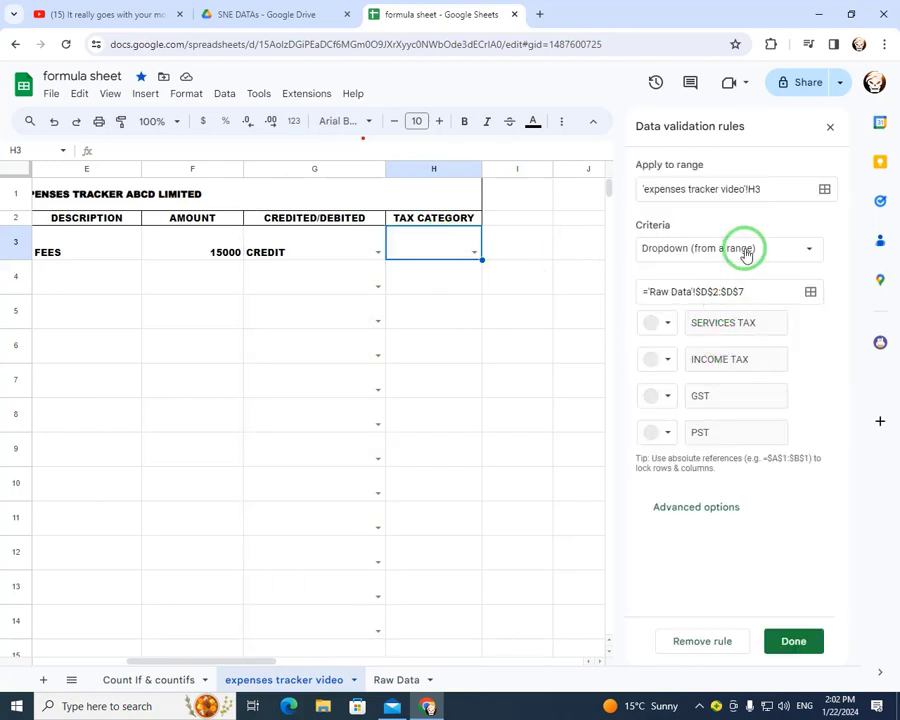
{"action": "left_click", "coordinate": [775, 186]}
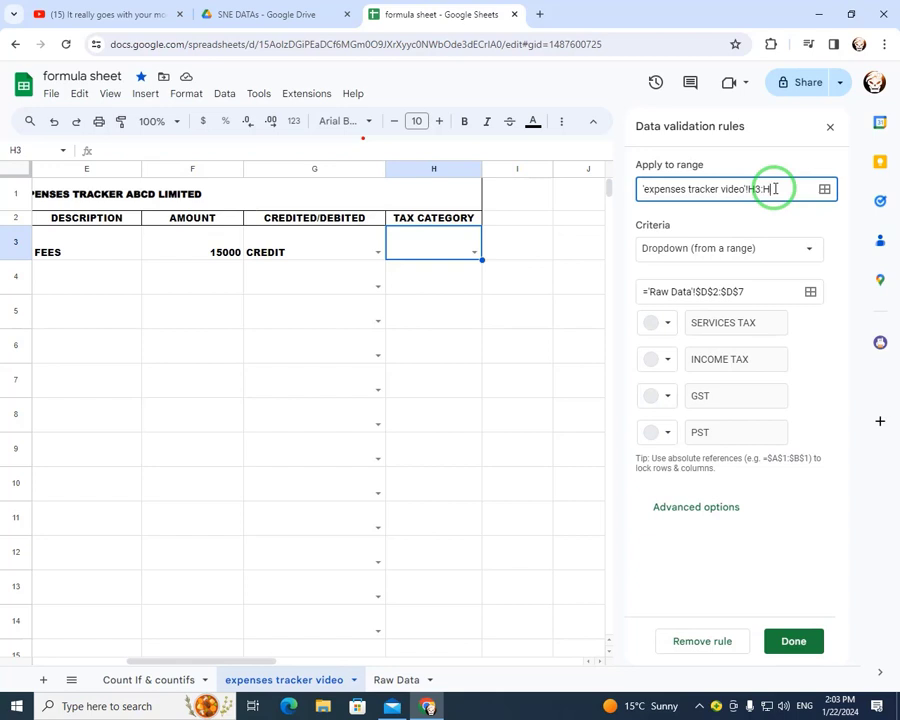
{"action": "type", "text": ":H"}
{"action": "left_click", "coordinate": [793, 638]}
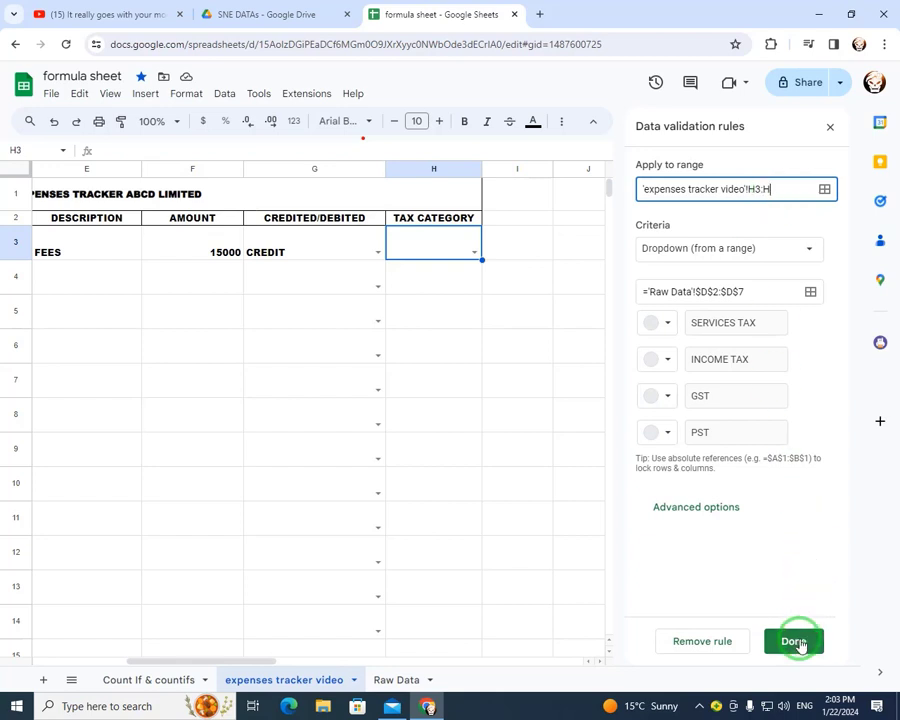
Choose INCOME TAX from the TAX CATEGORY dropdown in H3.
{"action": "left_click", "coordinate": [474, 252]}
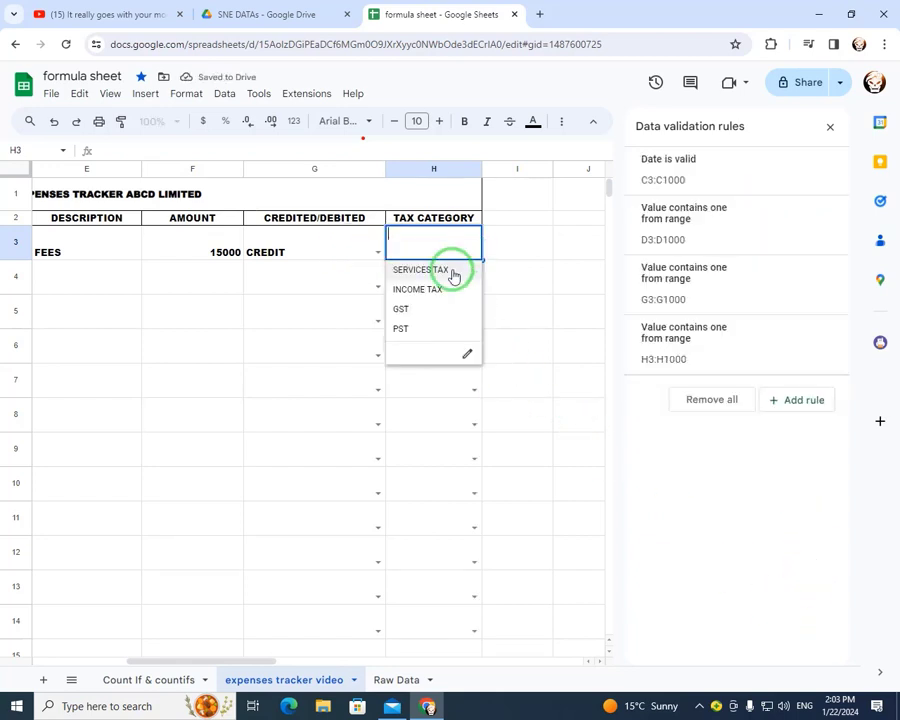
{"action": "left_click", "coordinate": [424, 290]}
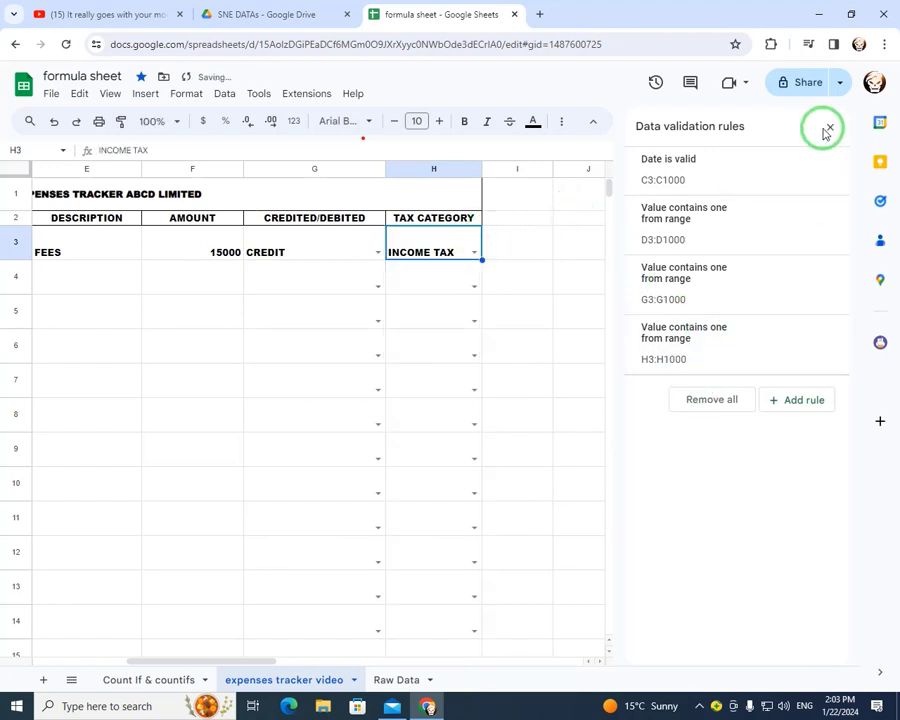
{"action": "left_click", "coordinate": [513, 219]}
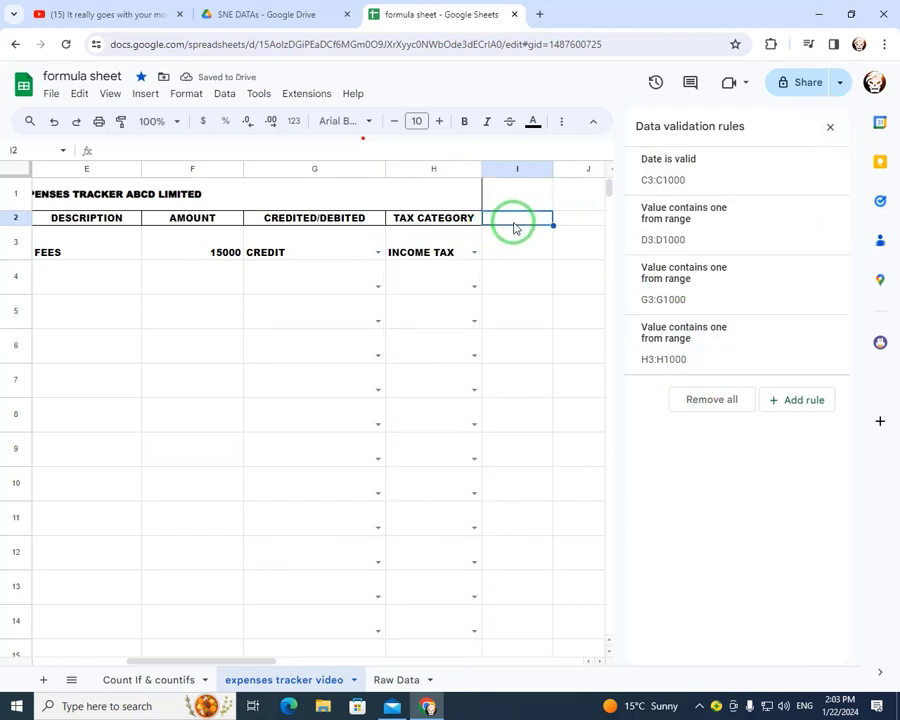
Examine the row 3 entries and how far the dropdowns extend down the category, credited/debited and tax category columns.
{"action": "left_click", "coordinate": [510, 194]}
{"action": "left_click", "coordinate": [508, 217]}
{"action": "left_click", "coordinate": [506, 252]}
{"action": "left_click", "coordinate": [345, 252]}
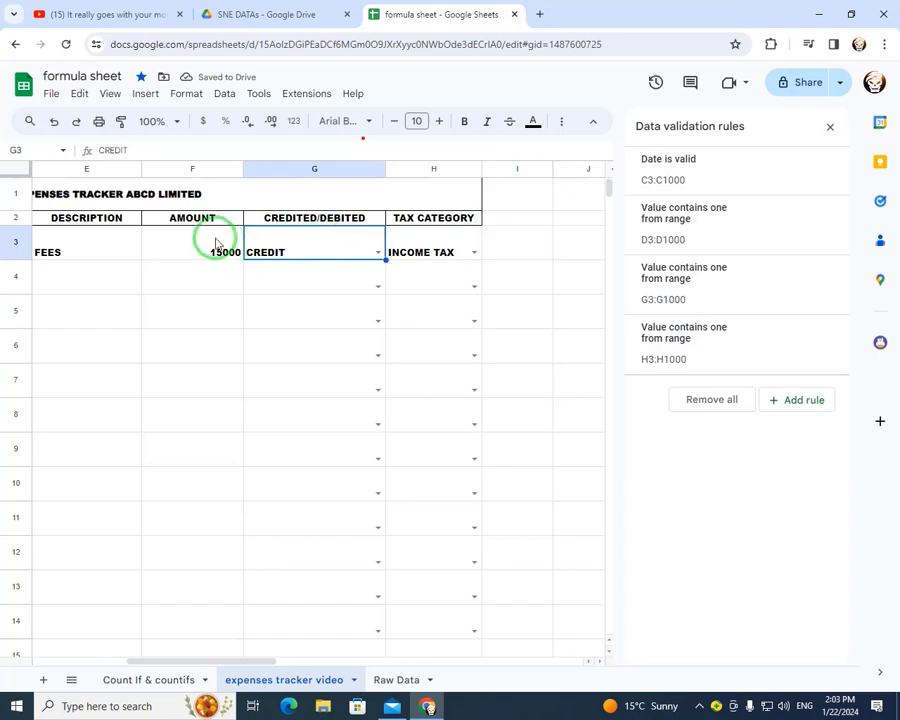
{"action": "left_click", "coordinate": [212, 242]}
{"action": "left_click", "coordinate": [115, 254]}
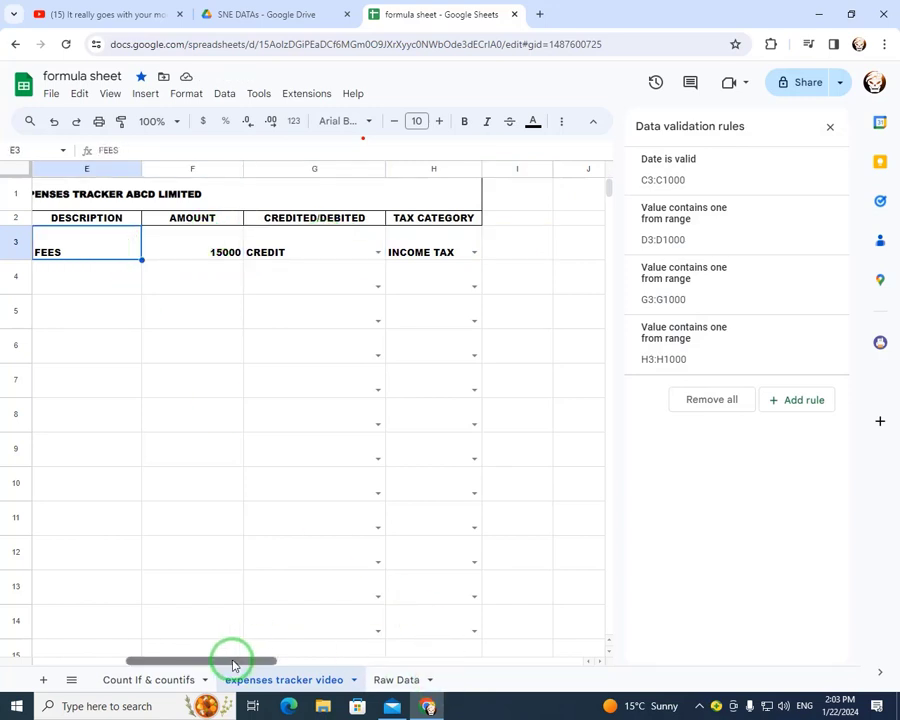
{"action": "left_click_drag", "start_coordinate": [234, 660], "coordinate": [136, 620]}
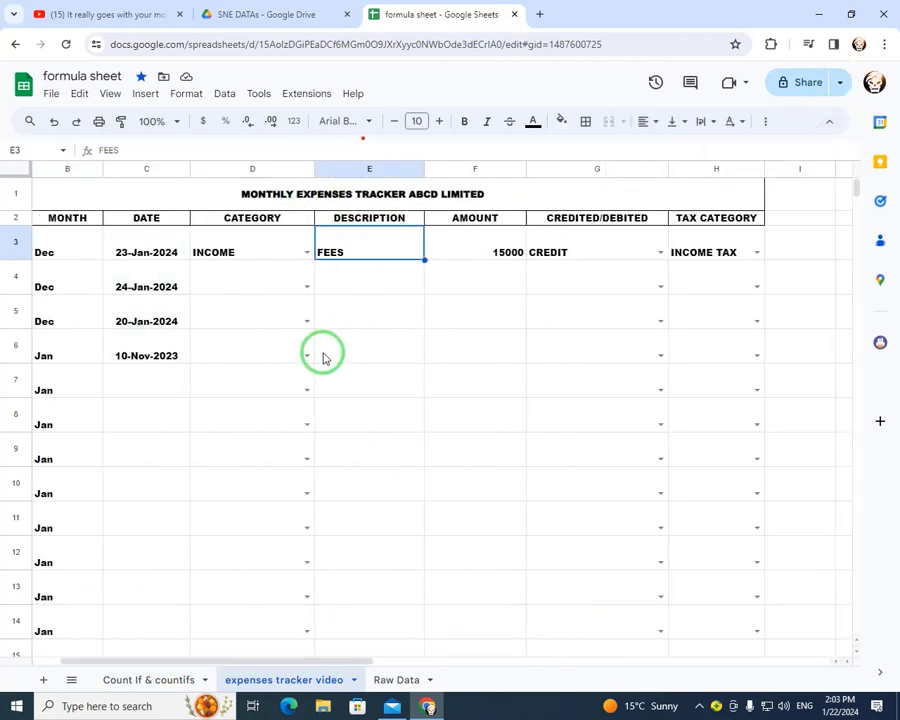
{"action": "scroll", "coordinate": [285, 386], "scroll_direction": "down", "scroll_amount": 3}
{"action": "scroll", "coordinate": [285, 386], "scroll_direction": "down", "scroll_amount": 11}
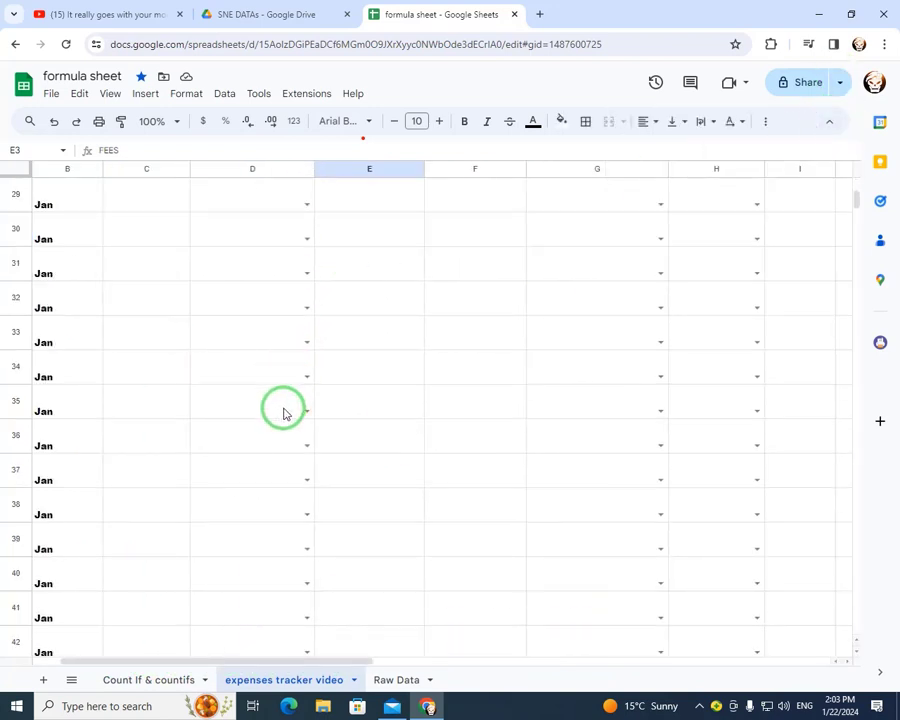
{"action": "scroll", "coordinate": [257, 408], "scroll_direction": "up", "scroll_amount": 13}
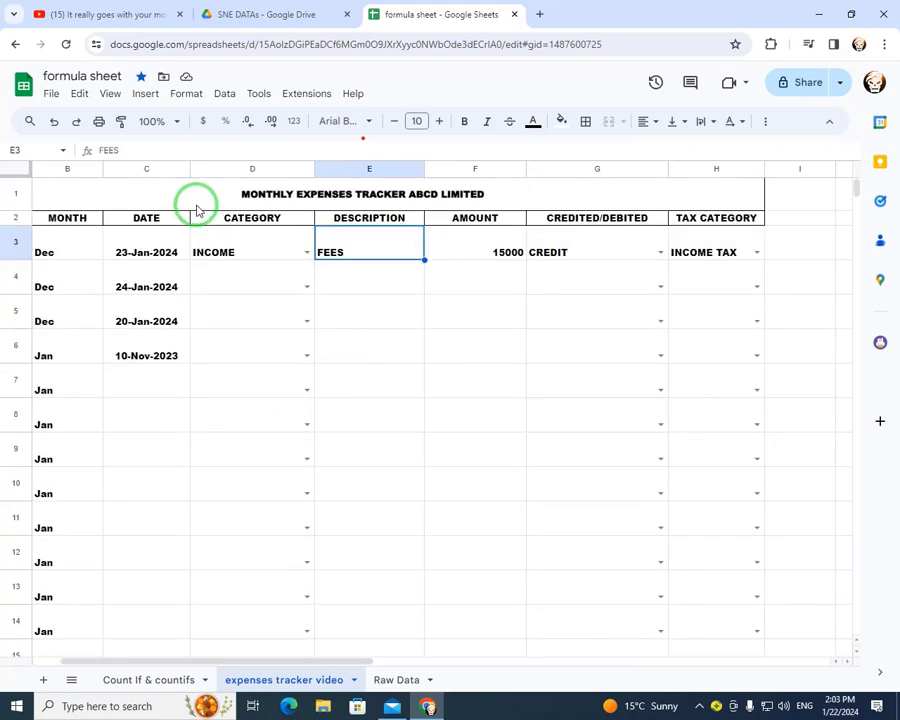
Apply all borders to the whole tracker range A1:H1000.
{"action": "left_click_drag", "start_coordinate": [196, 205], "coordinate": [206, 306]}
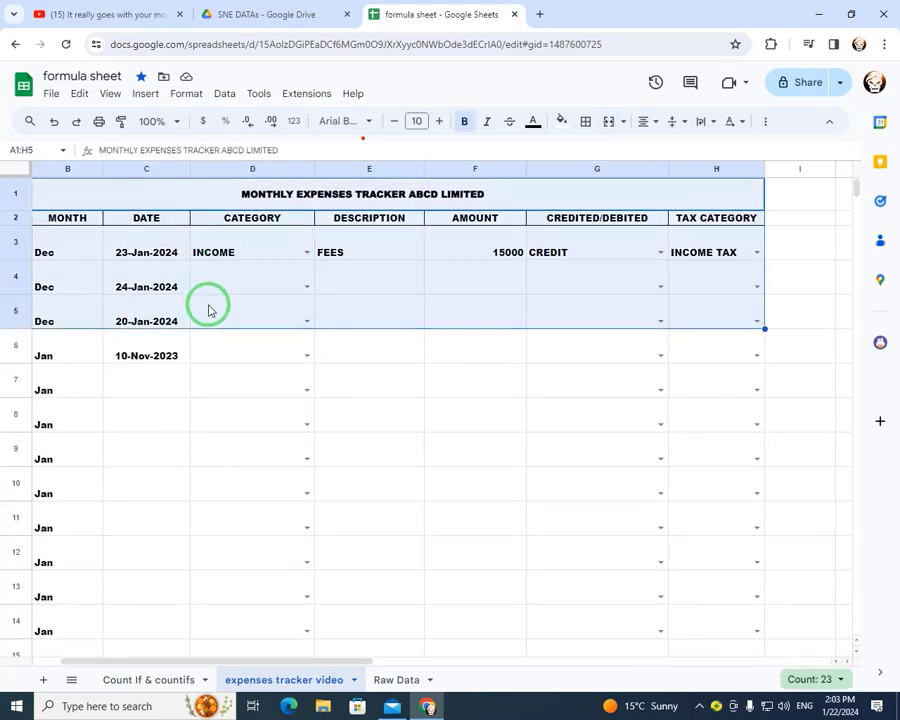
{"action": "key", "text": "ctrl+shift+Down"}
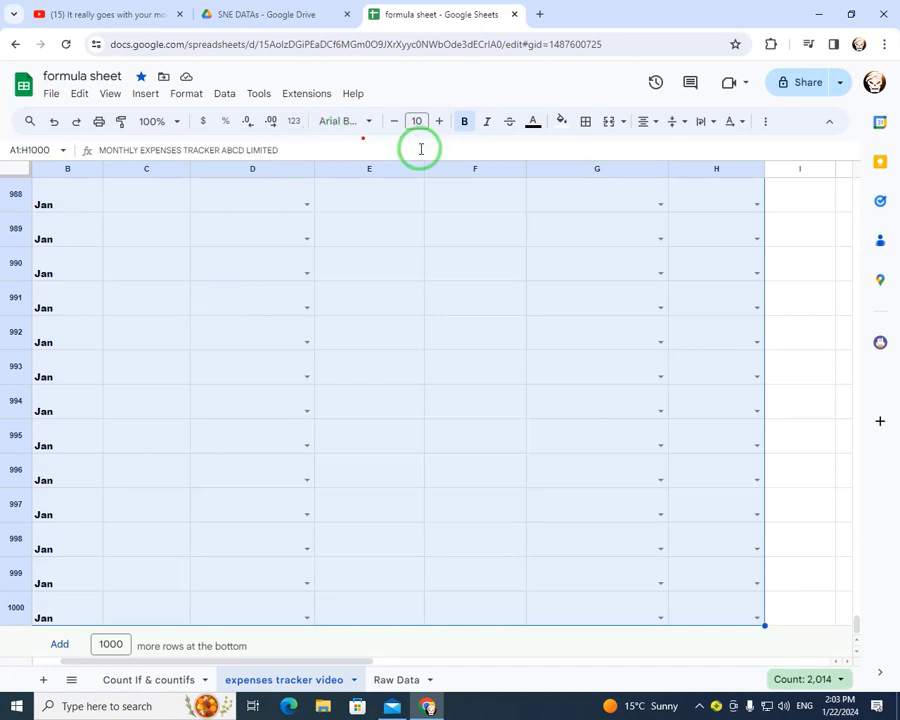
{"action": "left_click", "coordinate": [585, 121]}
{"action": "left_click", "coordinate": [593, 155]}
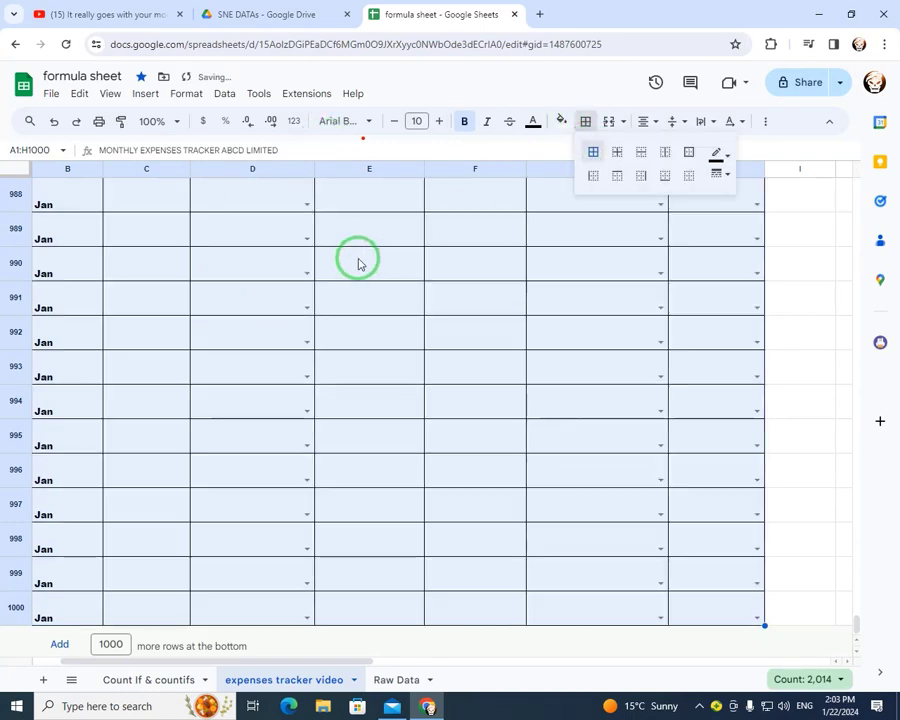
{"action": "left_click", "coordinate": [364, 262]}
{"action": "key", "text": "ctrl+Up"}
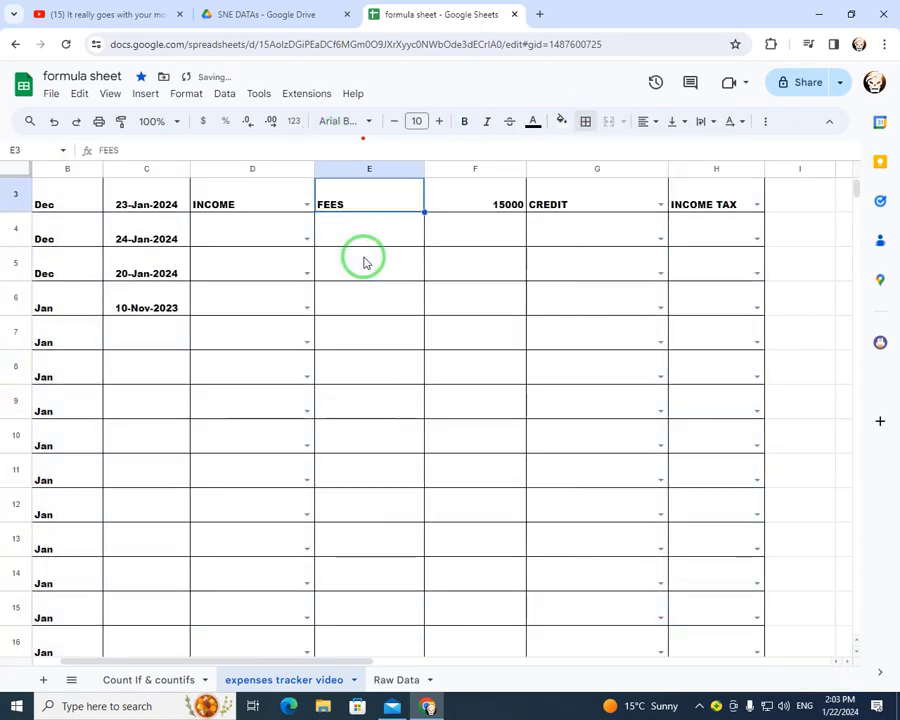
{"action": "key", "text": "ctrl+Up"}
Set the category in D4 to ELECTRICITY BILL from its dropdown.
{"action": "key", "text": "ctrl+Down"}
{"action": "key", "text": "Down"}
{"action": "key", "text": "Left"}
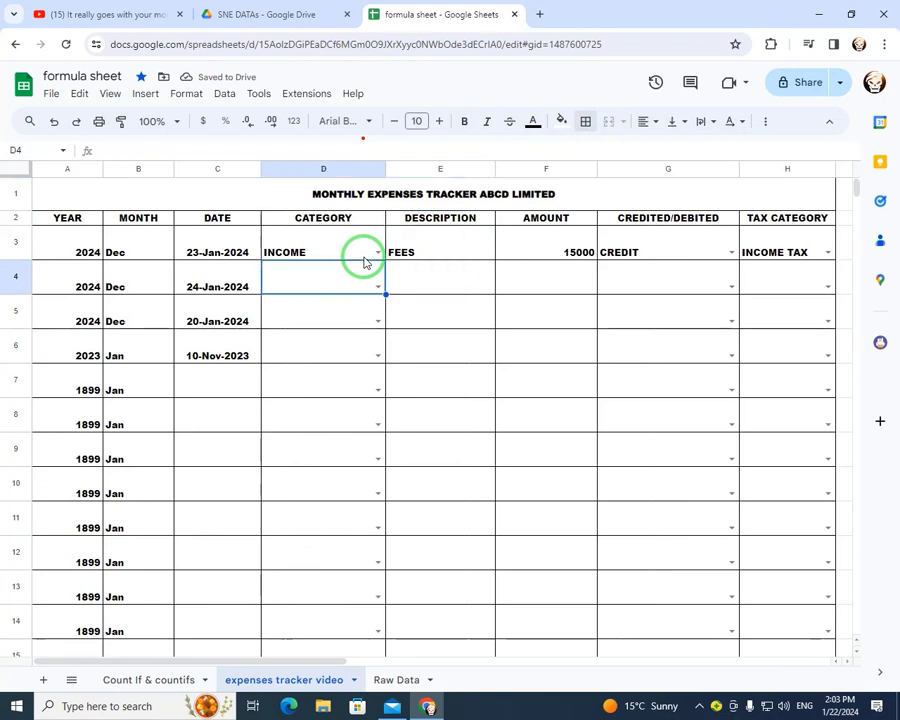
{"action": "key", "text": "Return"}
{"action": "key", "text": "Return"}
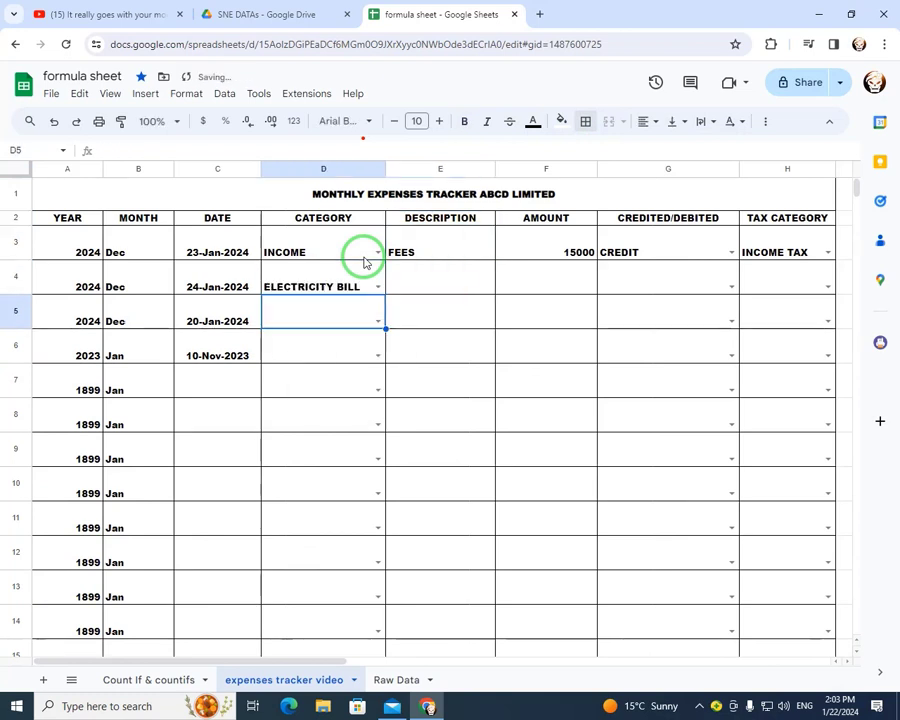
Enter JANUARU as the description in E4 and 12014 as the amount in F4.
{"action": "key", "text": "Right"}
{"action": "type", "text": "N"}
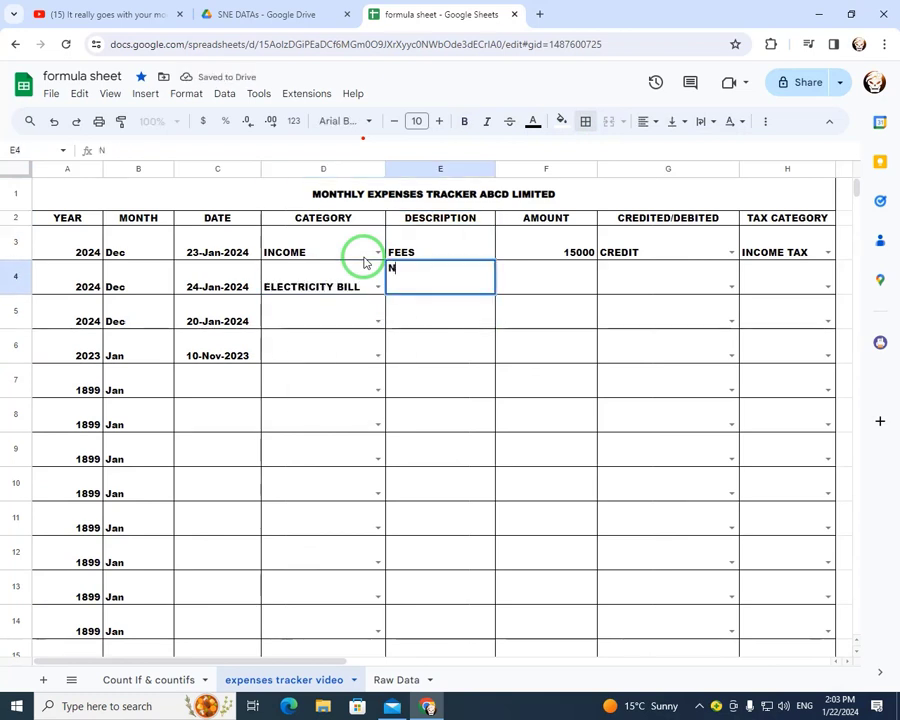
{"action": "key", "text": "BackSpace"}
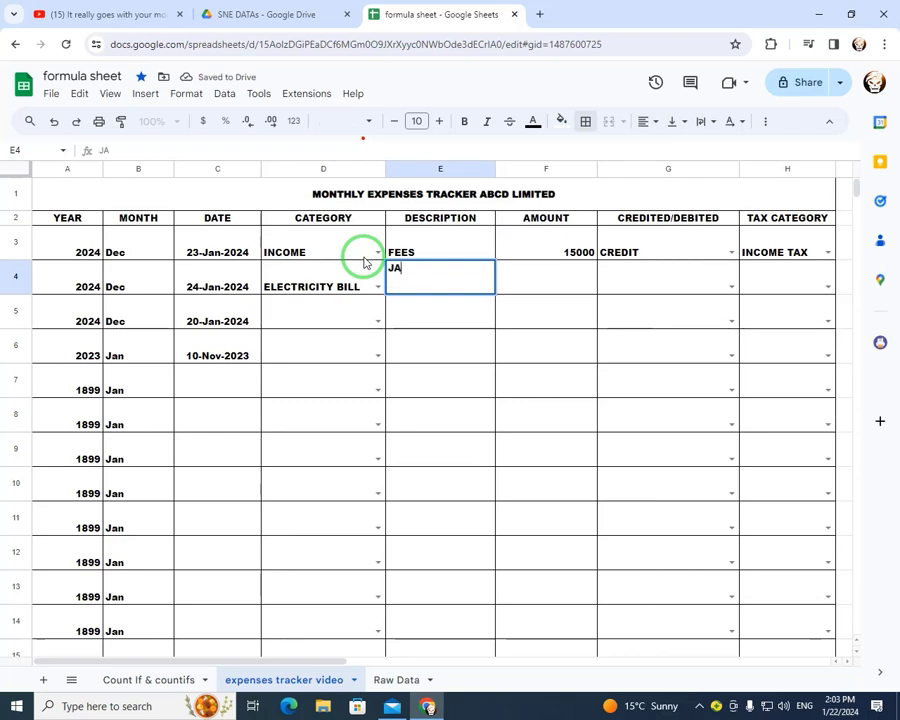
{"action": "type", "text": "JANUAS"}
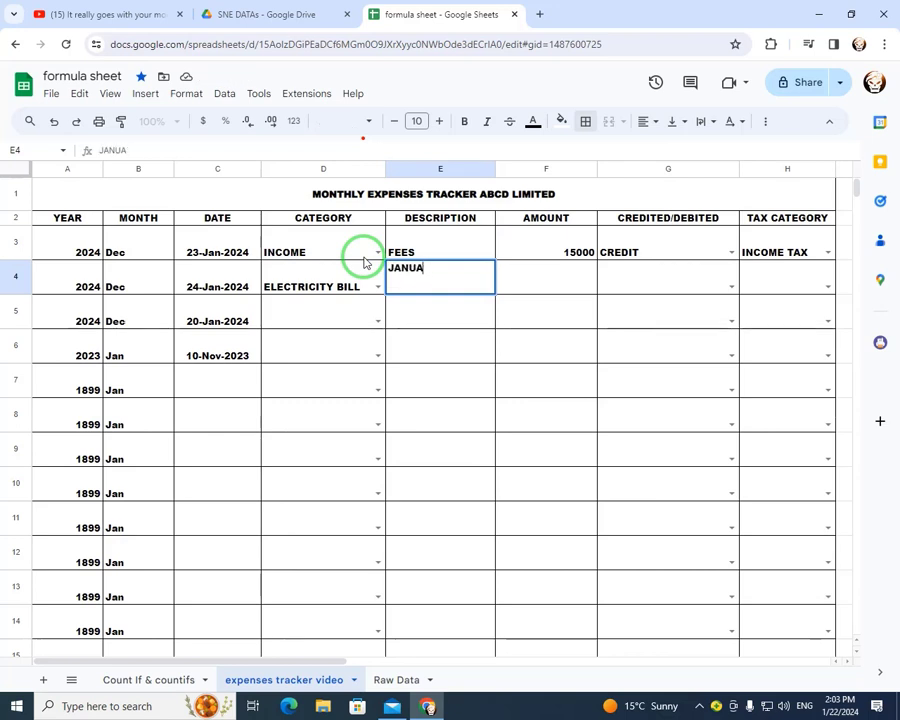
{"action": "key", "text": "Tab"}
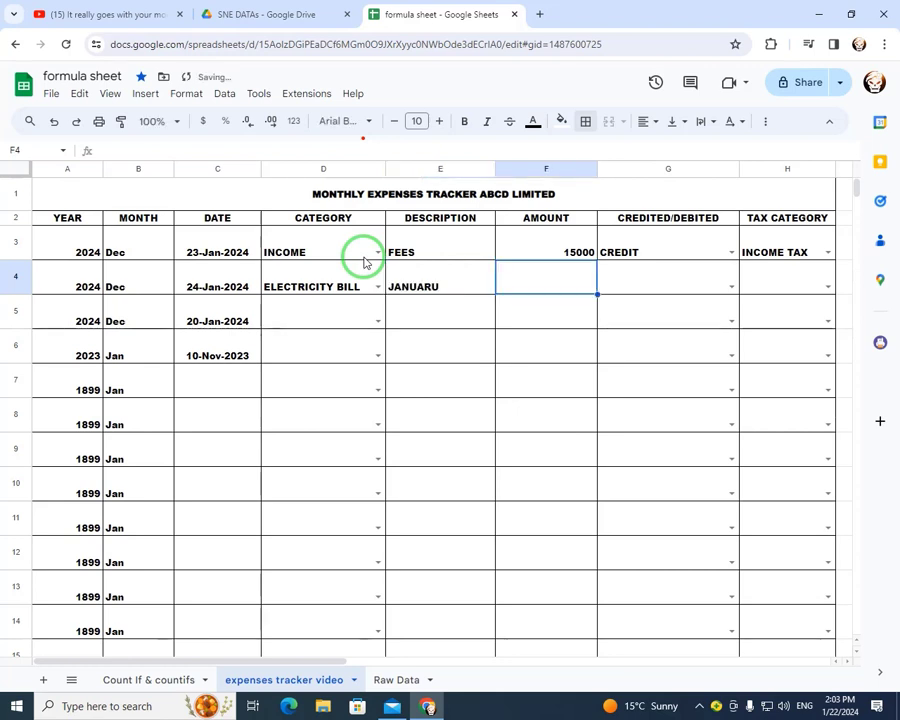
{"action": "type", "text": "120"}
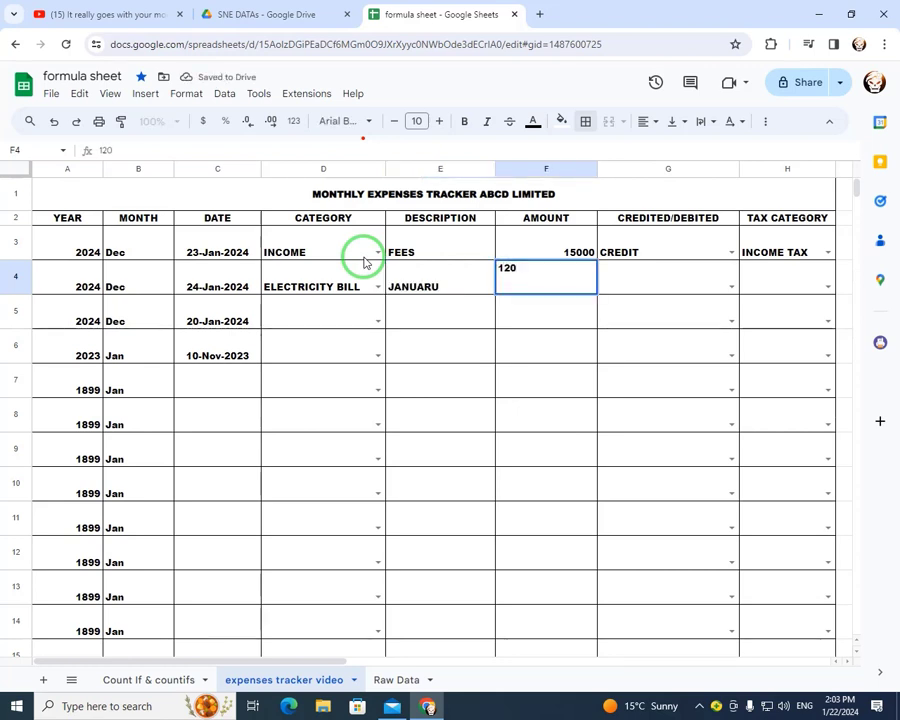
{"action": "type", "text": "14"}
{"action": "key", "text": "Return"}
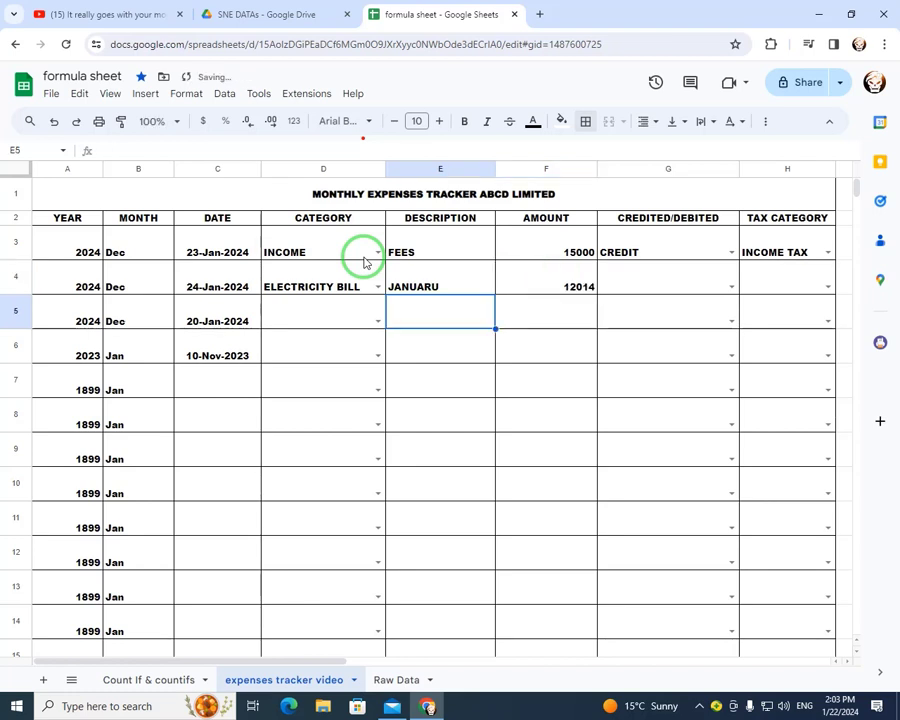
{"action": "key", "text": "Up"}
{"action": "key", "text": "Right"}
{"action": "key", "text": "Right"}
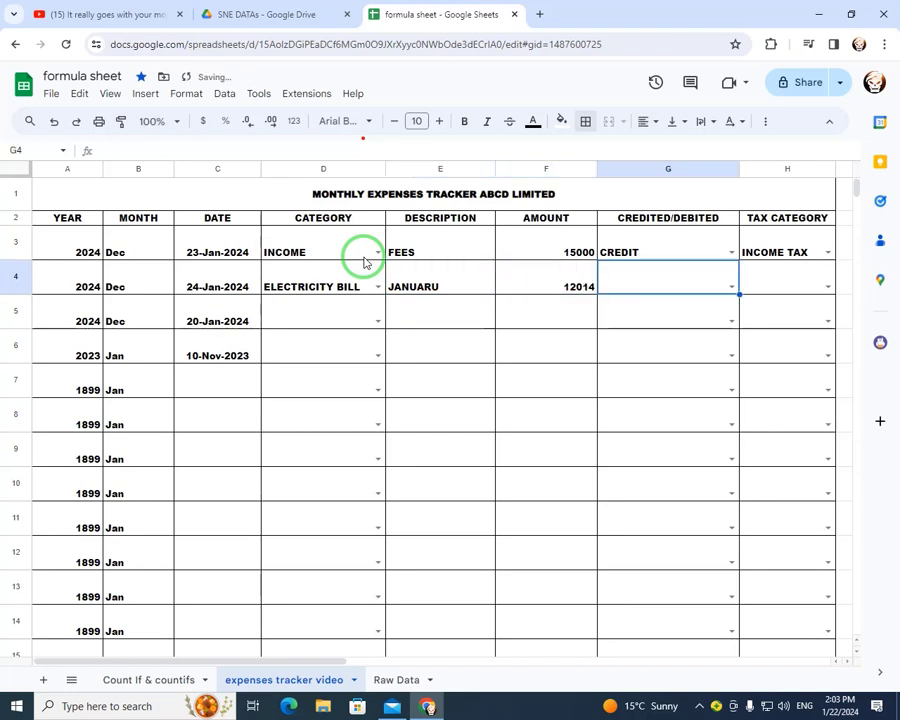
{"action": "key", "text": "Right"}
{"action": "key", "text": "Right"}
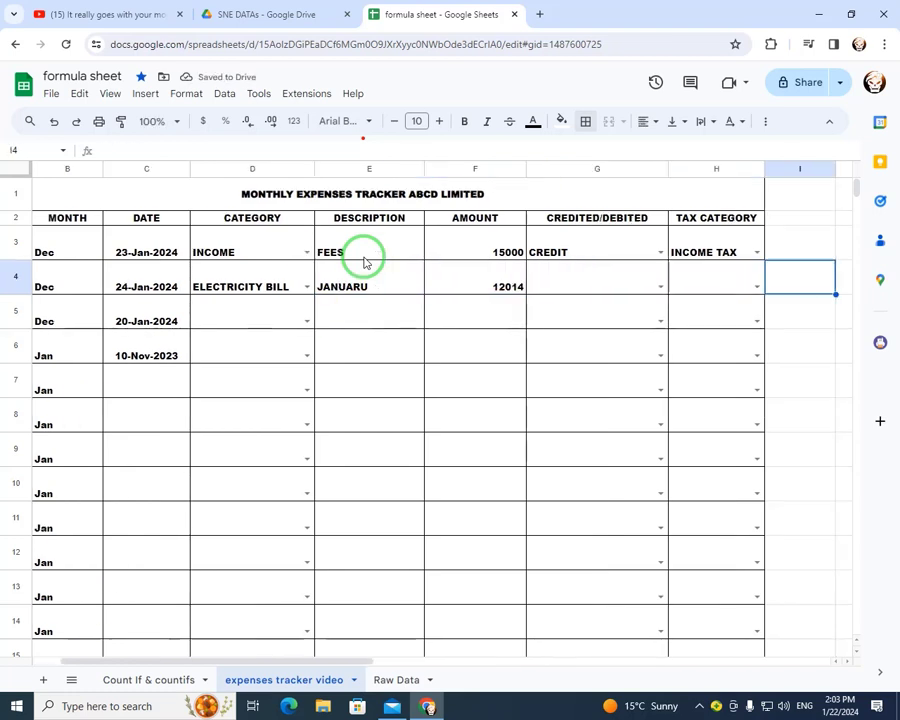
Set the category in D5 to SALARIES from its dropdown.
{"action": "key", "text": "Down"}
{"action": "key", "text": "Left"}
{"action": "key", "text": "Left"}
{"action": "key", "text": "Left"}
{"action": "key", "text": "Left"}
{"action": "key", "text": "Left"}
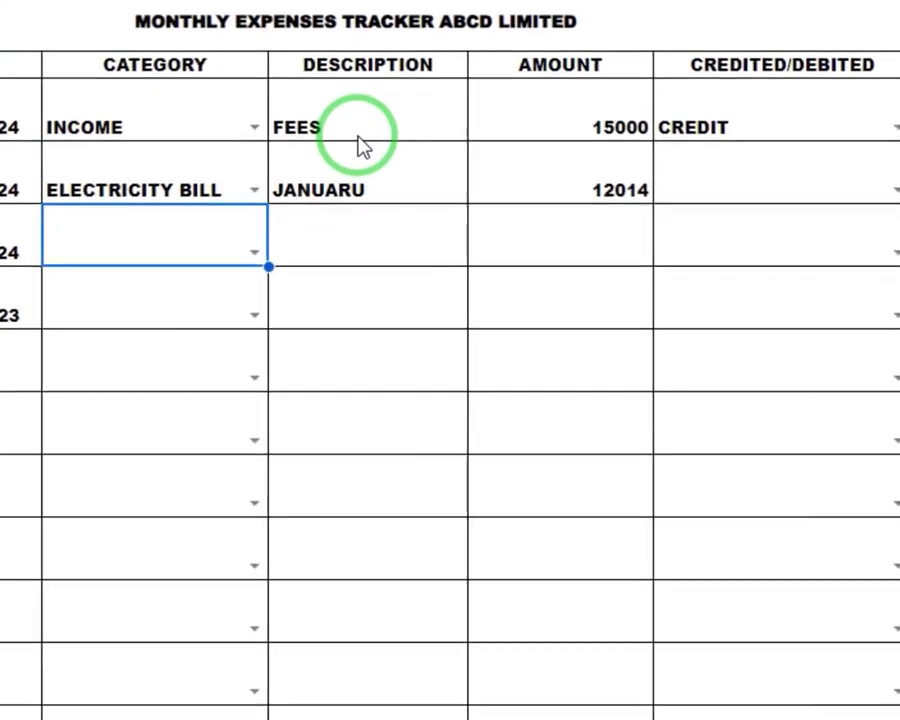
{"action": "key", "text": "Return"}
{"action": "key", "text": "Down"}
{"action": "key", "text": "Down"}
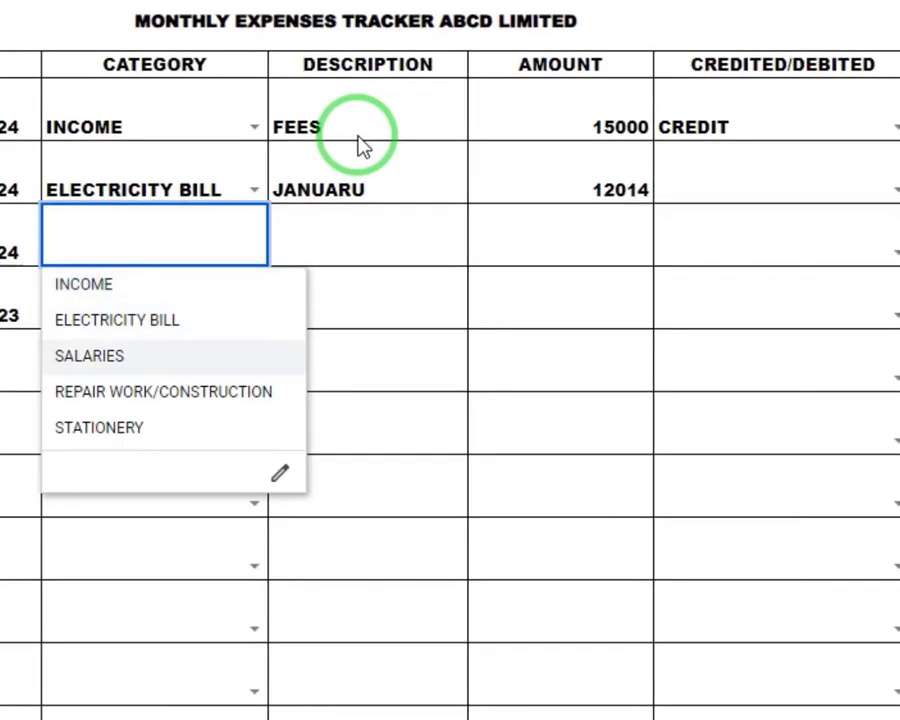
{"action": "key", "text": "Return"}
Enter 5000 as the amount in F5 for the salaries entry.
{"action": "key", "text": "Up"}
{"action": "key", "text": "Right"}
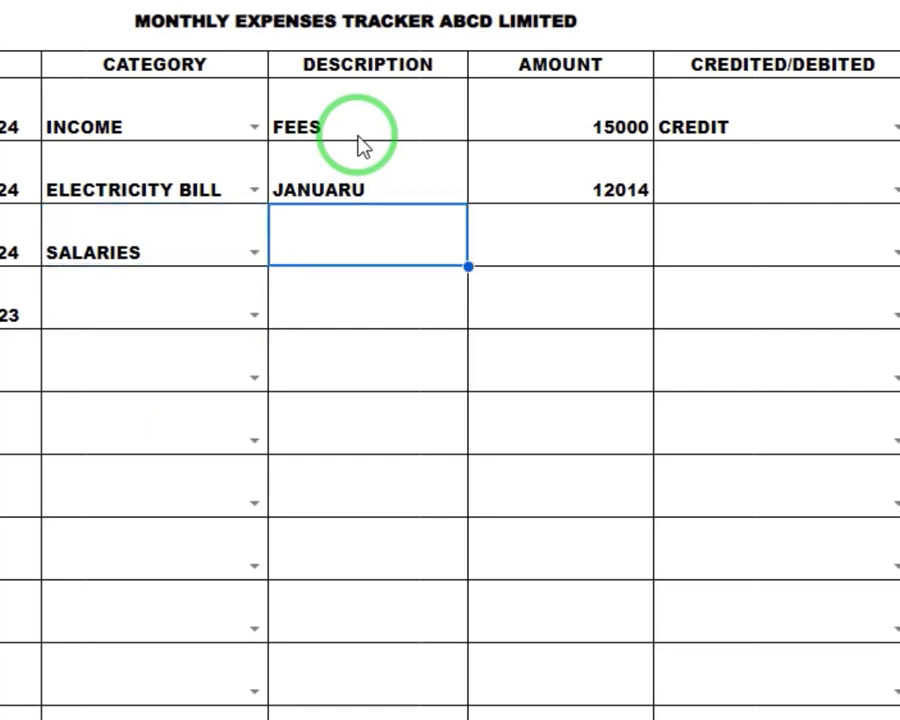
{"action": "key", "text": "Right"}
{"action": "type", "text": "50"}
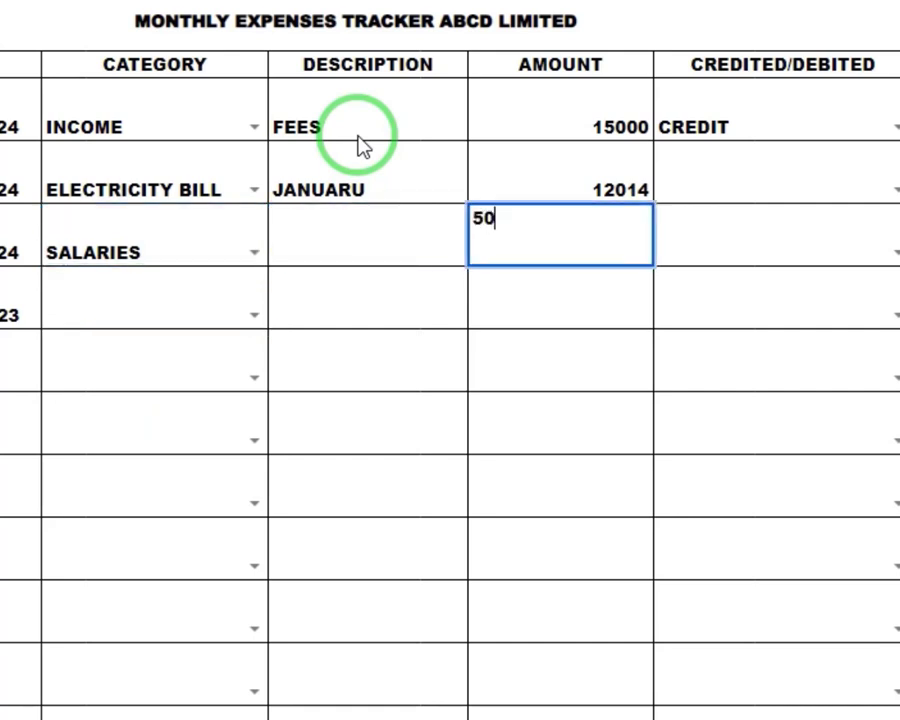
{"action": "key", "text": "Right"}
Correct the electricity bill's description in E4 to JANUARY.
{"action": "key", "text": "Left"}
{"action": "key", "text": "Left"}
{"action": "key", "text": "Up"}
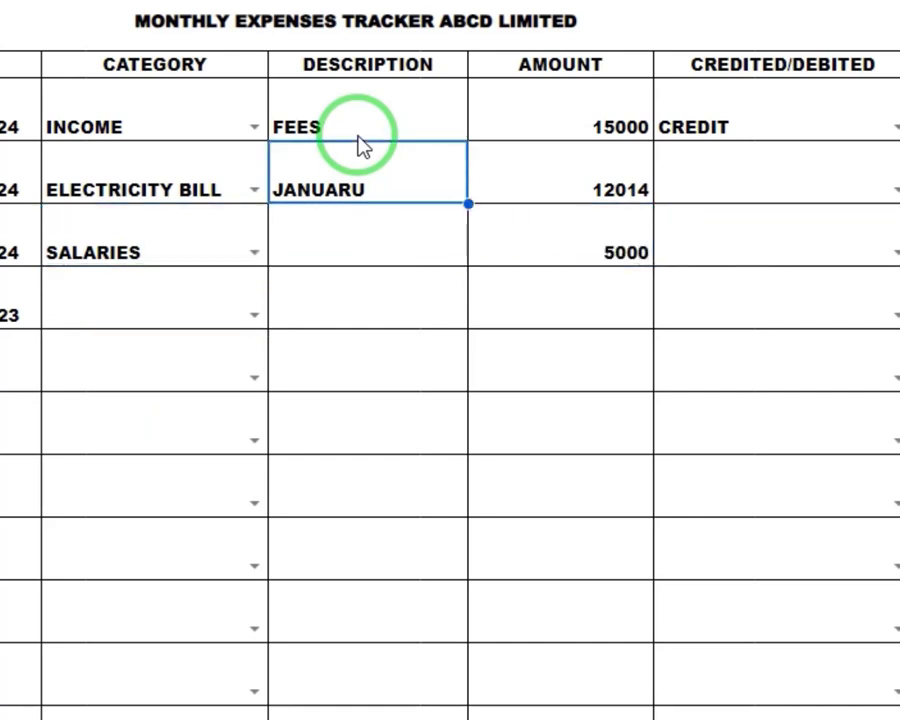
{"action": "key", "text": "Return"}
{"action": "key", "text": "BackSpace"}
{"action": "key", "text": "Return"}
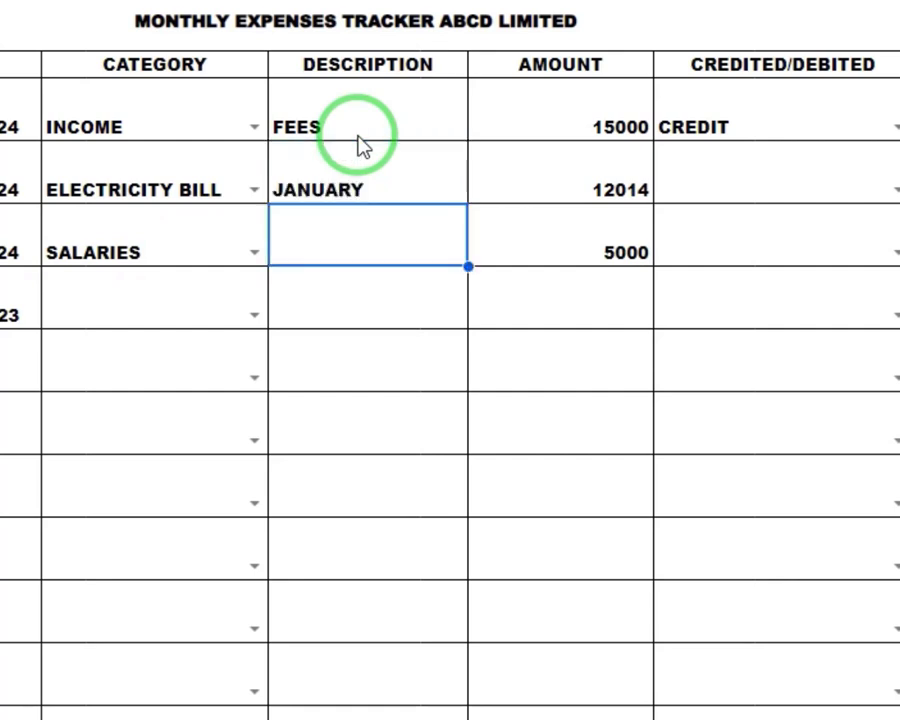
Enter PERSON 1 as the description of the salaries entry in E5.
{"action": "type", "text": "PERS"}
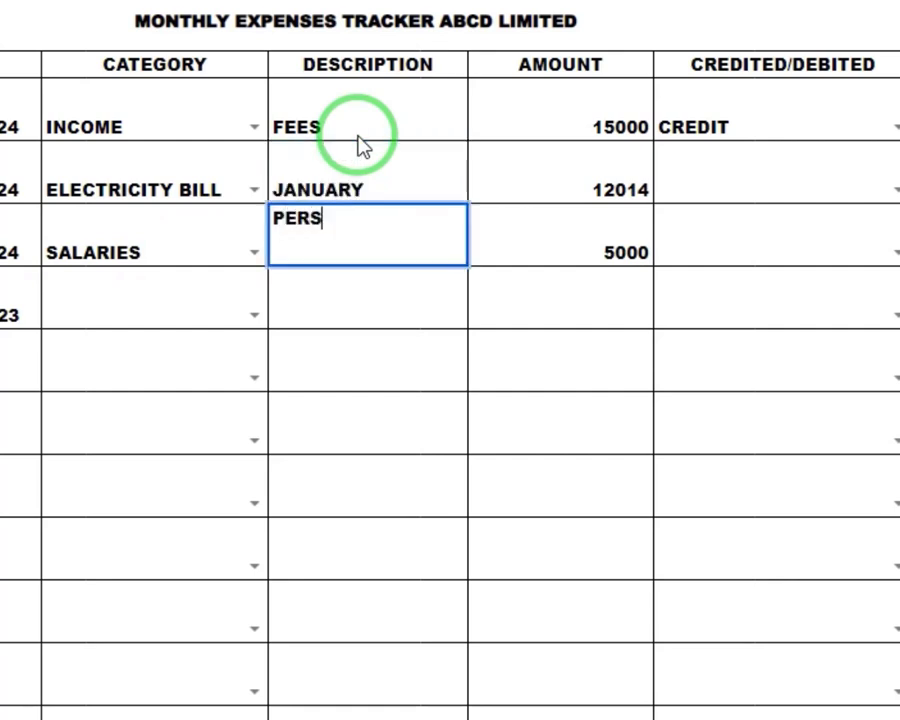
{"action": "type", "text": "ON 1"}
{"action": "key", "text": "Return"}
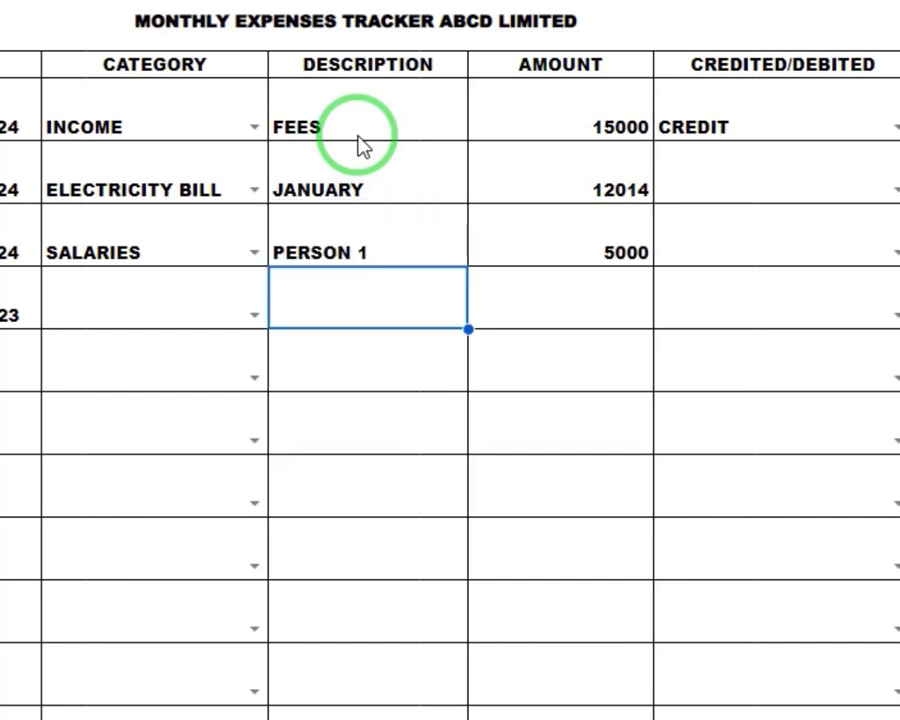
{"action": "key", "text": "Up"}
{"action": "key", "text": "Right"}
{"action": "key", "text": "Up"}
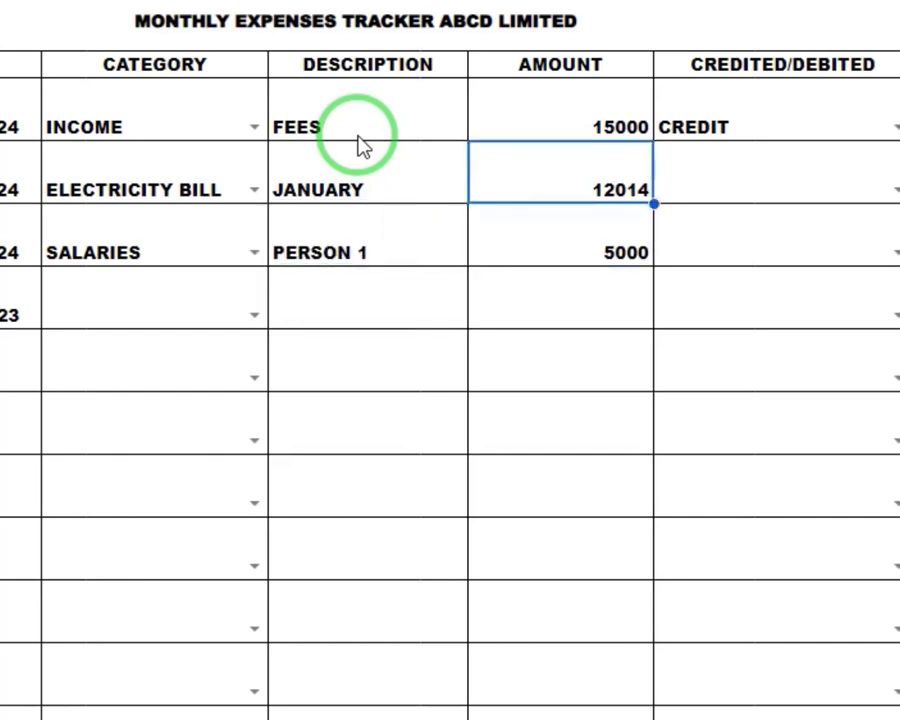
{"action": "key", "text": "Left"}
{"action": "key", "text": "Down"}
{"action": "key", "text": "Left"}
{"action": "key", "text": "Down"}
{"action": "key", "text": "Left"}
{"action": "key", "text": "Return"}
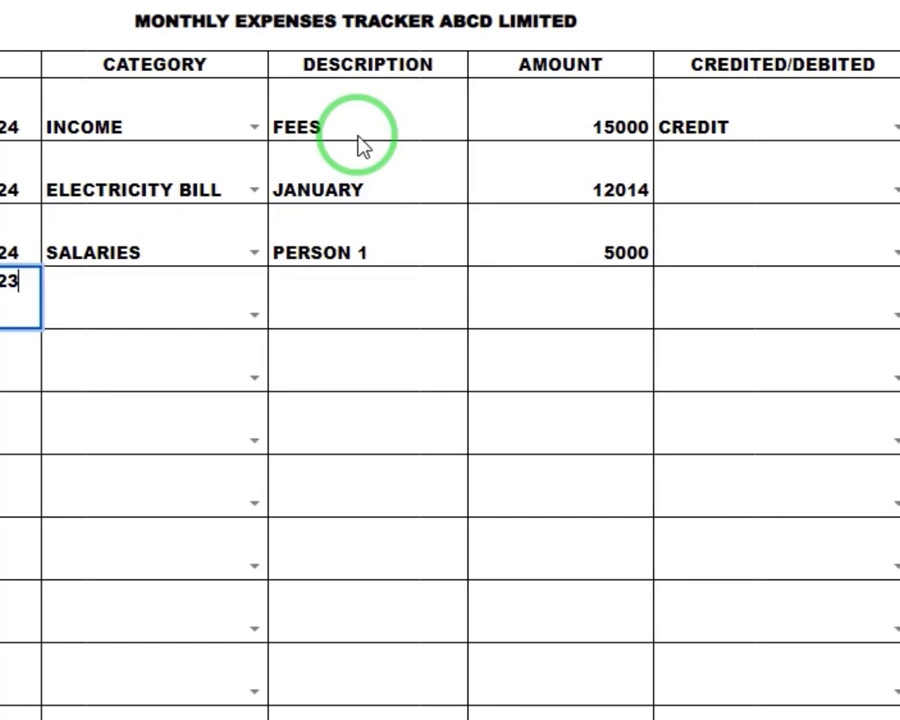
{"action": "left_click", "coordinate": [2, 400]}
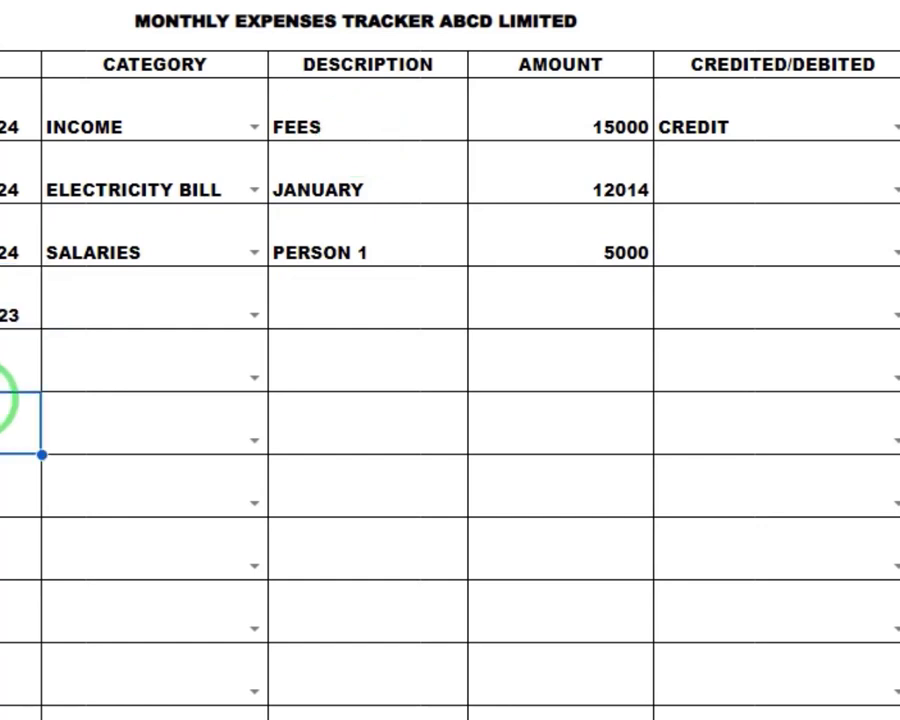
Change the date in C6 to 24-Jan-2024 using the date picker.
{"action": "double_click", "coordinate": [6, 296]}
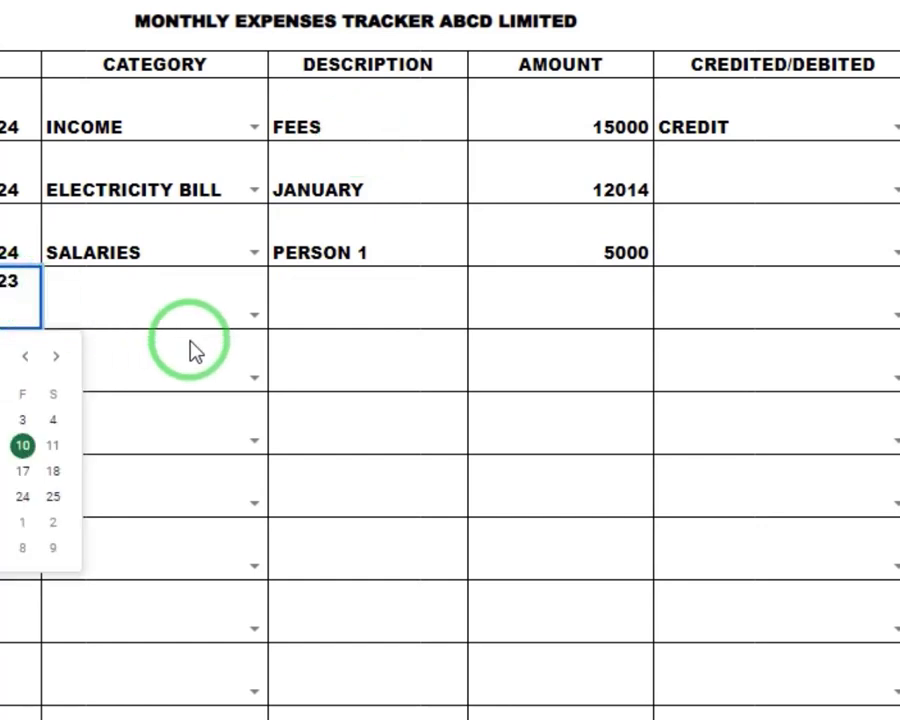
{"action": "left_click", "coordinate": [56, 356]}
{"action": "left_click", "coordinate": [56, 356]}
{"action": "left_click", "coordinate": [25, 357]}
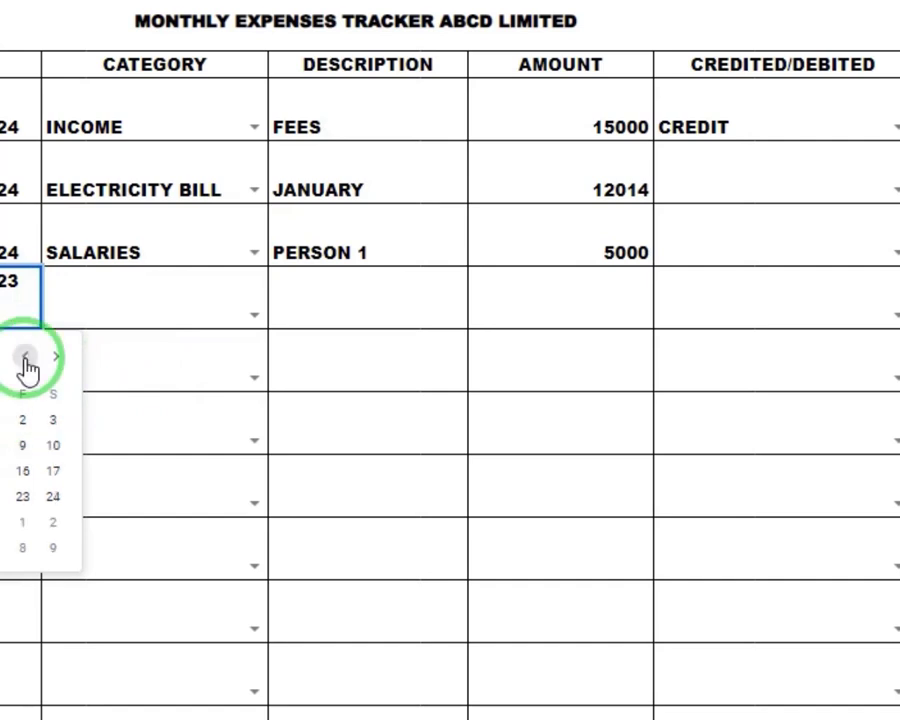
{"action": "left_click", "coordinate": [25, 357]}
{"action": "left_click", "coordinate": [2, 486]}
Set the category in D6 to INCOME from its dropdown.
{"action": "left_click", "coordinate": [186, 303]}
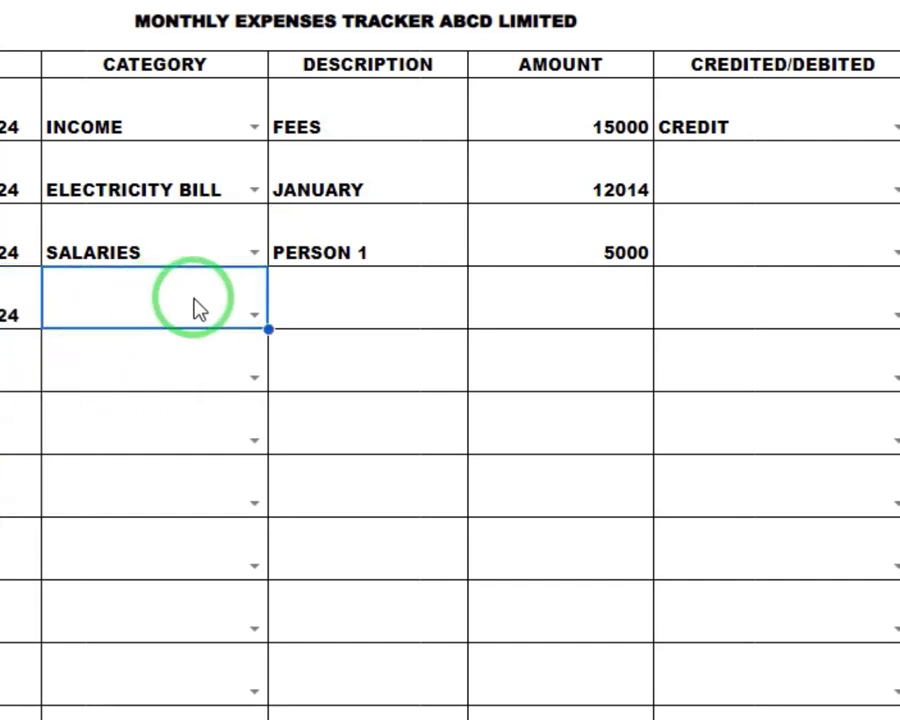
{"action": "left_click", "coordinate": [256, 316]}
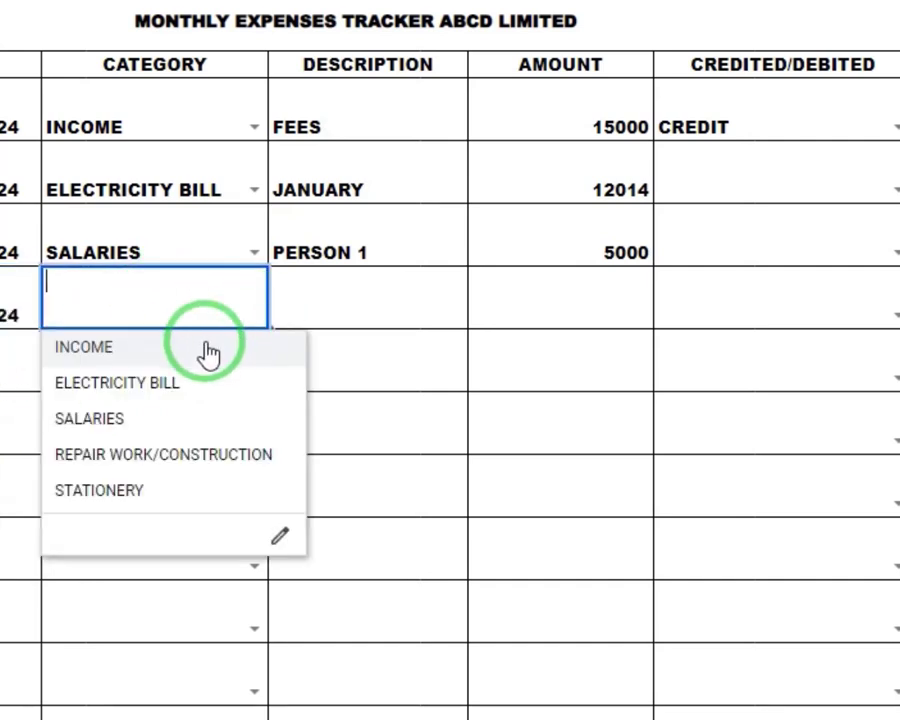
{"action": "left_click", "coordinate": [233, 342]}
{"action": "left_click", "coordinate": [322, 305]}
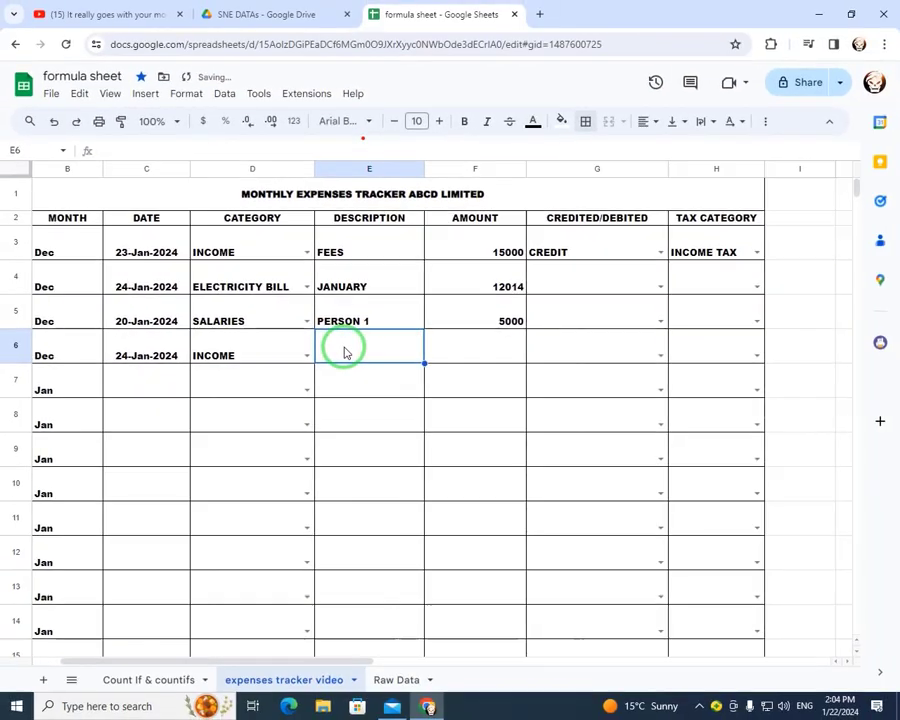
{"action": "type", "text": "3"}
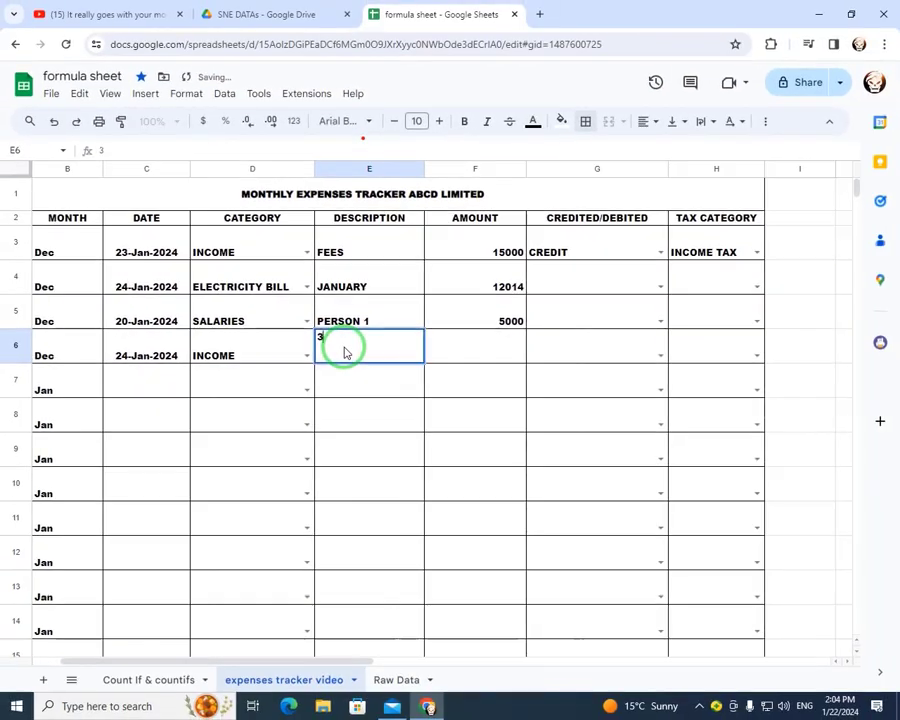
{"action": "type", "text": "0000"}
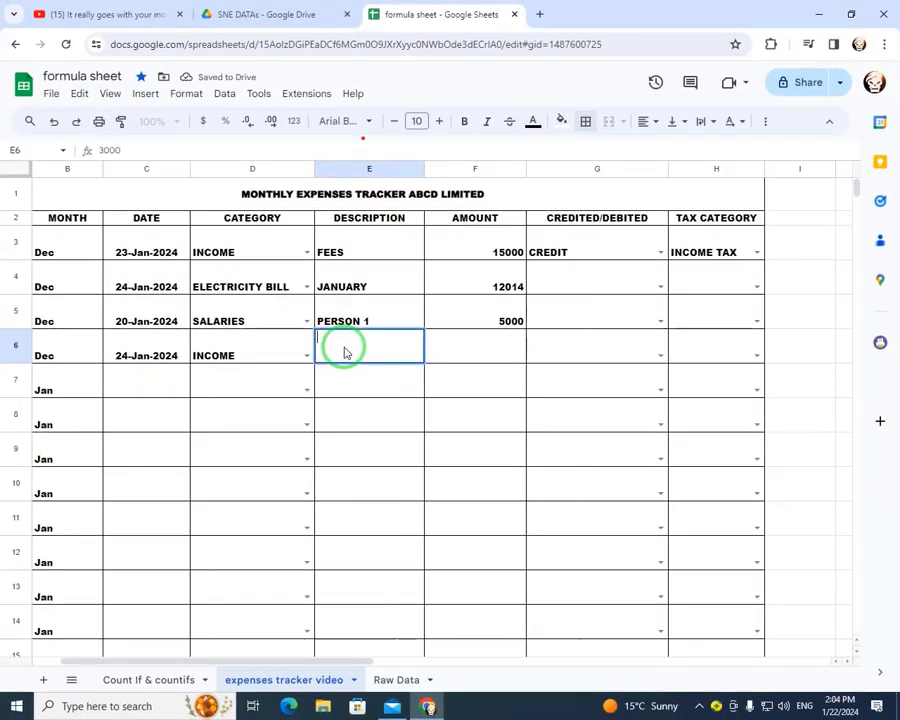
Enter 30000 as the amount in F6 and FEES as the description in E6 for the second income entry.
{"action": "key", "text": "Tab"}
{"action": "type", "text": "30"}
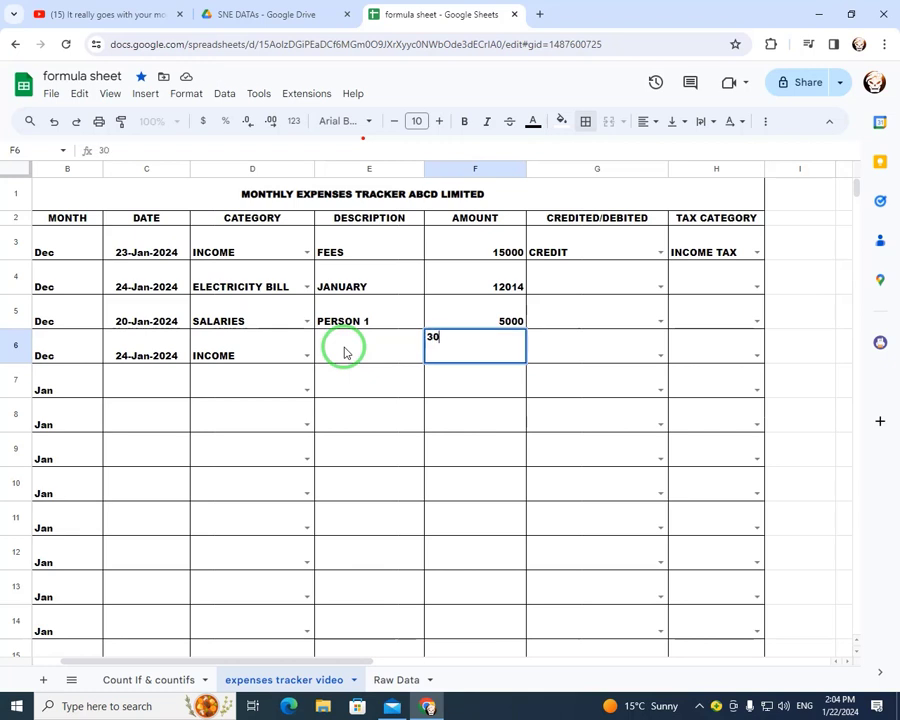
{"action": "left_click", "coordinate": [344, 352]}
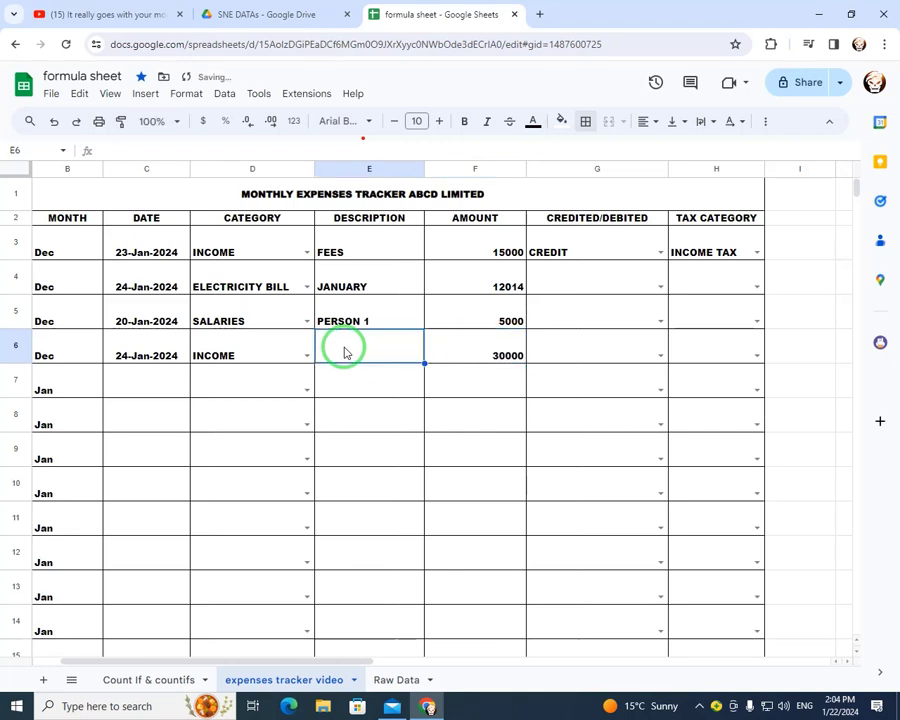
{"action": "type", "text": "FEES"}
{"action": "key", "text": "Tab"}
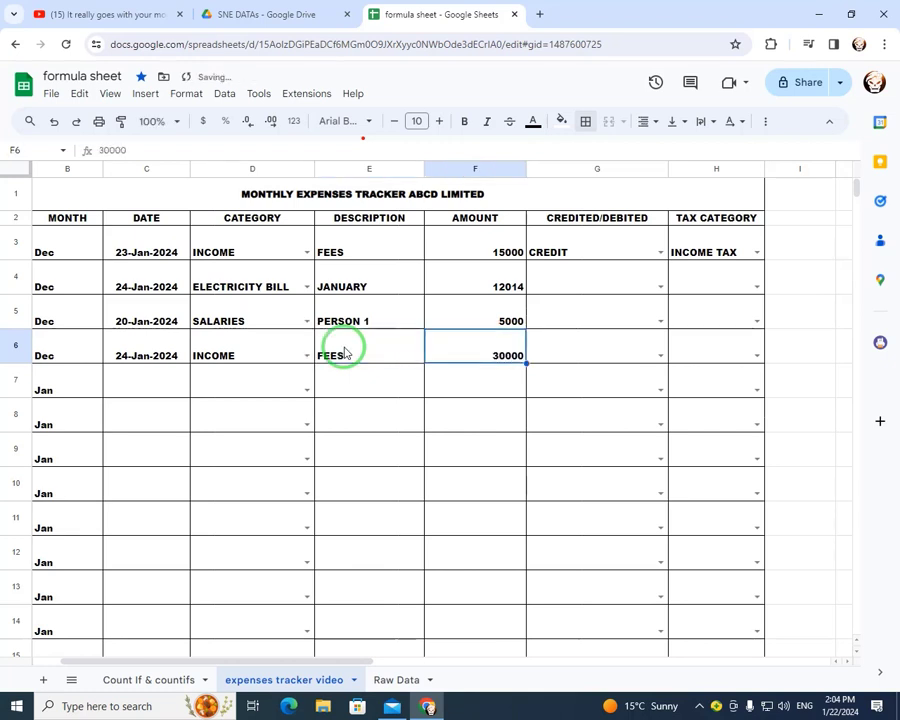
Set the credited/debited value of the second income entry in G6 to CREDIT.
{"action": "left_click", "coordinate": [624, 252]}
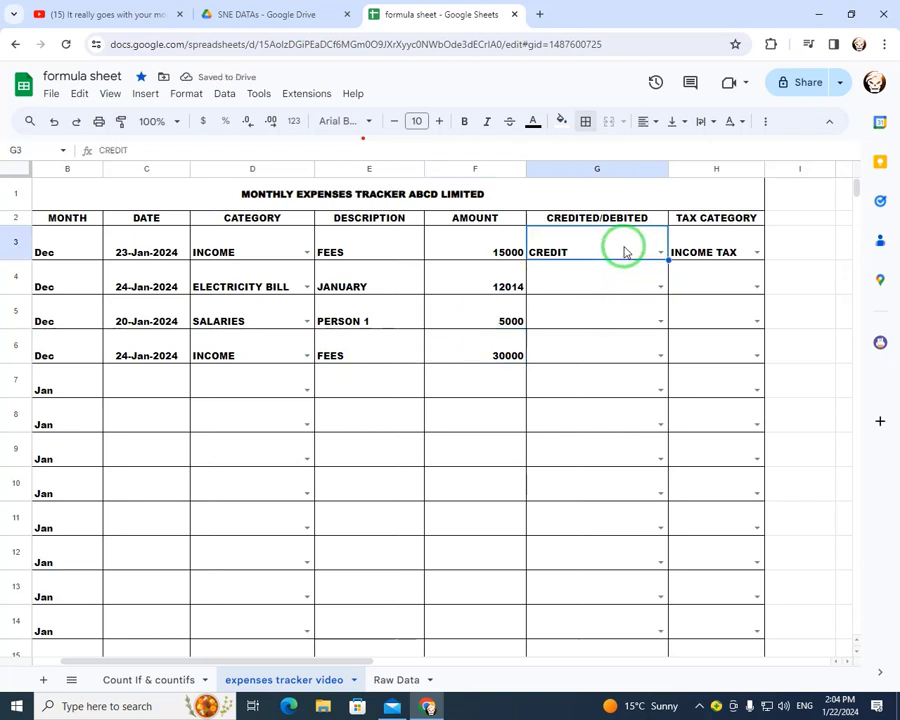
{"action": "key", "text": "ctrl+c"}
{"action": "key", "text": "Down"}
{"action": "key", "text": "Down"}
{"action": "key", "text": "Down"}
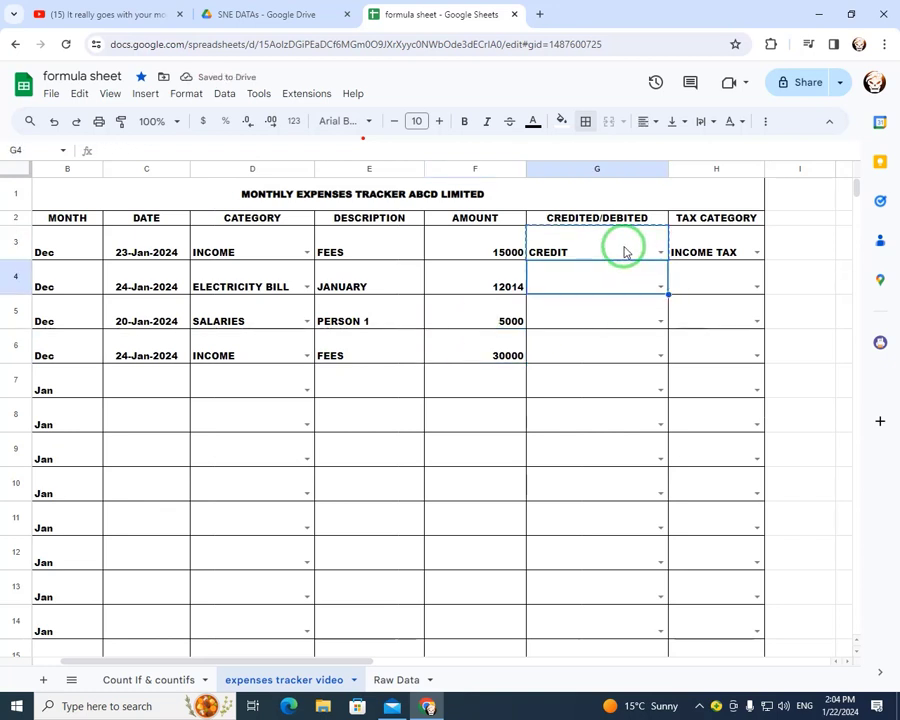
{"action": "key", "text": "Return"}
{"action": "key", "text": "Down"}
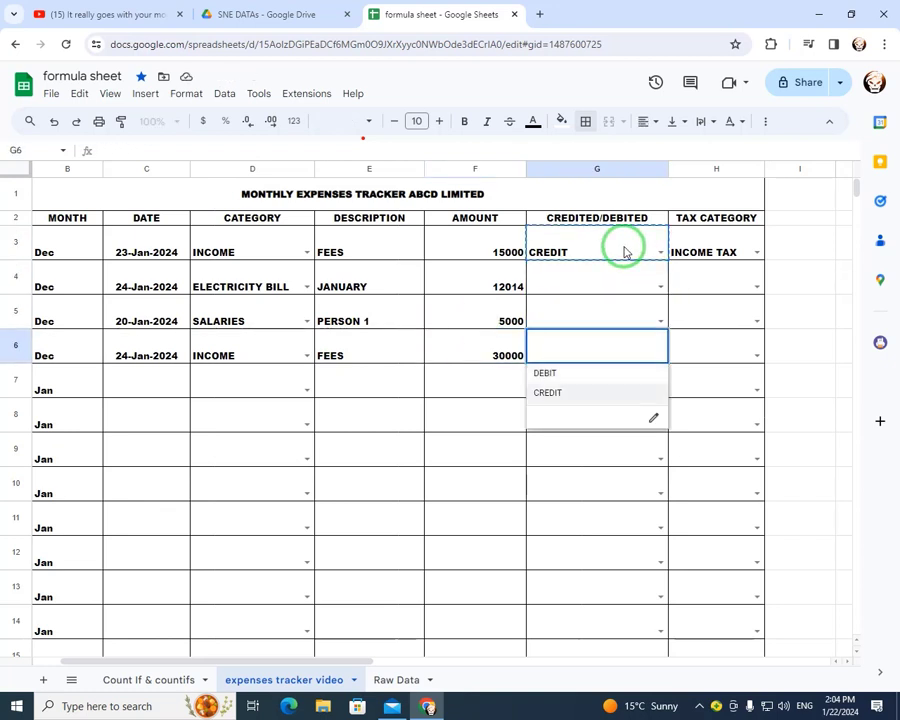
{"action": "key", "text": "Return"}
Mark the electricity bill in G4 and the salaries entry in G5 as DEBIT.
{"action": "key", "text": "Up"}
{"action": "key", "text": "Up"}
{"action": "key", "text": "Up"}
{"action": "key", "text": "Return"}
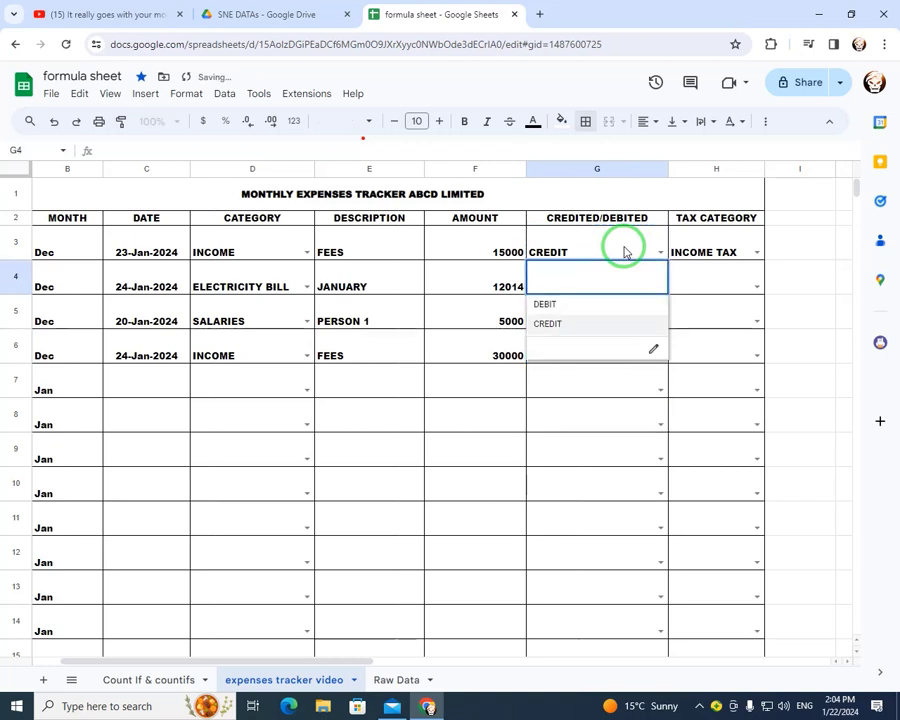
{"action": "key", "text": "Return"}
{"action": "key", "text": "Return"}
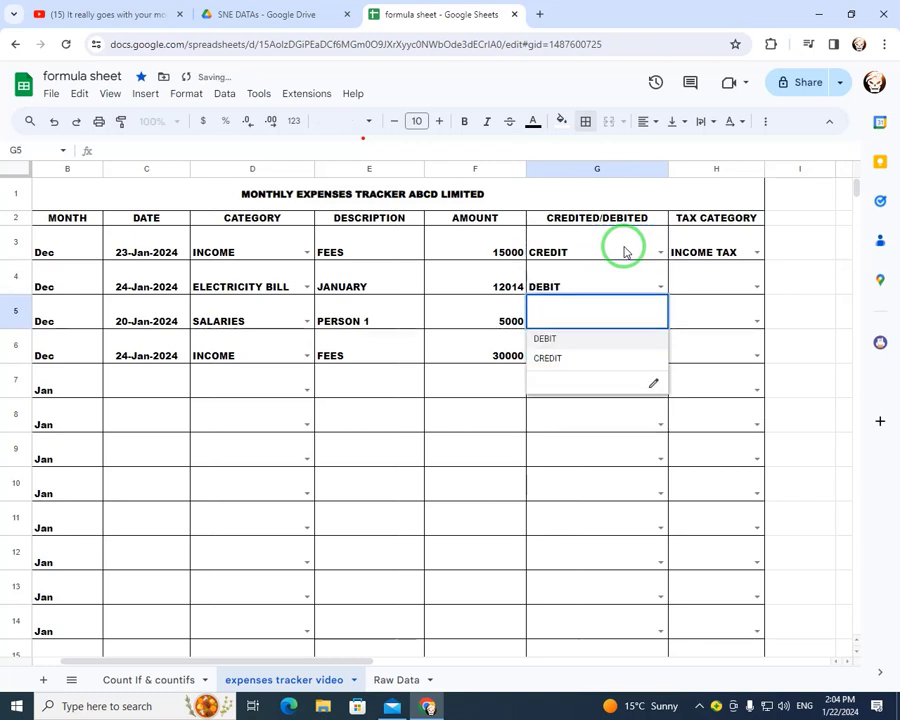
{"action": "key", "text": "Return"}
{"action": "key", "text": "Right"}
{"action": "key", "text": "Up"}
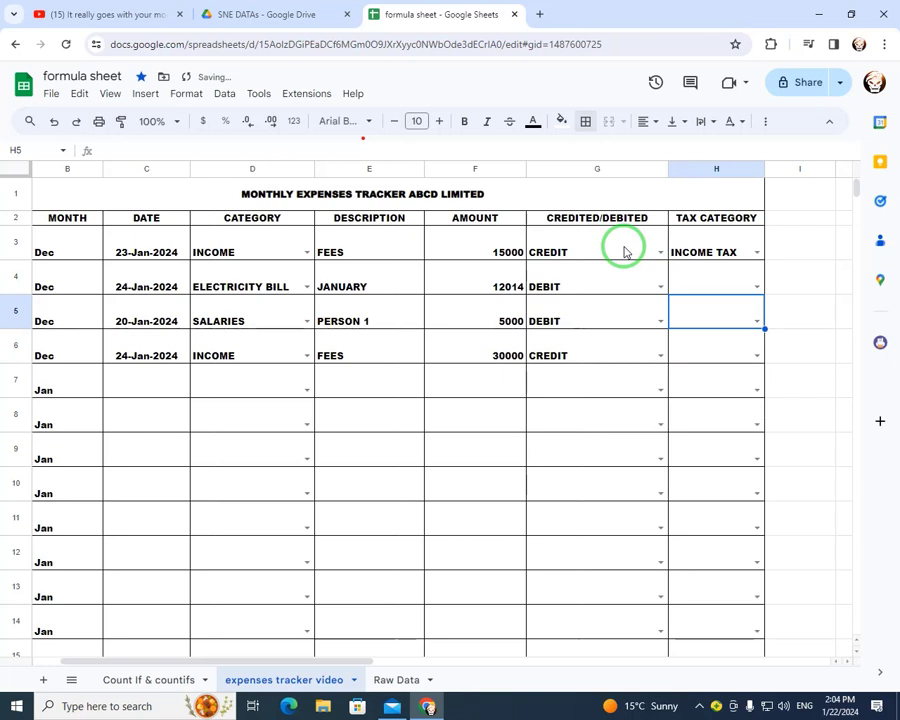
{"action": "key", "text": "Return"}
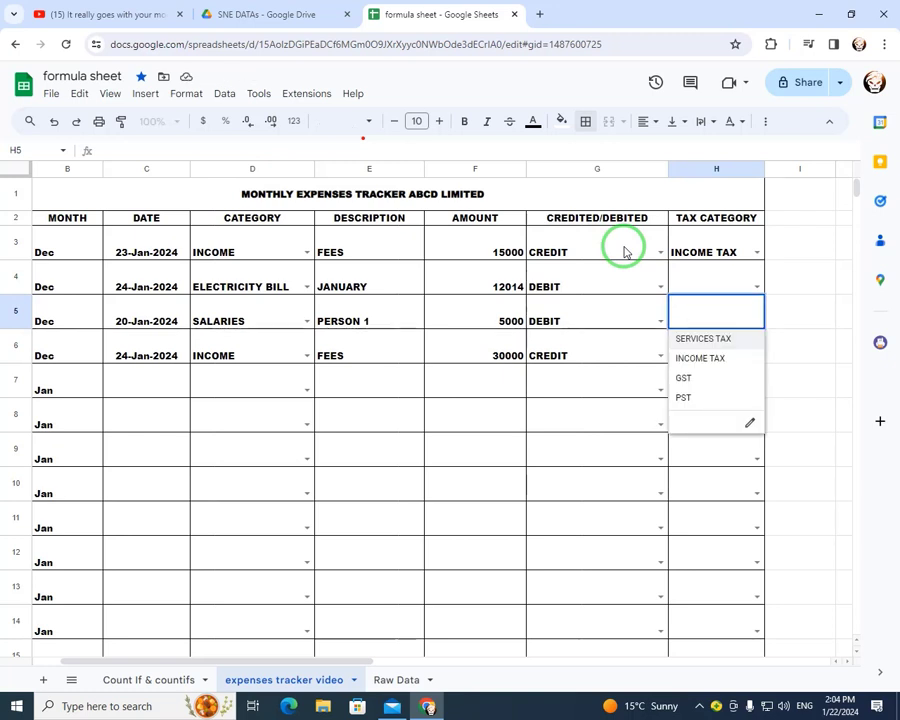
{"action": "key", "text": "Return"}
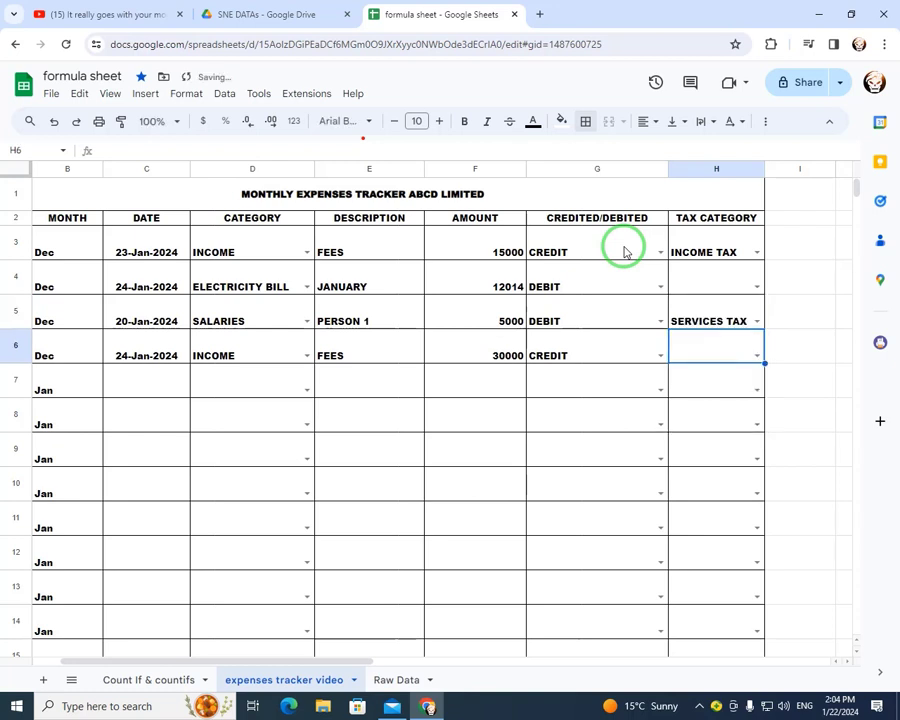
{"action": "key", "text": "Up"}
{"action": "key", "text": "Delete"}
{"action": "key", "text": "Up"}
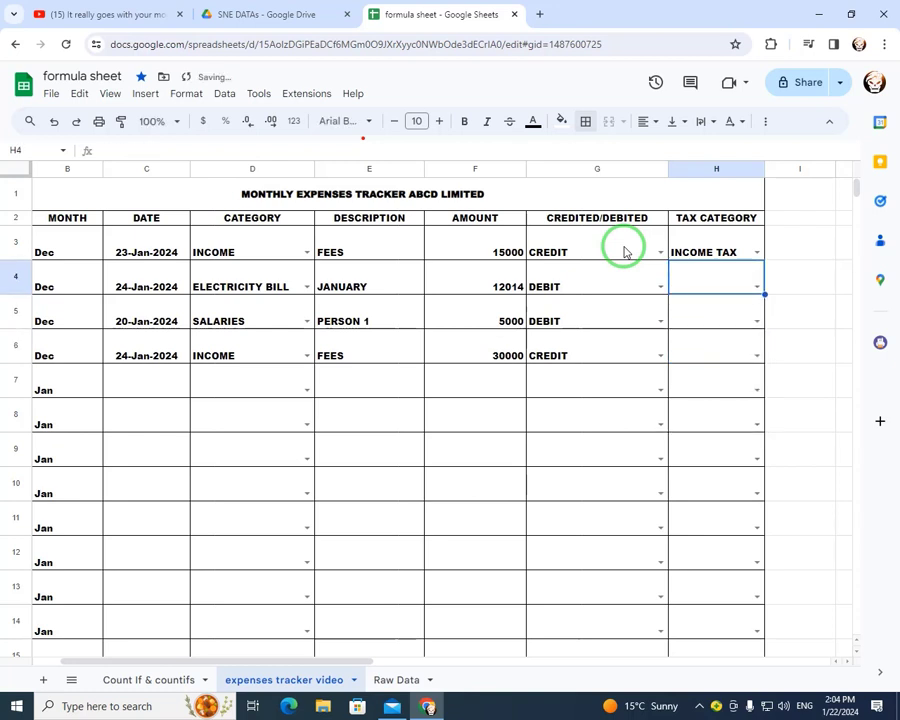
{"action": "key", "text": "Down"}
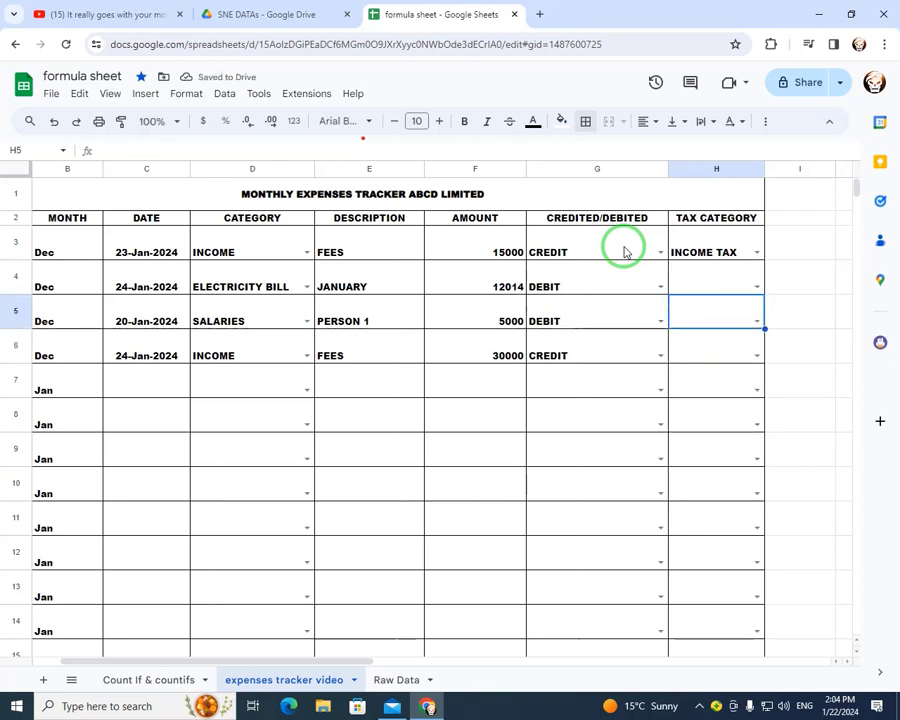
Add NON TAXABLE to the list of tax categories in D6 of the Raw Data sheet.
{"action": "left_click", "coordinate": [396, 676]}
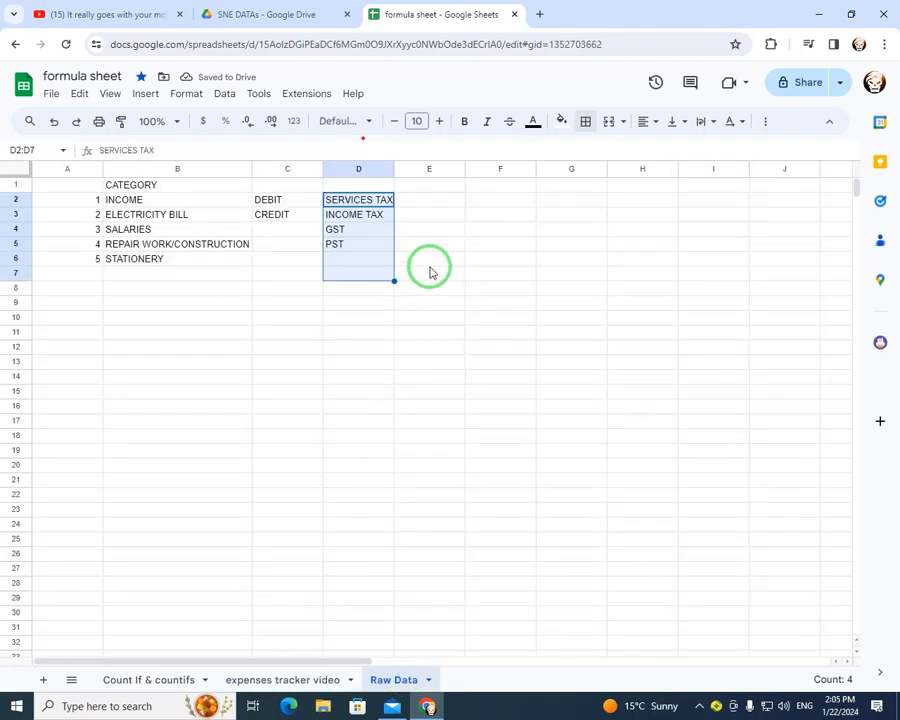
{"action": "left_click", "coordinate": [361, 263]}
{"action": "type", "text": "NON TAXABLE"}
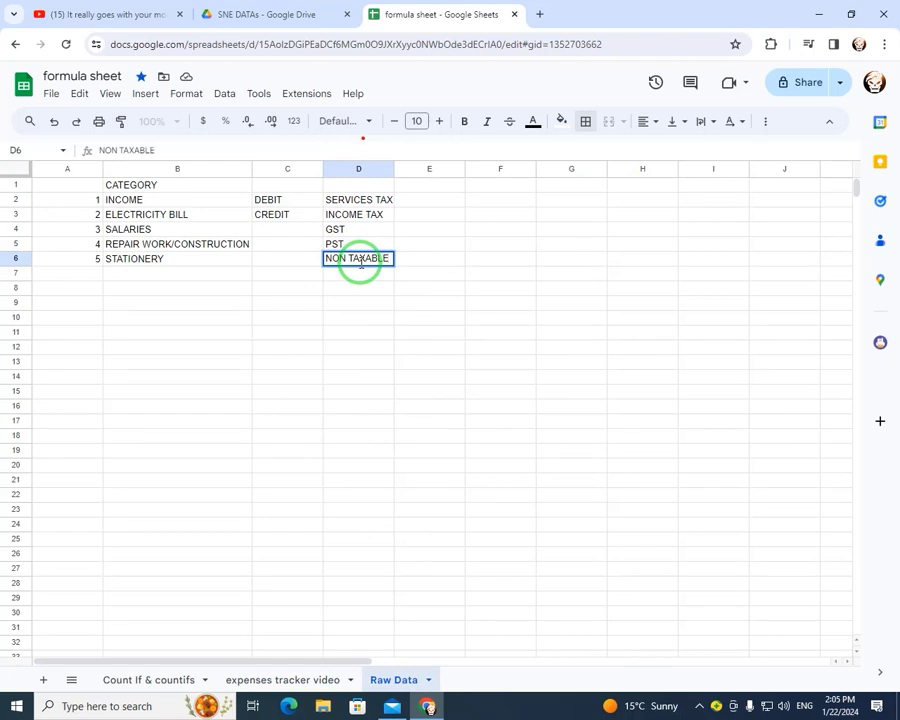
{"action": "key", "text": "Return"}
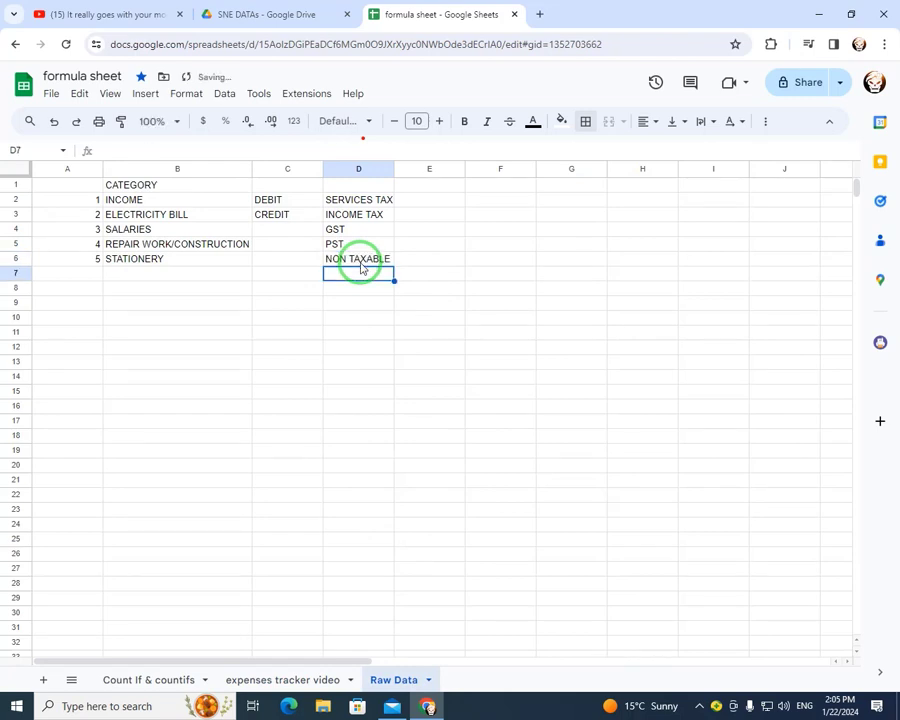
In the expenses tracker video sheet, set the tax category to NON TAXABLE in H4 and H5 and to INCOME TAX in H6.
{"action": "left_click", "coordinate": [286, 680]}
{"action": "left_click", "coordinate": [748, 285]}
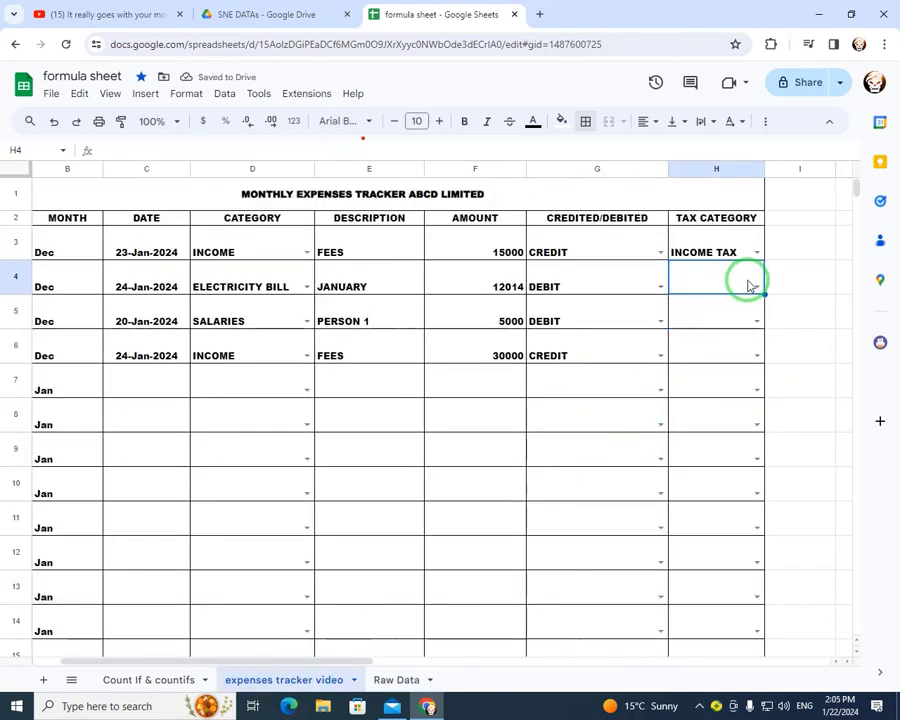
{"action": "left_click", "coordinate": [755, 286]}
{"action": "left_click", "coordinate": [705, 381]}
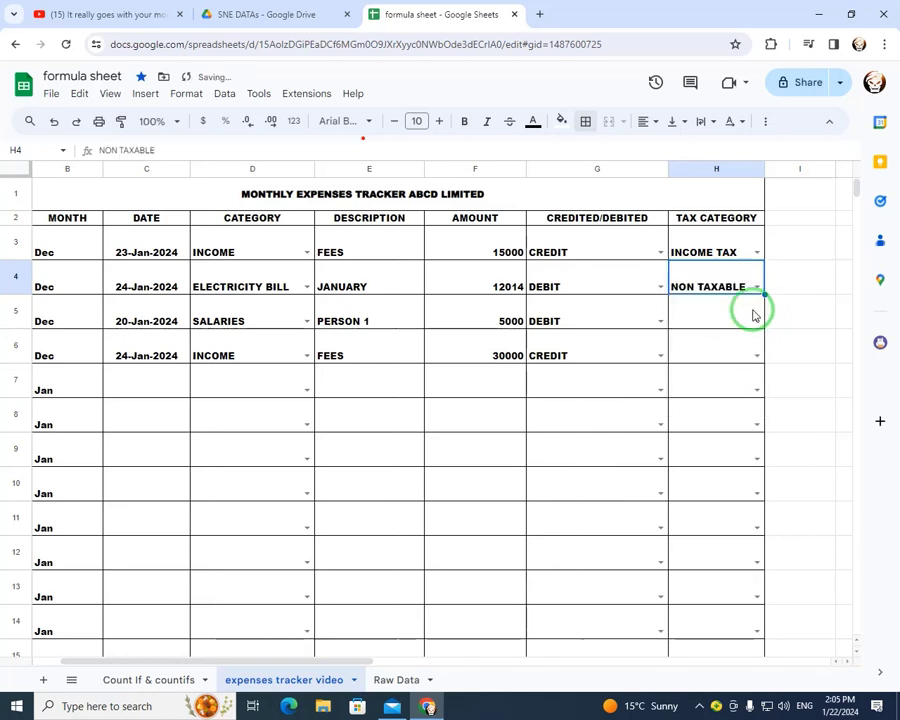
{"action": "left_click", "coordinate": [754, 315]}
{"action": "left_click", "coordinate": [755, 320]}
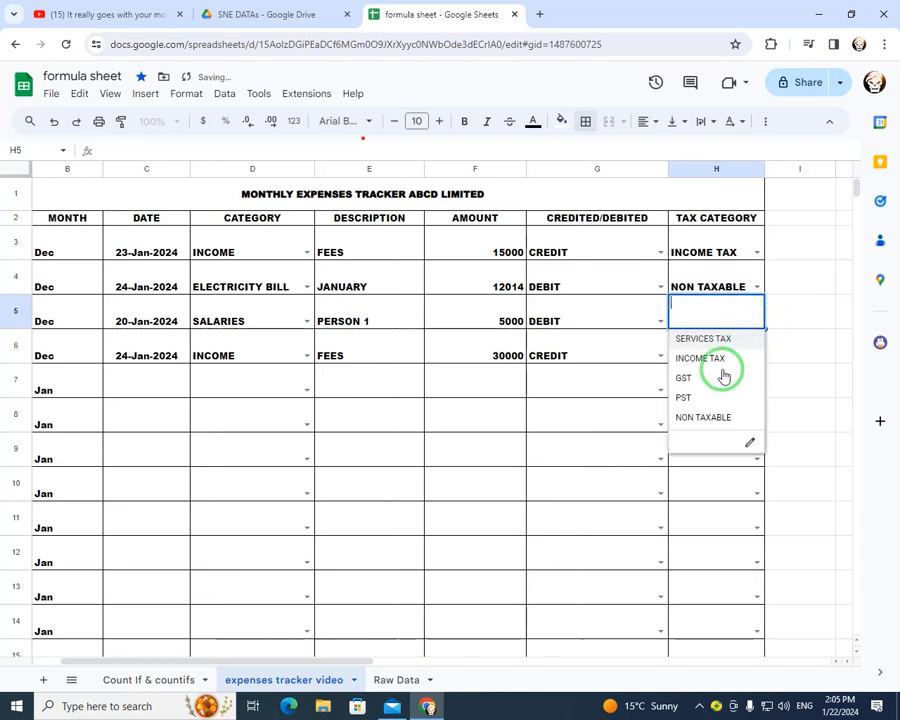
{"action": "left_click", "coordinate": [700, 421]}
{"action": "left_click", "coordinate": [755, 356]}
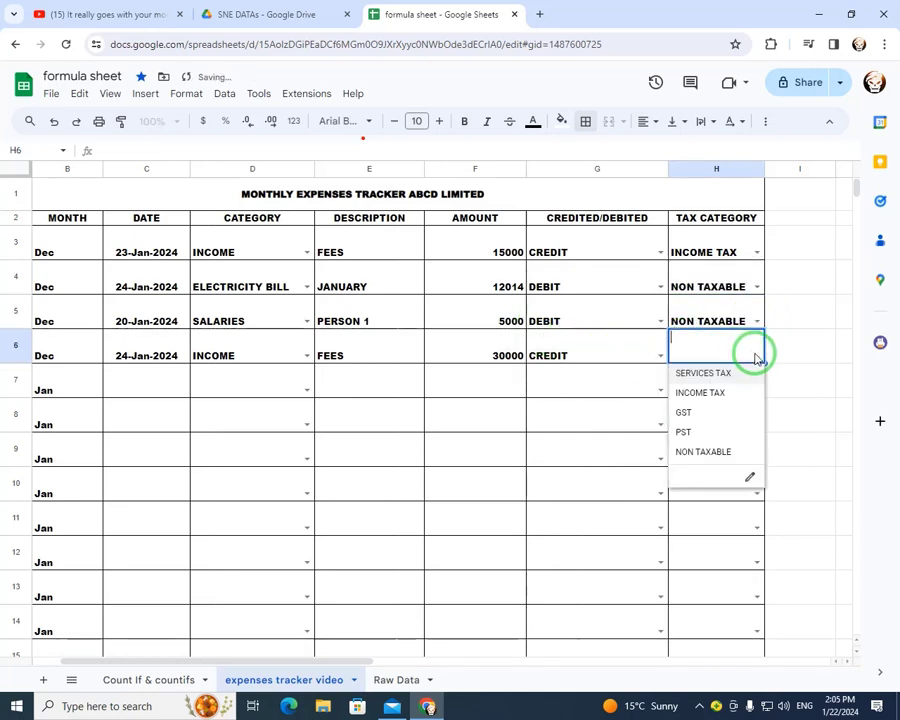
{"action": "left_click", "coordinate": [710, 394]}
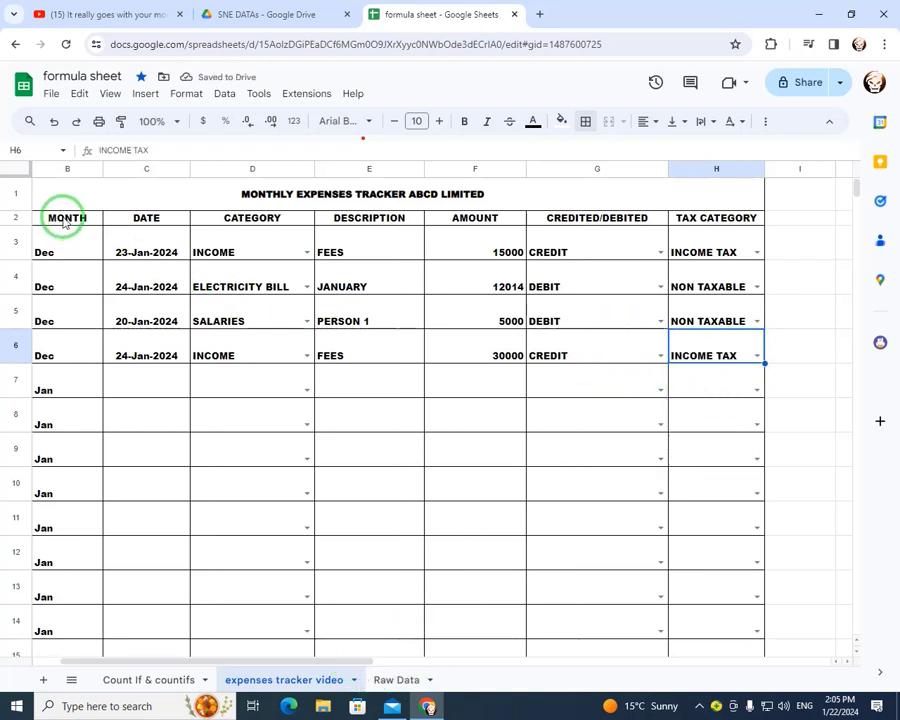
Increase the height of header row 2 in the expenses tracker.
{"action": "left_click", "coordinate": [16, 217]}
{"action": "left_click_drag", "start_coordinate": [16, 227], "coordinate": [30, 250]}
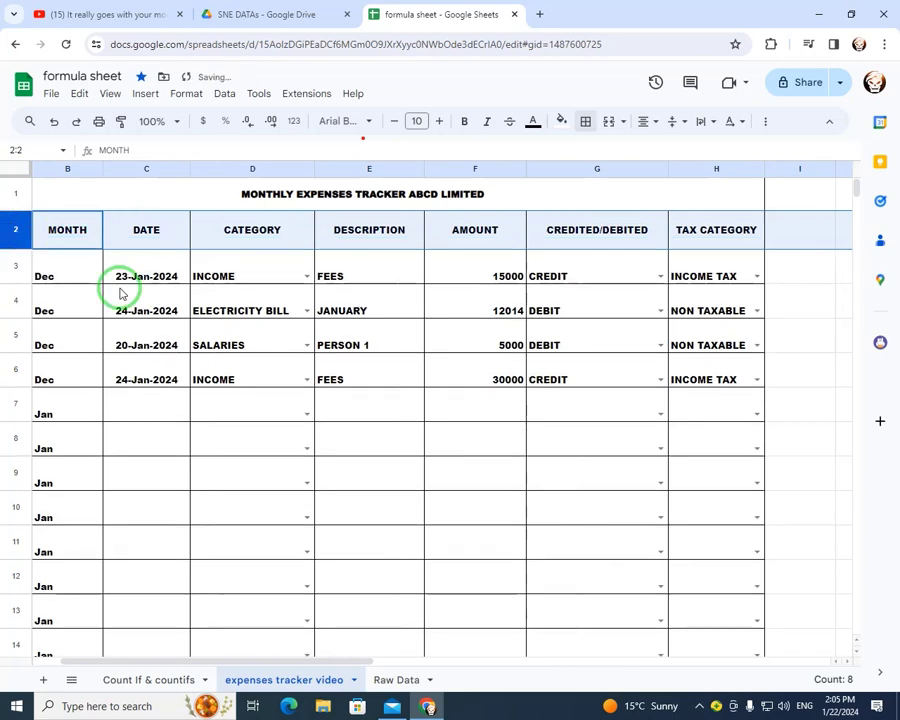
{"action": "left_click", "coordinate": [120, 290]}
Apply the green alternating colours style with a header and no footer to the tracker range A1:H1000.
{"action": "mouse_move", "coordinate": [54, 196]}
{"action": "left_mouse_down"}
{"action": "mouse_move", "coordinate": [216, 276]}
{"action": "mouse_move", "coordinate": [688, 365]}
{"action": "mouse_move", "coordinate": [678, 392]}
{"action": "left_mouse_up"}
{"action": "key", "text": "ctrl+shift+Down"}
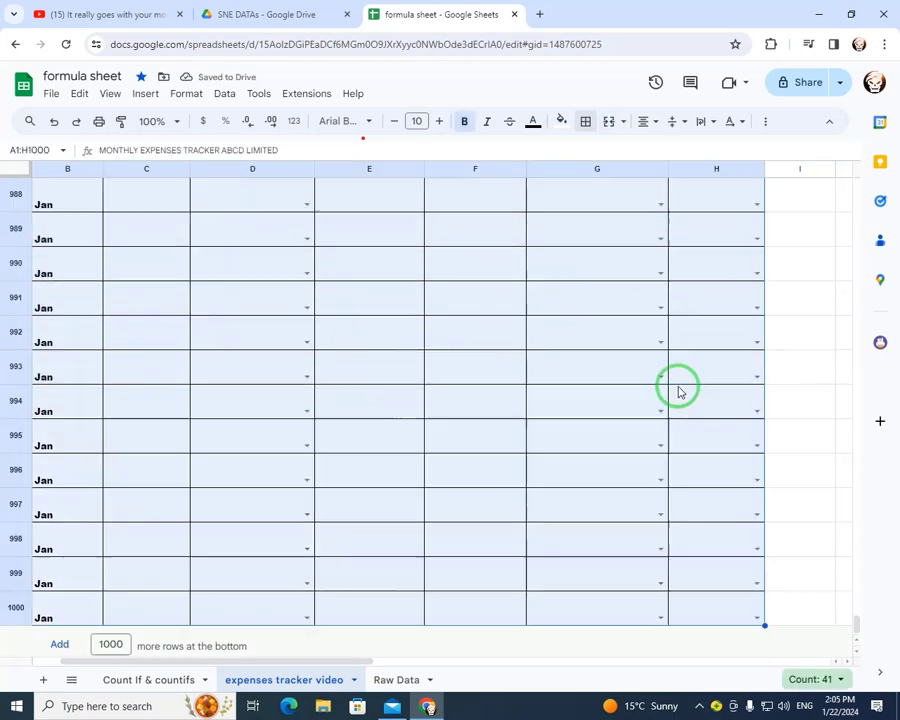
{"action": "left_click", "coordinate": [199, 103]}
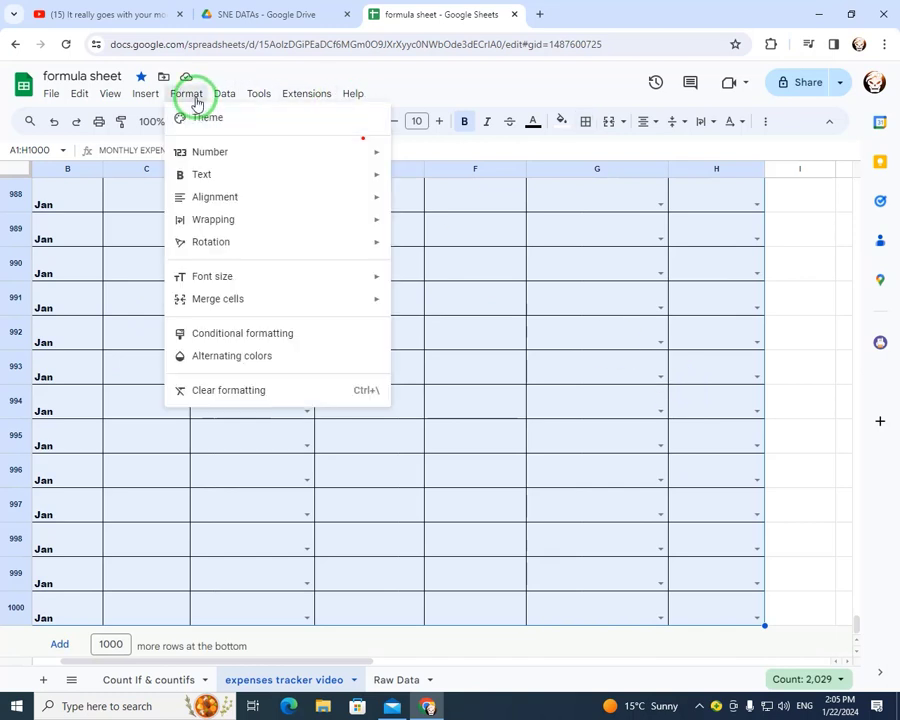
{"action": "left_click", "coordinate": [250, 352]}
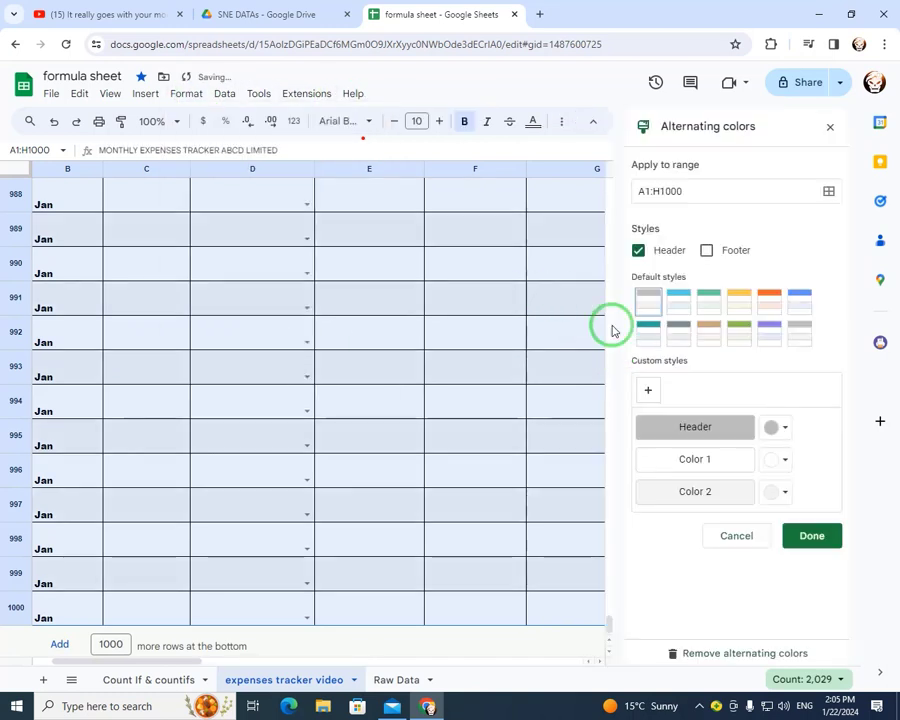
{"action": "left_click", "coordinate": [737, 334]}
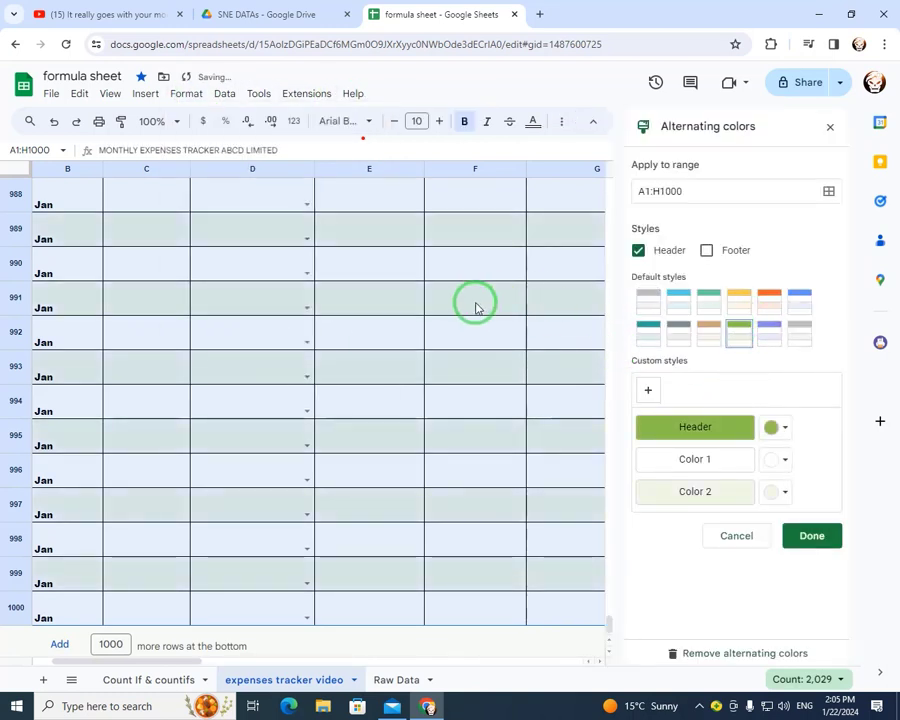
{"action": "scroll", "coordinate": [474, 286], "scroll_direction": "up", "scroll_amount": 15}
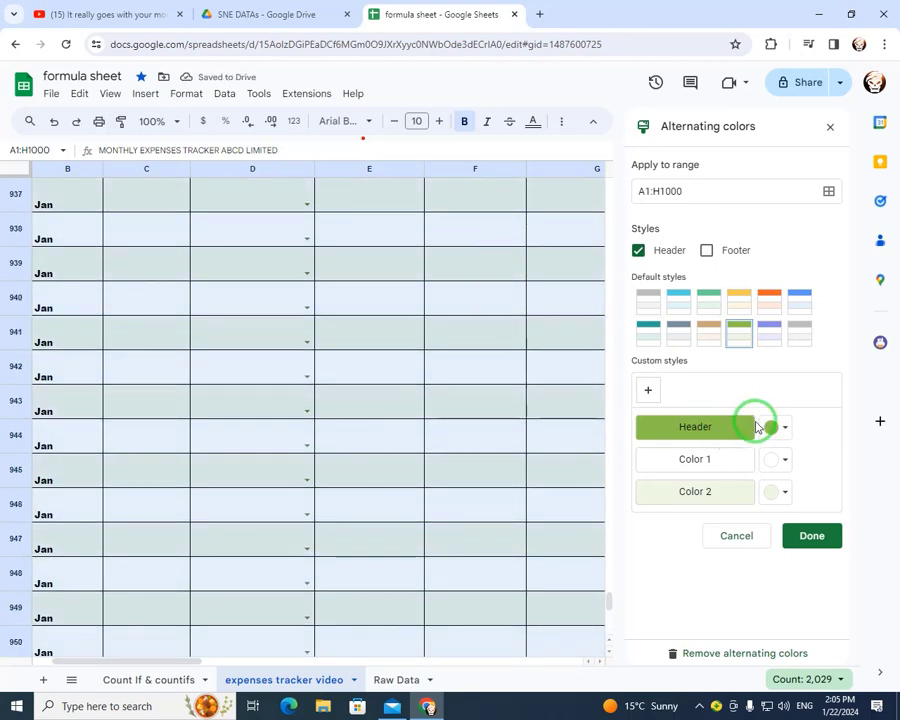
{"action": "left_click", "coordinate": [707, 251]}
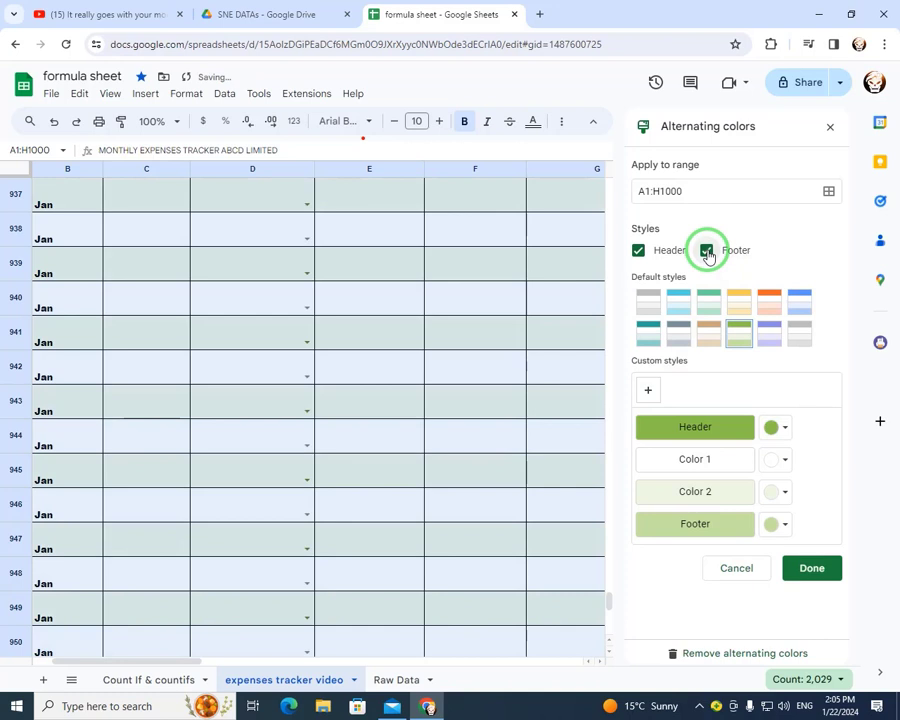
{"action": "left_click", "coordinate": [707, 251]}
{"action": "scroll", "coordinate": [458, 368], "scroll_direction": "up", "scroll_amount": 7}
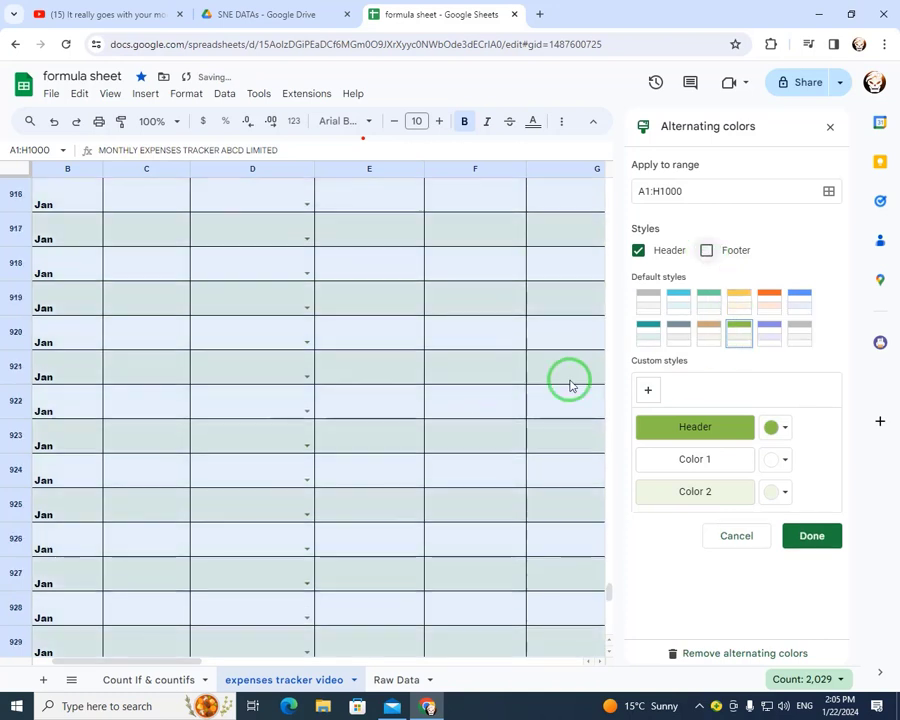
{"action": "left_click", "coordinate": [850, 546]}
{"action": "left_click", "coordinate": [571, 456]}
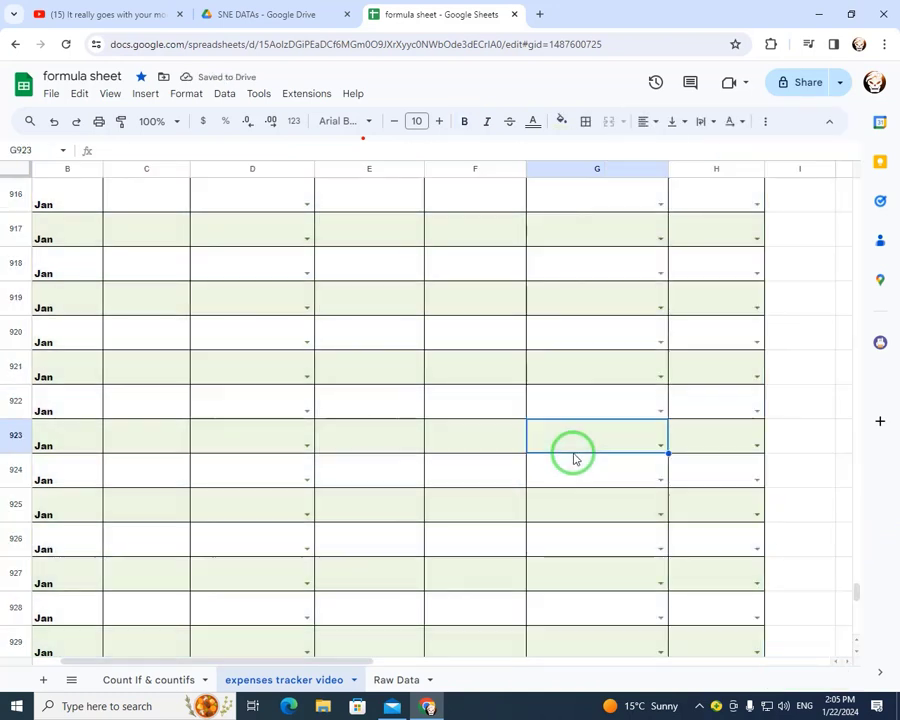
Review the banded tracker from its title row through the column headings and sample entries.
{"action": "key", "text": "ctrl+Up"}
{"action": "key", "text": "Up"}
{"action": "key", "text": "Up"}
{"action": "key", "text": "Up"}
{"action": "key", "text": "Up"}
{"action": "key", "text": "Up"}
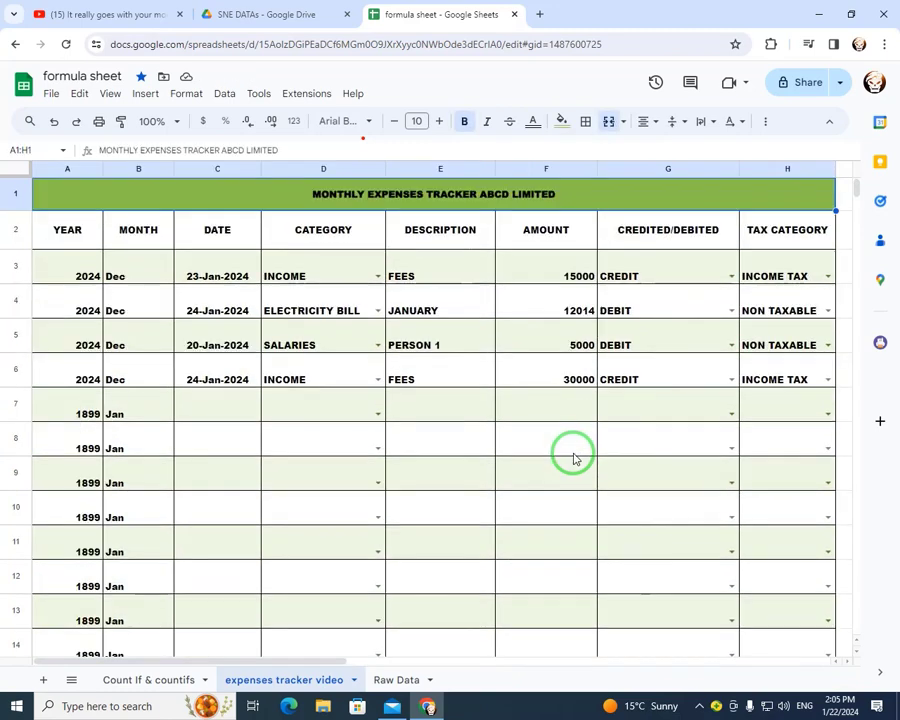
{"action": "key", "text": "Down"}
{"action": "key", "text": "Right"}
{"action": "key", "text": "Left"}
{"action": "key", "text": "Left"}
{"action": "key", "text": "Left"}
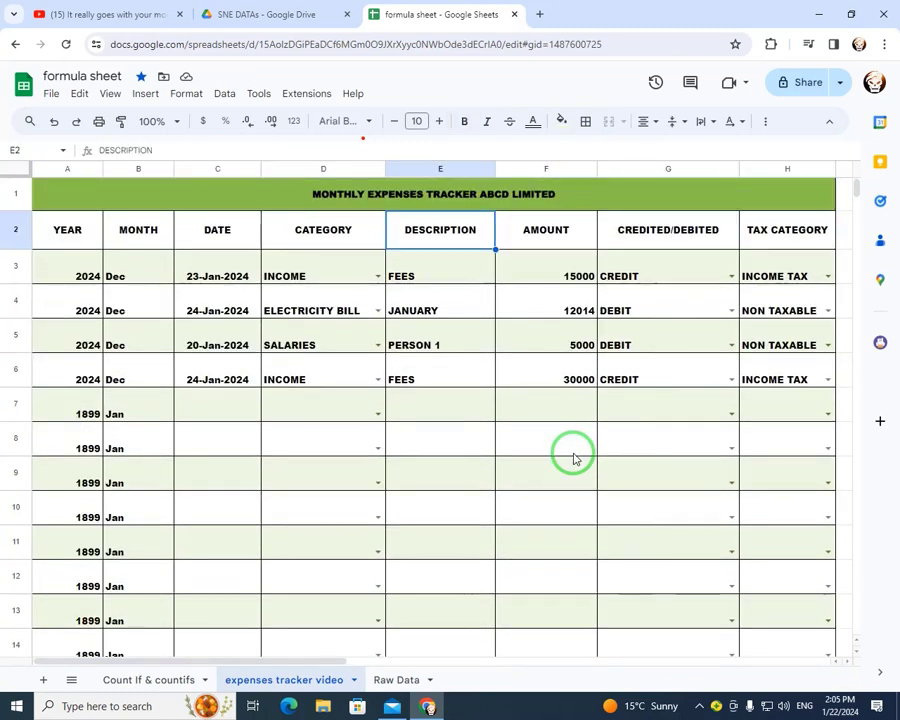
{"action": "key", "text": "Down"}
{"action": "key", "text": "Down"}
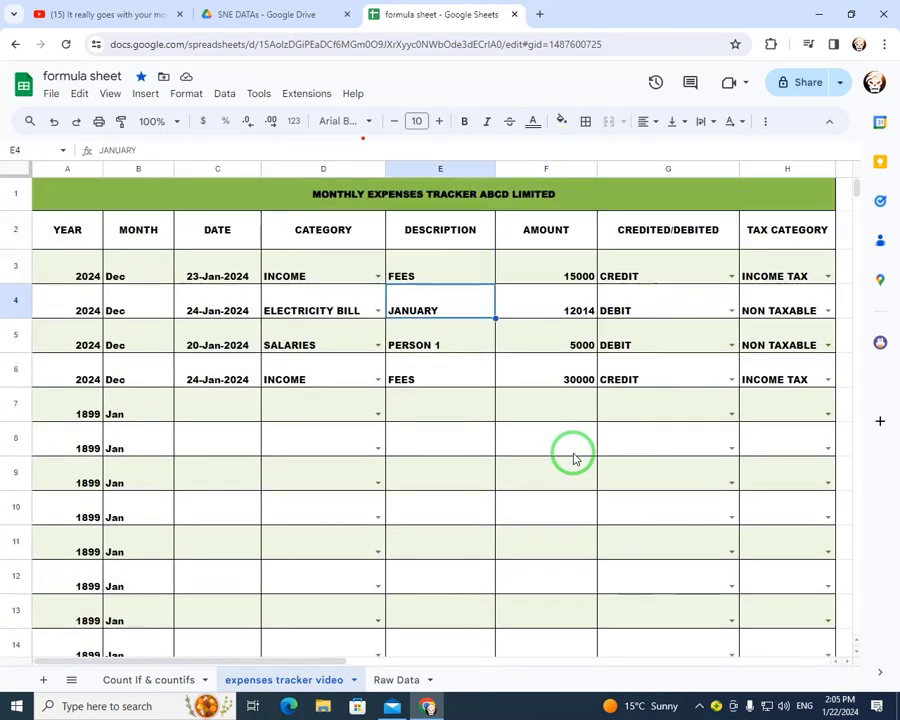
{"action": "key", "text": "Down"}
Examine the empty columns beside the tracker for free space.
{"action": "key", "text": "Right"}
{"action": "key", "text": "Right"}
{"action": "key", "text": "Right"}
{"action": "key", "text": "Right"}
{"action": "key", "text": "Right"}
{"action": "key", "text": "Right"}
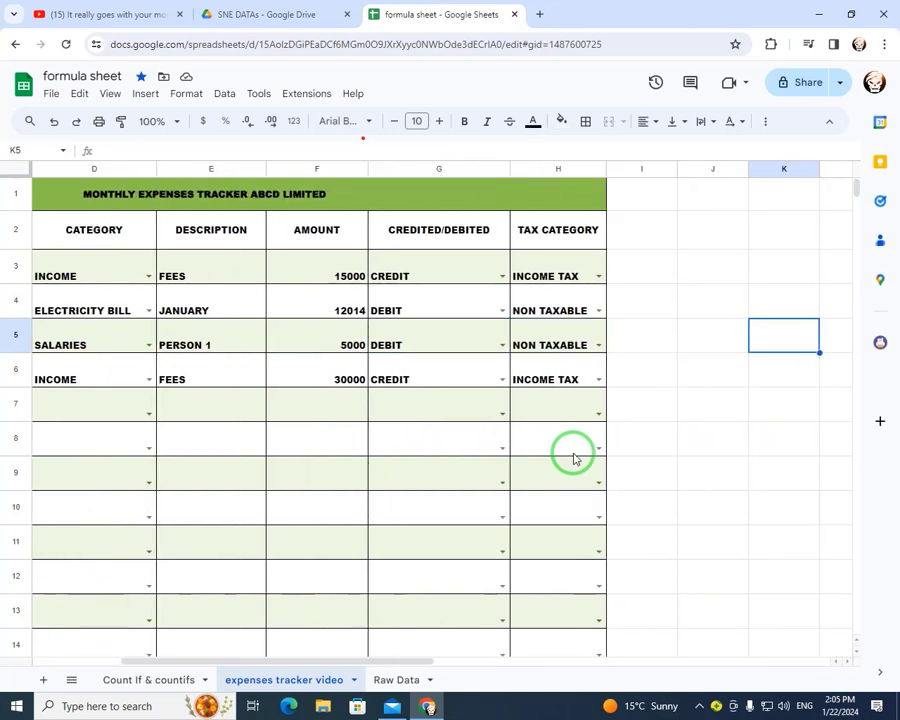
{"action": "key", "text": "Right"}
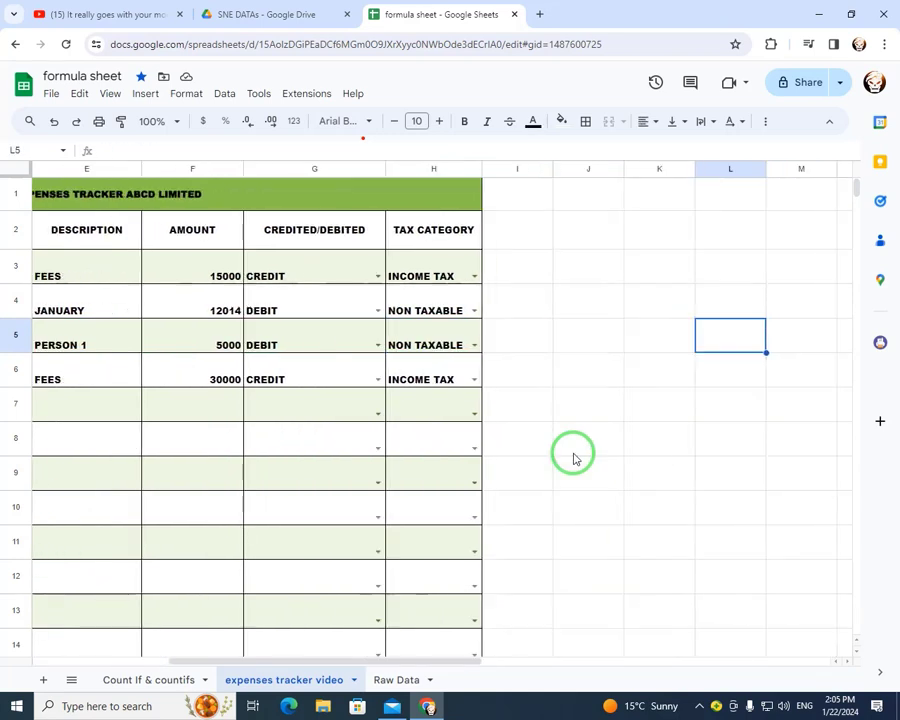
{"action": "key", "text": "Left"}
{"action": "key", "text": "Left"}
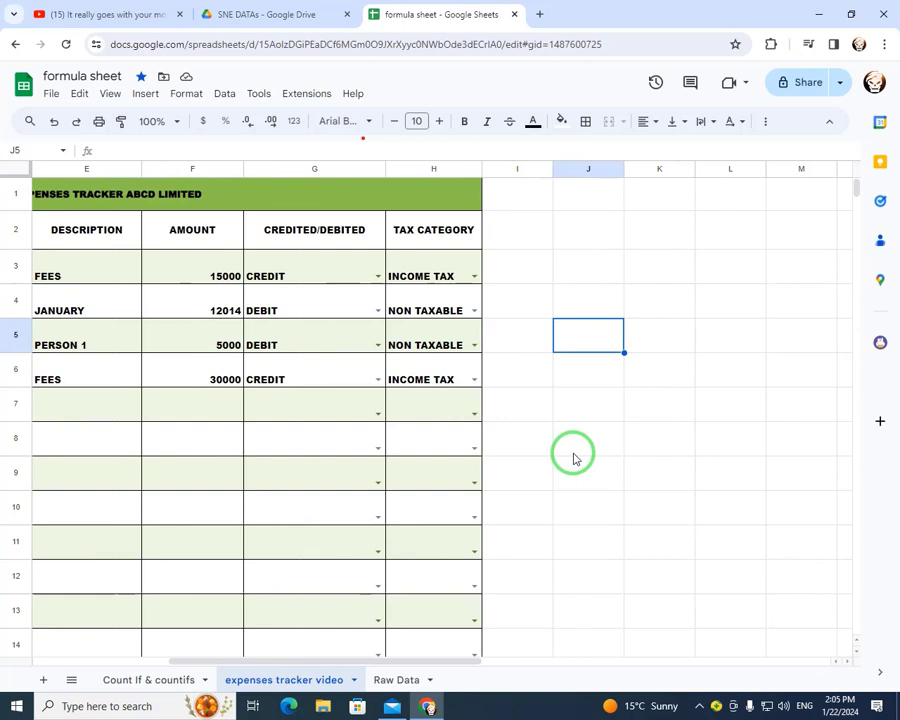
{"action": "key", "text": "Up"}
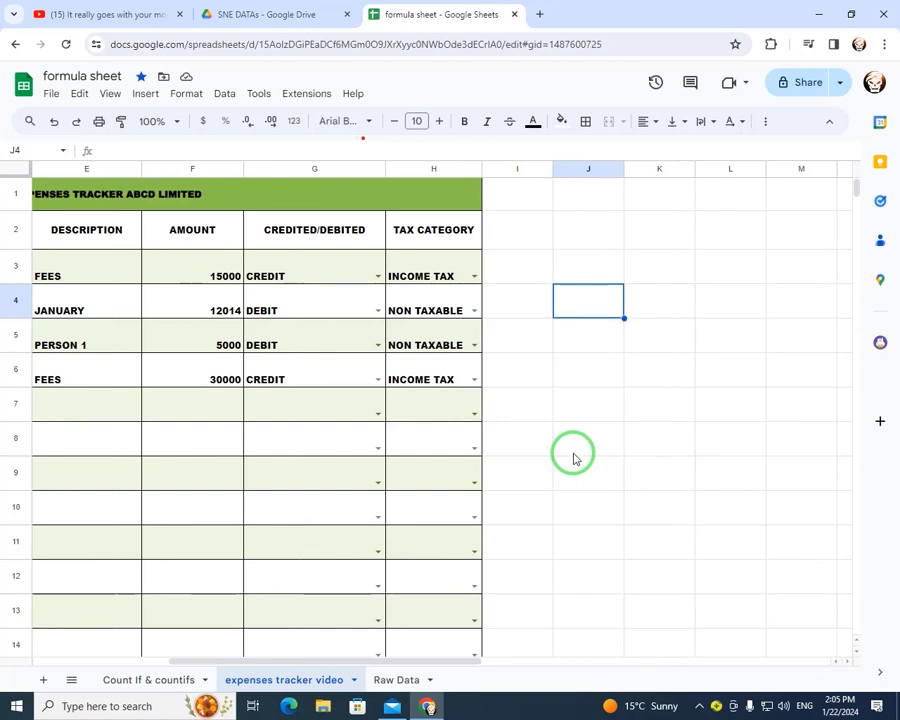
{"action": "key", "text": "Right"}
{"action": "key", "text": "Up"}
{"action": "key", "text": "Up"}
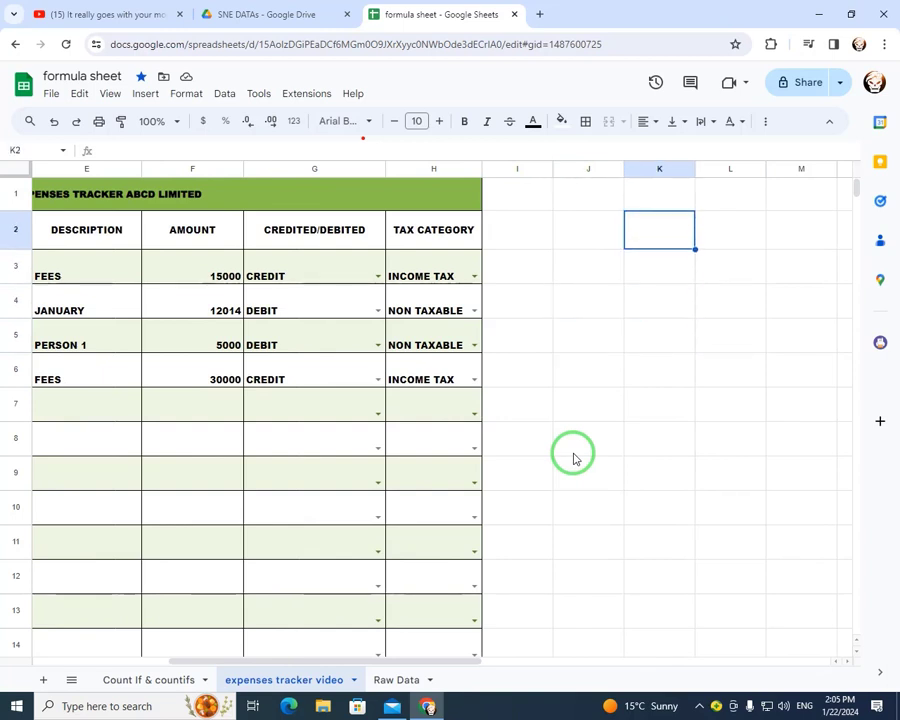
Copy the numbered categories in A2:B6 of Raw Data to K3 of the expenses tracker video sheet and widen column L to fit.
{"action": "left_click", "coordinate": [378, 680]}
{"action": "left_click_drag", "start_coordinate": [152, 200], "coordinate": [160, 229]}
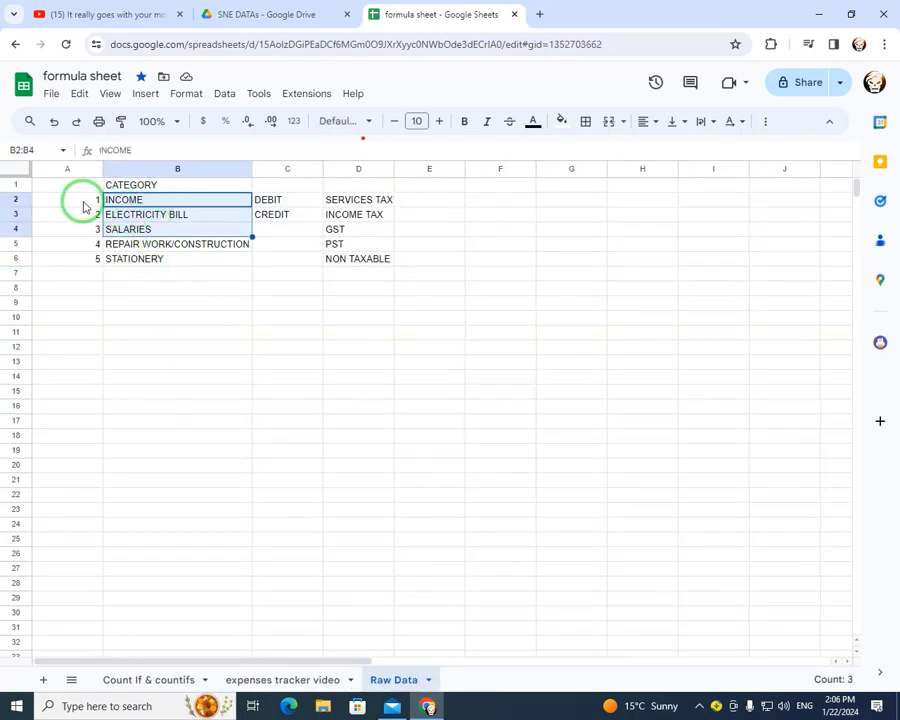
{"action": "left_click_drag", "start_coordinate": [85, 207], "coordinate": [106, 265]}
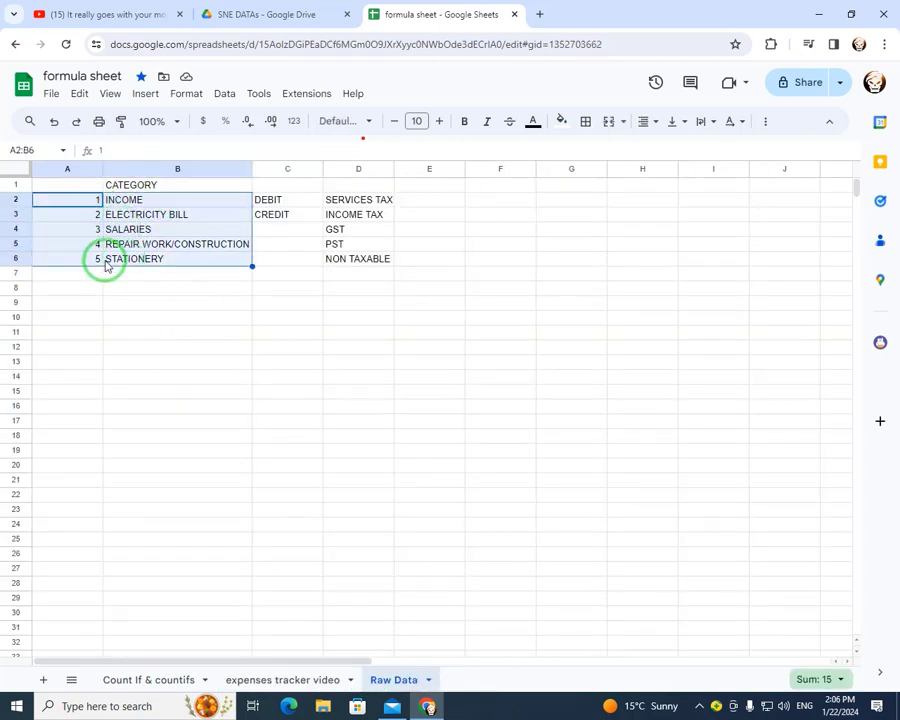
{"action": "key", "text": "ctrl+c"}
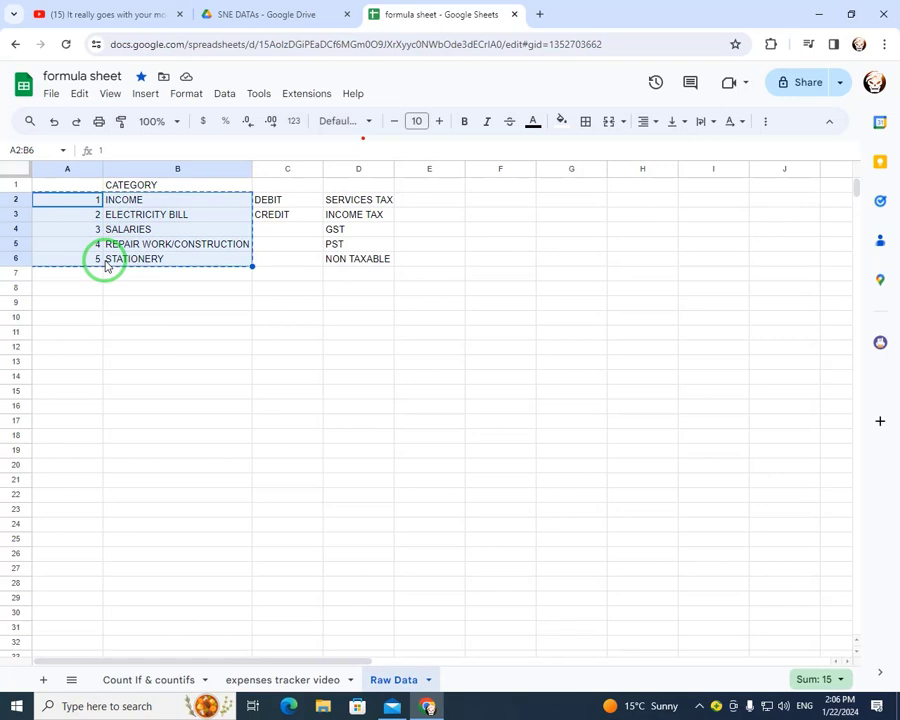
{"action": "left_click", "coordinate": [281, 679]}
{"action": "left_click", "coordinate": [660, 278]}
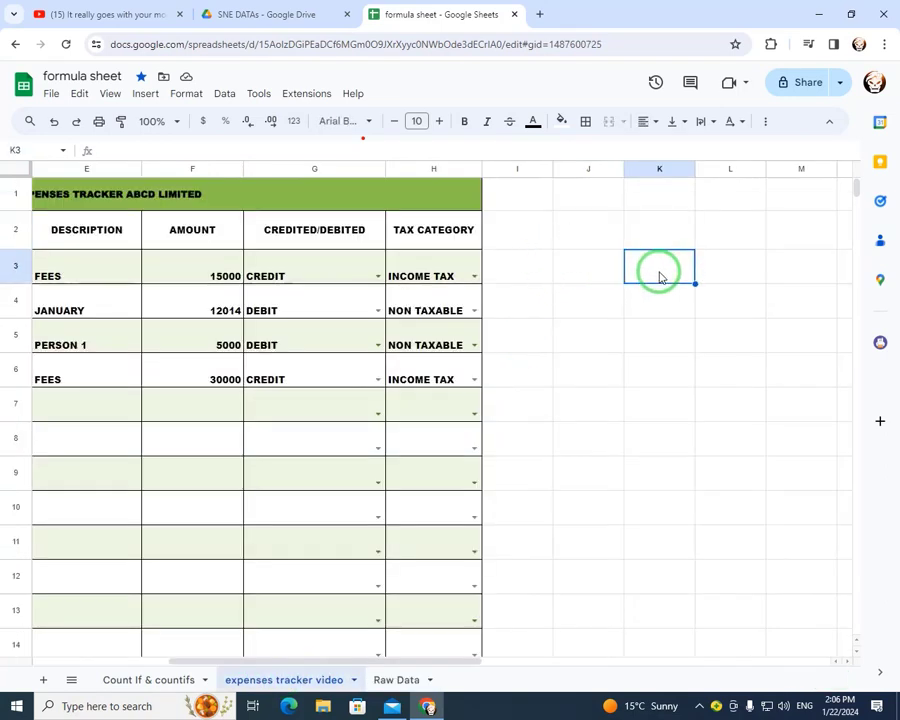
{"action": "key", "text": "ctrl+v"}
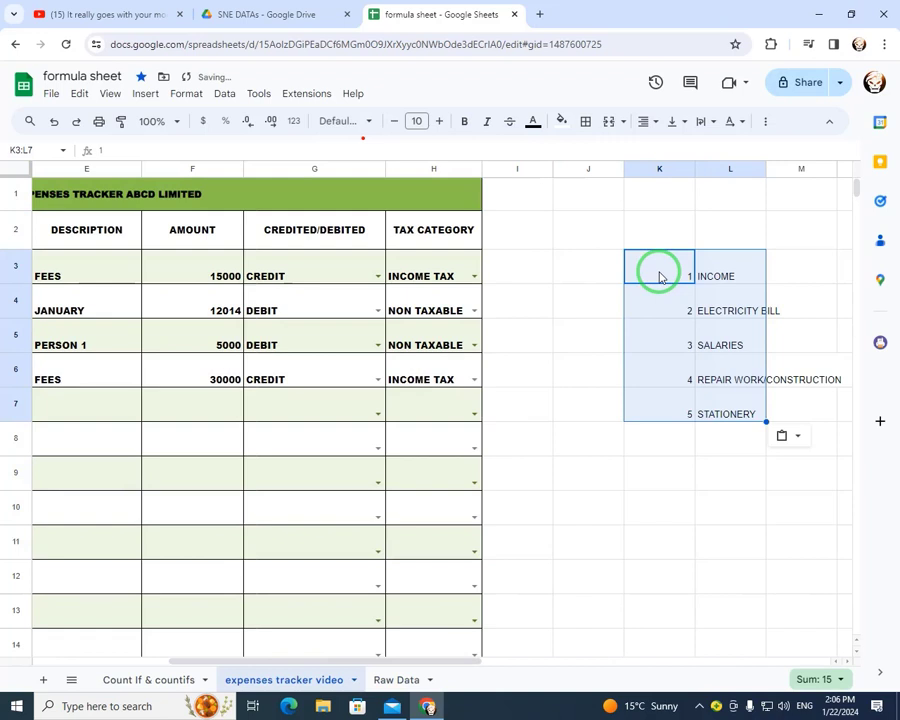
{"action": "left_click_drag", "start_coordinate": [765, 168], "coordinate": [854, 186]}
{"action": "left_click_drag", "start_coordinate": [348, 662], "coordinate": [470, 655]}
Enter the heading AMOUNT in M2, next to the copied category list.
{"action": "left_click", "coordinate": [696, 277]}
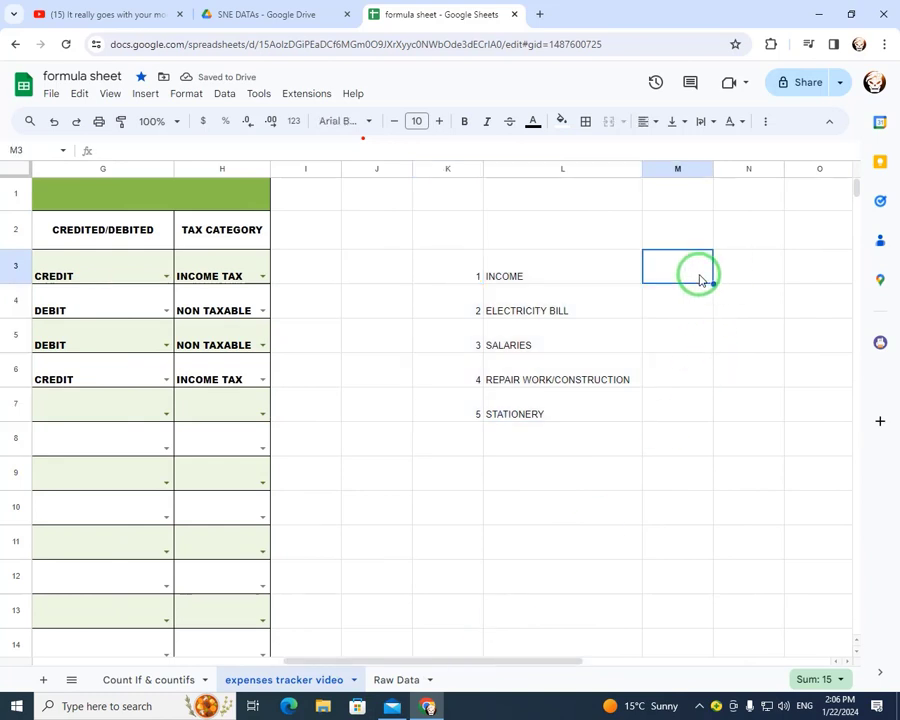
{"action": "left_click", "coordinate": [700, 240]}
{"action": "left_click", "coordinate": [659, 265]}
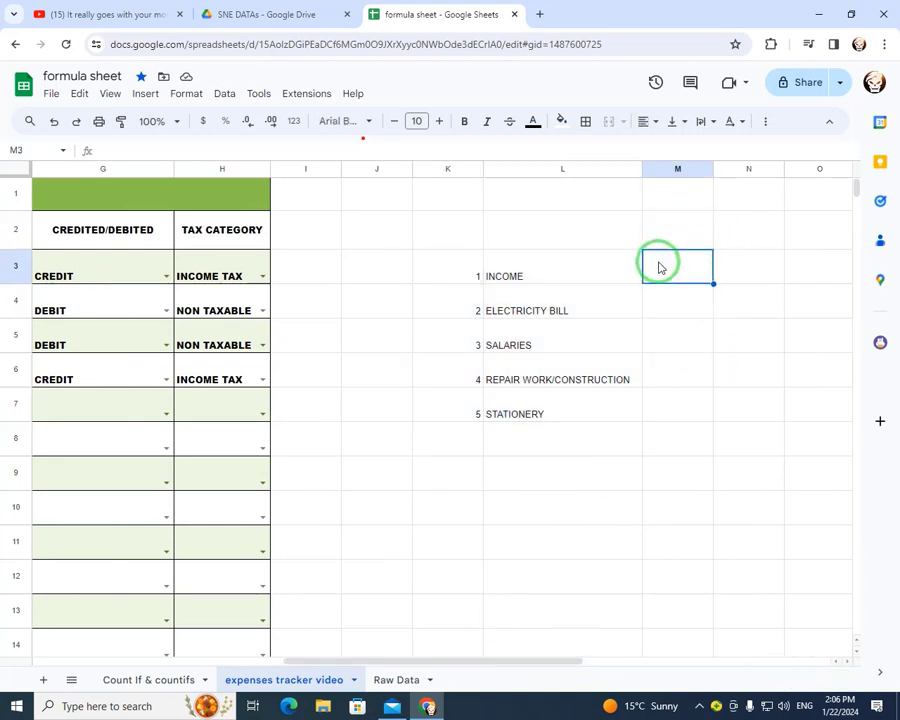
{"action": "left_click", "coordinate": [677, 238]}
{"action": "type", "text": "A"}
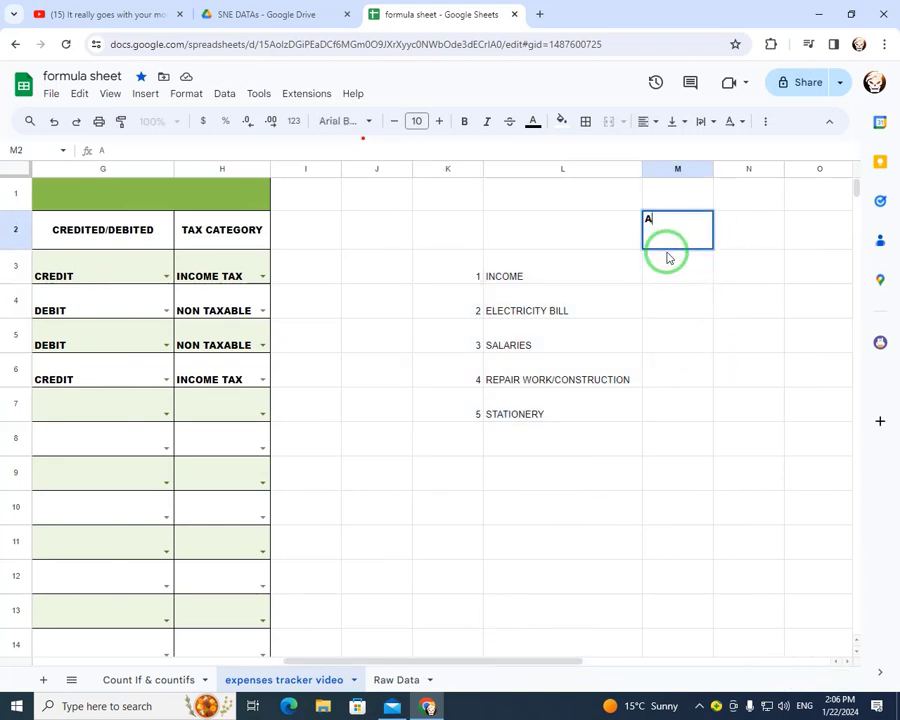
{"action": "type", "text": "MOUNT"}
{"action": "key", "text": "Right"}
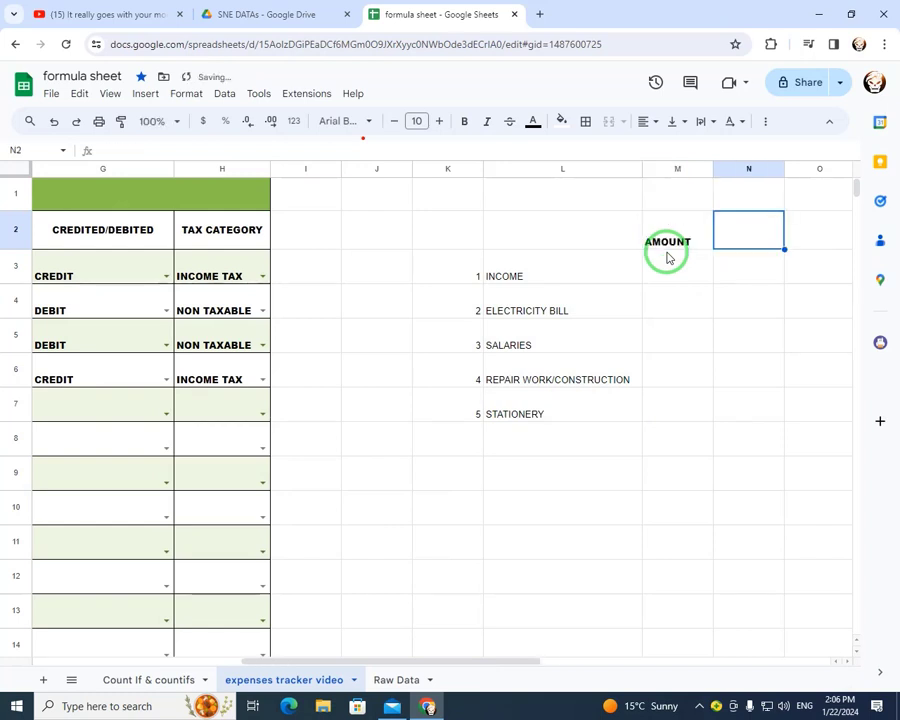
Enter the heading CATEGORY in L2 above the copied category names.
{"action": "key", "text": "Down"}
{"action": "key", "text": "Left"}
{"action": "key", "text": "Down"}
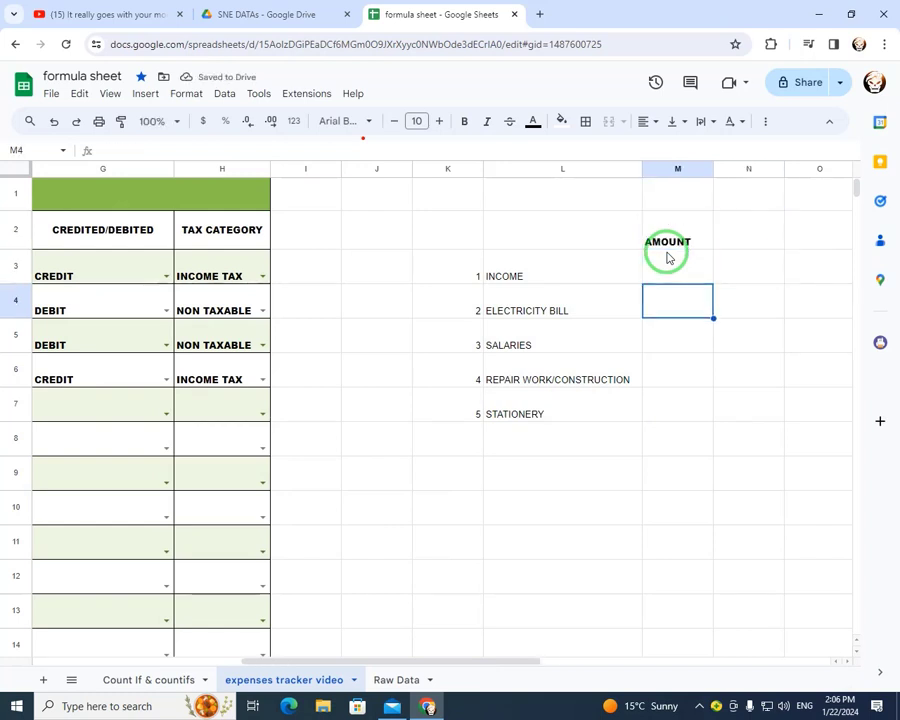
{"action": "key", "text": "Left"}
{"action": "key", "text": "Up"}
{"action": "key", "text": "Up"}
{"action": "type", "text": "C"}
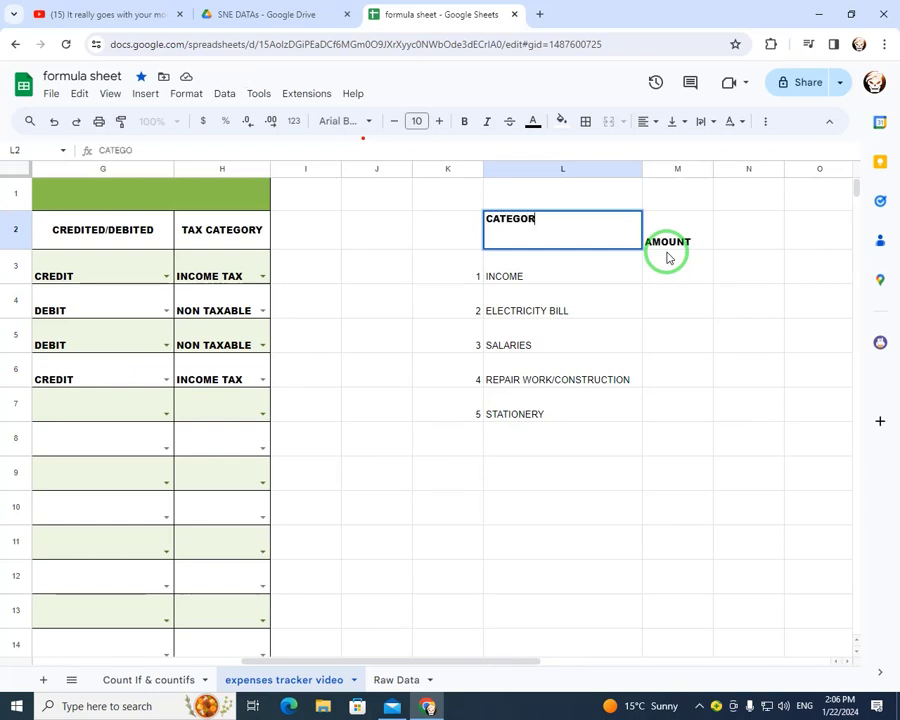
Complete the CATEGORY header in L2 and enter the header SR NO. in K2.
{"action": "key", "text": "Return"}
{"action": "key", "text": "Up"}
{"action": "key", "text": "Left"}
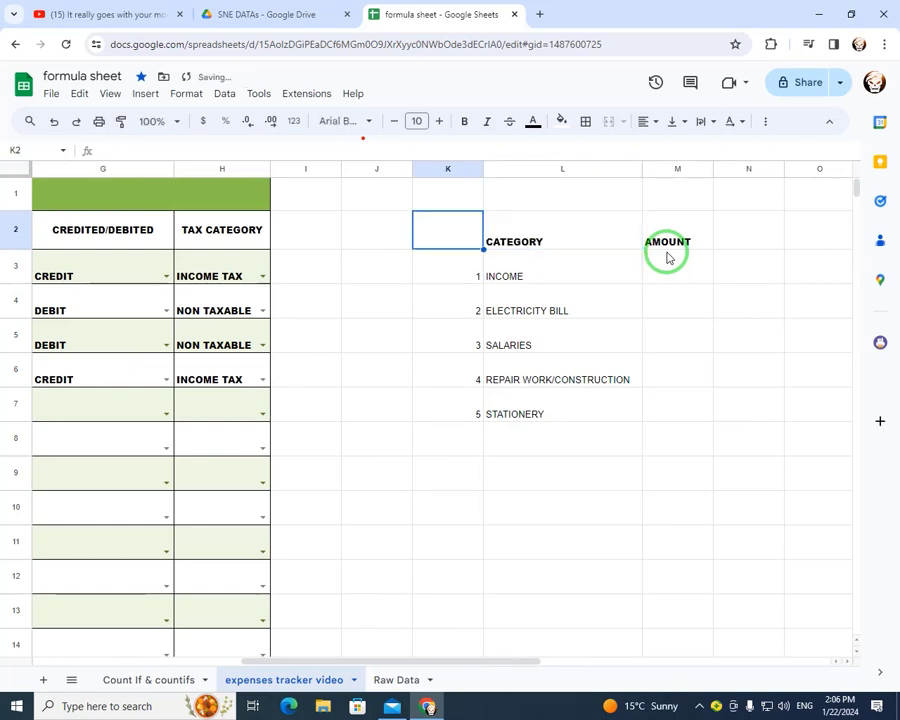
{"action": "type", "text": "SR NO."}
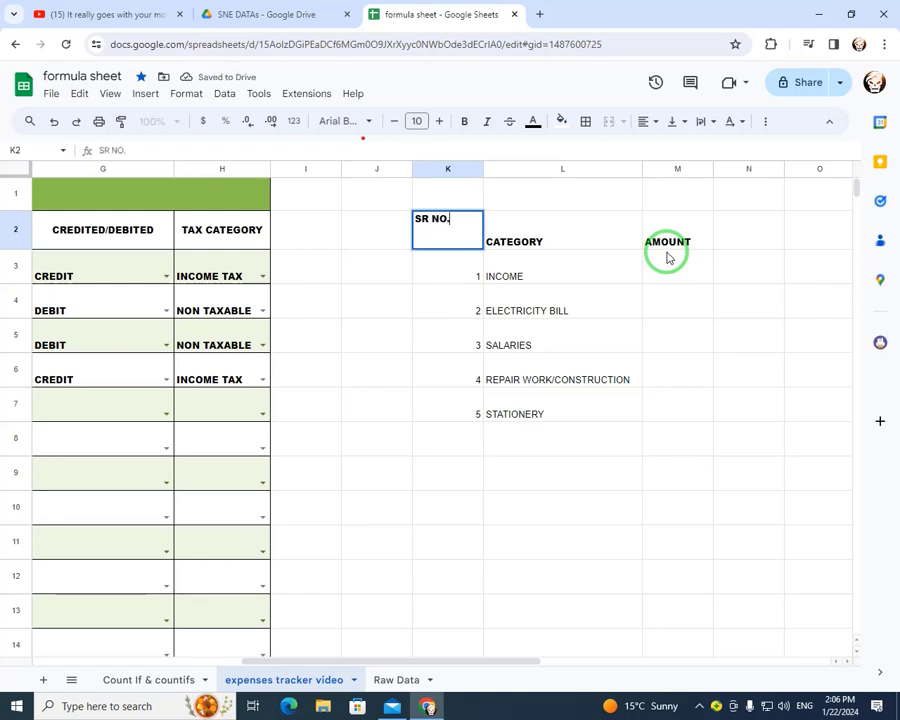
{"action": "key", "text": "Tab"}
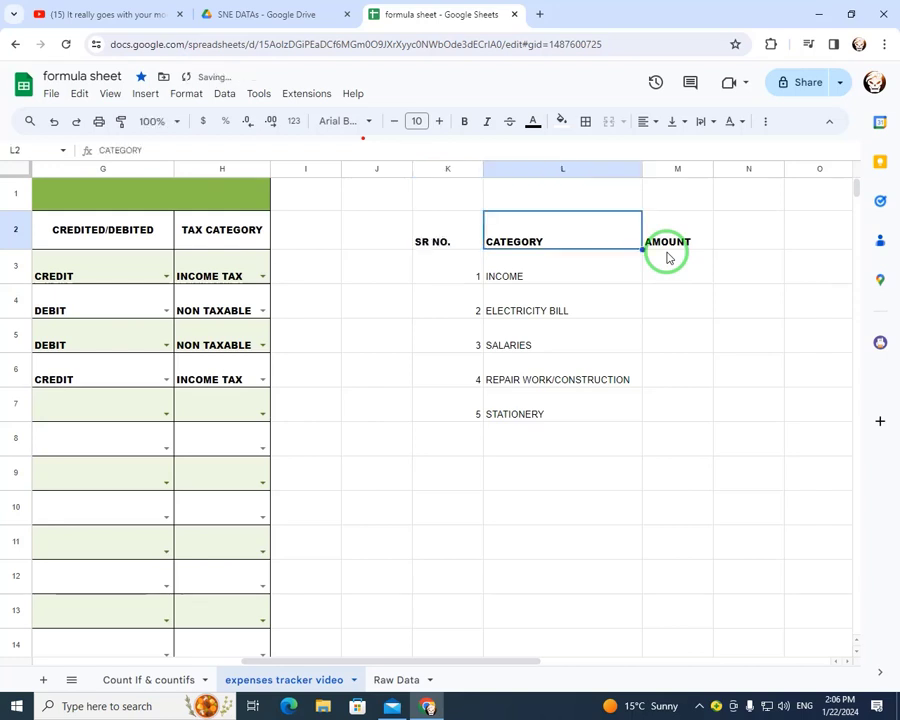
{"action": "key", "text": "Tab"}
{"action": "key", "text": "Tab"}
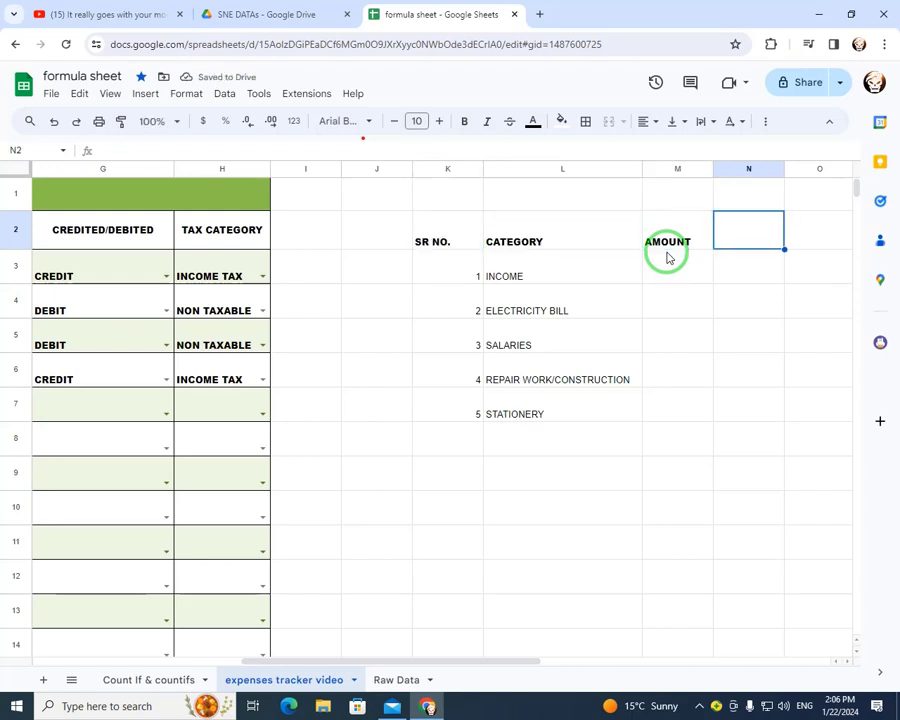
{"action": "key", "text": "Up"}
{"action": "key", "text": "Left"}
{"action": "key", "text": "Left"}
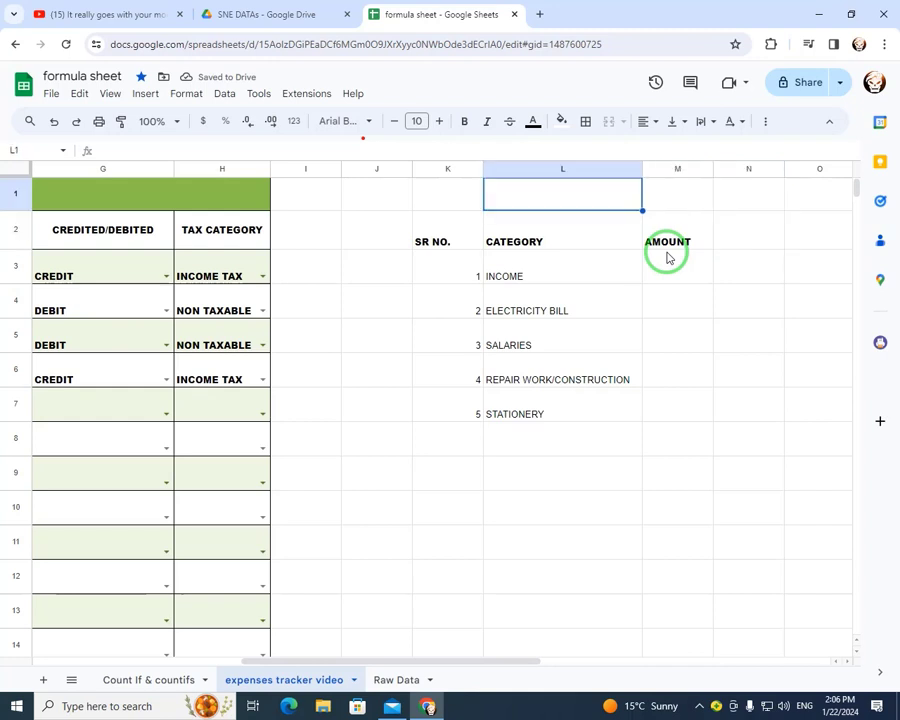
{"action": "key", "text": "Right"}
{"action": "key", "text": "Right"}
{"action": "key", "text": "Right"}
{"action": "key", "text": "Down"}
{"action": "key", "text": "Left"}
{"action": "key", "text": "Left"}
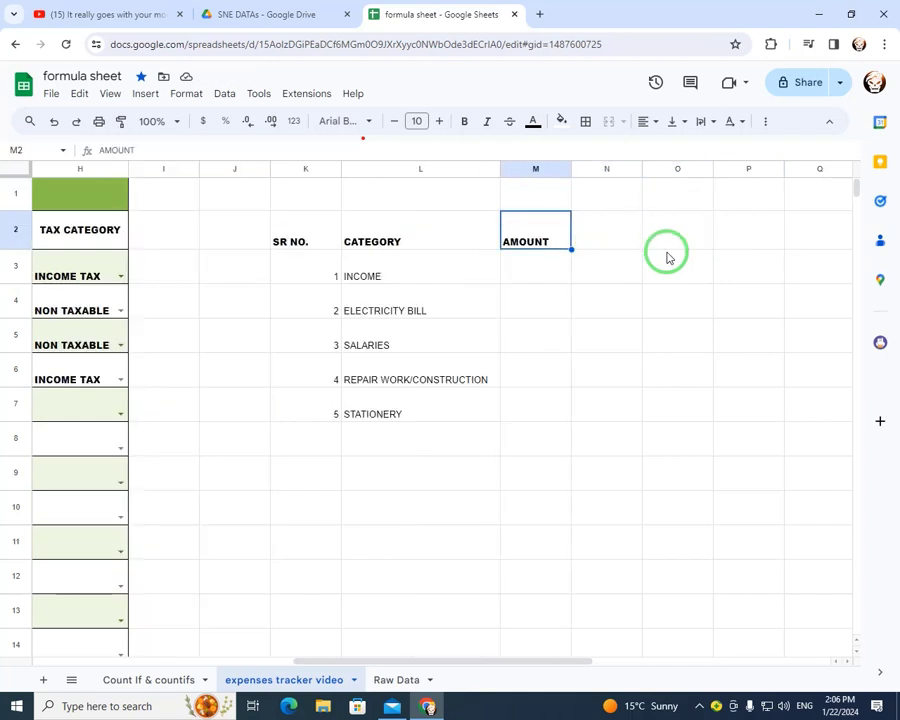
{"action": "key", "text": "Left"}
{"action": "key", "text": "Left"}
{"action": "key", "text": "Left"}
{"action": "key", "text": "Down"}
{"action": "key", "text": "Left"}
{"action": "key", "text": "Left"}
{"action": "key", "text": "Left"}
{"action": "key", "text": "Left"}
{"action": "key", "text": "Left"}
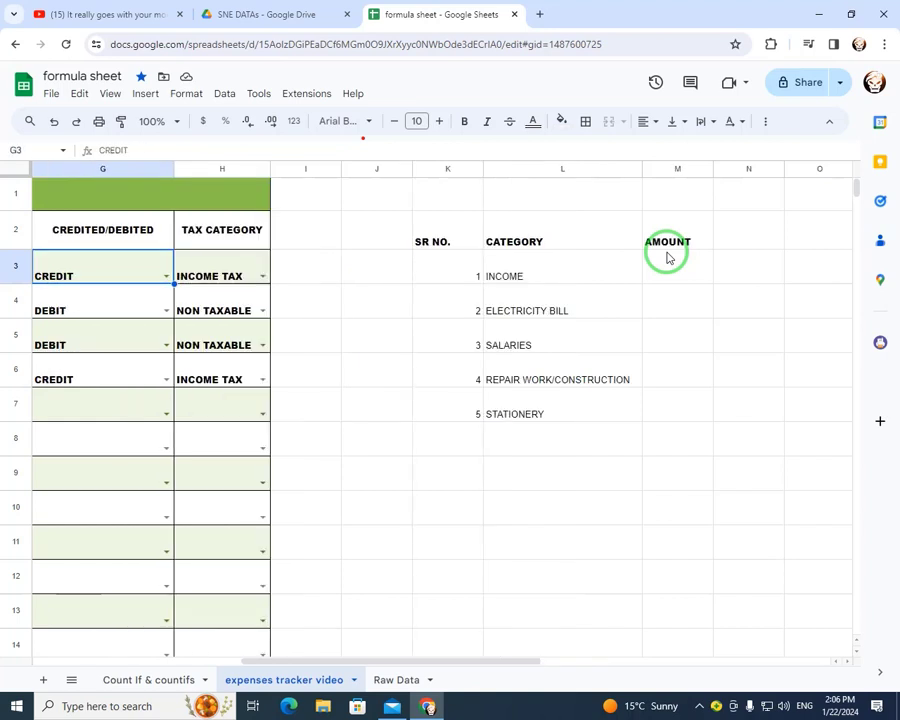
Enter the label YEAR in cell J3, beside the category summary list.
{"action": "key", "text": "Right"}
{"action": "key", "text": "Right"}
{"action": "key", "text": "Right"}
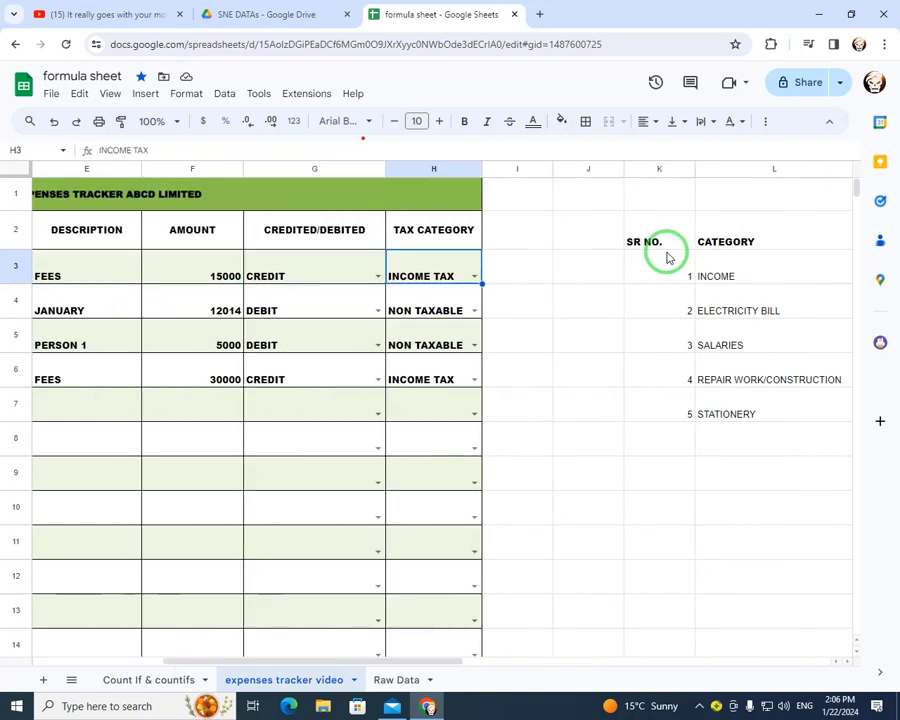
{"action": "key", "text": "Right"}
{"action": "key", "text": "Right"}
{"action": "type", "text": "YE"}
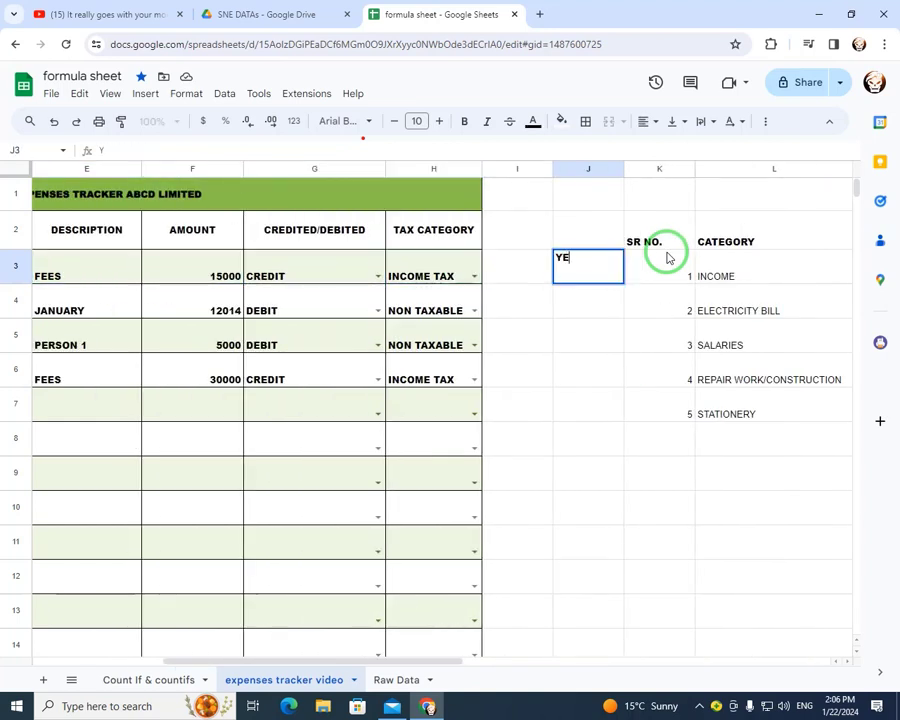
{"action": "type", "text": "AR"}
{"action": "key", "text": "Return"}
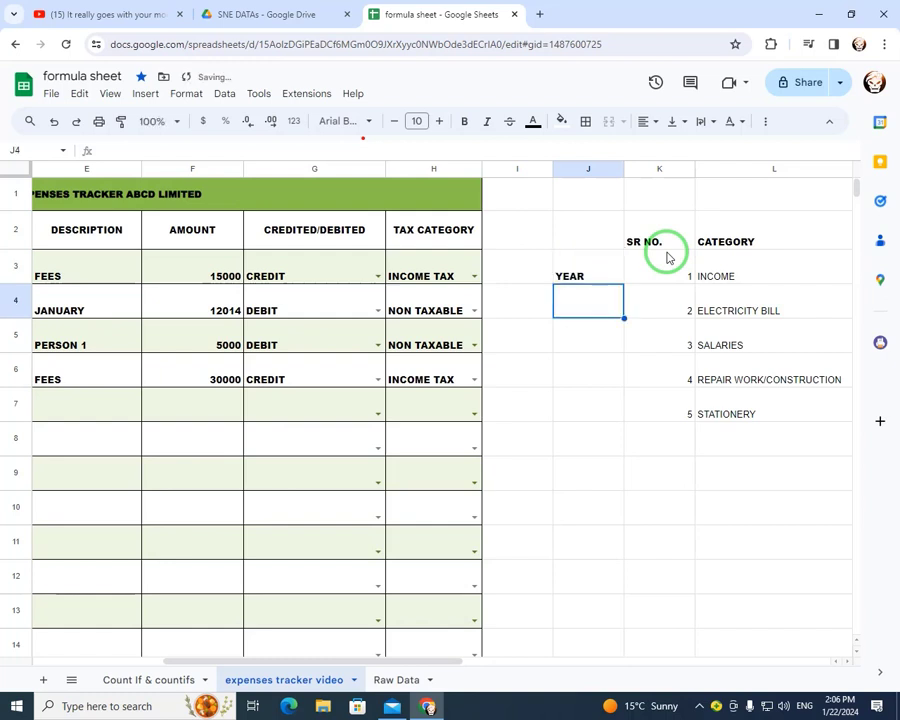
Enter the label MONTH in cell J5, two rows below the YEAR label.
{"action": "key", "text": "Down"}
{"action": "type", "text": "MO"}
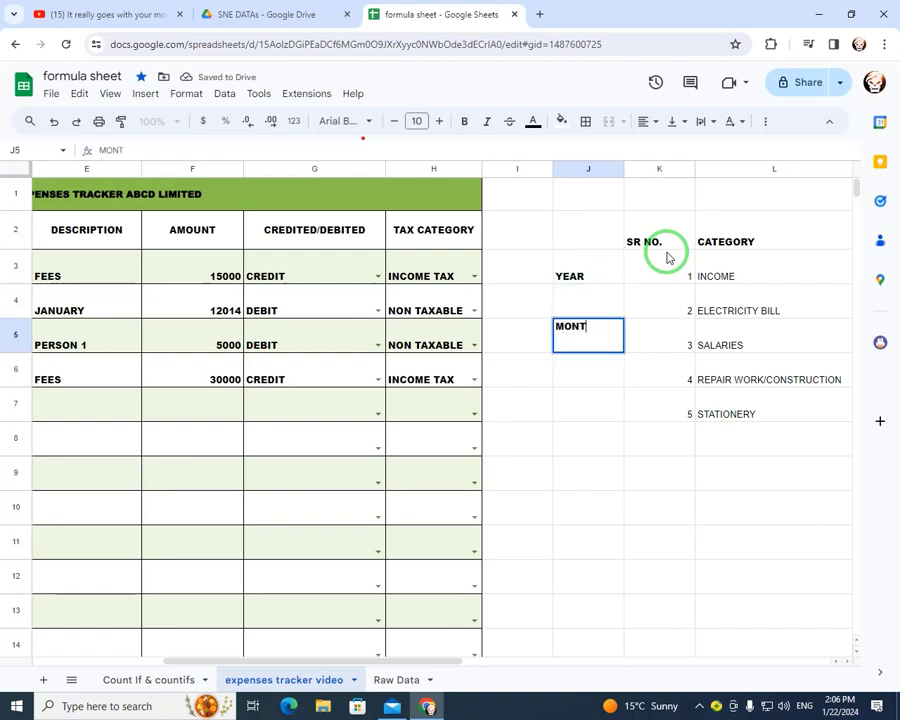
{"action": "key", "text": "Return"}
{"action": "key", "text": "Up"}
{"action": "key", "text": "Up"}
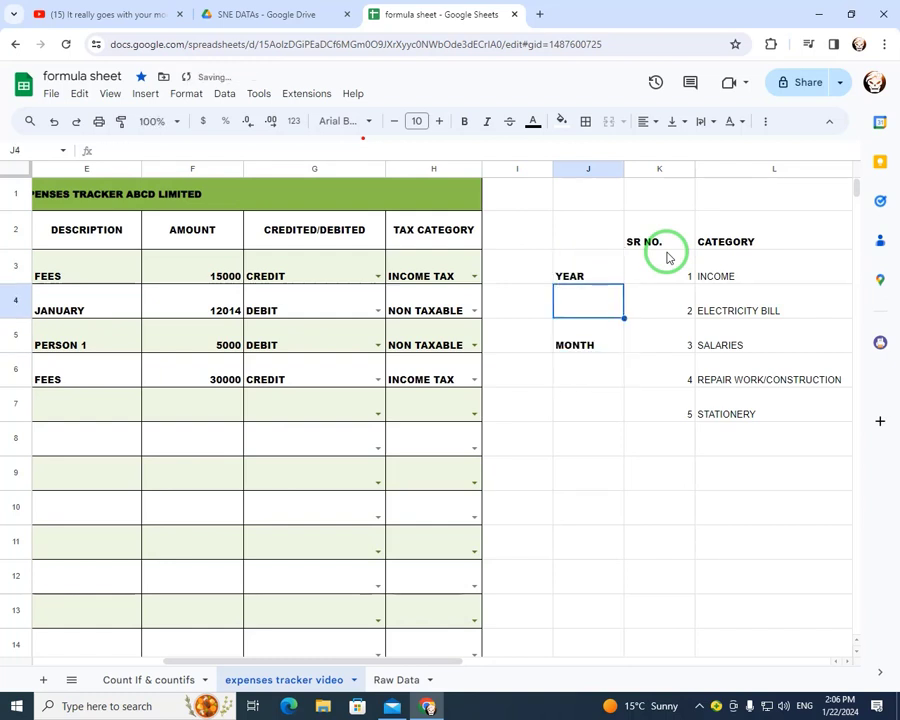
{"action": "key", "text": "Down"}
{"action": "key", "text": "Down"}
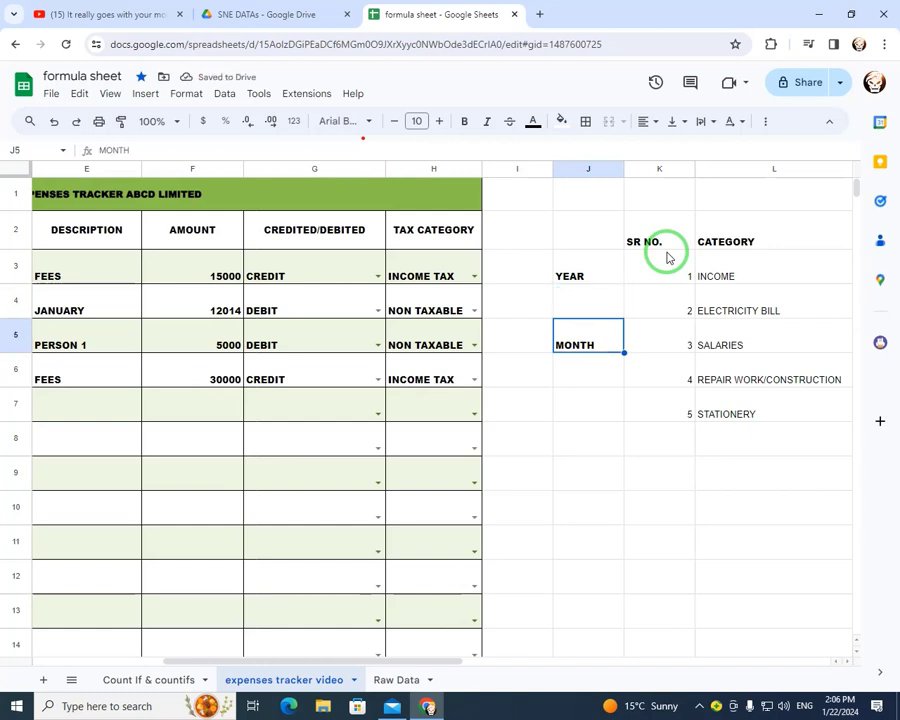
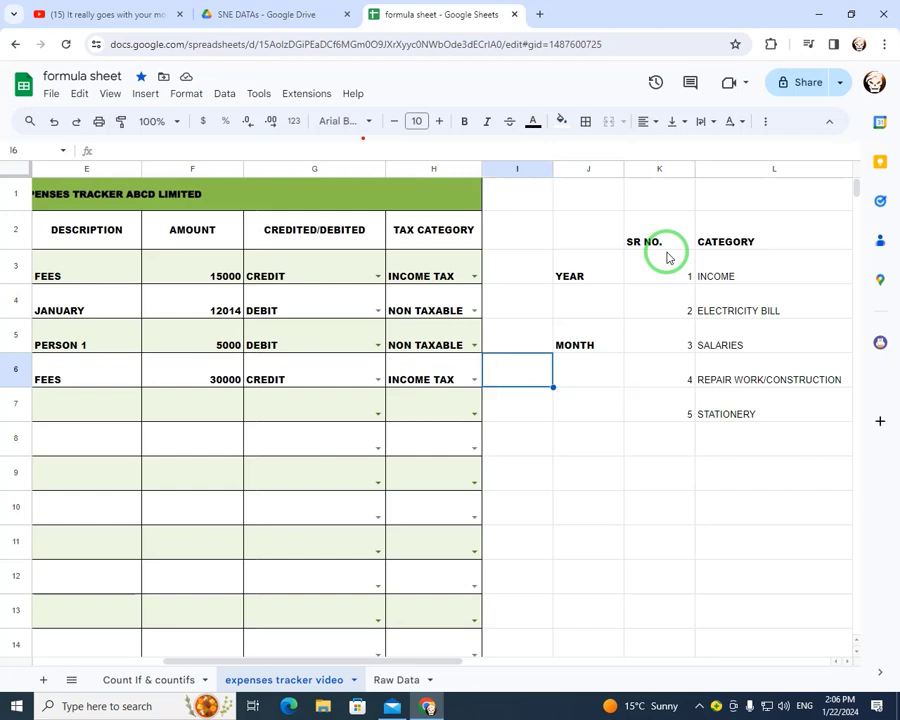
Examine the tracker's date and month columns, including the month formula in B3.
{"action": "key", "text": "Left"}
{"action": "key", "text": "Left"}
{"action": "key", "text": "Left"}
{"action": "key", "text": "Left"}
{"action": "key", "text": "Left"}
{"action": "key", "text": "Left"}
{"action": "key", "text": "Left"}
{"action": "key", "text": "Left"}
{"action": "key", "text": "Left"}
{"action": "key", "text": "Right"}
{"action": "key", "text": "Right"}
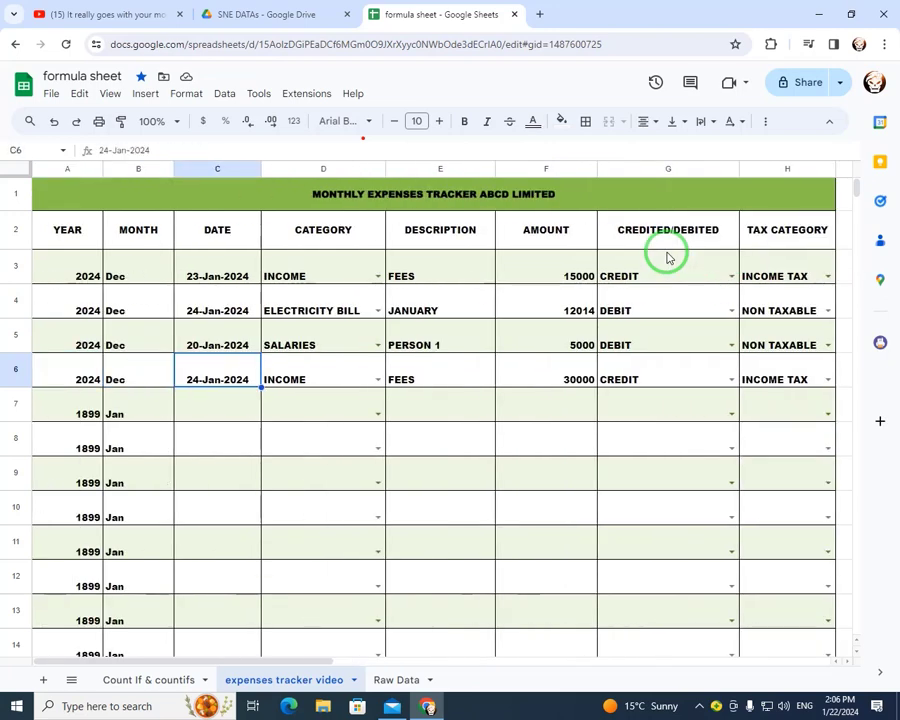
{"action": "key", "text": "Left"}
{"action": "key", "text": "Up"}
{"action": "key", "text": "Up"}
{"action": "key", "text": "Up"}
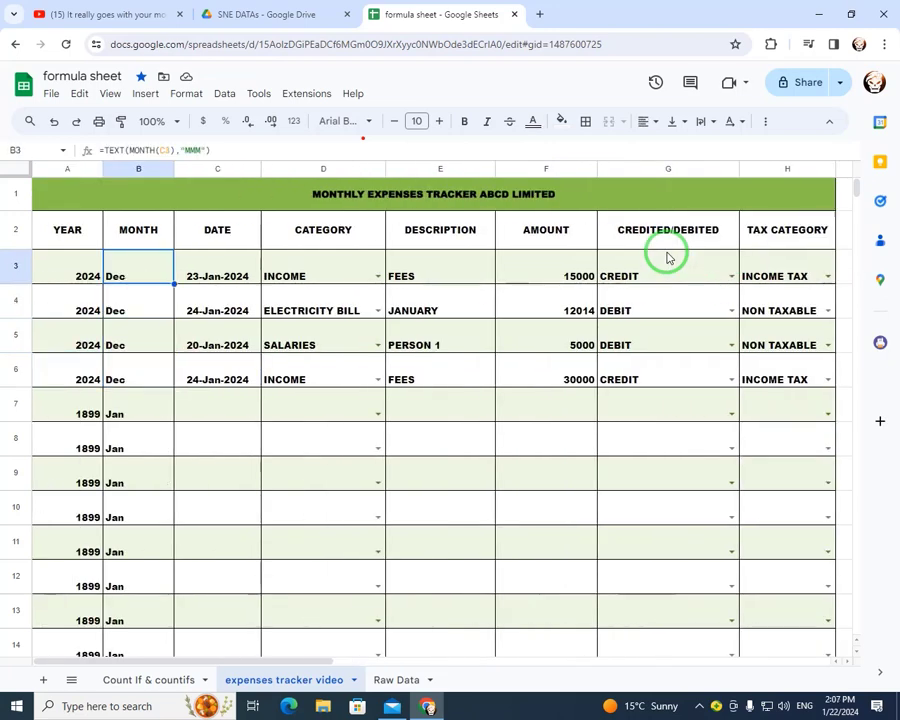
{"action": "key", "text": "Right"}
{"action": "key", "text": "Right"}
{"action": "key", "text": "Right"}
{"action": "key", "text": "Right"}
{"action": "key", "text": "Right"}
{"action": "key", "text": "Right"}
{"action": "key", "text": "Right"}
{"action": "key", "text": "Right"}
{"action": "key", "text": "Right"}
{"action": "key", "text": "Right"}
{"action": "key", "text": "Right"}
{"action": "key", "text": "Right"}
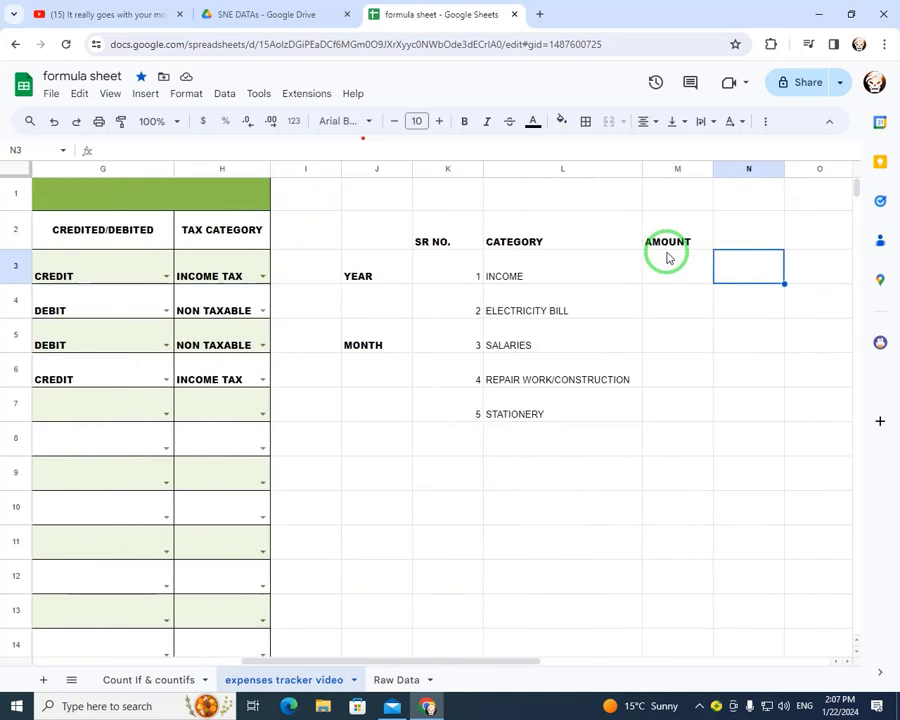
{"action": "key", "text": "Down"}
{"action": "key", "text": "Left"}
{"action": "key", "text": "Left"}
{"action": "key", "text": "Left"}
{"action": "key", "text": "Left"}
{"action": "key", "text": "Down"}
{"action": "key", "text": "Down"}
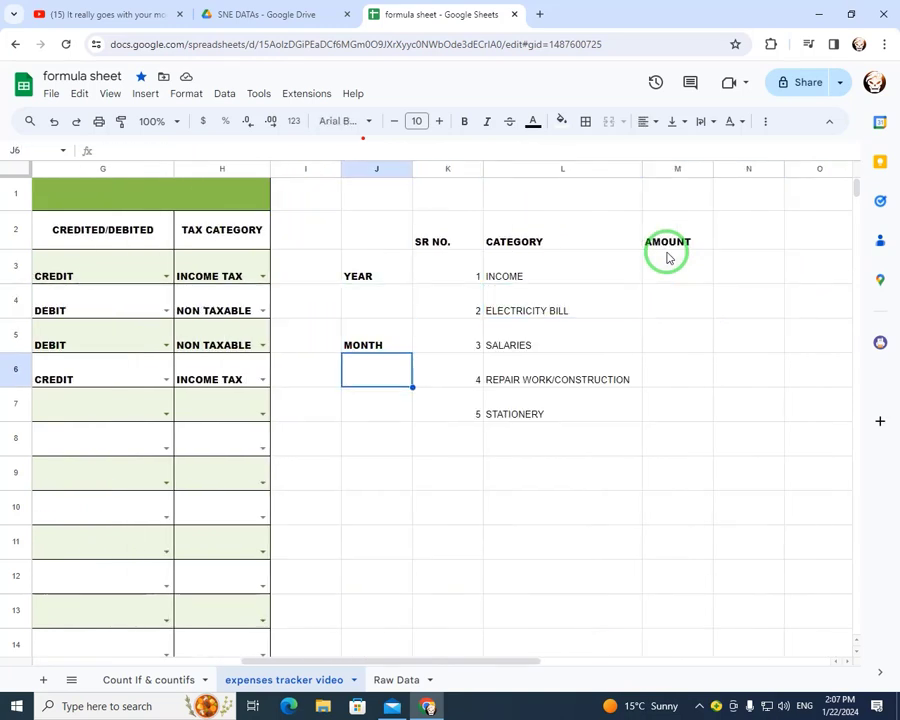
{"action": "type", "text": "="}
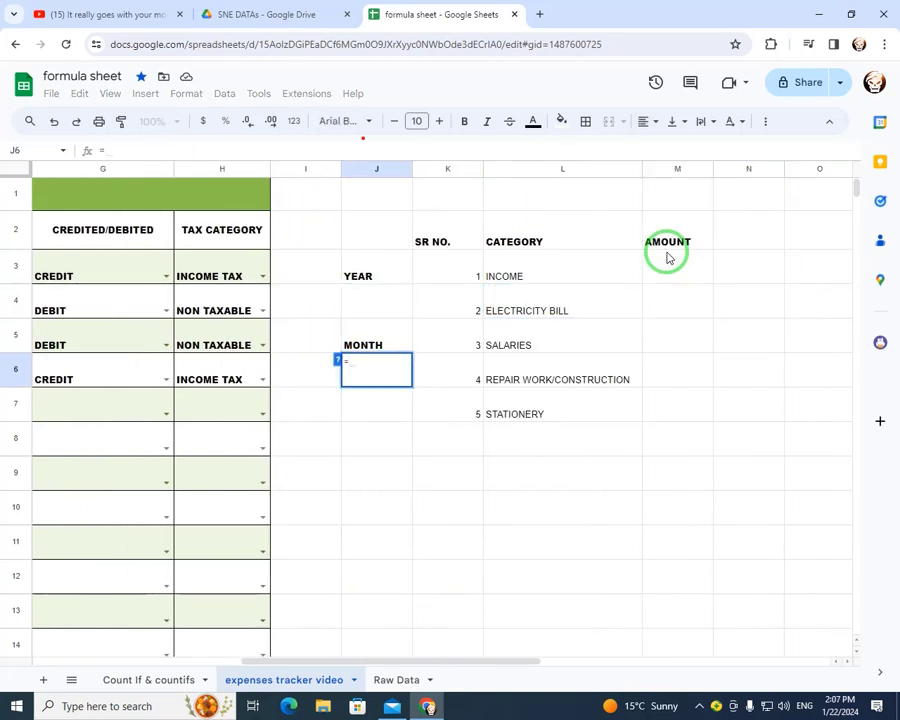
{"action": "key", "text": "Escape"}
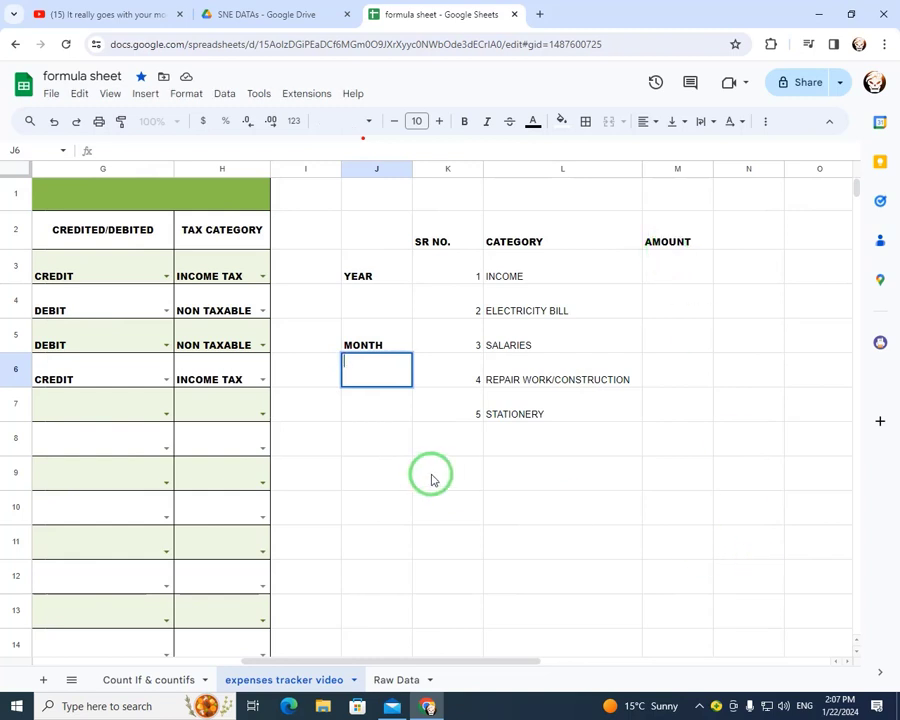
{"action": "key", "text": "Down"}
{"action": "key", "text": "Down"}
Add a data validation rule to J6, below the MONTH label, with the criterion Dropdown (from a range).
{"action": "left_click", "coordinate": [368, 381]}
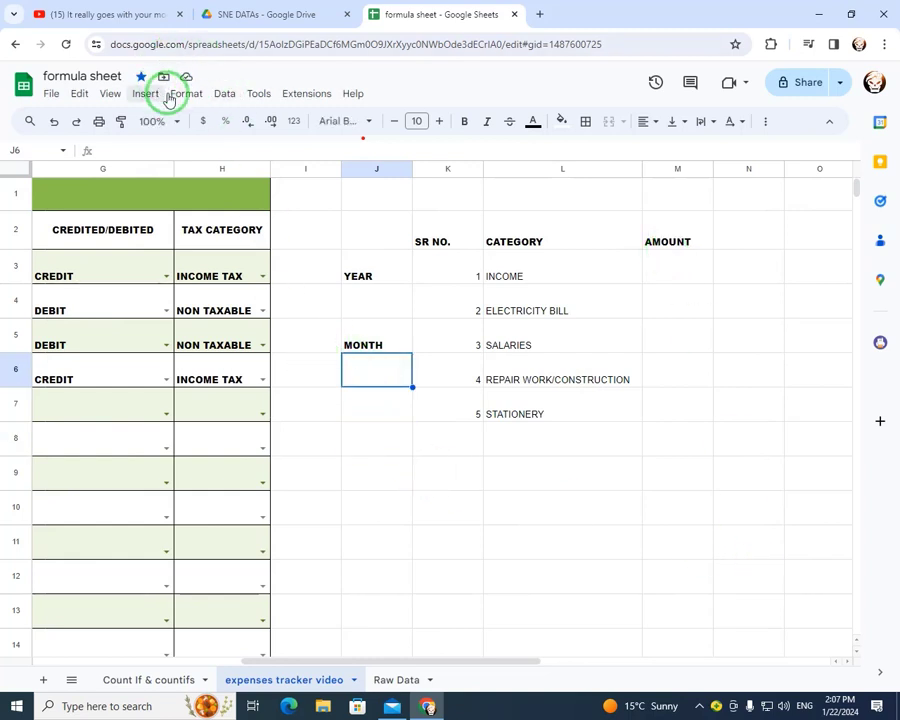
{"action": "left_click", "coordinate": [225, 94]}
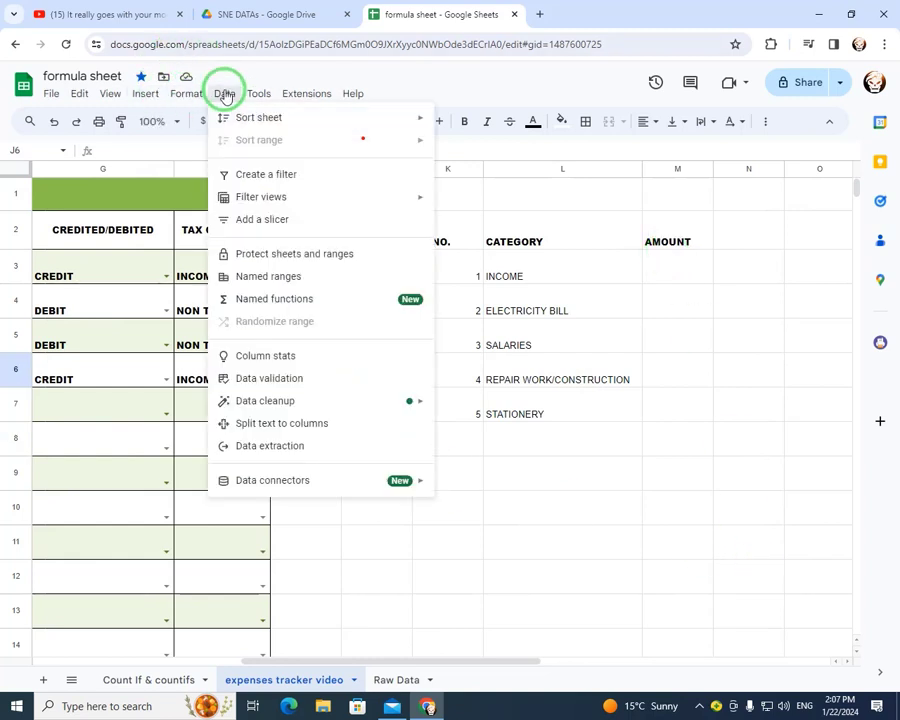
{"action": "left_click", "coordinate": [420, 374]}
{"action": "left_click", "coordinate": [784, 398]}
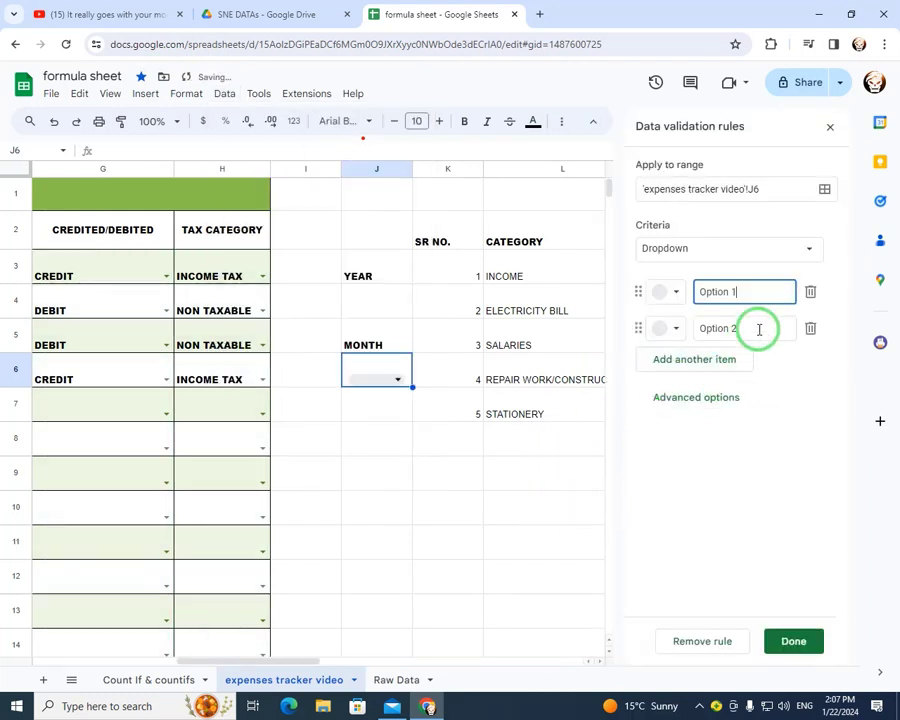
{"action": "left_click", "coordinate": [800, 250]}
{"action": "left_click", "coordinate": [745, 280]}
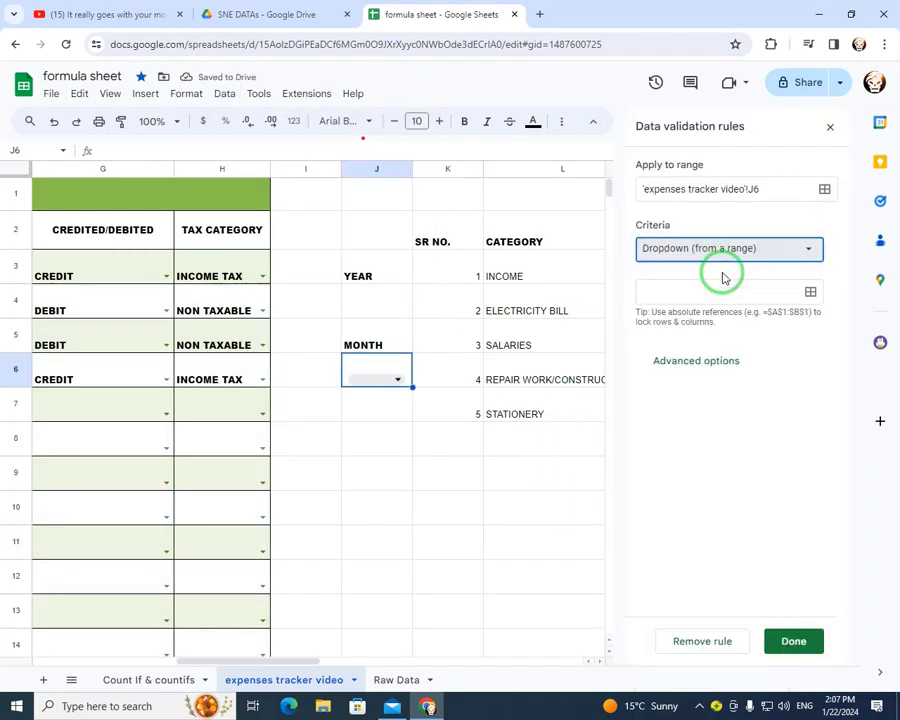
Set the J6 dropdown's source range to 'expenses tracker video'!B3:B, the tracker's MONTH column.
{"action": "left_click_drag", "start_coordinate": [274, 660], "coordinate": [118, 661]}
{"action": "left_click", "coordinate": [133, 276]}
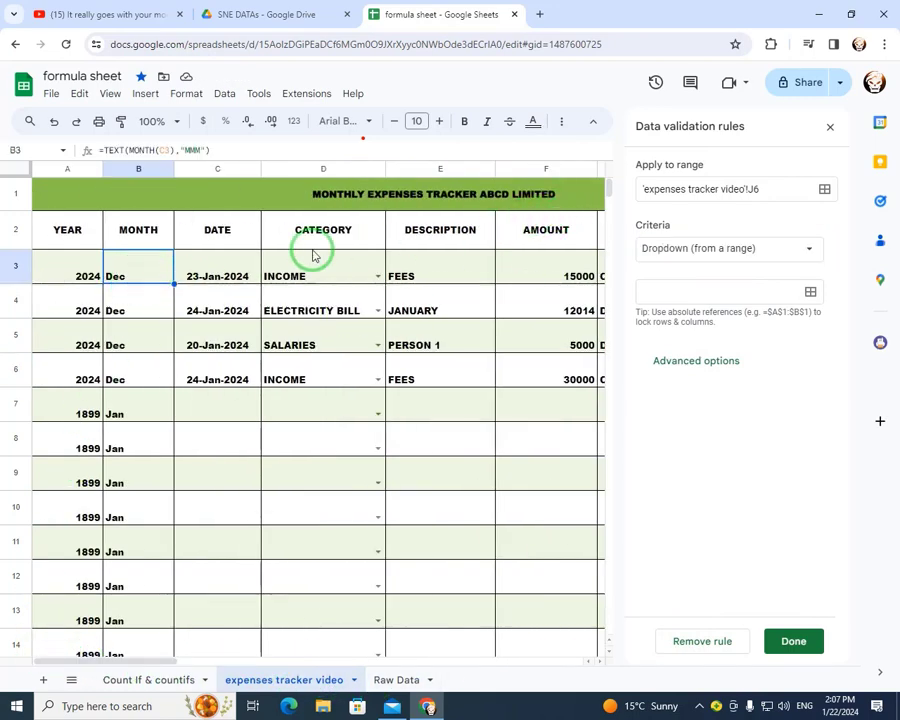
{"action": "left_click", "coordinate": [810, 291]}
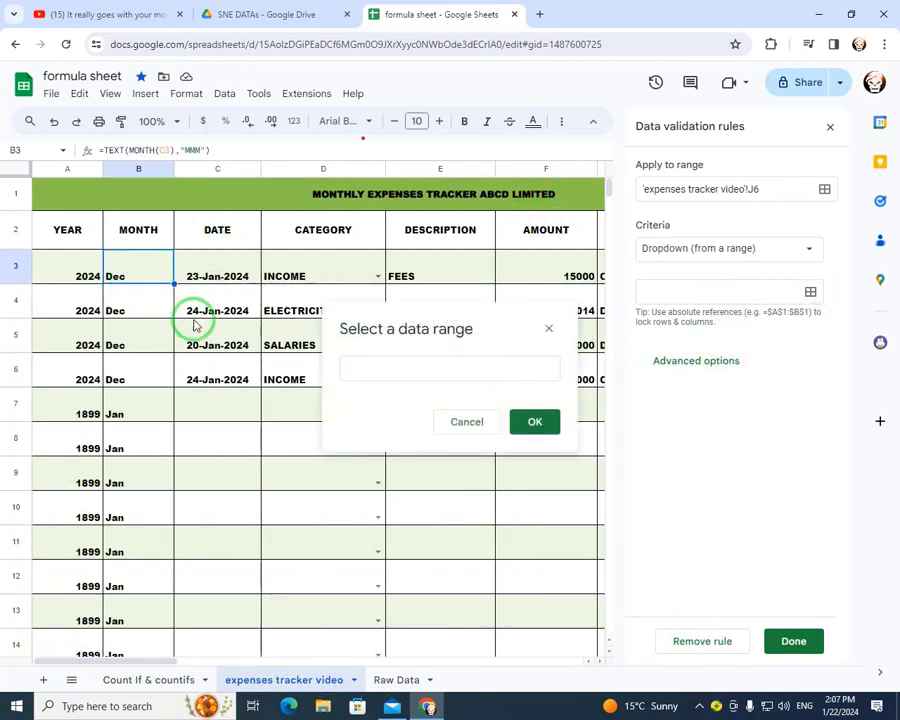
{"action": "left_click", "coordinate": [142, 276]}
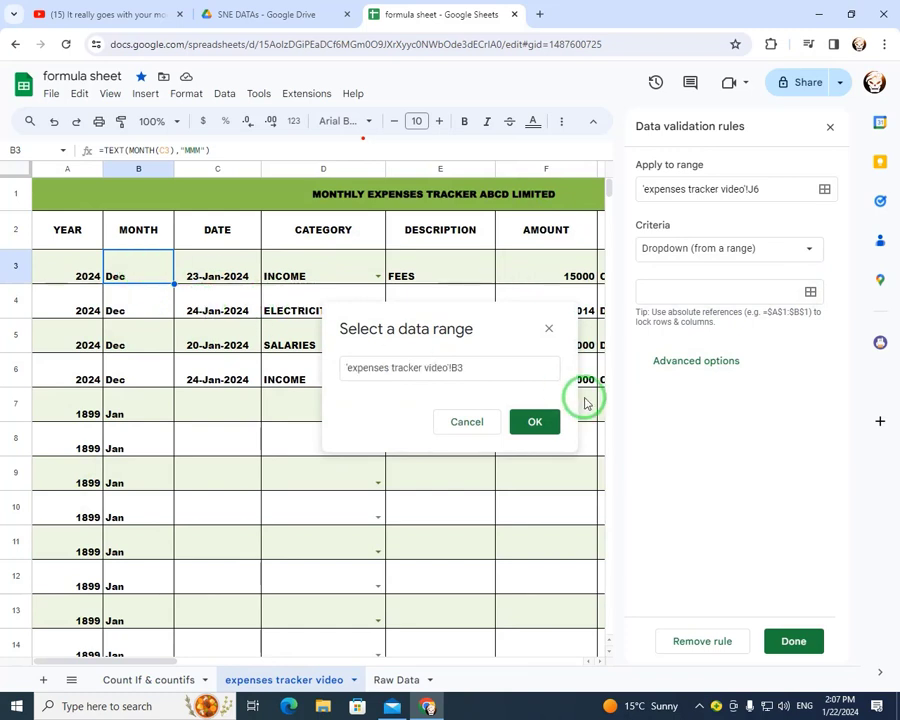
{"action": "left_click", "coordinate": [500, 367]}
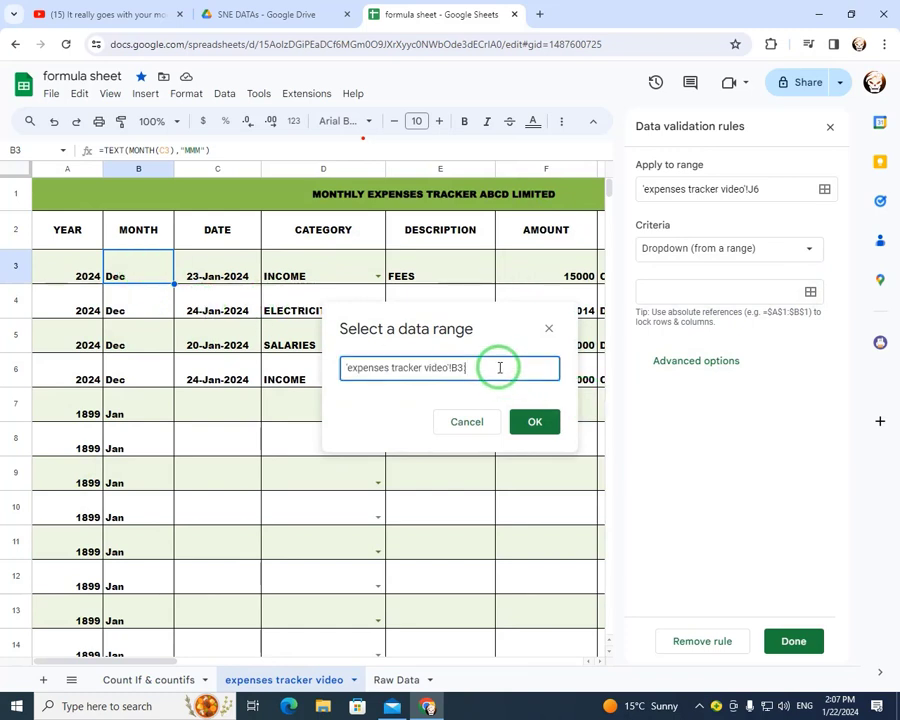
{"action": "type", "text": ":B"}
{"action": "left_click", "coordinate": [530, 419]}
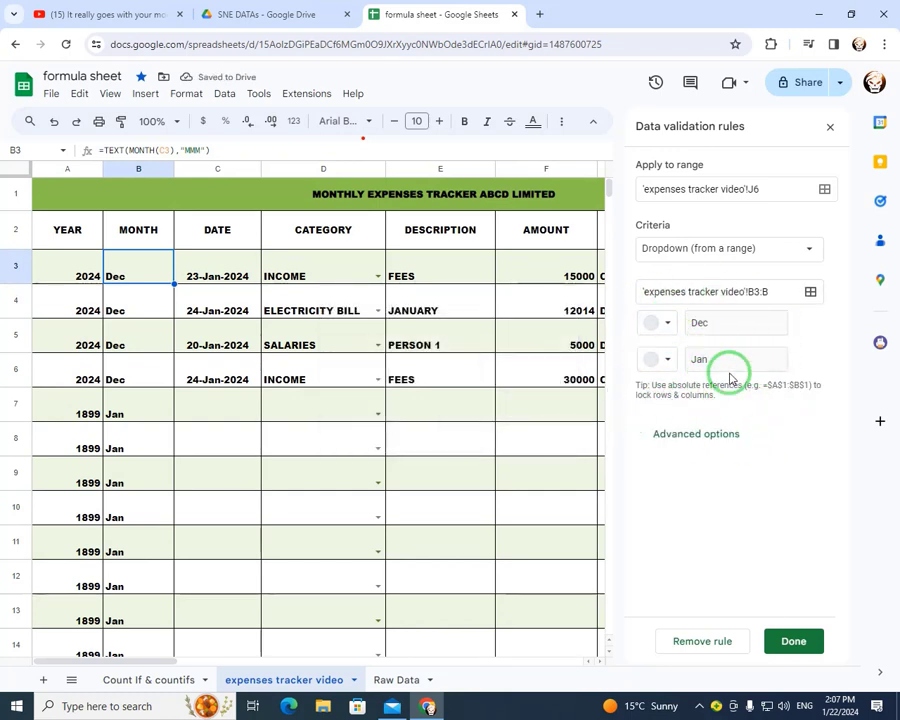
Set the J6 dropdown's display style to Arrow and save the rule.
{"action": "left_click", "coordinate": [690, 433]}
{"action": "scroll", "coordinate": [672, 645], "scroll_direction": "down", "scroll_amount": 2}
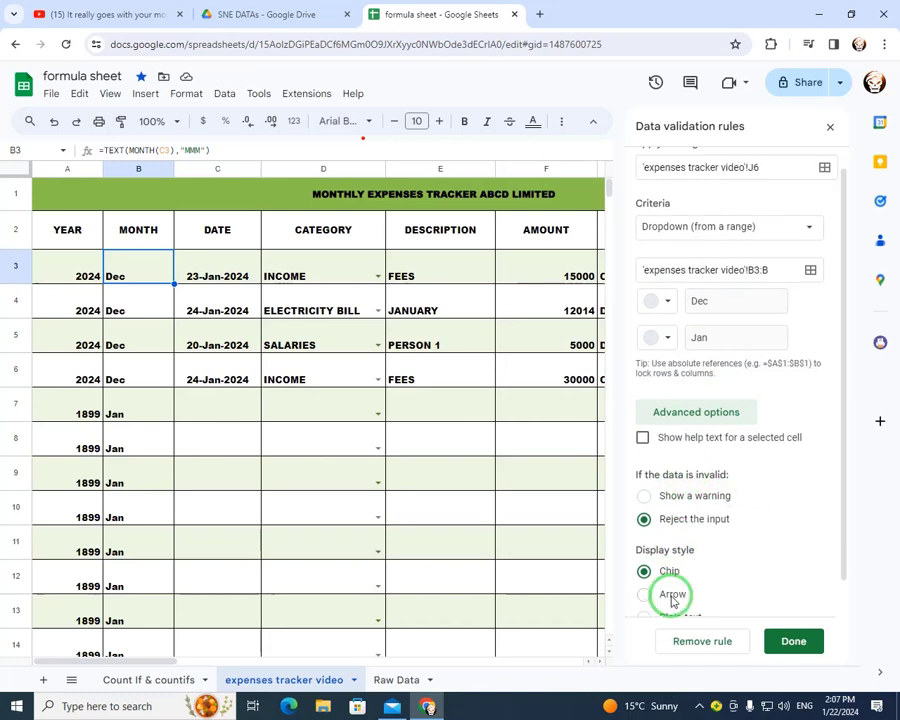
{"action": "left_click", "coordinate": [668, 557]}
{"action": "left_click", "coordinate": [793, 641]}
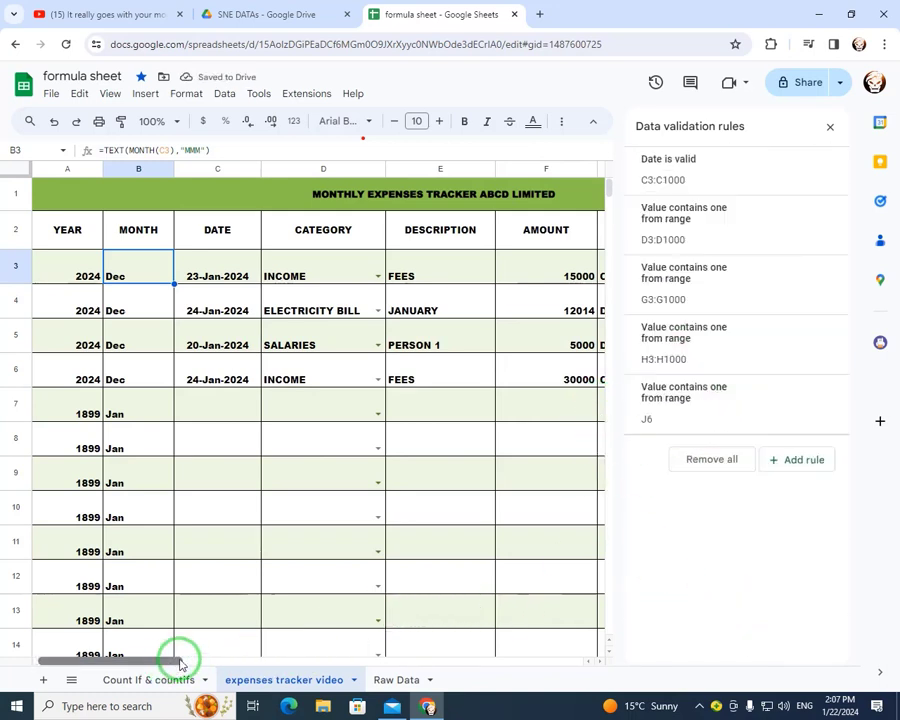
Add a data validation rule to J4, below the YEAR label, with the criterion Dropdown (from a range).
{"action": "left_click_drag", "start_coordinate": [177, 660], "coordinate": [331, 652]}
{"action": "left_click", "coordinate": [374, 307]}
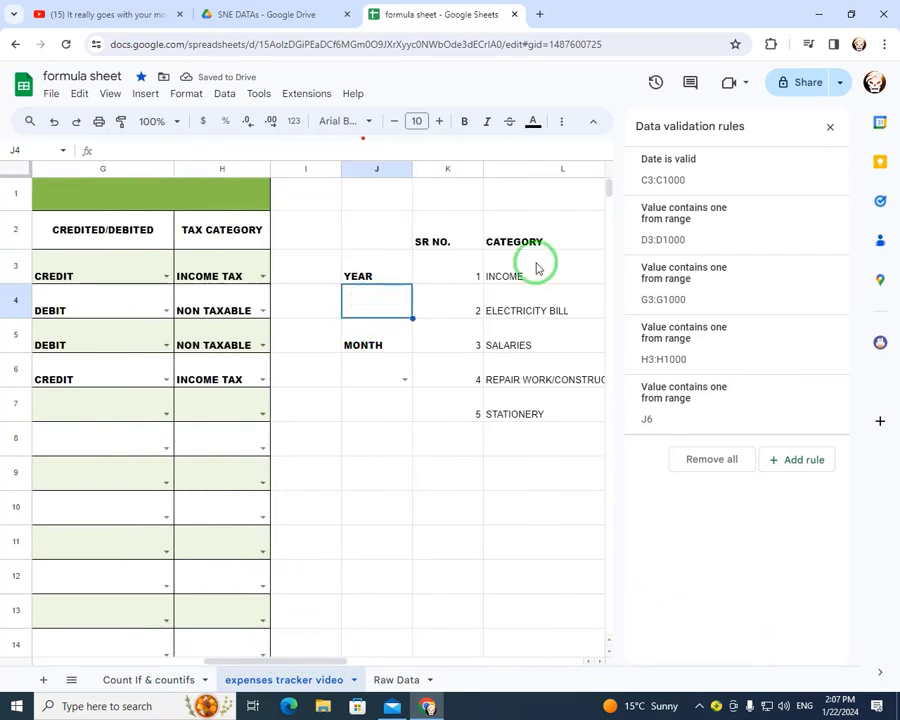
{"action": "left_click", "coordinate": [797, 462]}
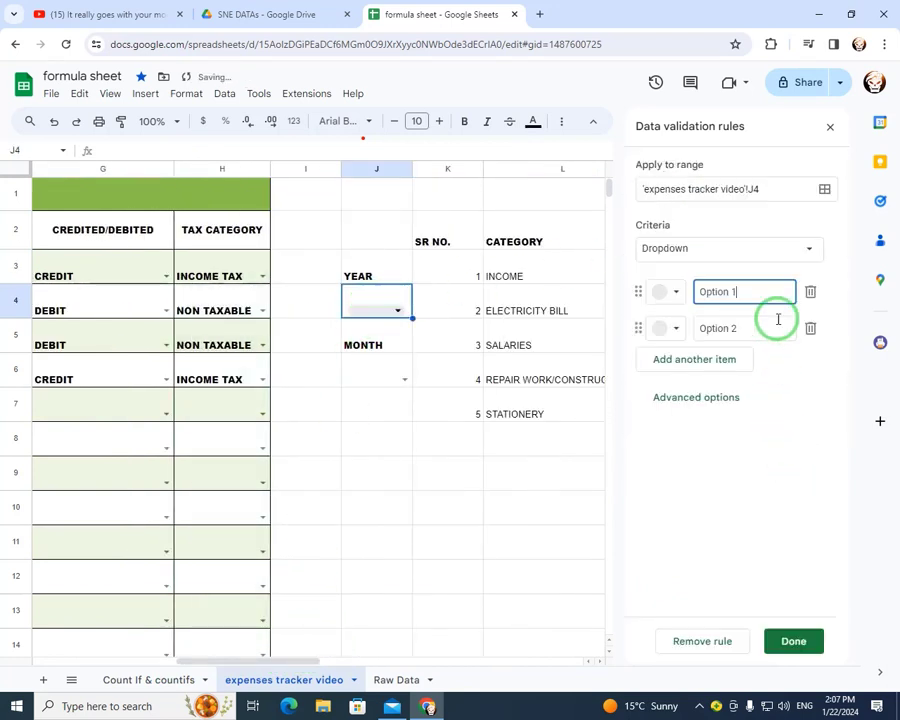
{"action": "left_click", "coordinate": [770, 262]}
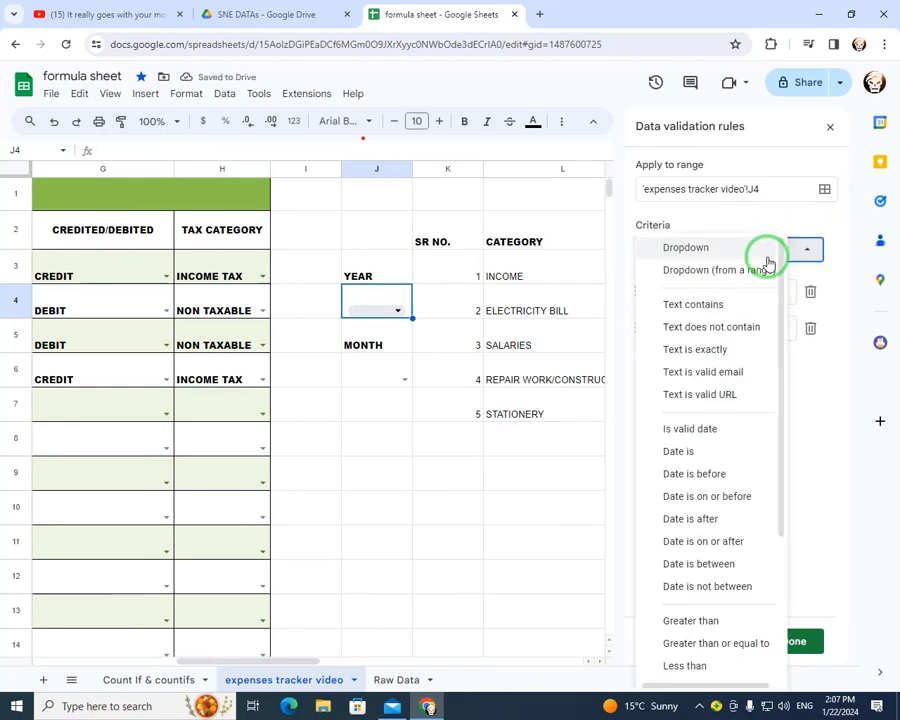
{"action": "left_click", "coordinate": [713, 270]}
Set the J4 dropdown's source range to 'expenses tracker video'!A3:A, the tracker's YEAR column.
{"action": "left_click", "coordinate": [810, 294]}
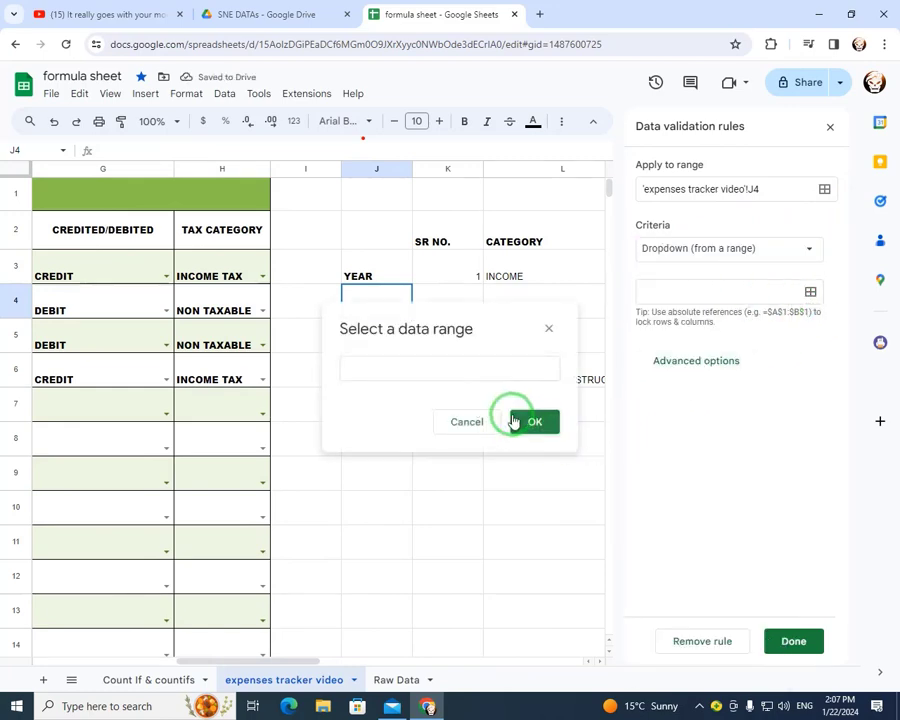
{"action": "left_click", "coordinate": [490, 376]}
{"action": "left_click_drag", "start_coordinate": [281, 665], "coordinate": [180, 662]}
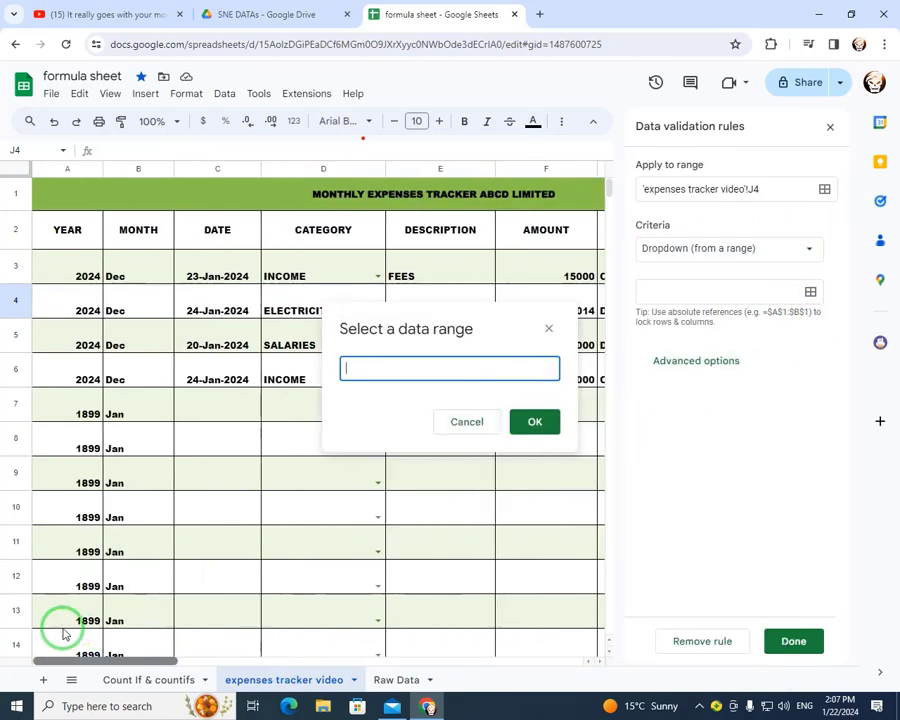
{"action": "left_click", "coordinate": [66, 276]}
{"action": "left_click", "coordinate": [489, 367]}
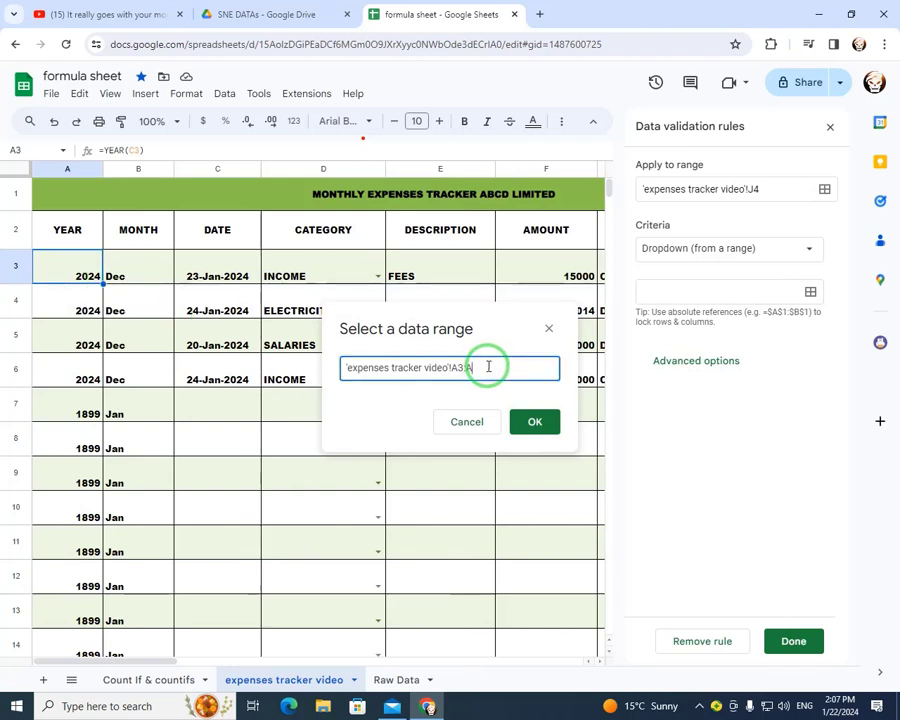
{"action": "left_click", "coordinate": [528, 421]}
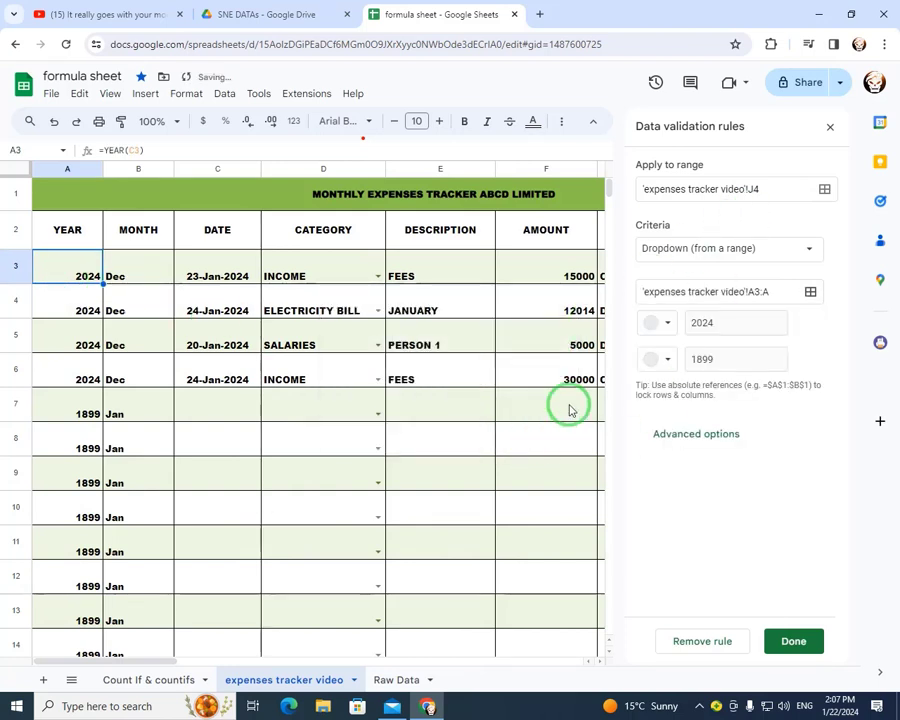
Set the J4 dropdown's display style to Arrow and save the rule.
{"action": "left_click", "coordinate": [695, 434]}
{"action": "scroll", "coordinate": [700, 500], "scroll_direction": "down", "scroll_amount": 1}
{"action": "left_click", "coordinate": [662, 557]}
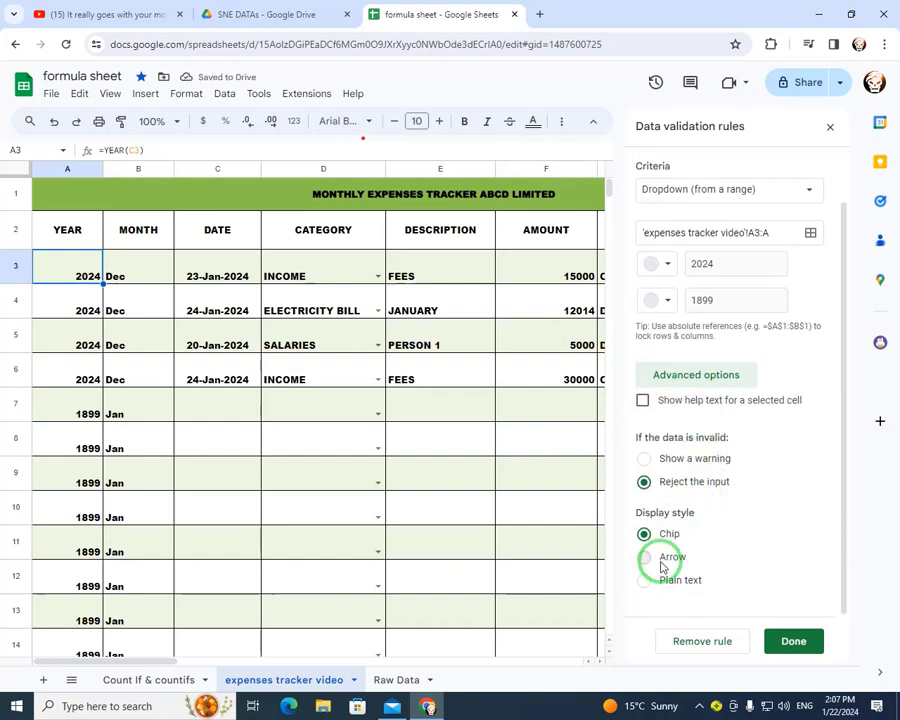
{"action": "left_click", "coordinate": [790, 641]}
Choose 2024 in the YEAR dropdown in J4 and Jan in the MONTH dropdown in J6.
{"action": "left_click", "coordinate": [549, 308]}
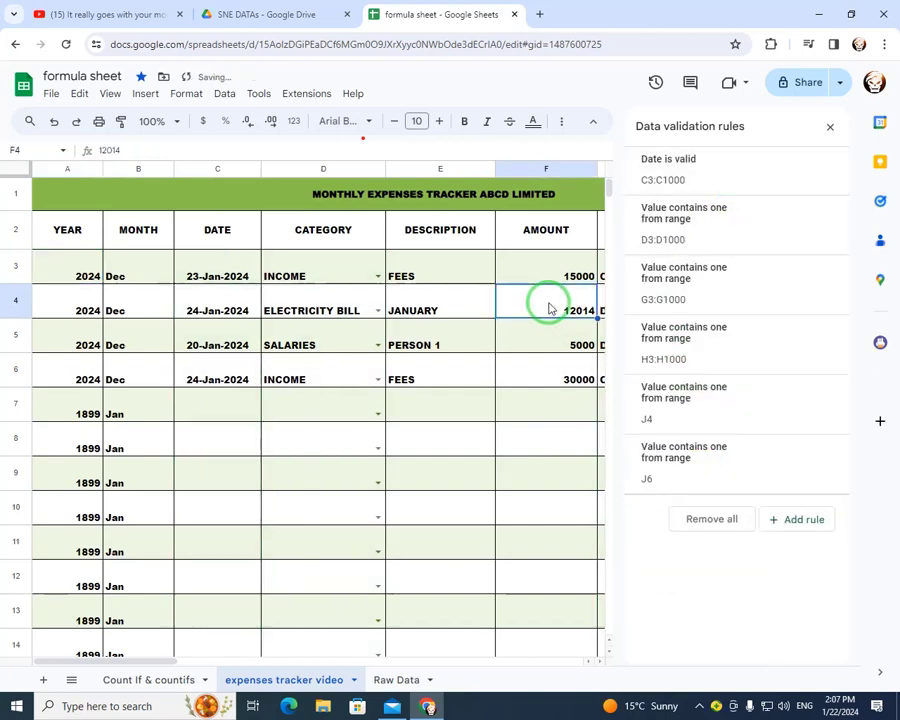
{"action": "key", "text": "Right"}
{"action": "key", "text": "Right"}
{"action": "key", "text": "Right"}
{"action": "key", "text": "Right"}
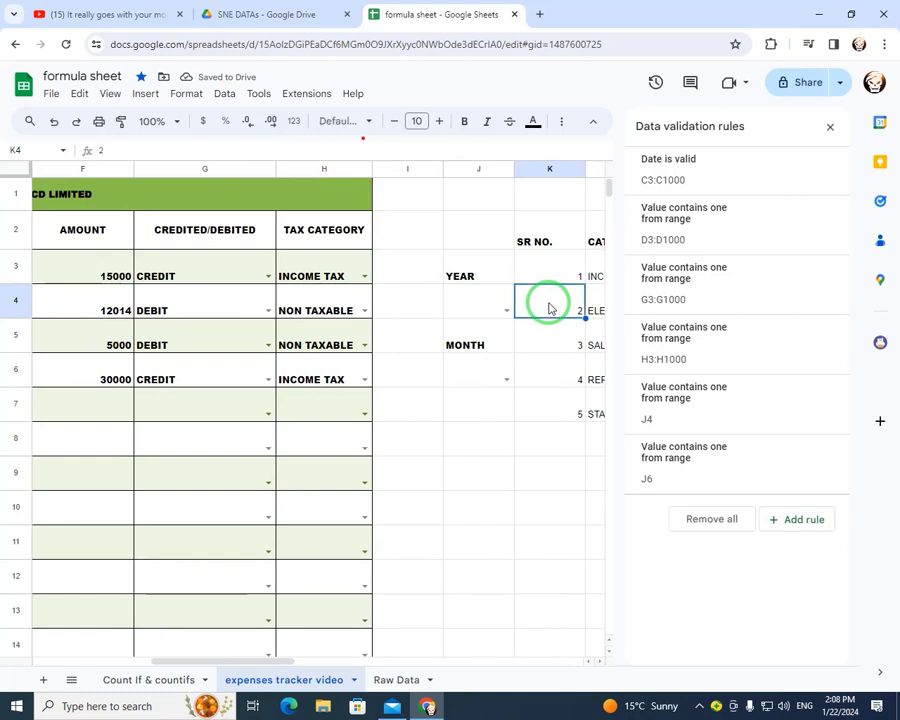
{"action": "key", "text": "Return"}
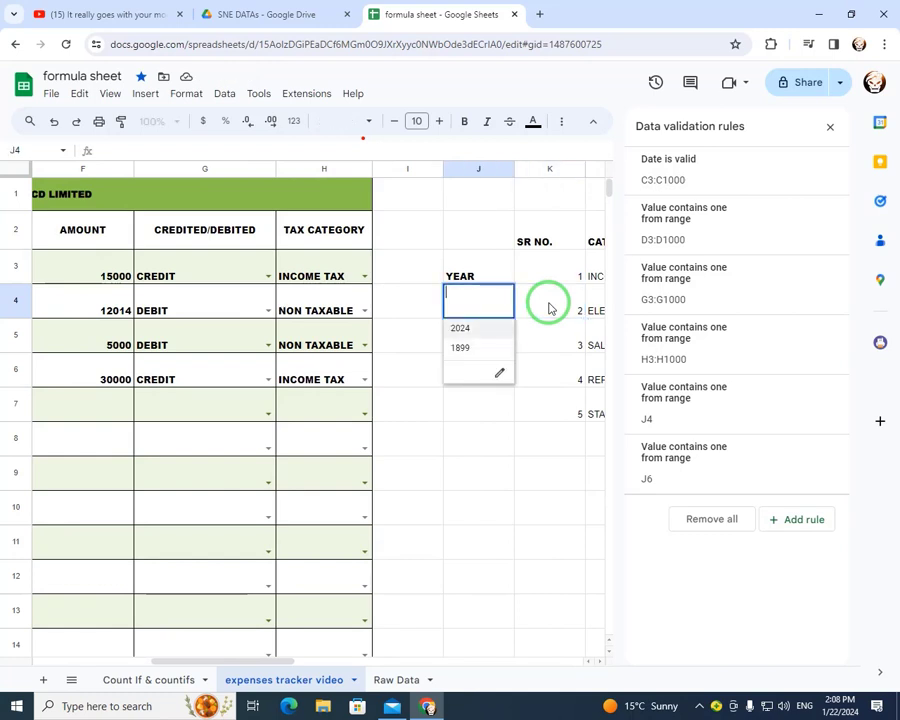
{"action": "key", "text": "Return"}
{"action": "key", "text": "Down"}
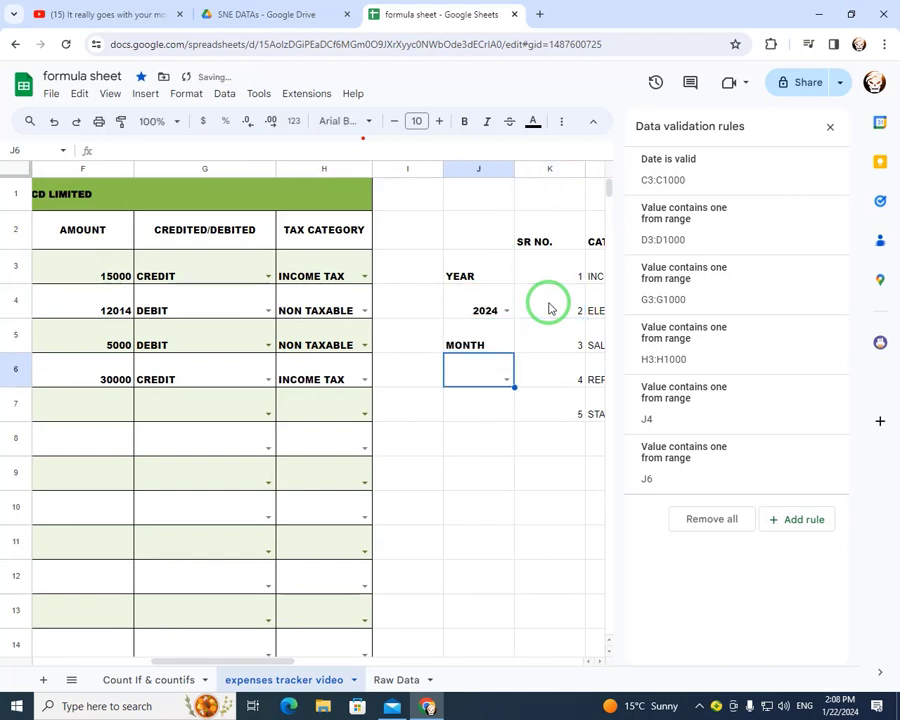
{"action": "key", "text": "Return"}
{"action": "key", "text": "Return"}
Close the data validation rules and widen the summary's AMOUNT column M by about half.
{"action": "key", "text": "Right"}
{"action": "key", "text": "Right"}
{"action": "key", "text": "Right"}
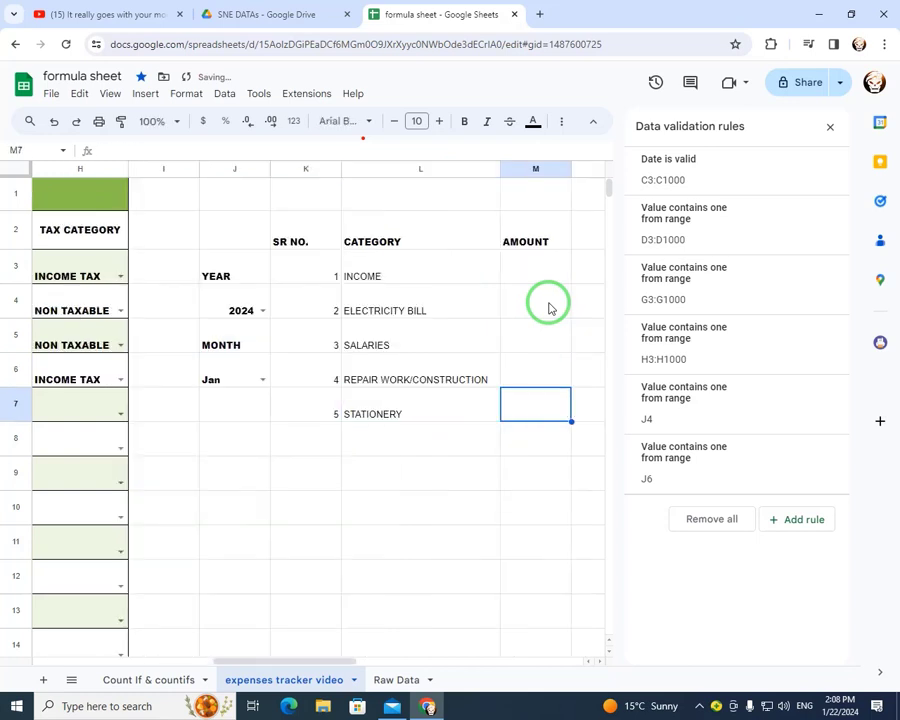
{"action": "left_click", "coordinate": [830, 128]}
{"action": "left_click", "coordinate": [540, 266]}
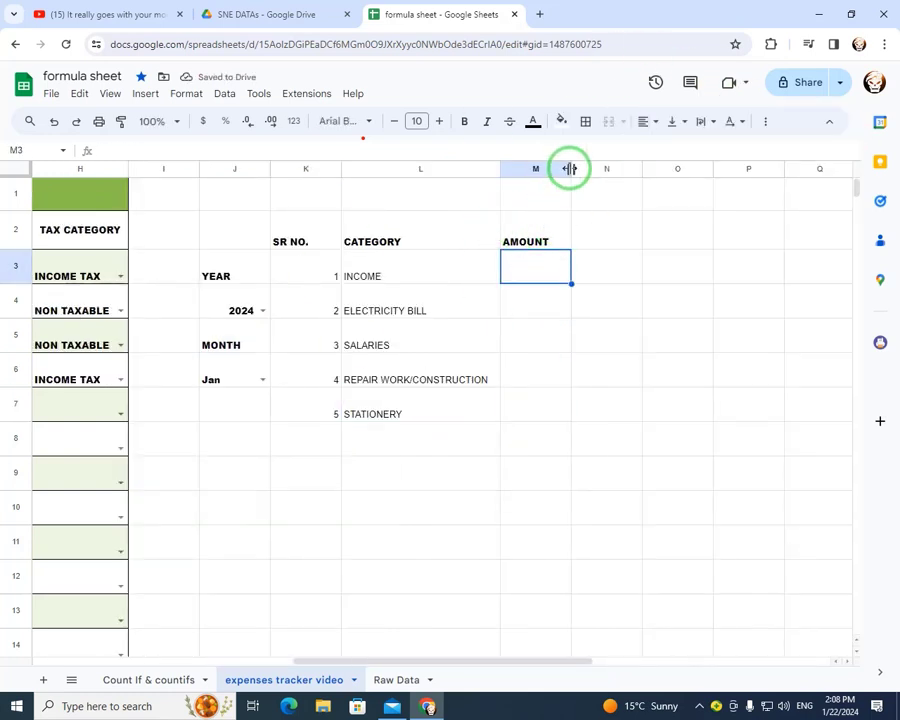
{"action": "left_click_drag", "start_coordinate": [570, 168], "coordinate": [603, 168]}
{"action": "left_click", "coordinate": [337, 168]}
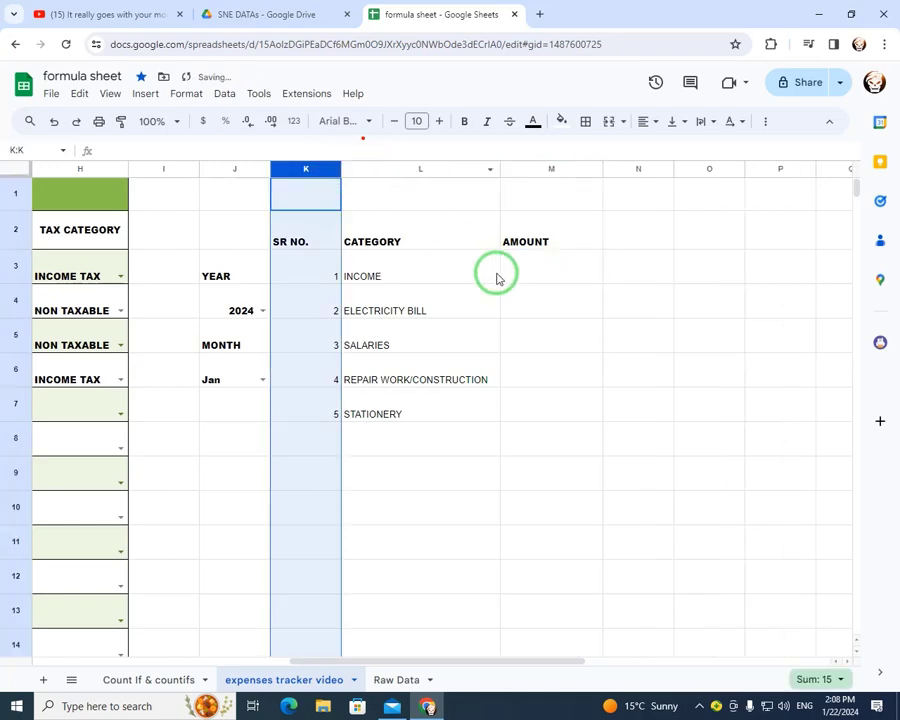
Start a SUMIFS formula in M3, the INCOME amount, with the tracker's AMOUNT column $F:$F as the sum range.
{"action": "left_click", "coordinate": [518, 268]}
{"action": "left_click_drag", "start_coordinate": [353, 661], "coordinate": [118, 617]}
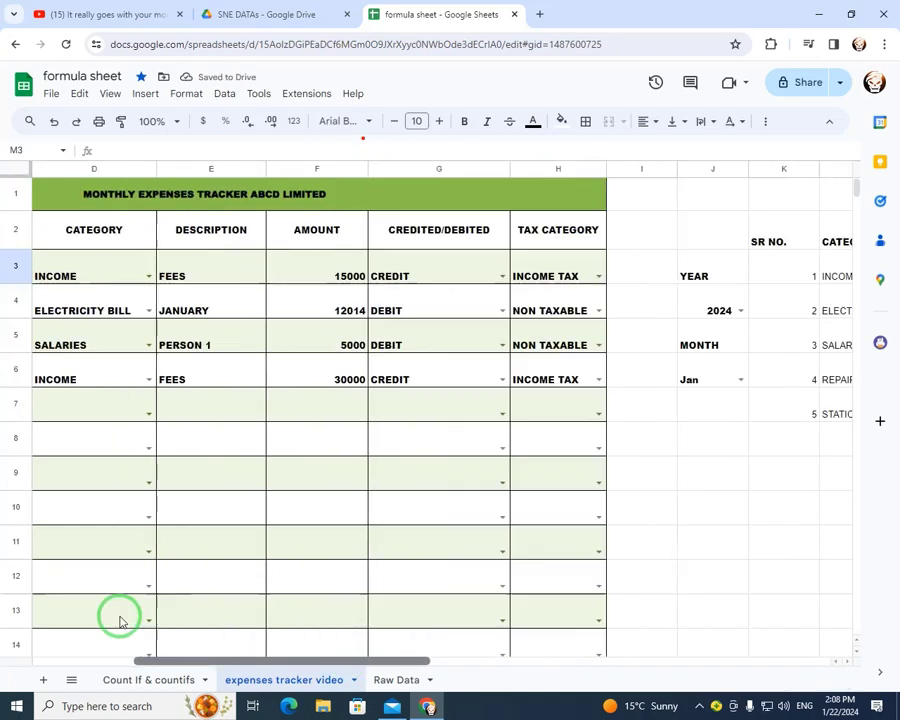
{"action": "scroll", "coordinate": [213, 613], "scroll_direction": "right", "scroll_amount": 5}
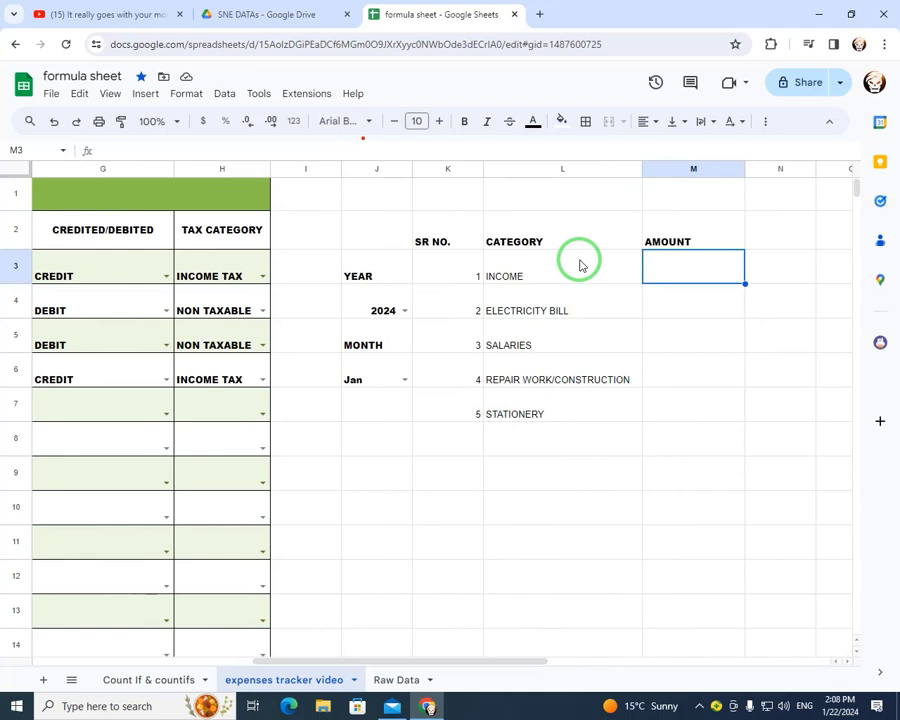
{"action": "type", "text": "="}
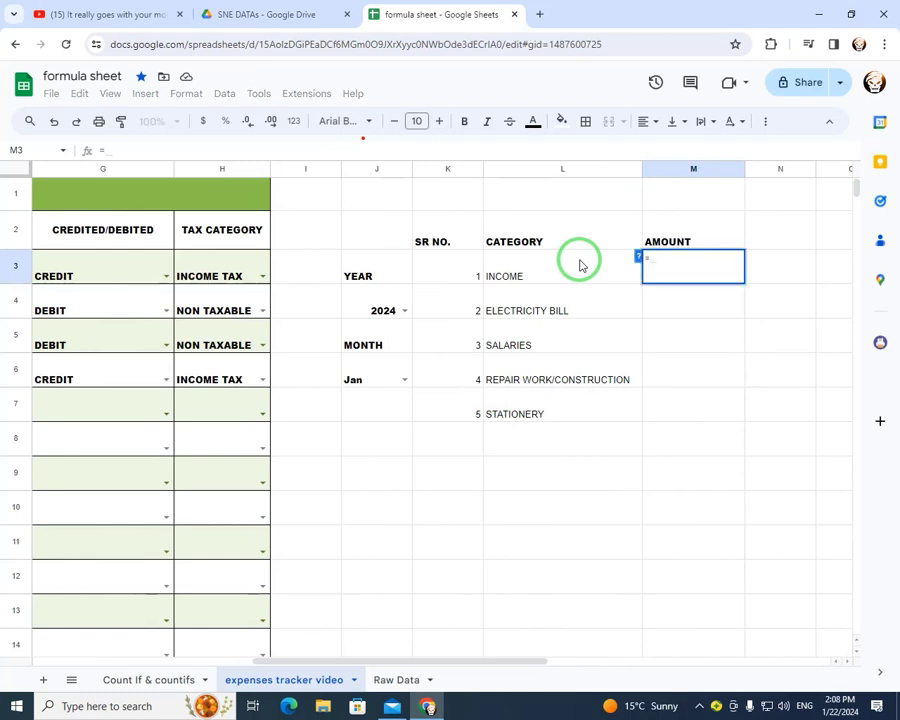
{"action": "type", "text": "SUMIF"}
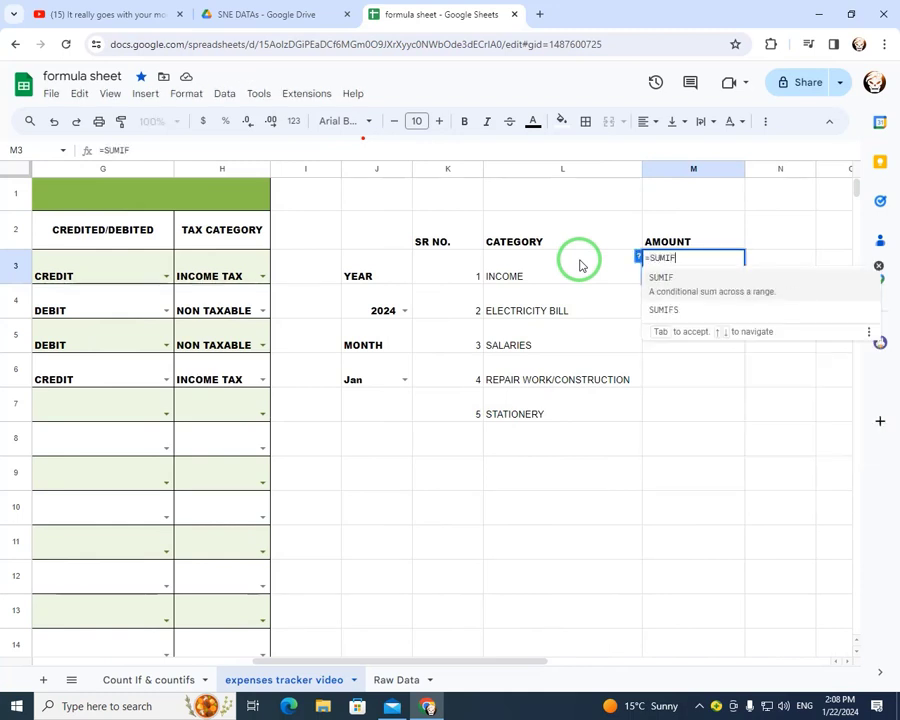
{"action": "type", "text": "S("}
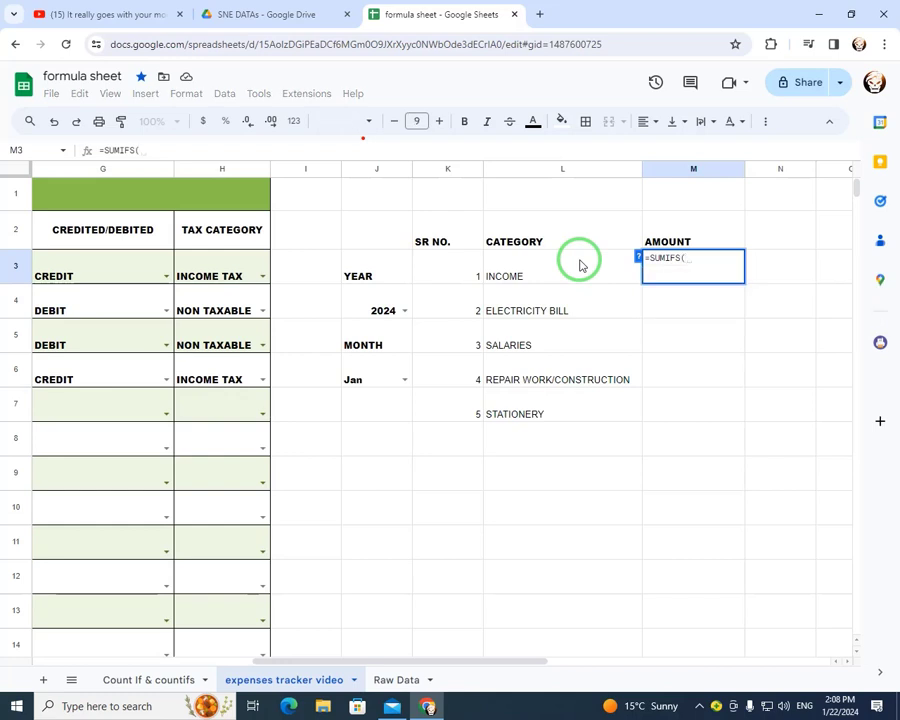
{"action": "left_click_drag", "start_coordinate": [368, 660], "coordinate": [300, 650]}
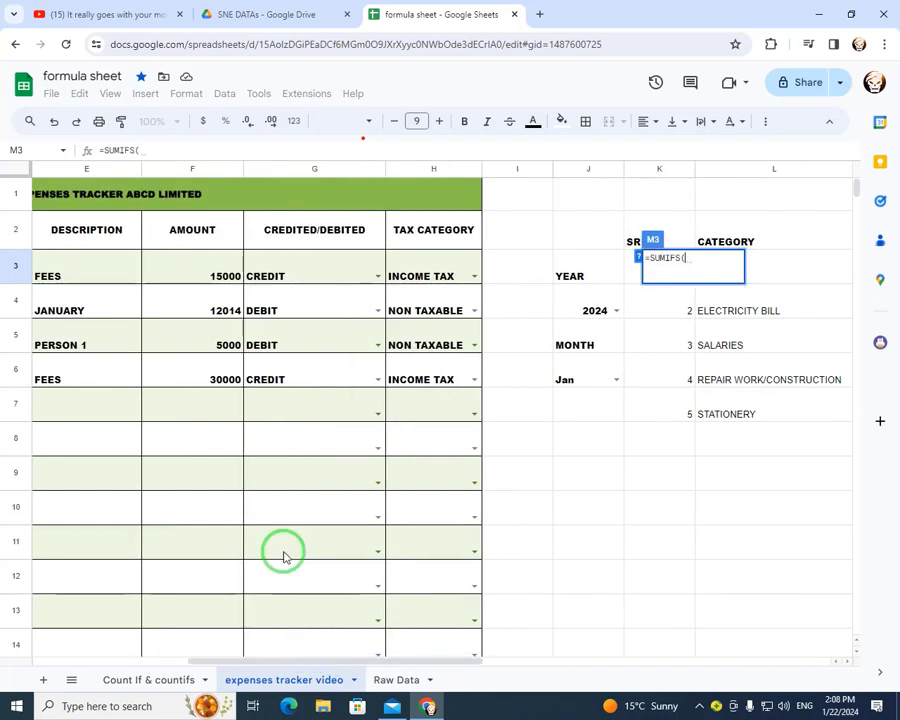
{"action": "left_click", "coordinate": [222, 273]}
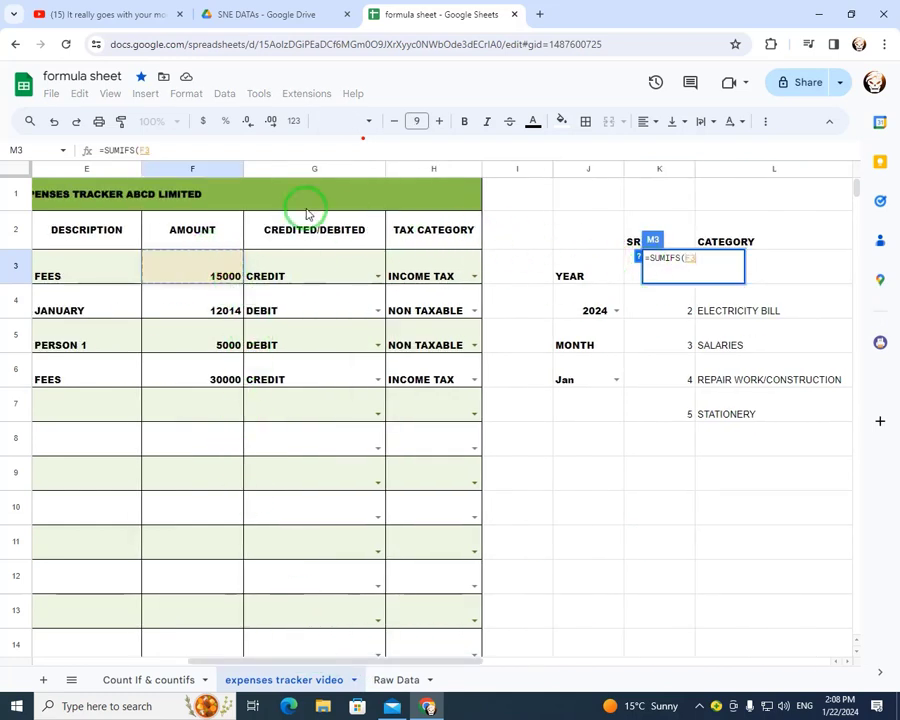
{"action": "left_click", "coordinate": [214, 172]}
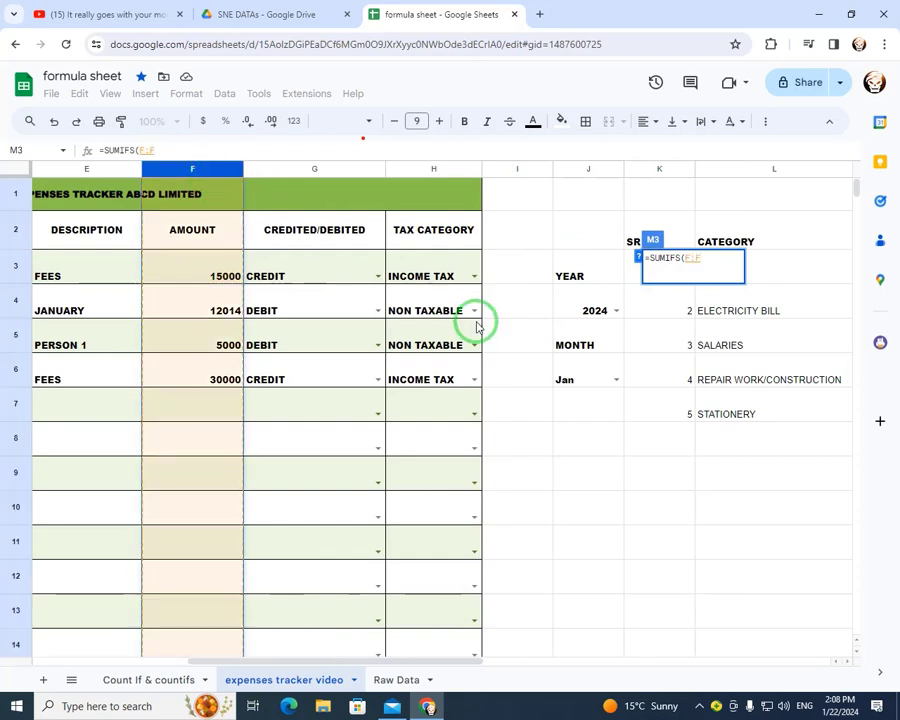
{"action": "type", "text": ","}
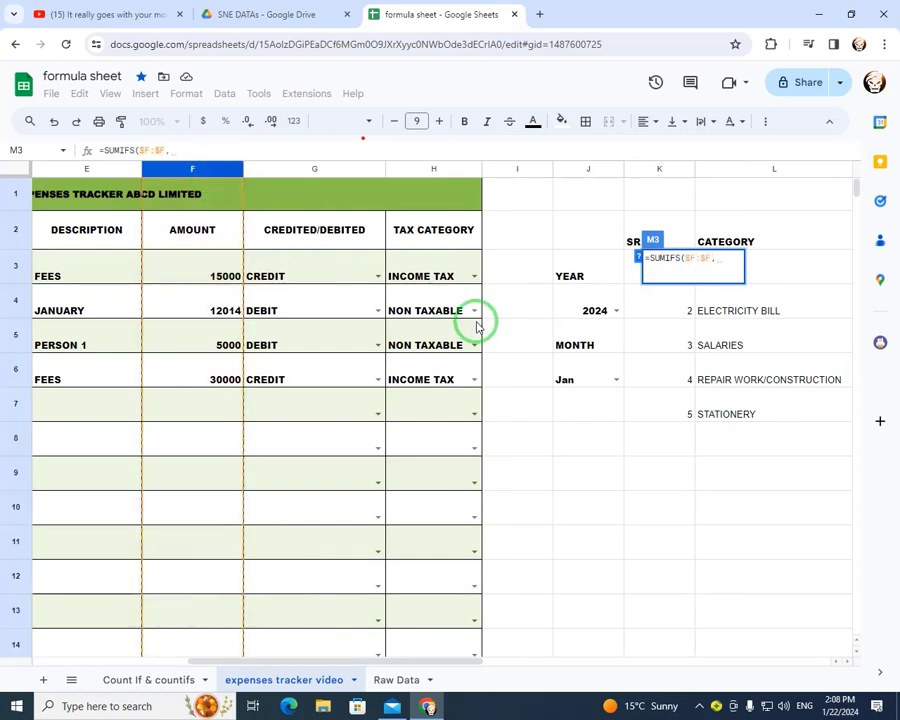
Add the year condition to the M3 formula, matching the YEAR column $A:$A against the year selector $J$4.
{"action": "left_click_drag", "start_coordinate": [377, 658], "coordinate": [220, 630]}
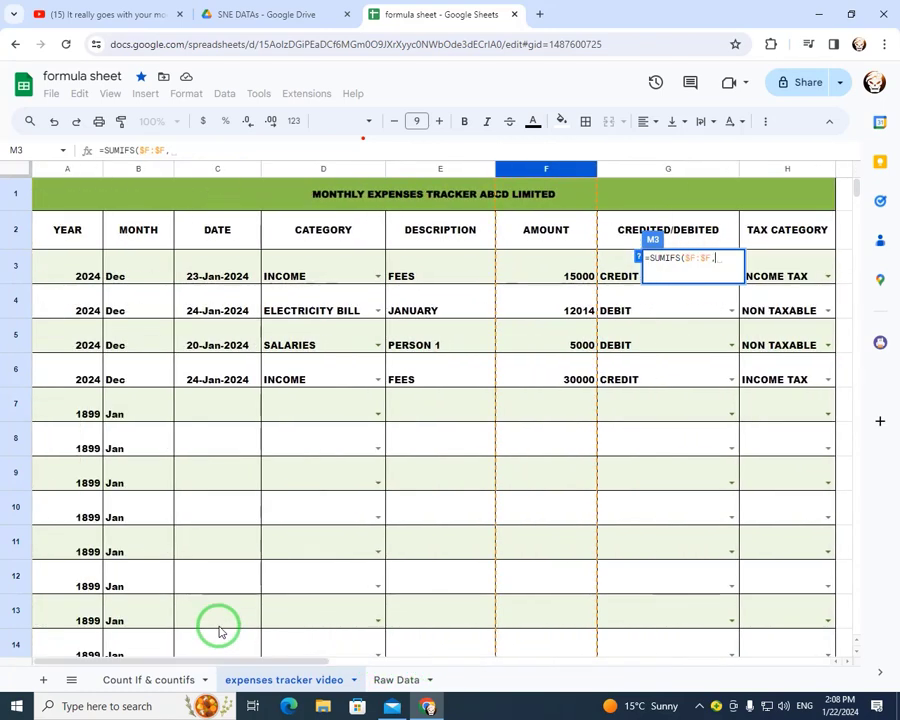
{"action": "left_click", "coordinate": [52, 167]}
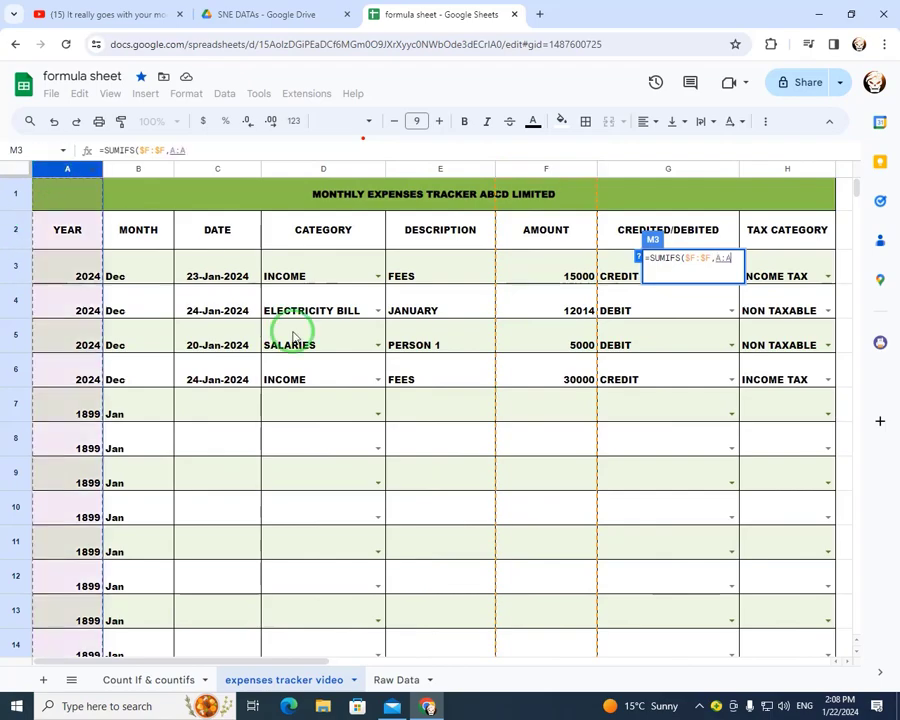
{"action": "key", "text": "F4"}
{"action": "type", "text": ","}
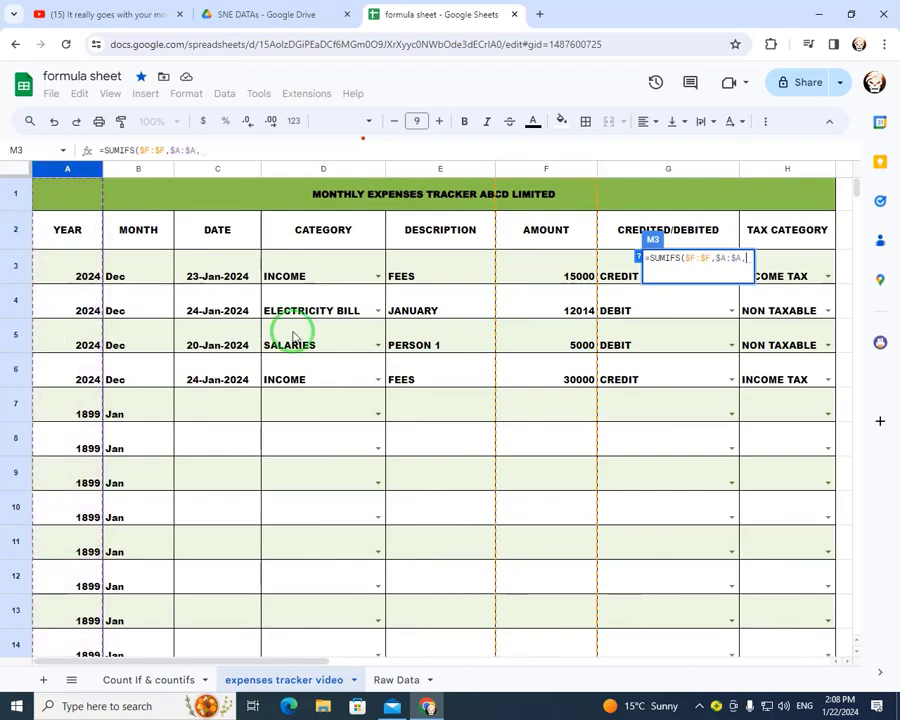
{"action": "scroll", "coordinate": [450, 450], "scroll_direction": "right", "scroll_amount": 10}
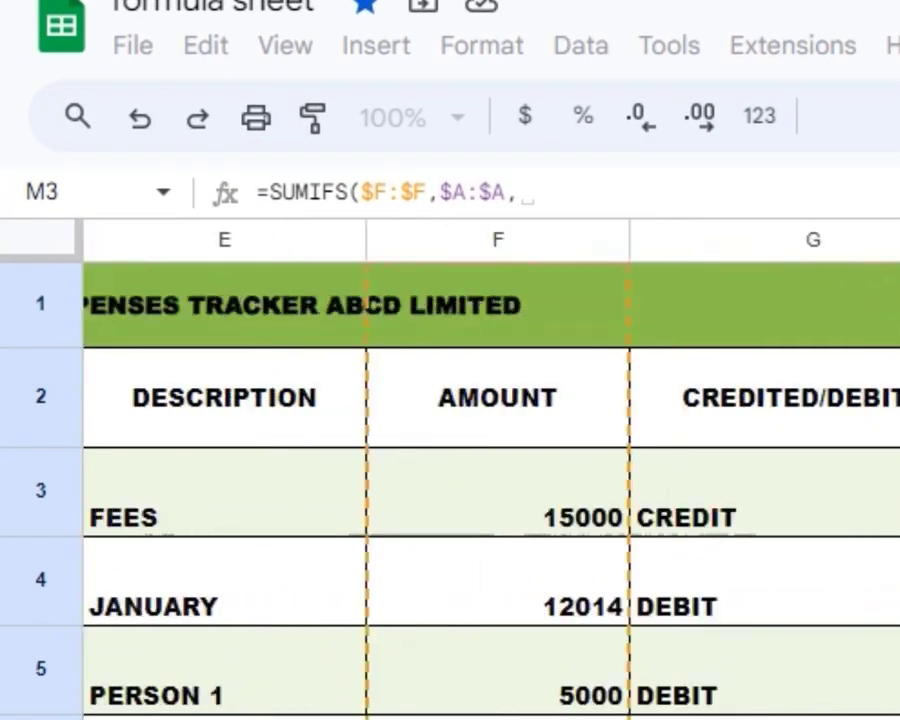
{"action": "left_click", "coordinate": [532, 432]}
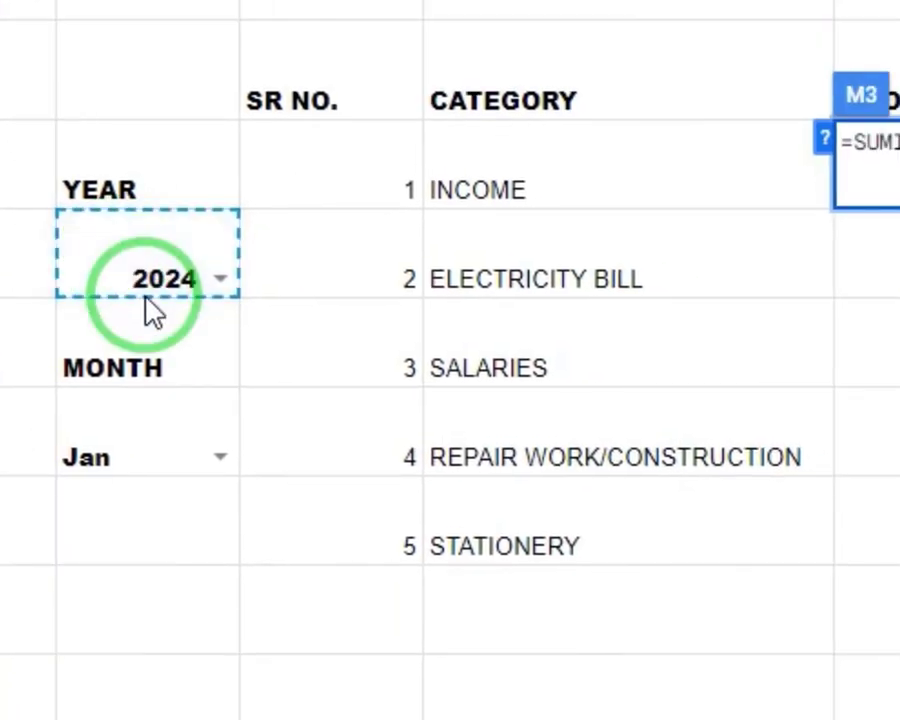
Add the month condition to the M3 formula, matching the MONTH column $B:$B against the month selector $J$6.
{"action": "scroll", "coordinate": [450, 450], "scroll_direction": "left", "scroll_amount": 8}
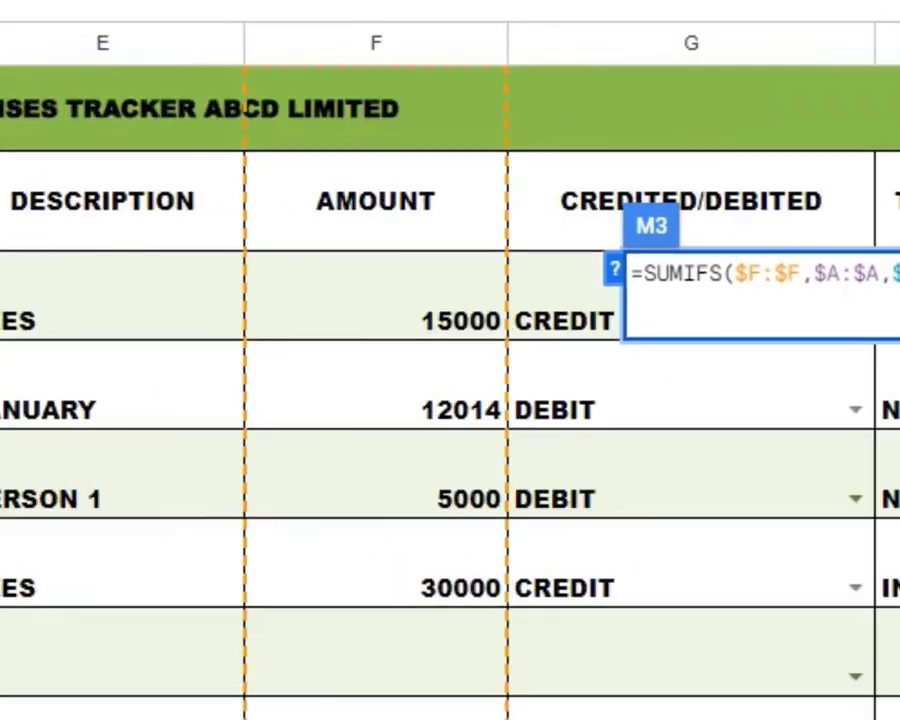
{"action": "scroll", "coordinate": [460, 112], "scroll_direction": "left", "scroll_amount": 5}
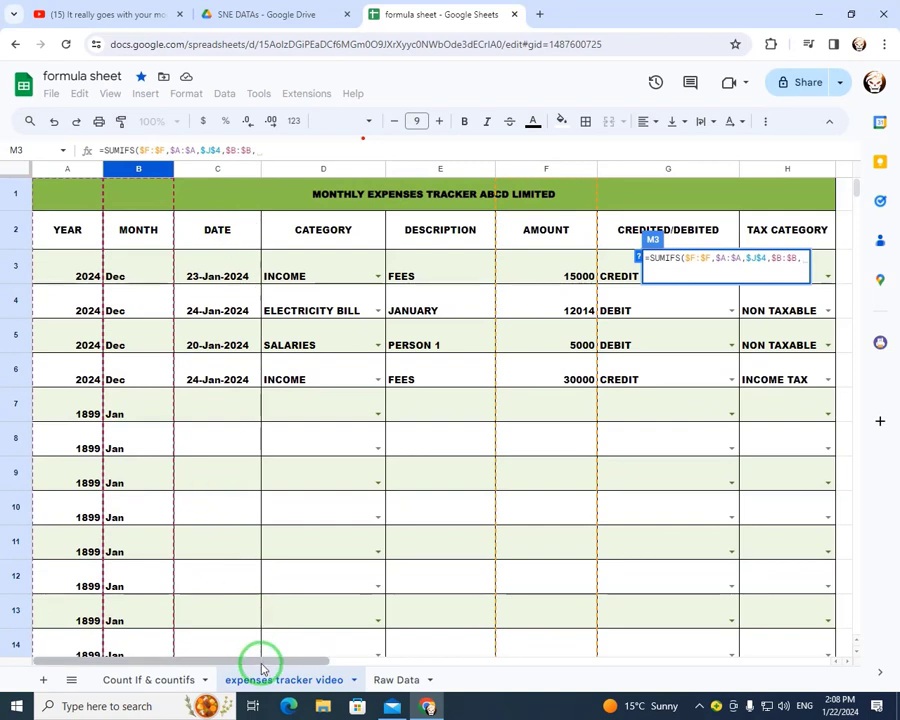
{"action": "left_click_drag", "start_coordinate": [257, 660], "coordinate": [460, 655]}
{"action": "left_click", "coordinate": [474, 384]}
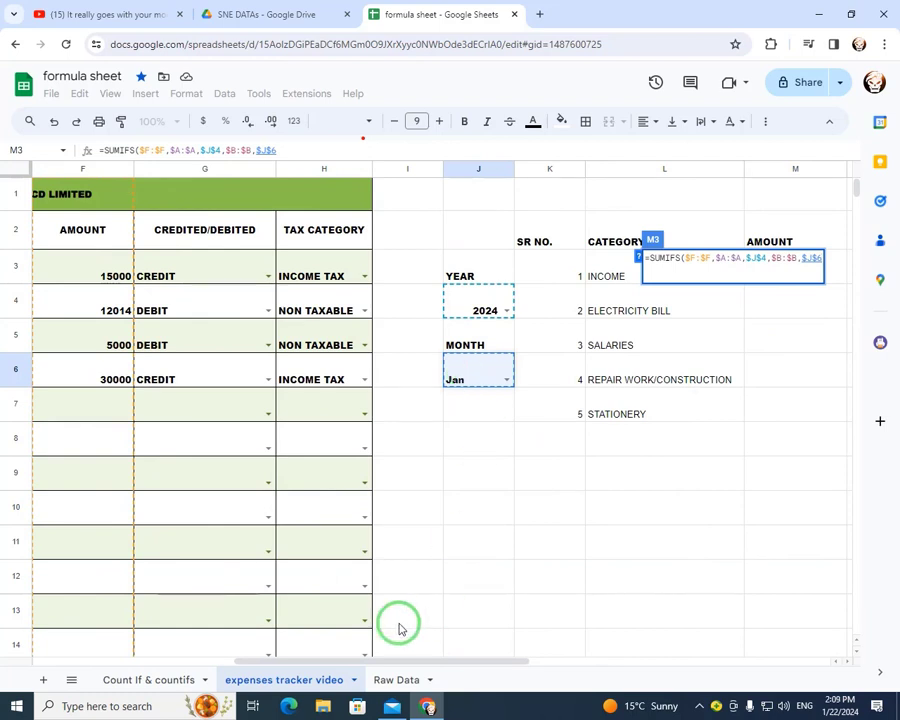
Add the category condition to the M3 formula, matching the CATEGORY column $D:$D against $L3, and enter the formula.
{"action": "left_click_drag", "start_coordinate": [350, 668], "coordinate": [181, 643]}
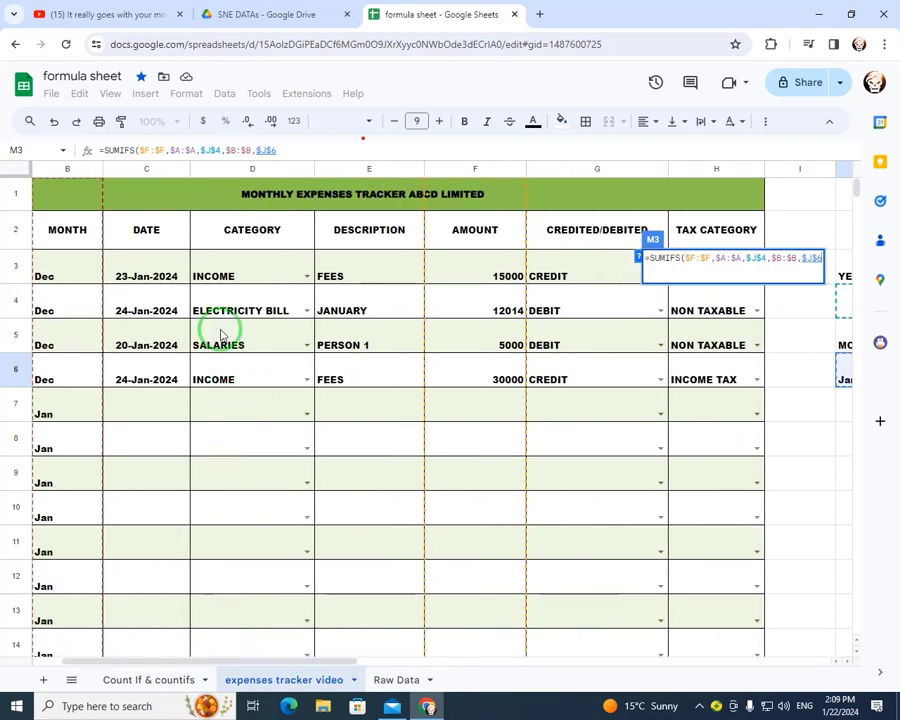
{"action": "left_click", "coordinate": [226, 171]}
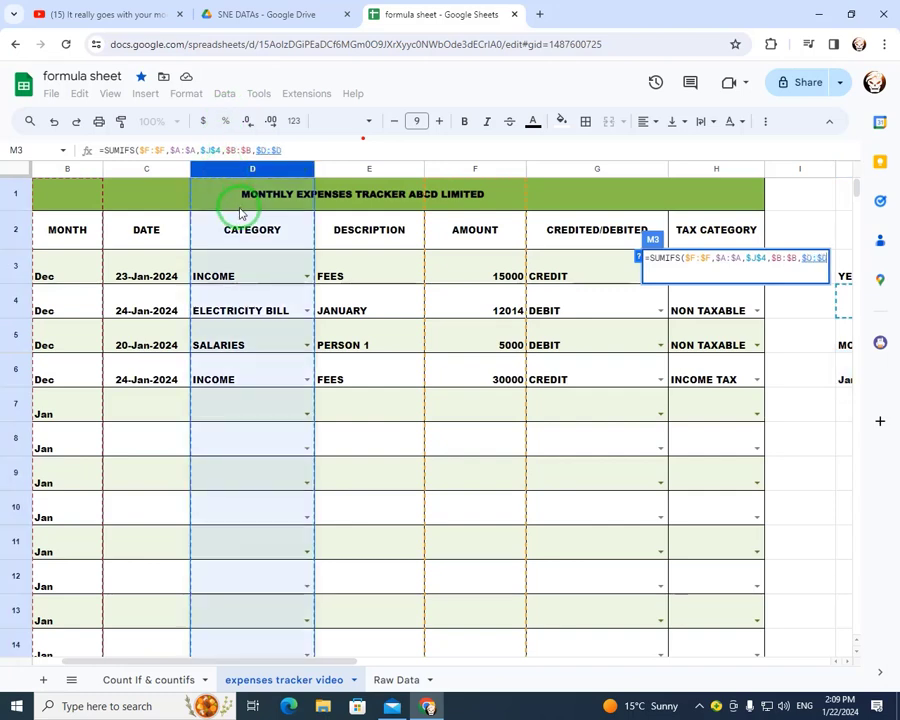
{"action": "key", "text": "F4"}
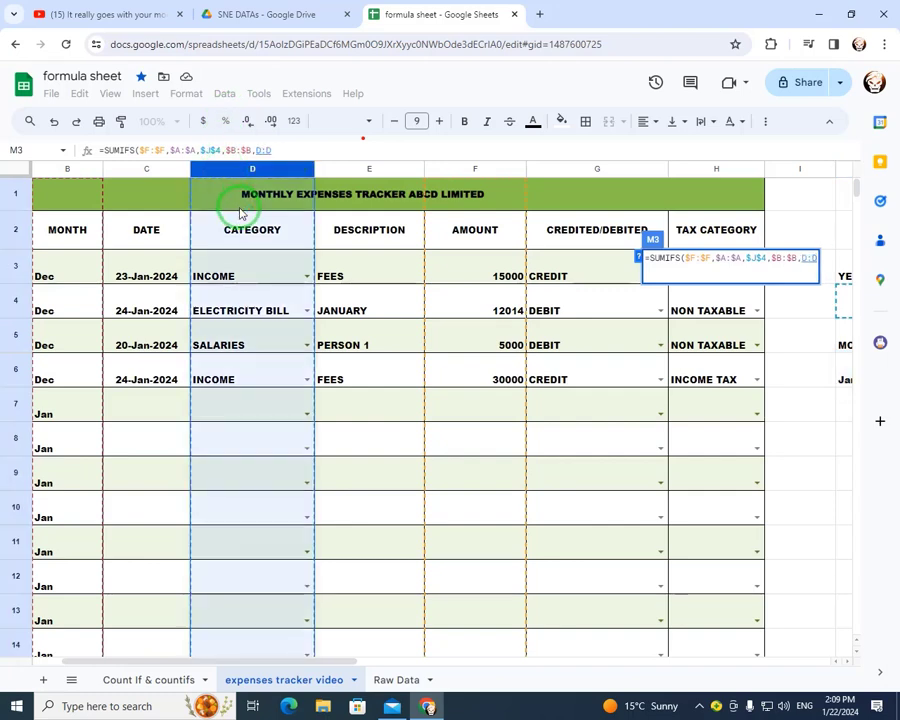
{"action": "type", "text": ","}
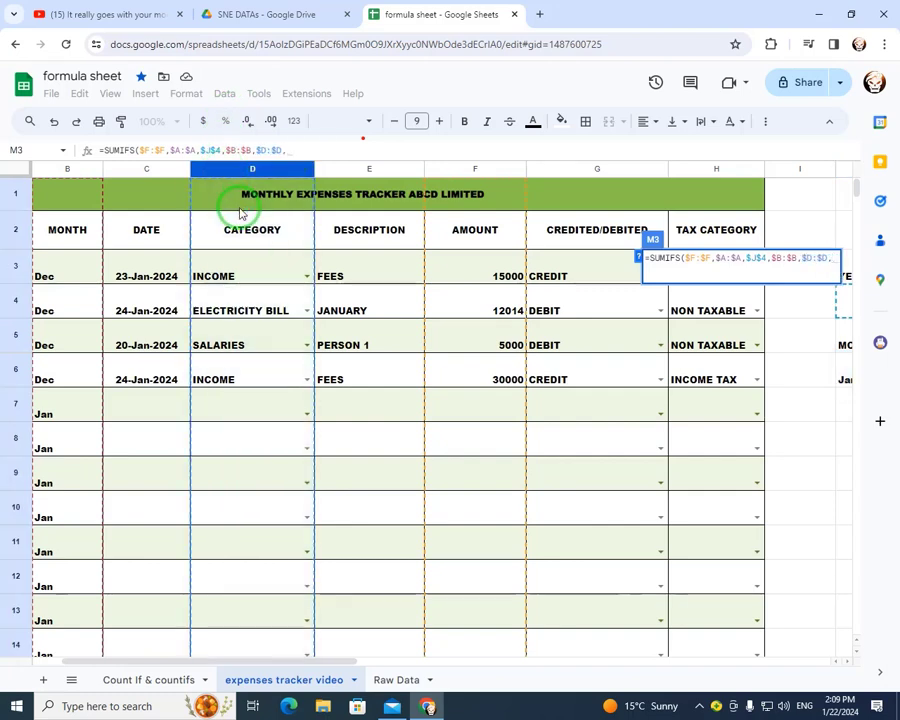
{"action": "left_click_drag", "start_coordinate": [297, 663], "coordinate": [528, 686]}
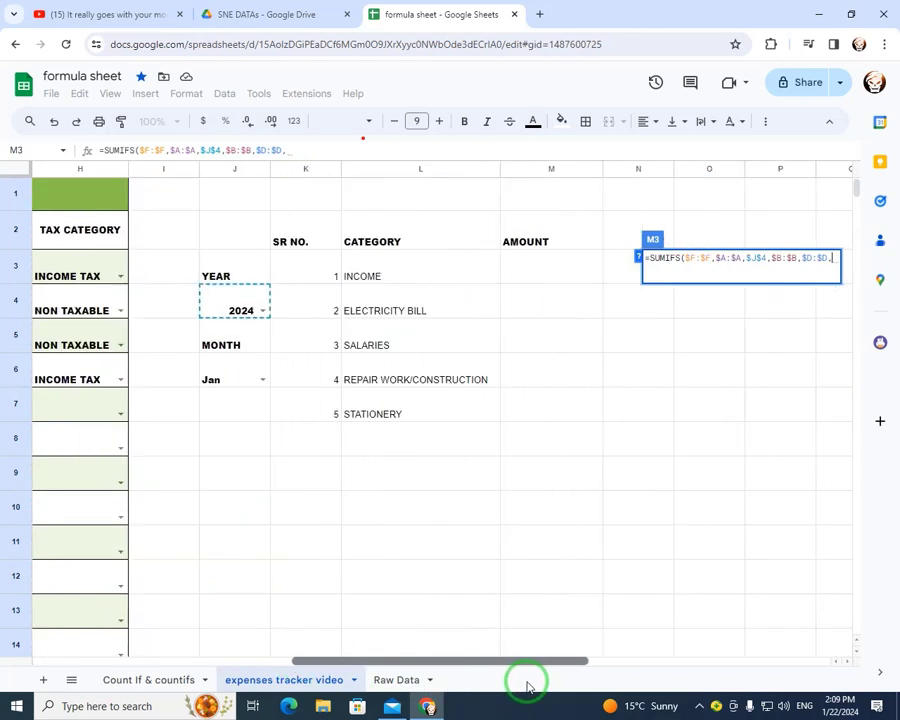
{"action": "left_click", "coordinate": [383, 279]}
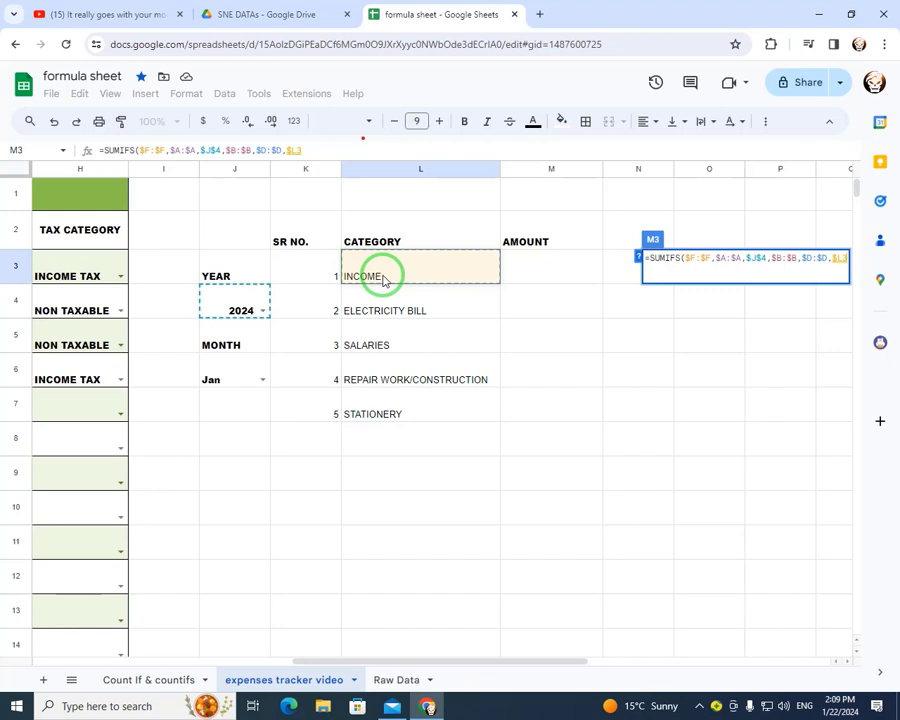
{"action": "key", "text": "Return"}
{"action": "key", "text": "Up"}
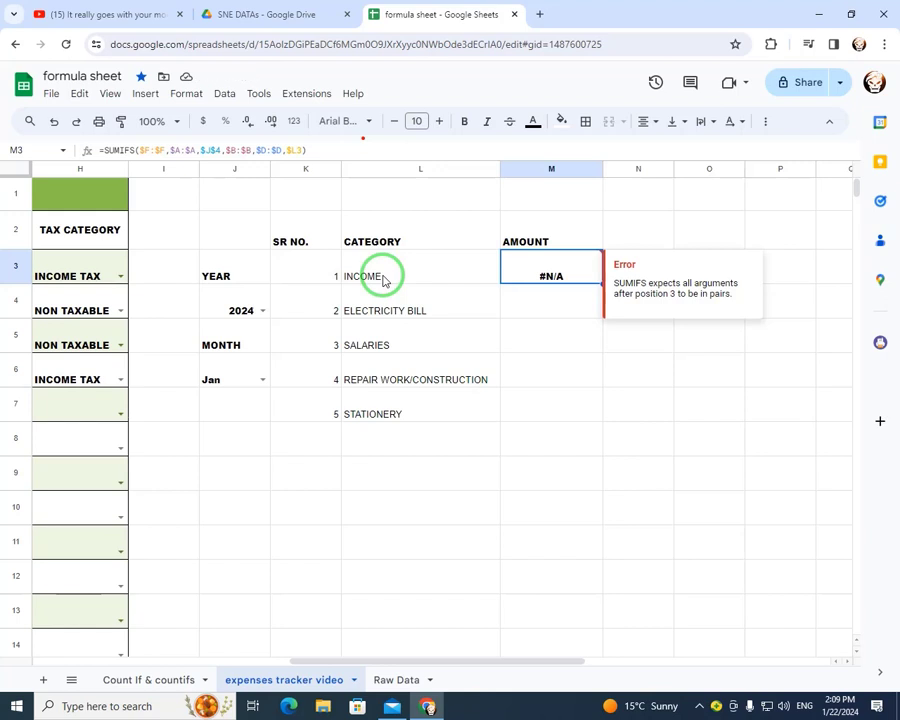
Edit the M3 formula so the sum range is $F3:$F and the year range is $A3:$A.
{"action": "left_click", "coordinate": [383, 280]}
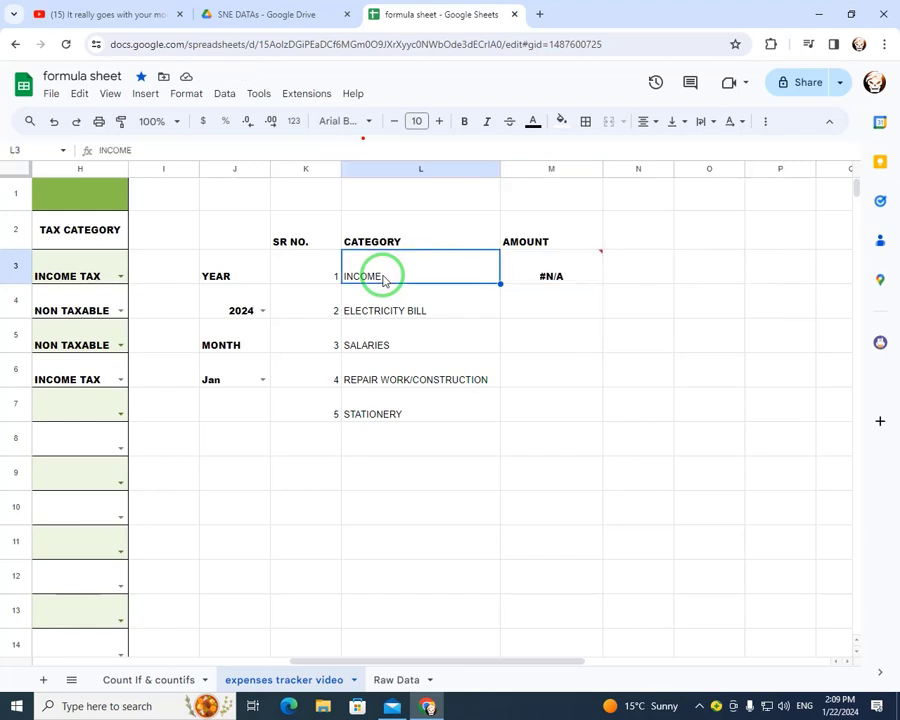
{"action": "double_click", "coordinate": [383, 280]}
{"action": "key", "text": "Return"}
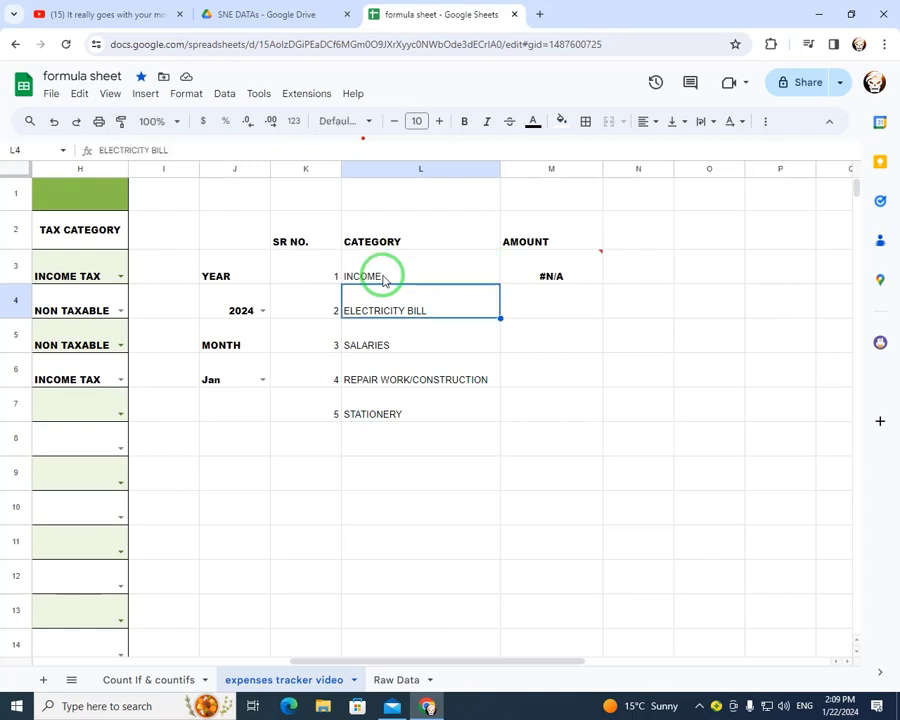
{"action": "key", "text": "Up"}
{"action": "key", "text": "Right"}
{"action": "key", "text": "Return"}
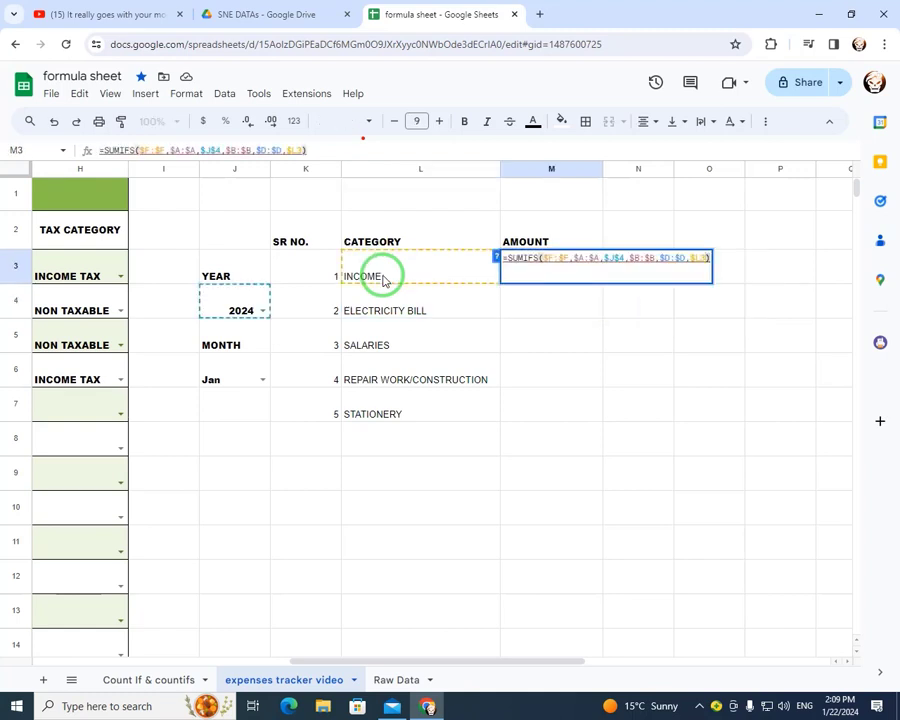
{"action": "key", "text": "Left"}
{"action": "key", "text": "Left"}
{"action": "key", "text": "Left"}
{"action": "key", "text": "Left"}
{"action": "key", "text": "Left"}
{"action": "key", "text": "Left"}
{"action": "key", "text": "Left"}
{"action": "key", "text": "Left"}
{"action": "key", "text": "Left"}
{"action": "key", "text": "Left"}
{"action": "key", "text": "Left"}
{"action": "key", "text": "Left"}
{"action": "key", "text": "Left"}
{"action": "key", "text": "Left"}
{"action": "key", "text": "Left"}
{"action": "type", "text": "3"}
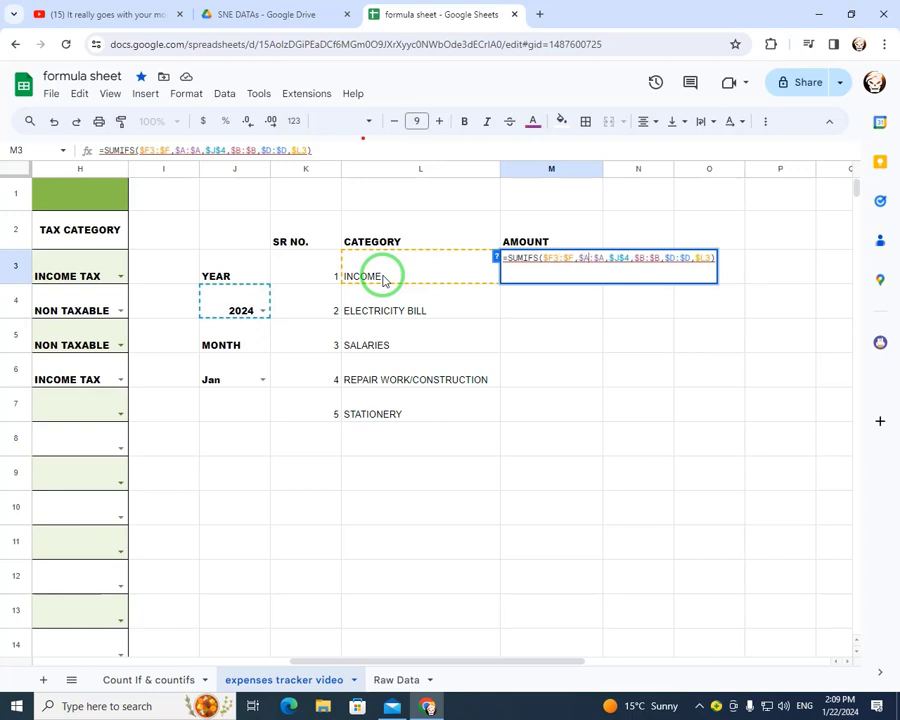
{"action": "type", "text": "3"}
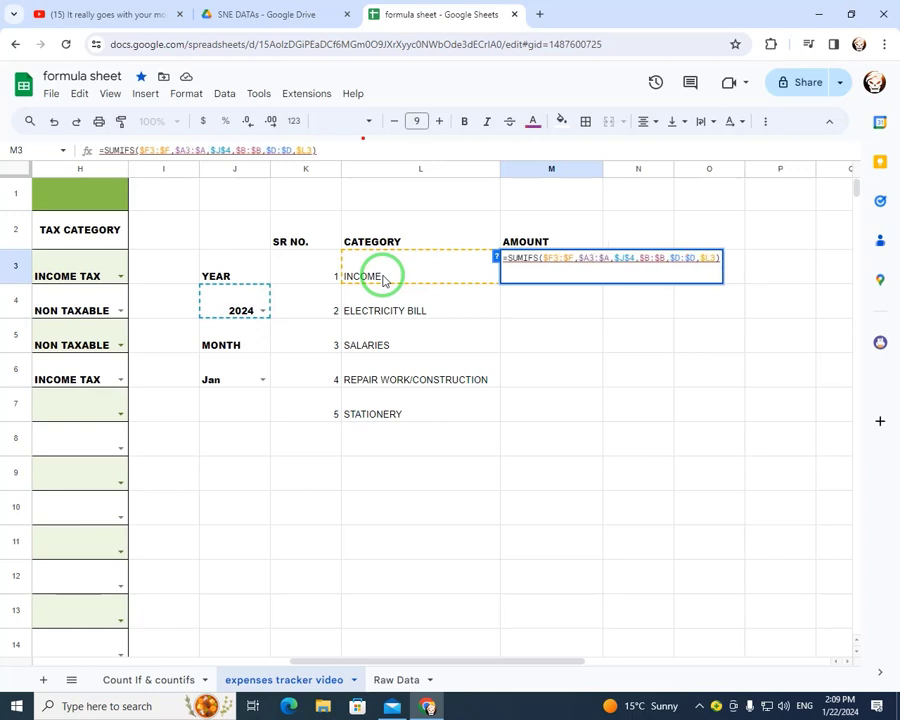
Change the M3 formula's category range to $D$3:$D and its month range to $B$3:$B.
{"action": "key", "text": "Right"}
{"action": "key", "text": "Right"}
{"action": "key", "text": "Right"}
{"action": "key", "text": "Right"}
{"action": "key", "text": "Right"}
{"action": "key", "text": "Right"}
{"action": "key", "text": "Right"}
{"action": "key", "text": "Right"}
{"action": "key", "text": "Right"}
{"action": "key", "text": "Right"}
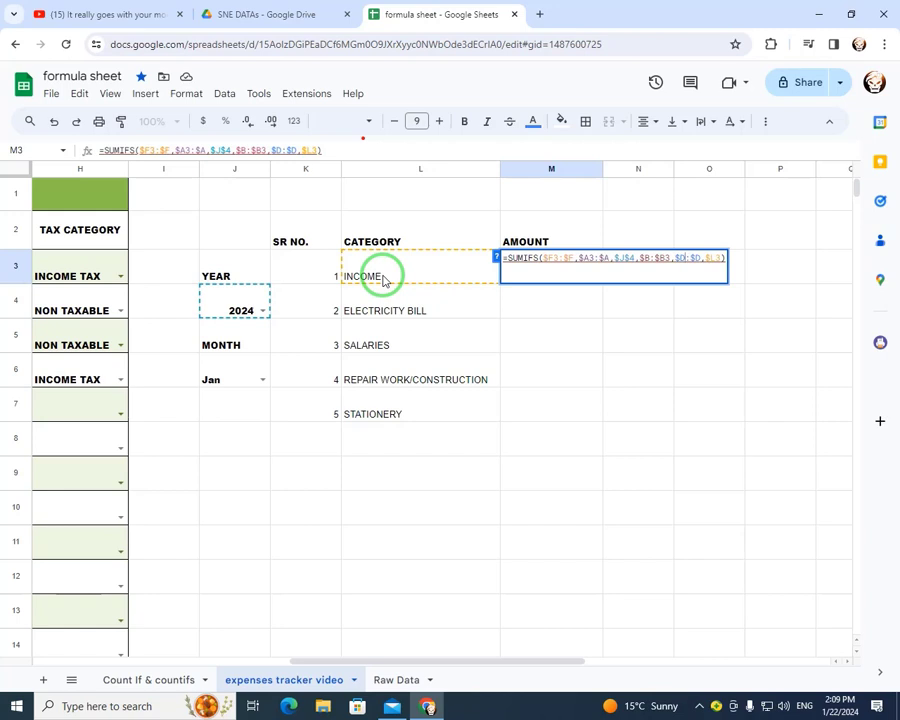
{"action": "type", "text": "3"}
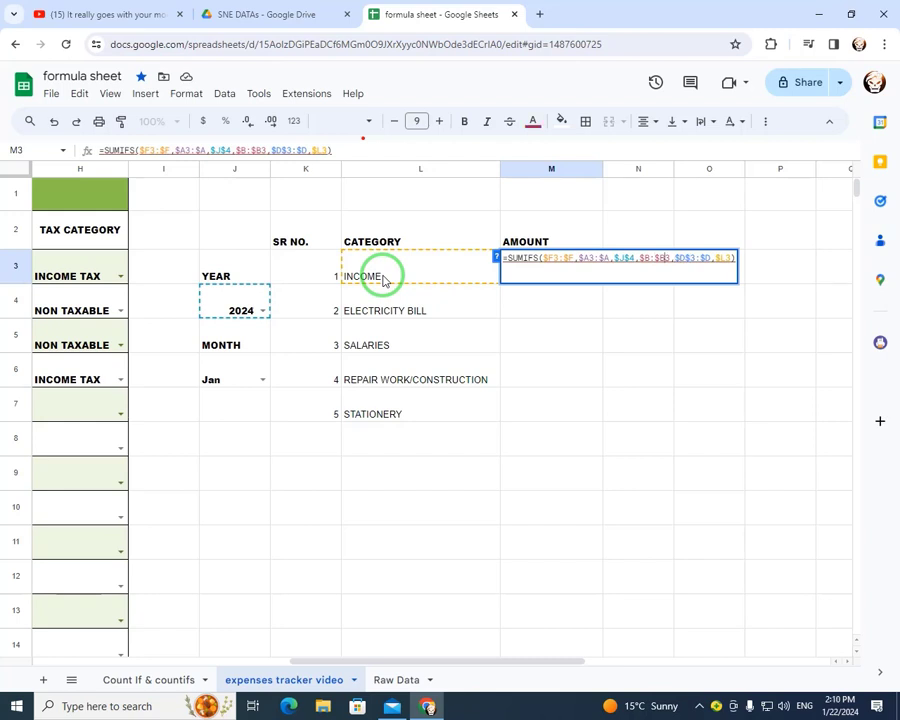
{"action": "key", "text": "BackSpace"}
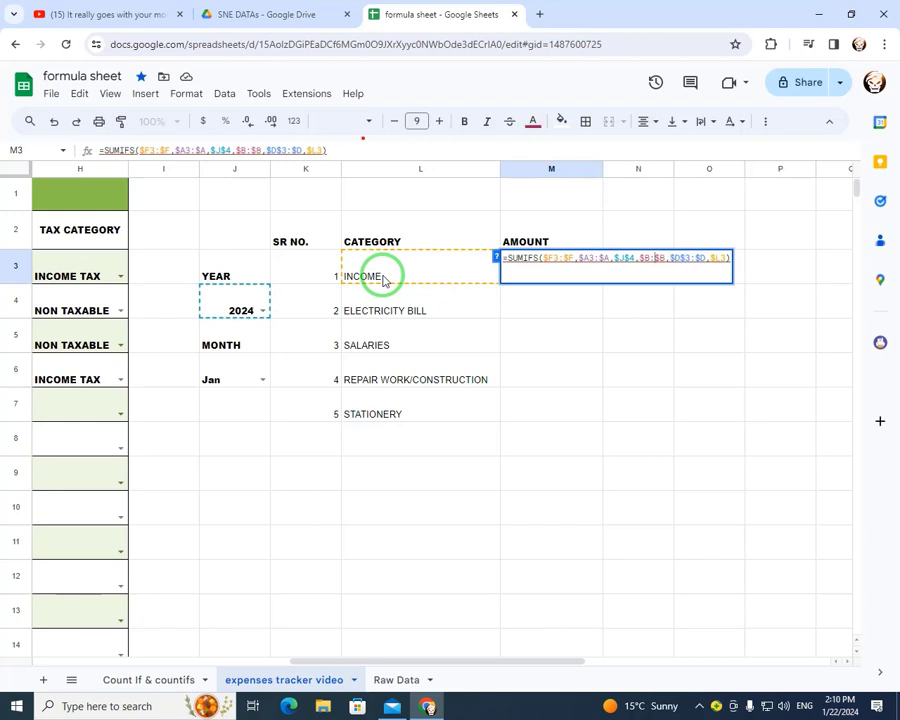
{"action": "type", "text": "$3"}
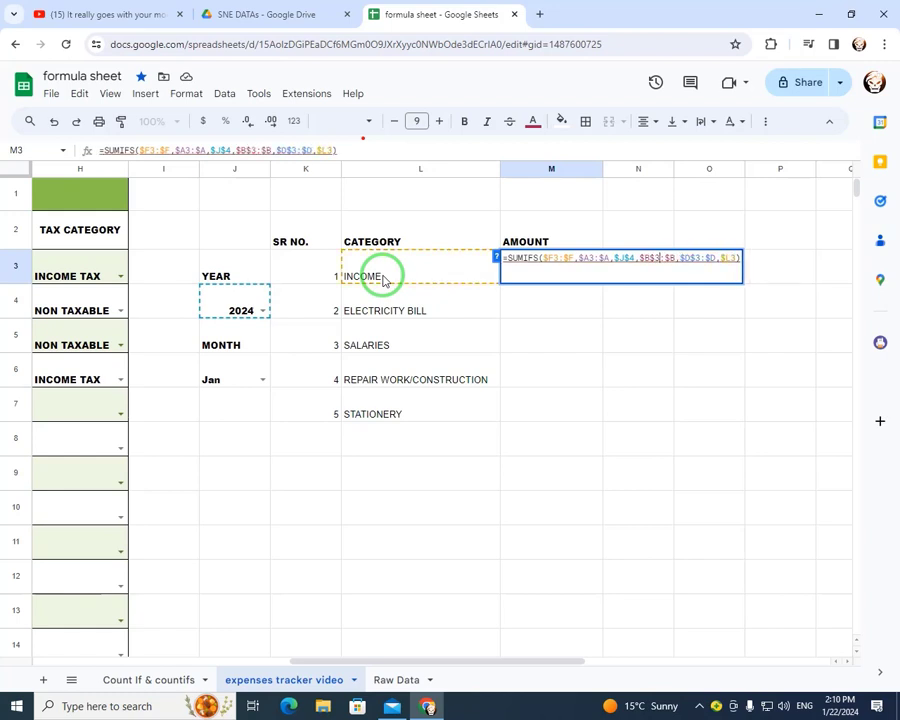
Lock the starting rows of the M3 formula's year and sum ranges as $A$3:$A and $F$3:$F, and enter it.
{"action": "key", "text": "Left"}
{"action": "key", "text": "Left"}
{"action": "key", "text": "Left"}
{"action": "key", "text": "Left"}
{"action": "key", "text": "Left"}
{"action": "key", "text": "Left"}
{"action": "key", "text": "Left"}
{"action": "key", "text": "Left"}
{"action": "key", "text": "Left"}
{"action": "key", "text": "Left"}
{"action": "type", "text": "$"}
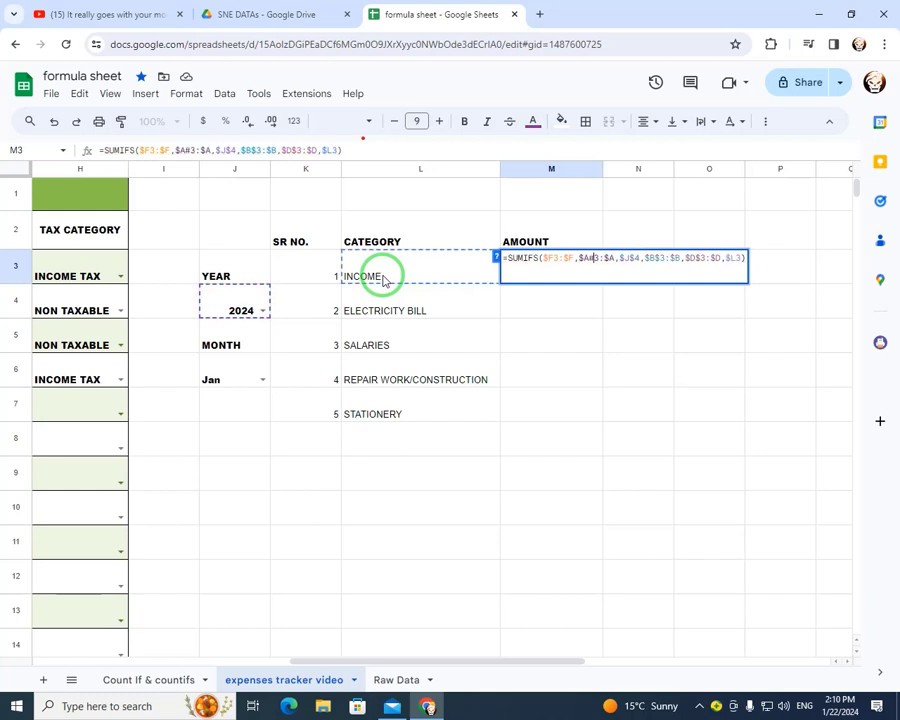
{"action": "key", "text": "BackSpace"}
{"action": "type", "text": "$F"}
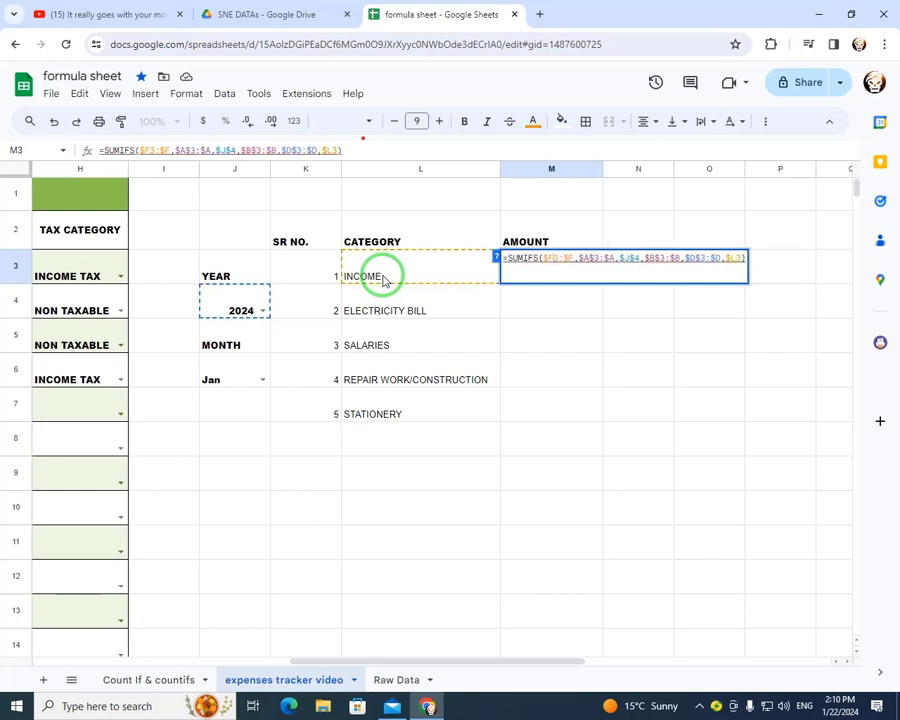
{"action": "type", "text": "$"}
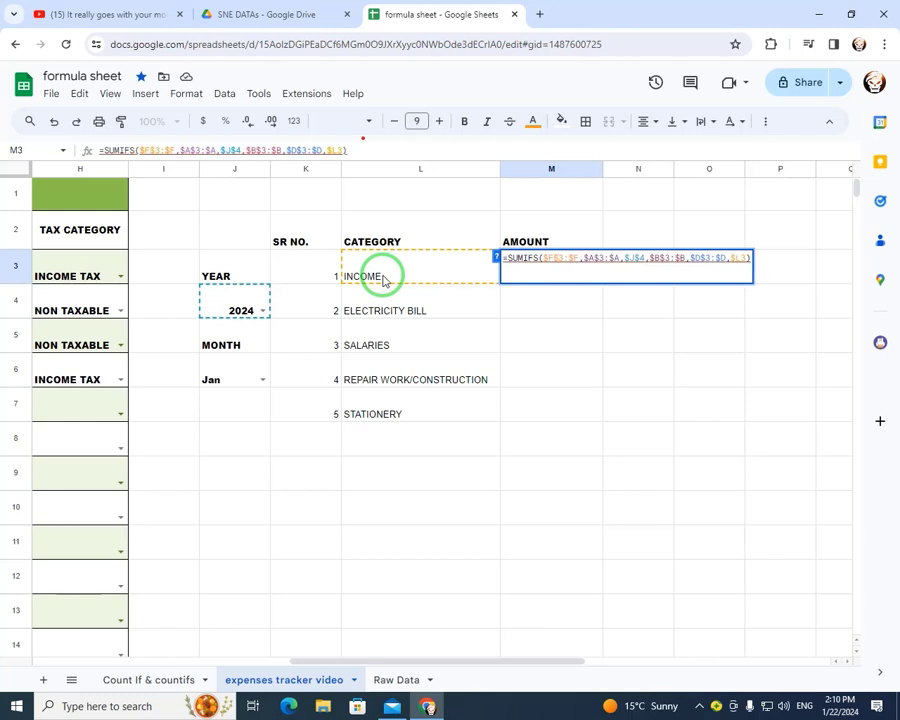
{"action": "key", "text": "Return"}
{"action": "key", "text": "Up"}
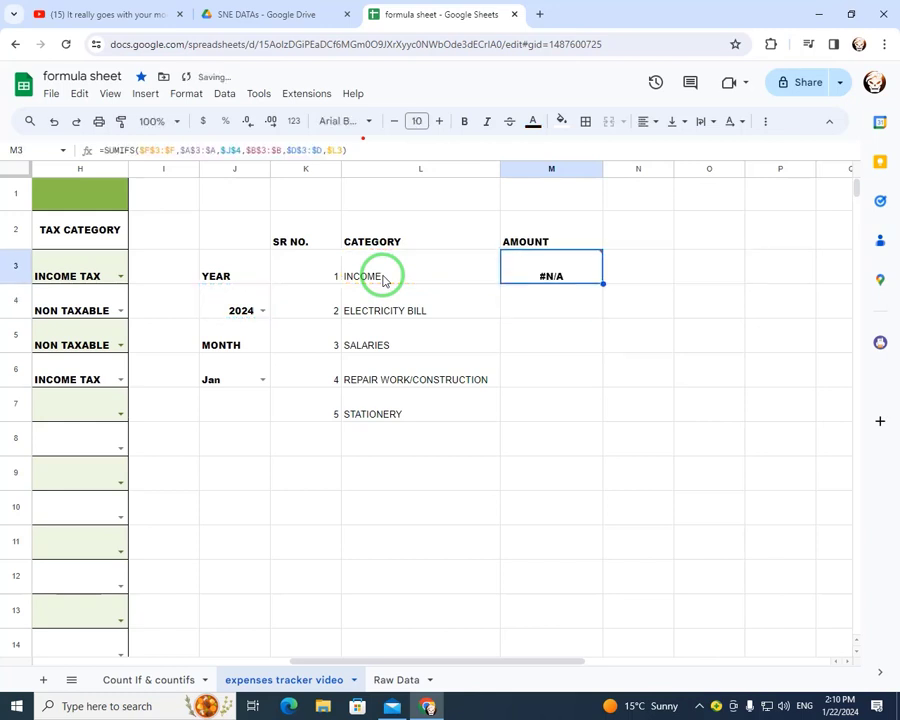
Replace the M3 formula with a new SUMIFS that uses the tracker's AMOUNT range $F$3:$F as the sum range.
{"action": "type", "text": "="}
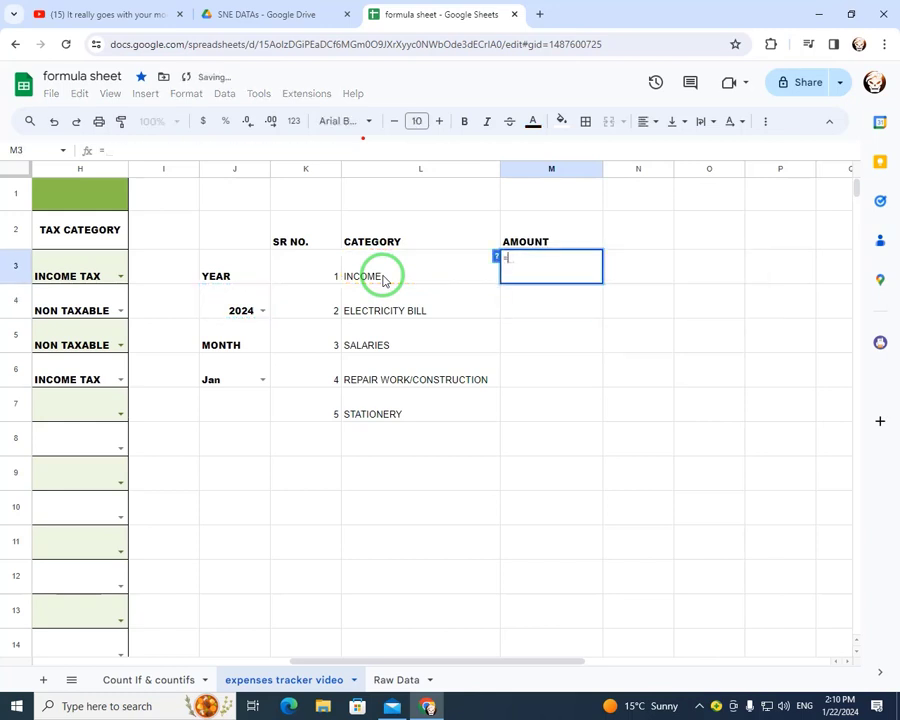
{"action": "type", "text": "SUMIFS"}
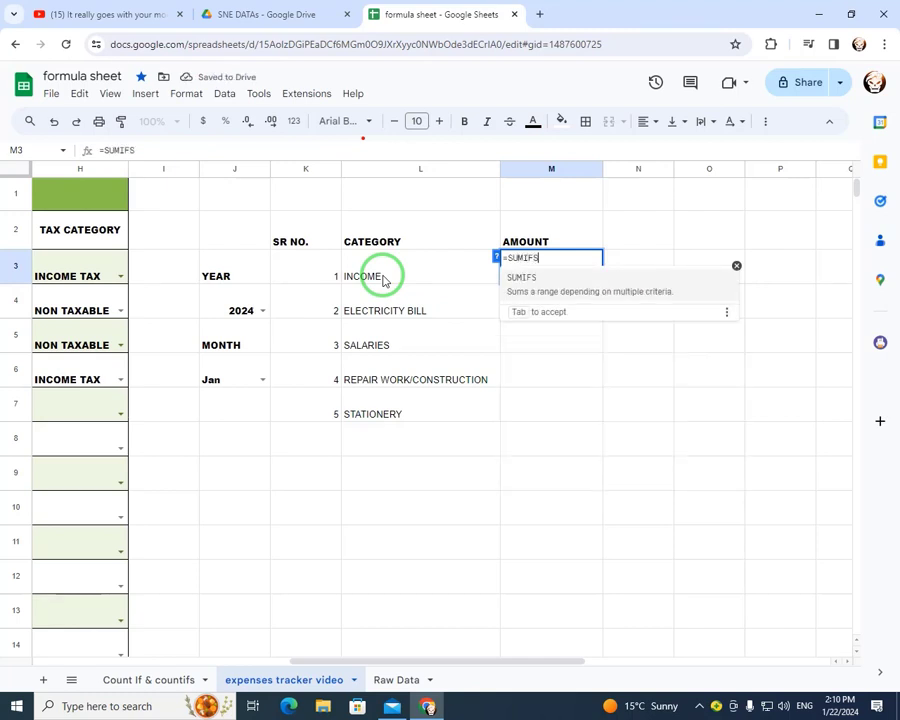
{"action": "type", "text": "("}
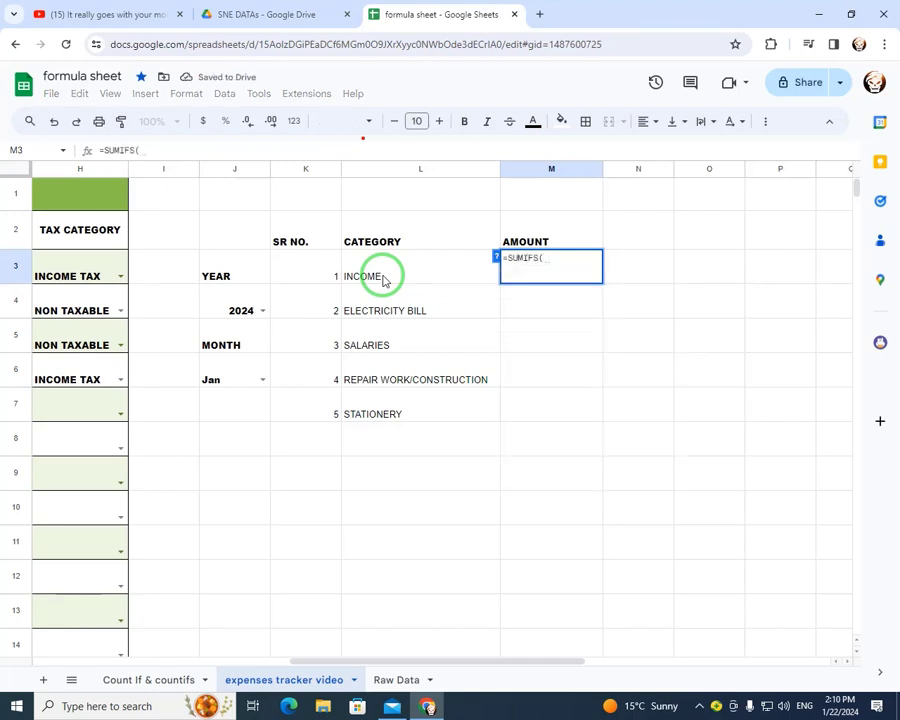
{"action": "left_click_drag", "start_coordinate": [384, 662], "coordinate": [210, 635]}
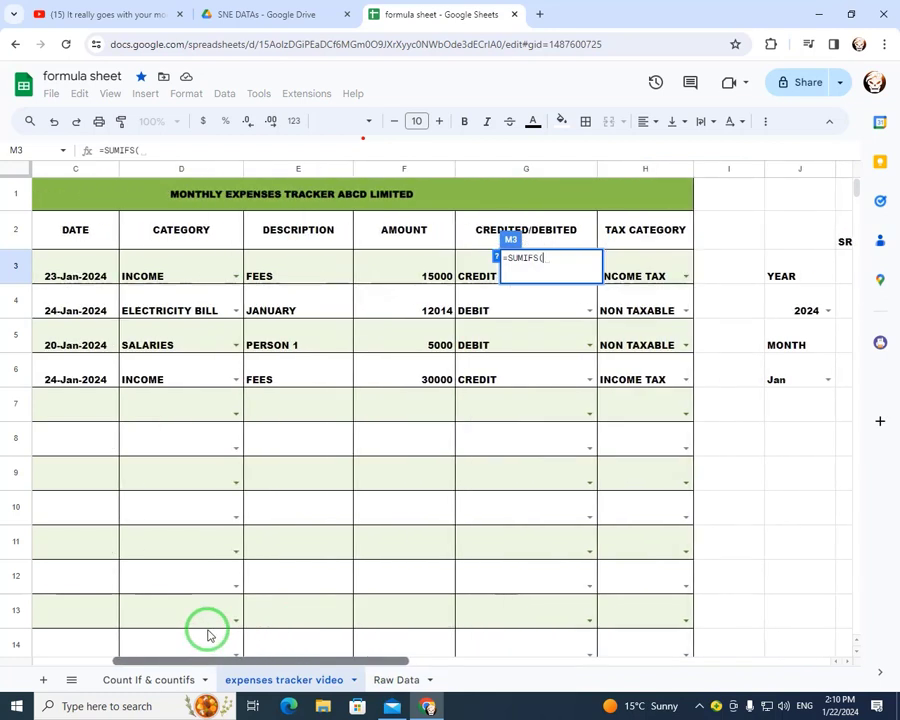
{"action": "left_click", "coordinate": [408, 276]}
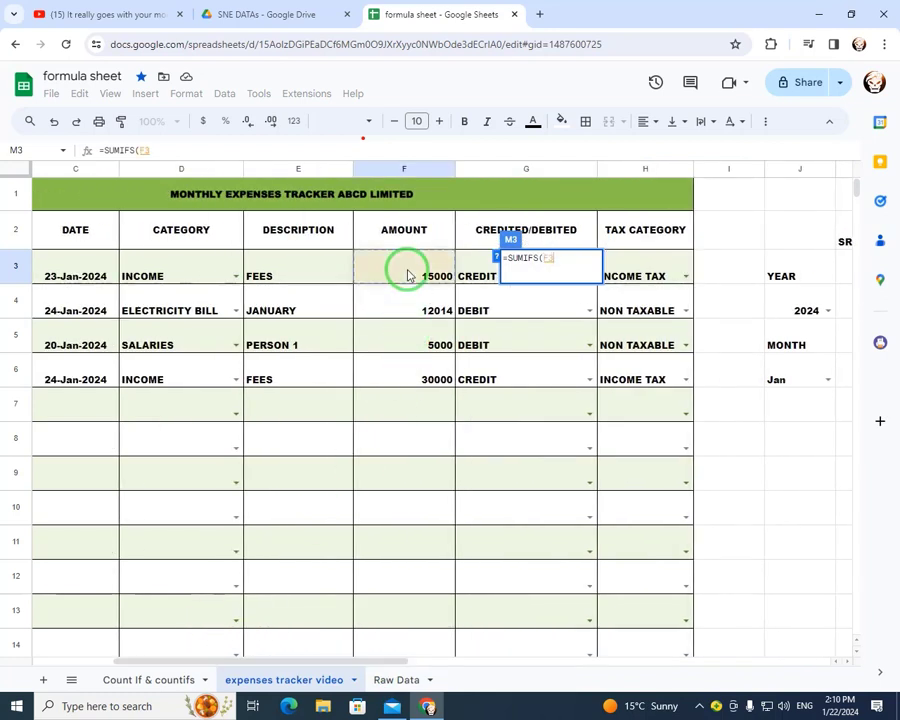
{"action": "type", "text": ":$F"}
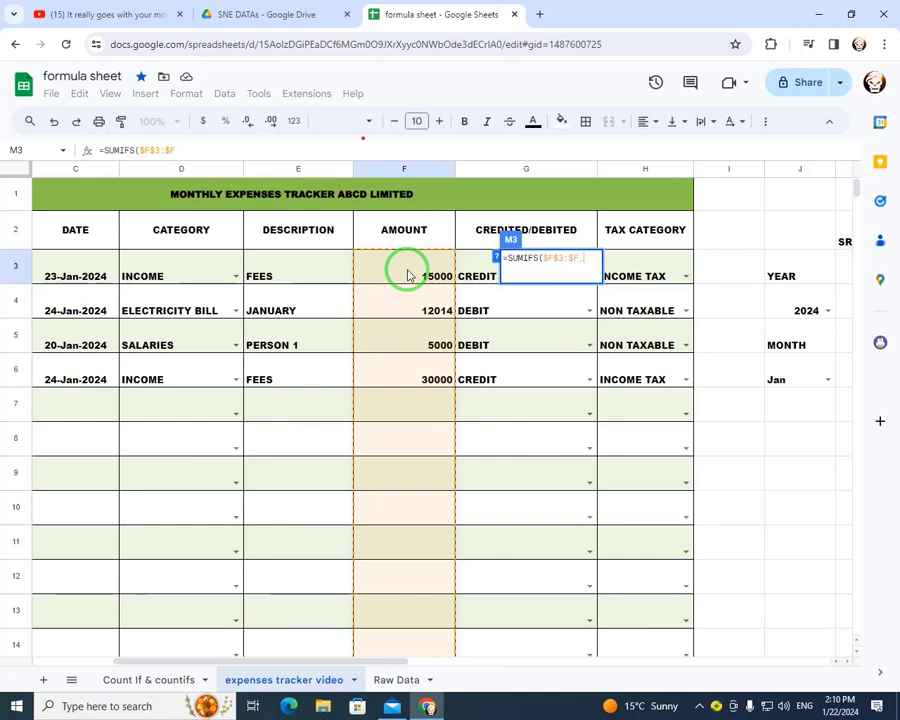
{"action": "type", "text": ","}
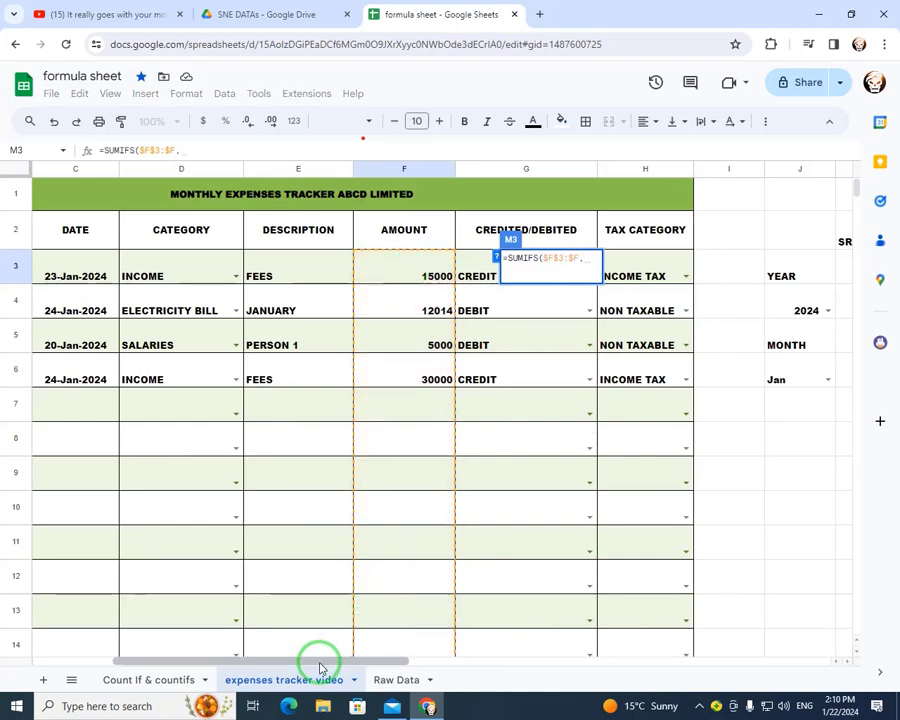
Add the year condition to the new M3 formula, matching the YEAR range $A$3:$A against the year selector $J$4.
{"action": "left_click_drag", "start_coordinate": [316, 660], "coordinate": [150, 655]}
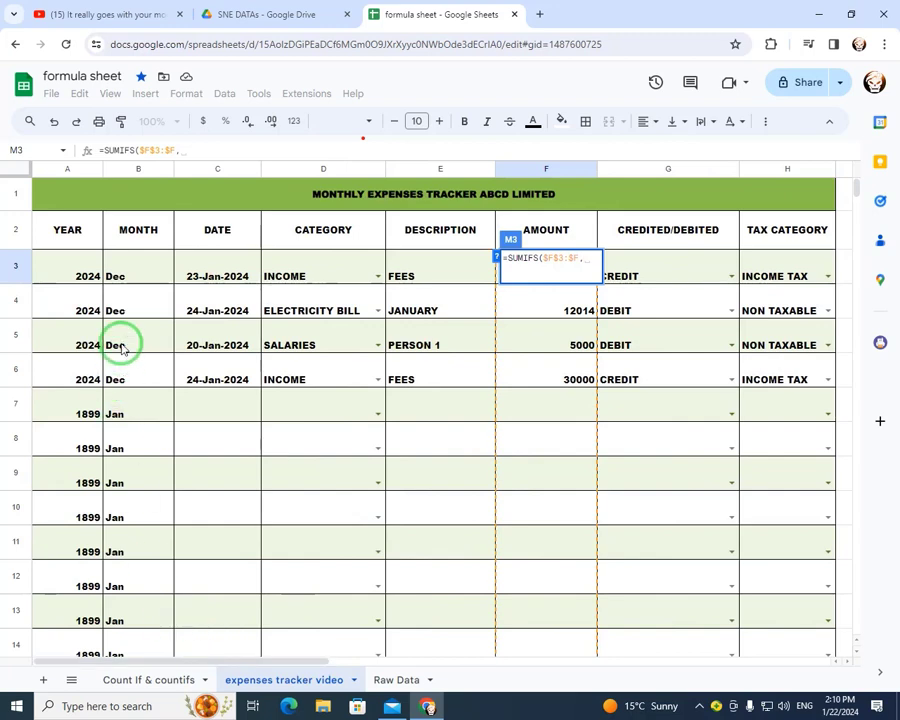
{"action": "left_click", "coordinate": [68, 268]}
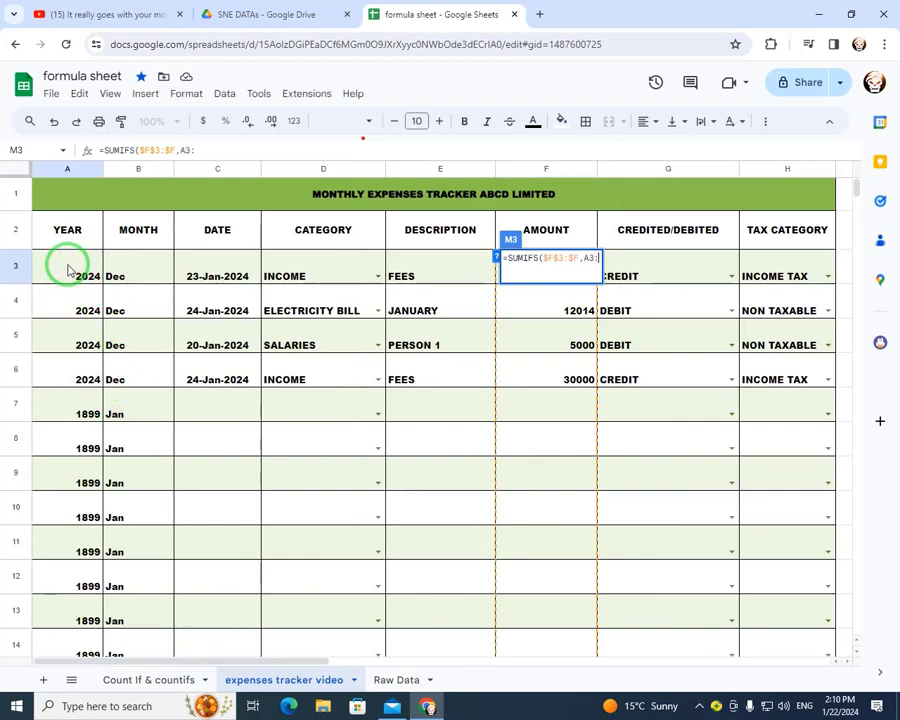
{"action": "type", "text": ":A"}
{"action": "key", "text": "F4"}
{"action": "type", "text": ","}
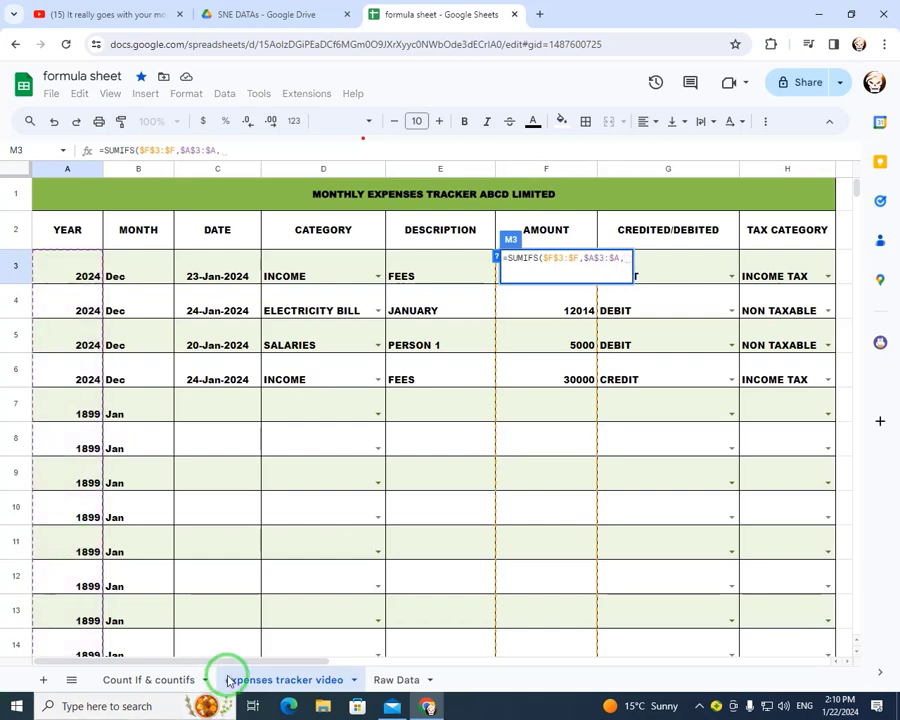
{"action": "left_click_drag", "start_coordinate": [238, 664], "coordinate": [493, 607]}
{"action": "left_click", "coordinate": [228, 306]}
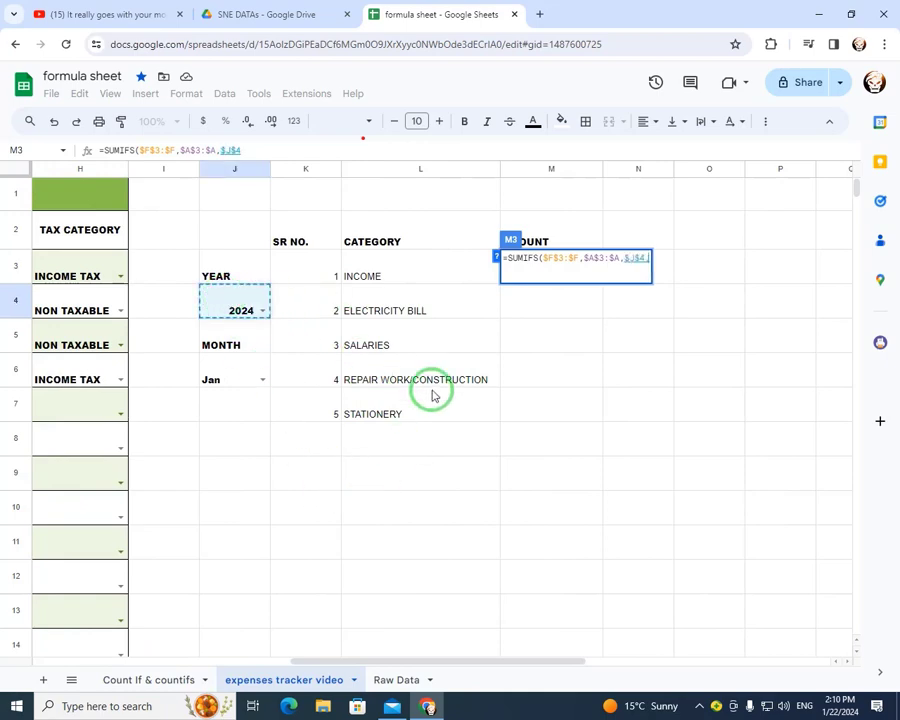
{"action": "type", "text": ","}
Add the month condition to the new M3 formula, matching the MONTH range $B$3:$B against the month selector $J$6.
{"action": "left_click_drag", "start_coordinate": [402, 660], "coordinate": [114, 596]}
{"action": "left_click", "coordinate": [145, 280]}
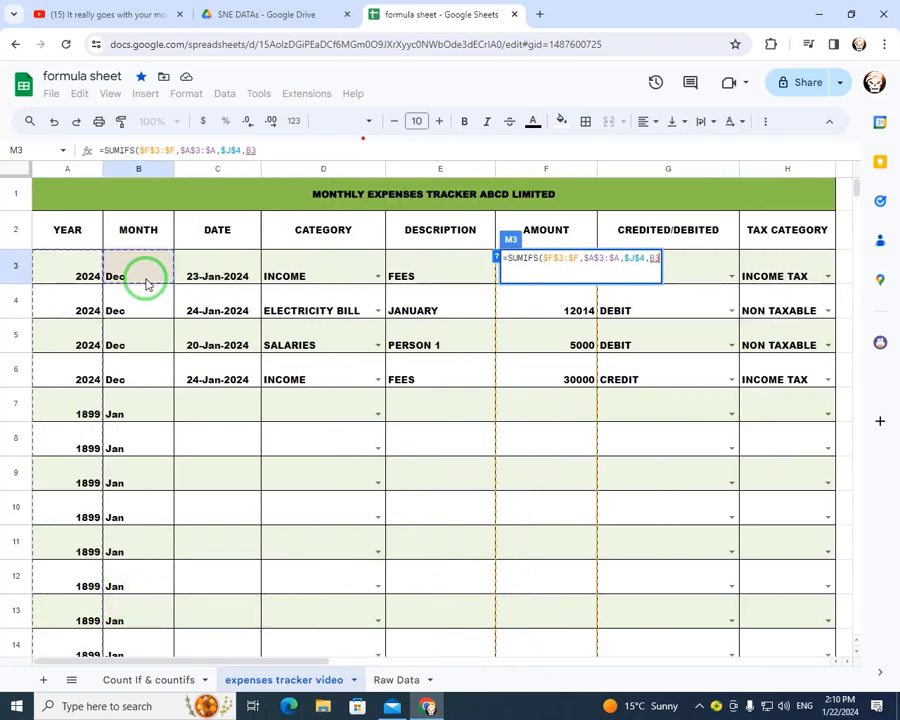
{"action": "type", "text": ":B"}
{"action": "key", "text": "F4"}
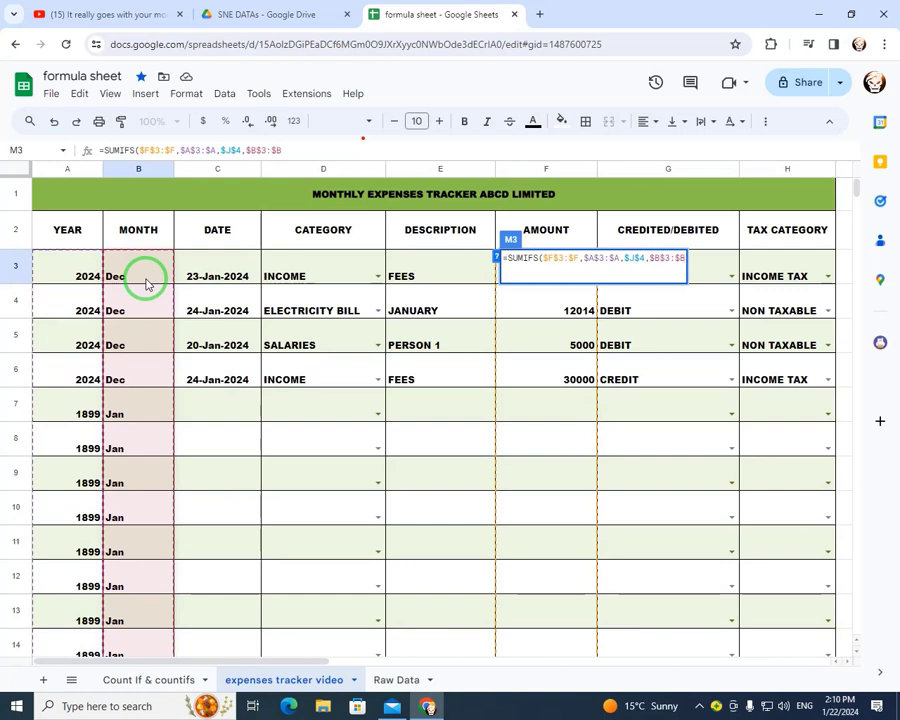
{"action": "type", "text": ","}
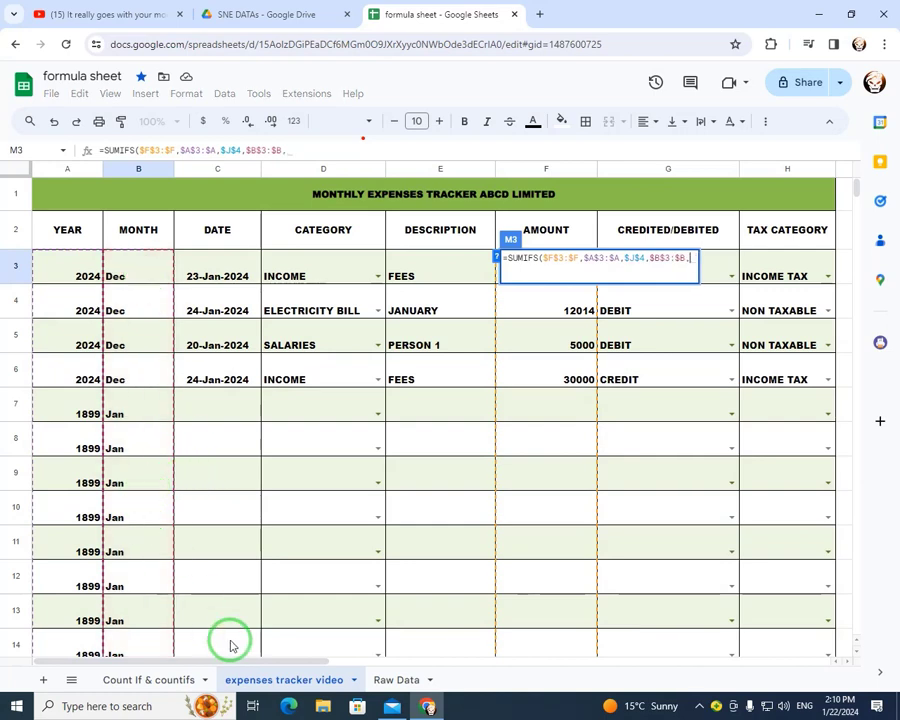
{"action": "left_click_drag", "start_coordinate": [228, 663], "coordinate": [388, 542]}
{"action": "left_click", "coordinate": [354, 377]}
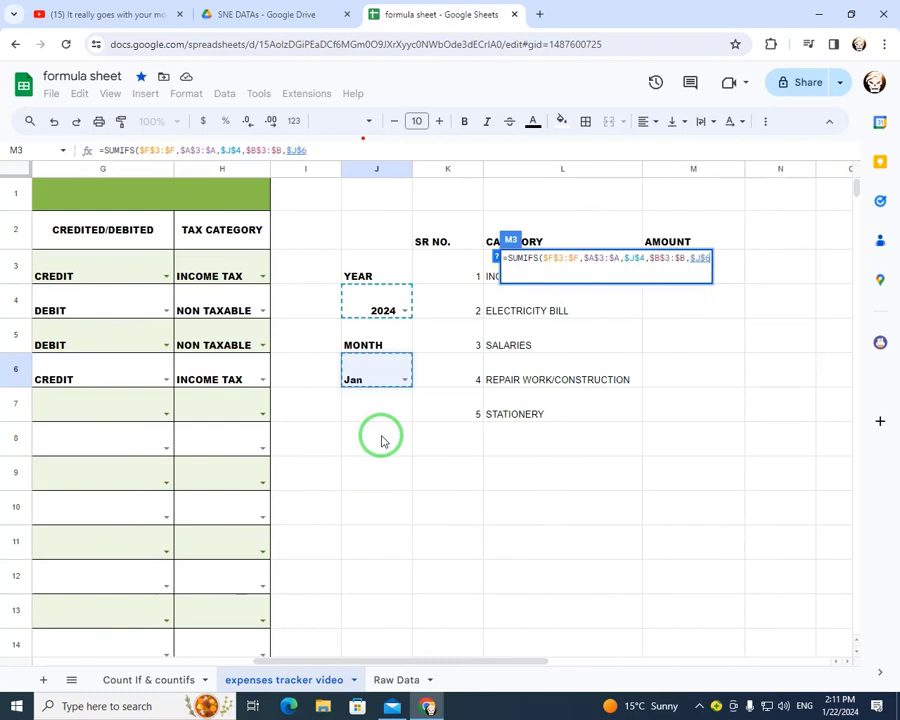
Enter the M3 SUMIFS formula with only its year and month conditions.
{"action": "type", "text": ","}
{"action": "key", "text": "BackSpace"}
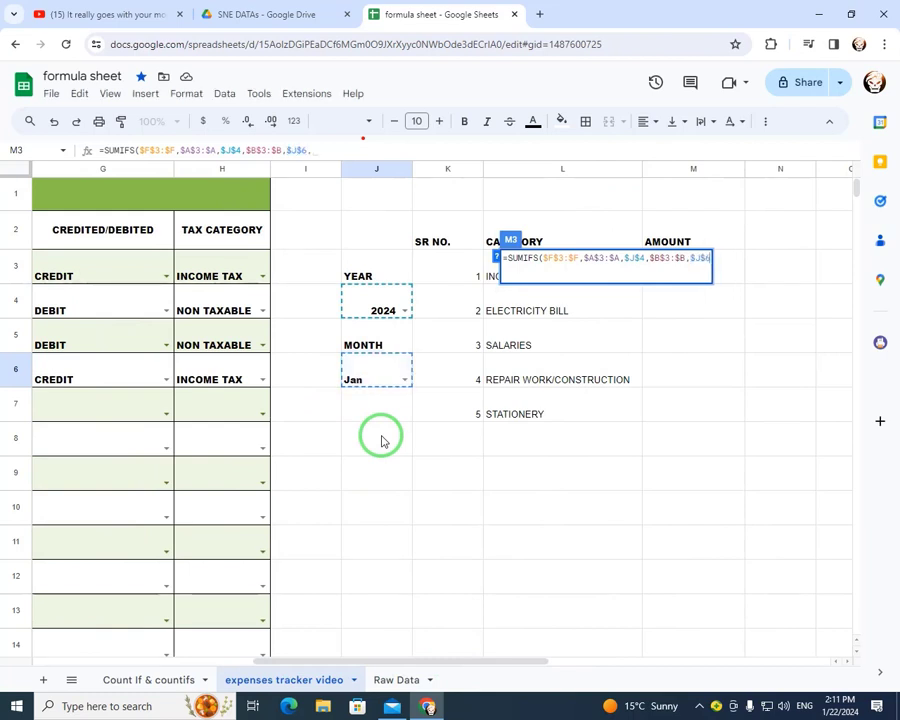
{"action": "key", "text": "Return"}
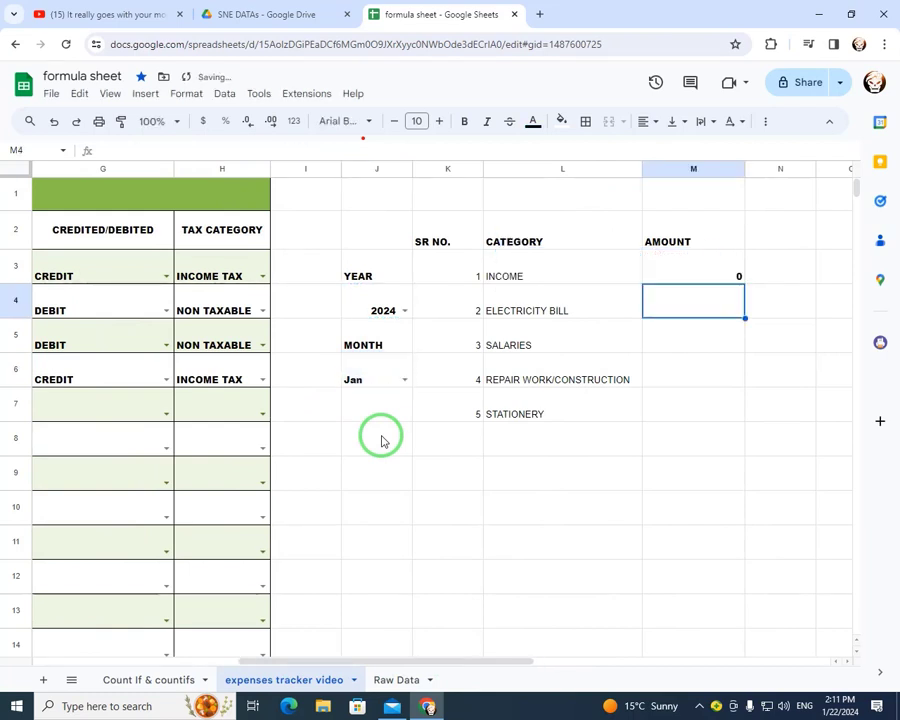
Review the tracker's row 3 entries, including its category, alongside the summary's INCOME row.
{"action": "key", "text": "Up"}
{"action": "key", "text": "Left"}
{"action": "key", "text": "Left"}
{"action": "key", "text": "Left"}
{"action": "key", "text": "Left"}
{"action": "key", "text": "Left"}
{"action": "key", "text": "Left"}
{"action": "key", "text": "Left"}
{"action": "key", "text": "Left"}
{"action": "key", "text": "Left"}
{"action": "key", "text": "Left"}
{"action": "key", "text": "Left"}
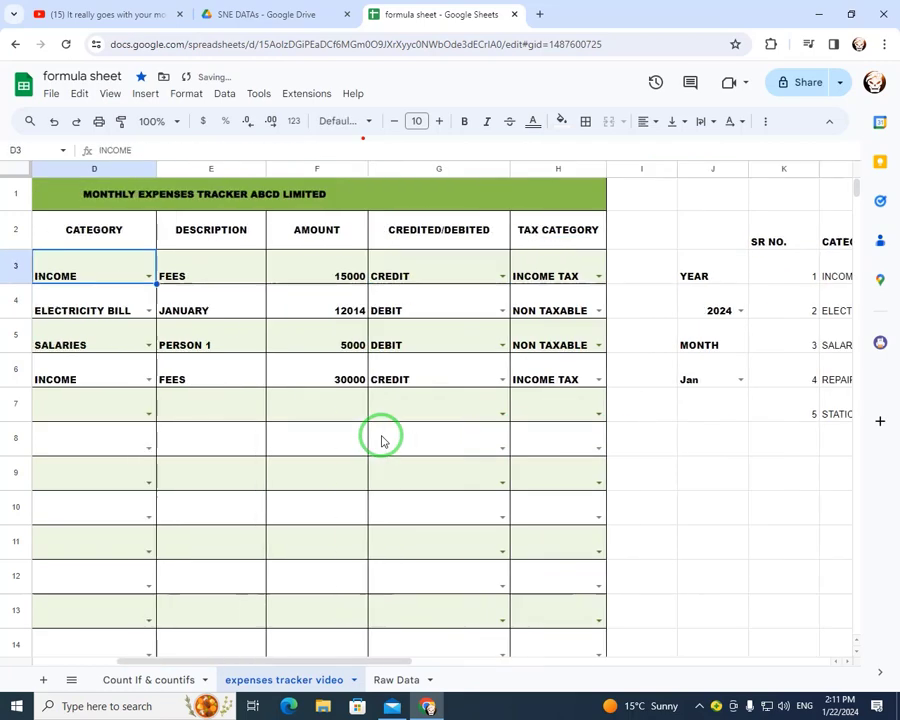
{"action": "key", "text": "Right"}
{"action": "key", "text": "Right"}
{"action": "key", "text": "Right"}
{"action": "key", "text": "Right"}
{"action": "key", "text": "Right"}
{"action": "key", "text": "Right"}
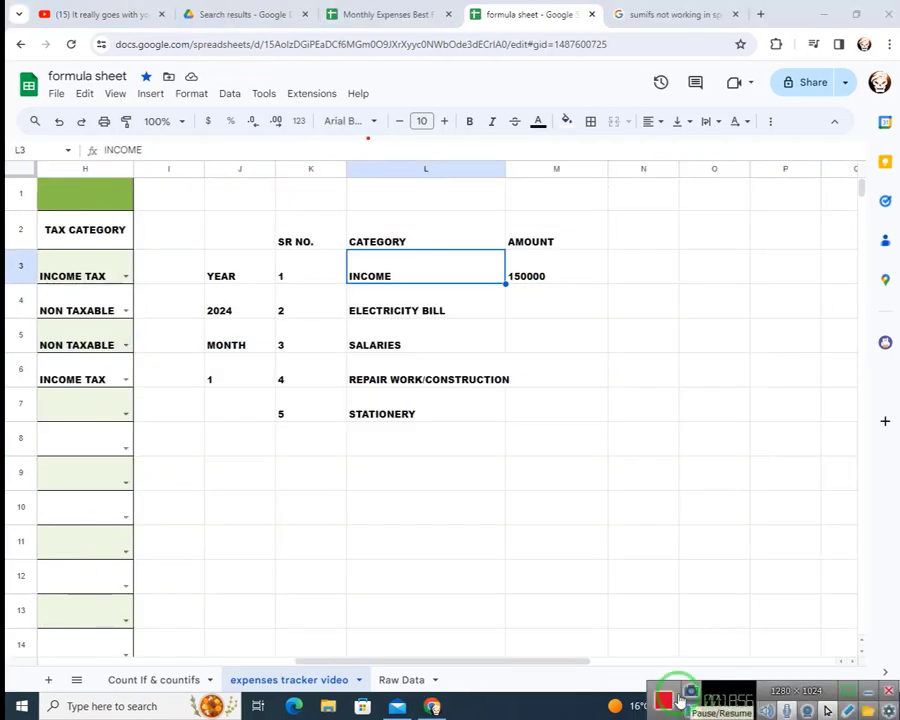
Clear the existing SUMIFS formula from M3, the amount cell beside INCOME.
{"action": "double_click", "coordinate": [541, 277]}
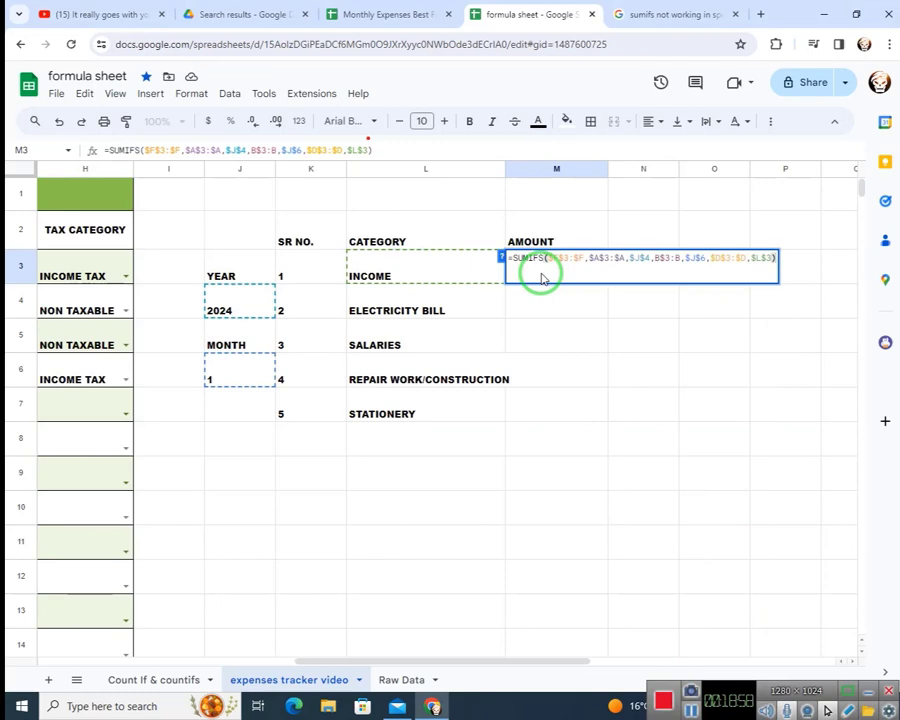
{"action": "key", "text": "ctrl+a"}
{"action": "key", "text": "BackSpace"}
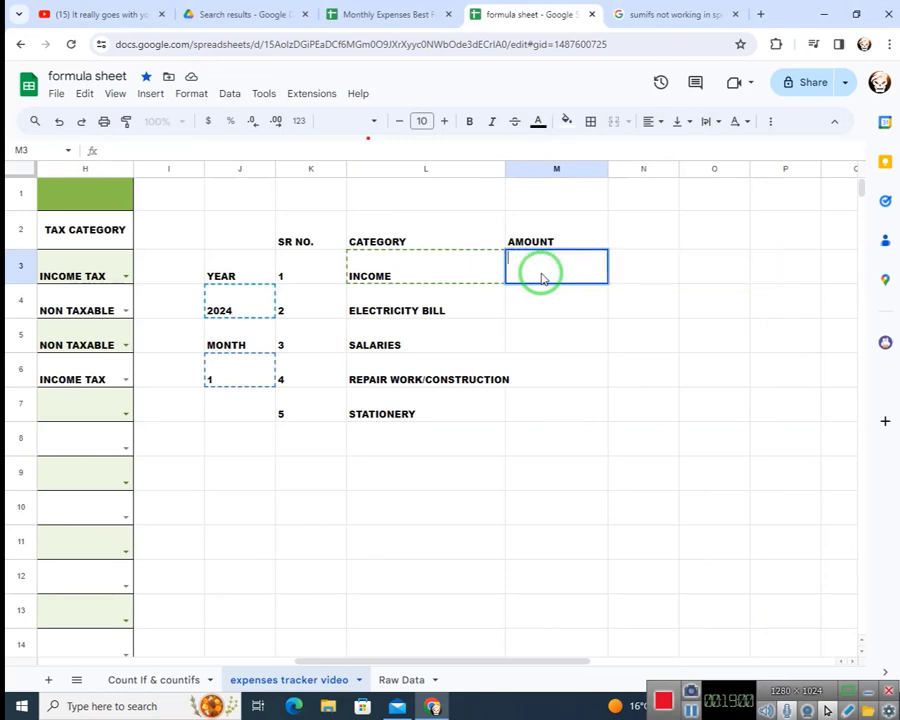
{"action": "key", "text": "Return"}
Examine the tracker's year and month values in row 3, the row 4 entries and the summary's category list.
{"action": "key", "text": "Up"}
{"action": "key", "text": "Left"}
{"action": "key", "text": "Left"}
{"action": "key", "text": "Left"}
{"action": "key", "text": "Left"}
{"action": "key", "text": "Left"}
{"action": "key", "text": "Left"}
{"action": "key", "text": "Left"}
{"action": "key", "text": "Left"}
{"action": "key", "text": "Left"}
{"action": "key", "text": "Left"}
{"action": "key", "text": "Left"}
{"action": "key", "text": "Left"}
{"action": "key", "text": "Right"}
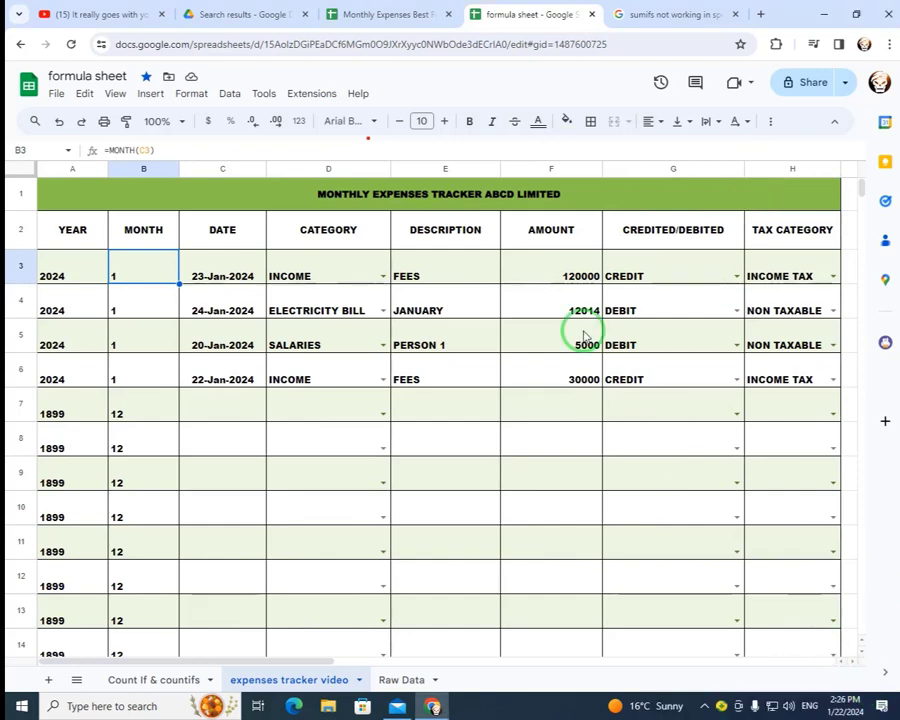
{"action": "left_click", "coordinate": [476, 294]}
{"action": "key", "text": "Right"}
{"action": "key", "text": "Right"}
{"action": "key", "text": "Right"}
{"action": "key", "text": "Right"}
{"action": "key", "text": "Right"}
{"action": "key", "text": "Right"}
{"action": "key", "text": "Right"}
{"action": "key", "text": "Right"}
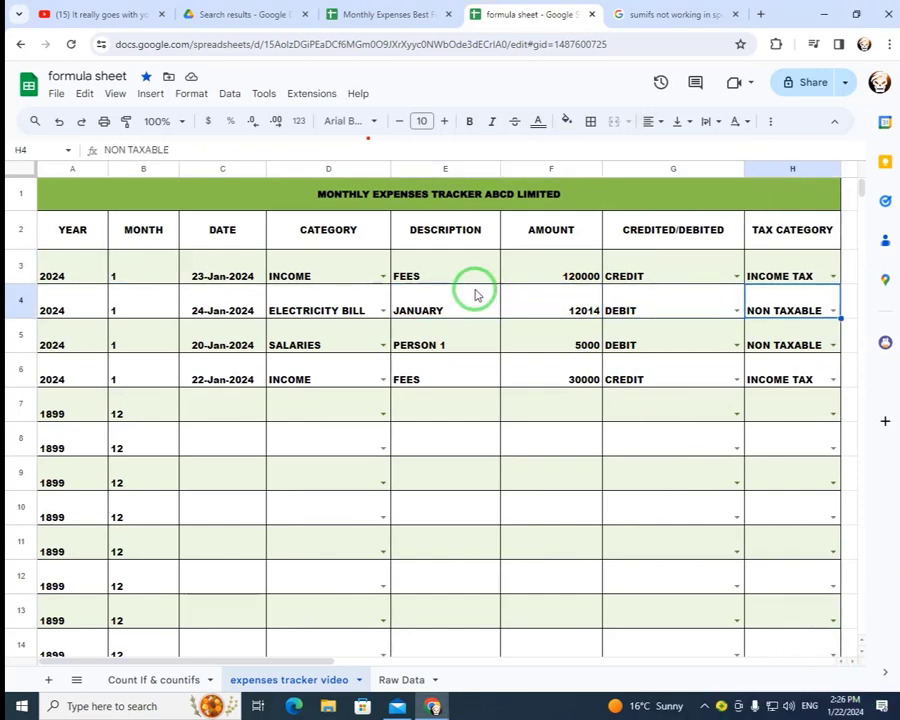
{"action": "key", "text": "Left"}
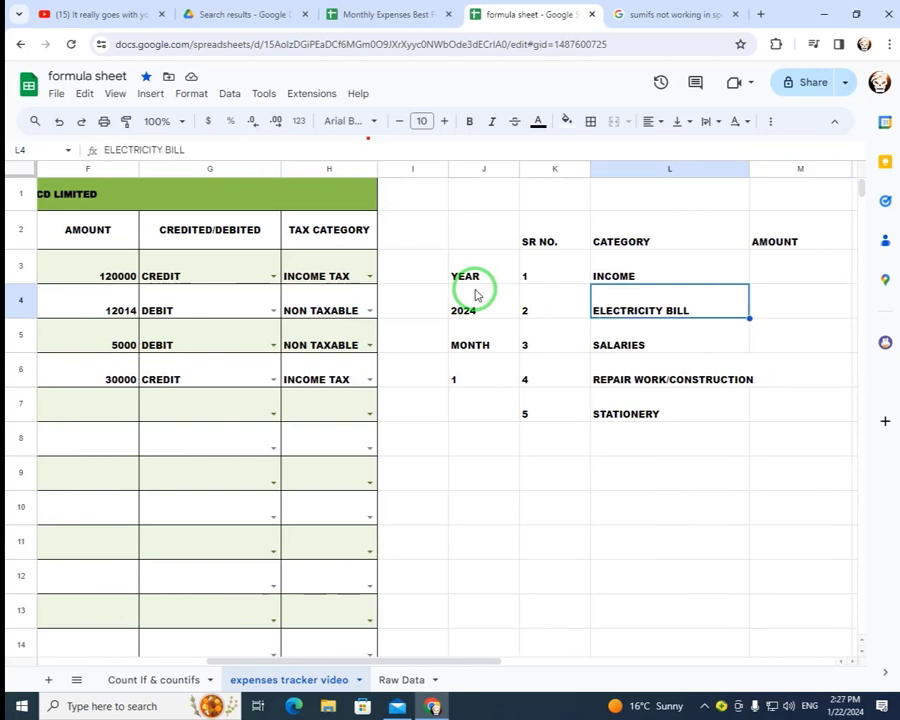
{"action": "key", "text": "Down"}
{"action": "key", "text": "Up"}
{"action": "key", "text": "Right"}
{"action": "key", "text": "Up"}
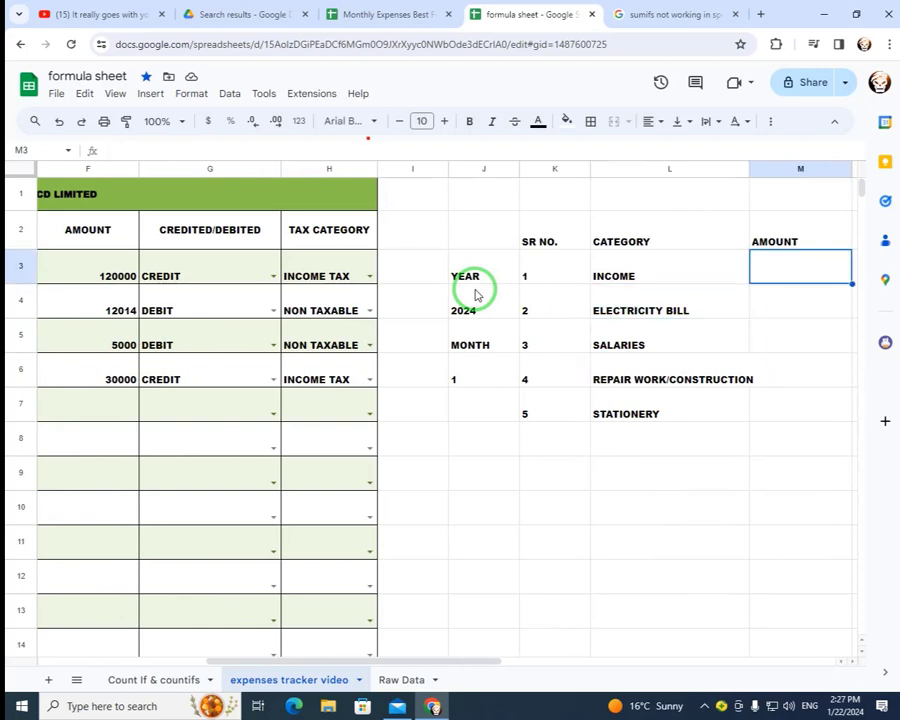
Examine the tracker's row 3 cells from YEAR through DESCRIPTION.
{"action": "key", "text": "Left"}
{"action": "key", "text": "Left"}
{"action": "key", "text": "Left"}
{"action": "key", "text": "Left"}
{"action": "key", "text": "Left"}
{"action": "key", "text": "Left"}
{"action": "key", "text": "Left"}
{"action": "key", "text": "Left"}
{"action": "key", "text": "Left"}
{"action": "key", "text": "Left"}
{"action": "key", "text": "Left"}
{"action": "key", "text": "Right"}
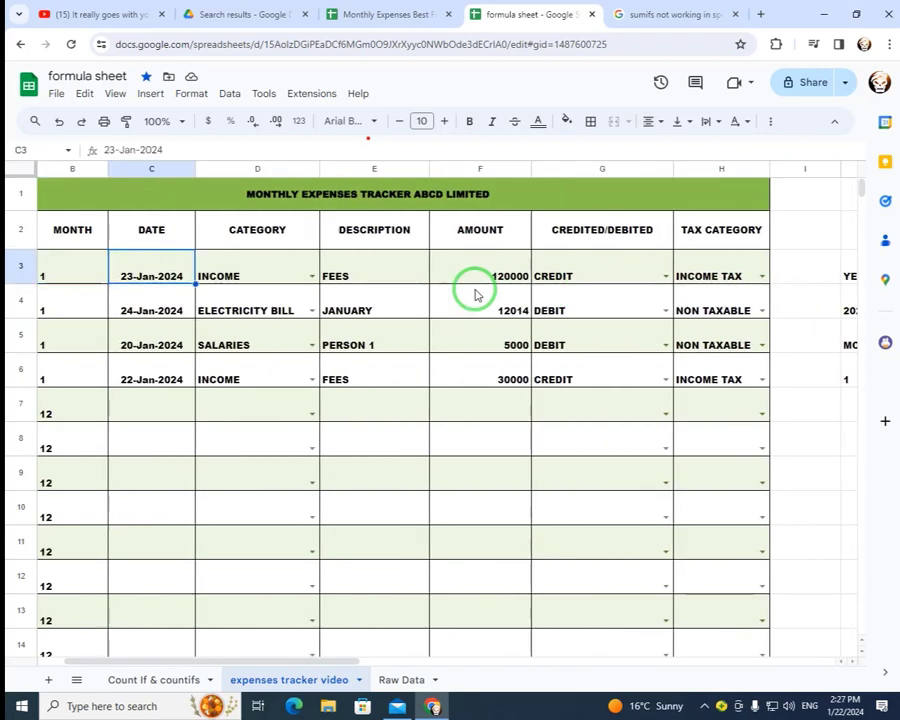
{"action": "key", "text": "Left"}
{"action": "key", "text": "Left"}
{"action": "key", "text": "Right"}
{"action": "key", "text": "Right"}
{"action": "key", "text": "Right"}
{"action": "key", "text": "Right"}
{"action": "key", "text": "Right"}
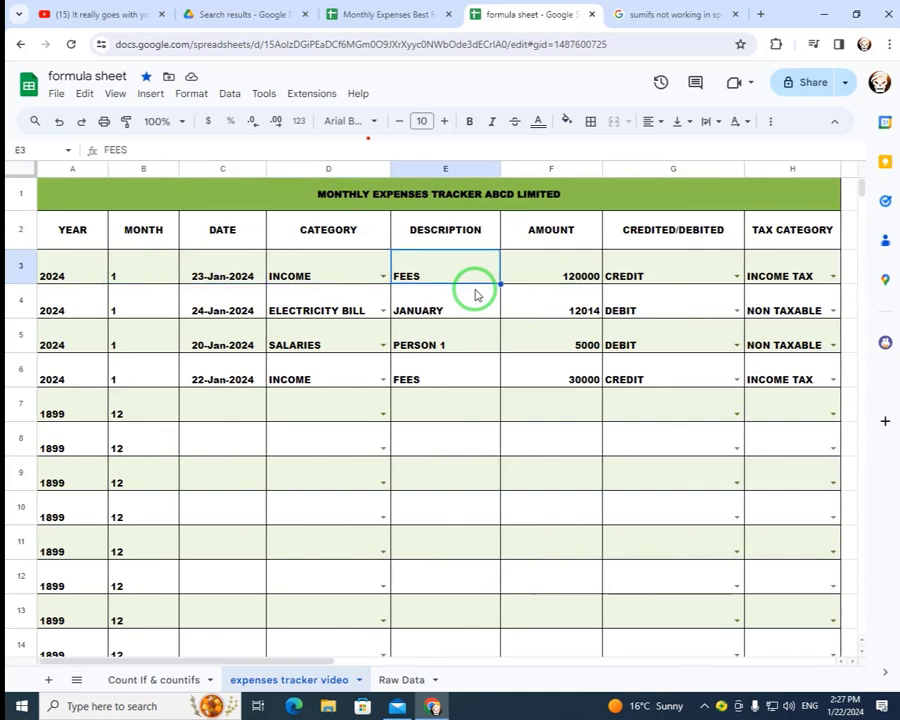
Format the tracker's AMOUNT cells F3:F1000 with the Number format.
{"action": "key", "text": "Right"}
{"action": "key", "text": "Left"}
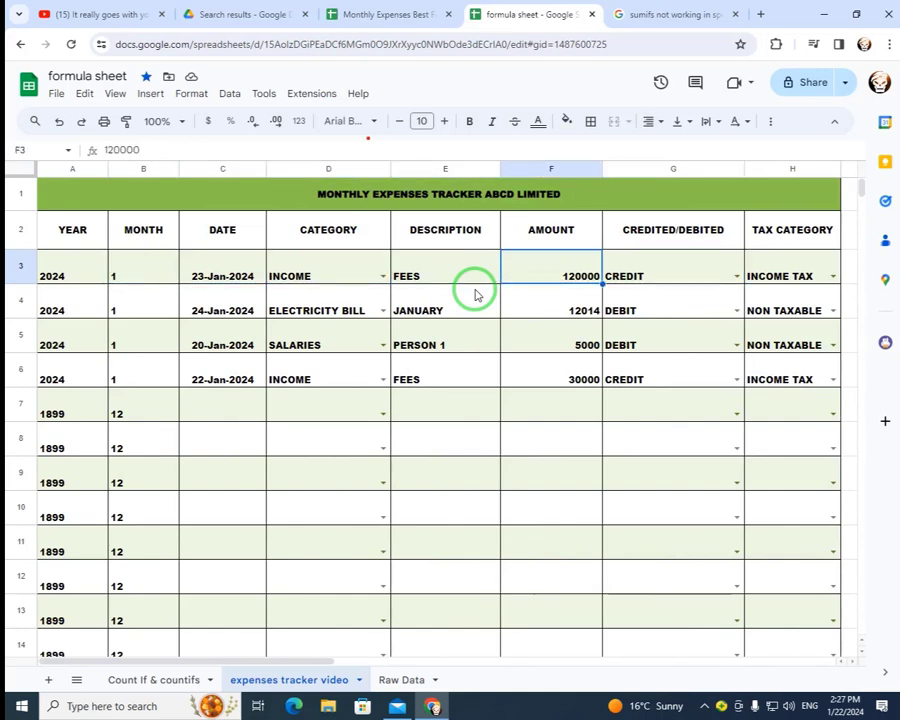
{"action": "key", "text": "shift+Down"}
{"action": "key", "text": "shift+Down"}
{"action": "key", "text": "shift+Down"}
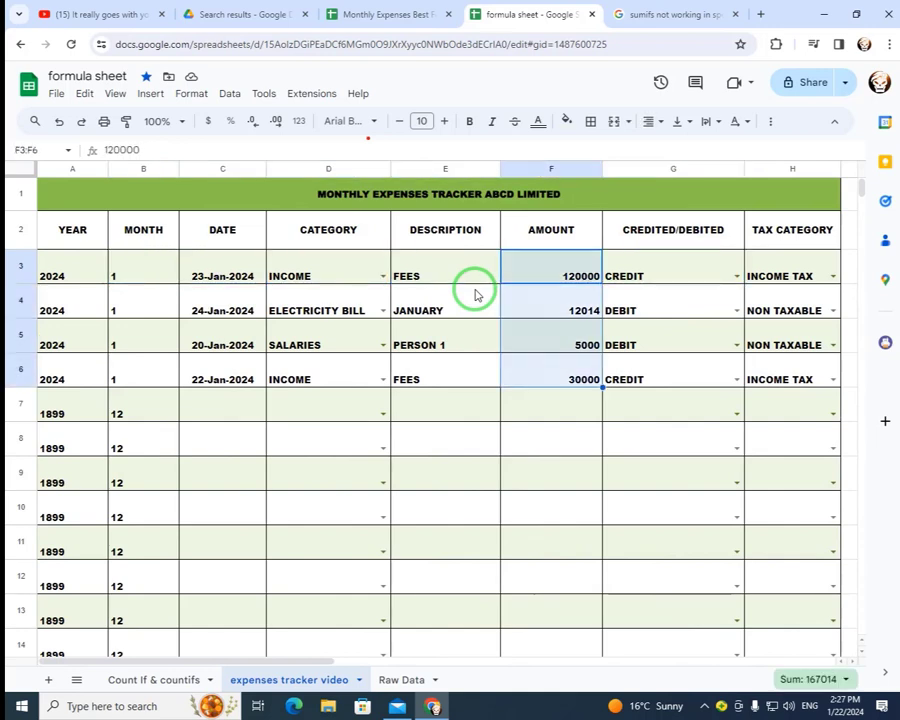
{"action": "key", "text": "ctrl+shift+Down"}
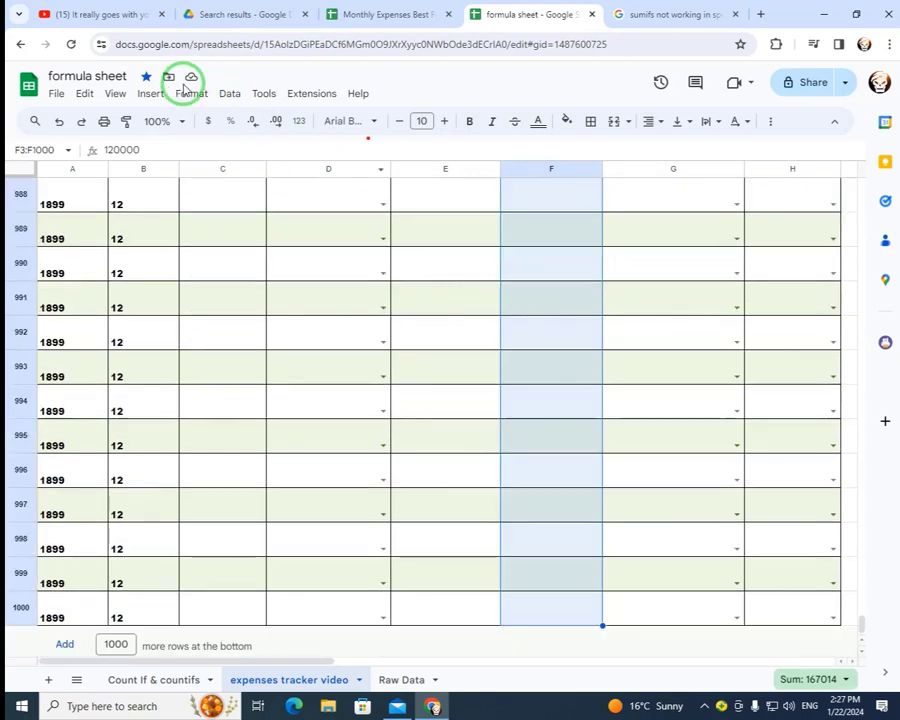
{"action": "left_click", "coordinate": [189, 93]}
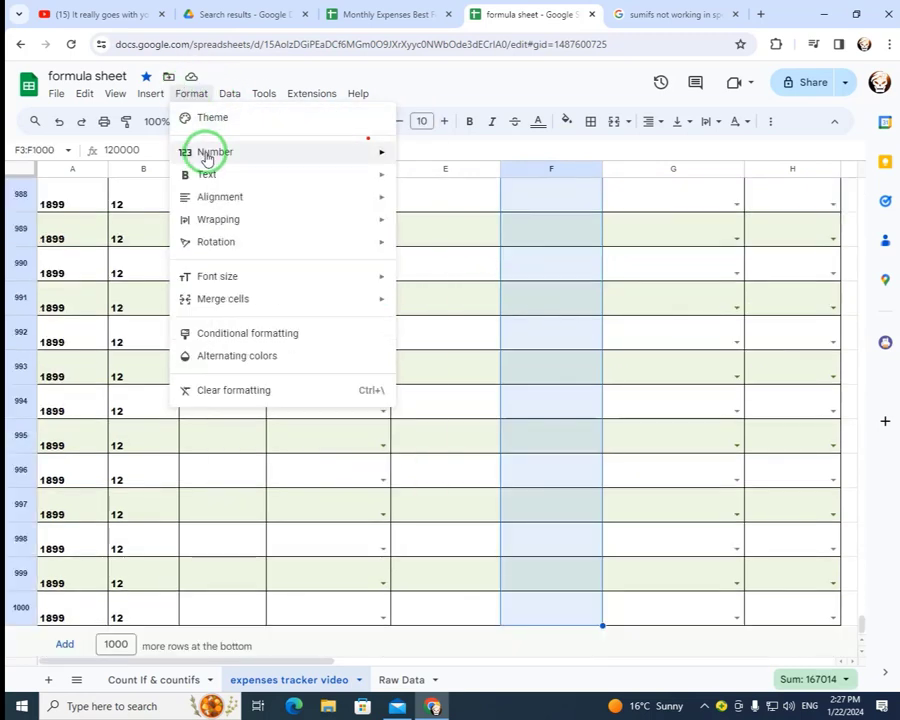
{"action": "mouse_move", "coordinate": [204, 153]}
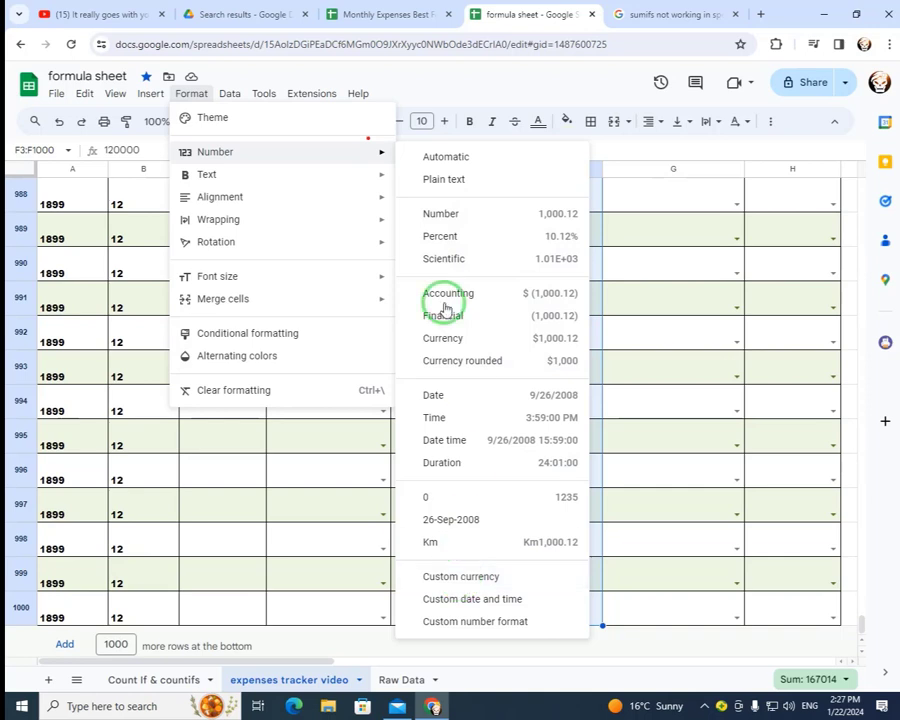
{"action": "left_click", "coordinate": [452, 213]}
{"action": "left_click", "coordinate": [530, 229]}
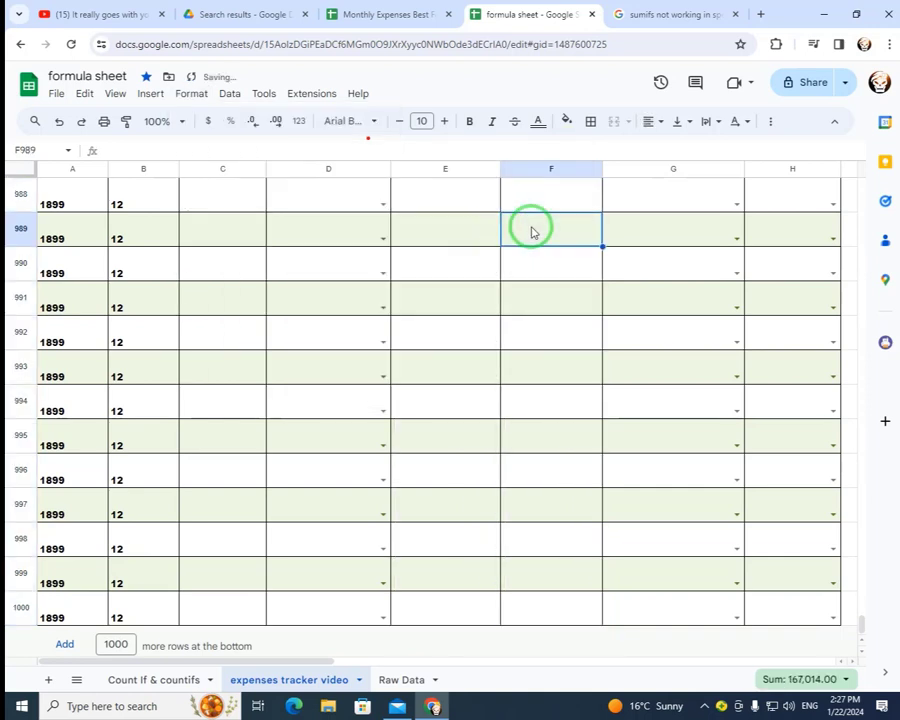
Start a new SUMIFS formula in M3, the amount cell for the INCOME category.
{"action": "key", "text": "ctrl+Right"}
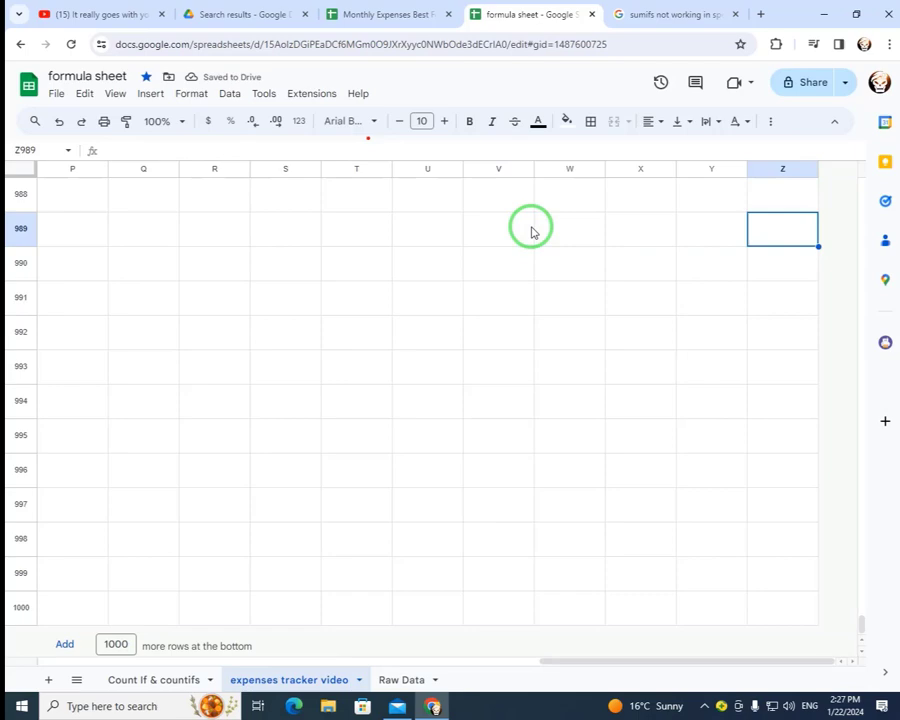
{"action": "key", "text": "ctrl+Up"}
{"action": "key", "text": "ctrl+Left"}
{"action": "key", "text": "Down"}
{"action": "key", "text": "Right"}
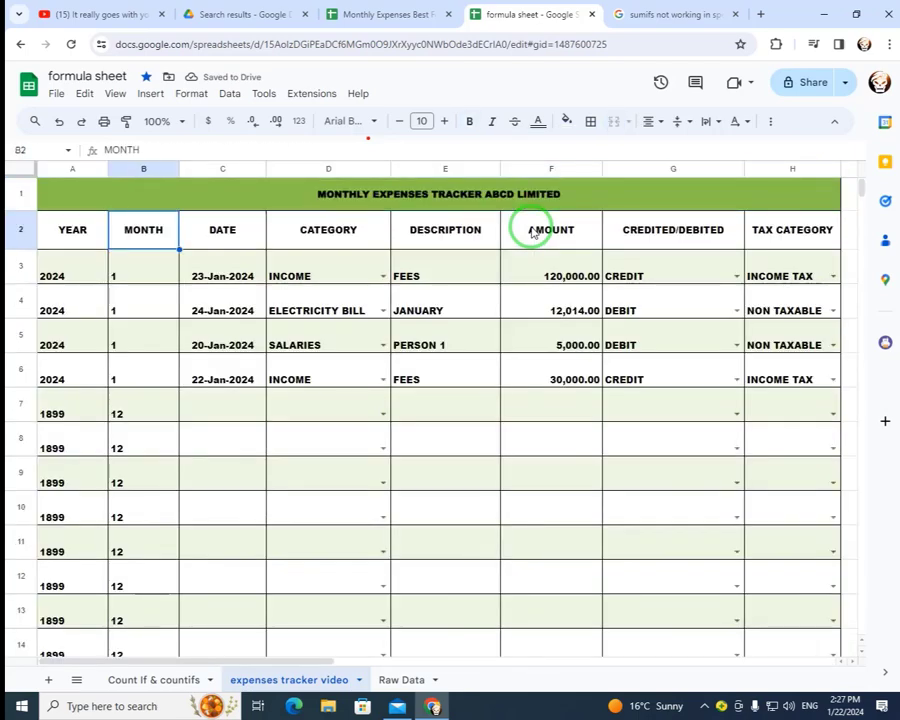
{"action": "key", "text": "ctrl+Right"}
{"action": "key", "text": "ctrl+Right"}
{"action": "key", "text": "ctrl+Right"}
{"action": "key", "text": "Right"}
{"action": "key", "text": "Right"}
{"action": "key", "text": "Right"}
{"action": "key", "text": "Left"}
{"action": "key", "text": "Left"}
{"action": "key", "text": "Left"}
{"action": "key", "text": "Left"}
{"action": "key", "text": "Down"}
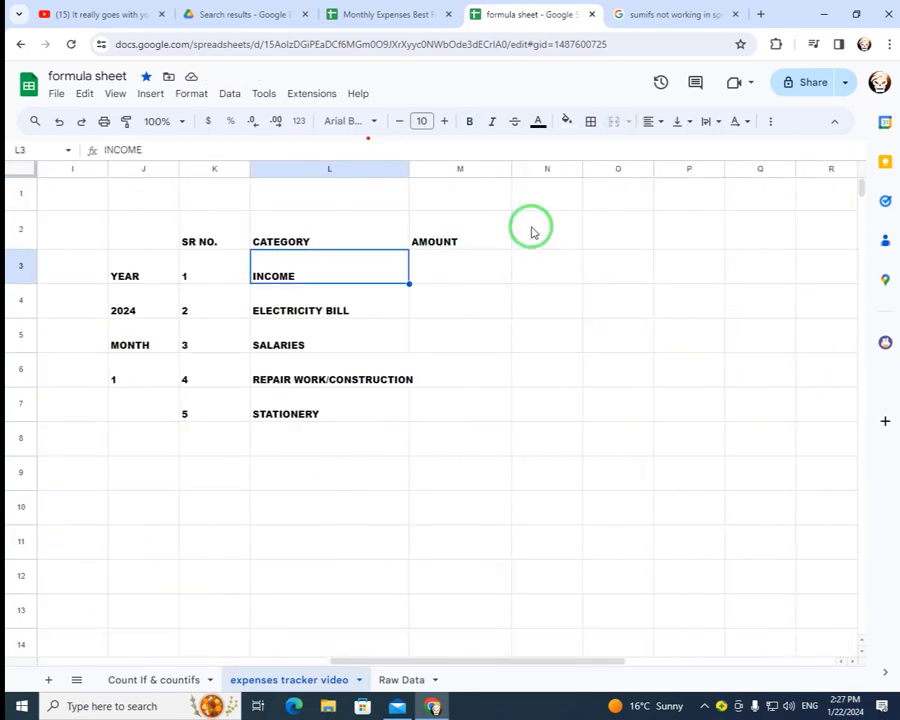
{"action": "key", "text": "Right"}
{"action": "type", "text": "=S"}
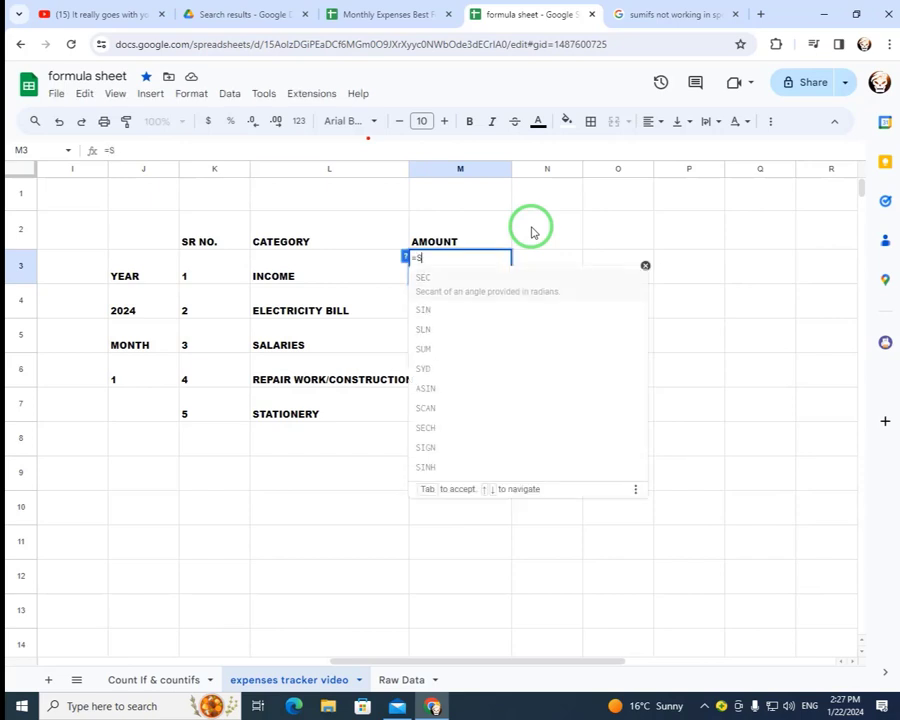
{"action": "type", "text": "UM"}
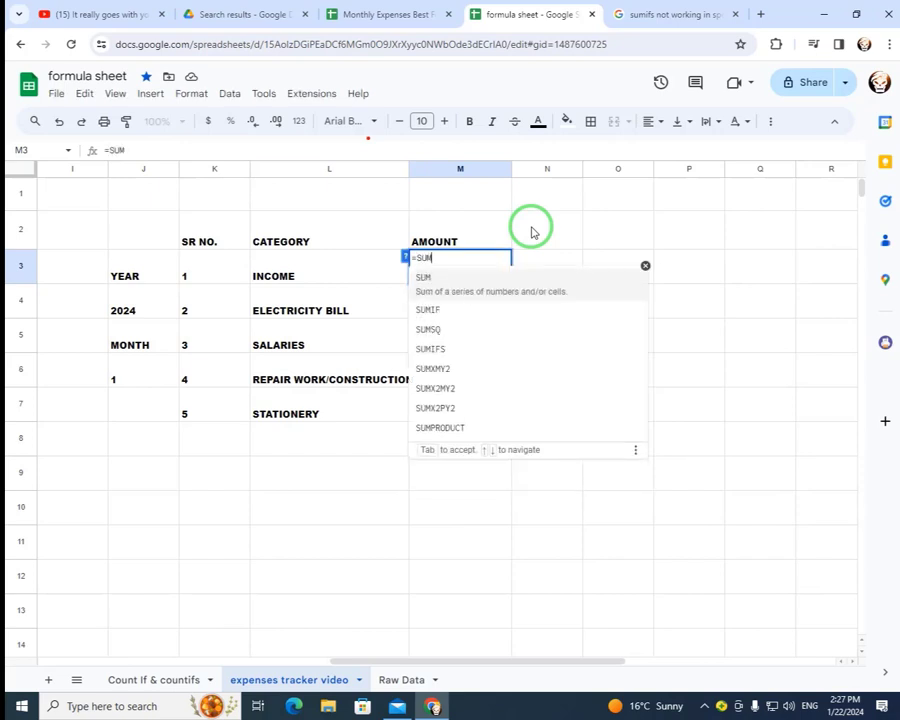
{"action": "type", "text": "IFS("}
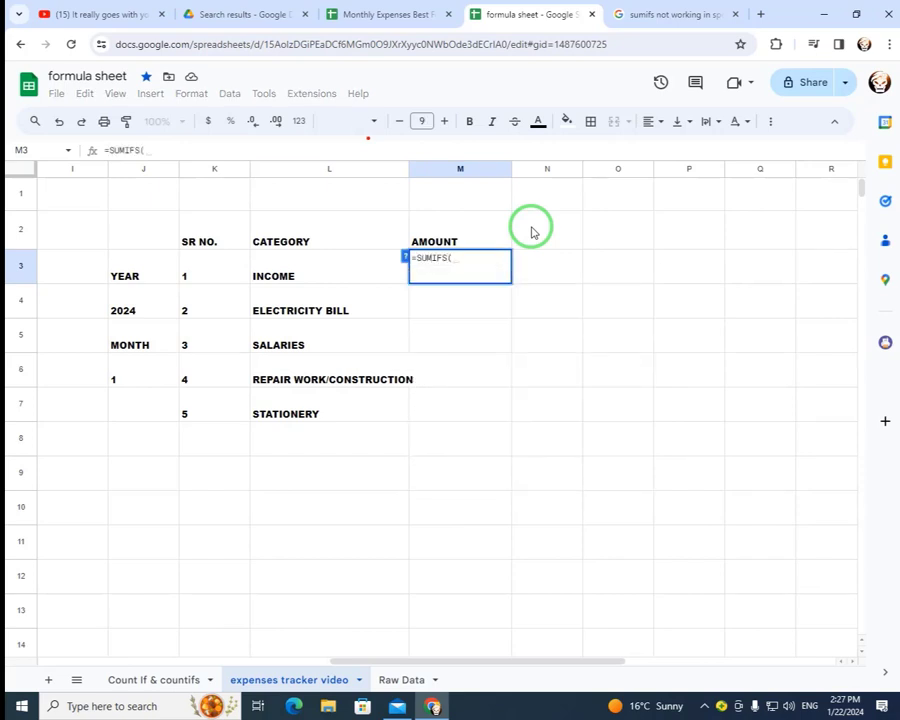
Set the tracker's whole AMOUNT column, $F:$F, as the sum range of the M3 formula.
{"action": "left_click", "coordinate": [704, 705]}
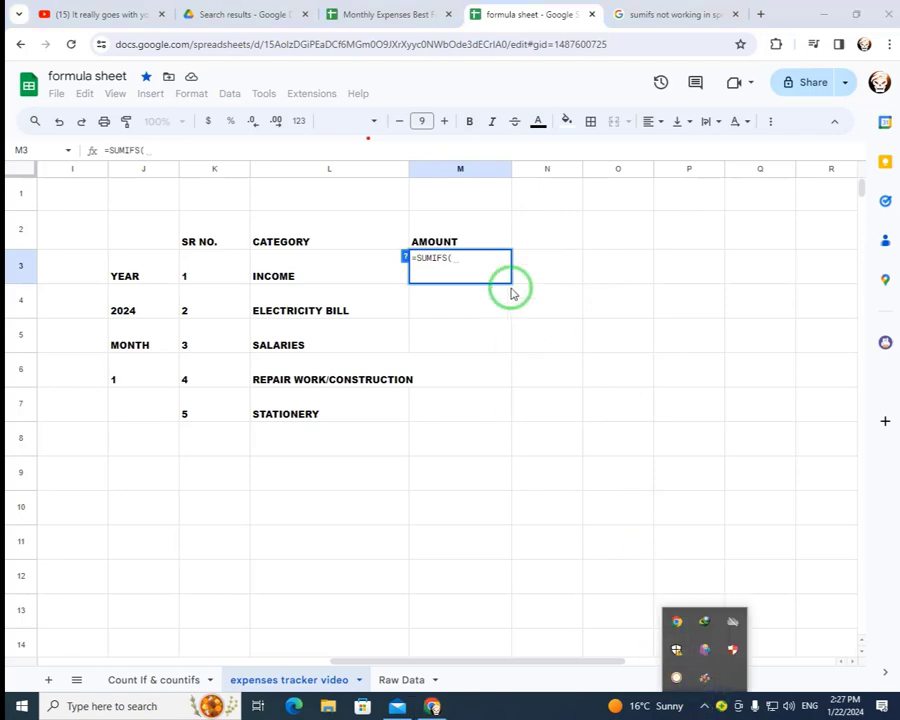
{"action": "left_click", "coordinate": [470, 256]}
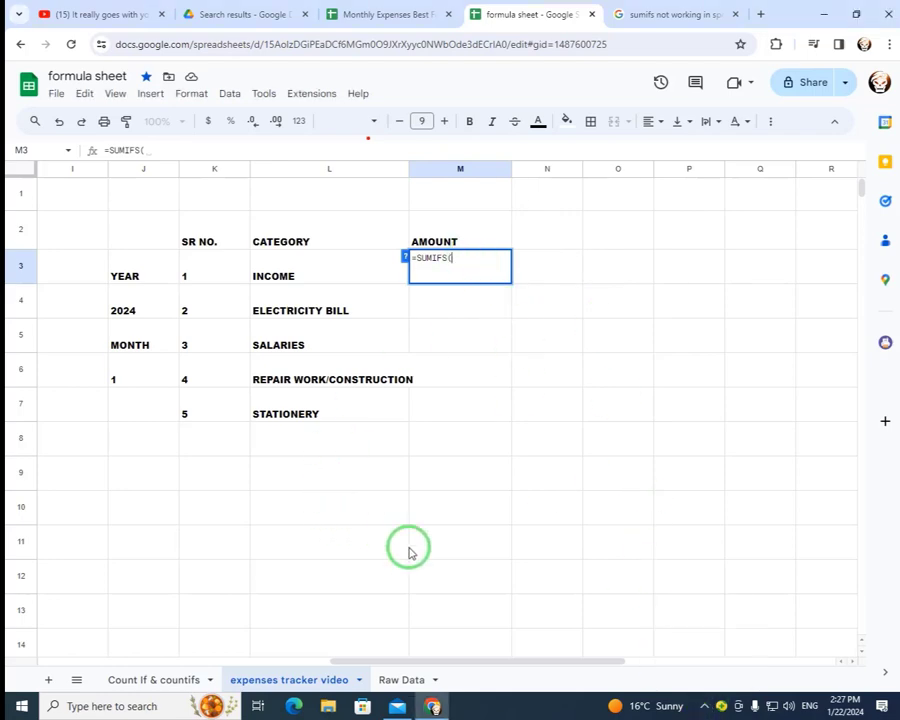
{"action": "left_click_drag", "start_coordinate": [432, 661], "coordinate": [237, 626]}
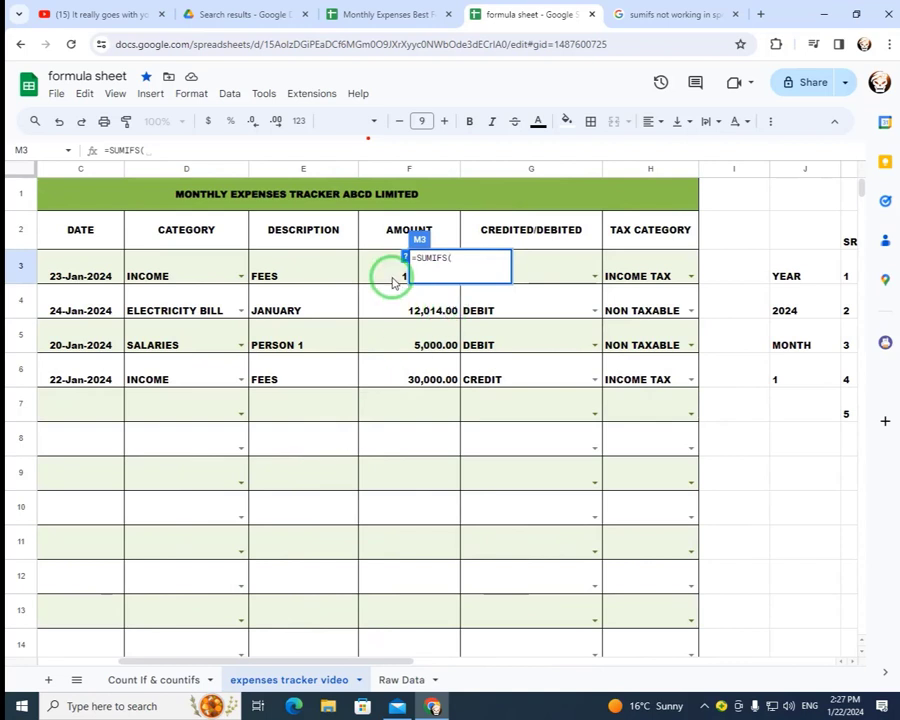
{"action": "left_click", "coordinate": [378, 169]}
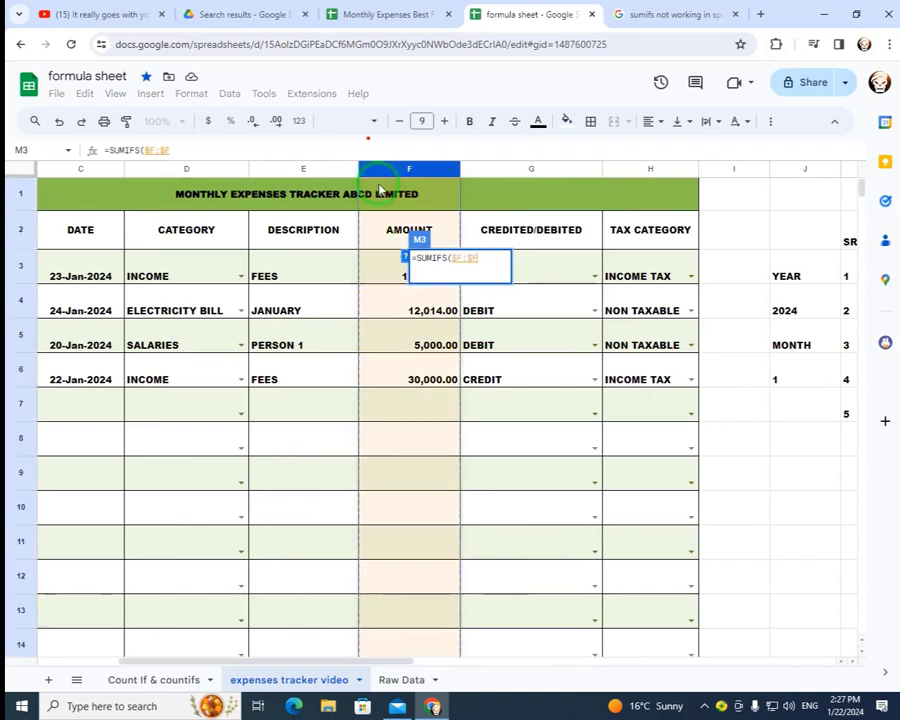
Add the year condition to the M3 formula, matching the whole YEAR column $A:$A against the year selector $J$4.
{"action": "type", "text": ","}
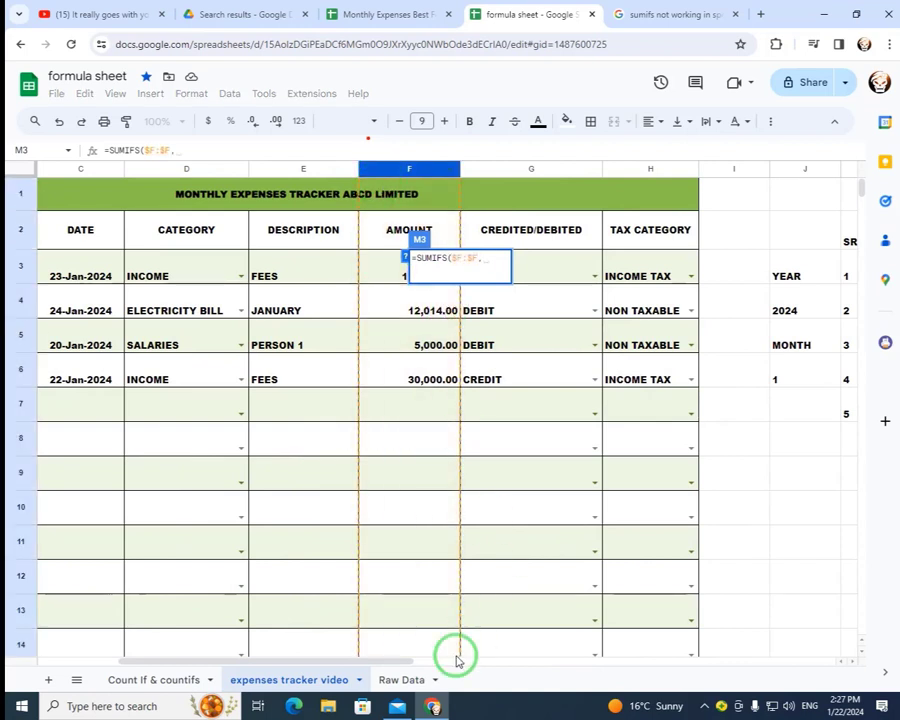
{"action": "left_click_drag", "start_coordinate": [370, 660], "coordinate": [227, 640]}
{"action": "left_click", "coordinate": [75, 170]}
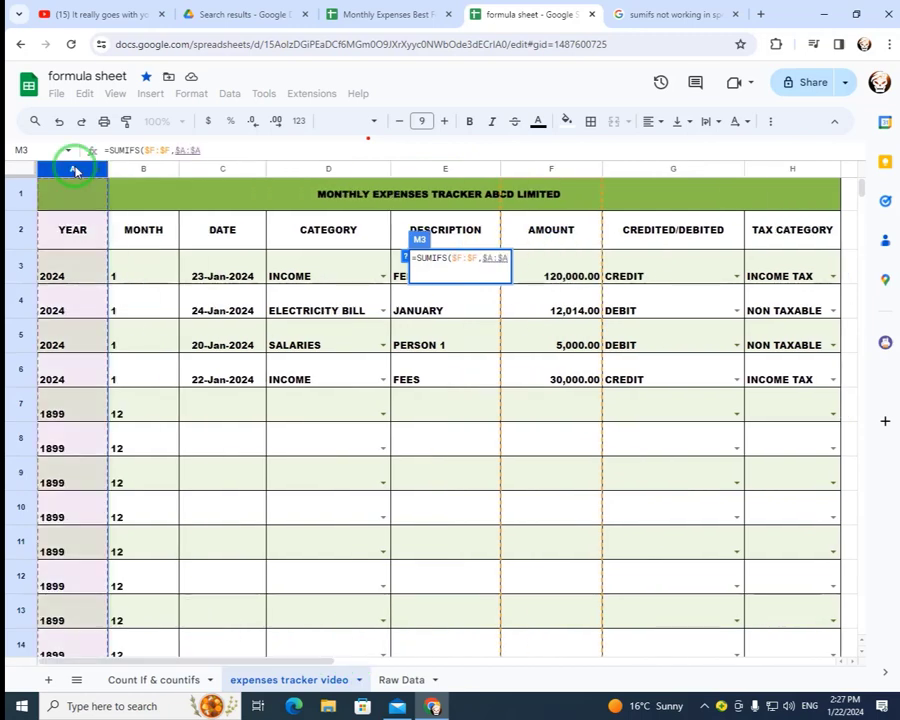
{"action": "type", "text": ","}
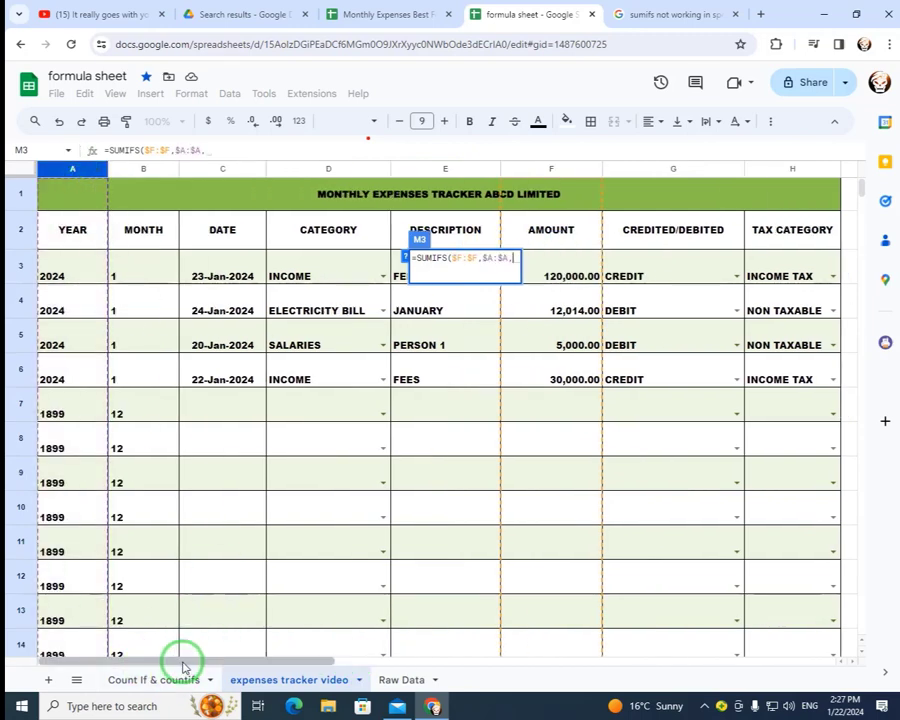
{"action": "left_click_drag", "start_coordinate": [180, 658], "coordinate": [385, 565]}
{"action": "left_click", "coordinate": [575, 307]}
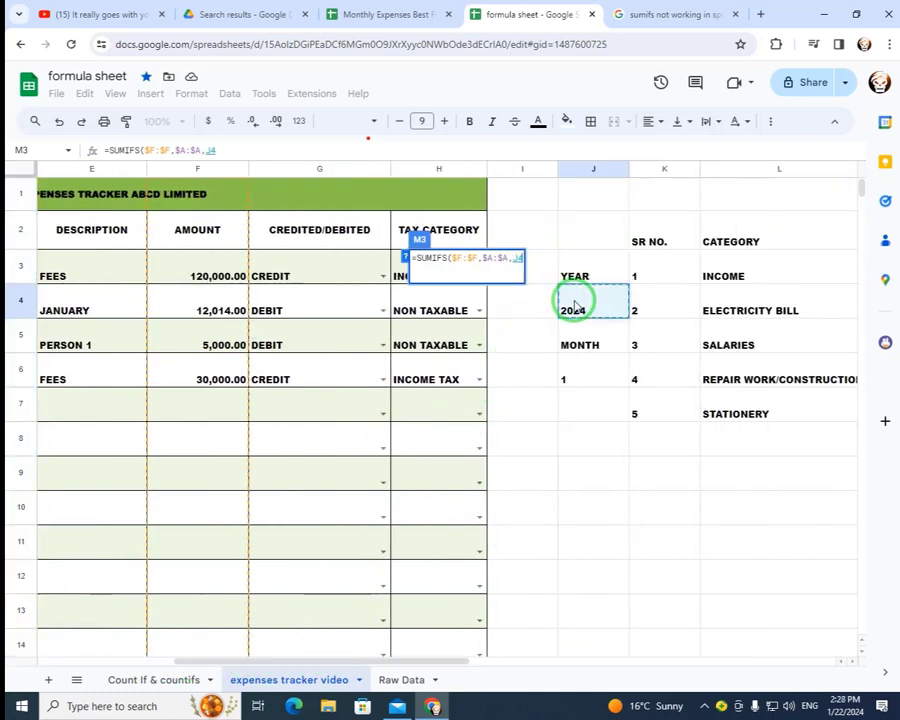
{"action": "key", "text": "F4"}
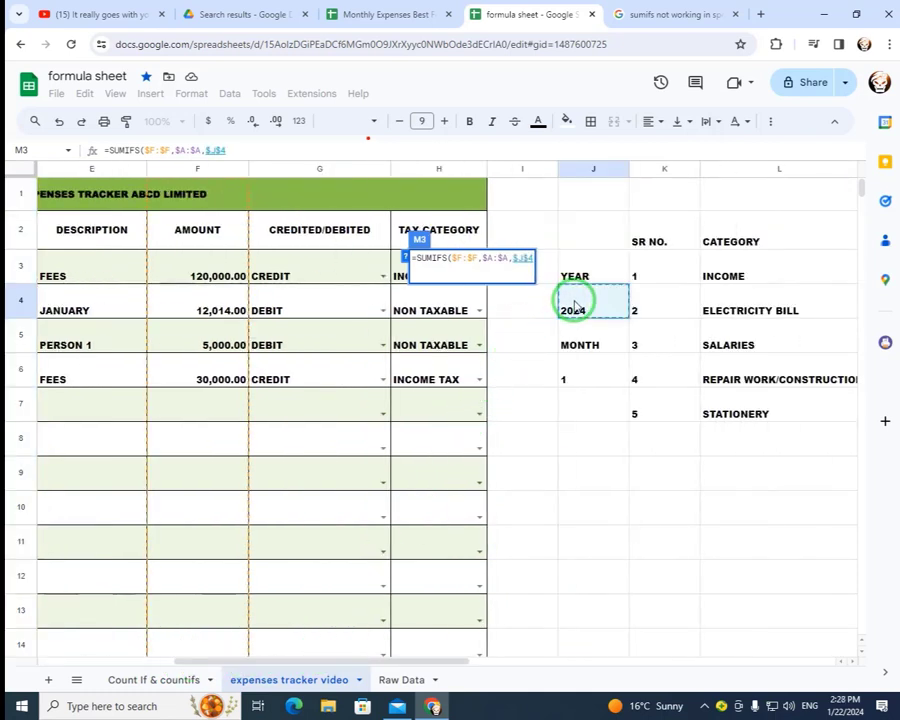
Add the month condition to the M3 formula, matching the whole MONTH column $B:$B against the month selector $J$6.
{"action": "type", "text": ","}
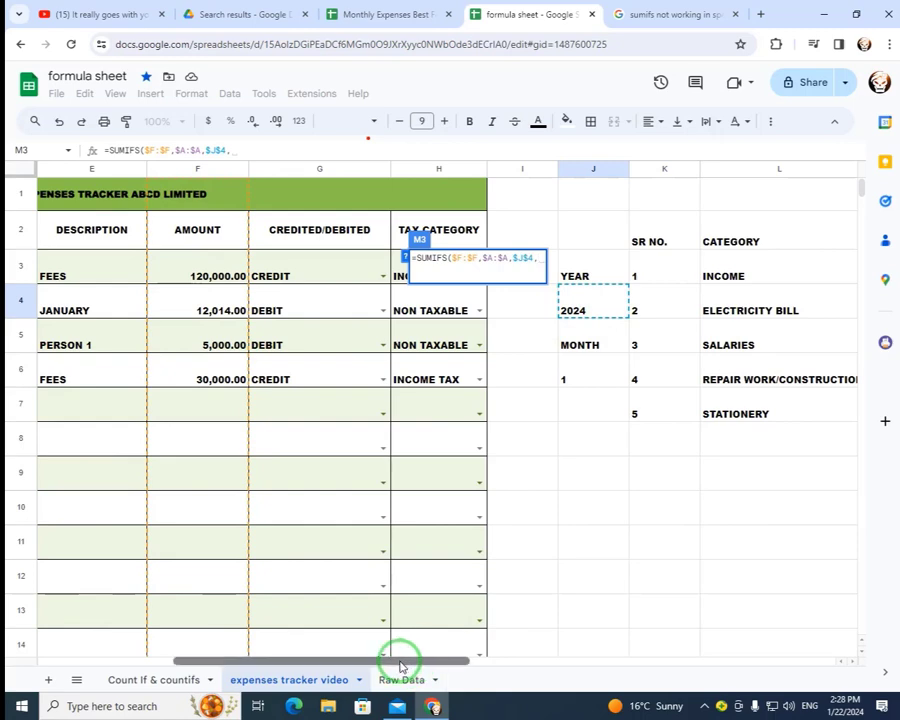
{"action": "left_click_drag", "start_coordinate": [400, 663], "coordinate": [226, 416]}
{"action": "left_click", "coordinate": [140, 168]}
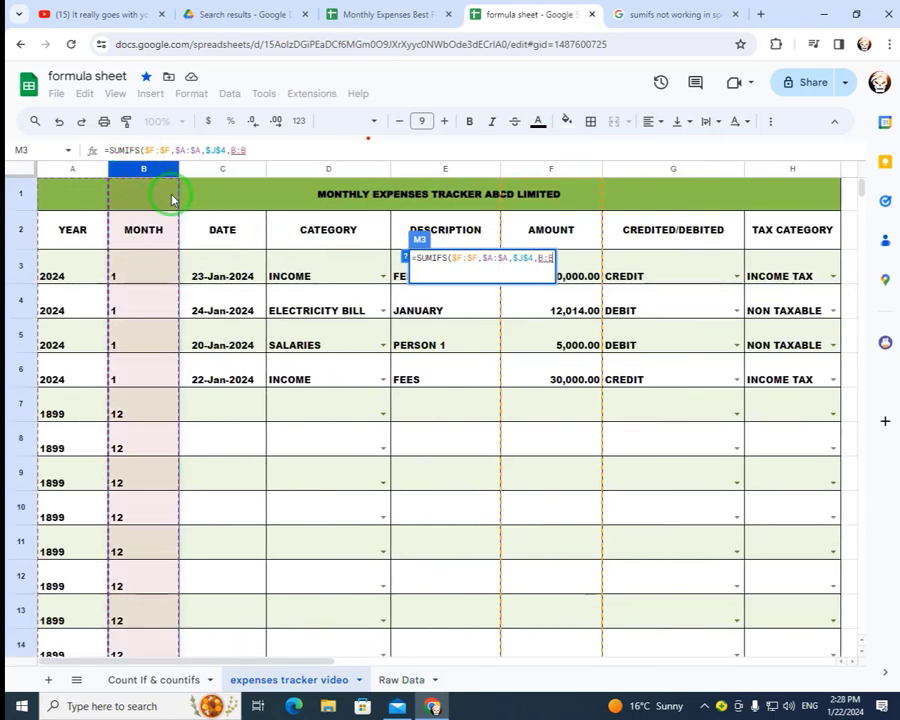
{"action": "key", "text": "F4"}
{"action": "type", "text": ","}
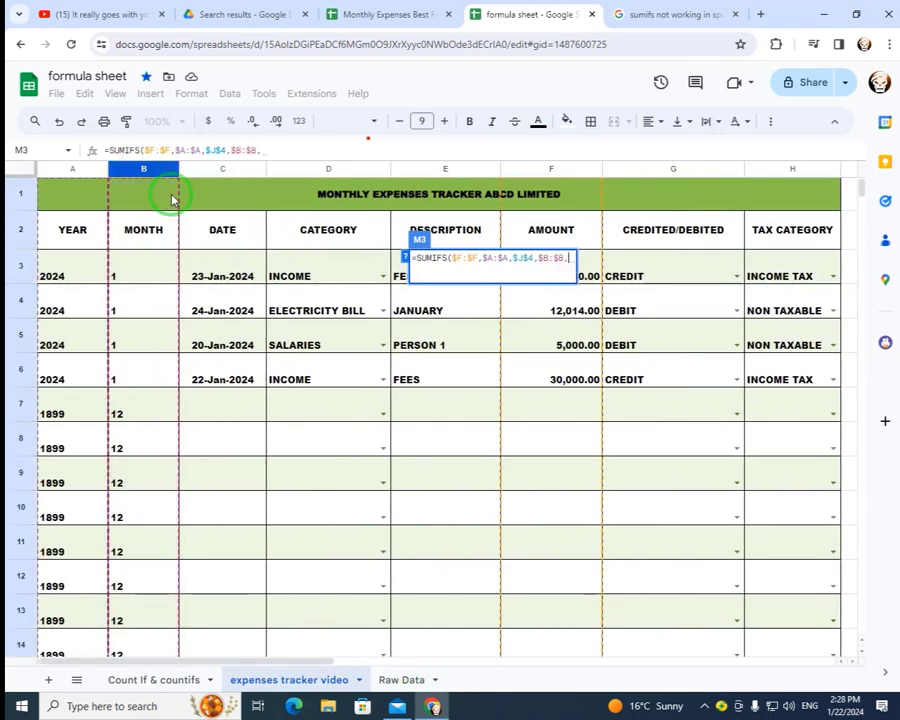
{"action": "left_click_drag", "start_coordinate": [257, 662], "coordinate": [486, 440]}
{"action": "left_click", "coordinate": [466, 374]}
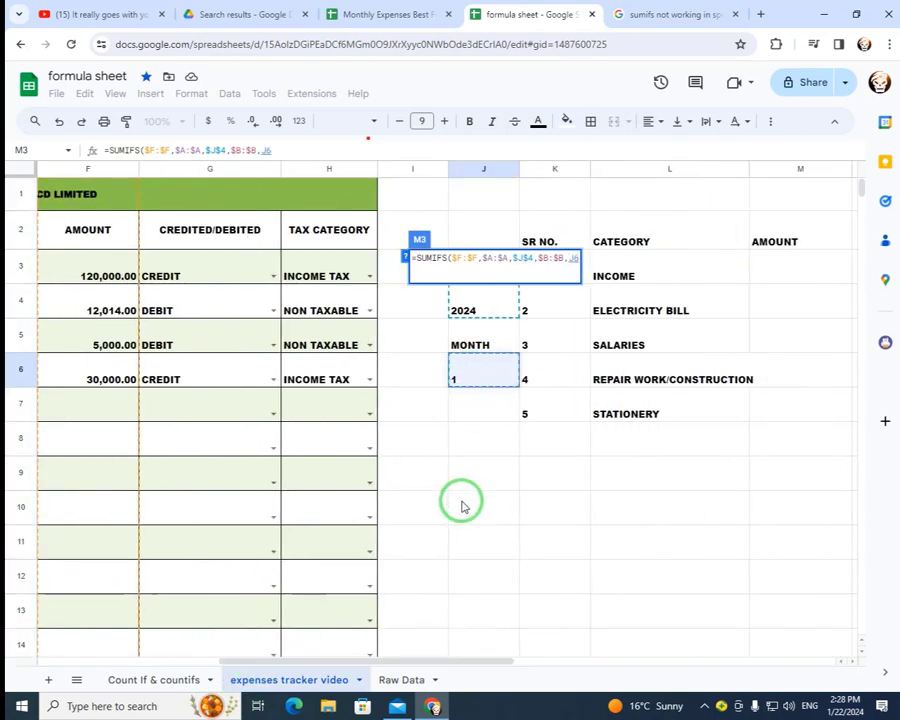
{"action": "type", "text": ","}
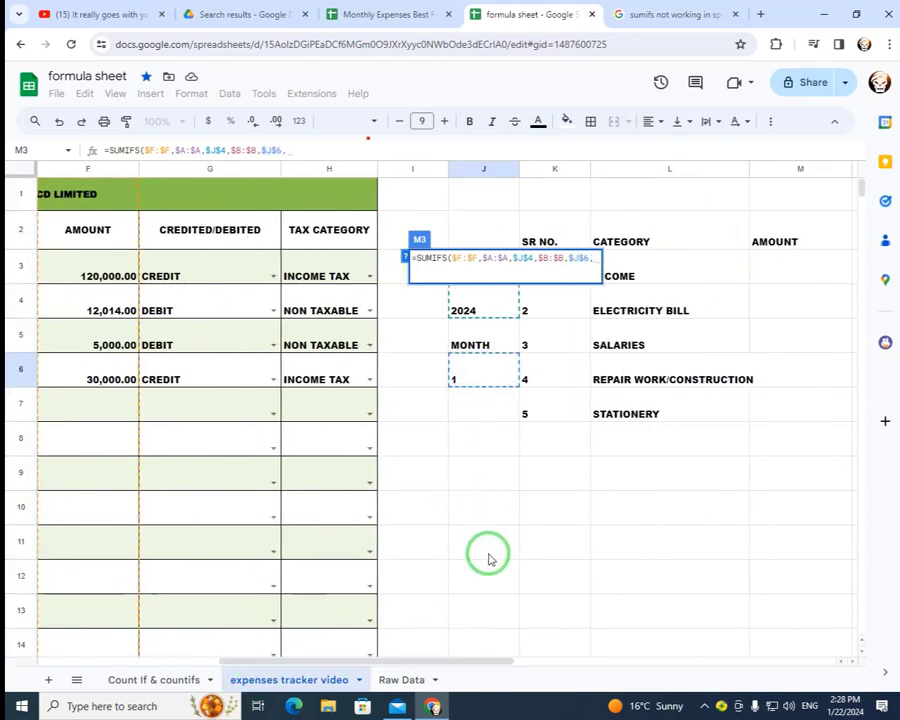
Complete the M3 formula by matching the CATEGORY column $D:$D against $L3, and apply the suggested autofill to M4:M7.
{"action": "left_click_drag", "start_coordinate": [403, 660], "coordinate": [279, 645]}
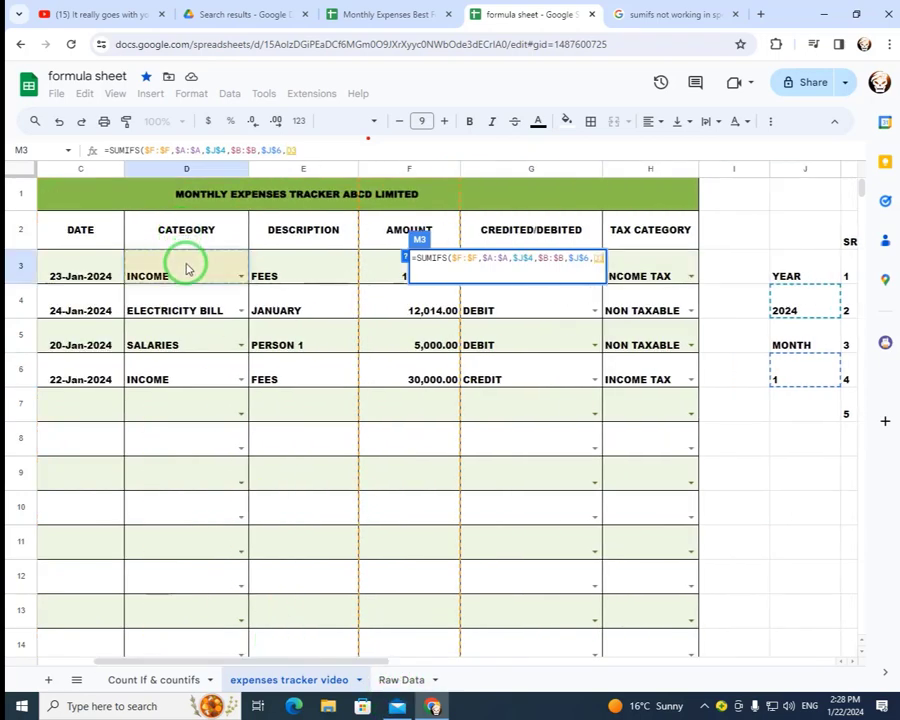
{"action": "left_click", "coordinate": [175, 170]}
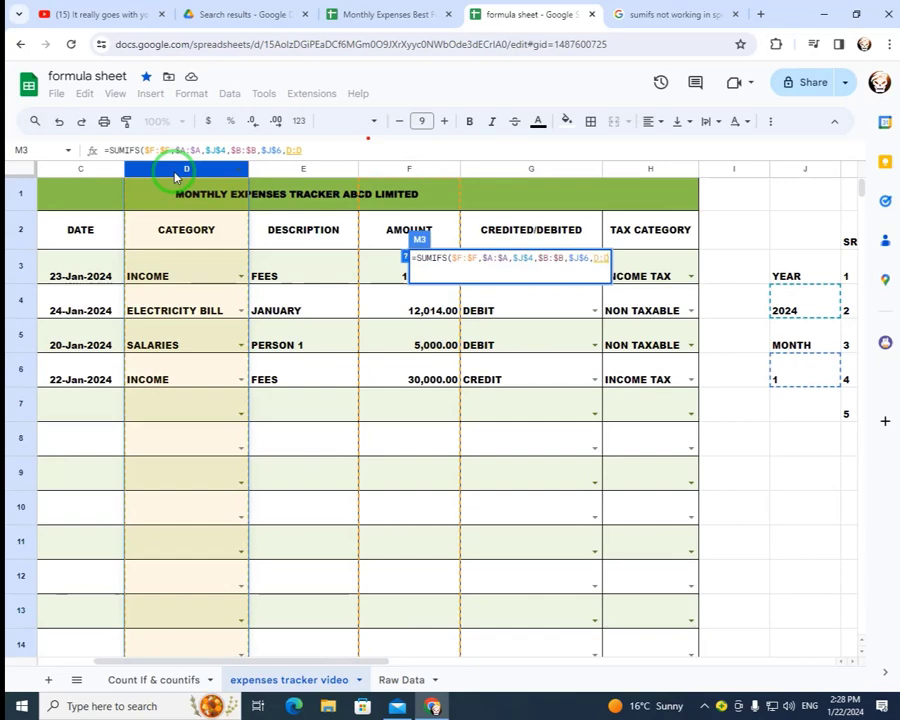
{"action": "key", "text": "F4"}
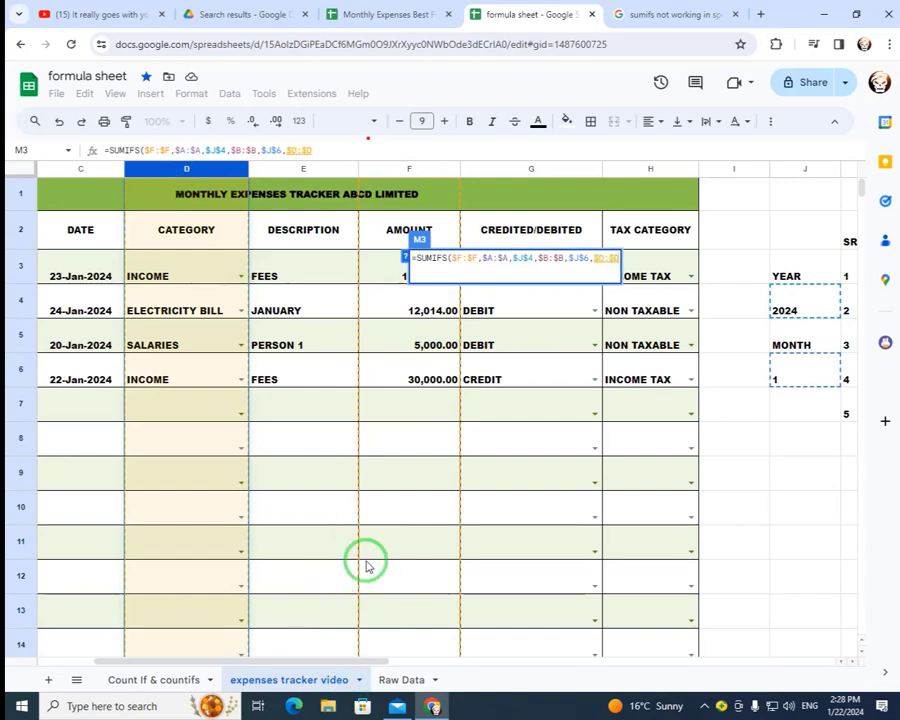
{"action": "type", "text": ","}
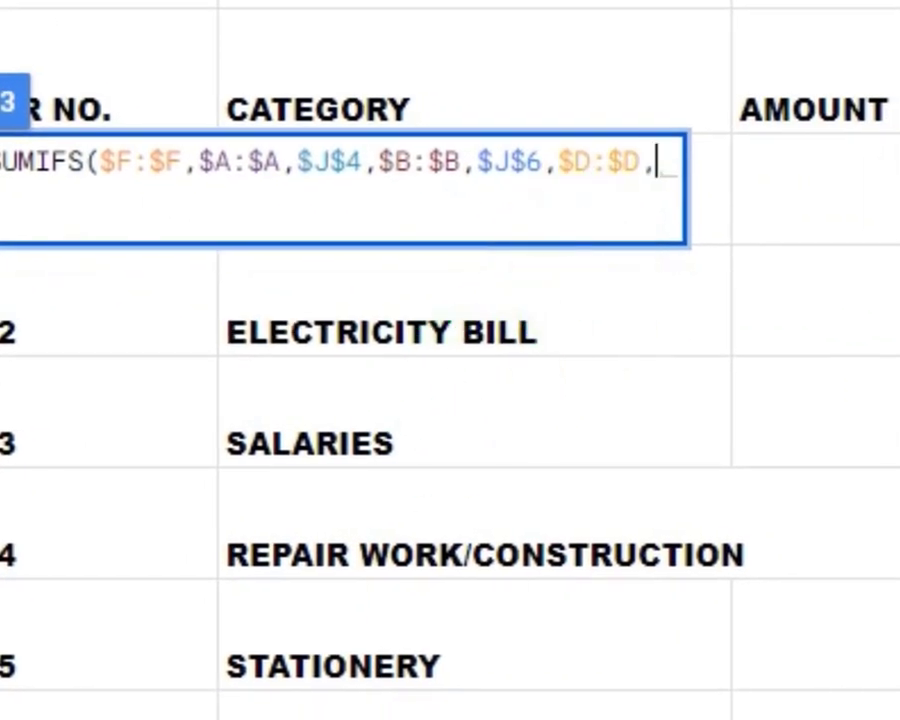
{"action": "scroll", "coordinate": [450, 400], "scroll_direction": "right", "scroll_amount": 3}
{"action": "scroll", "coordinate": [450, 400], "scroll_direction": "left", "scroll_amount": 2}
{"action": "left_click", "coordinate": [52, 190]}
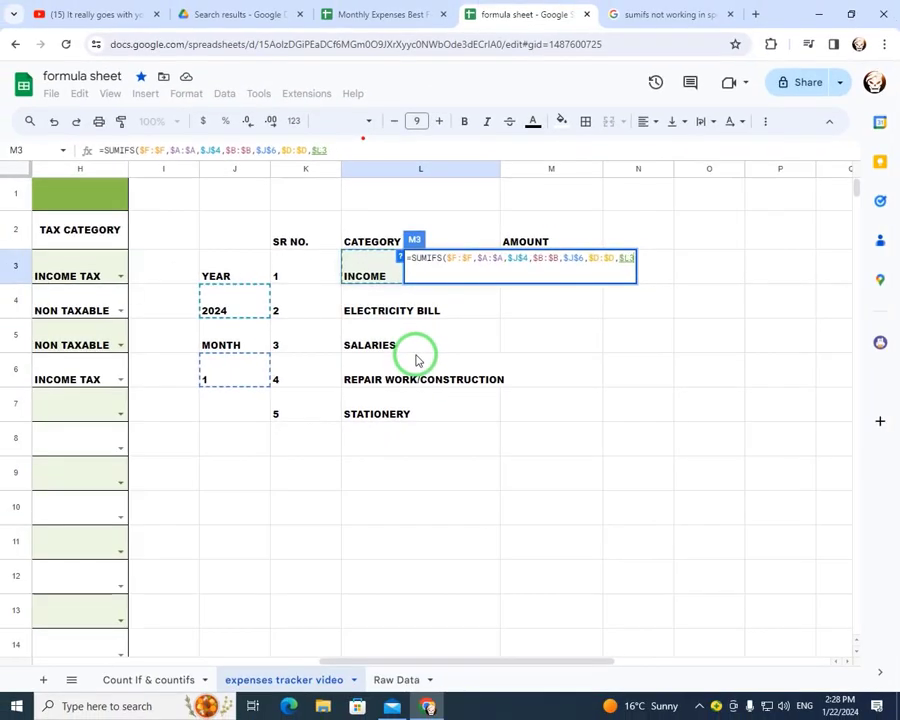
{"action": "key", "text": "Return"}
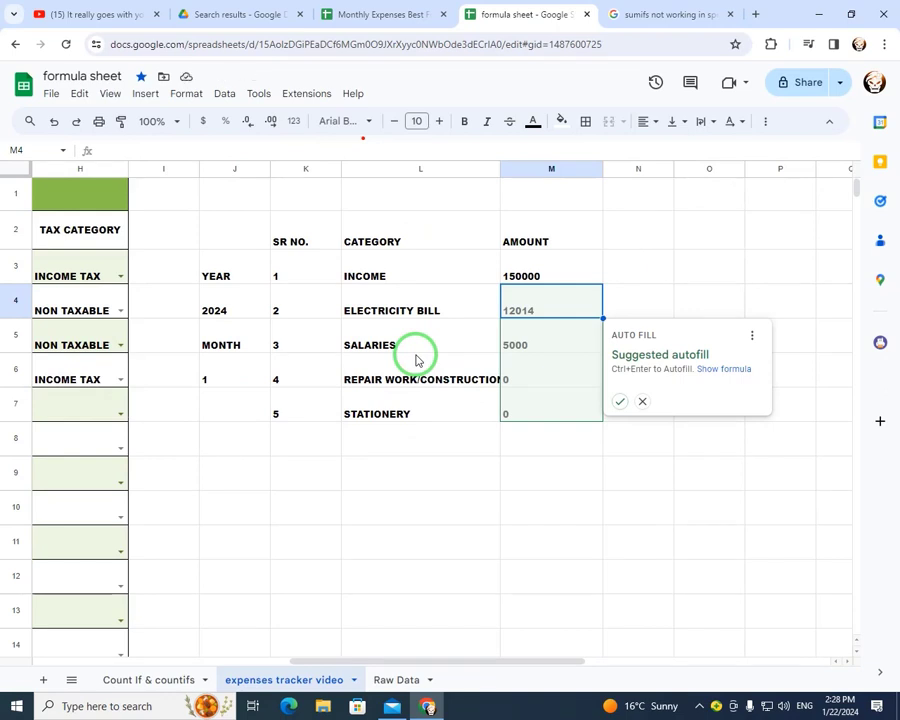
{"action": "left_click", "coordinate": [618, 403]}
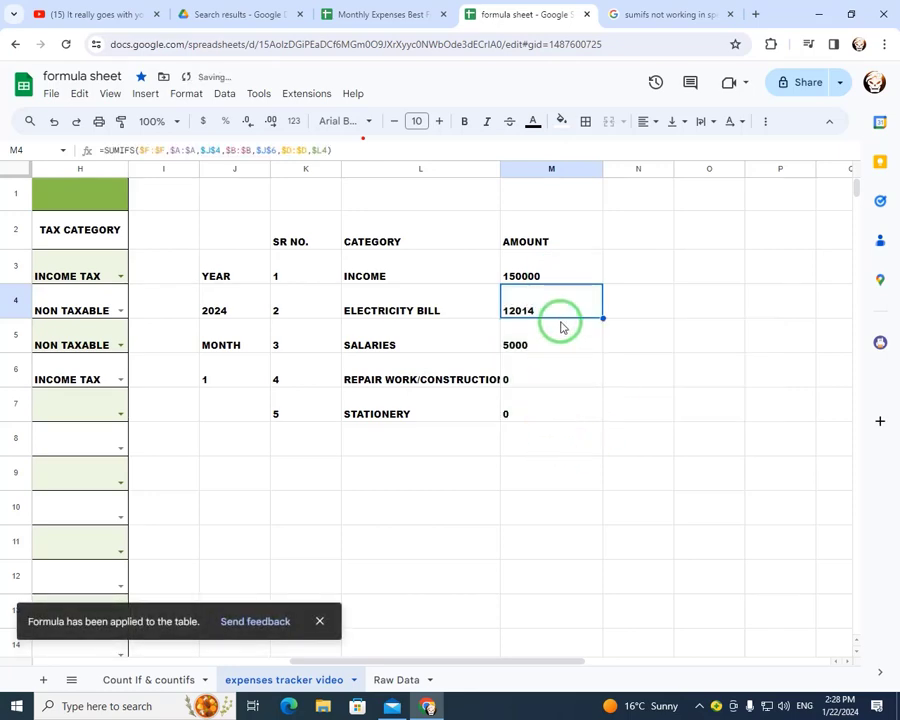
Compare the summary amounts for each category with the matching entries in the tracker's AMOUNT column.
{"action": "key", "text": "Down"}
{"action": "key", "text": "Down"}
{"action": "key", "text": "Left"}
{"action": "key", "text": "Left"}
{"action": "key", "text": "Left"}
{"action": "key", "text": "Left"}
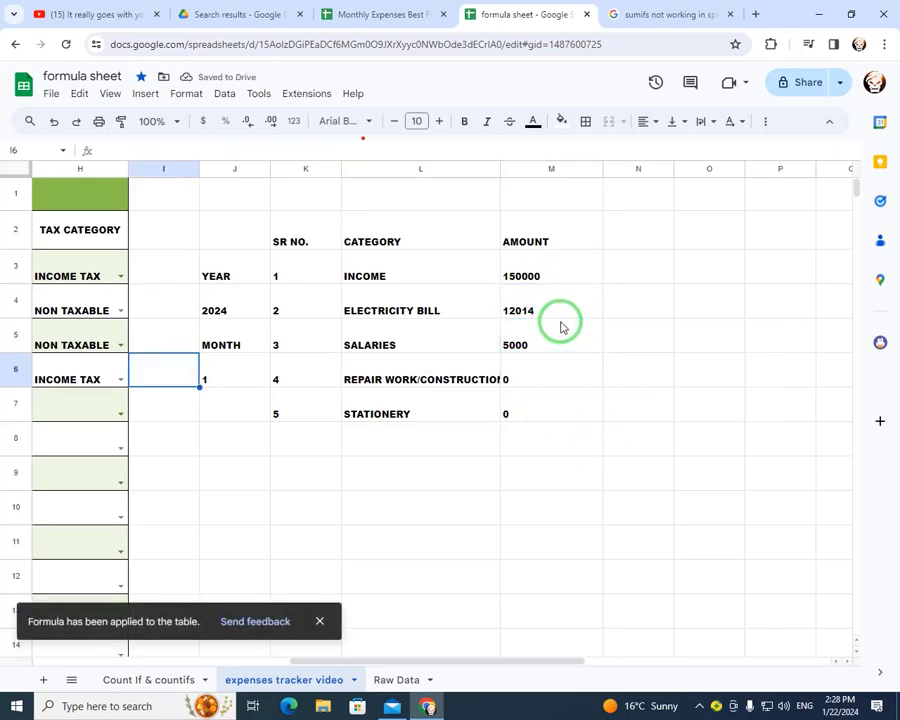
{"action": "key", "text": "Home"}
{"action": "key", "text": "Right"}
{"action": "key", "text": "Right"}
{"action": "key", "text": "Right"}
{"action": "key", "text": "Right"}
{"action": "key", "text": "Right"}
{"action": "key", "text": "Right"}
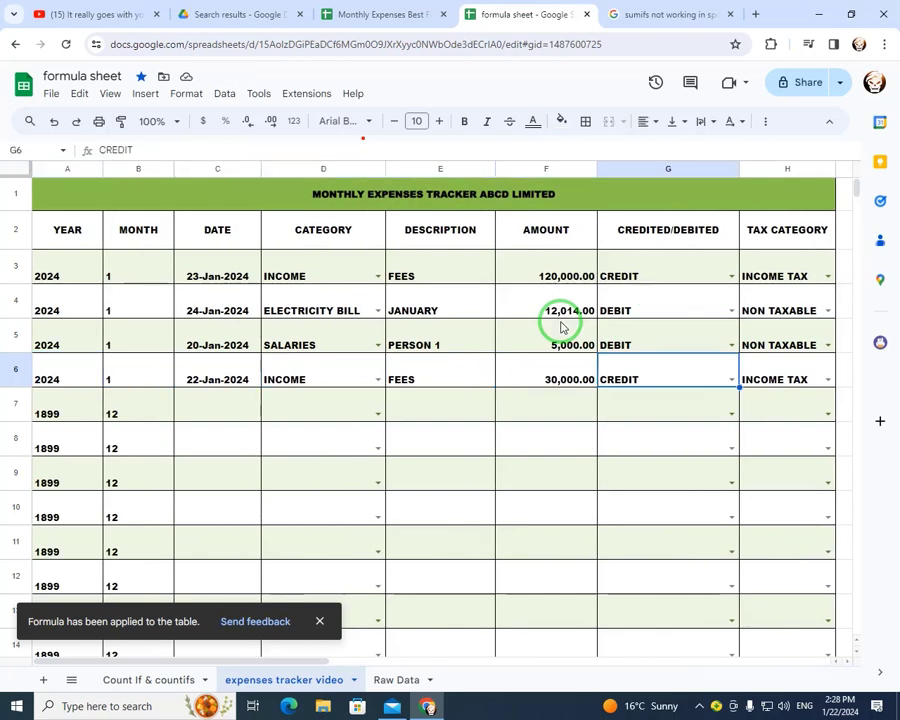
{"action": "key", "text": "Left"}
{"action": "key", "text": "Up"}
{"action": "key", "text": "Up"}
{"action": "key", "text": "Up"}
{"action": "key", "text": "Right"}
{"action": "key", "text": "Right"}
{"action": "key", "text": "Right"}
{"action": "key", "text": "Right"}
{"action": "key", "text": "Right"}
{"action": "key", "text": "Right"}
{"action": "key", "text": "Right"}
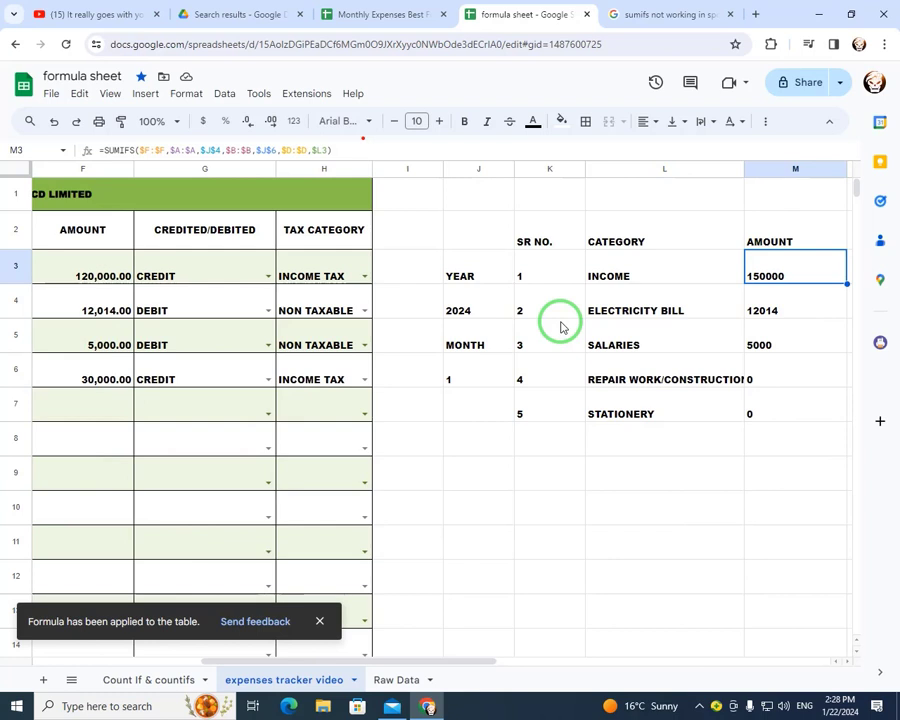
{"action": "key", "text": "Down"}
{"action": "key", "text": "Left"}
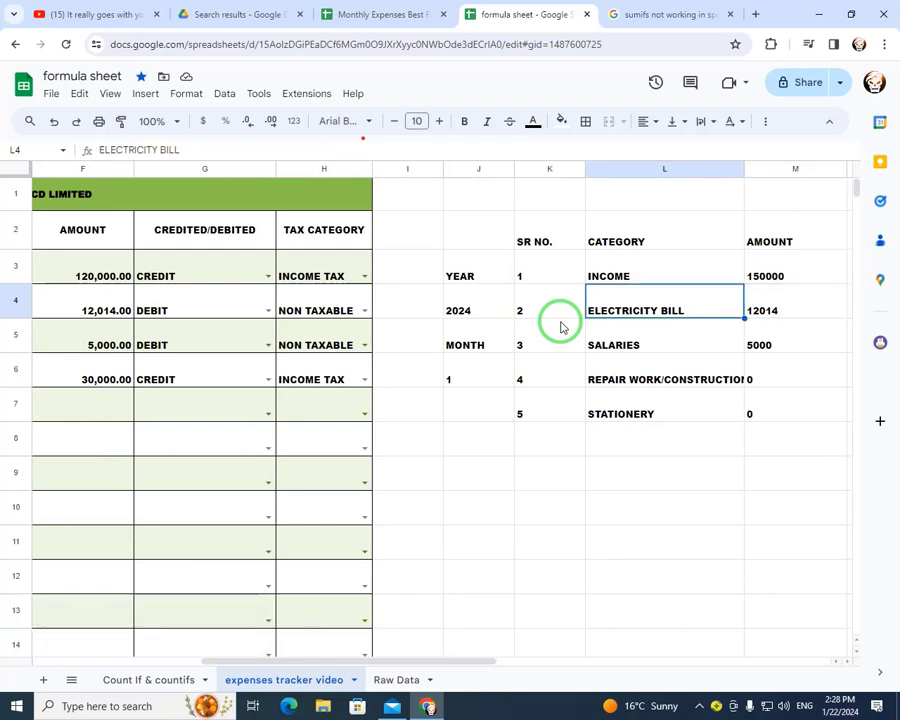
{"action": "key", "text": "Right"}
{"action": "key", "text": "Down"}
{"action": "key", "text": "Left"}
{"action": "key", "text": "Right"}
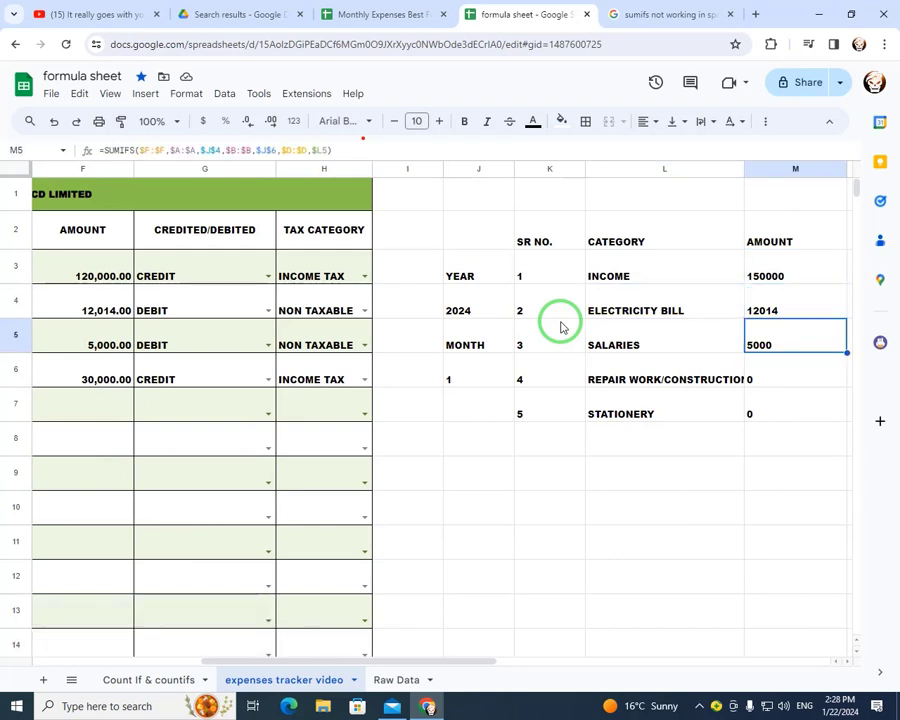
{"action": "key", "text": "Down"}
{"action": "key", "text": "Left"}
{"action": "key", "text": "Right"}
Set the month selector in J6 to 2.
{"action": "key", "text": "Left"}
{"action": "key", "text": "Left"}
{"action": "key", "text": "Left"}
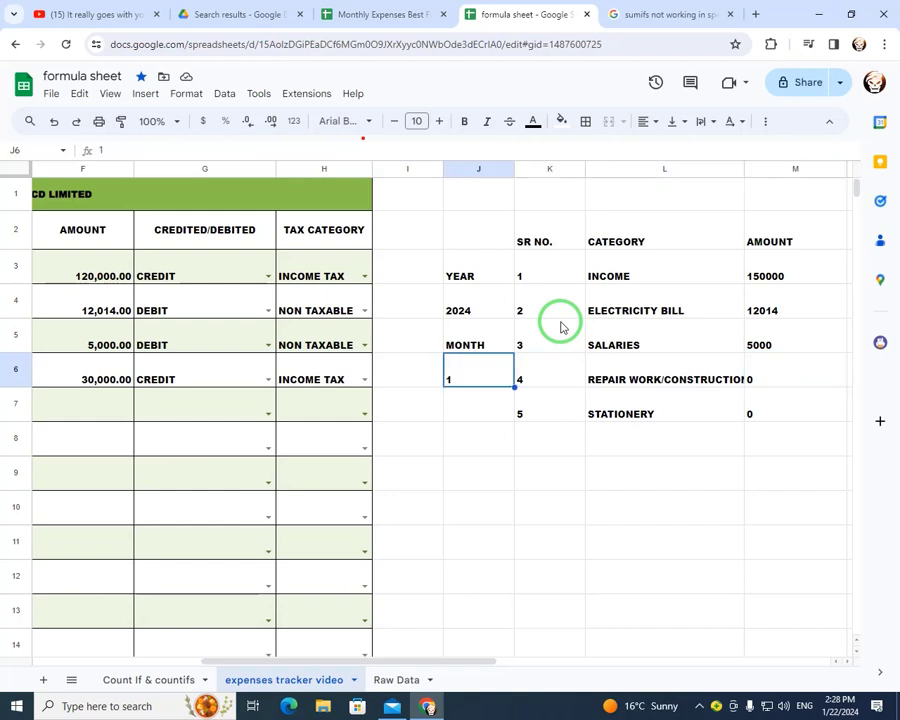
{"action": "key", "text": "Return"}
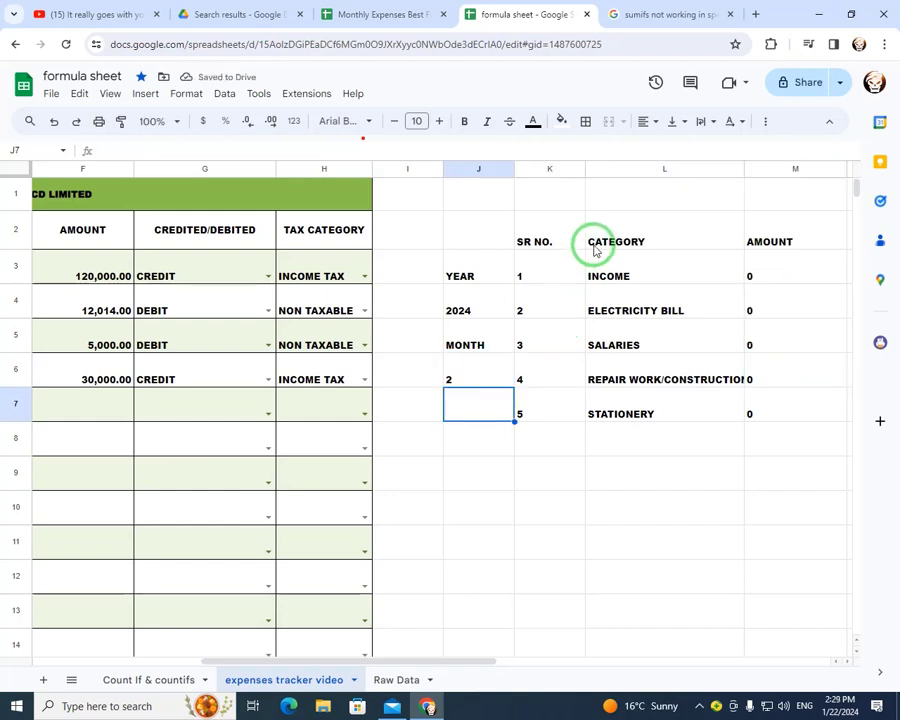
Wrap the text of the category names in L3:L7.
{"action": "left_click_drag", "start_coordinate": [600, 276], "coordinate": [615, 418]}
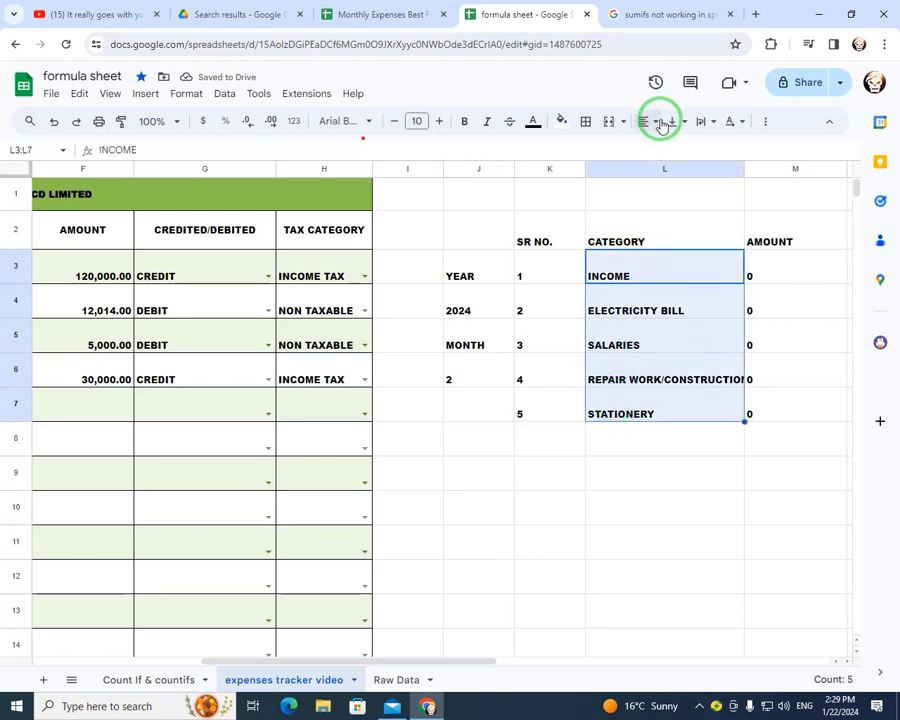
{"action": "left_click", "coordinate": [700, 121]}
{"action": "left_click", "coordinate": [728, 150]}
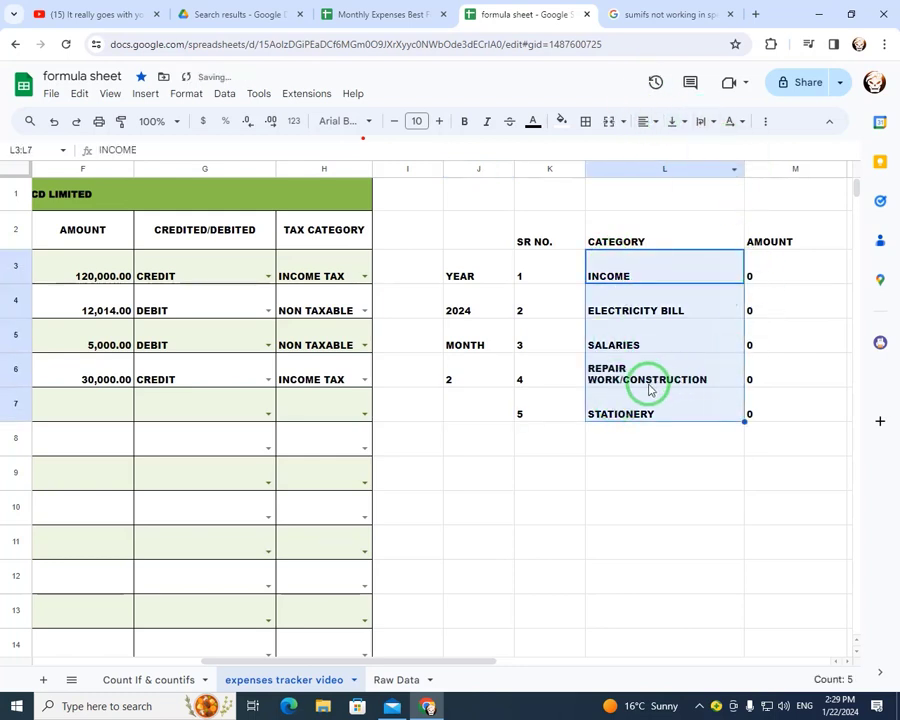
Check the summary's AMOUNT cells M3:M7 for the selected month 2.
{"action": "left_click", "coordinate": [540, 380]}
{"action": "left_click", "coordinate": [480, 372]}
{"action": "left_click", "coordinate": [680, 364]}
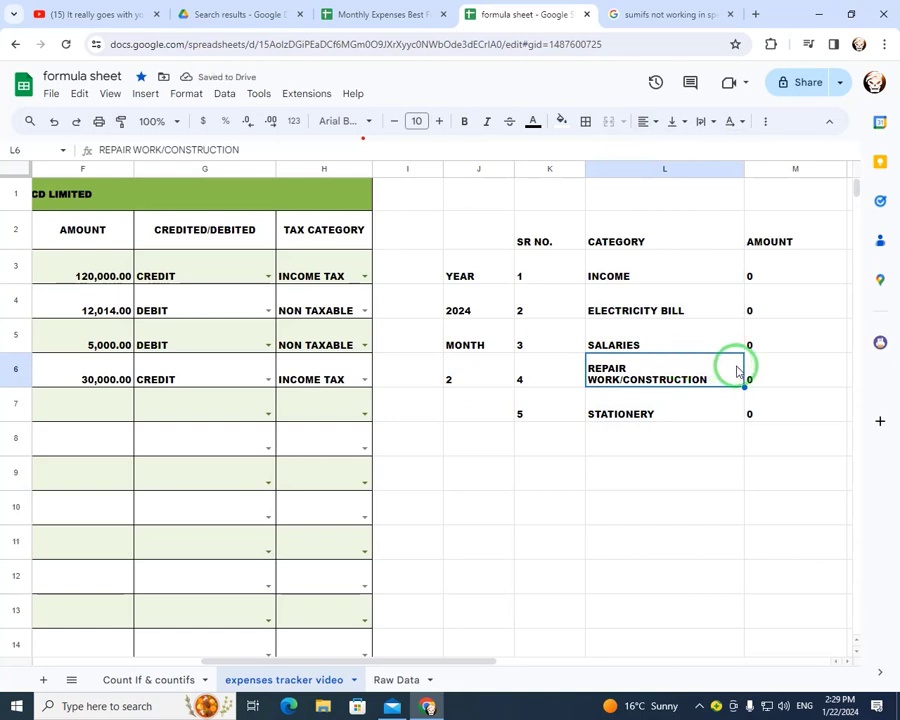
{"action": "left_click", "coordinate": [771, 273]}
{"action": "left_click", "coordinate": [767, 336]}
{"action": "left_click", "coordinate": [751, 410]}
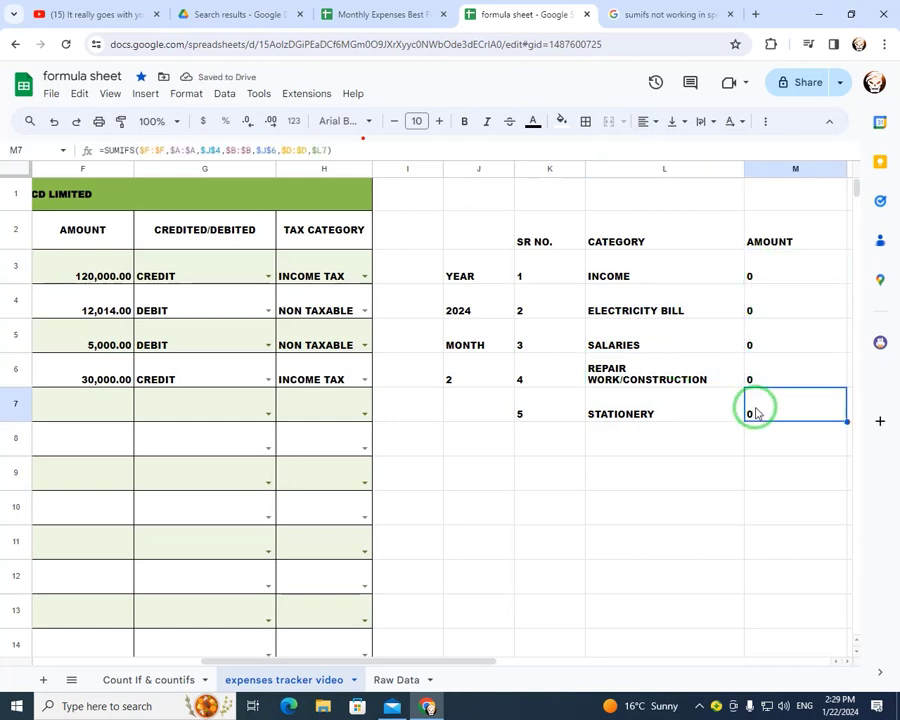
{"action": "left_click", "coordinate": [779, 272]}
{"action": "left_click", "coordinate": [773, 310]}
{"action": "left_click", "coordinate": [763, 385]}
{"action": "left_click", "coordinate": [762, 394]}
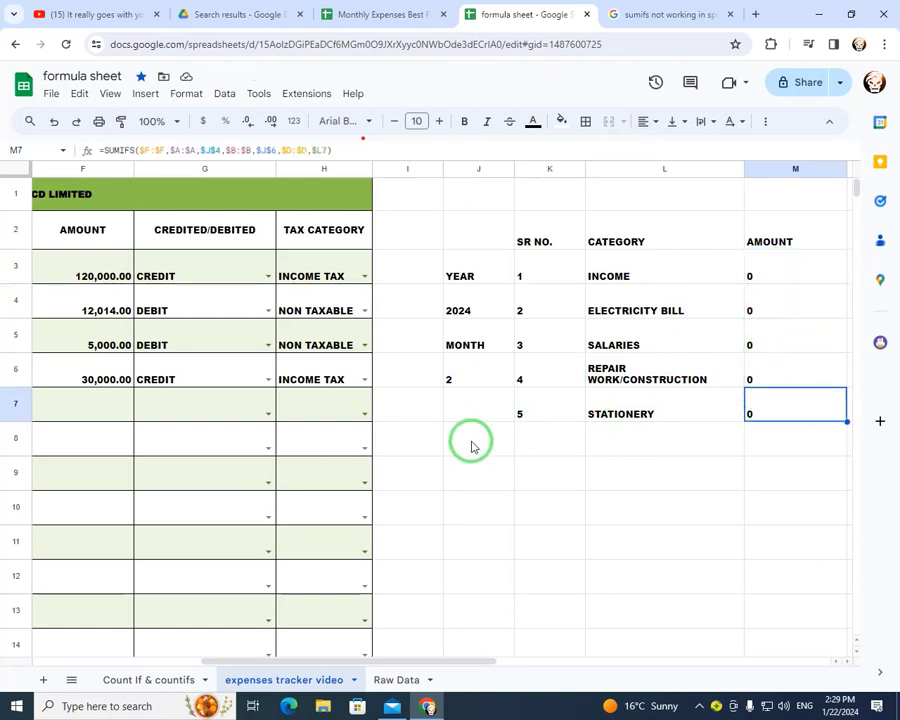
Enter the date 2/7/2024 in C7, the first empty DATE cell of the tracker, using the calendar picker.
{"action": "left_click_drag", "start_coordinate": [384, 661], "coordinate": [193, 427]}
{"action": "left_click", "coordinate": [203, 411]}
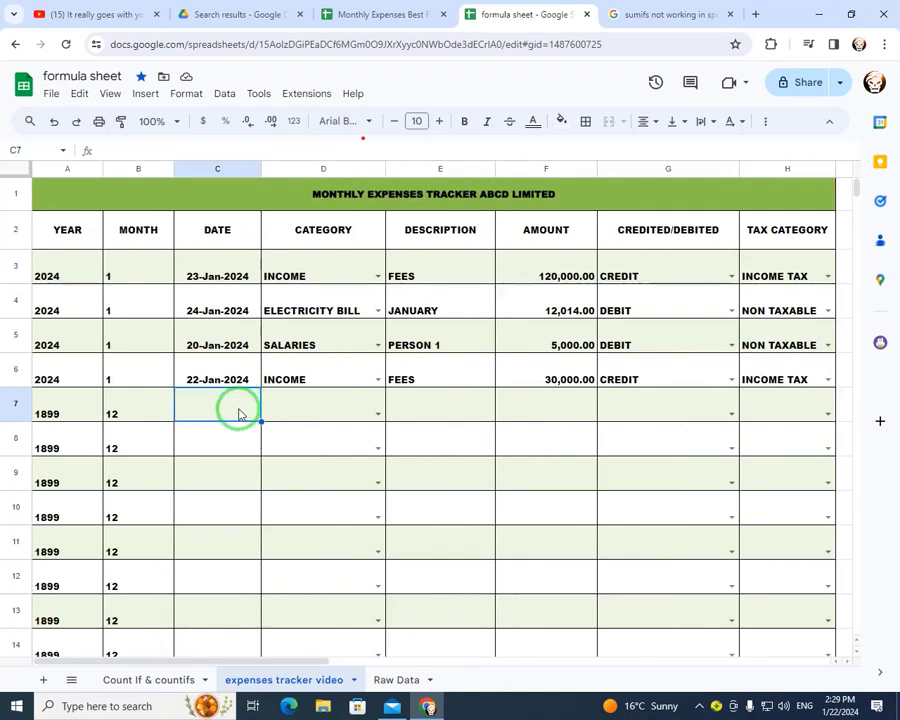
{"action": "double_click", "coordinate": [239, 414]}
{"action": "left_click", "coordinate": [271, 436]}
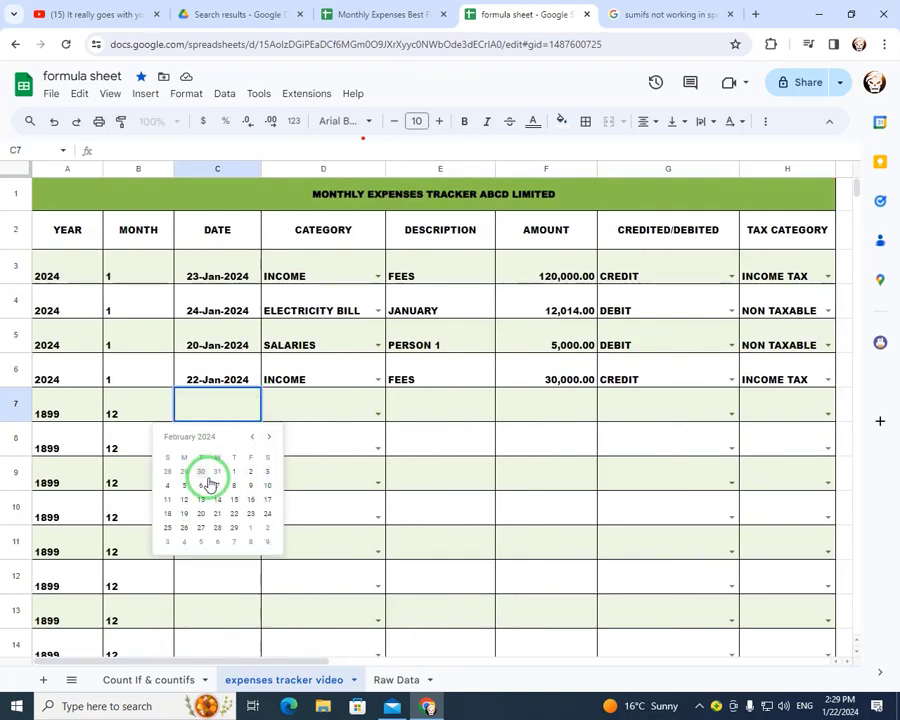
{"action": "left_click", "coordinate": [217, 485]}
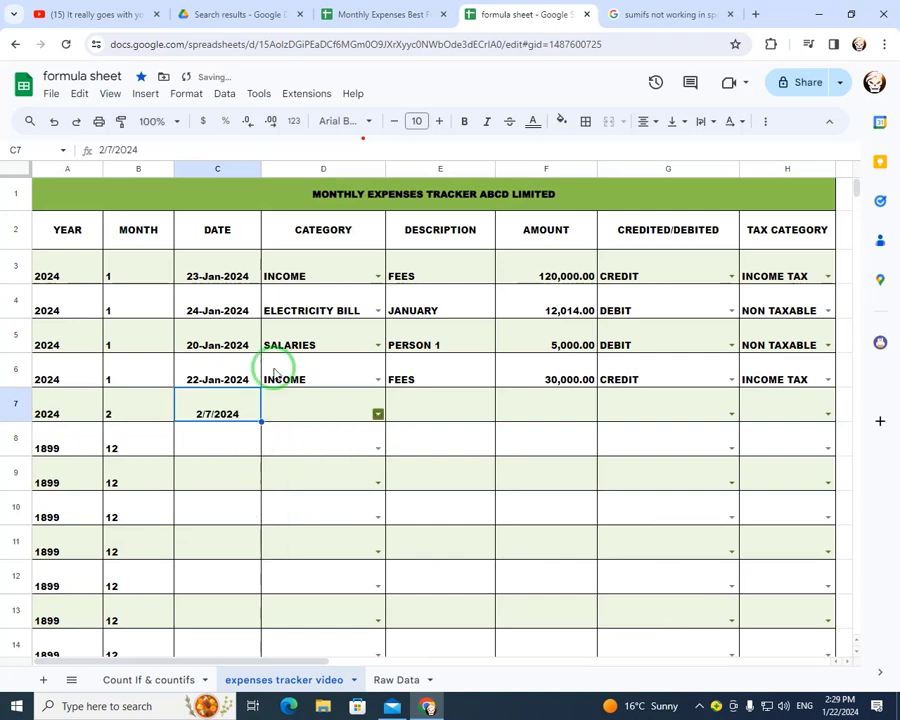
Format the tracker's DATE cells C3:C1000 with the 26-Sep-2008 date style.
{"action": "left_click", "coordinate": [221, 277]}
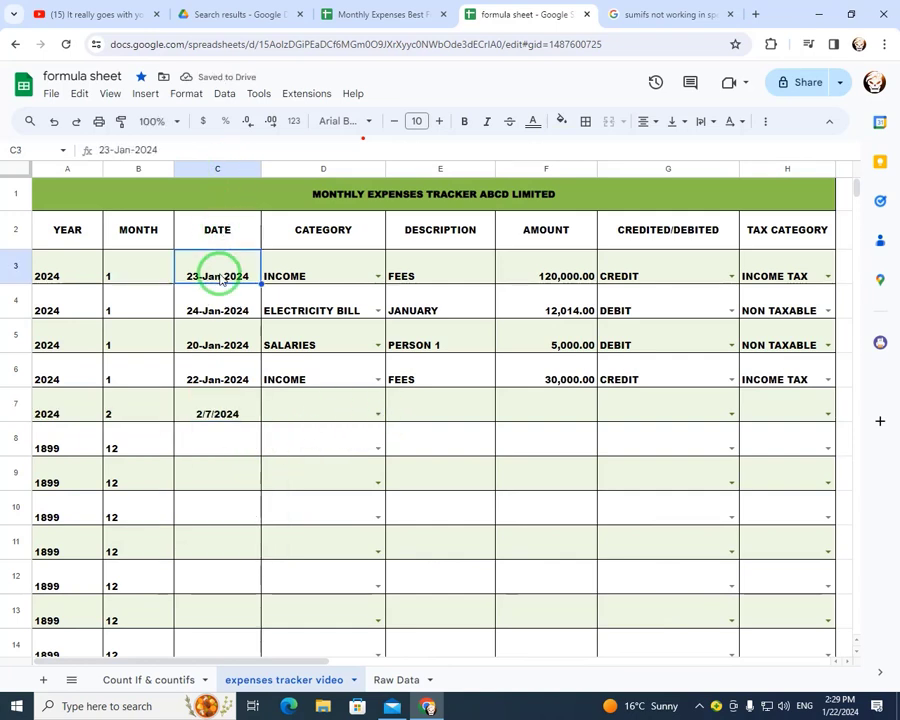
{"action": "key", "text": "ctrl+shift+Down"}
{"action": "key", "text": "ctrl+shift+Down"}
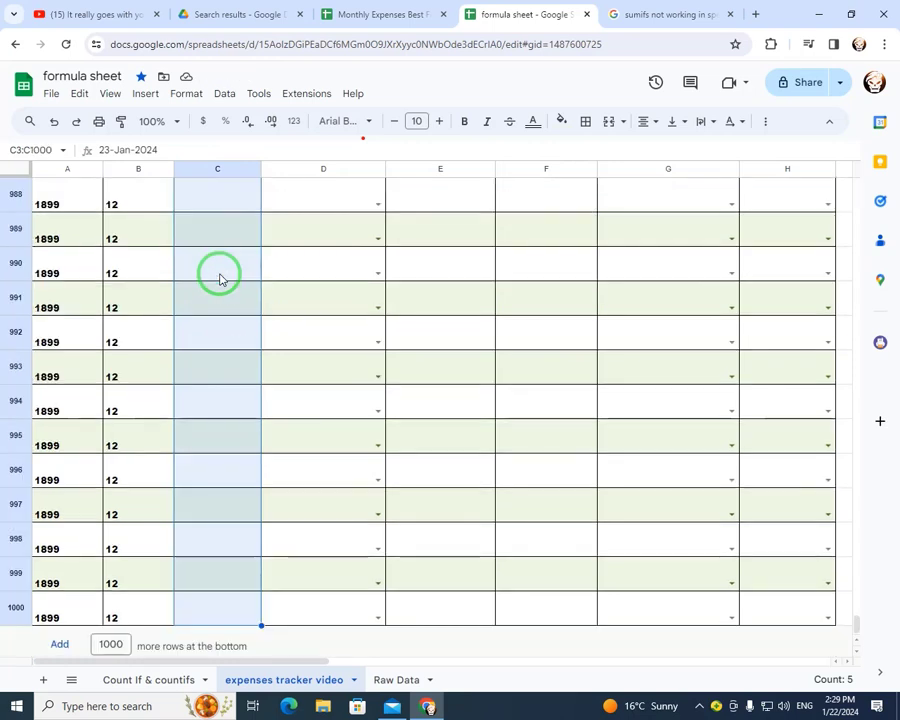
{"action": "left_click", "coordinate": [186, 93]}
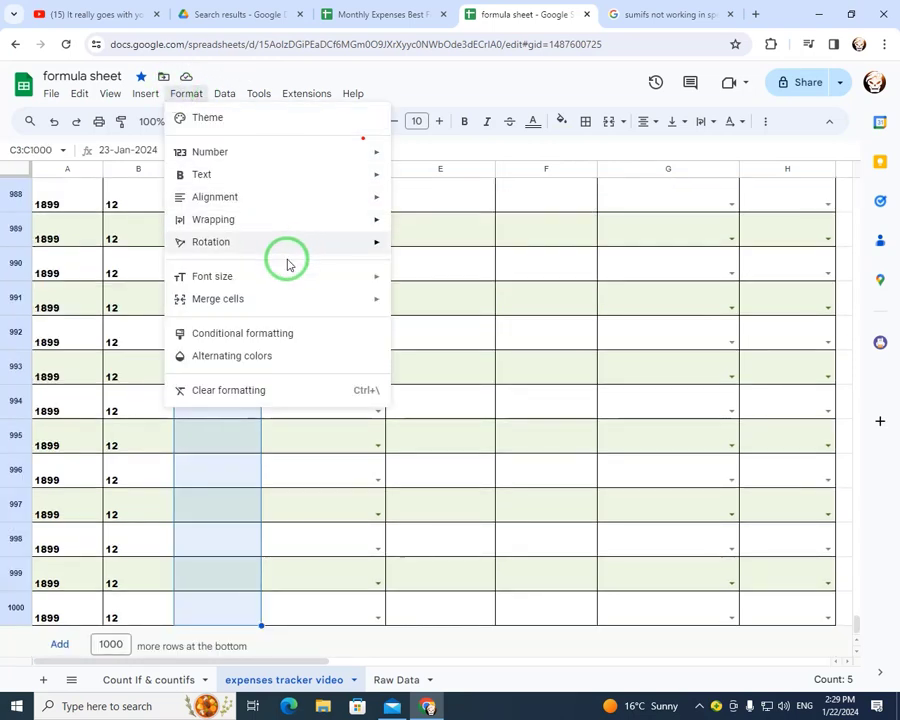
{"action": "mouse_move", "coordinate": [262, 148]}
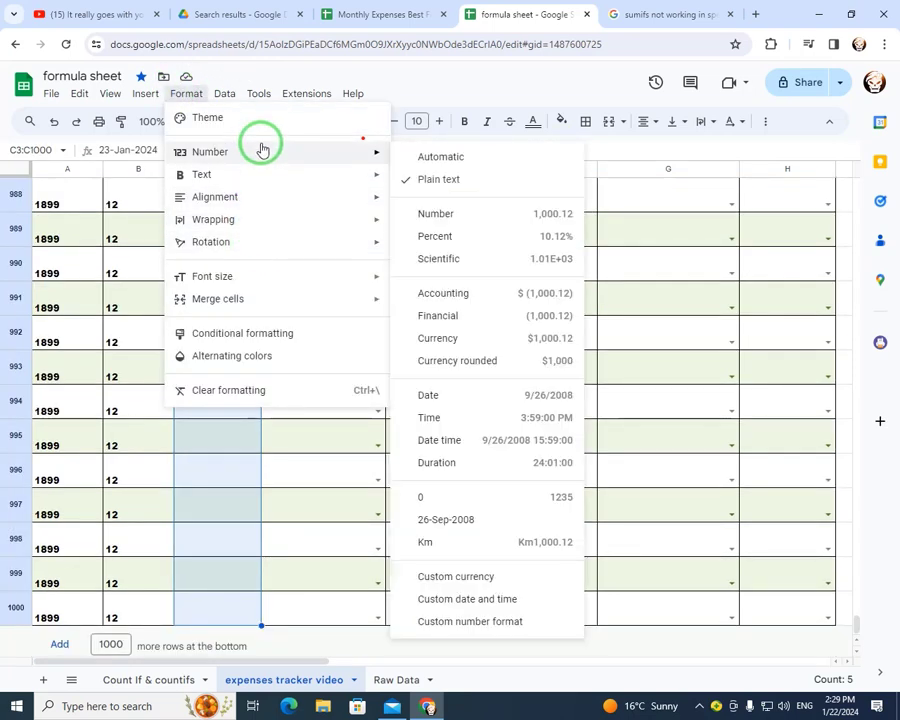
{"action": "left_click", "coordinate": [446, 519]}
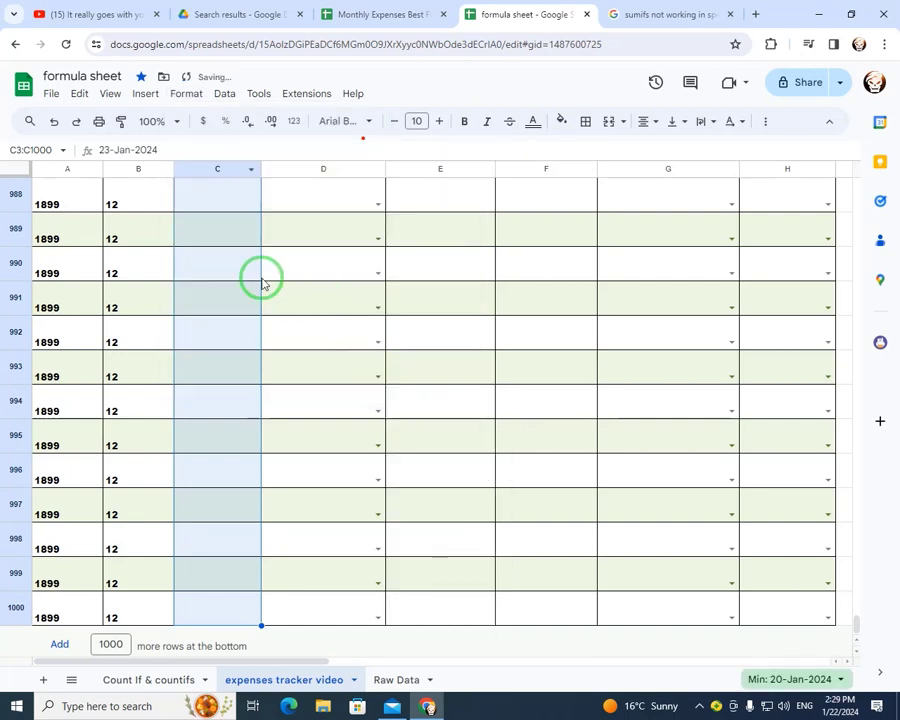
Set the category of the February entry in row 7 to SALARIES.
{"action": "left_click", "coordinate": [240, 282]}
{"action": "key", "text": "ctrl+Up"}
{"action": "scroll", "coordinate": [240, 282], "scroll_direction": "up", "scroll_amount": 2}
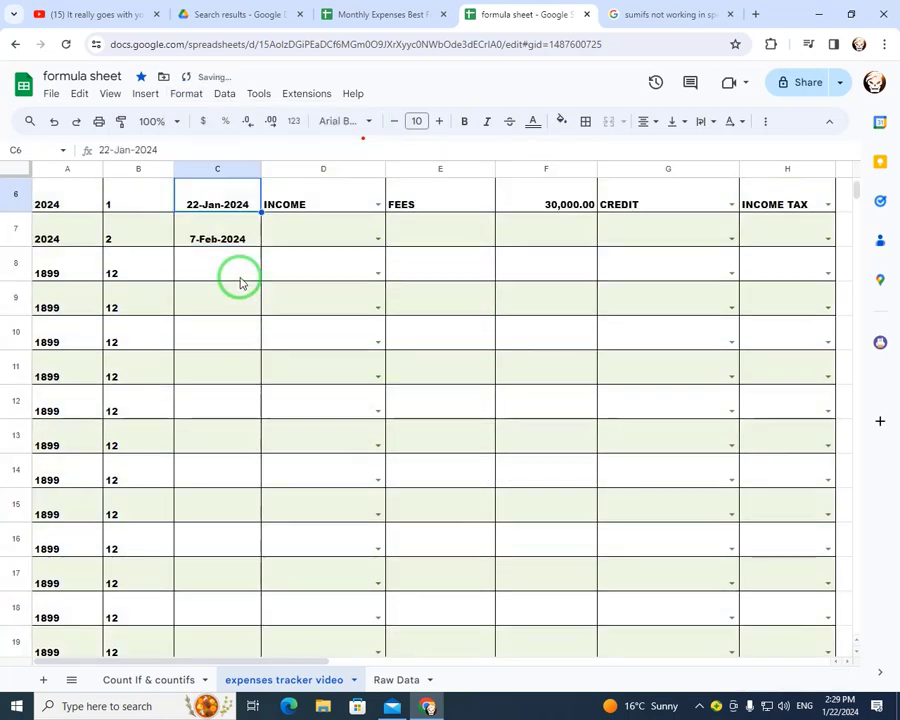
{"action": "key", "text": "Right"}
{"action": "key", "text": "Return"}
{"action": "key", "text": "Down"}
{"action": "key", "text": "Down"}
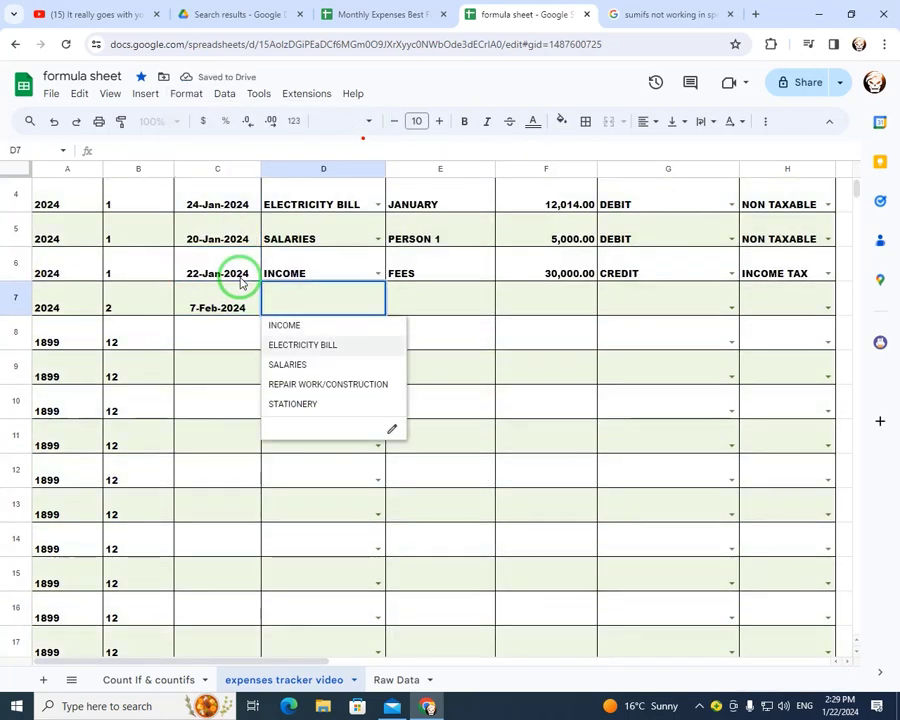
{"action": "key", "text": "Down"}
{"action": "key", "text": "Return"}
{"action": "key", "text": "Up"}
{"action": "key", "text": "Right"}
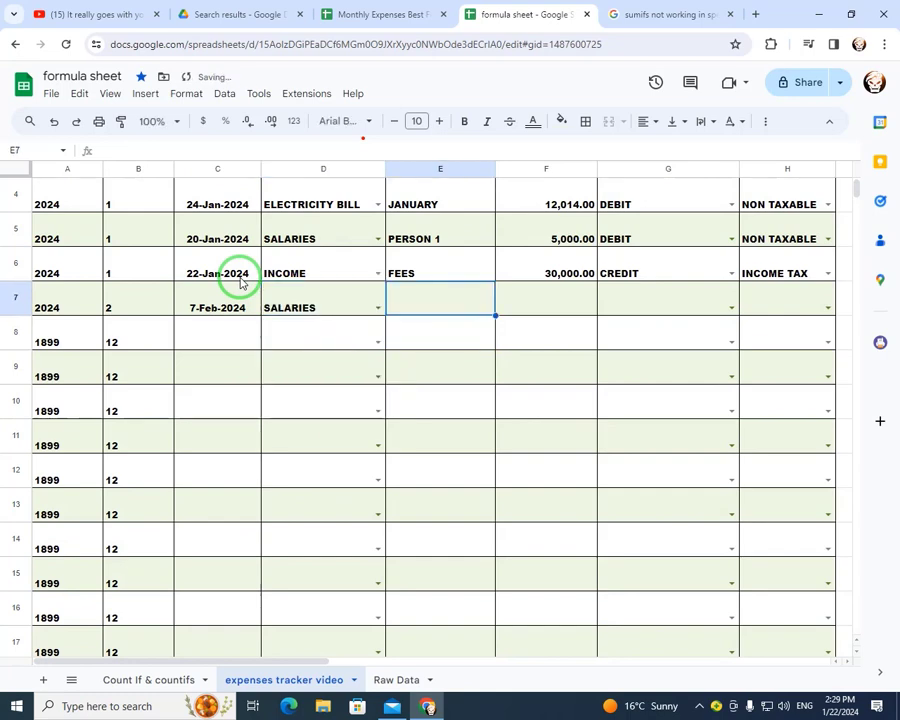
Enter PERSON 2 as the description and 30000 as the amount of the February entry in row 7.
{"action": "type", "text": "F"}
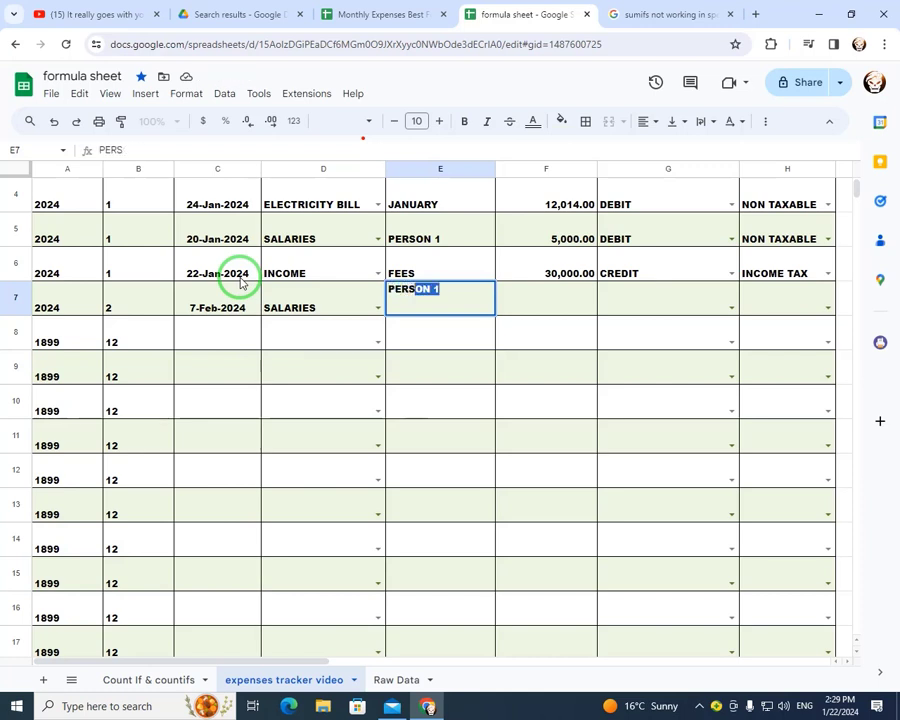
{"action": "type", "text": "ERSON 2"}
{"action": "key", "text": "Return"}
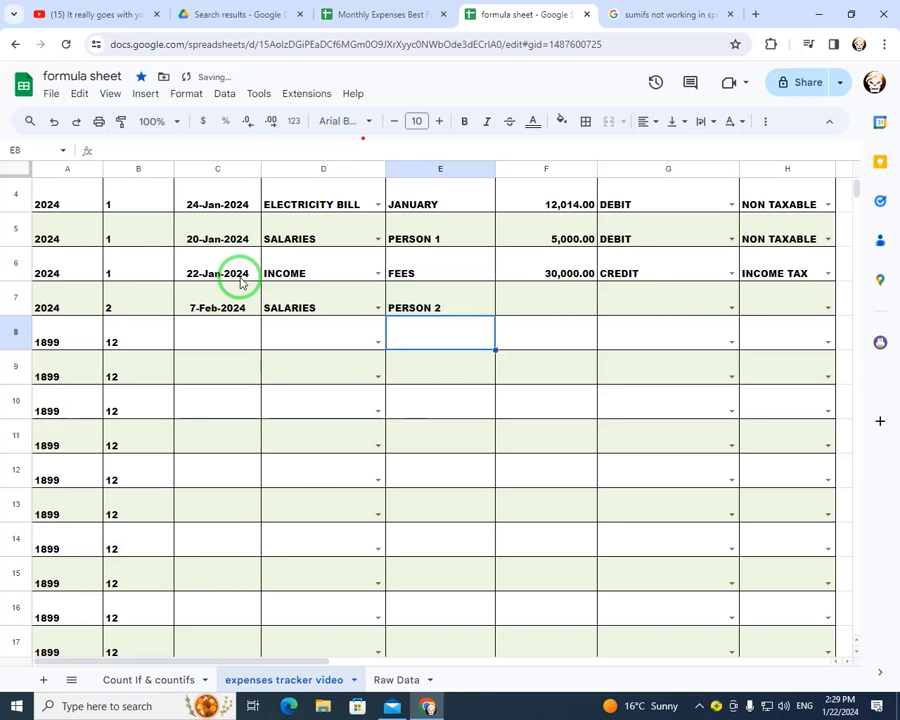
{"action": "key", "text": "Up"}
{"action": "key", "text": "Right"}
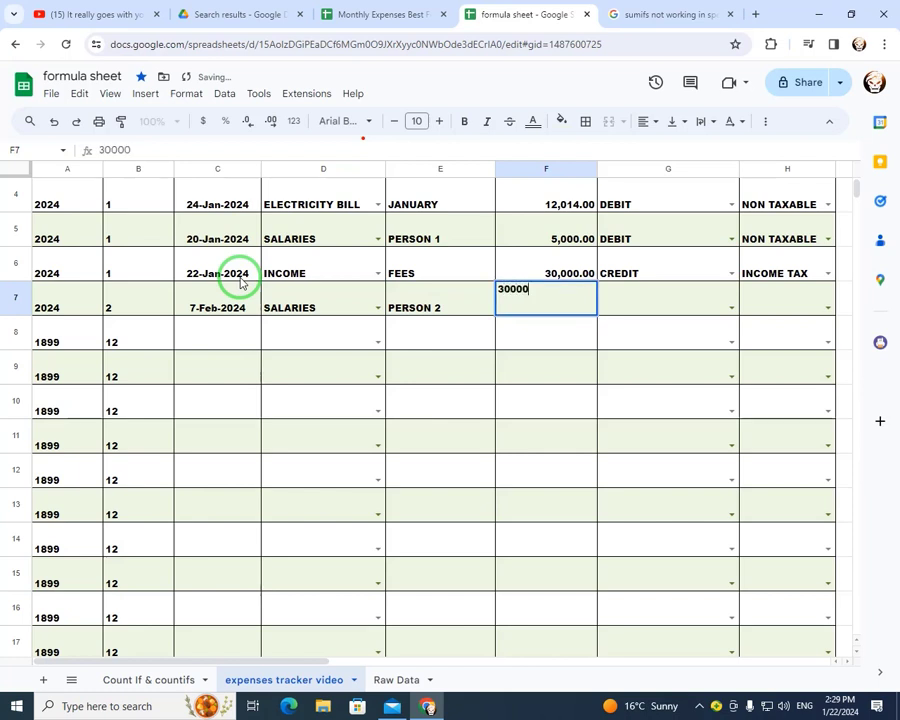
{"action": "key", "text": "Tab"}
Set the CREDITED/DEBITED value of the February entry in G7 to DEBIT.
{"action": "key", "text": "Return"}
{"action": "key", "text": "Down"}
{"action": "key", "text": "Return"}
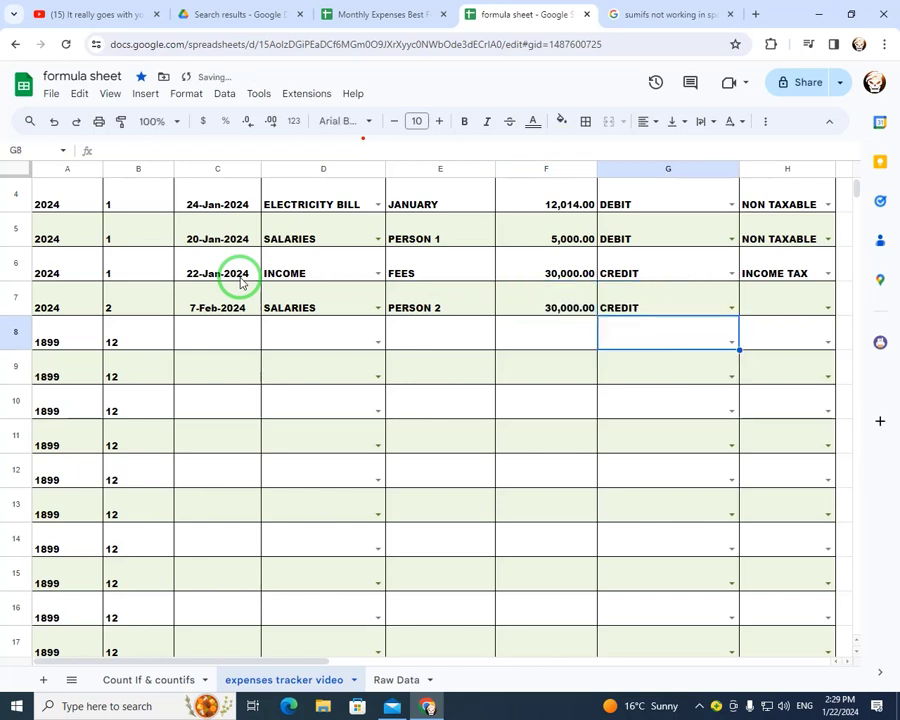
{"action": "key", "text": "Up"}
{"action": "key", "text": "Return"}
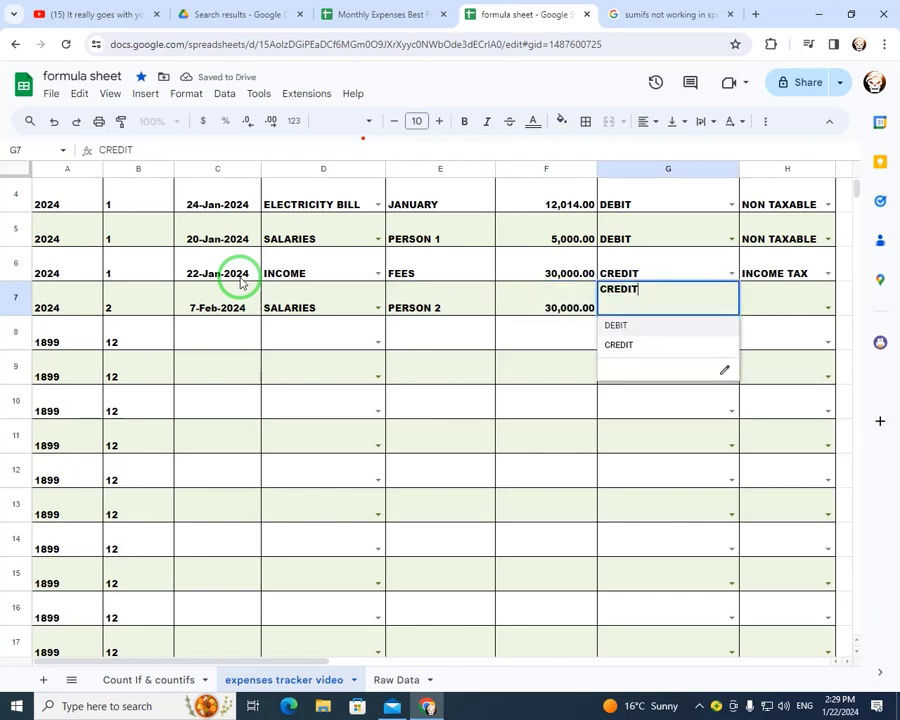
{"action": "key", "text": "Return"}
Check the category amounts in the summary for month 2 against the new February entry.
{"action": "key", "text": "Right"}
{"action": "key", "text": "Right"}
{"action": "key", "text": "Right"}
{"action": "key", "text": "Up"}
{"action": "key", "text": "Up"}
{"action": "key", "text": "Right"}
{"action": "key", "text": "Right"}
{"action": "key", "text": "Right"}
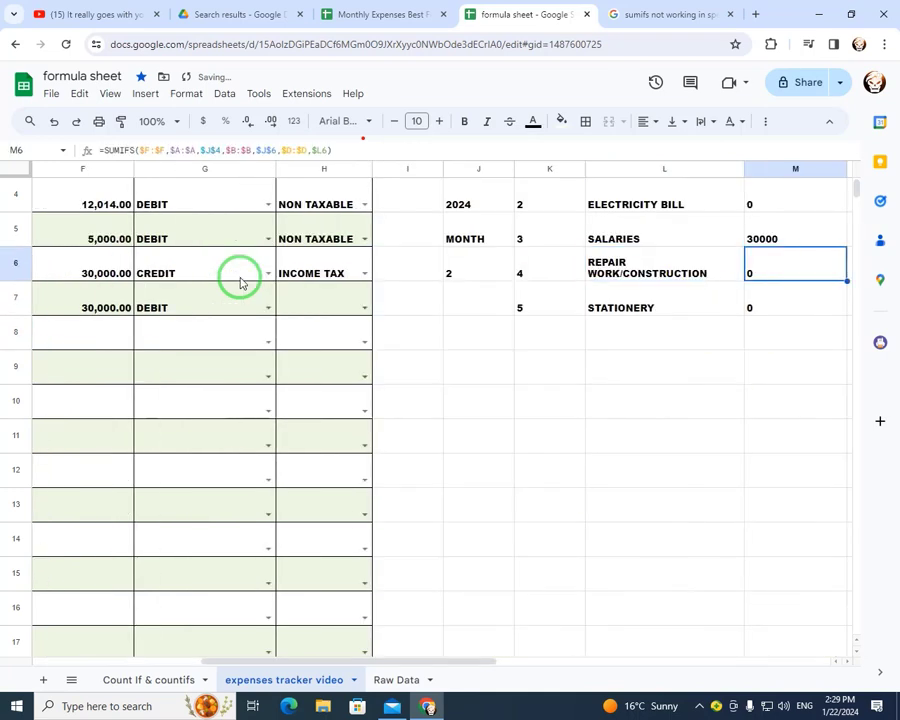
{"action": "key", "text": "Up"}
{"action": "key", "text": "Up"}
{"action": "key", "text": "Up"}
{"action": "key", "text": "Up"}
{"action": "key", "text": "Up"}
{"action": "key", "text": "Right"}
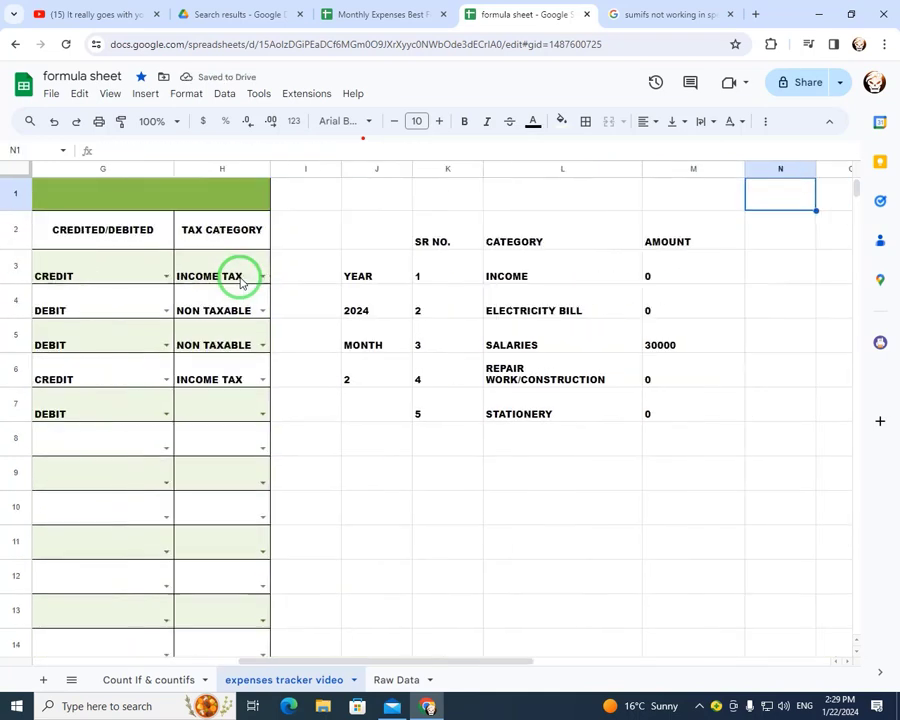
Apply all borders to the summary table range J2:M7.
{"action": "key", "text": "Left"}
{"action": "key", "text": "Left"}
{"action": "key", "text": "Left"}
{"action": "key", "text": "Down"}
{"action": "key", "text": "Left"}
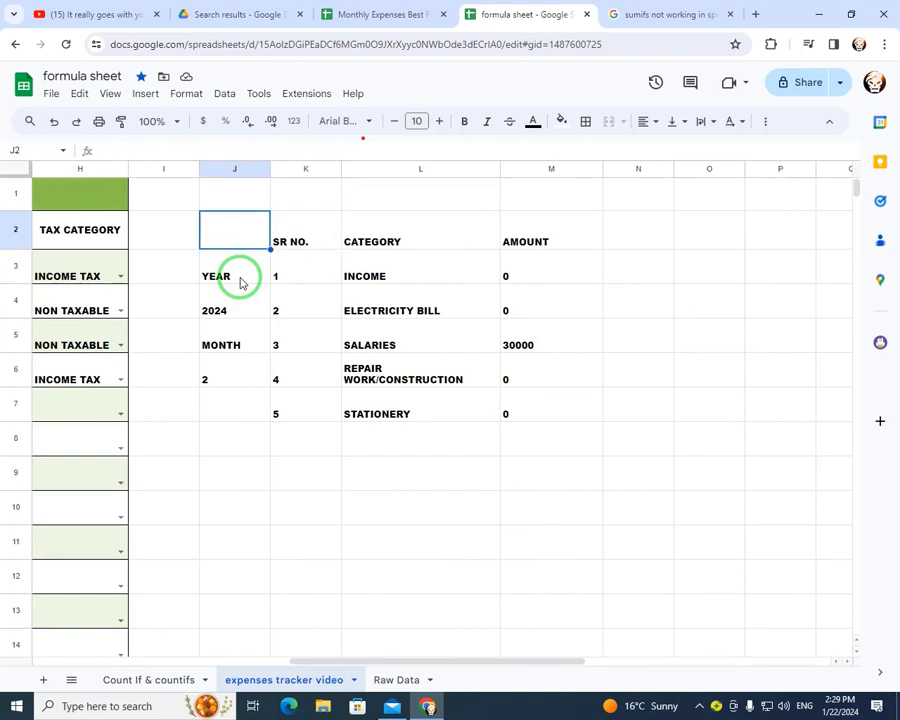
{"action": "key", "text": "shift+Down"}
{"action": "key", "text": "shift+Down"}
{"action": "key", "text": "shift+Down"}
{"action": "key", "text": "shift+Down"}
{"action": "key", "text": "shift+Down"}
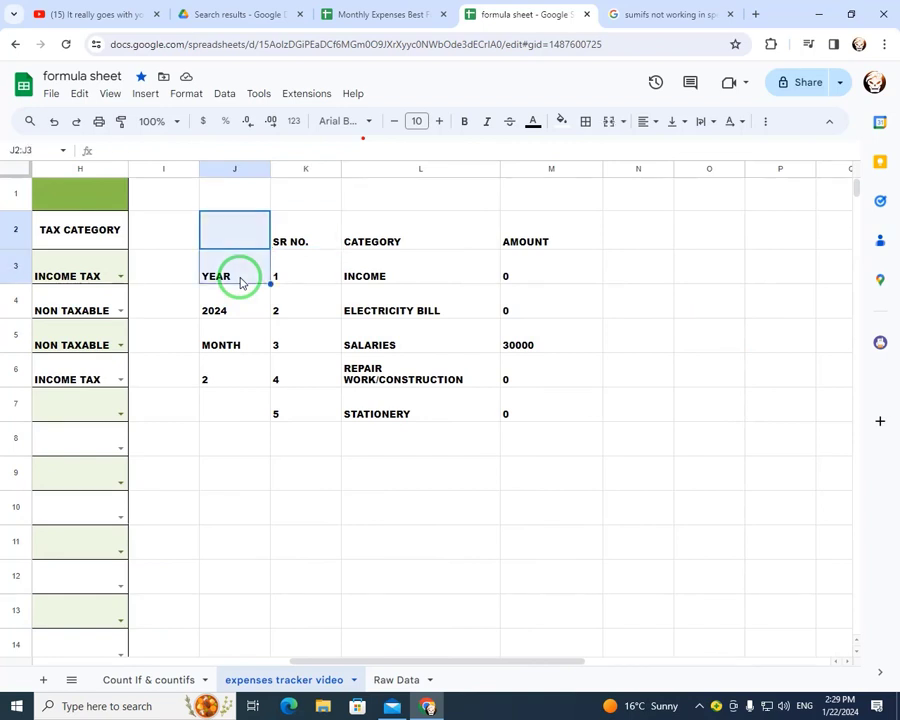
{"action": "key", "text": "shift+Right"}
{"action": "key", "text": "shift+Right"}
{"action": "key", "text": "shift+Right"}
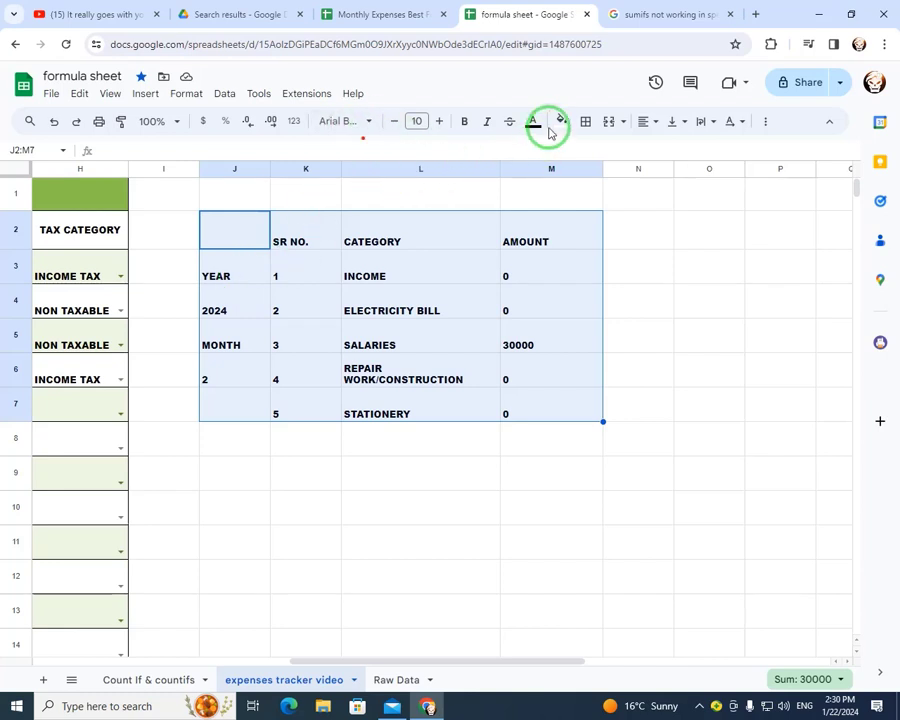
{"action": "left_click", "coordinate": [584, 122]}
{"action": "left_click", "coordinate": [593, 155]}
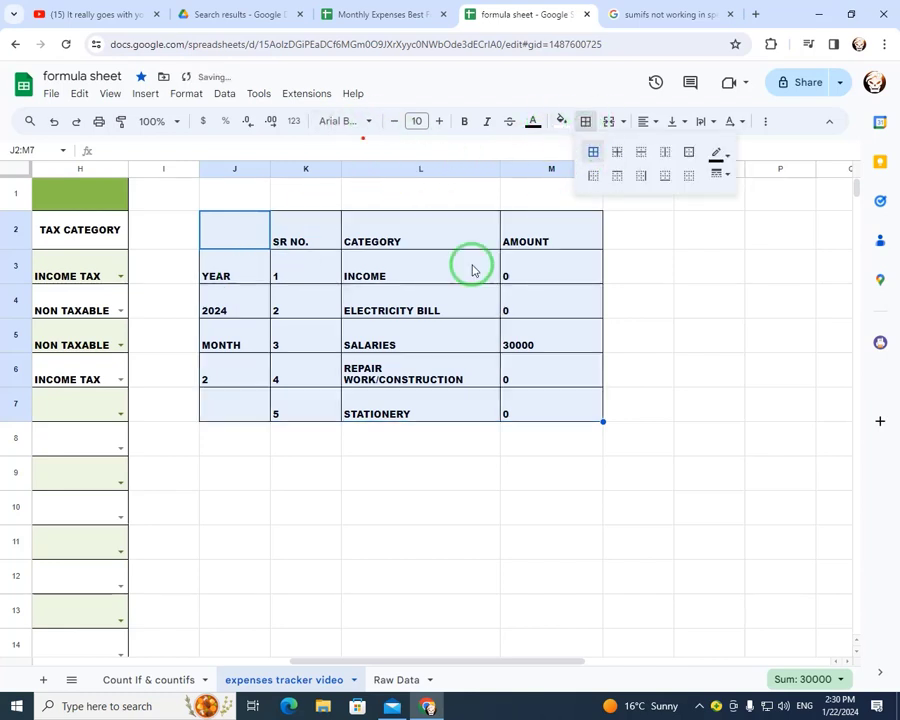
{"action": "left_click", "coordinate": [268, 270]}
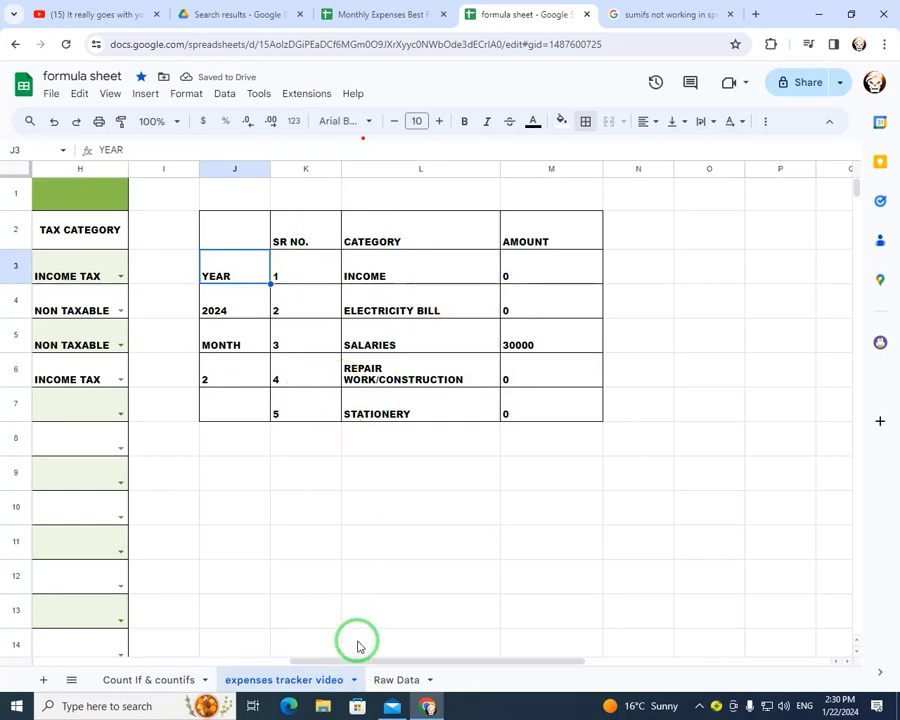
Review the tracker's entries and the summary's AMOUNT formulas in M3:M7.
{"action": "left_click_drag", "start_coordinate": [366, 662], "coordinate": [110, 647]}
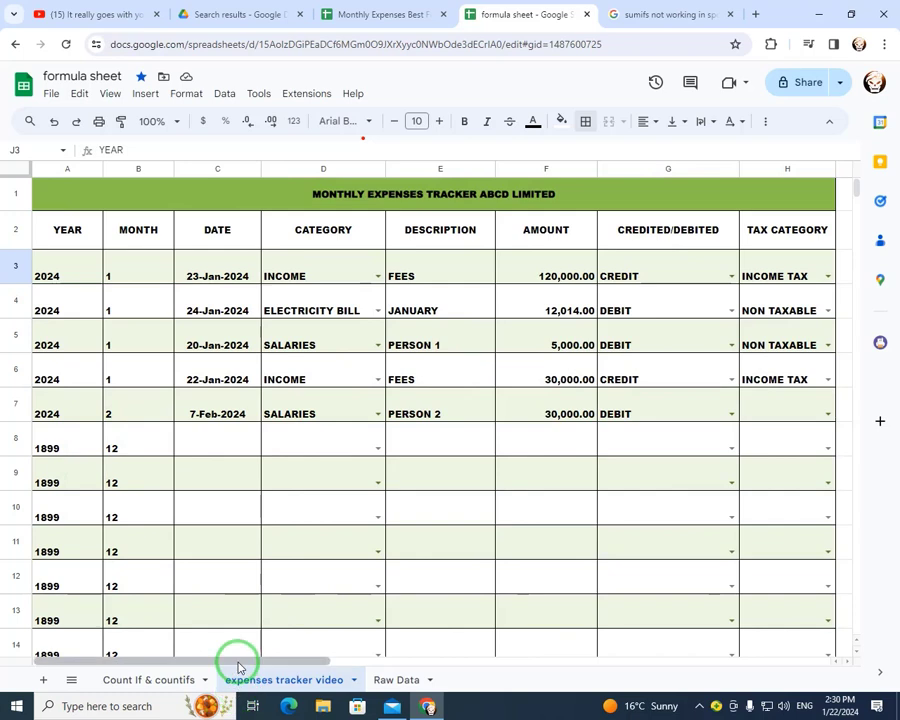
{"action": "left_click_drag", "start_coordinate": [275, 659], "coordinate": [462, 614]}
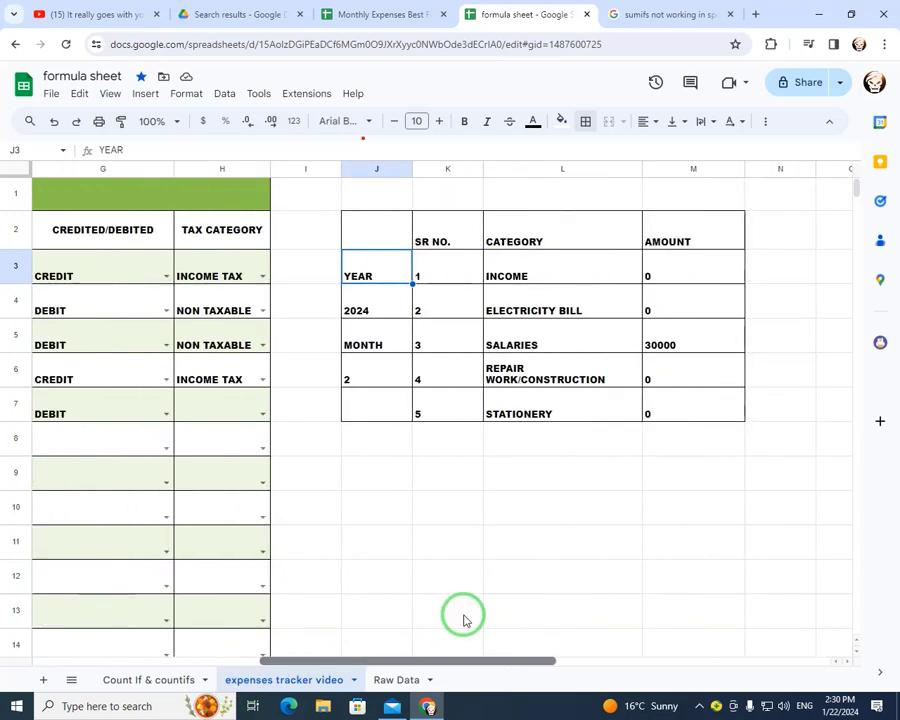
{"action": "left_click", "coordinate": [462, 614]}
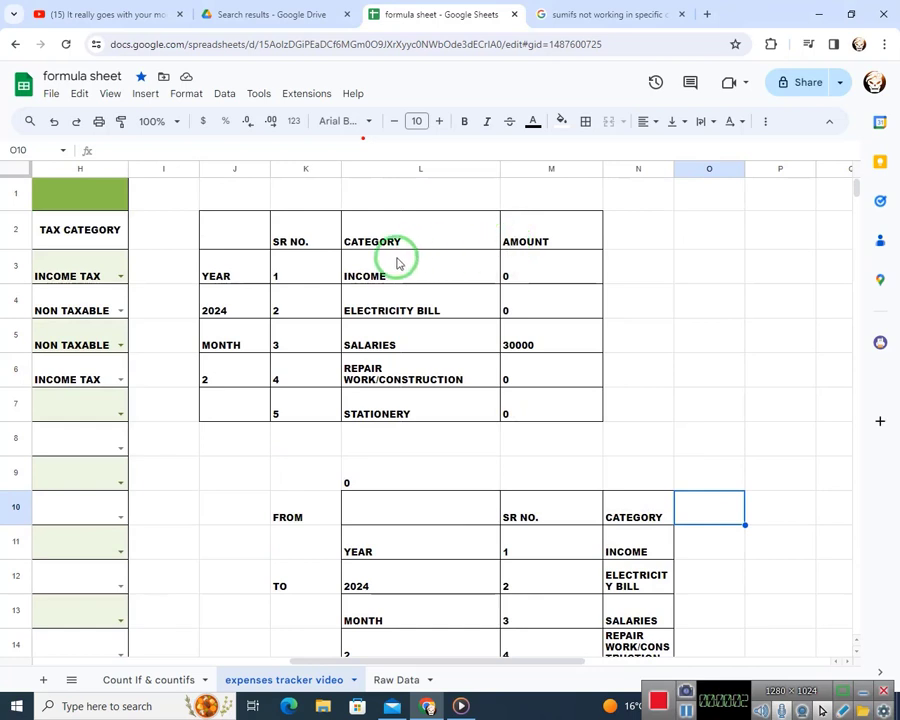
{"action": "left_click", "coordinate": [398, 263]}
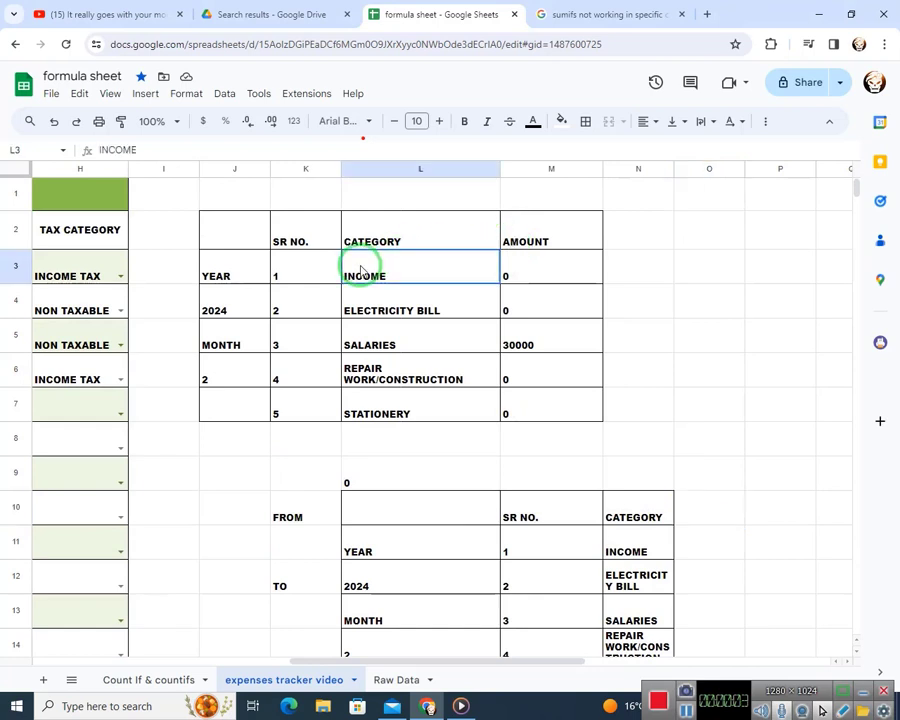
{"action": "left_click", "coordinate": [522, 270]}
{"action": "left_click", "coordinate": [522, 305]}
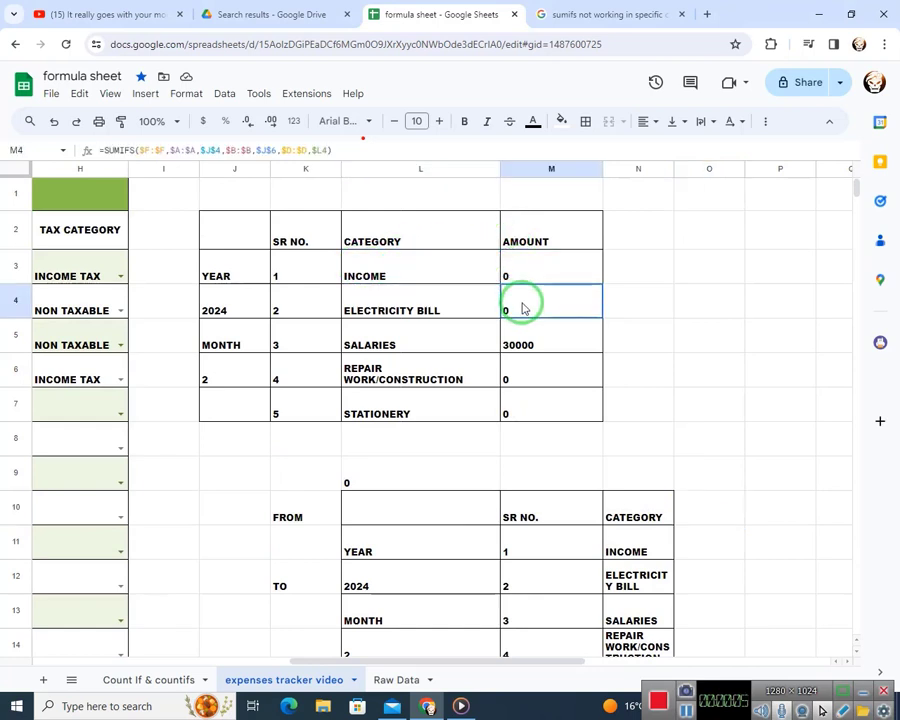
{"action": "left_click", "coordinate": [531, 346]}
{"action": "left_click", "coordinate": [537, 374]}
{"action": "left_click", "coordinate": [535, 404]}
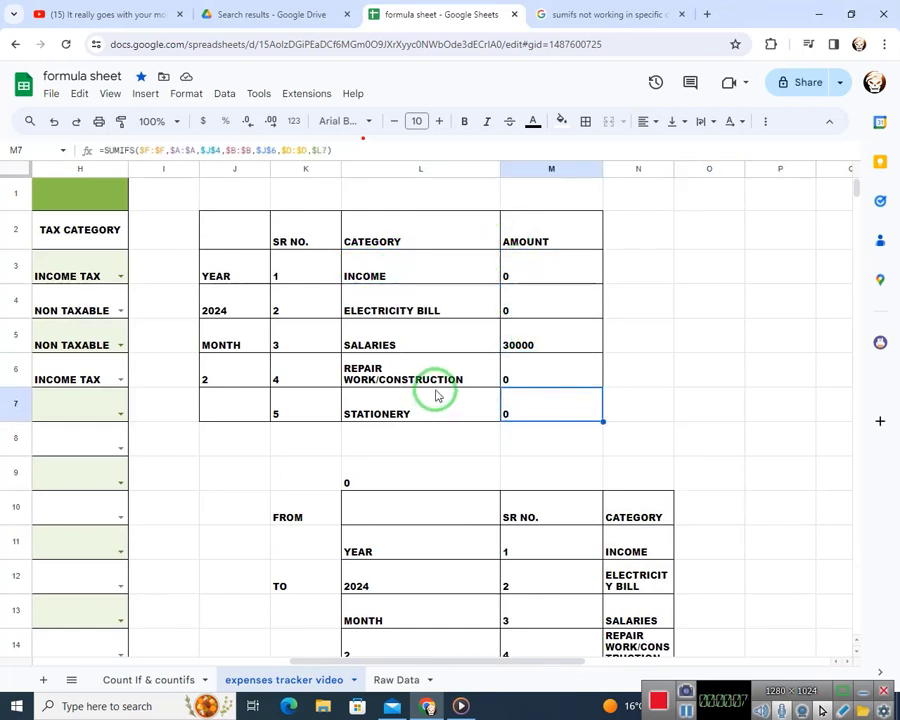
Pick 10-Jan-2024 as the FROM date in K11 and 27-Feb-2024 as the TO date in K13.
{"action": "scroll", "coordinate": [436, 392], "scroll_direction": "down", "scroll_amount": 3}
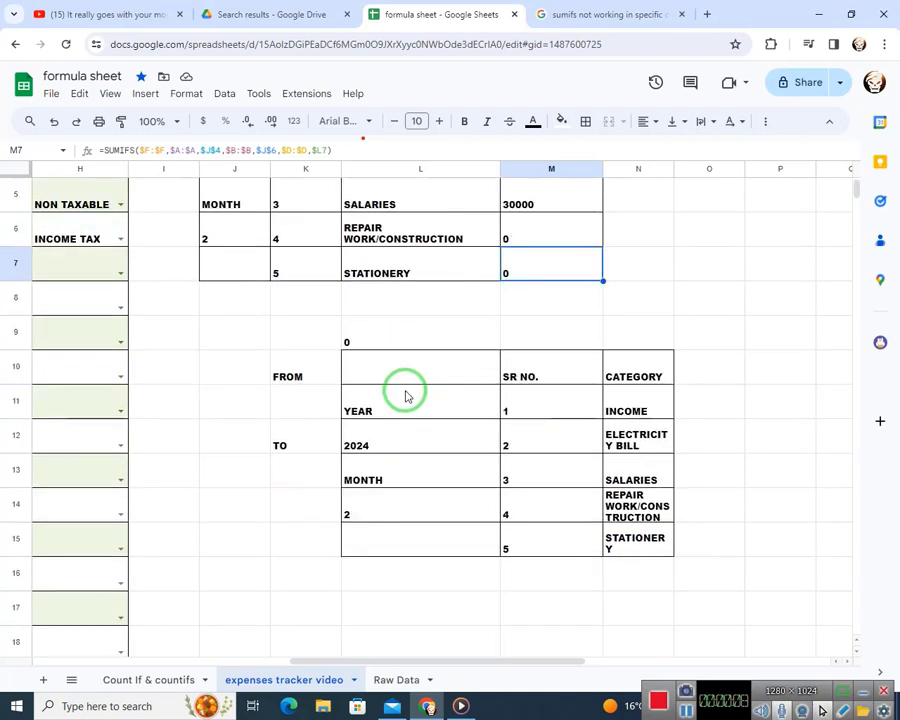
{"action": "double_click", "coordinate": [310, 408]}
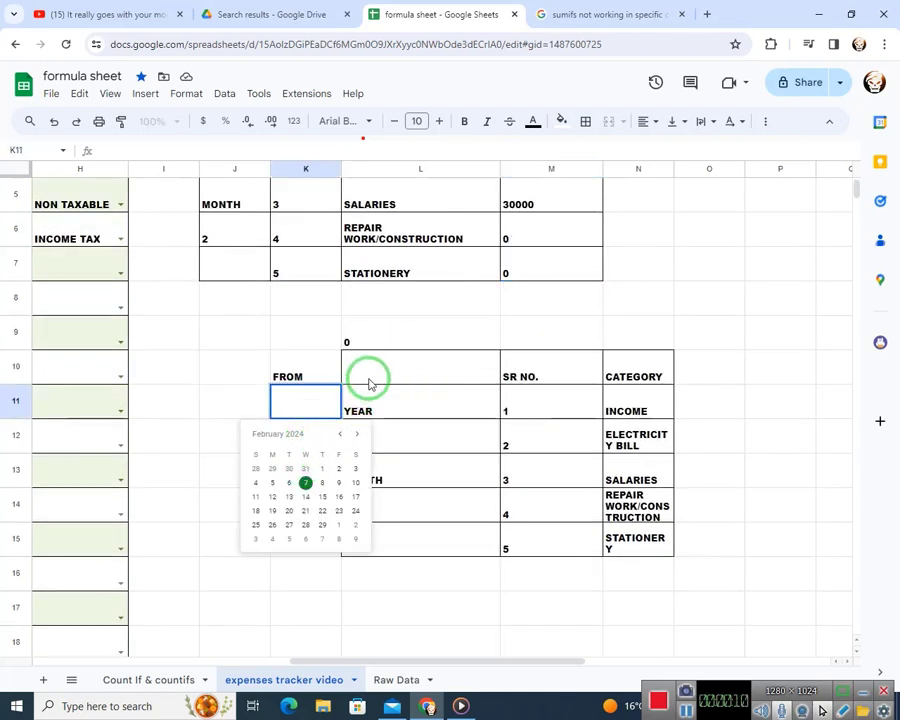
{"action": "left_click", "coordinate": [340, 434]}
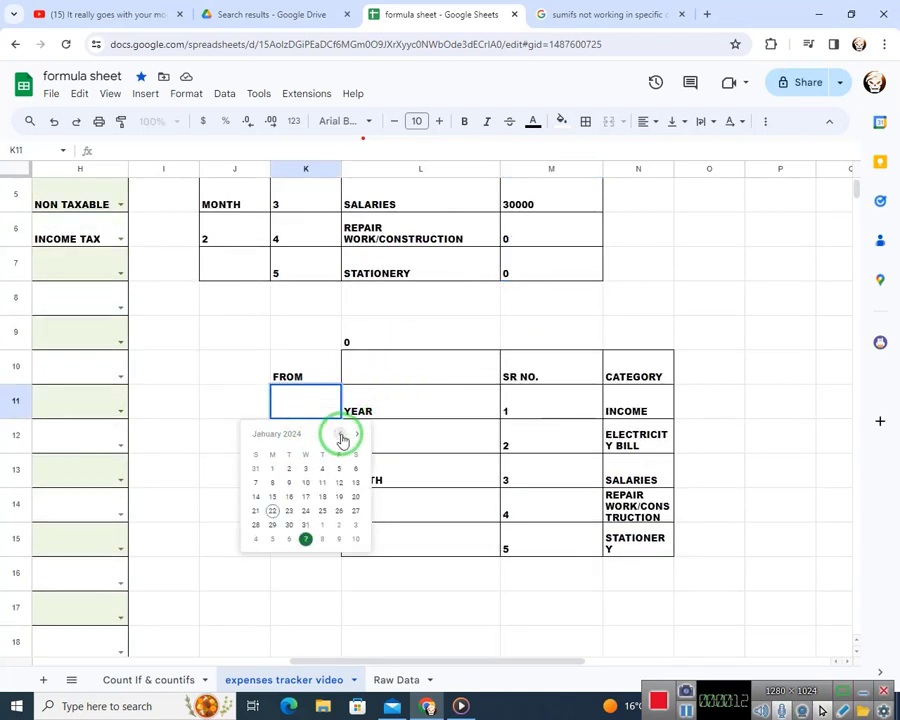
{"action": "left_click", "coordinate": [303, 483]}
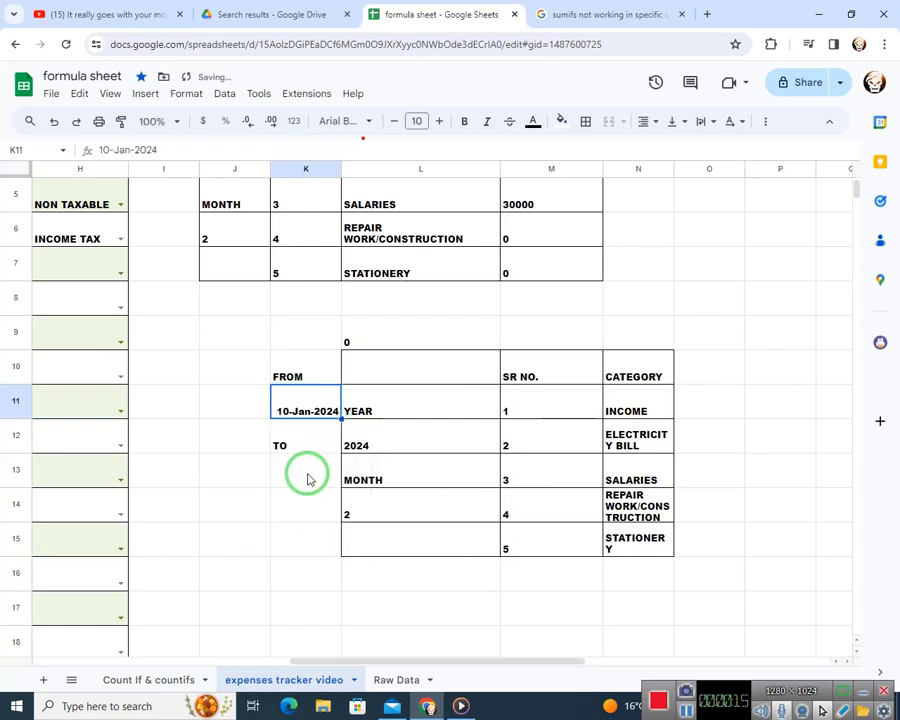
{"action": "double_click", "coordinate": [305, 472]}
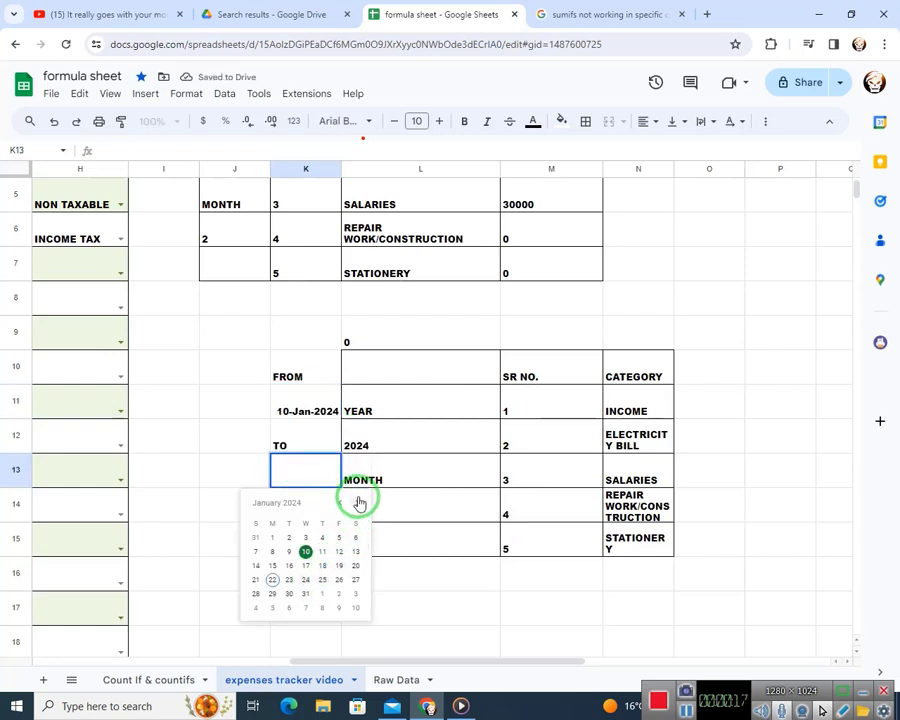
{"action": "left_click", "coordinate": [357, 503]}
{"action": "left_click", "coordinate": [290, 592]}
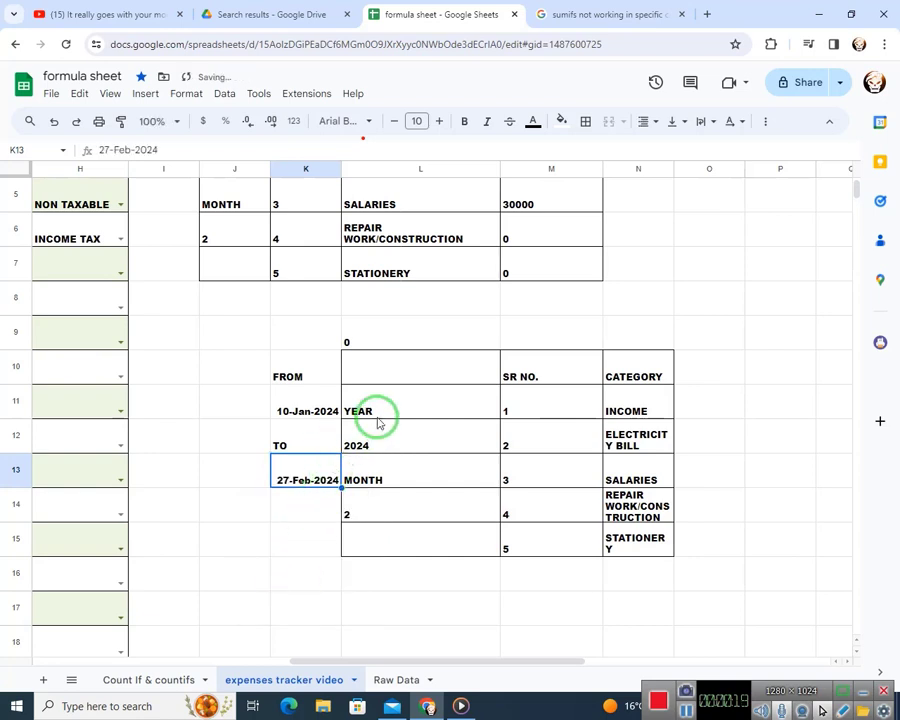
Review the year and month criteria in J4 and J6 and the categories of the upper summary.
{"action": "scroll", "coordinate": [360, 400], "scroll_direction": "up", "scroll_amount": 2}
{"action": "left_click", "coordinate": [242, 308]}
{"action": "left_click", "coordinate": [243, 373]}
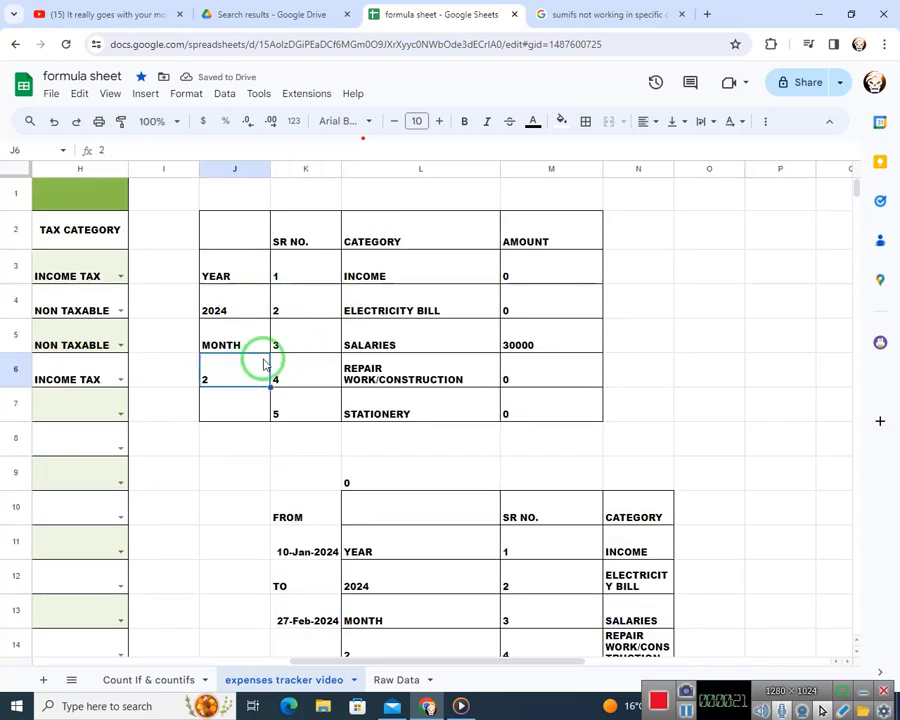
{"action": "left_click", "coordinate": [414, 296]}
{"action": "left_click", "coordinate": [509, 309]}
{"action": "left_click", "coordinate": [438, 341]}
{"action": "left_click", "coordinate": [405, 413]}
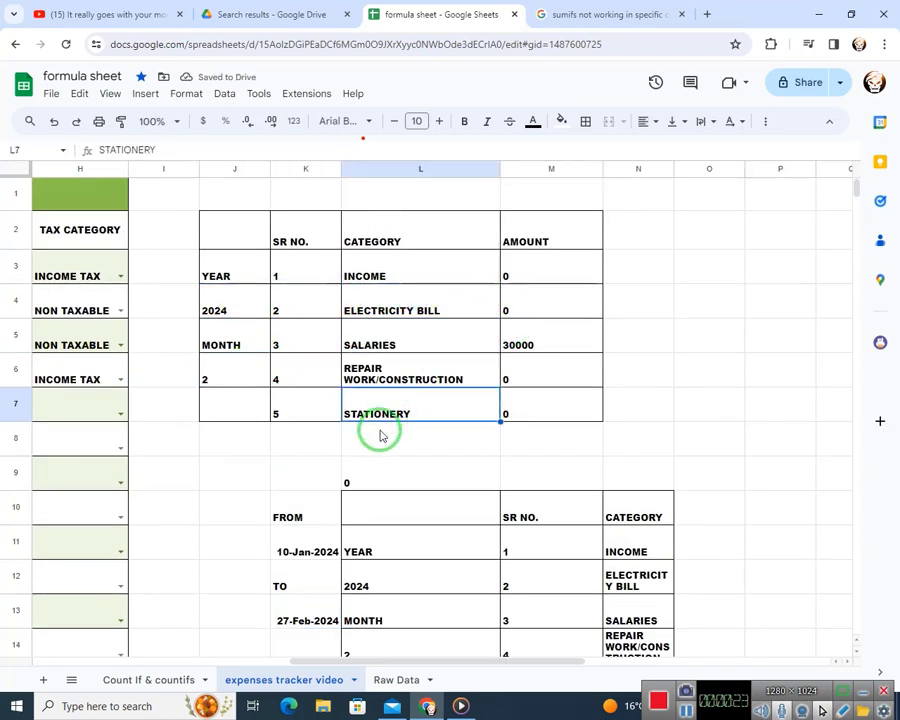
Narrow column L to about half its width.
{"action": "scroll", "coordinate": [369, 536], "scroll_direction": "down", "scroll_amount": 1}
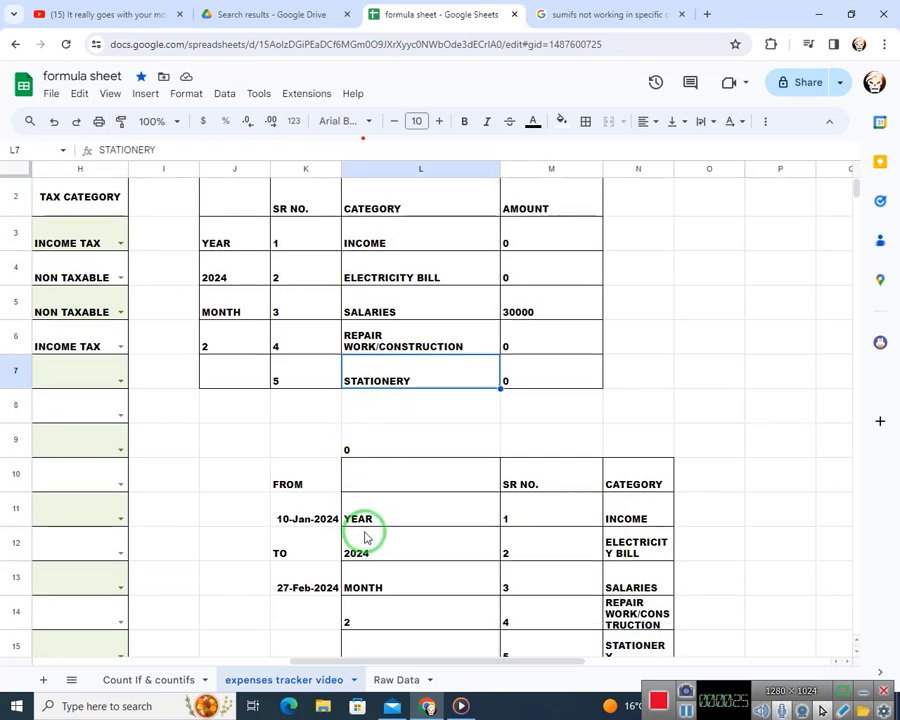
{"action": "scroll", "coordinate": [363, 540], "scroll_direction": "down", "scroll_amount": 1}
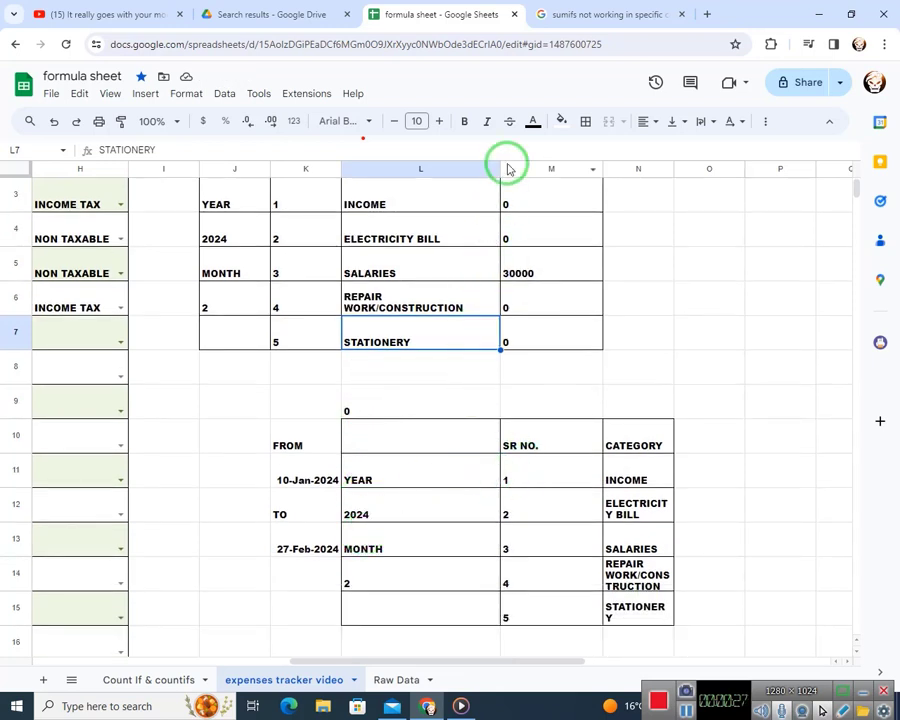
{"action": "left_click_drag", "start_coordinate": [498, 168], "coordinate": [395, 178]}
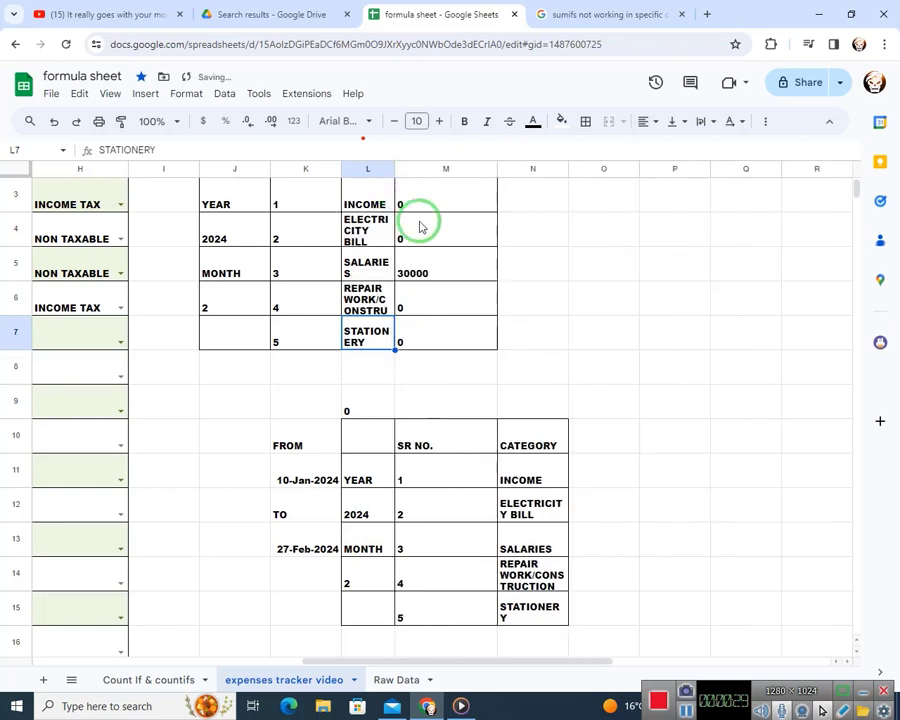
Add the heading AMOUNT in O10, beside the CATEGORY heading of the FROM/TO summary table.
{"action": "left_click", "coordinate": [460, 413]}
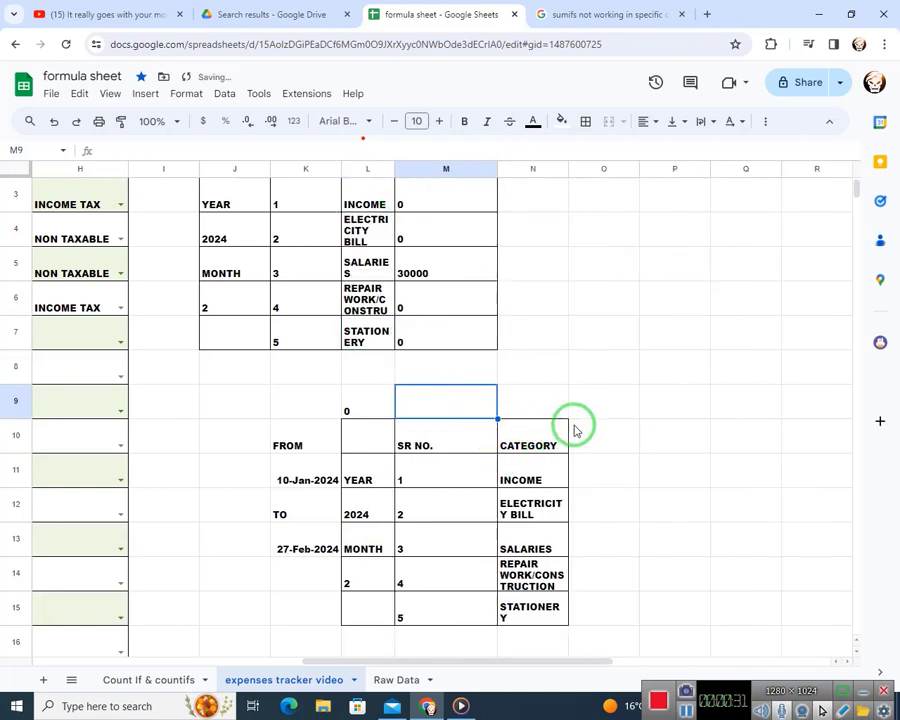
{"action": "left_click", "coordinate": [307, 478]}
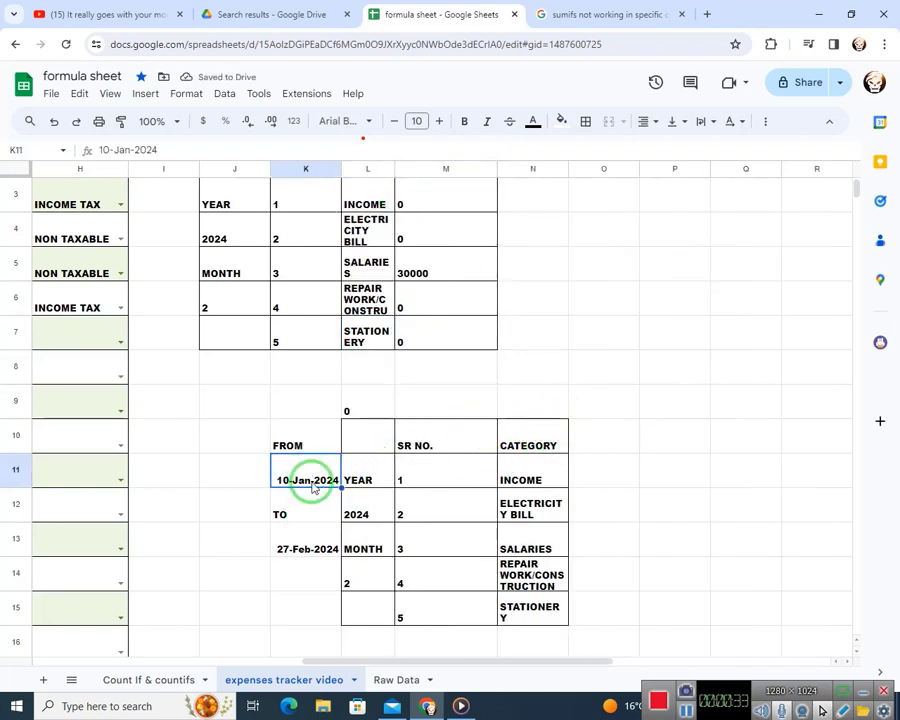
{"action": "left_click", "coordinate": [597, 449]}
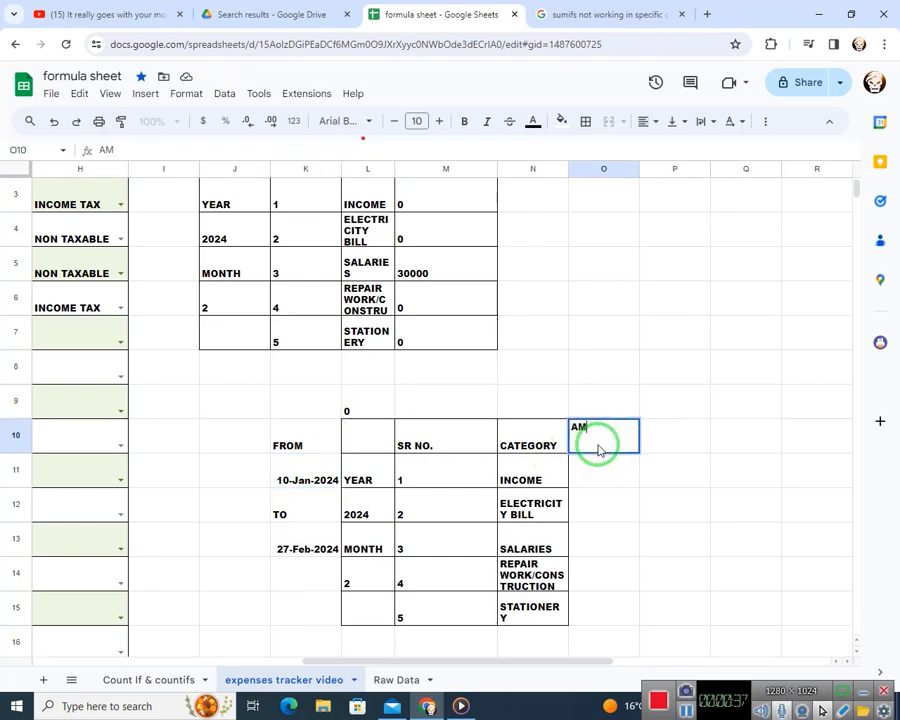
{"action": "key", "text": "Return"}
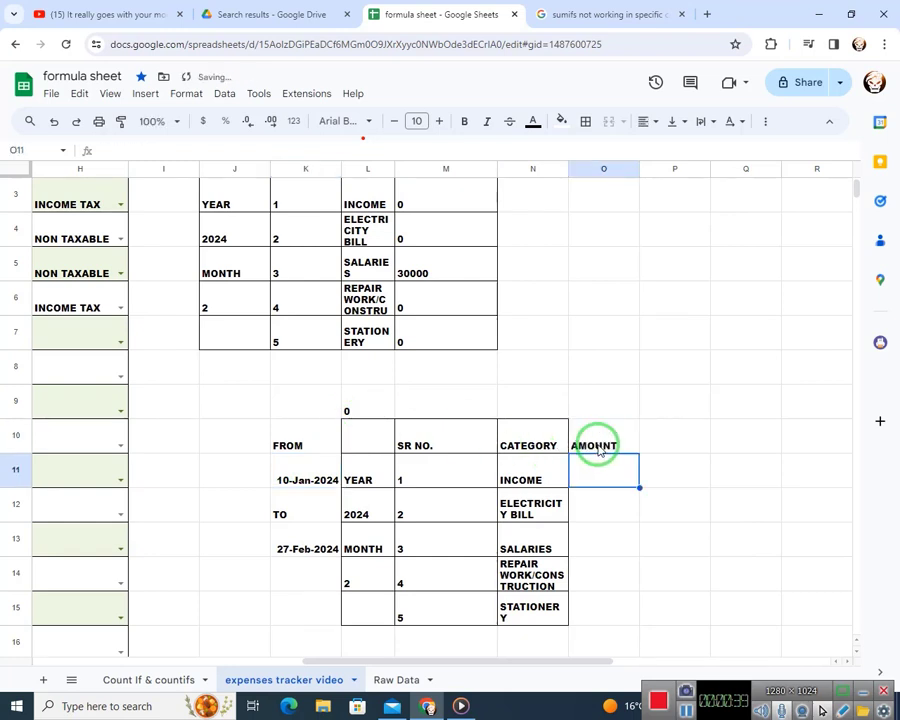
Start a SUMIFS formula in O11 with the AMOUNT column $F:$F as an absolute sum range.
{"action": "type", "text": "="}
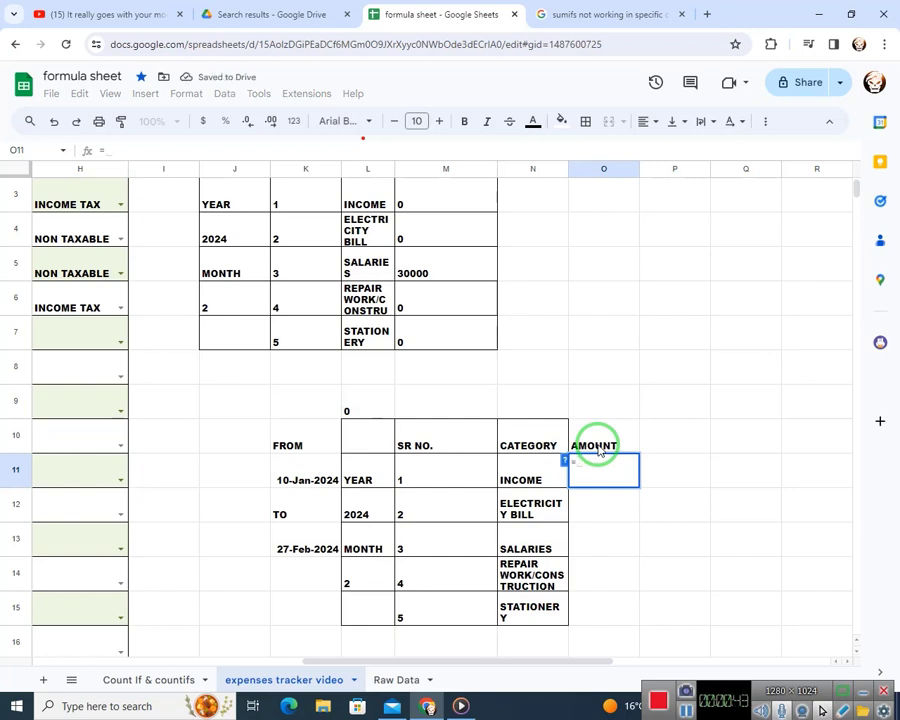
{"action": "type", "text": "S"}
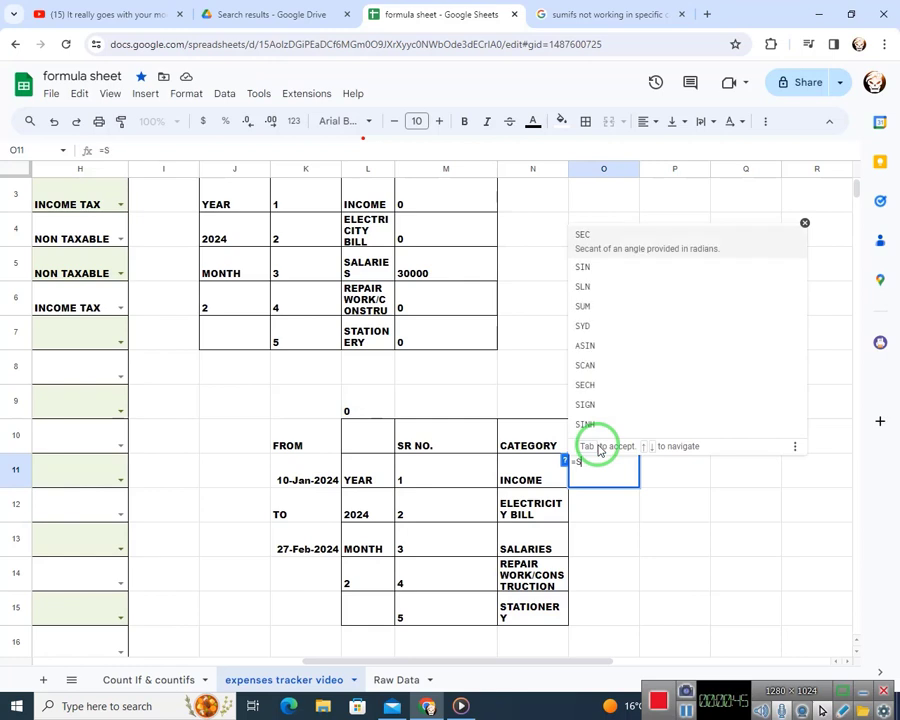
{"action": "type", "text": "UM"}
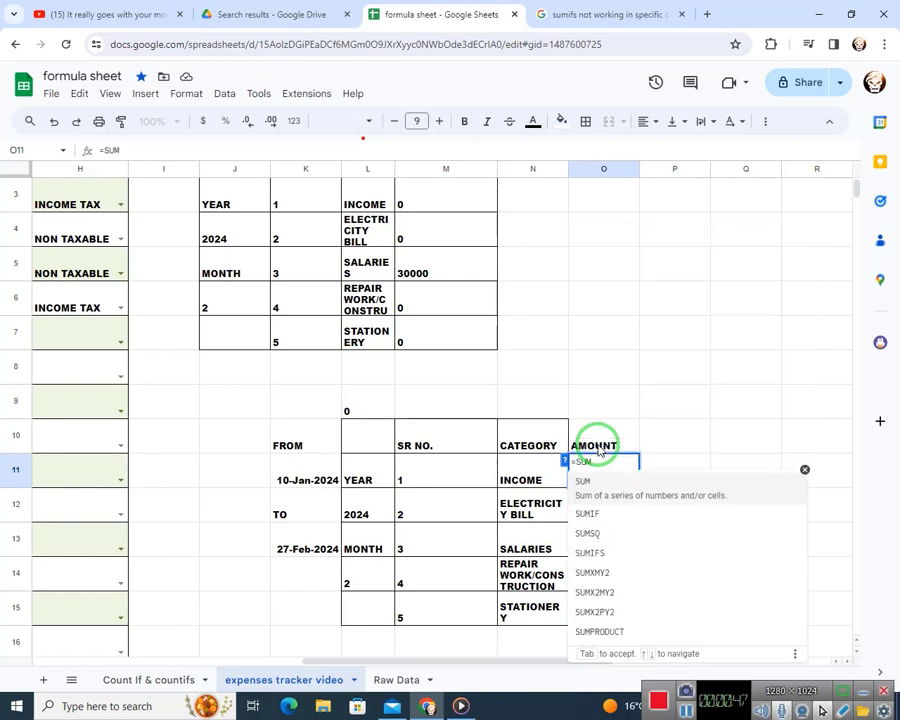
{"action": "type", "text": "IFS("}
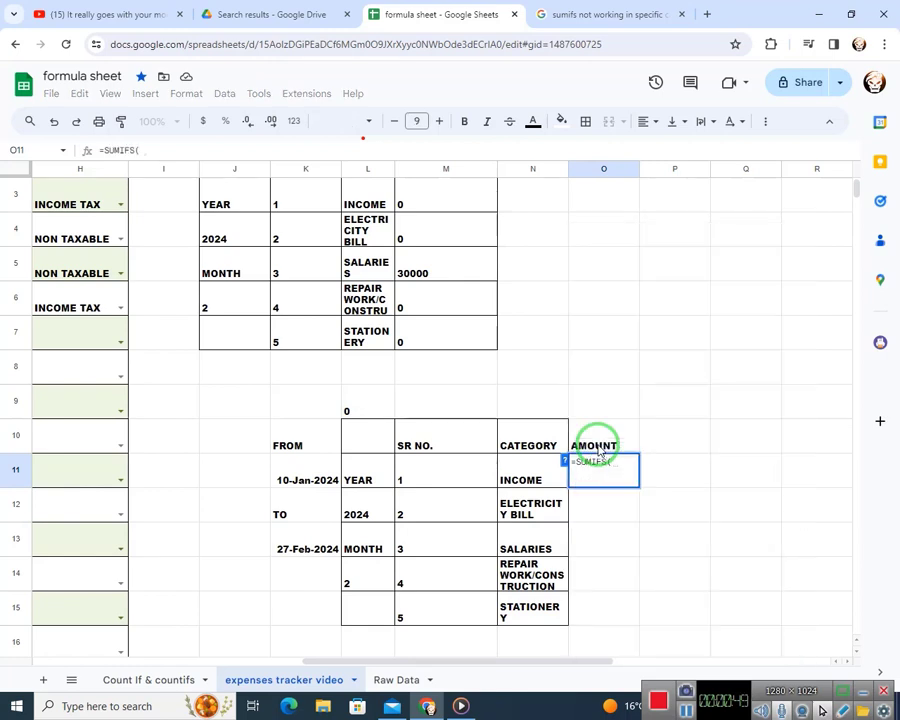
{"action": "left_click_drag", "start_coordinate": [363, 660], "coordinate": [241, 660]}
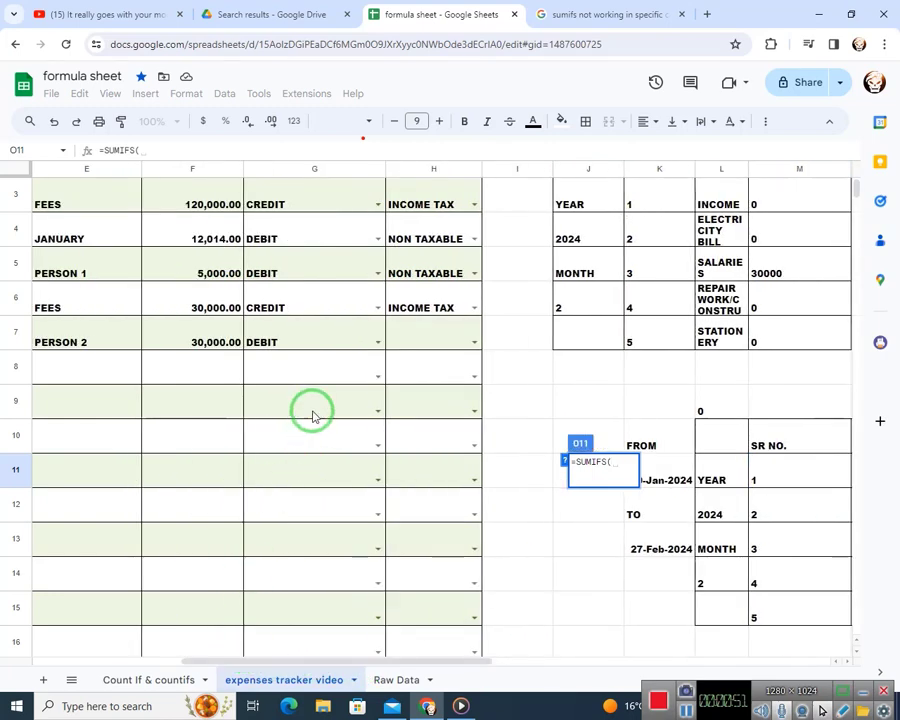
{"action": "scroll", "coordinate": [312, 415], "scroll_direction": "up", "scroll_amount": 2}
{"action": "left_click", "coordinate": [230, 275]}
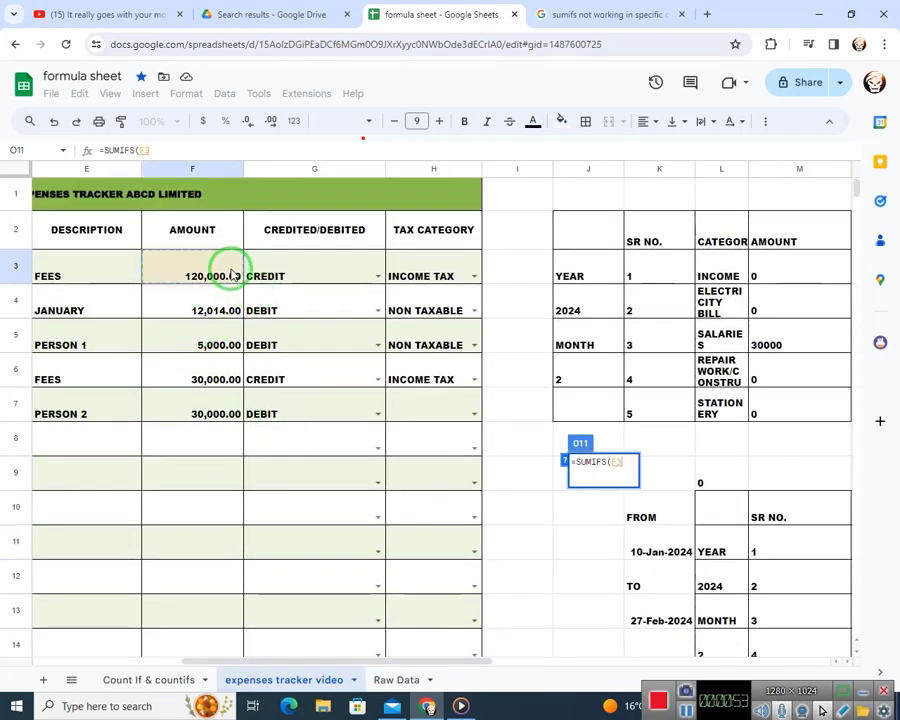
{"action": "left_click", "coordinate": [198, 172]}
{"action": "key", "text": "F4"}
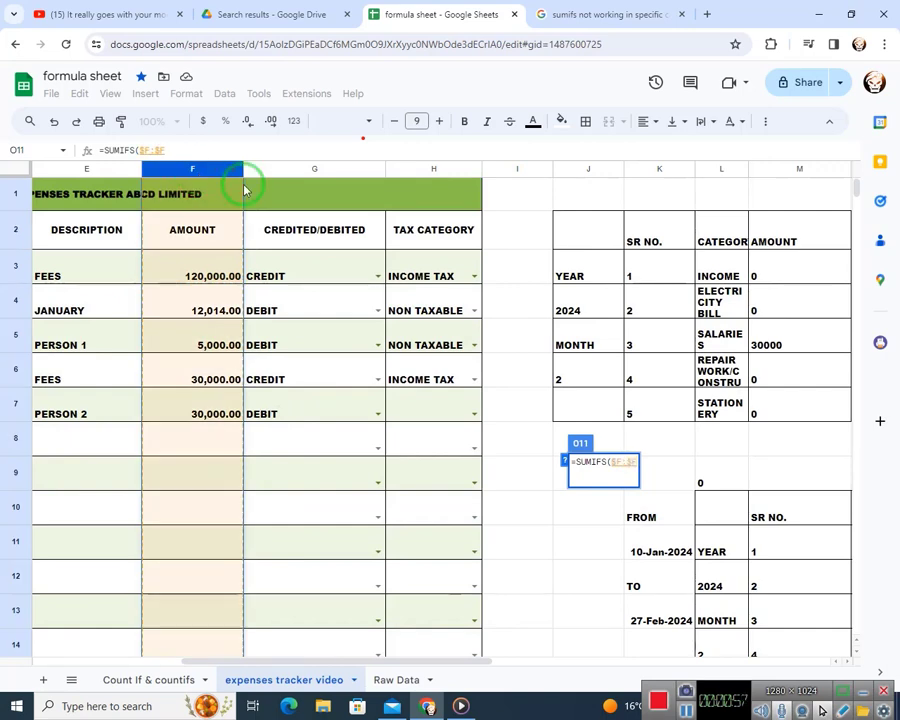
{"action": "type", "text": ","}
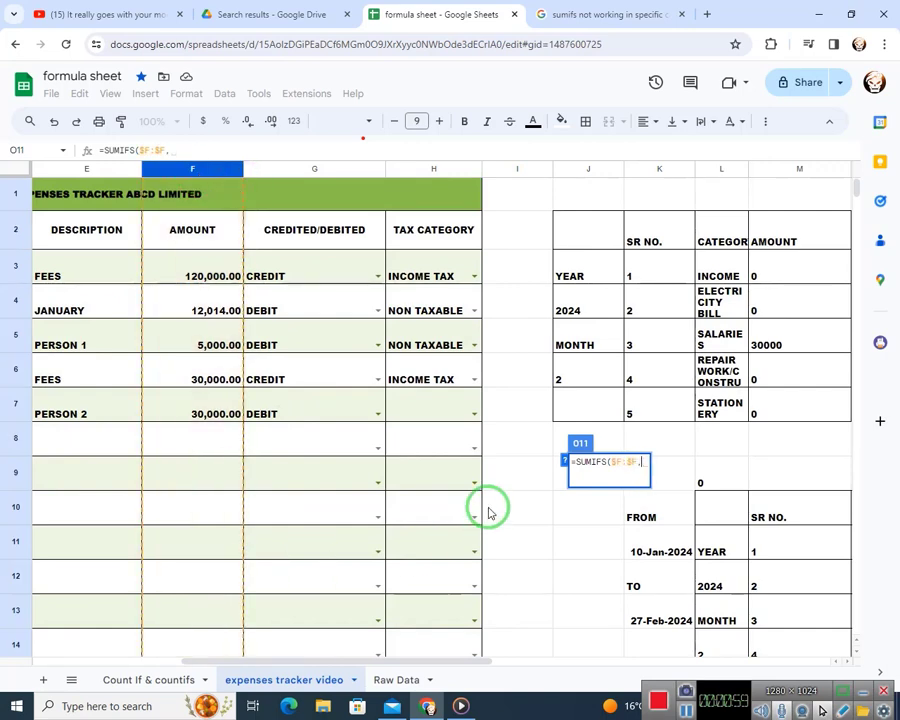
{"action": "key", "text": "Return"}
Review the existing SUMIFS formula in L9 as a reference for date-range criteria.
{"action": "key", "text": "Up"}
{"action": "key", "text": "Up"}
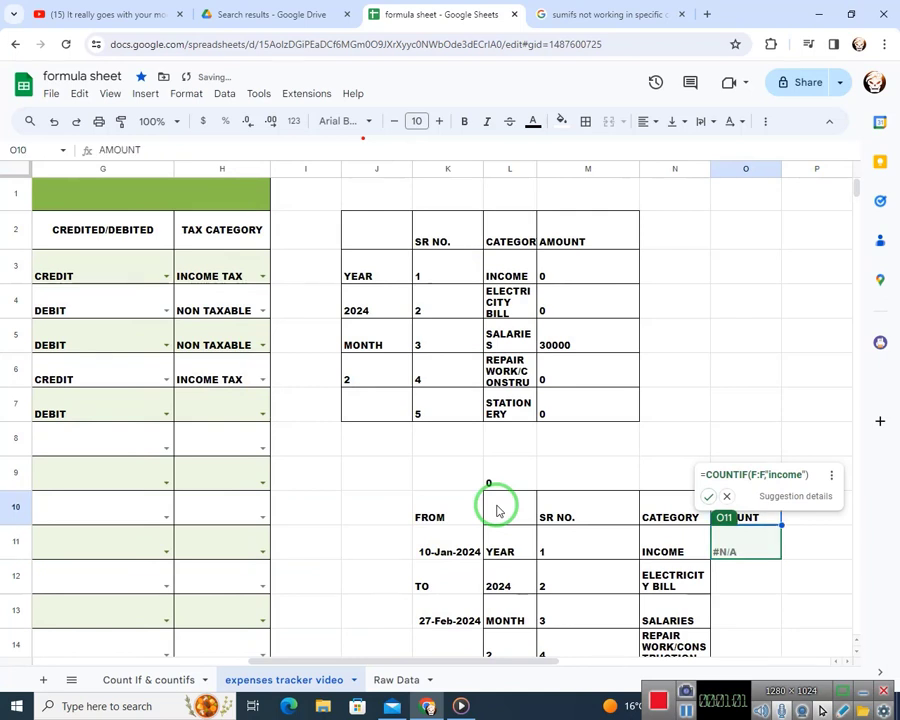
{"action": "key", "text": "Left"}
{"action": "key", "text": "Left"}
{"action": "key", "text": "Left"}
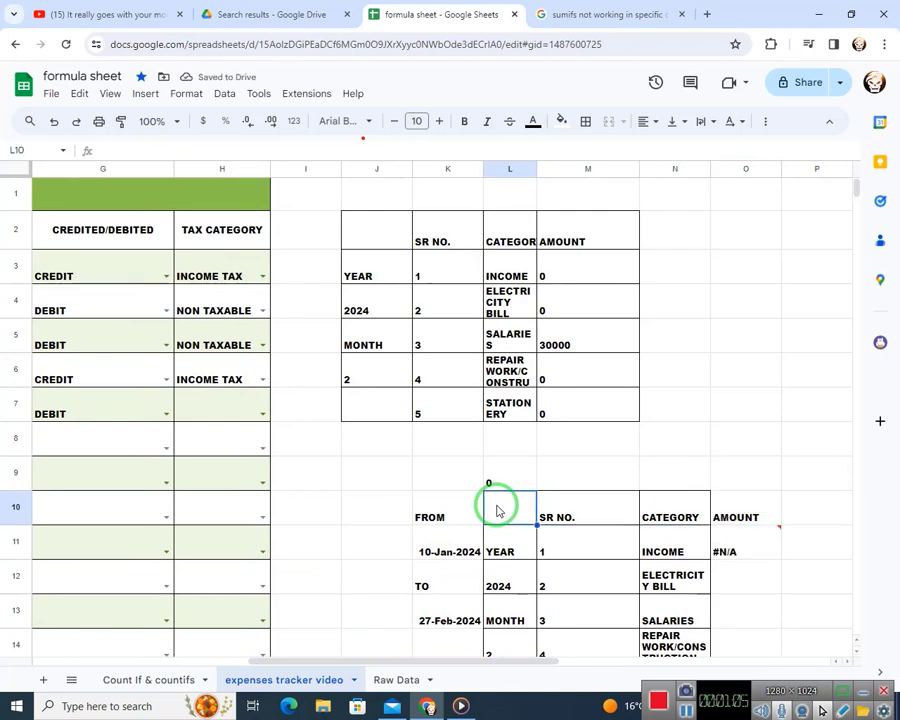
{"action": "key", "text": "Up"}
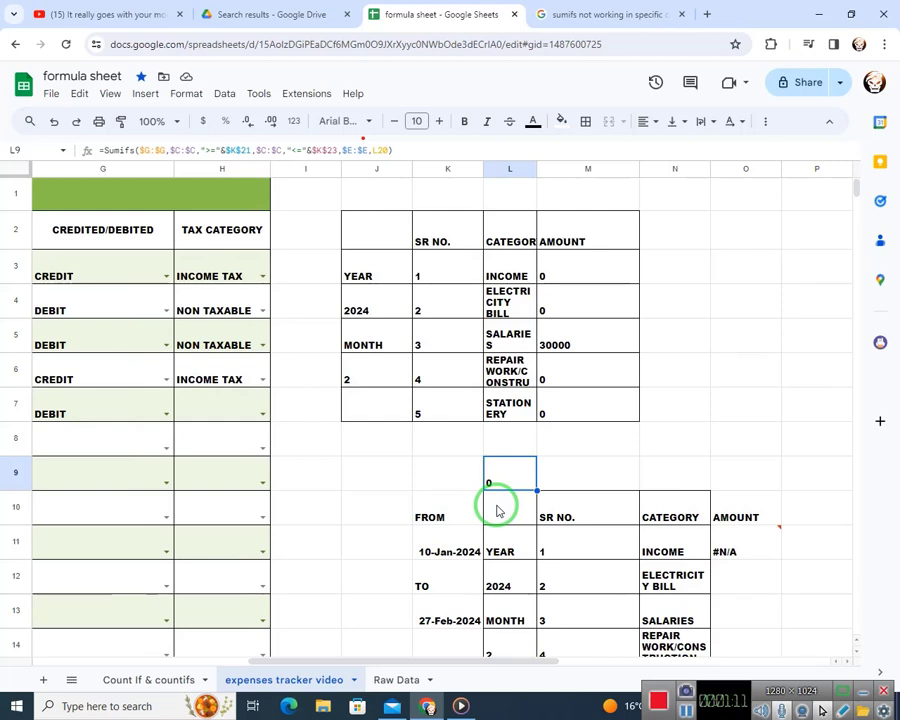
{"action": "key", "text": "Down"}
{"action": "key", "text": "Down"}
{"action": "key", "text": "Right"}
{"action": "key", "text": "Right"}
{"action": "key", "text": "Right"}
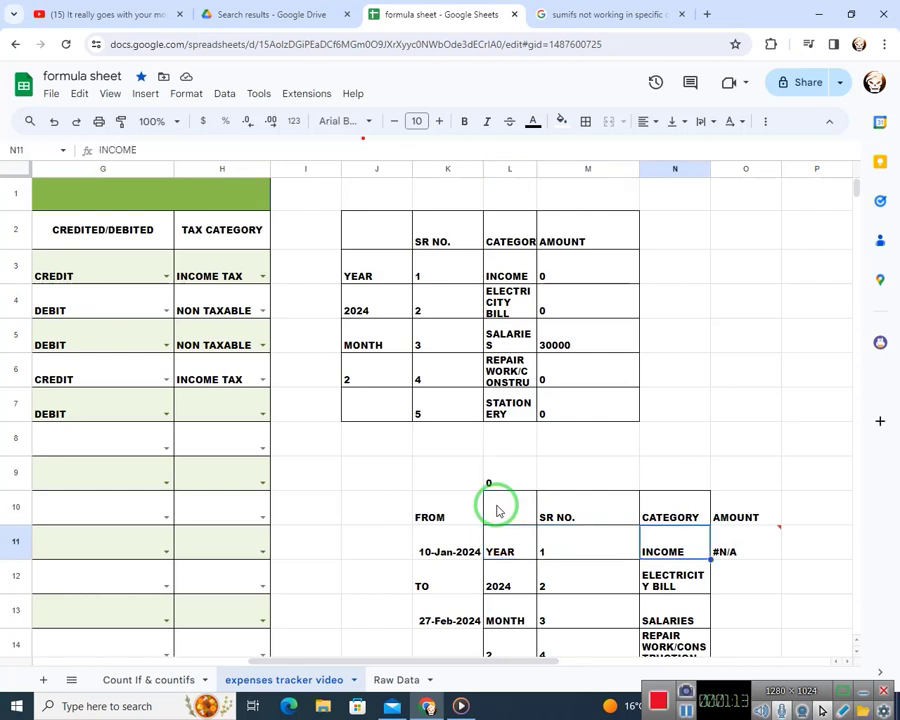
Extend the SUMIFS formula in O11 with the DATE column $C:$C as the first criteria range.
{"action": "key", "text": "F2"}
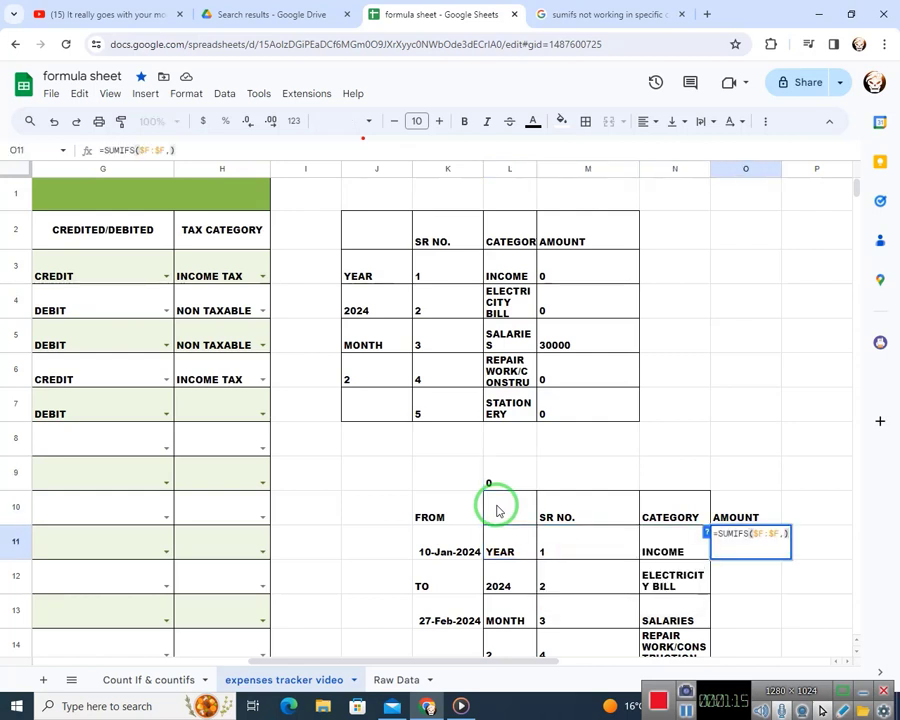
{"action": "key", "text": "BackSpace"}
{"action": "key", "text": "BackSpace"}
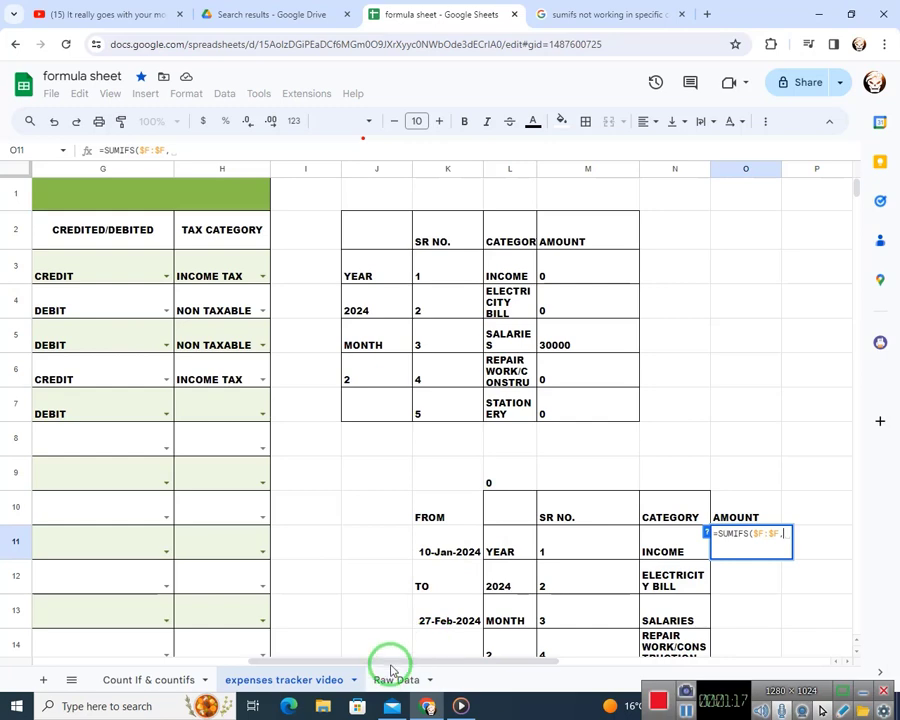
{"action": "left_click_drag", "start_coordinate": [372, 662], "coordinate": [115, 648]}
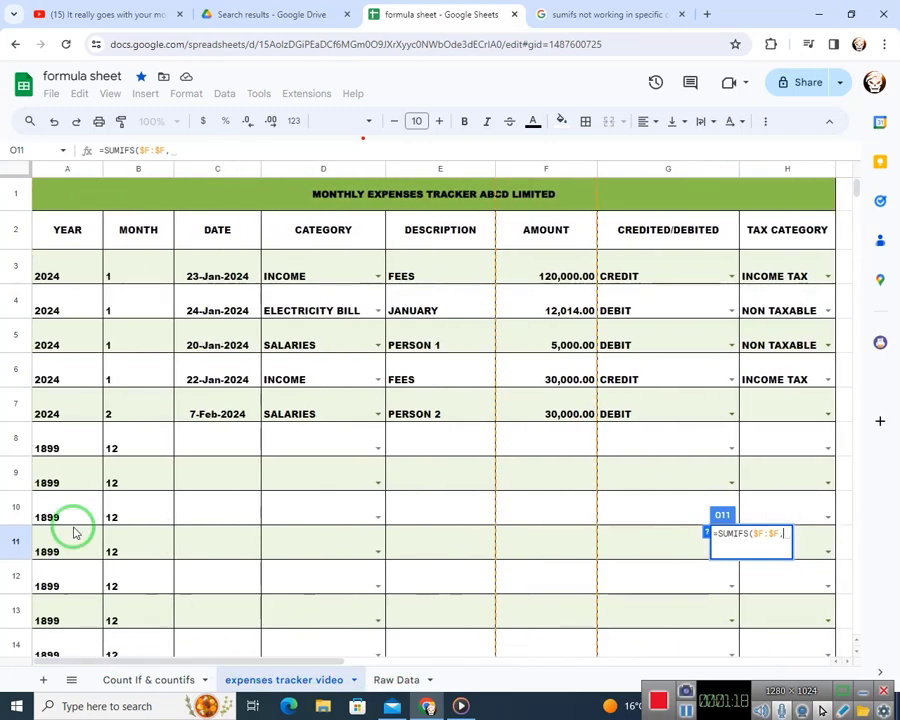
{"action": "left_click", "coordinate": [215, 167]}
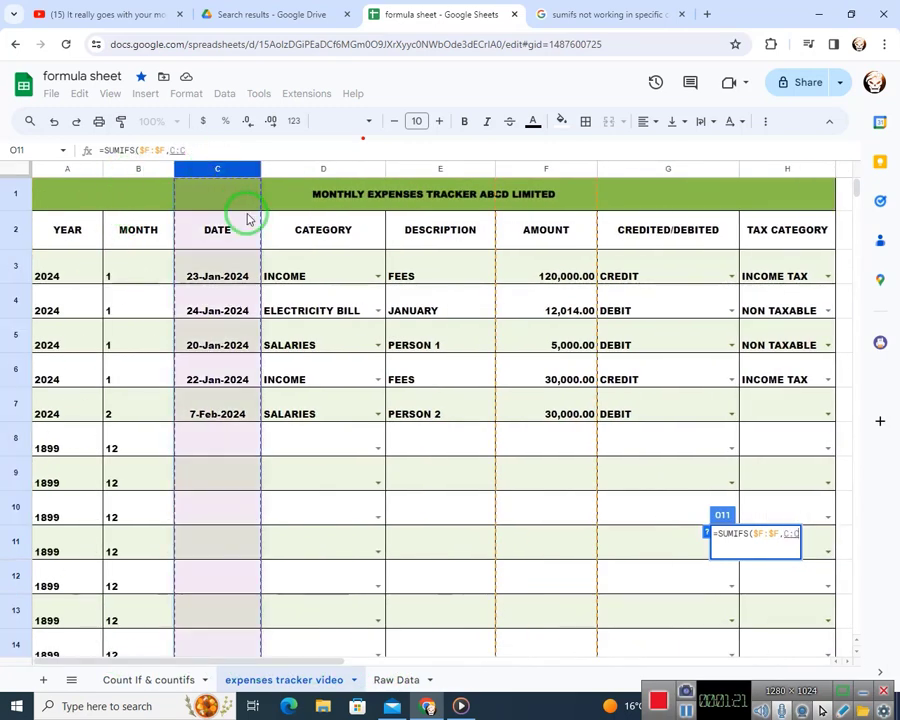
{"action": "type", "text": ","}
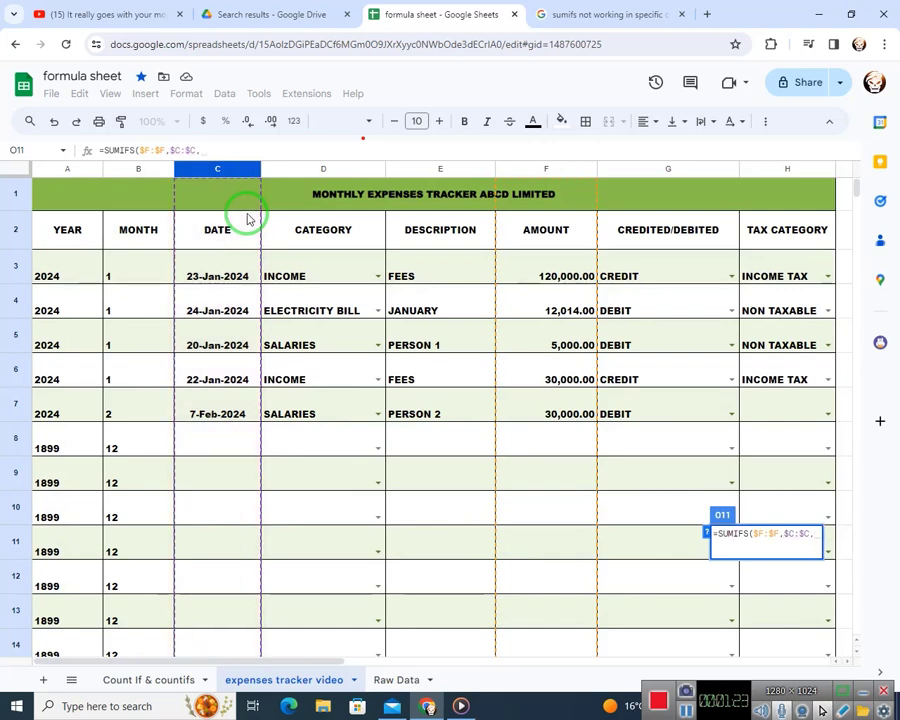
Complete the first condition in O11 with the criterion ">="&$K$11, referring to the FROM date.
{"action": "left_click_drag", "start_coordinate": [271, 661], "coordinate": [542, 655]}
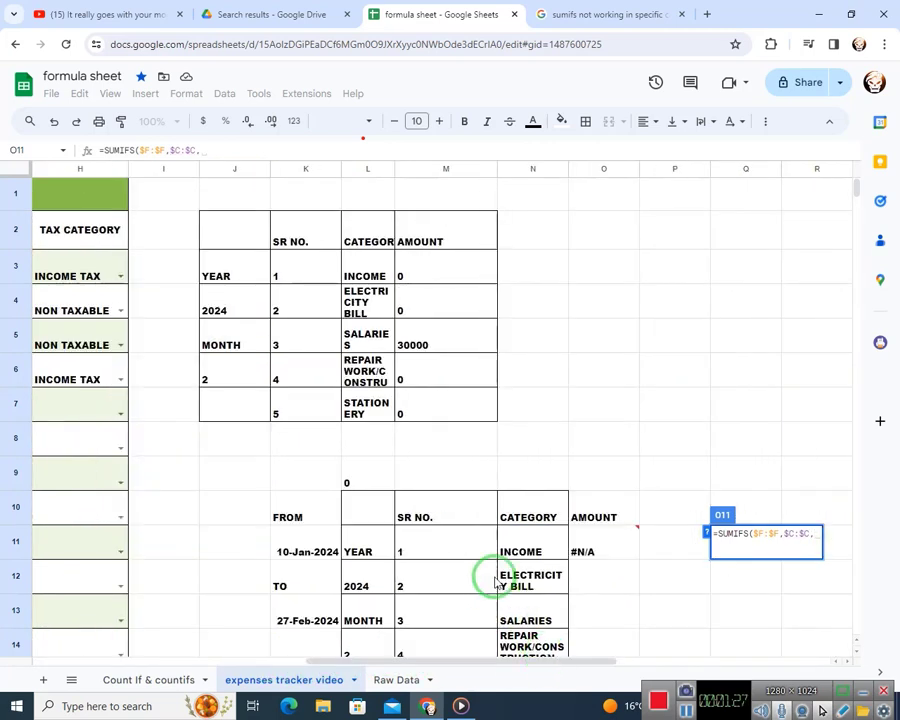
{"action": "scroll", "coordinate": [490, 567], "scroll_direction": "down", "scroll_amount": 1}
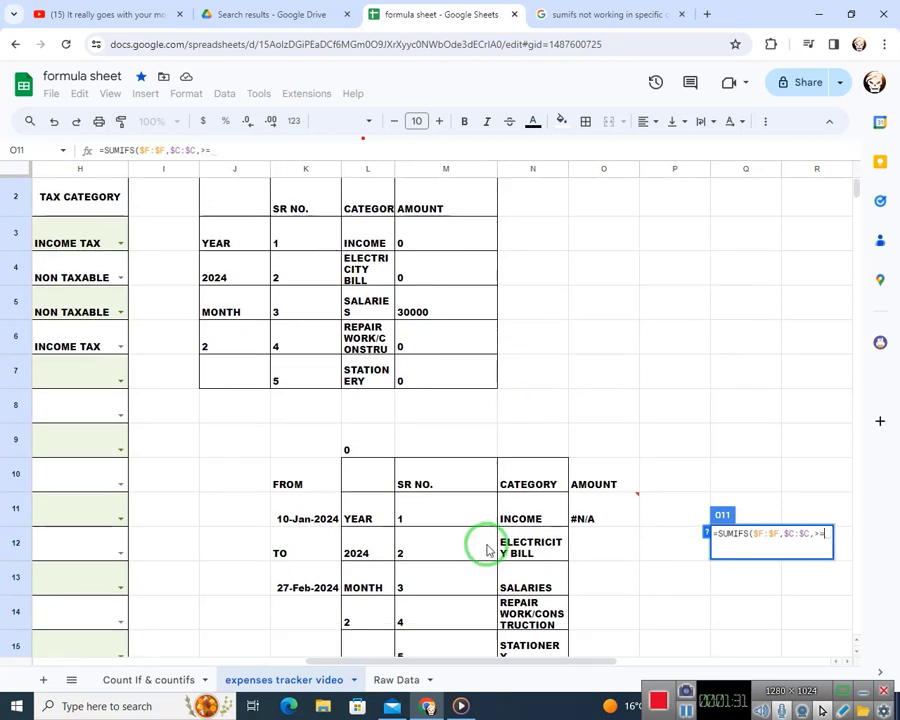
{"action": "type", "text": "\""}
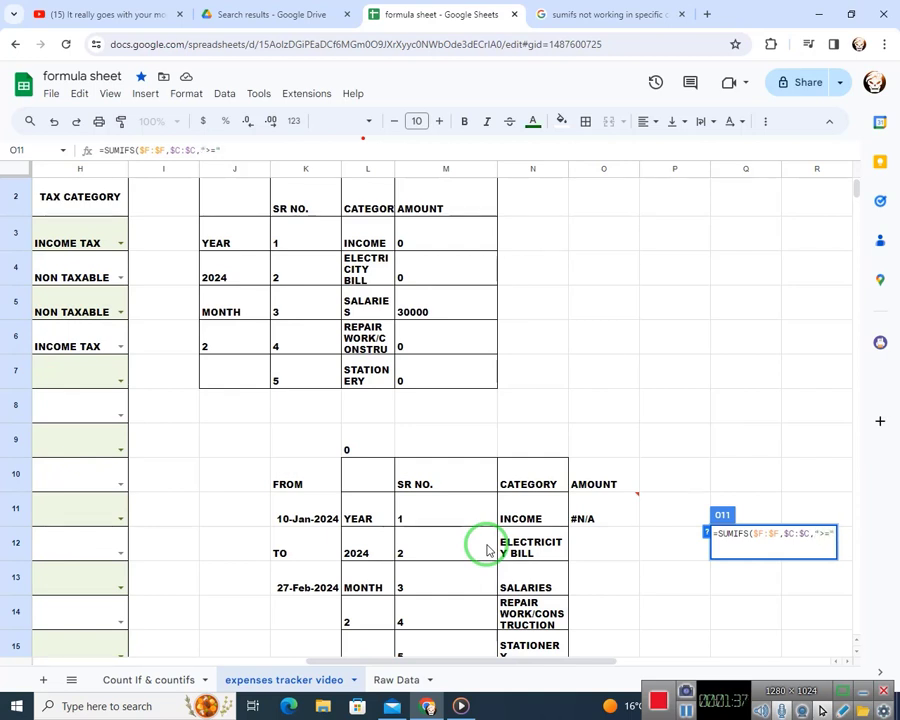
{"action": "type", "text": "&"}
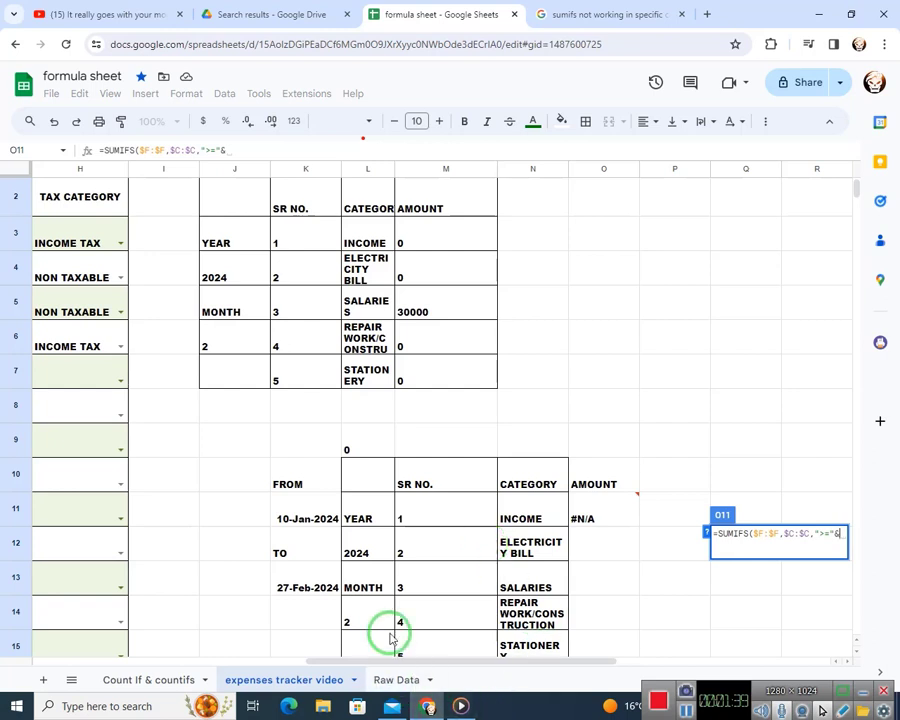
{"action": "left_click", "coordinate": [312, 510]}
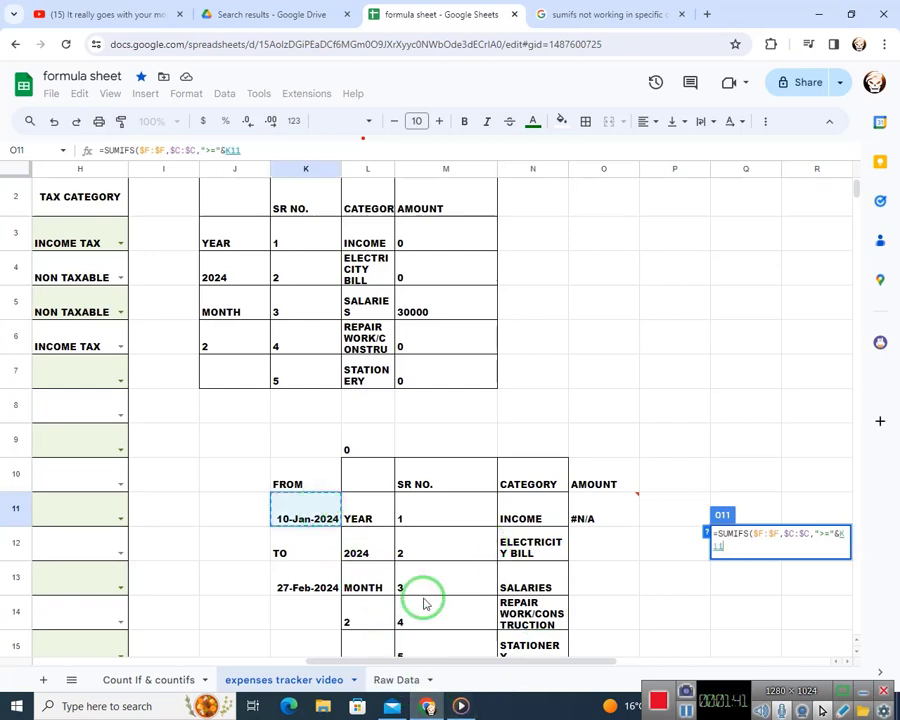
{"action": "key", "text": "Return"}
{"action": "key", "text": "Up"}
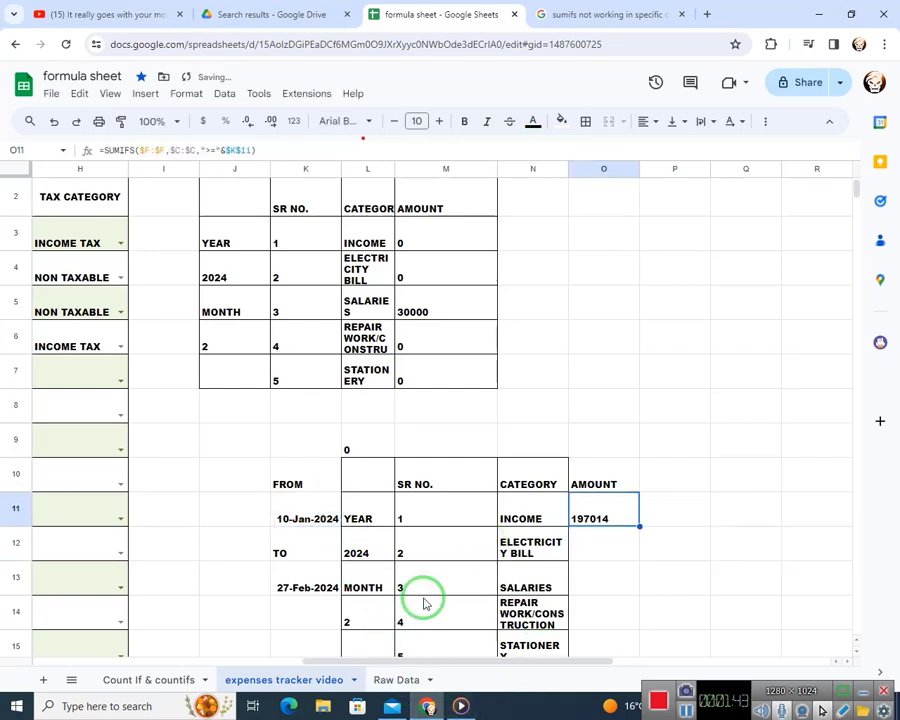
Check how the reference formula in L9 adds its second date condition.
{"action": "key", "text": "Up"}
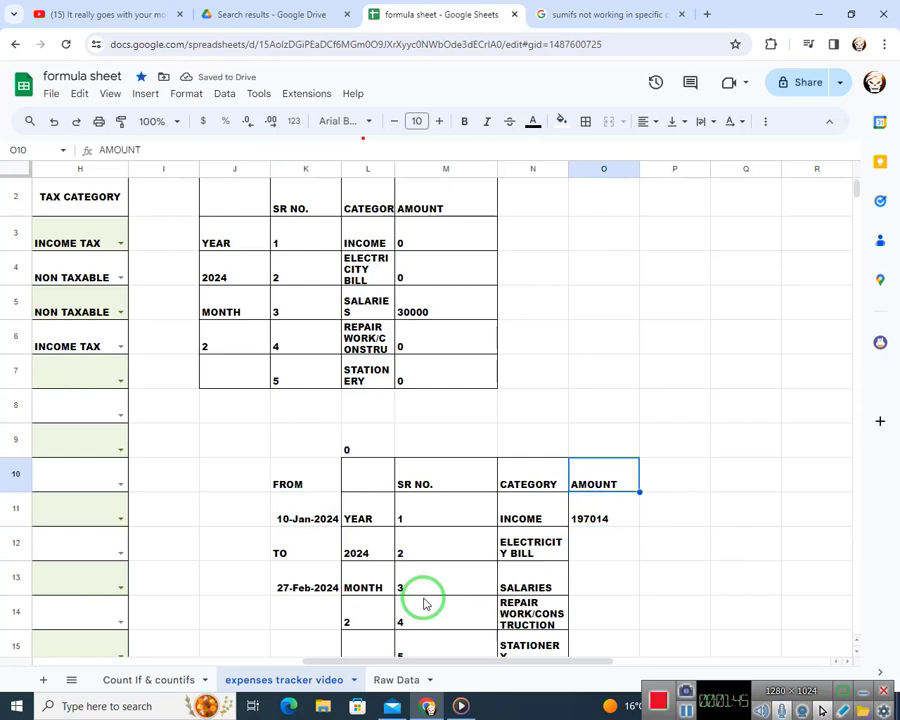
{"action": "key", "text": "Left"}
{"action": "key", "text": "Left"}
{"action": "key", "text": "Left"}
{"action": "key", "text": "Up"}
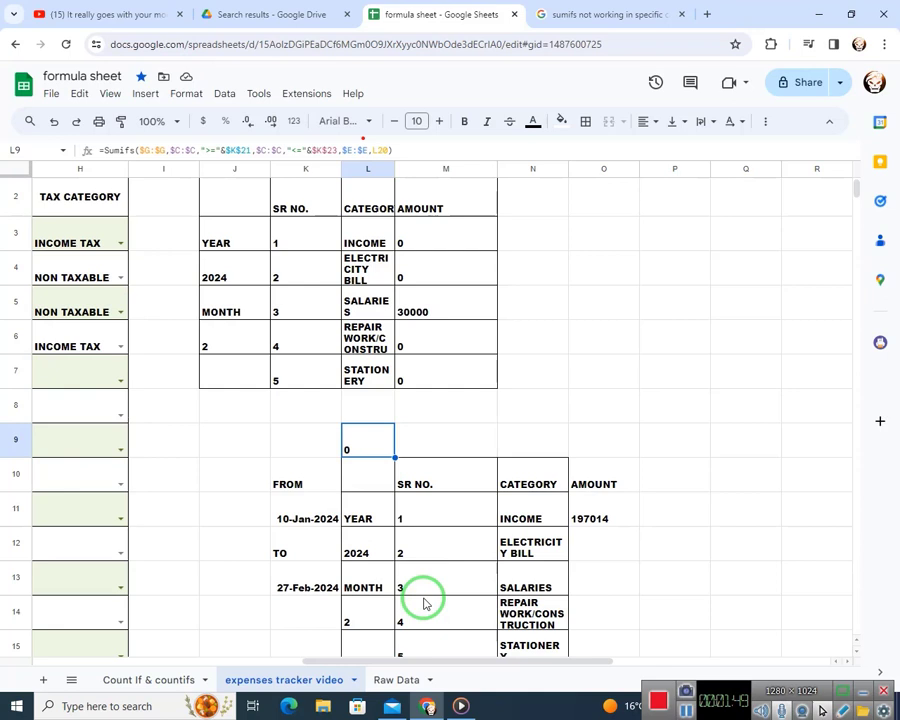
{"action": "key", "text": "Down"}
{"action": "key", "text": "Right"}
{"action": "key", "text": "Right"}
{"action": "key", "text": "Right"}
{"action": "key", "text": "Down"}
Add the DATE column $C:$C as the second criteria range of the SUMIFS formula in O11.
{"action": "key", "text": "Return"}
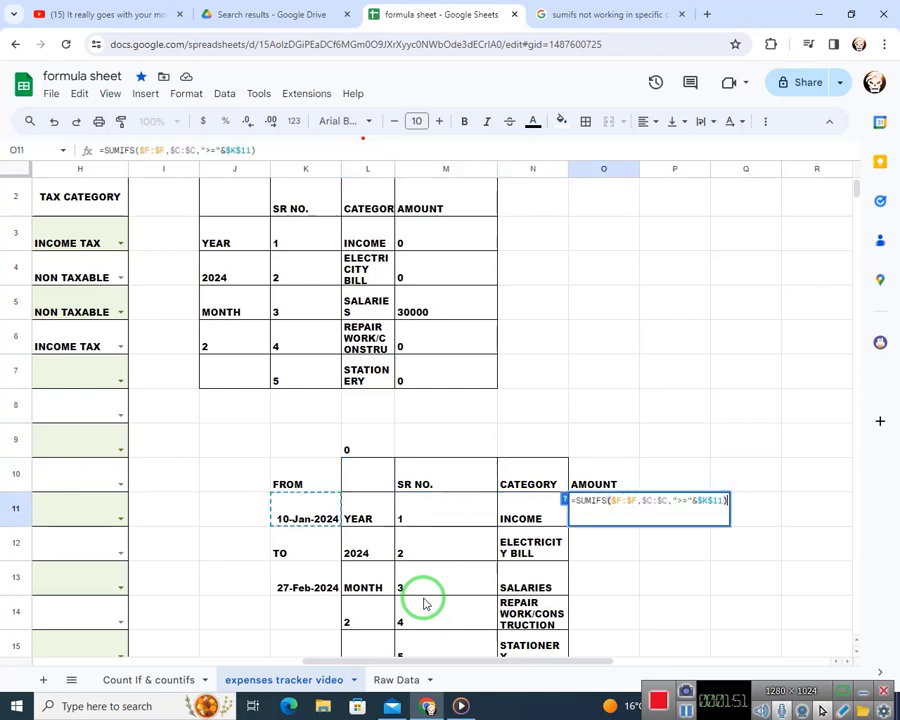
{"action": "key", "text": "BackSpace"}
{"action": "type", "text": ","}
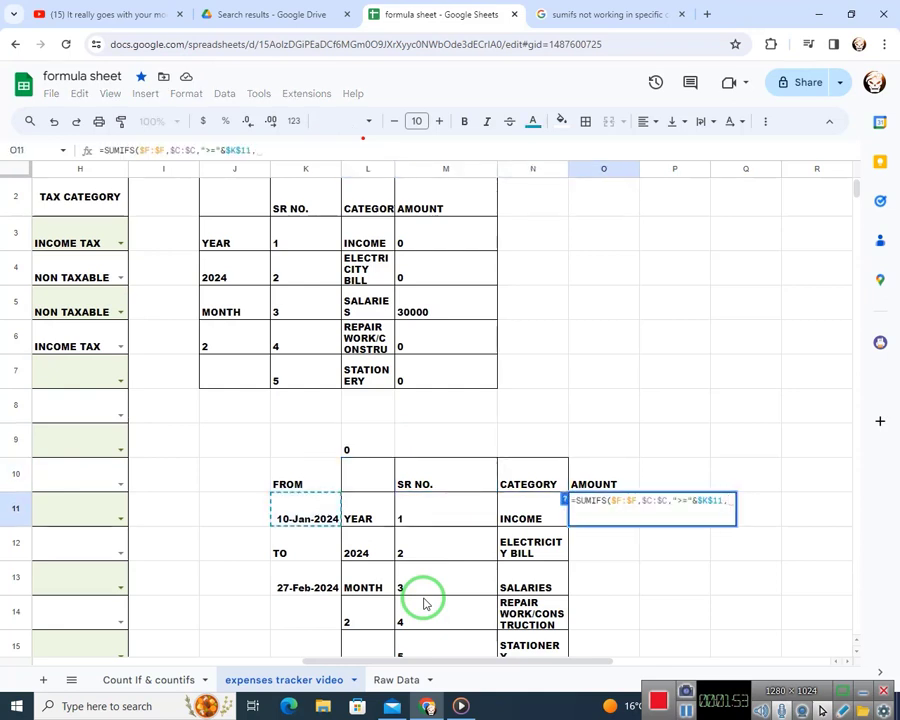
{"action": "left_click_drag", "start_coordinate": [388, 658], "coordinate": [16, 610]}
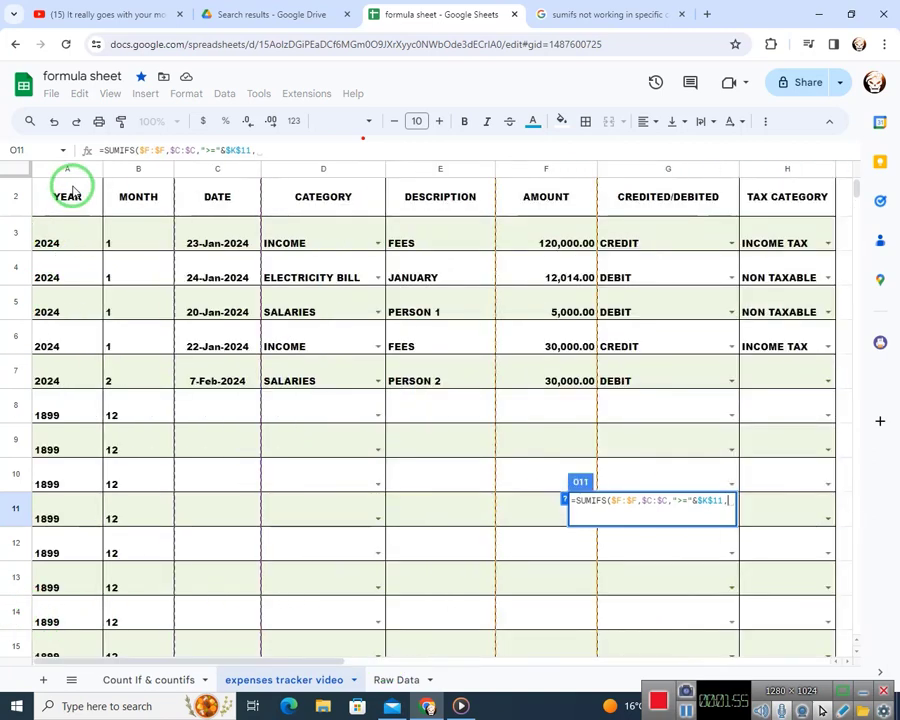
{"action": "left_click", "coordinate": [203, 172]}
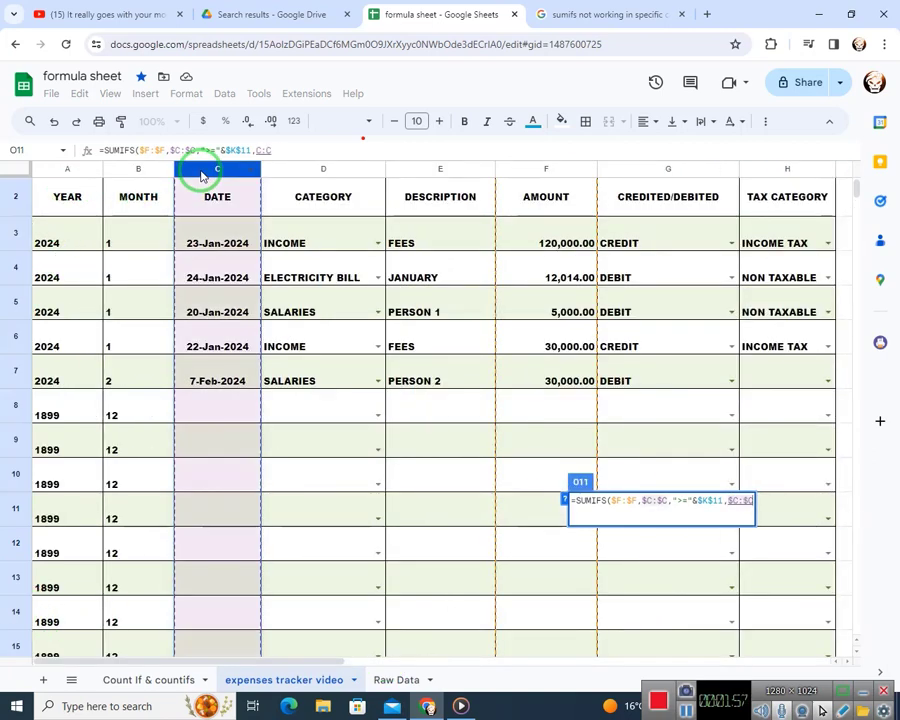
{"action": "type", "text": ","}
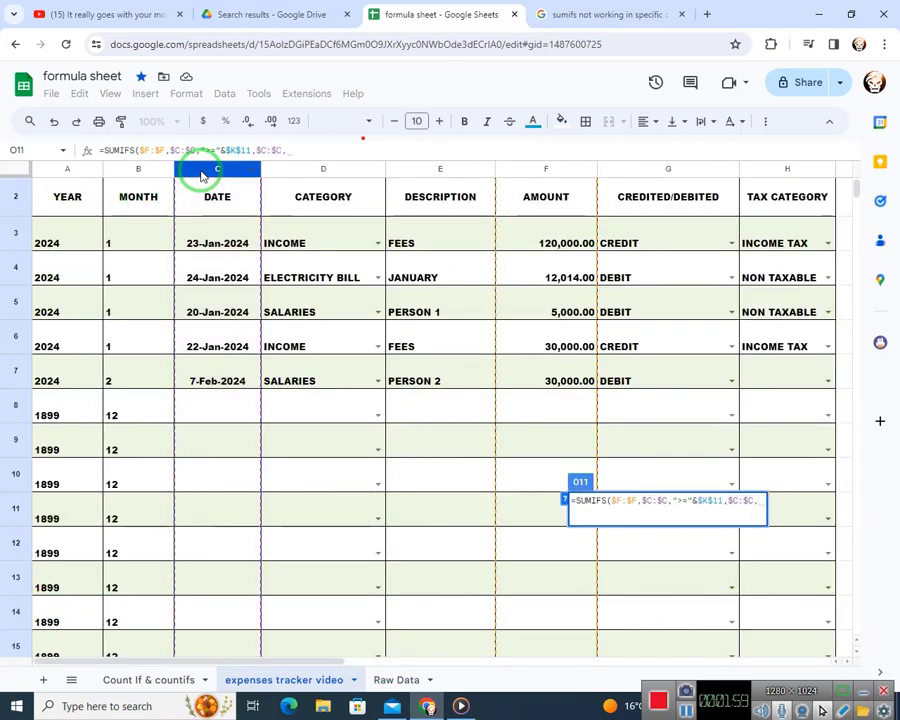
Complete the second condition in O11 with the criterion "<="&$K$13, referring to the TO date.
{"action": "type", "text": "\"<=\"&"}
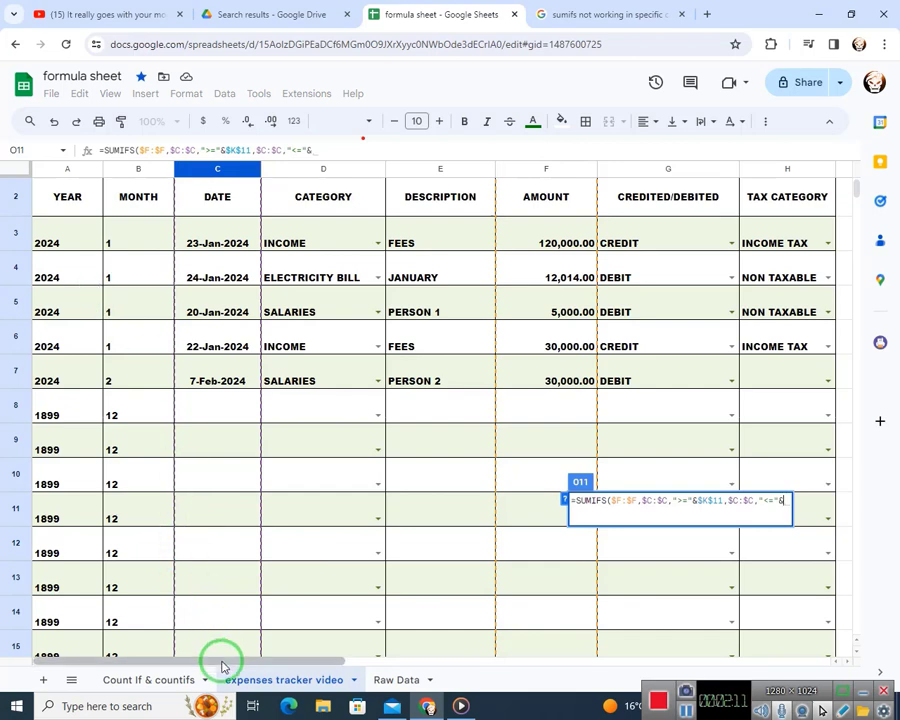
{"action": "left_click_drag", "start_coordinate": [221, 659], "coordinate": [494, 666]}
{"action": "scroll", "coordinate": [442, 550], "scroll_direction": "down", "scroll_amount": 1}
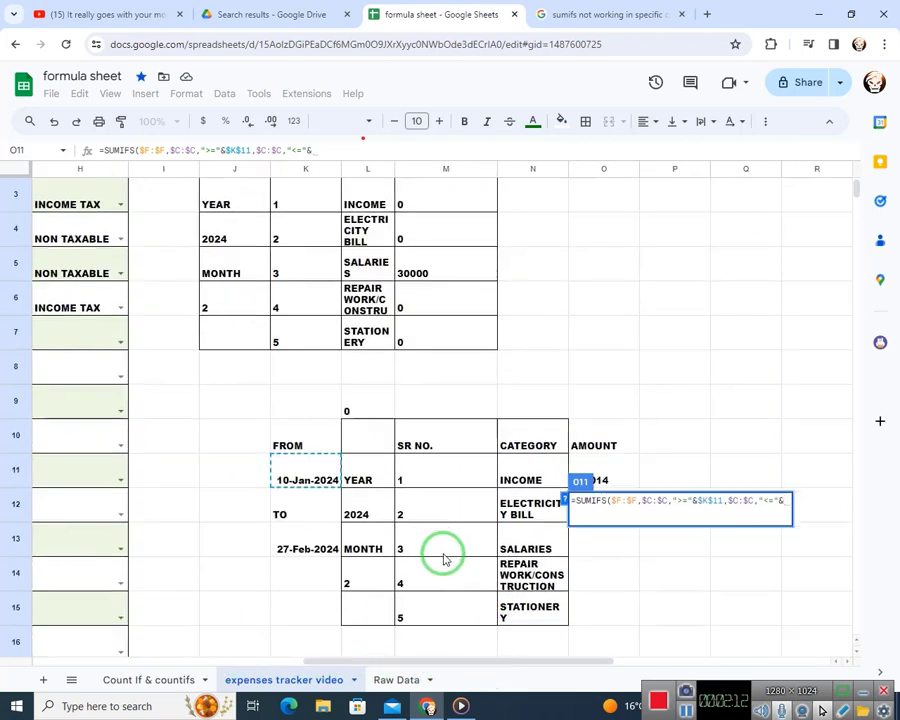
{"action": "left_click", "coordinate": [323, 541]}
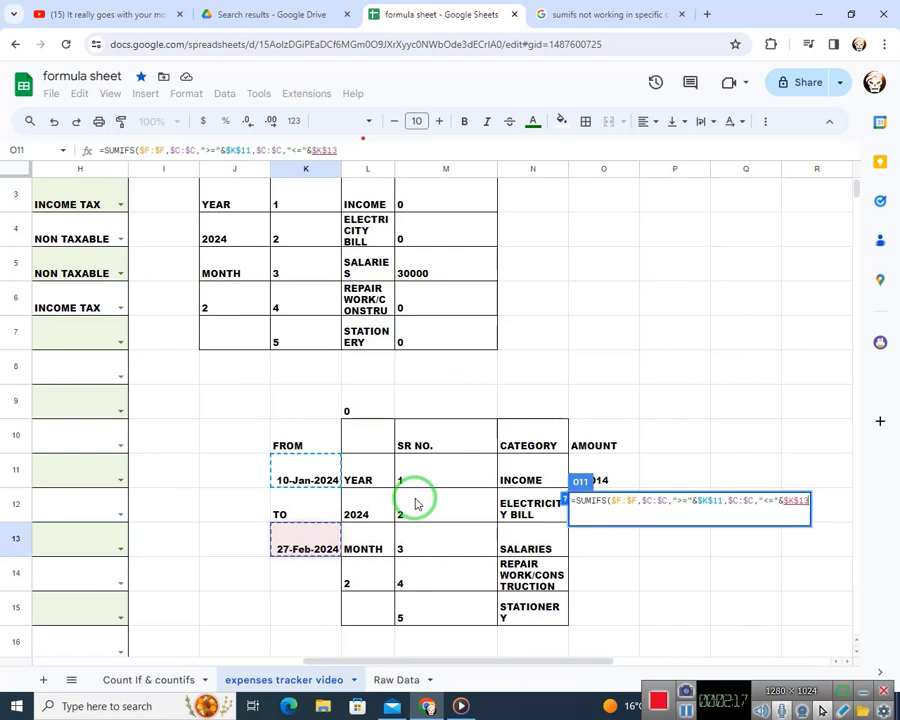
{"action": "key", "text": "Return"}
{"action": "key", "text": "Up"}
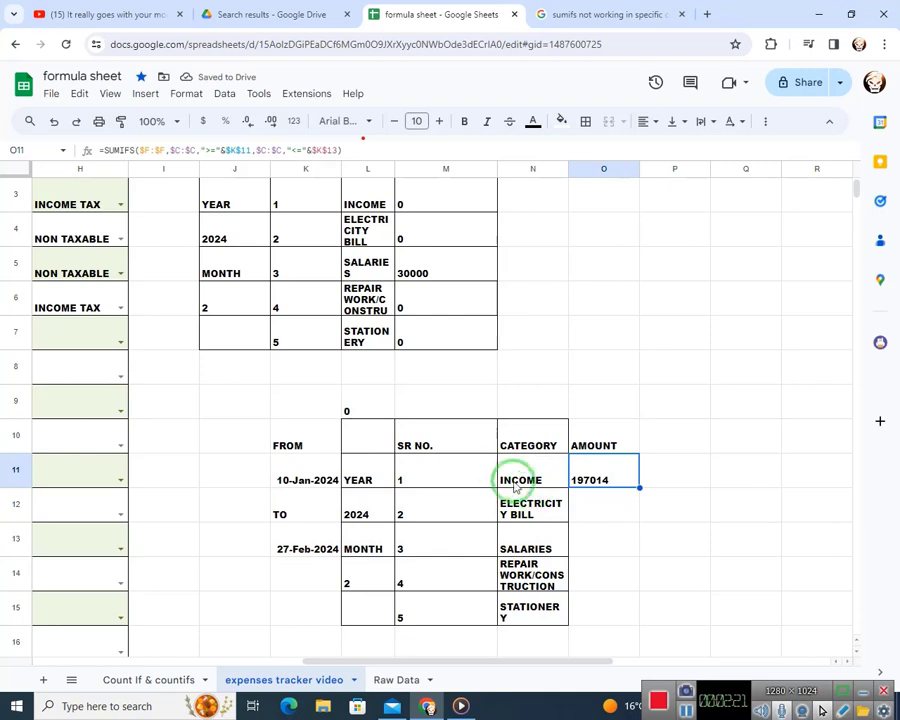
Extend the SUMIFS formula in O11 with a third condition matching the CATEGORY column $D:$D to $N$11.
{"action": "double_click", "coordinate": [606, 482]}
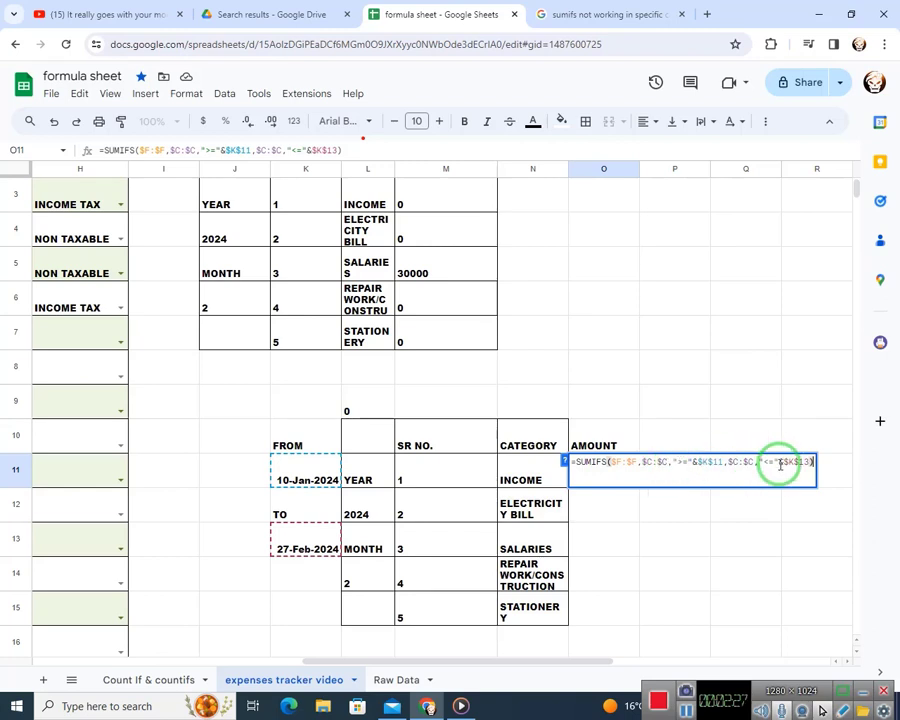
{"action": "type", "text": ","}
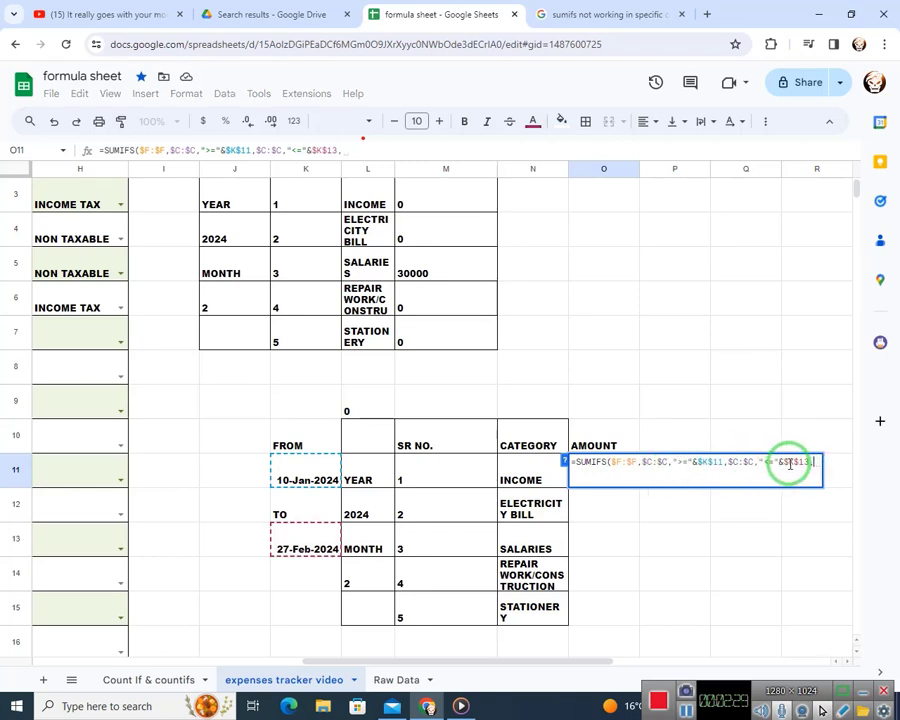
{"action": "left_click_drag", "start_coordinate": [518, 666], "coordinate": [316, 622]}
{"action": "scroll", "coordinate": [235, 357], "scroll_direction": "up", "scroll_amount": 1}
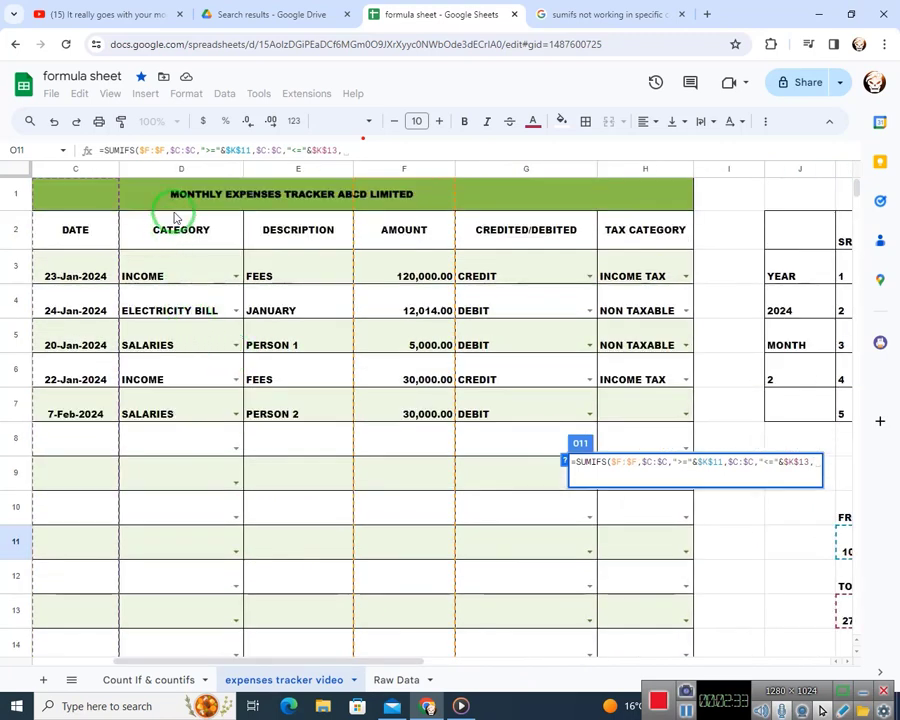
{"action": "left_click", "coordinate": [178, 169]}
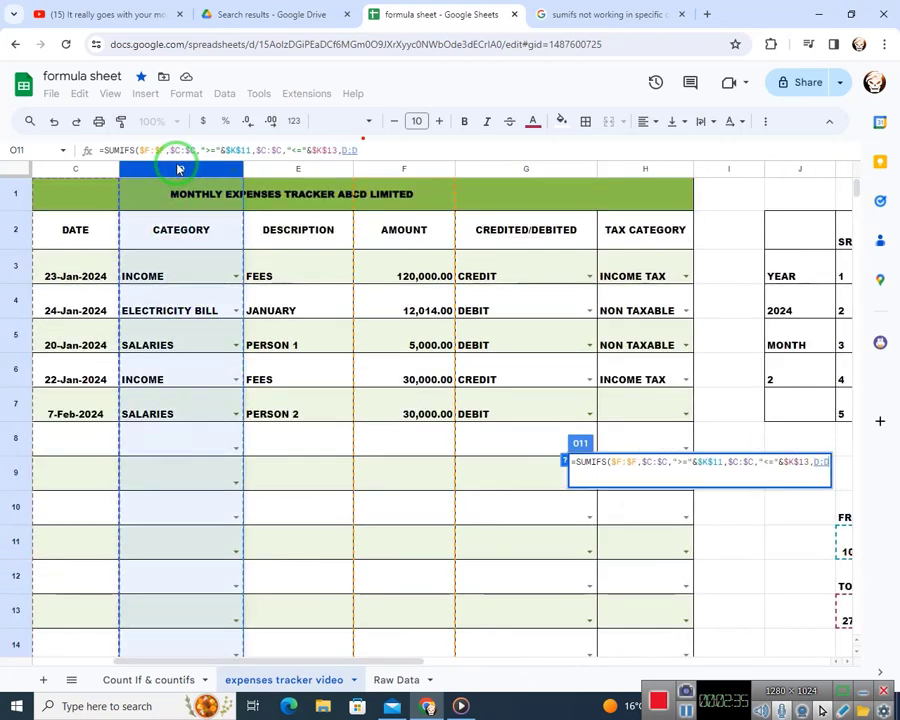
{"action": "type", "text": ","}
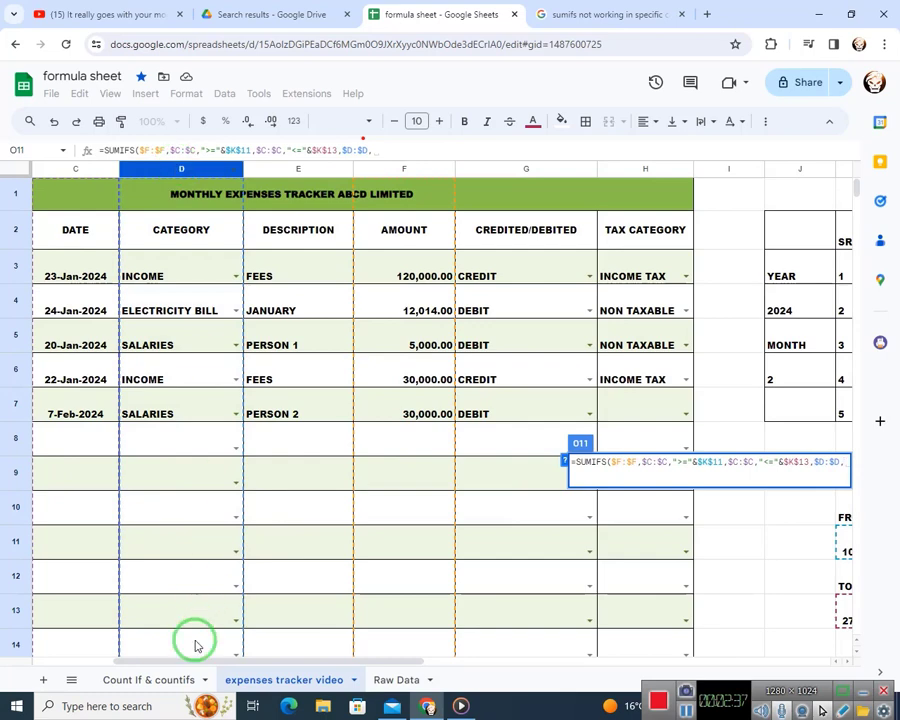
{"action": "left_click_drag", "start_coordinate": [257, 662], "coordinate": [468, 652]}
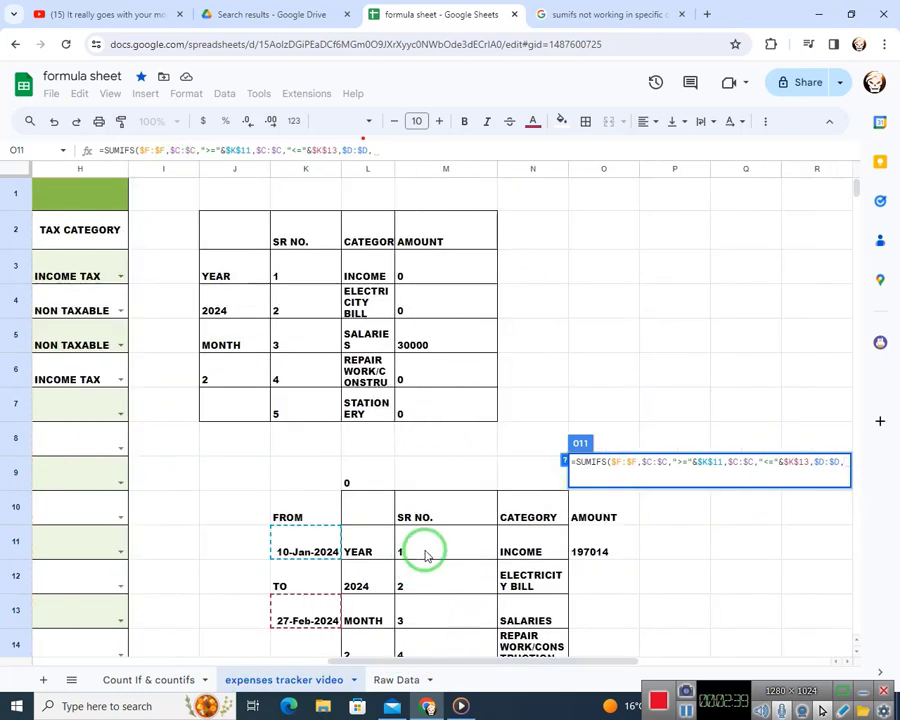
{"action": "left_click", "coordinate": [538, 550]}
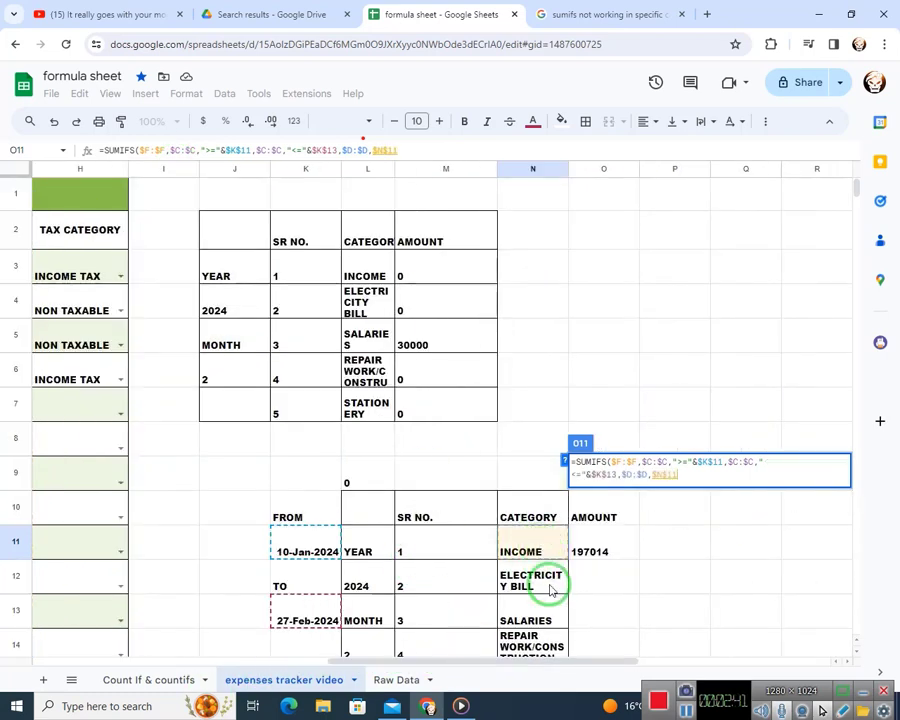
{"action": "key", "text": "Return"}
{"action": "key", "text": "Up"}
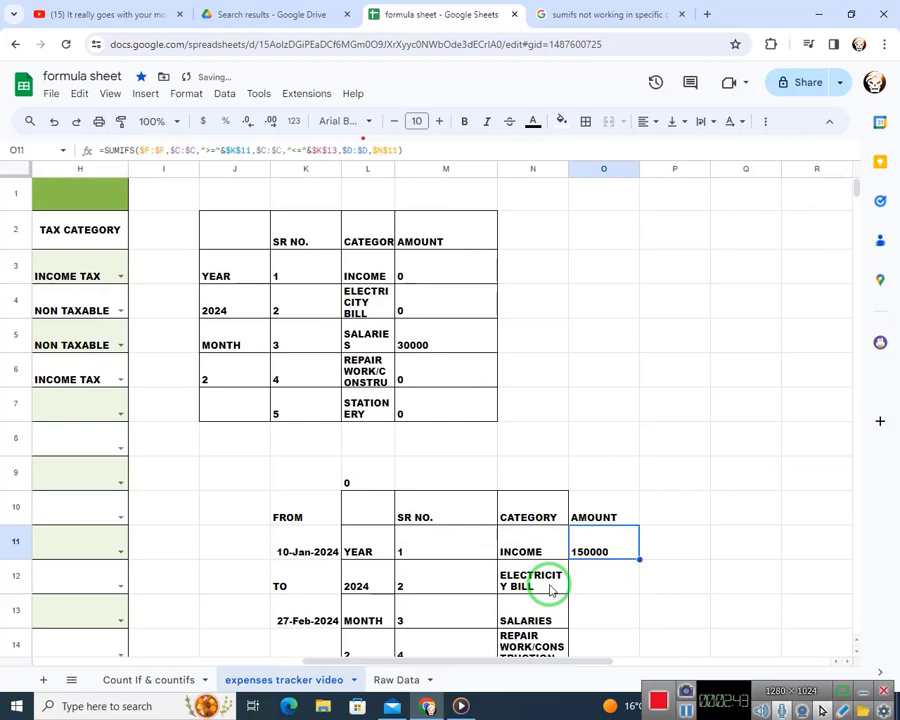
Start a new tracker entry in row 8 with the date 12-Jan-2024 and the category INCOME.
{"action": "key", "text": "Left"}
{"action": "key", "text": "Left"}
{"action": "key", "text": "Left"}
{"action": "key", "text": "Left"}
{"action": "key", "text": "Left"}
{"action": "key", "text": "Left"}
{"action": "key", "text": "Left"}
{"action": "key", "text": "Left"}
{"action": "key", "text": "Left"}
{"action": "key", "text": "Left"}
{"action": "key", "text": "Left"}
{"action": "key", "text": "Left"}
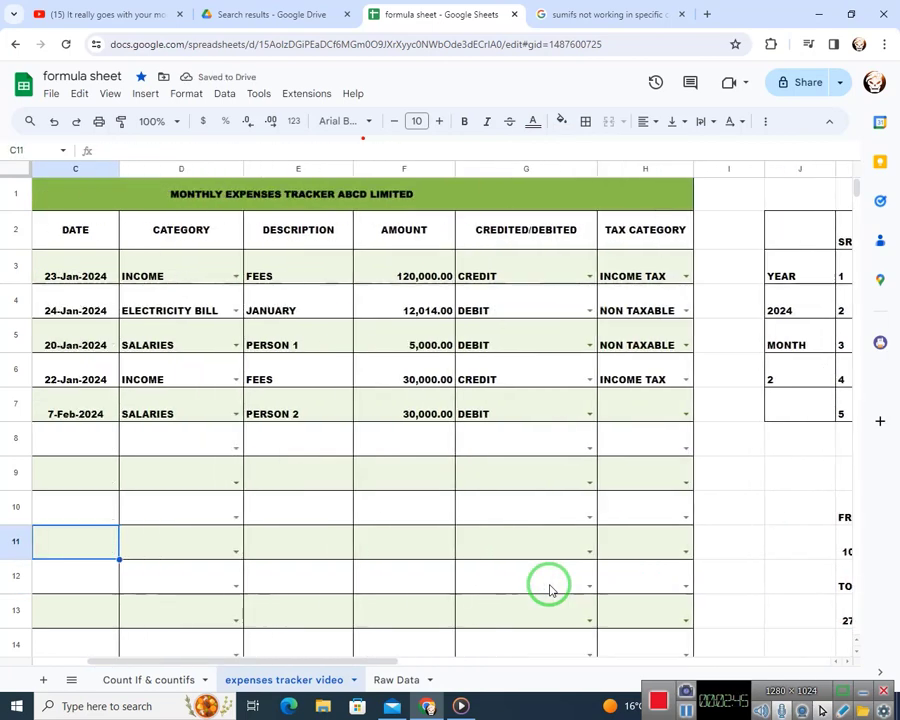
{"action": "key", "text": "Left"}
{"action": "key", "text": "Up"}
{"action": "key", "text": "Up"}
{"action": "key", "text": "Up"}
{"action": "key", "text": "Right"}
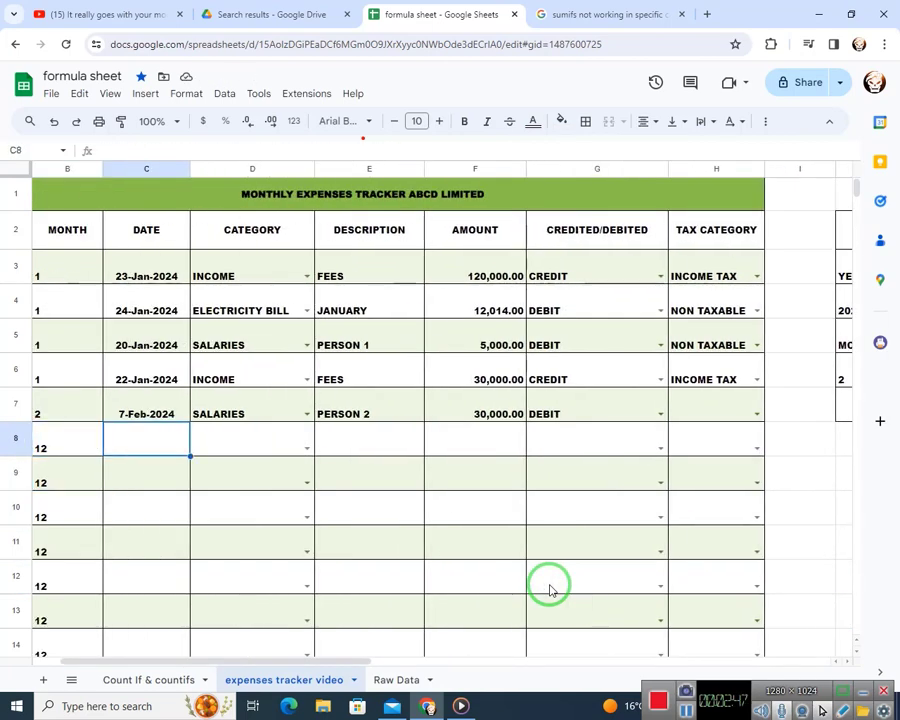
{"action": "double_click", "coordinate": [156, 444]}
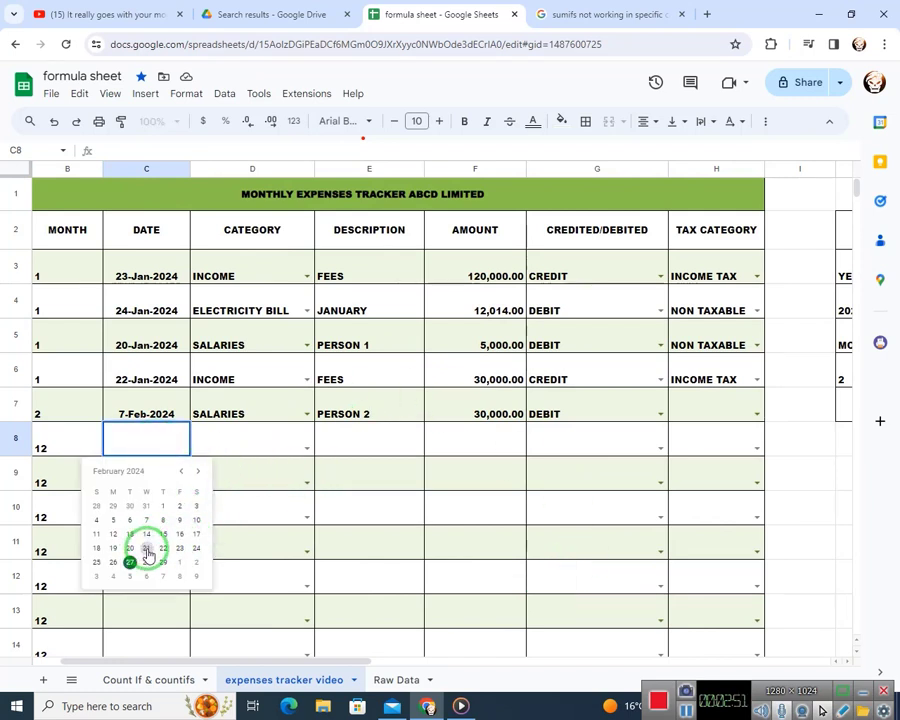
{"action": "left_click", "coordinate": [181, 471]}
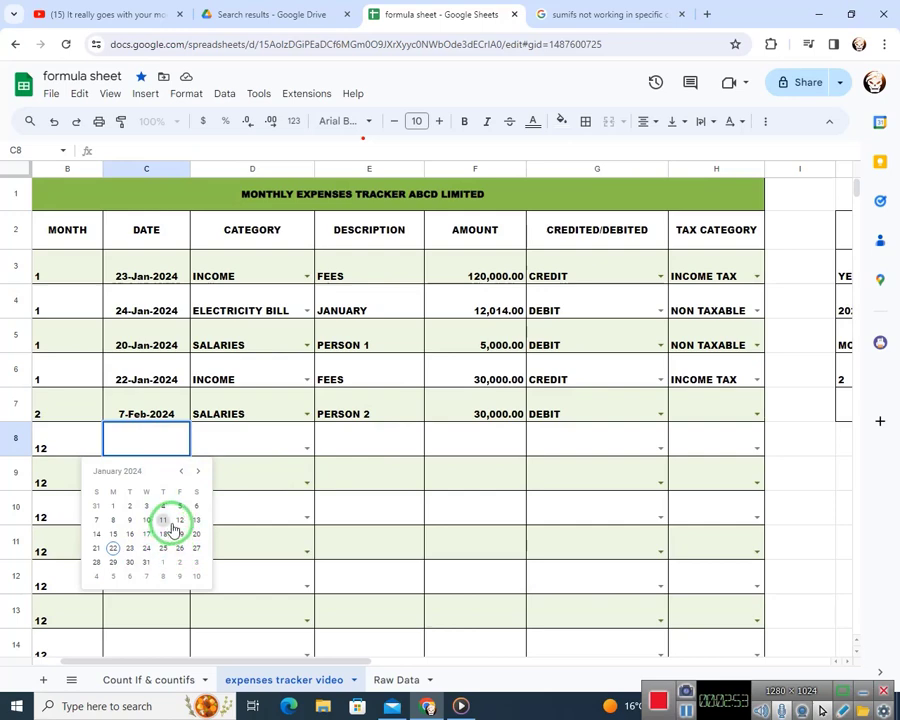
{"action": "left_click", "coordinate": [179, 520]}
{"action": "left_click", "coordinate": [307, 449]}
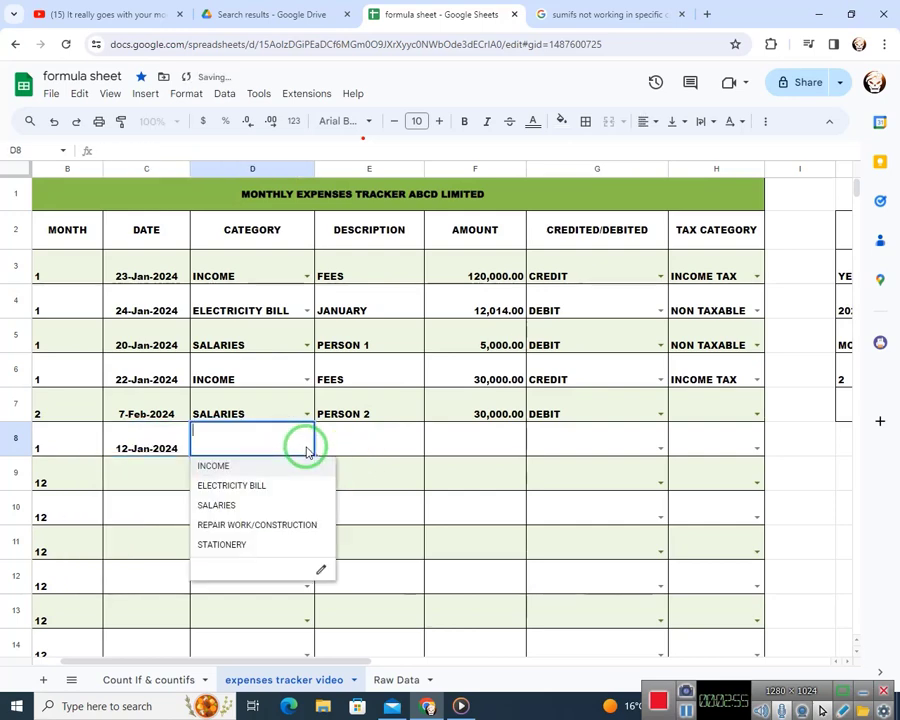
{"action": "left_click", "coordinate": [236, 467]}
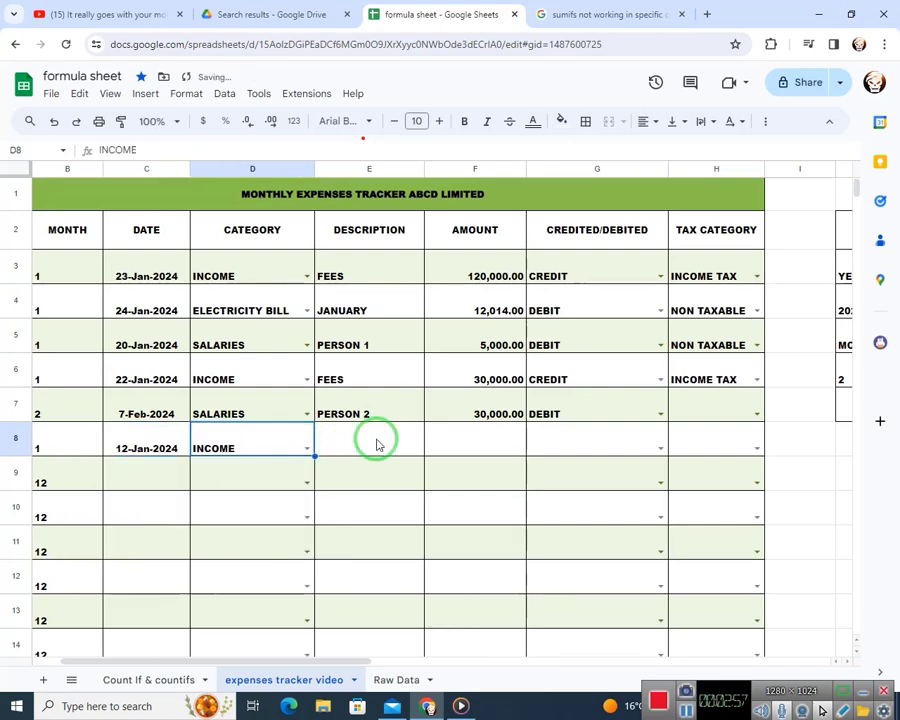
Copy the description FEES from E6 into E8 for the new entry.
{"action": "left_click", "coordinate": [378, 445]}
{"action": "left_click", "coordinate": [351, 374]}
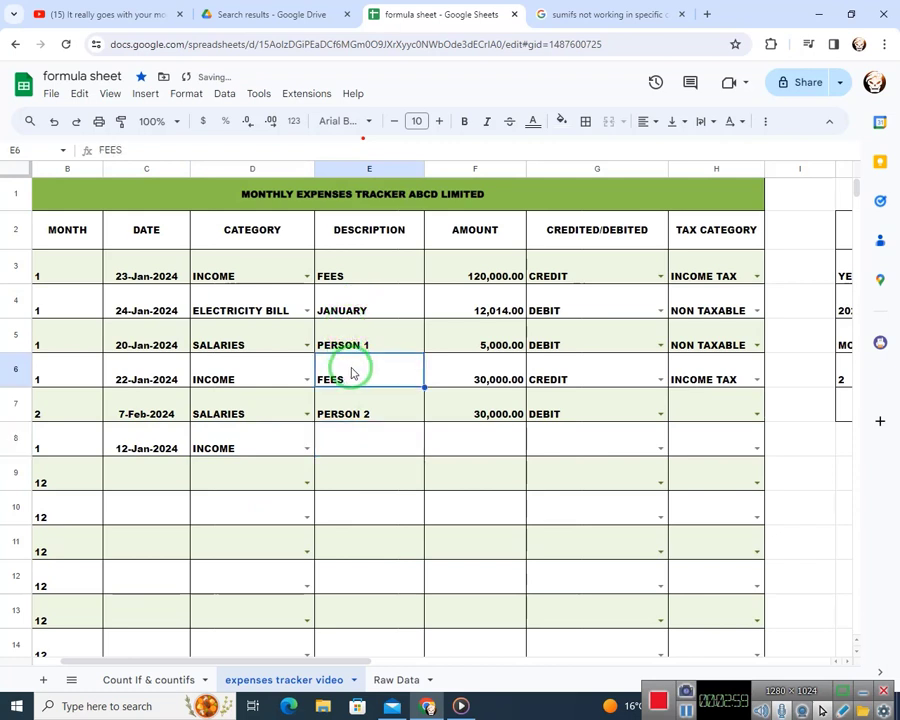
{"action": "key", "text": "Down"}
{"action": "key", "text": "Down"}
{"action": "key", "text": "Down"}
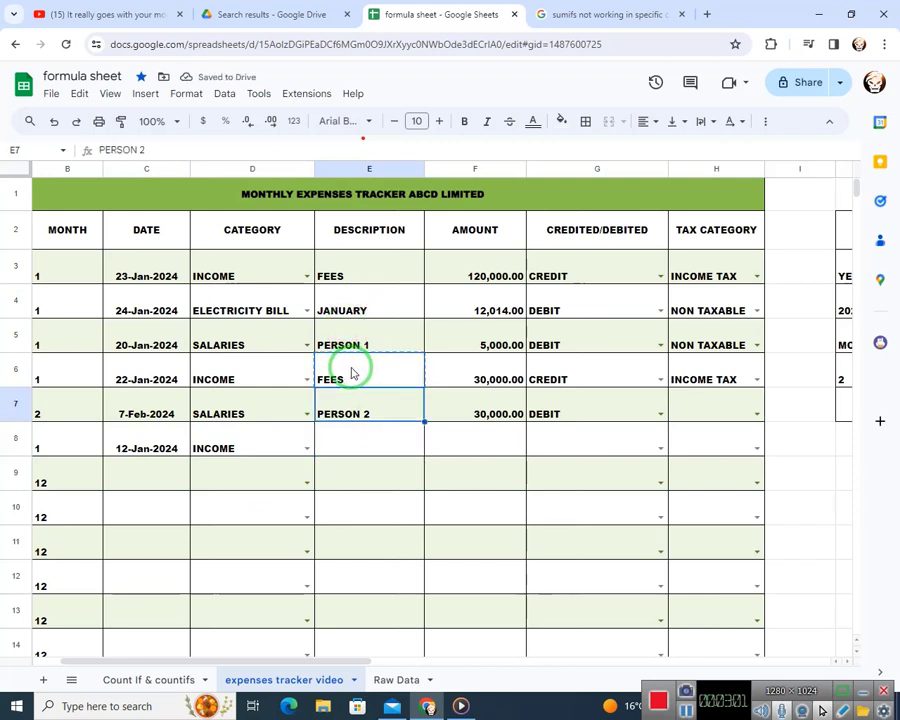
{"action": "key", "text": "Up"}
{"action": "key", "text": "Return"}
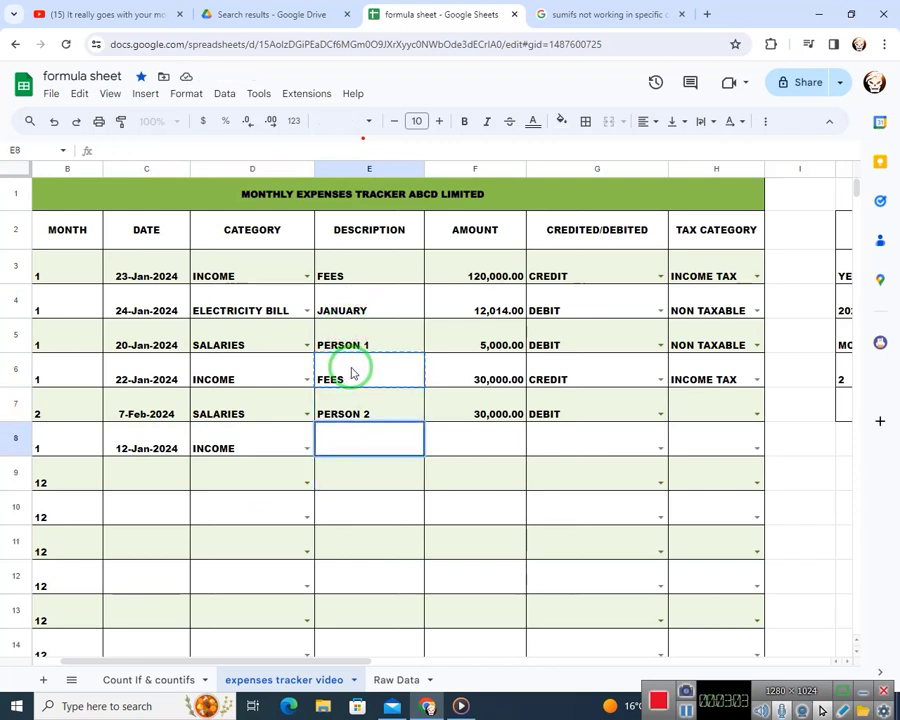
{"action": "key", "text": "Tab"}
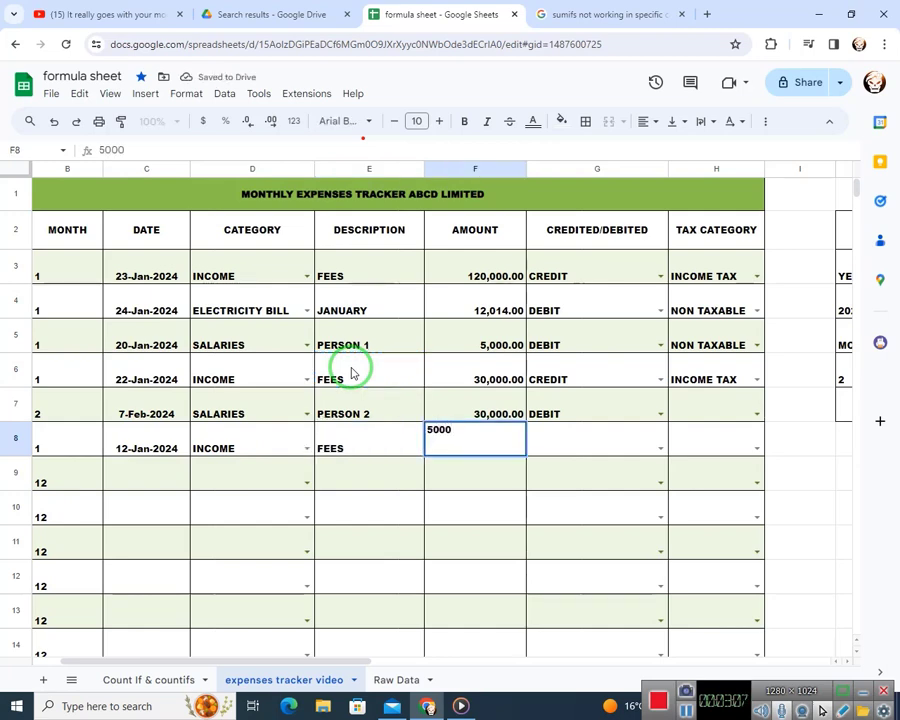
Enter an amount of 5000 in F8 and mark the entry as CREDIT in G8.
{"action": "type", "text": "5000"}
{"action": "key", "text": "Return"}
{"action": "key", "text": "Up"}
{"action": "key", "text": "Right"}
{"action": "key", "text": "Right"}
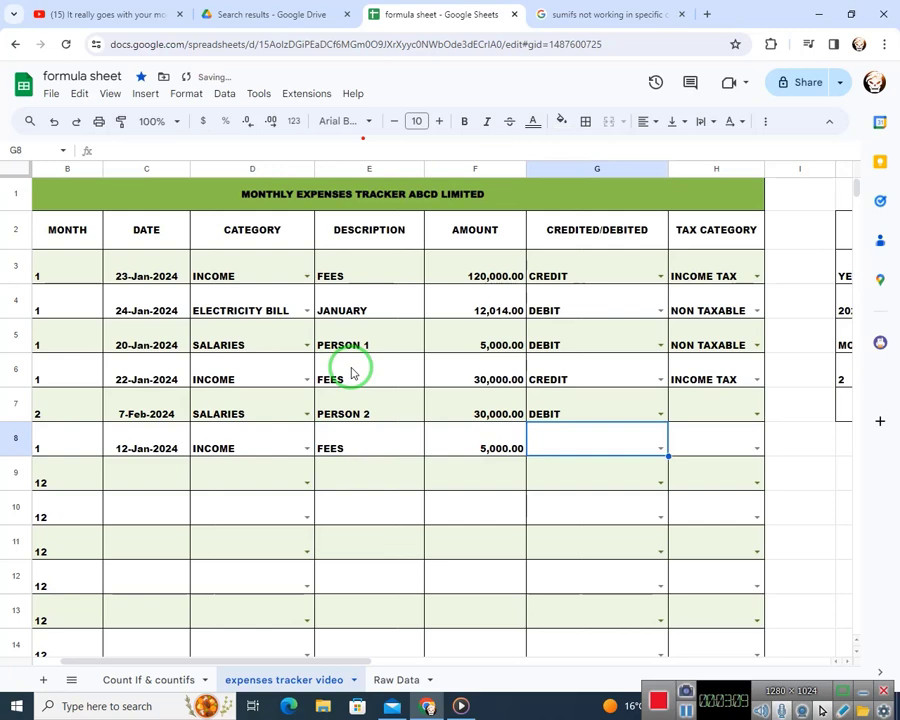
{"action": "key", "text": "Return"}
{"action": "key", "text": "Return"}
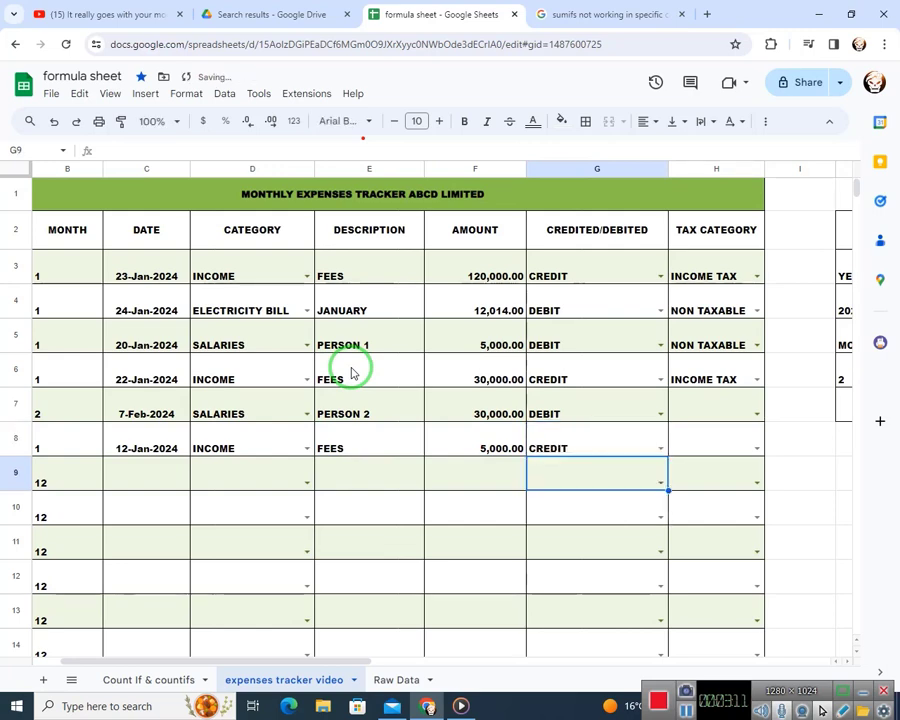
Set the tax category of the row 8 entry to INCOME TAX.
{"action": "key", "text": "Right"}
{"action": "key", "text": "Right"}
{"action": "key", "text": "Left"}
{"action": "key", "text": "Up"}
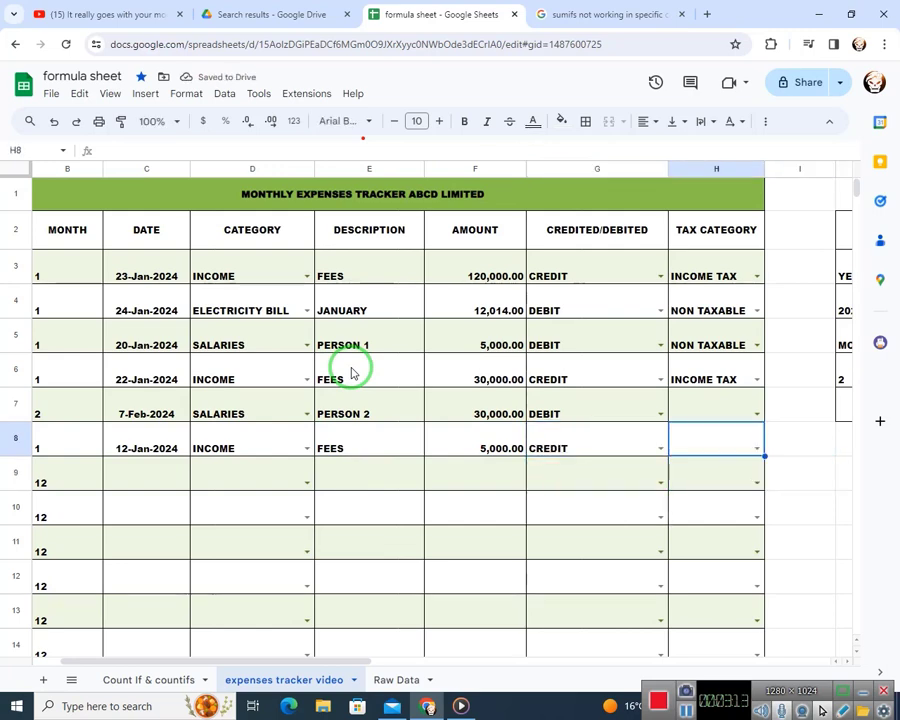
{"action": "key", "text": "Return"}
{"action": "key", "text": "Return"}
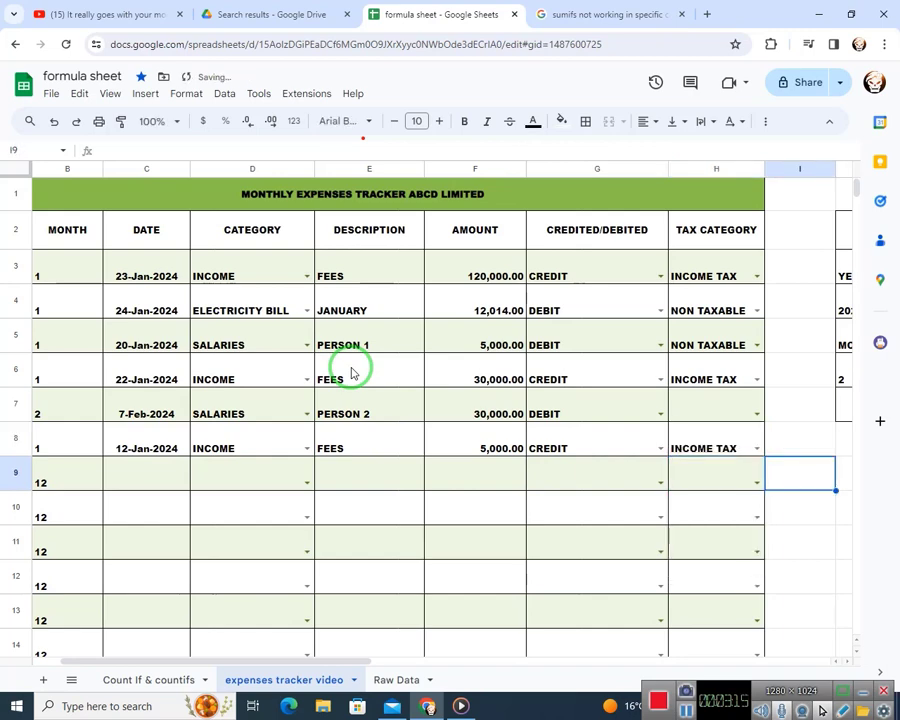
Check the INCOME amount in O11 of the date-range summary against the newly added tracker entry.
{"action": "key", "text": "Right"}
{"action": "key", "text": "Right"}
{"action": "key", "text": "Right"}
{"action": "key", "text": "Right"}
{"action": "key", "text": "Down"}
{"action": "key", "text": "Down"}
{"action": "key", "text": "Right"}
{"action": "key", "text": "Right"}
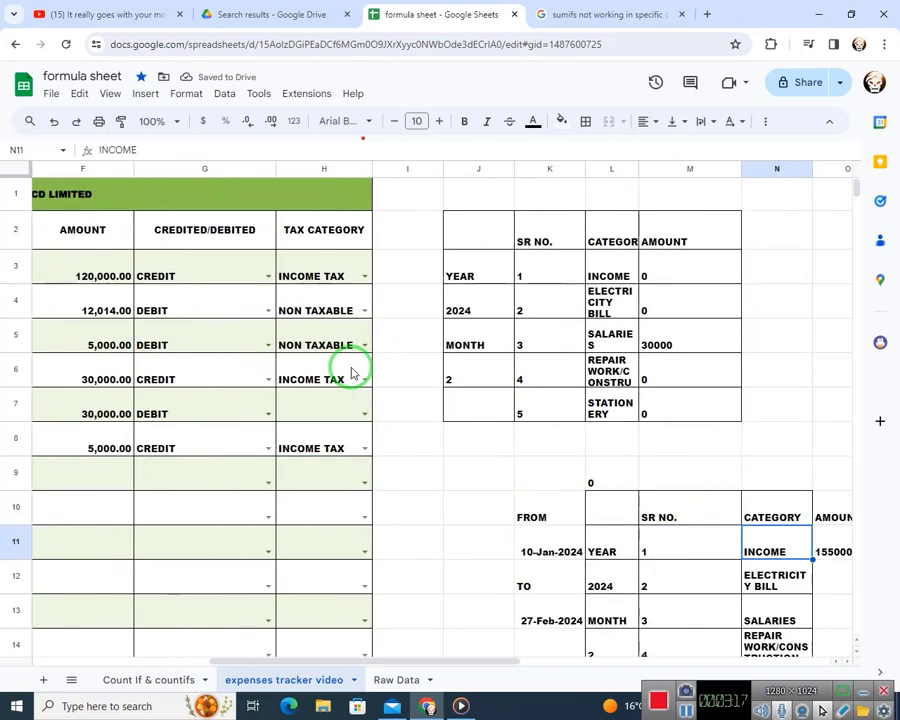
{"action": "key", "text": "Down"}
{"action": "key", "text": "Down"}
{"action": "key", "text": "Down"}
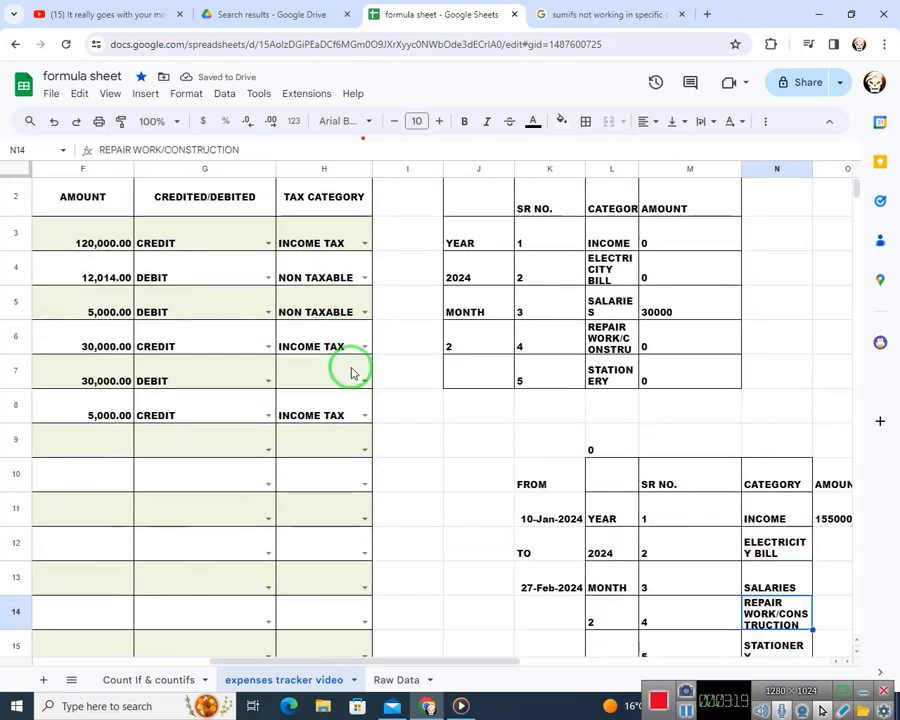
{"action": "key", "text": "Right"}
{"action": "key", "text": "Right"}
{"action": "key", "text": "Up"}
{"action": "key", "text": "Up"}
{"action": "key", "text": "Left"}
{"action": "key", "text": "Left"}
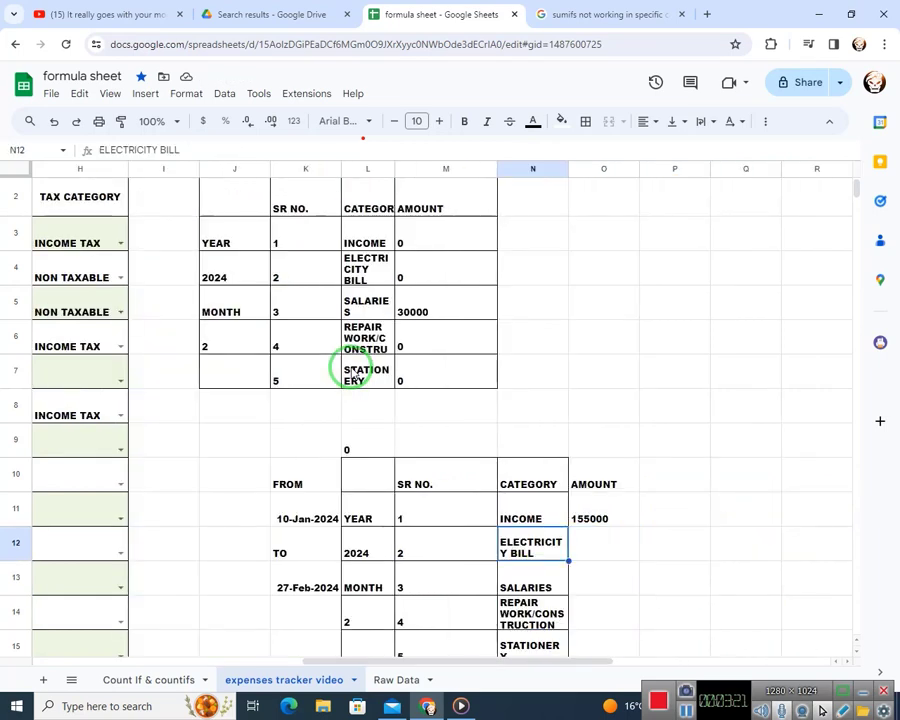
{"action": "key", "text": "Up"}
{"action": "key", "text": "Right"}
Change the TO date in K13 to 31-Jan-2024.
{"action": "key", "text": "Left"}
{"action": "key", "text": "Left"}
{"action": "key", "text": "Left"}
{"action": "key", "text": "Left"}
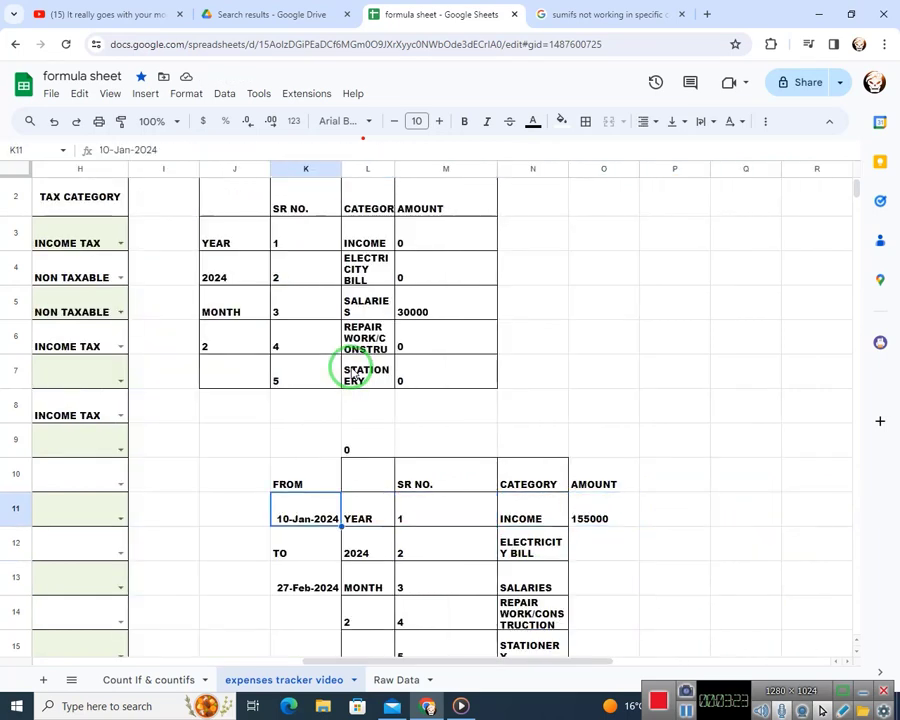
{"action": "key", "text": "Down"}
{"action": "key", "text": "Down"}
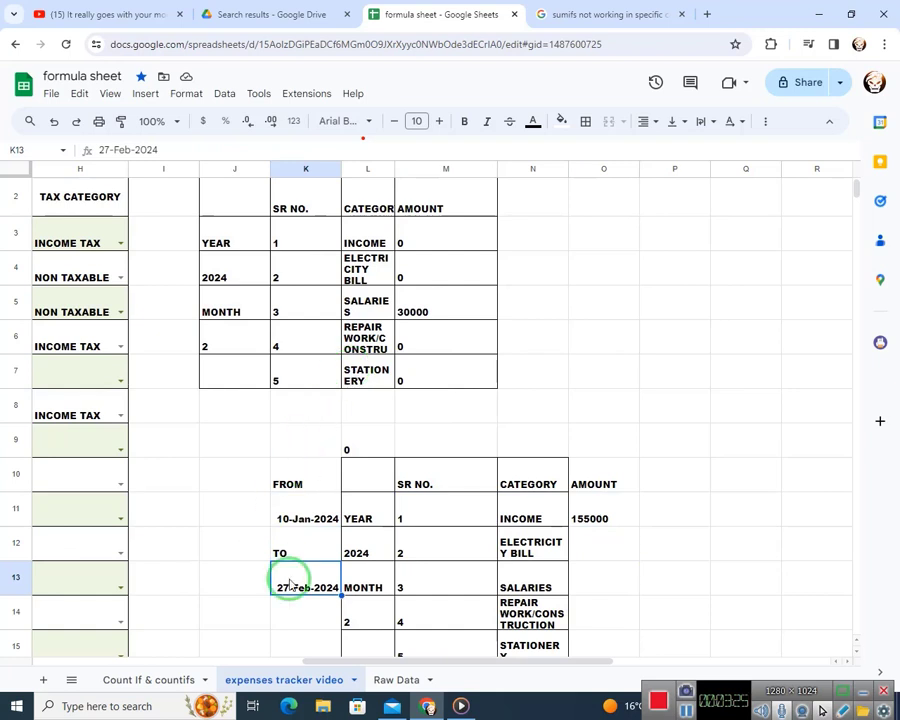
{"action": "double_click", "coordinate": [309, 582]}
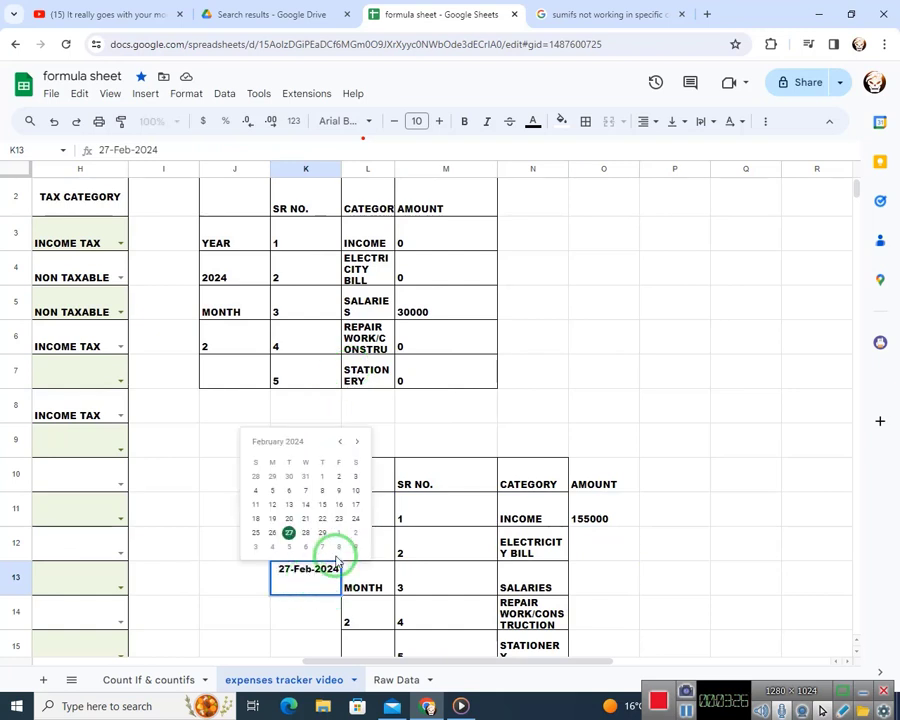
{"action": "left_click", "coordinate": [341, 443]}
{"action": "left_click", "coordinate": [305, 532]}
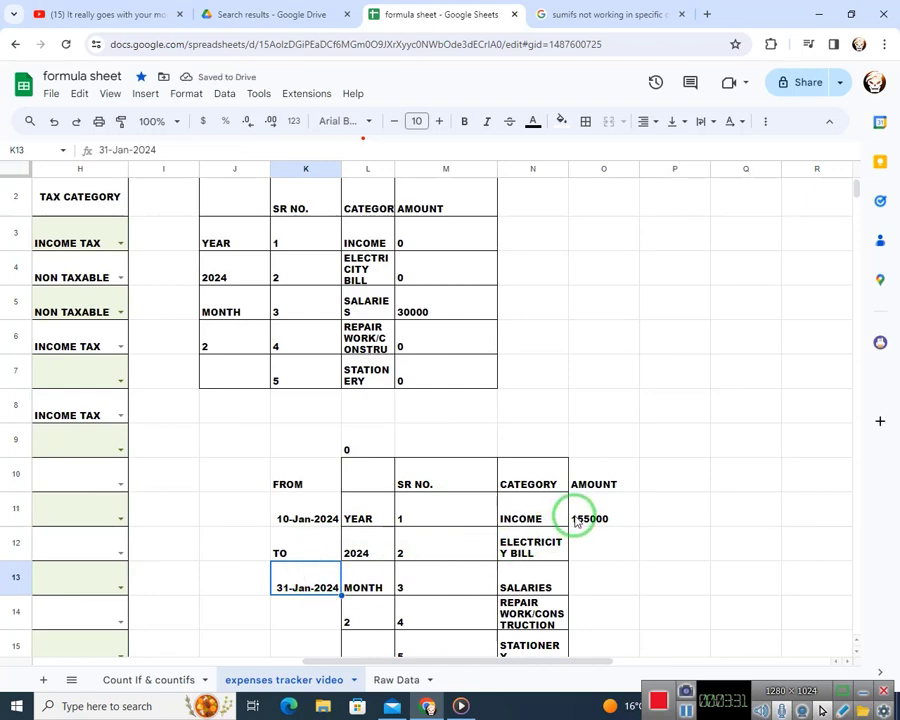
Review the dated entries in the tracker and set the TO date in K13 to 21-Jan-2024.
{"action": "left_click_drag", "start_coordinate": [399, 660], "coordinate": [137, 658]}
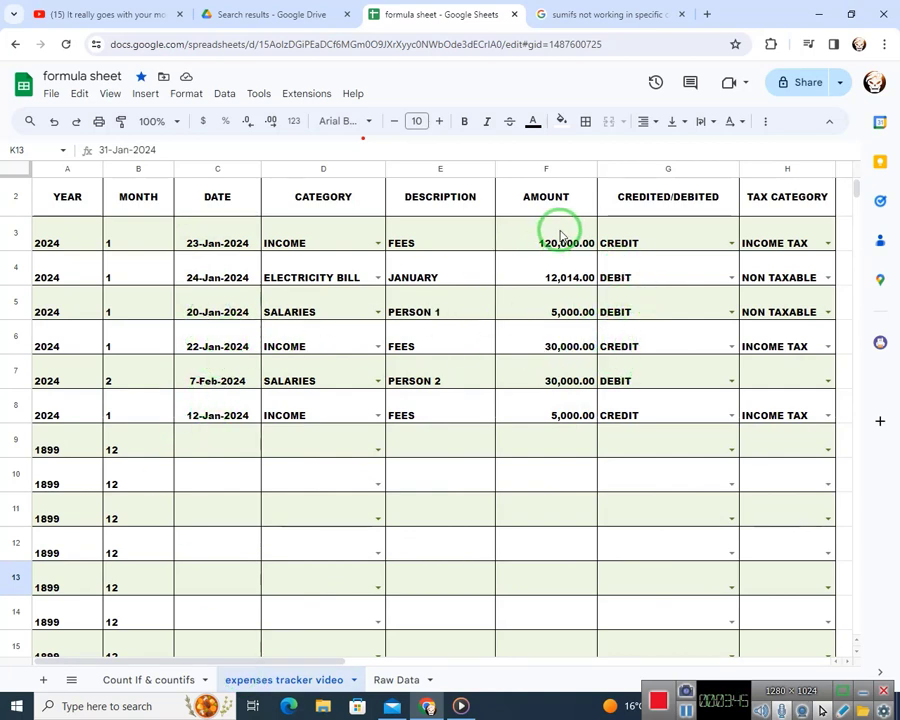
{"action": "left_click_drag", "start_coordinate": [255, 661], "coordinate": [478, 623]}
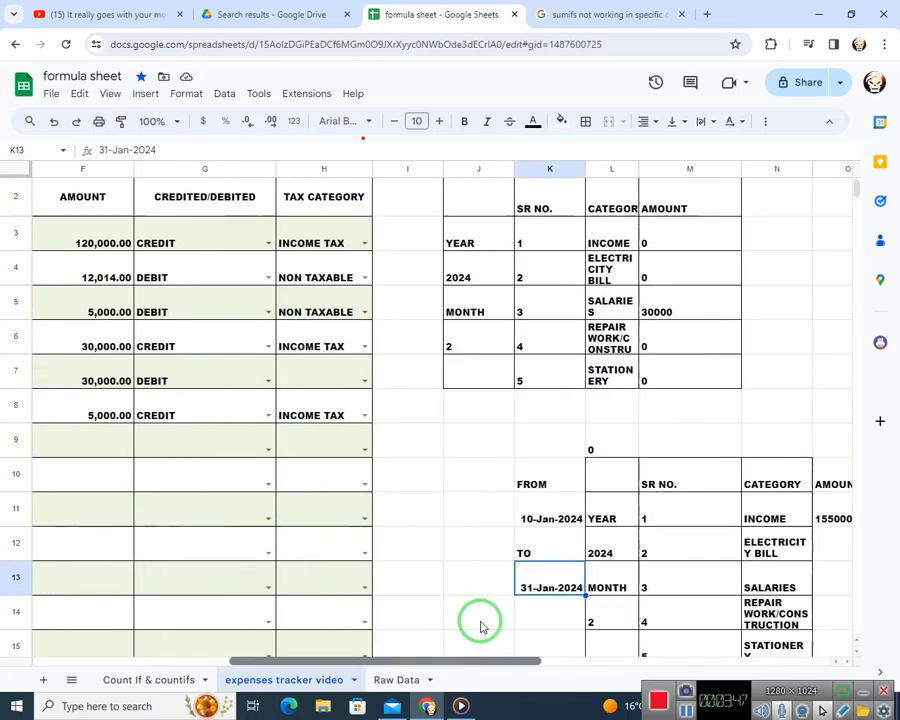
{"action": "double_click", "coordinate": [458, 587]}
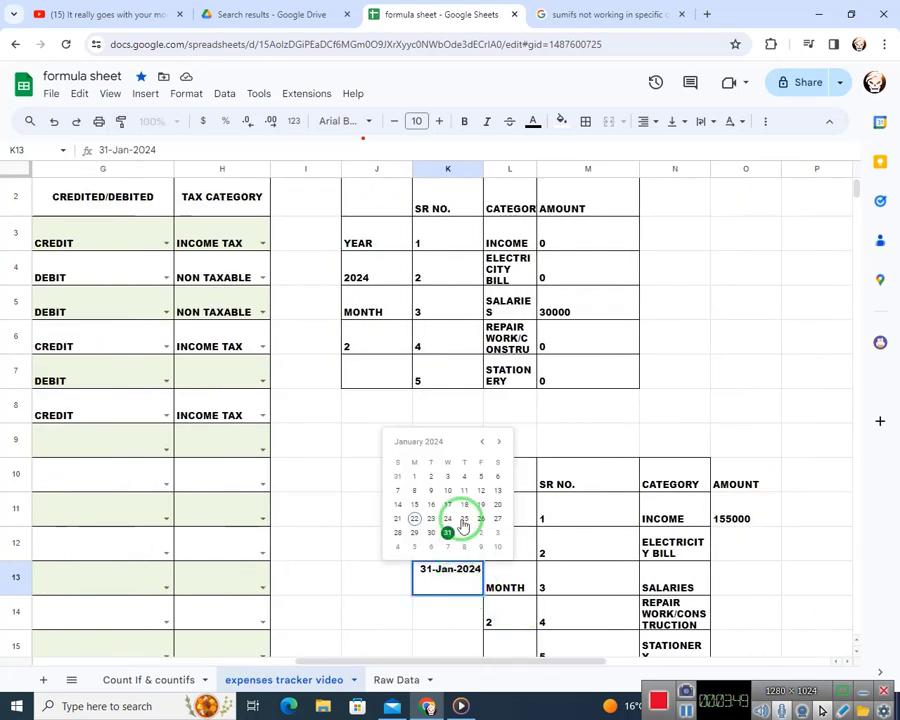
{"action": "left_click", "coordinate": [398, 518]}
Compare the INCOME amount in O11 with the tracker's income entries between the FROM and TO dates.
{"action": "left_click", "coordinate": [722, 518]}
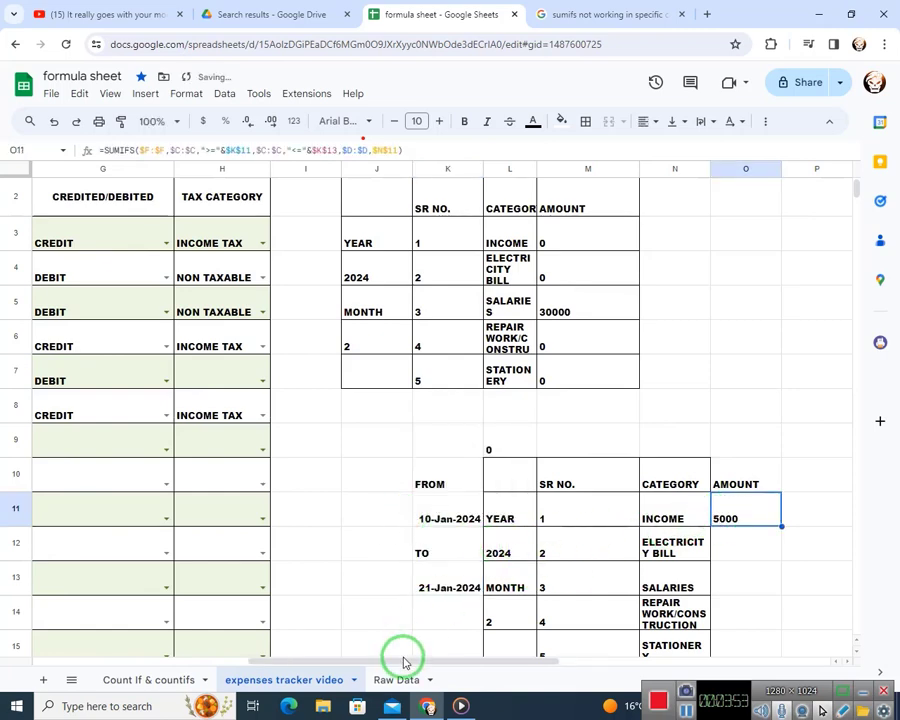
{"action": "left_click_drag", "start_coordinate": [400, 662], "coordinate": [215, 660]}
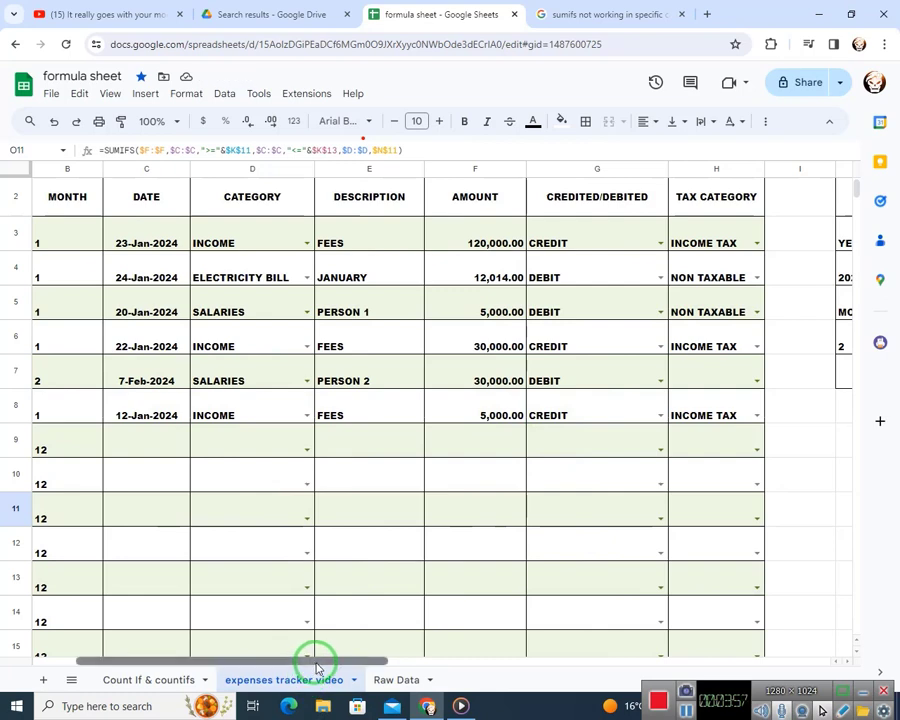
{"action": "left_click_drag", "start_coordinate": [315, 662], "coordinate": [589, 660]}
{"action": "scroll", "coordinate": [517, 560], "scroll_direction": "down", "scroll_amount": 1}
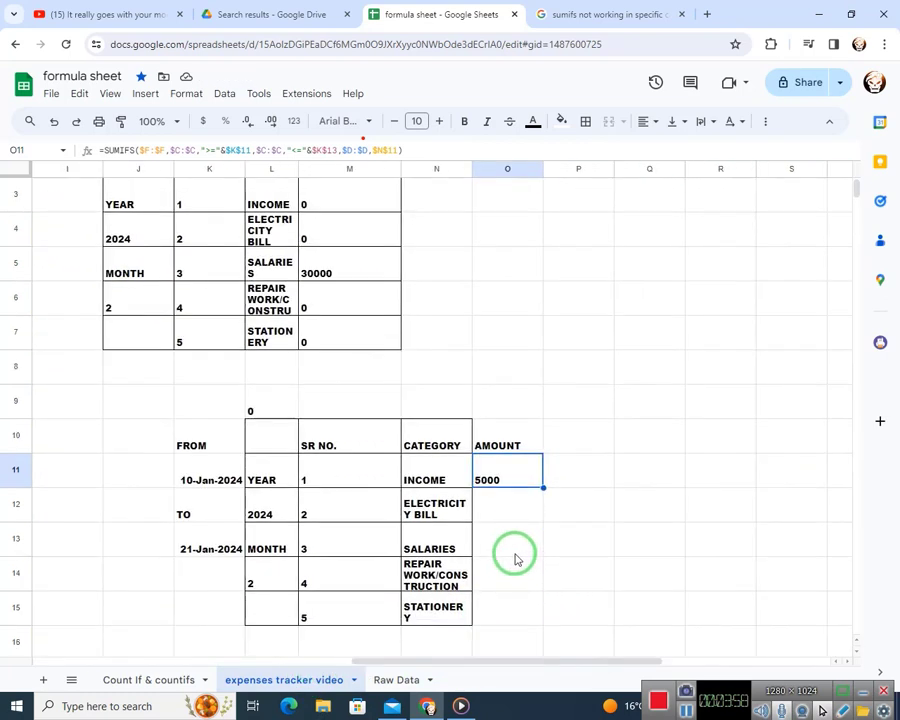
Change the category reference in the O11 SUMIFS formula to $N11 and autofill the formula down through O15.
{"action": "double_click", "coordinate": [497, 462]}
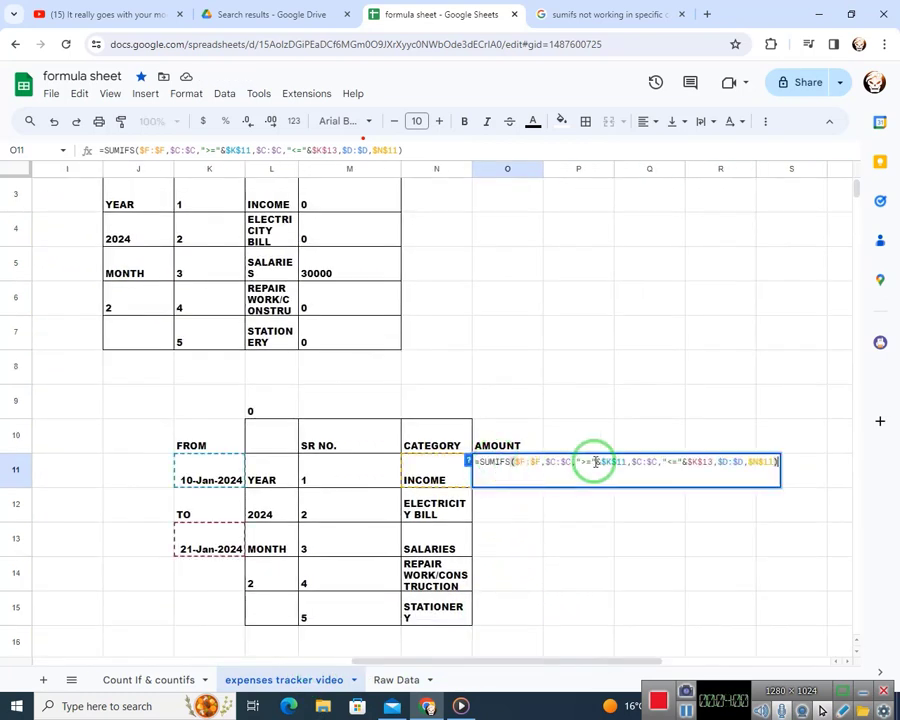
{"action": "left_click", "coordinate": [766, 463]}
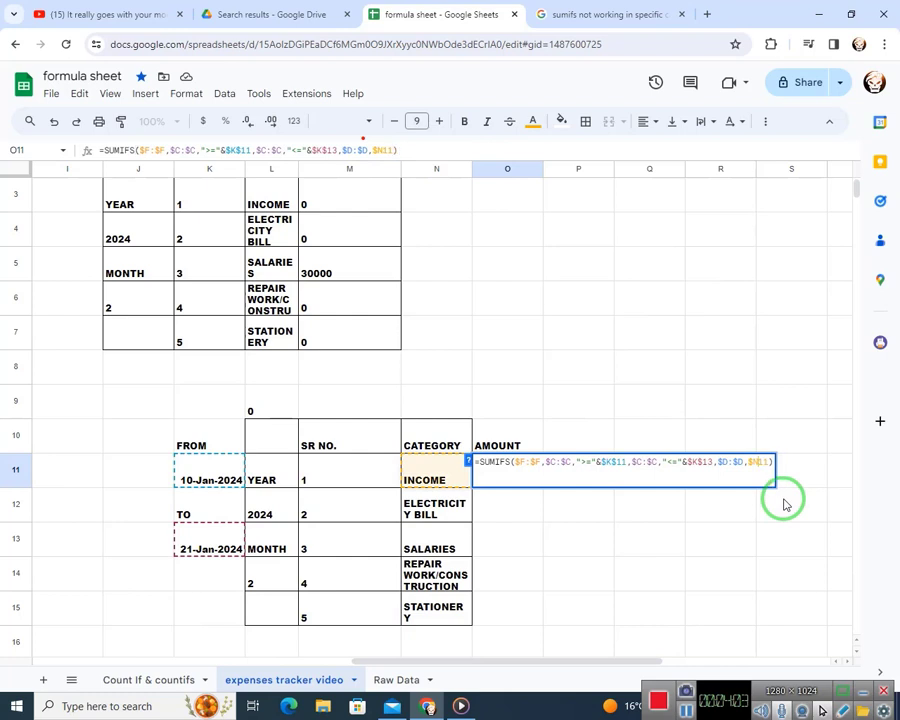
{"action": "key", "text": "Return"}
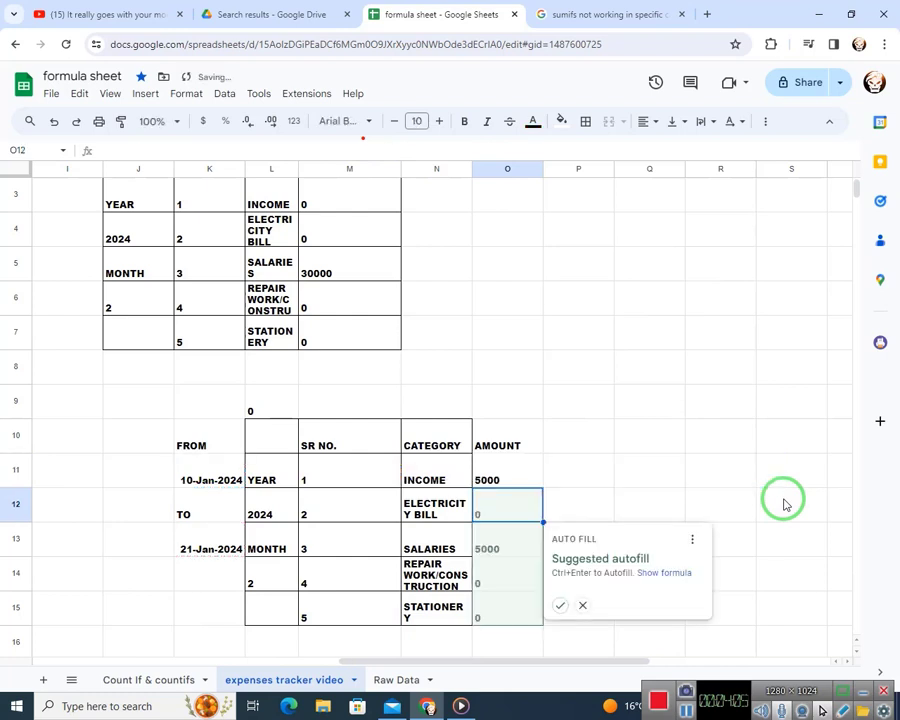
{"action": "left_click", "coordinate": [559, 605]}
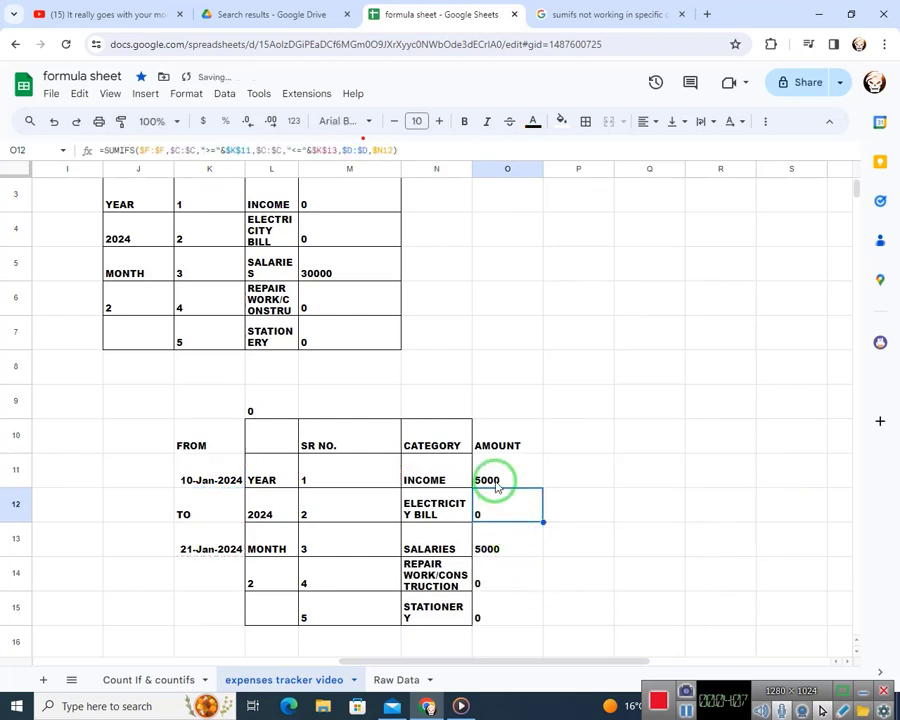
Set the TO date in K13 to 30-Jan-2024 to test the category amounts.
{"action": "left_click", "coordinate": [500, 550]}
{"action": "double_click", "coordinate": [208, 548]}
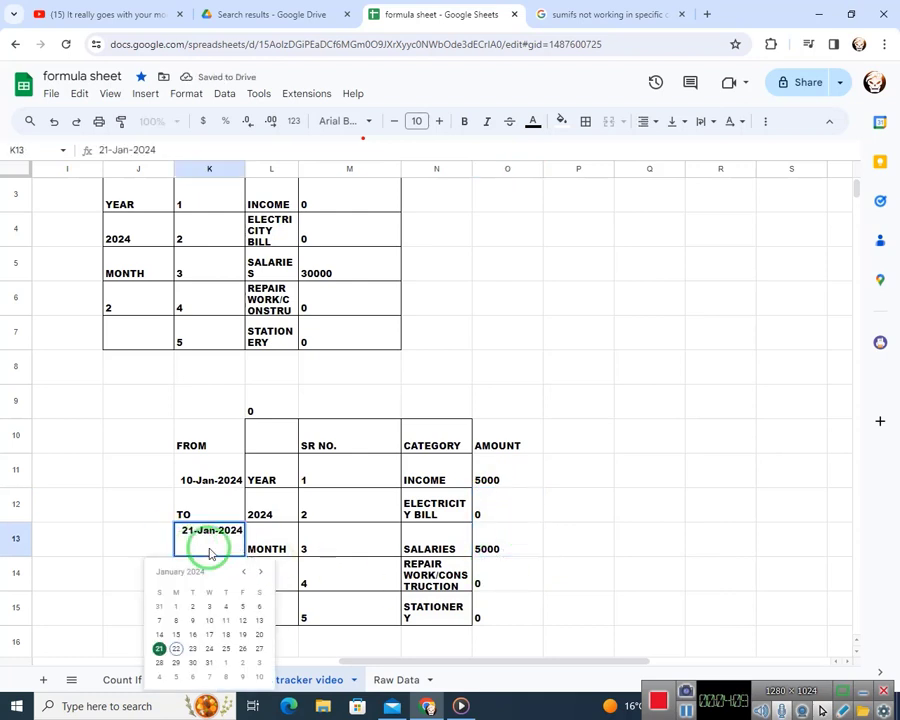
{"action": "left_click", "coordinate": [194, 662]}
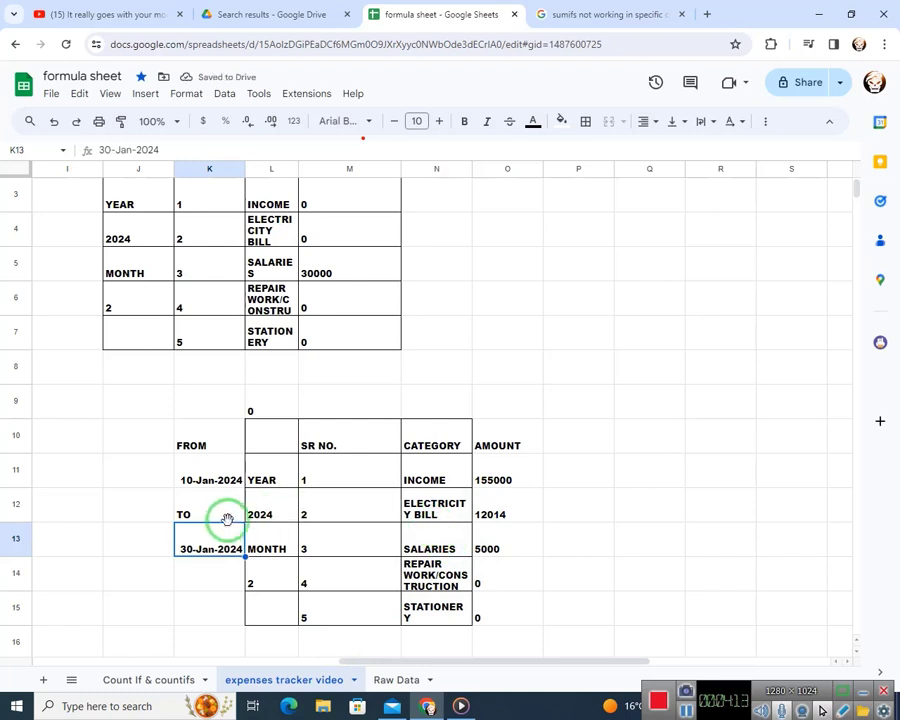
Set the TO date in K13 to 29-Feb-2024.
{"action": "double_click", "coordinate": [213, 545]}
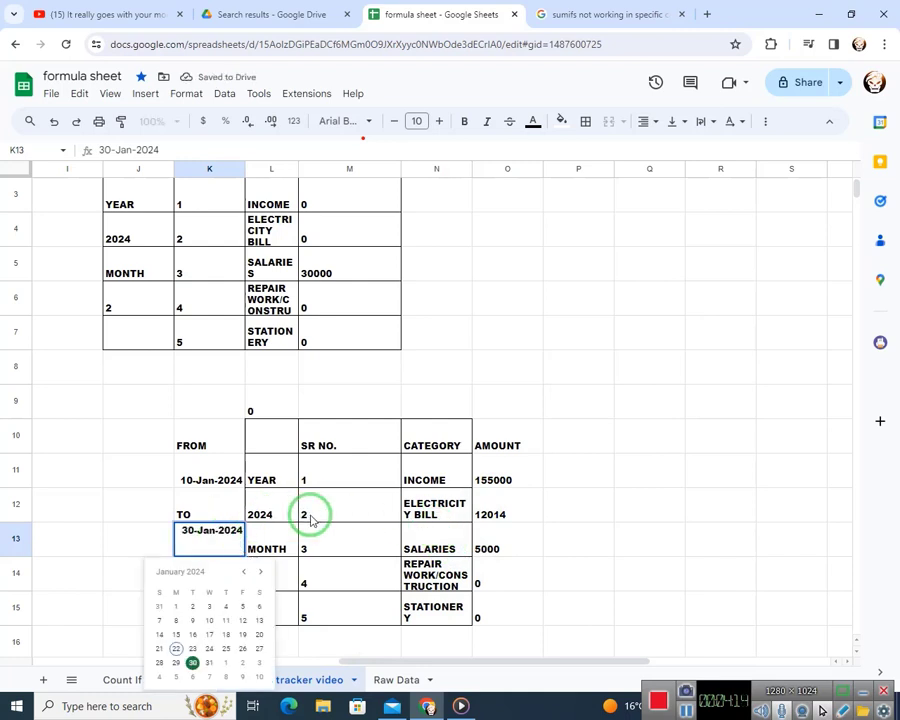
{"action": "left_click", "coordinate": [260, 571]}
{"action": "left_click", "coordinate": [225, 663]}
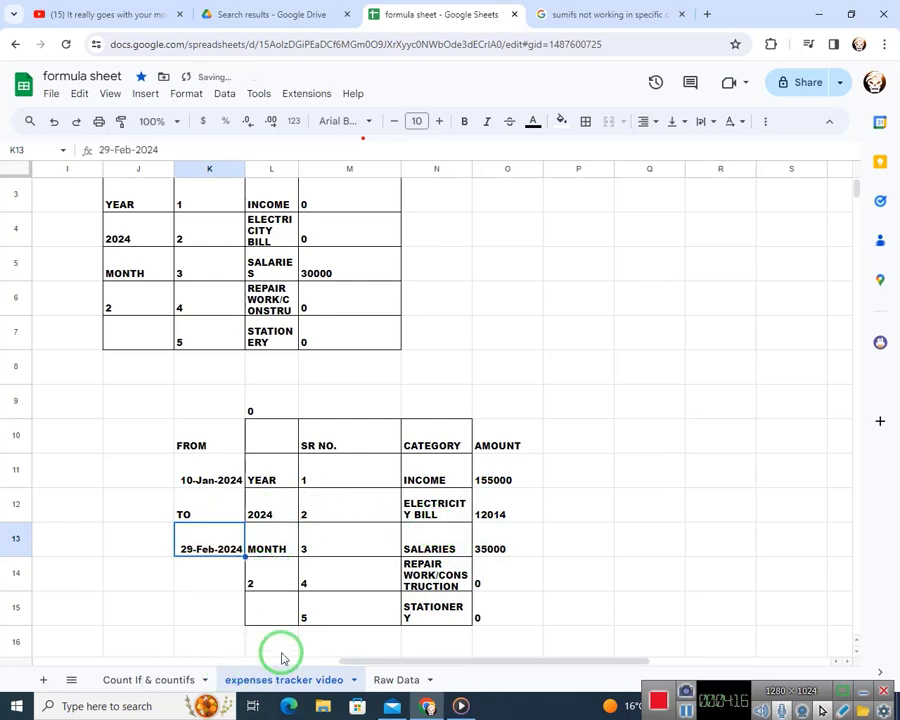
Compare the SALARIES amount in O13 with the tracker's salary entries in F5 and F7.
{"action": "left_click", "coordinate": [490, 549]}
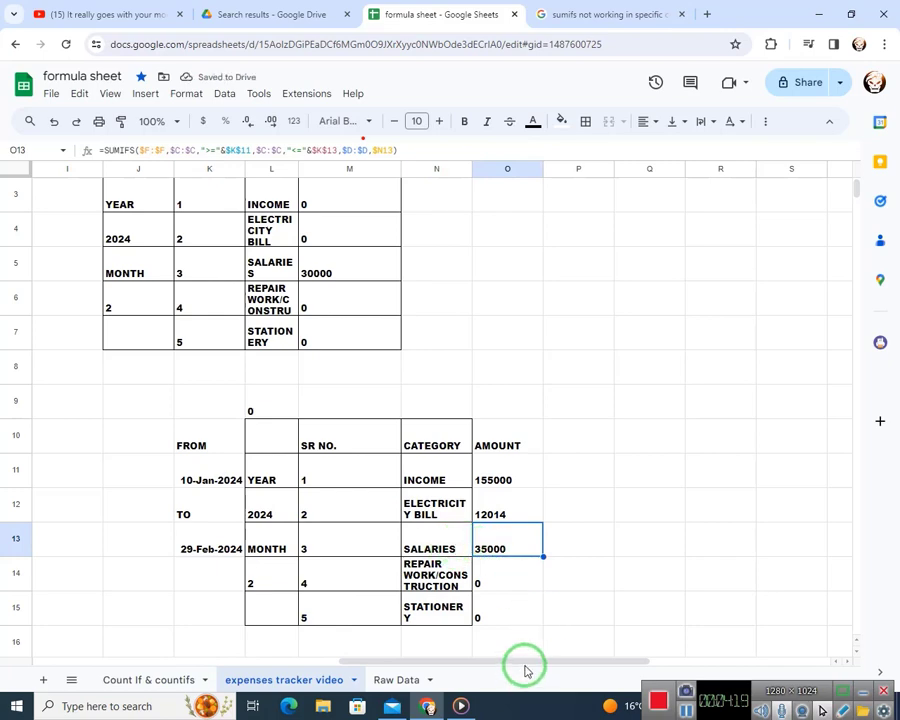
{"action": "left_click_drag", "start_coordinate": [527, 665], "coordinate": [266, 650]}
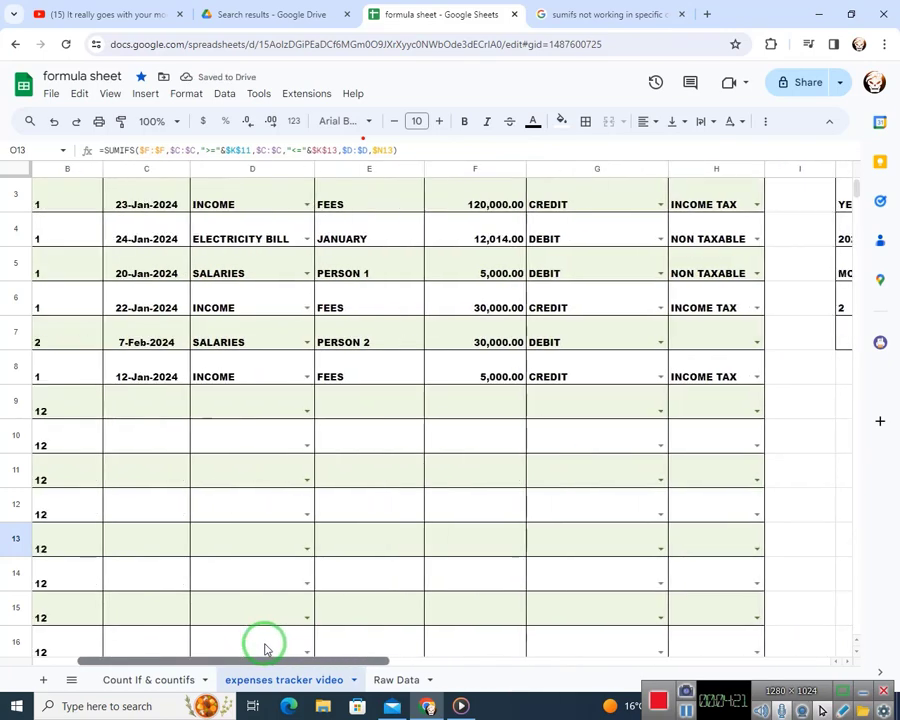
{"action": "scroll", "coordinate": [472, 403], "scroll_direction": "up", "scroll_amount": 1}
{"action": "left_click", "coordinate": [488, 388]}
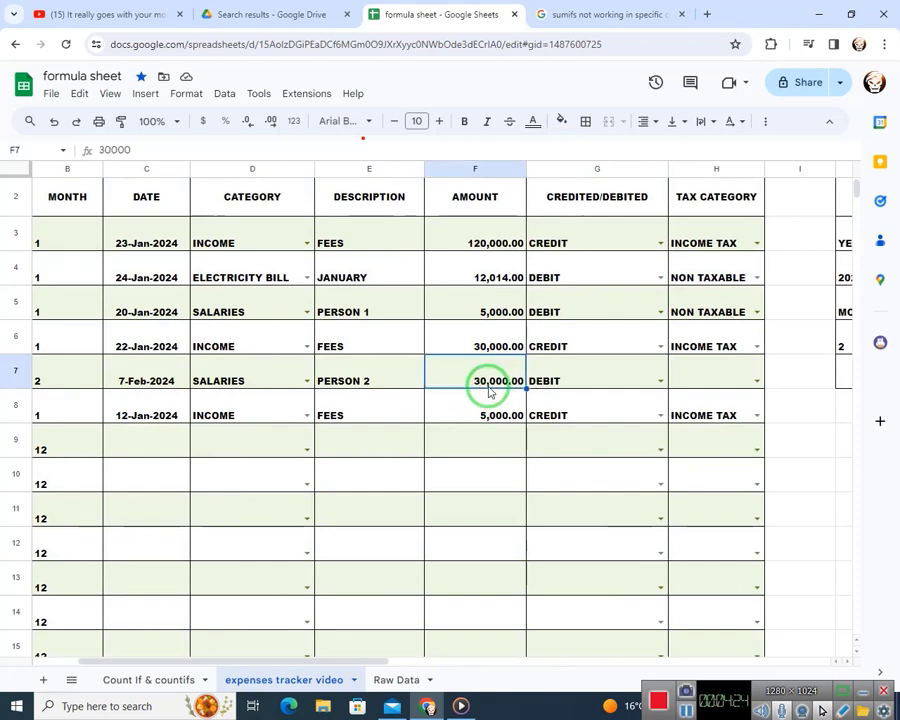
{"action": "left_click", "coordinate": [503, 318]}
{"action": "left_click_drag", "start_coordinate": [360, 658], "coordinate": [538, 640]}
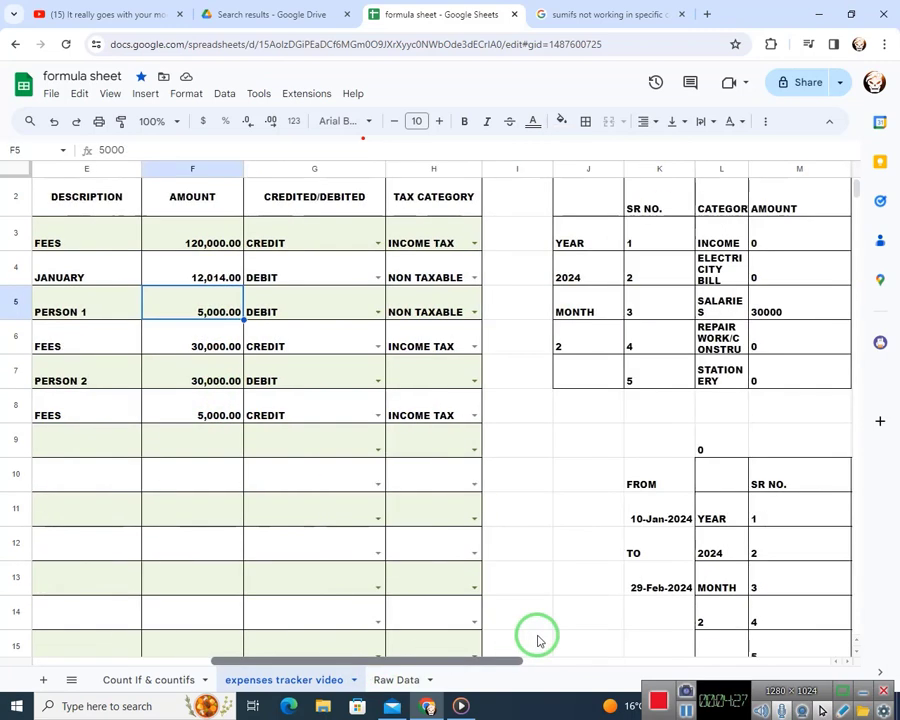
Clear the stray value from L9 above the date-range summary.
{"action": "scroll", "coordinate": [538, 640], "scroll_direction": "right", "scroll_amount": 4}
{"action": "scroll", "coordinate": [605, 600], "scroll_direction": "down", "scroll_amount": 1}
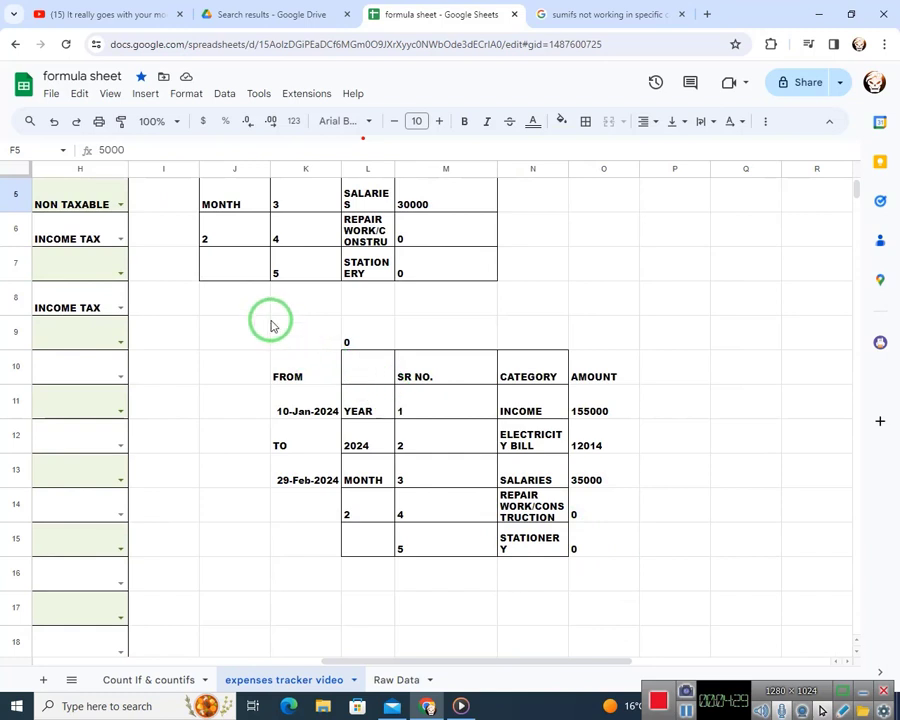
{"action": "left_click", "coordinate": [388, 334]}
{"action": "type", "text": "\\"}
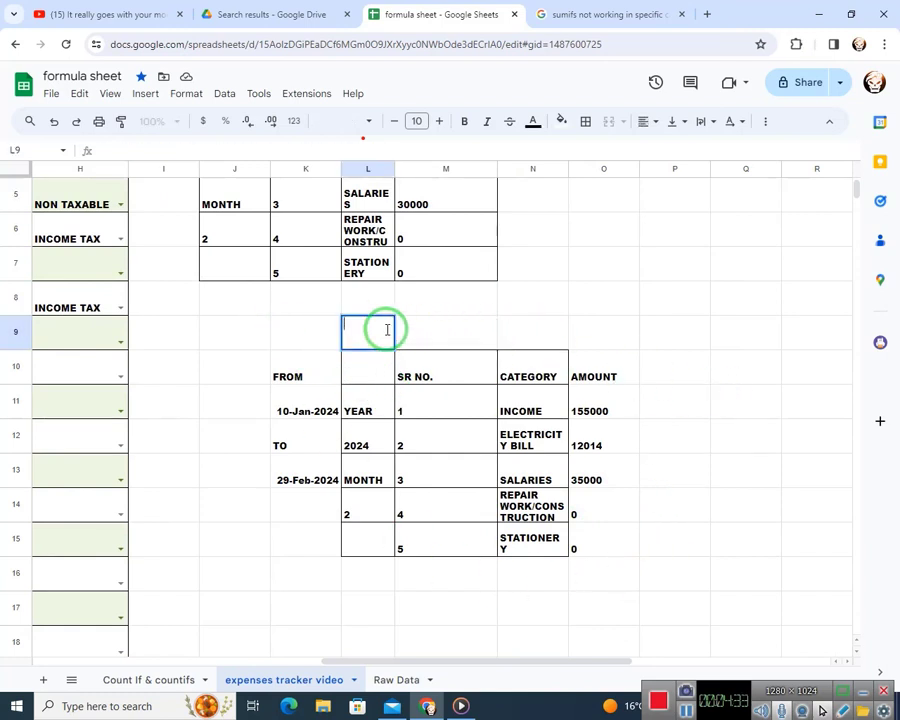
{"action": "key", "text": "Return"}
{"action": "key", "text": "Down"}
{"action": "key", "text": "Left"}
{"action": "key", "text": "Down"}
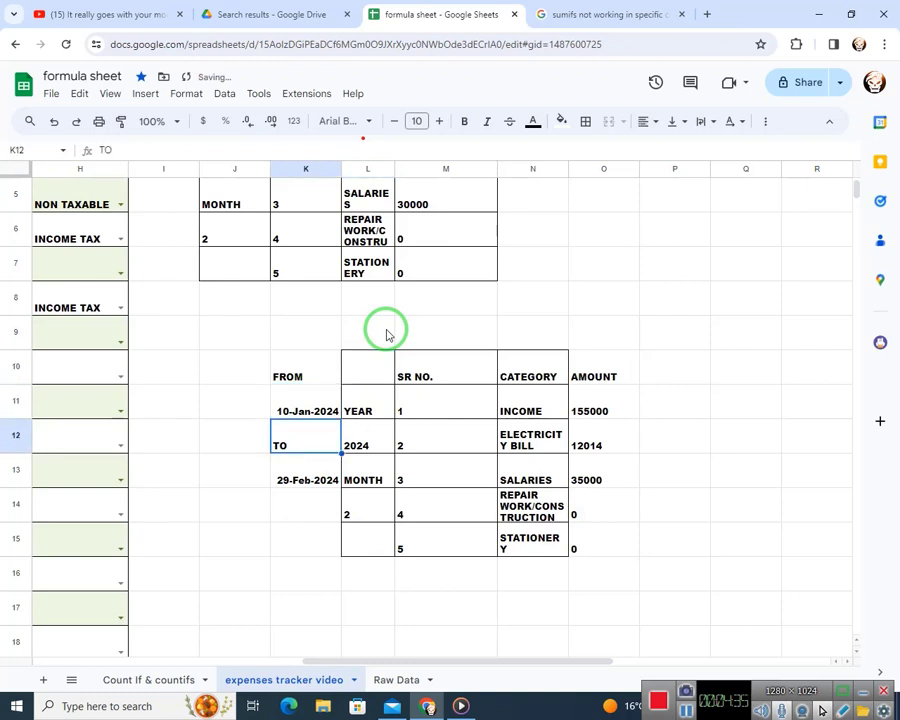